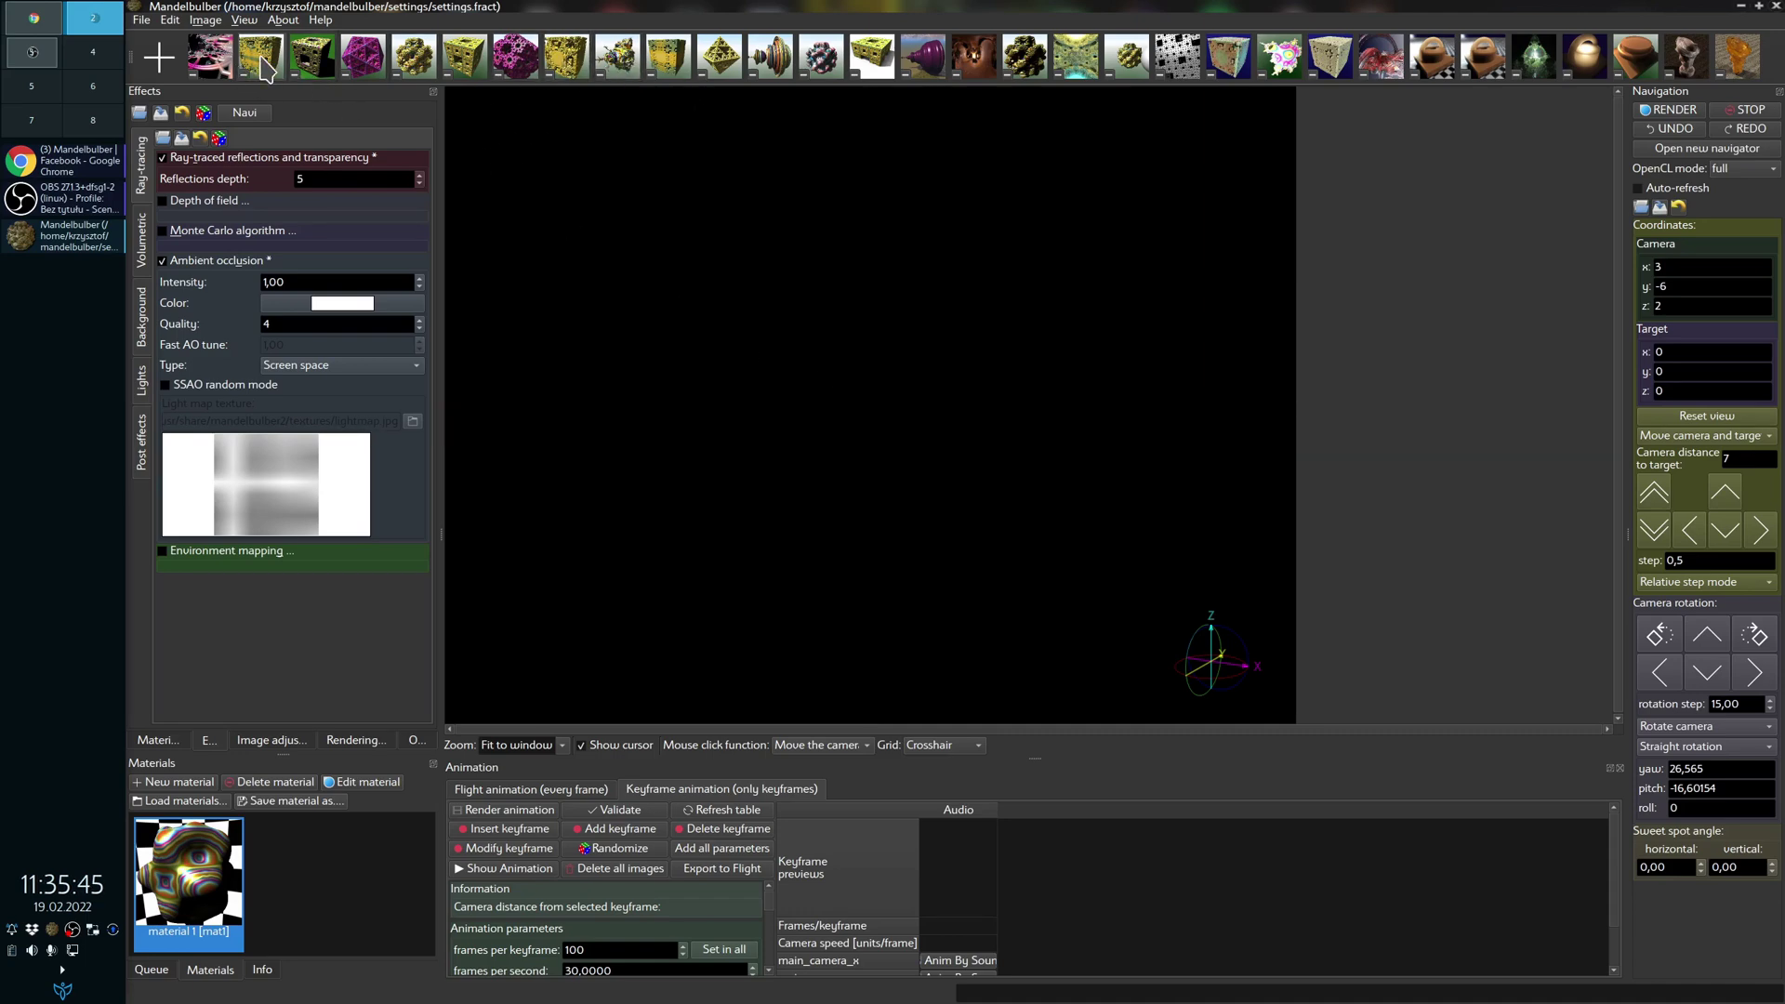
Step: Load the yellow cube-shaped fractal from the example presets and open a new navigator for it
{"action": "left_click", "coordinate": [261, 59]}
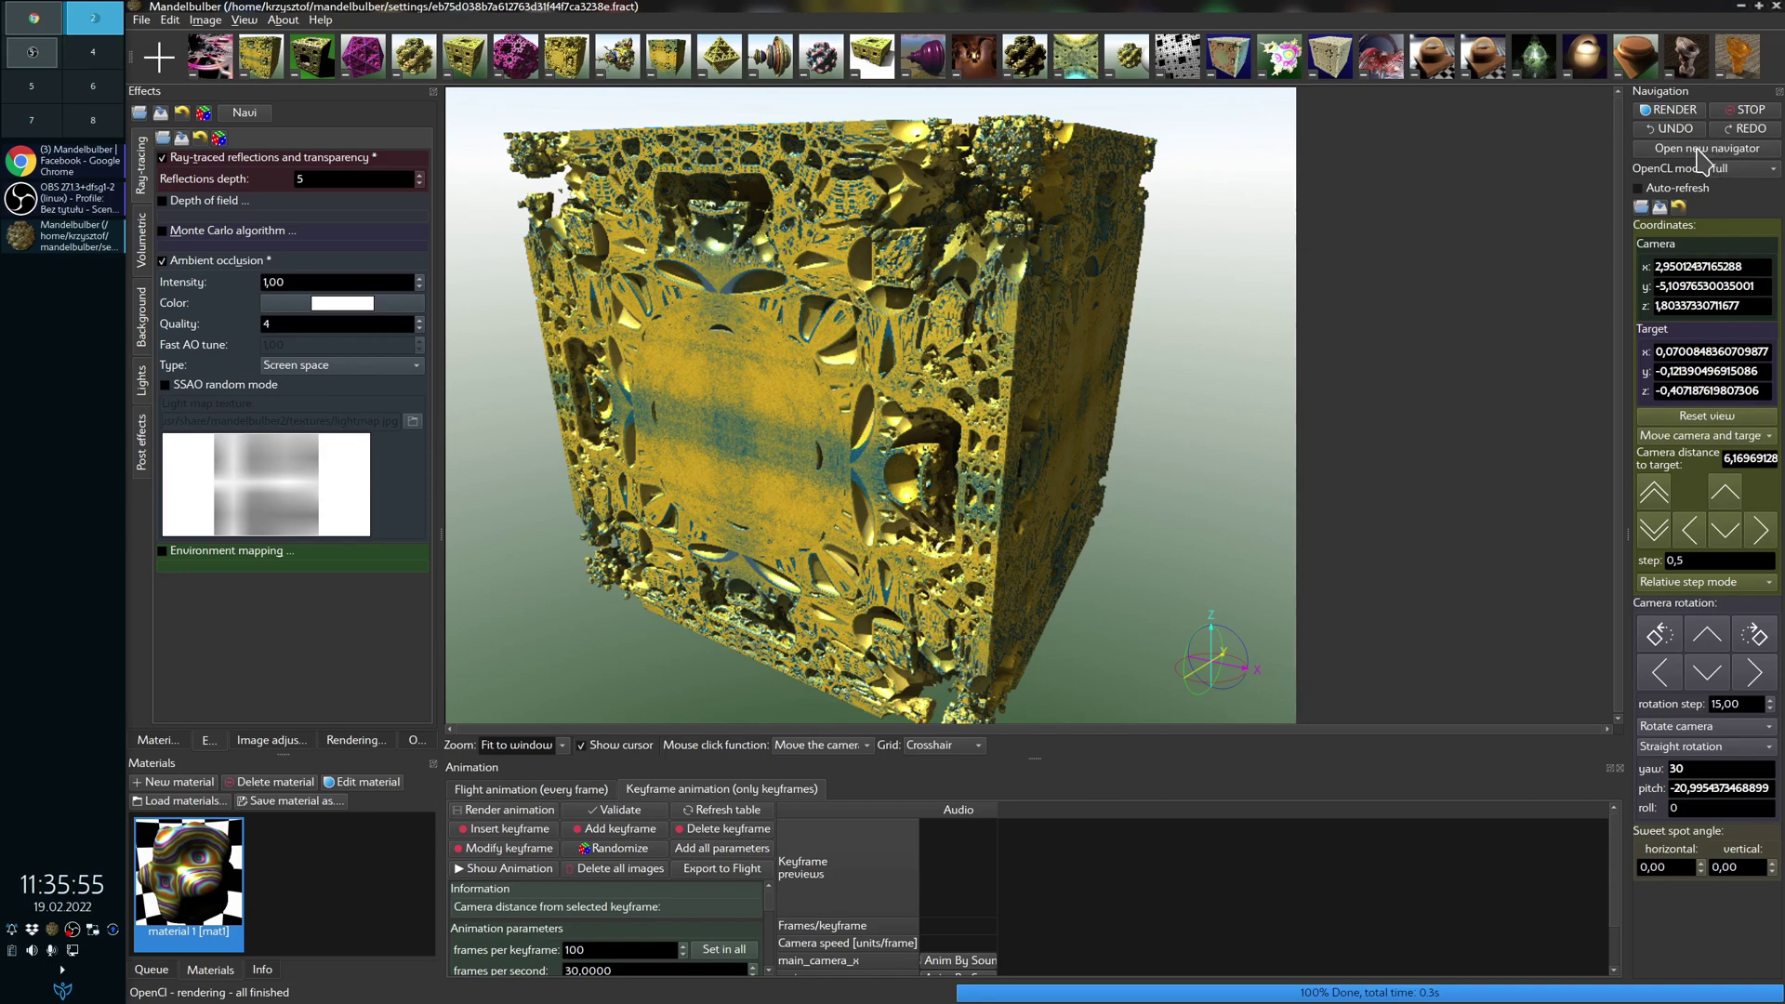
{"action": "left_click", "coordinate": [1705, 150]}
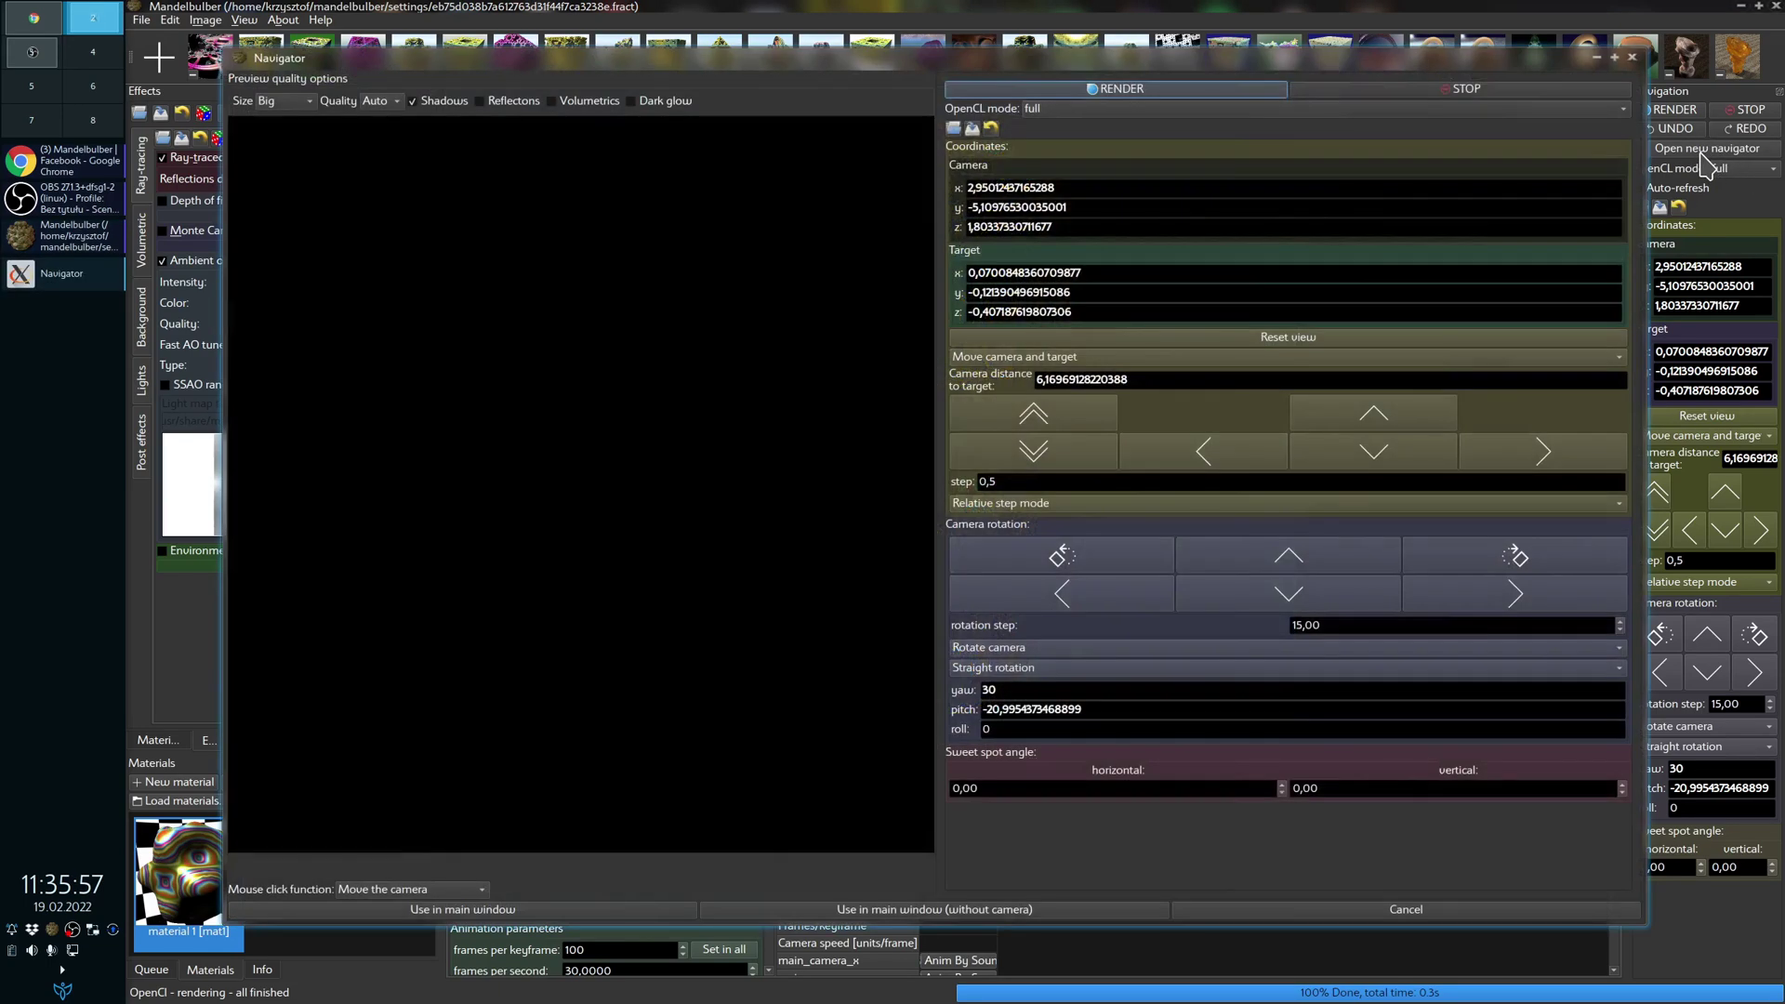
Step: Fly the preview camera toward the cube's upper corner and rotate it sideways in both directions by the 15-degree rotation step
{"action": "left_click_drag", "start_coordinate": [696, 489], "coordinate": [725, 442]}
{"action": "right_click_drag", "start_coordinate": [725, 442], "coordinate": [828, 345]}
{"action": "scroll", "coordinate": [809, 361], "scroll_direction": "up", "scroll_amount": 8}
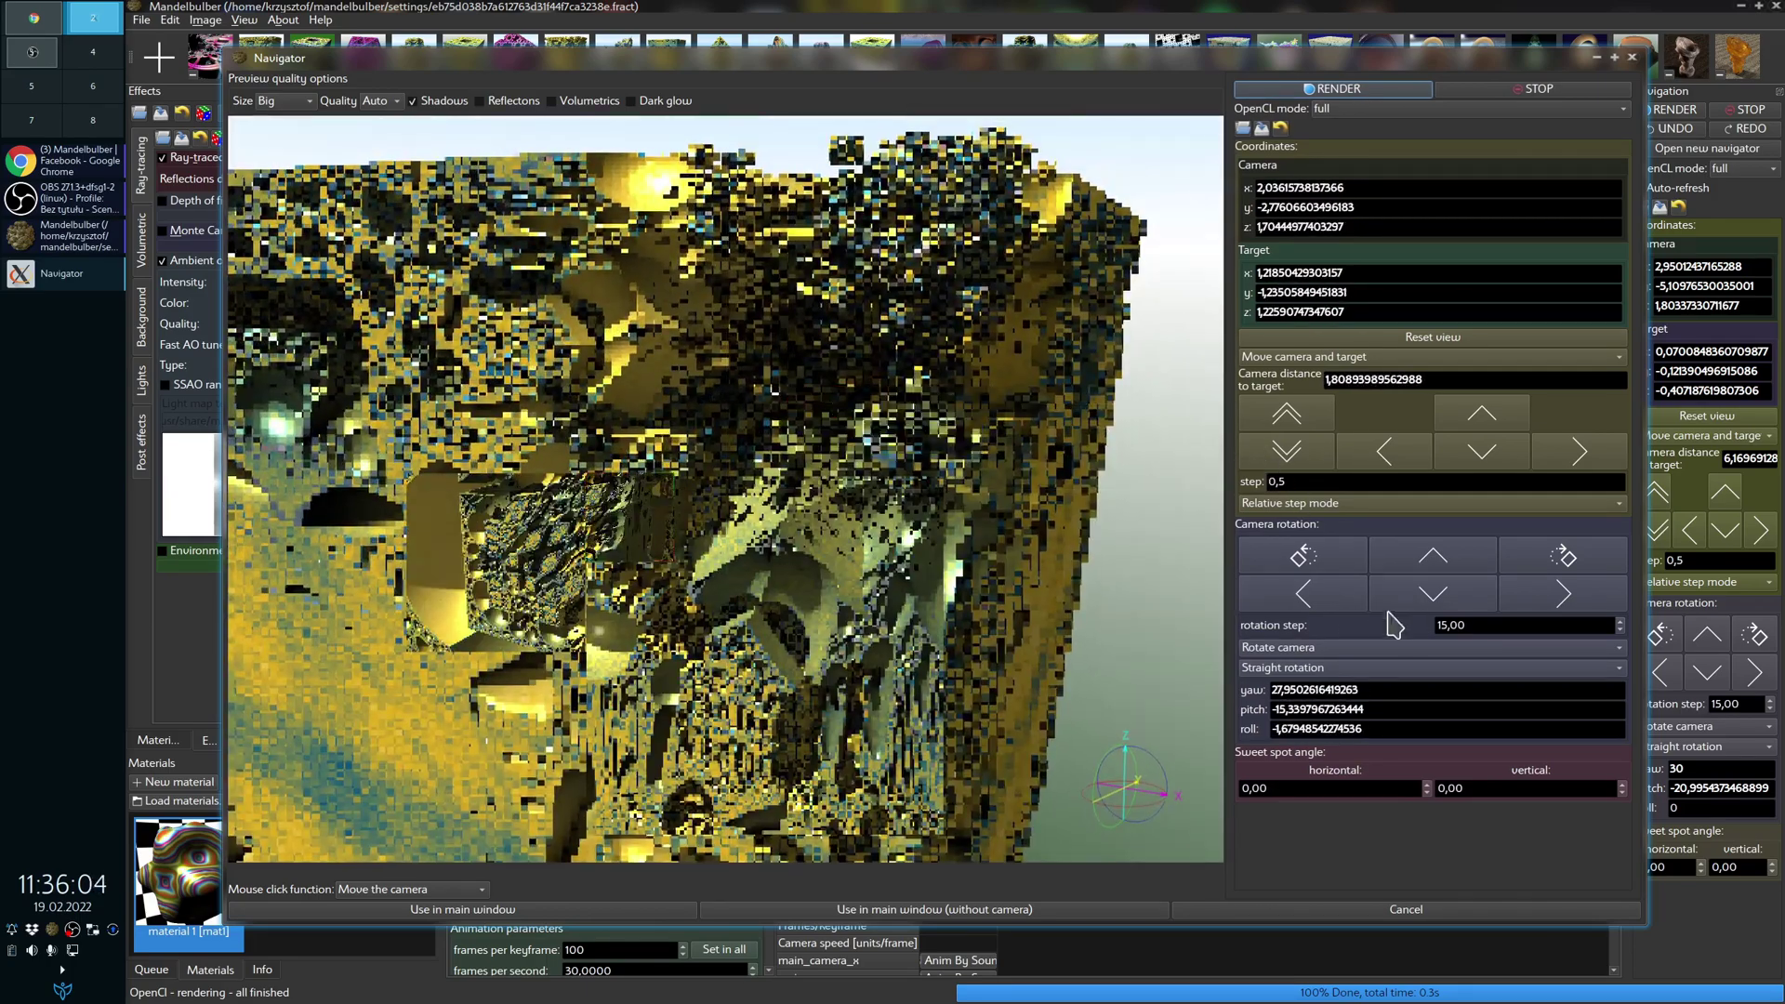
{"action": "left_click", "coordinate": [1346, 604]}
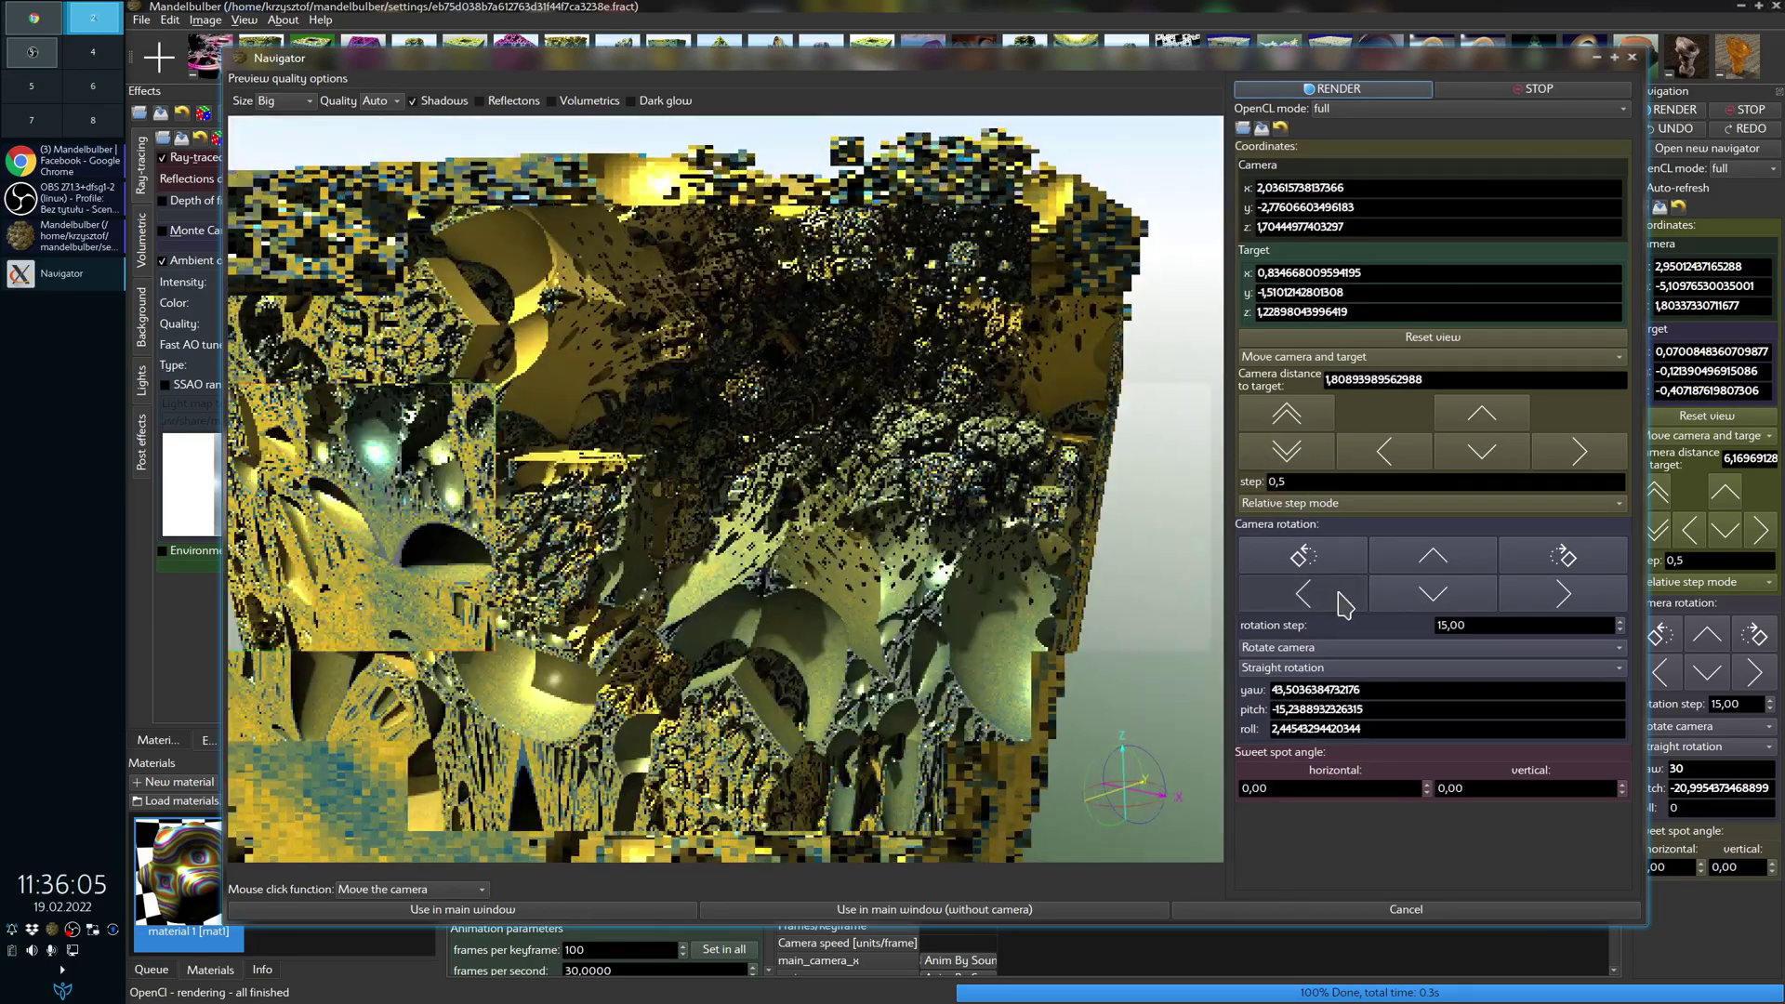
{"action": "left_click", "coordinate": [1533, 606]}
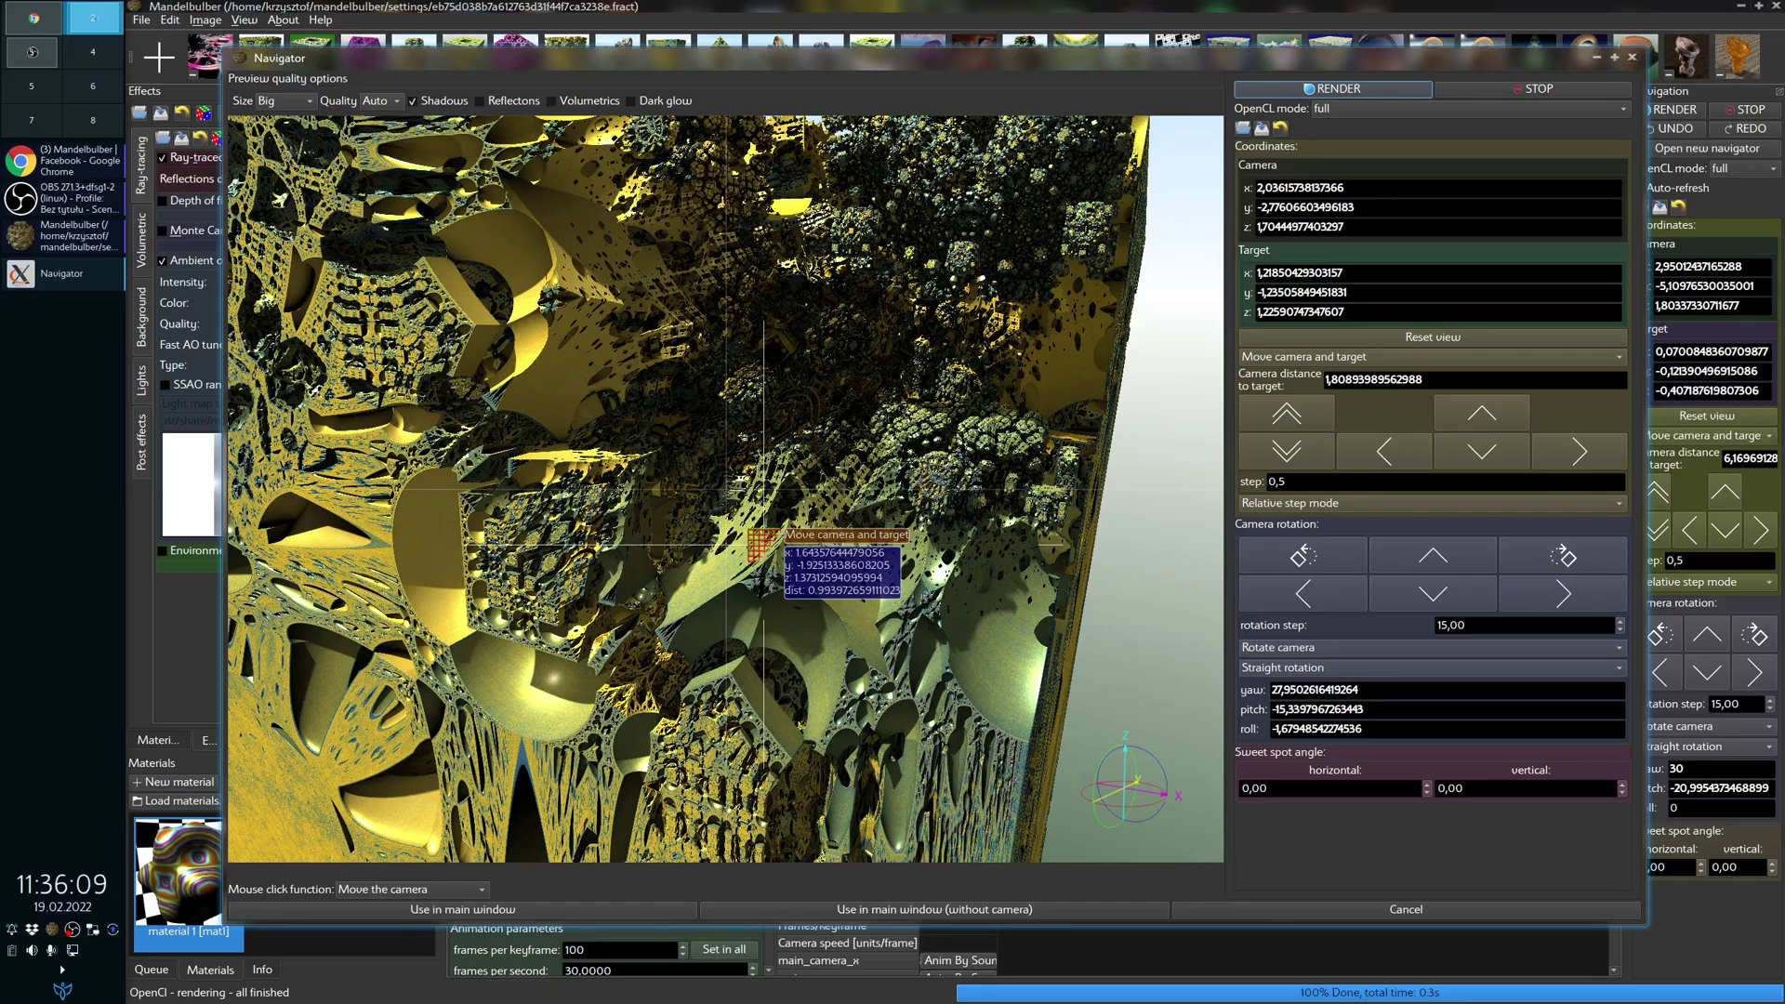
Step: Fly the camera deep into the fractal's corner and steer through its perforated surface structures
{"action": "left_click", "coordinate": [762, 547]}
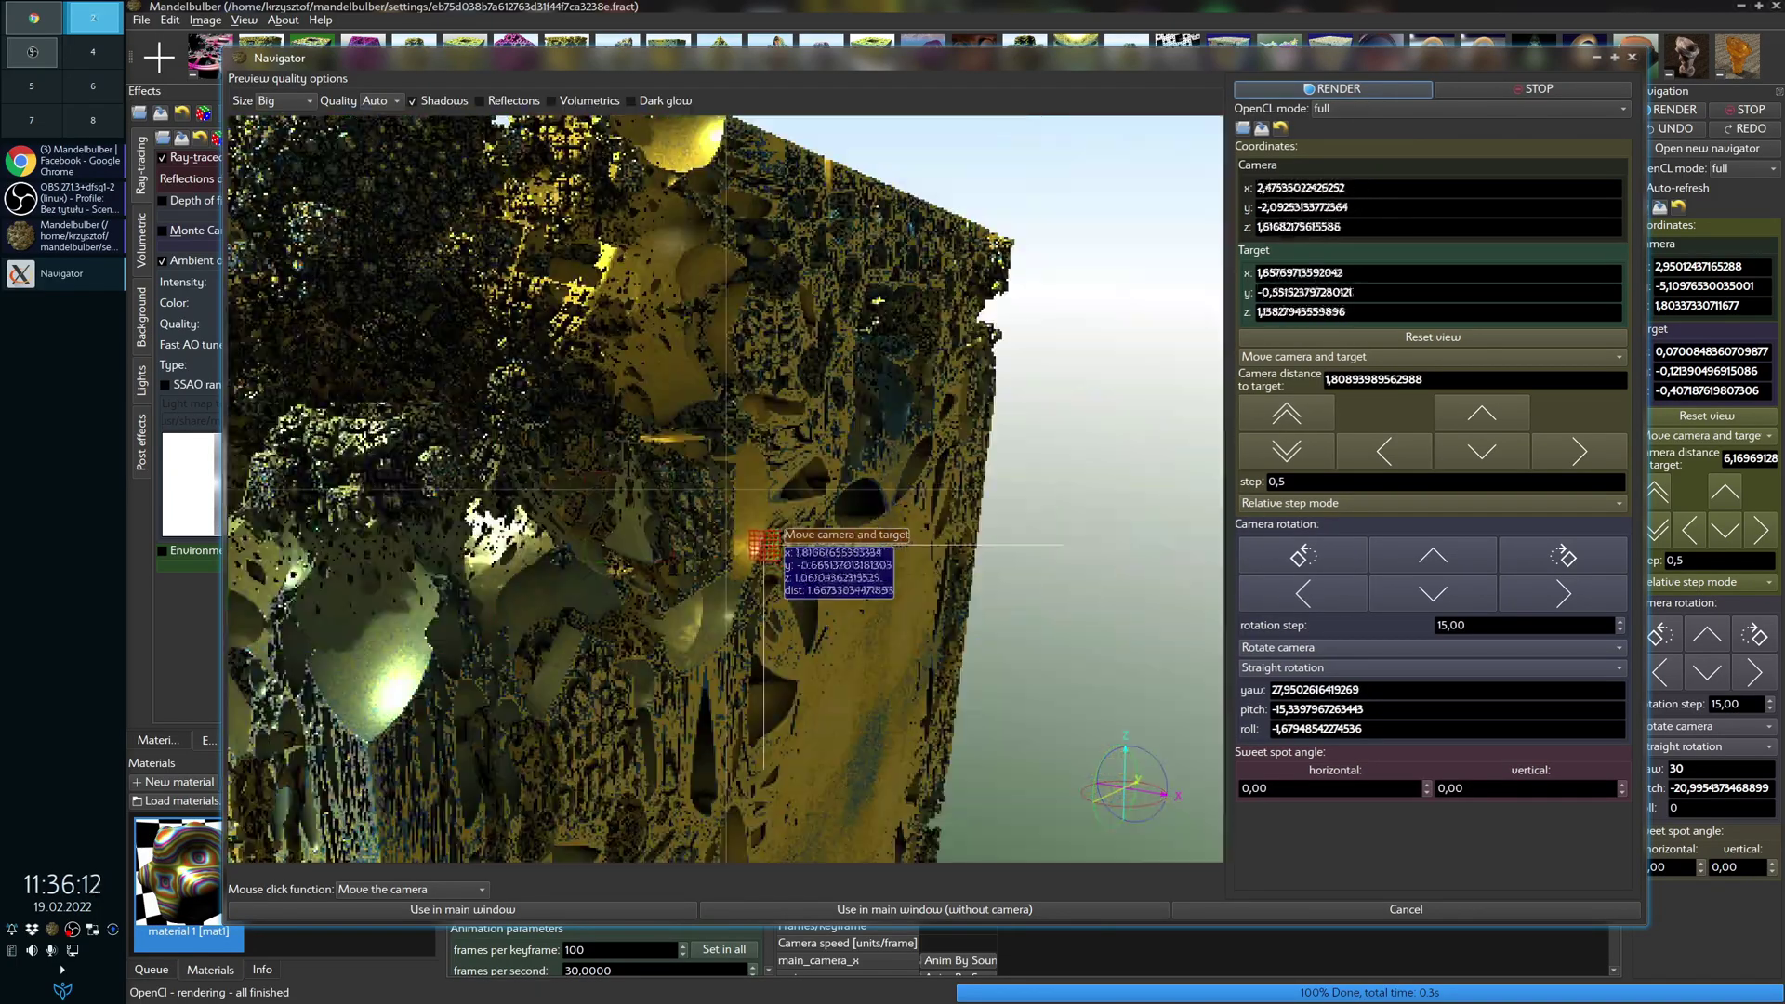
{"action": "left_click", "coordinate": [760, 544]}
{"action": "left_click", "coordinate": [746, 523]}
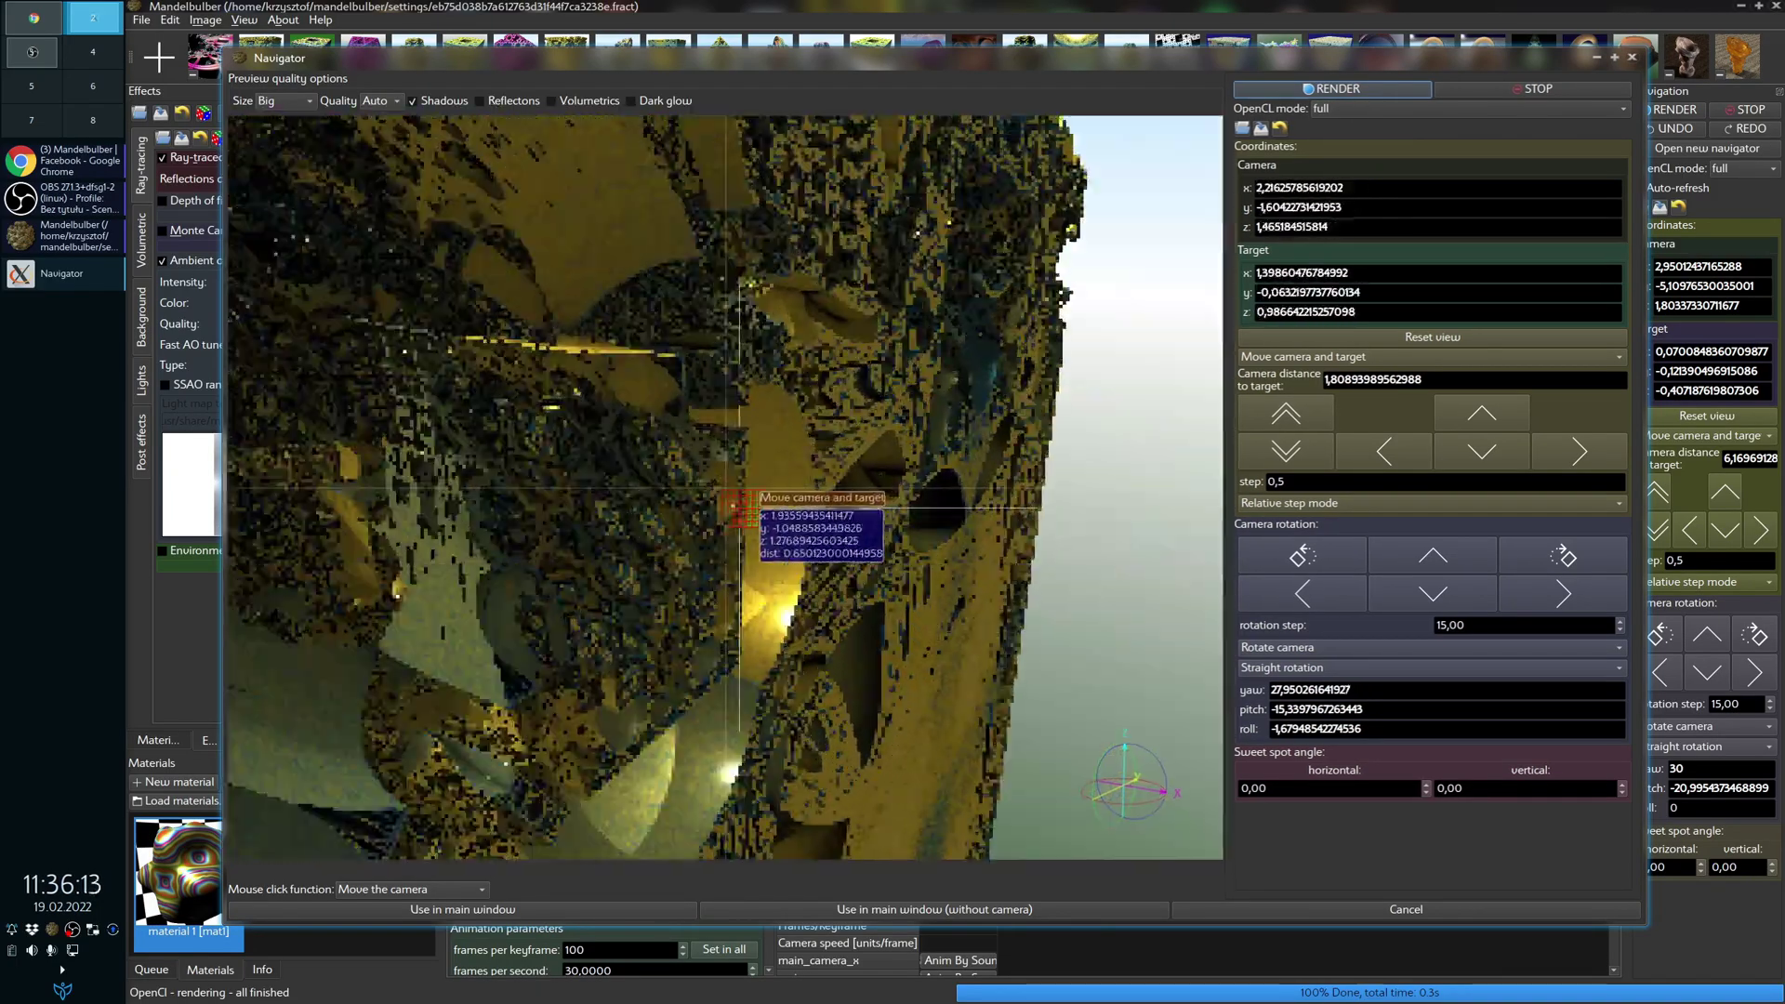
{"action": "left_click", "coordinate": [731, 500]}
{"action": "left_click_drag", "start_coordinate": [689, 476], "coordinate": [724, 612]}
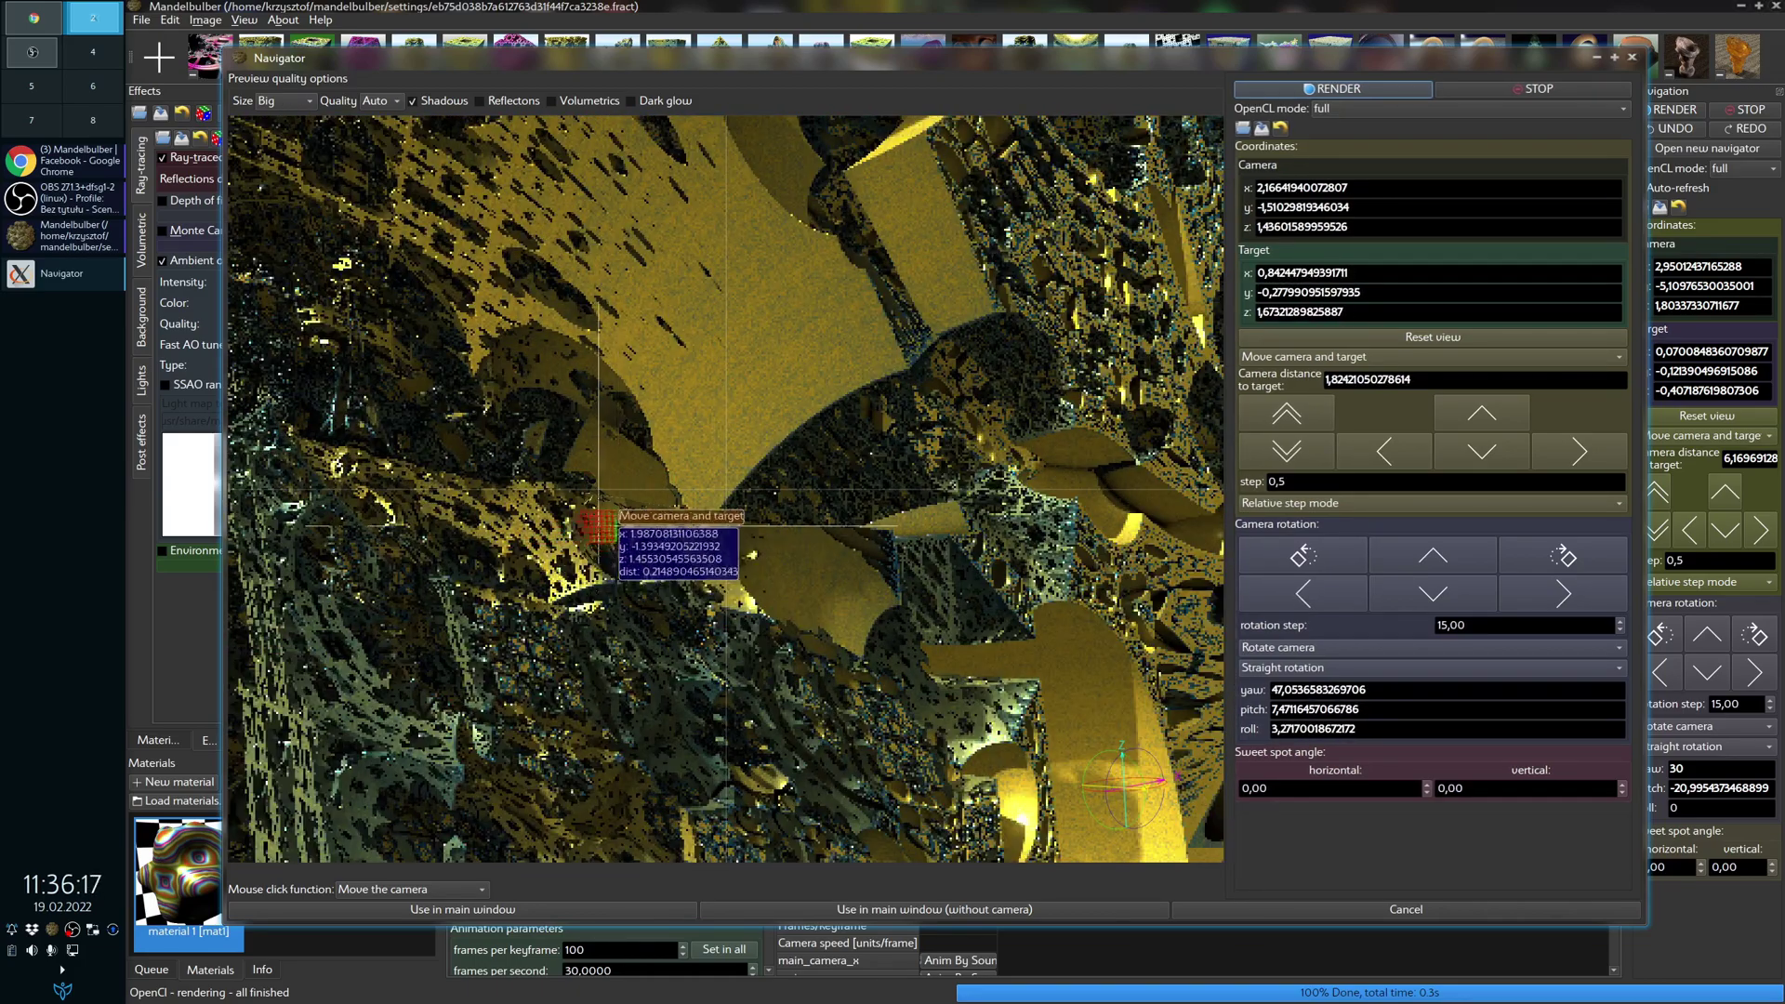
{"action": "left_click", "coordinate": [598, 532]}
{"action": "left_click", "coordinate": [594, 539]}
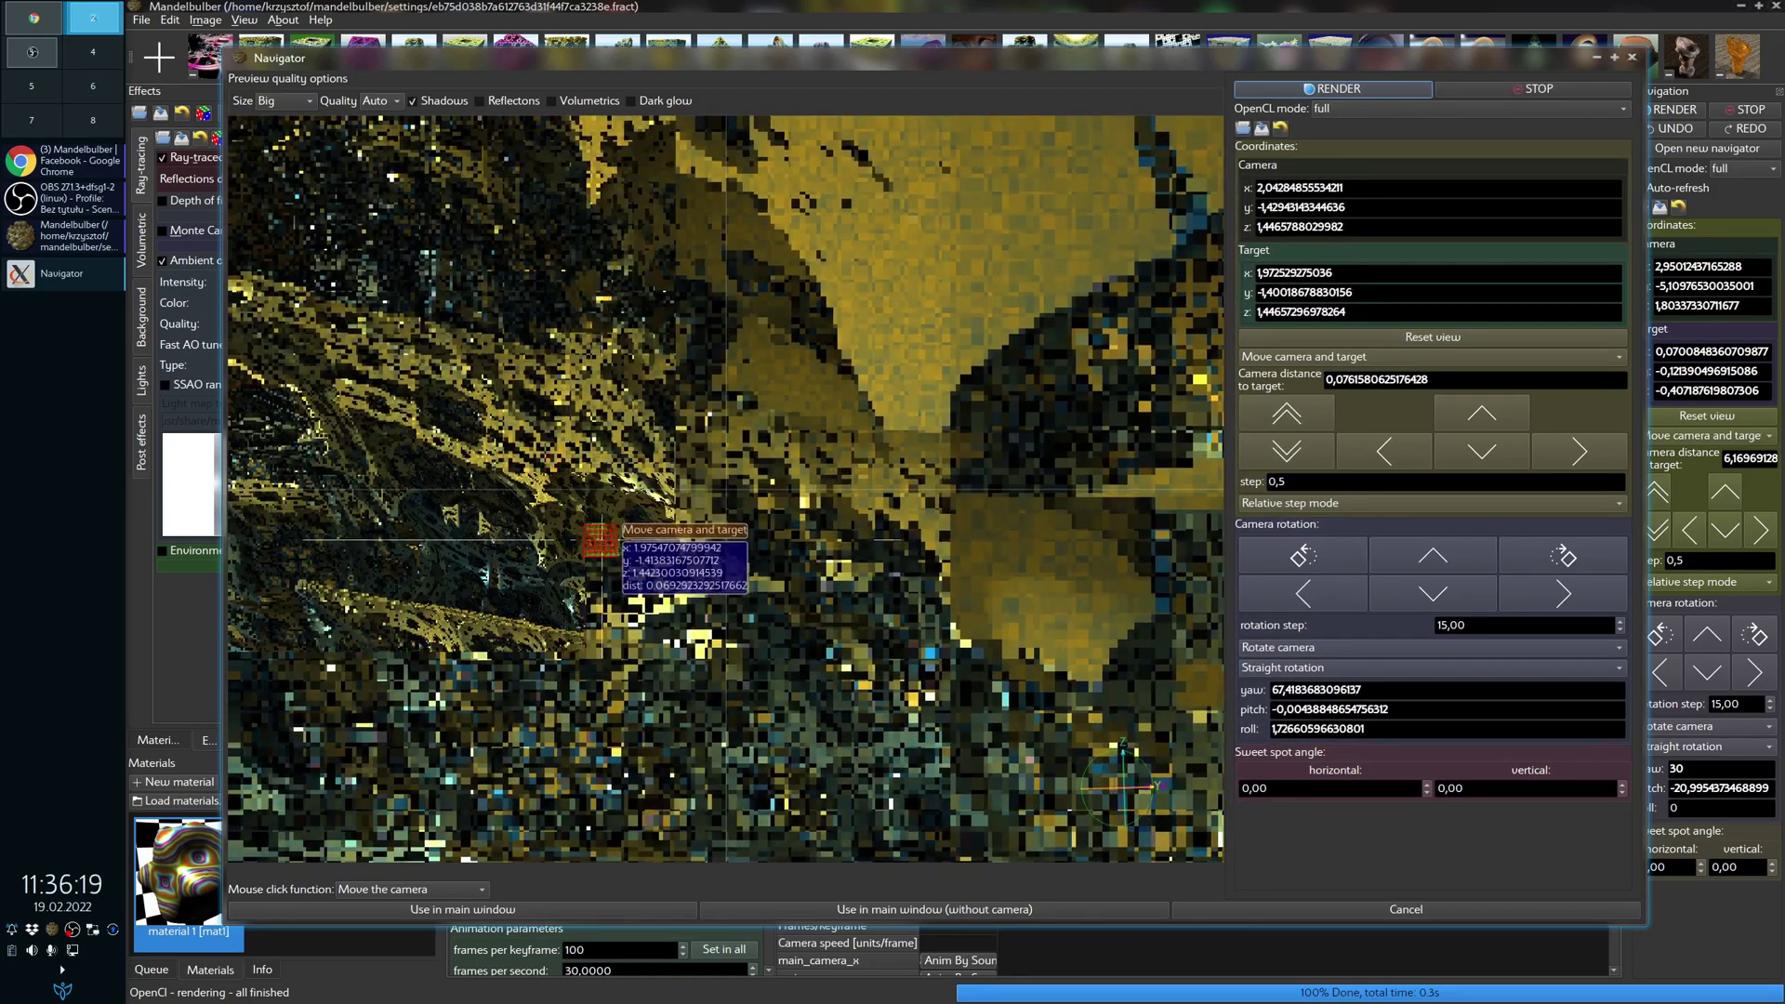
{"action": "left_click_drag", "start_coordinate": [547, 485], "coordinate": [650, 519]}
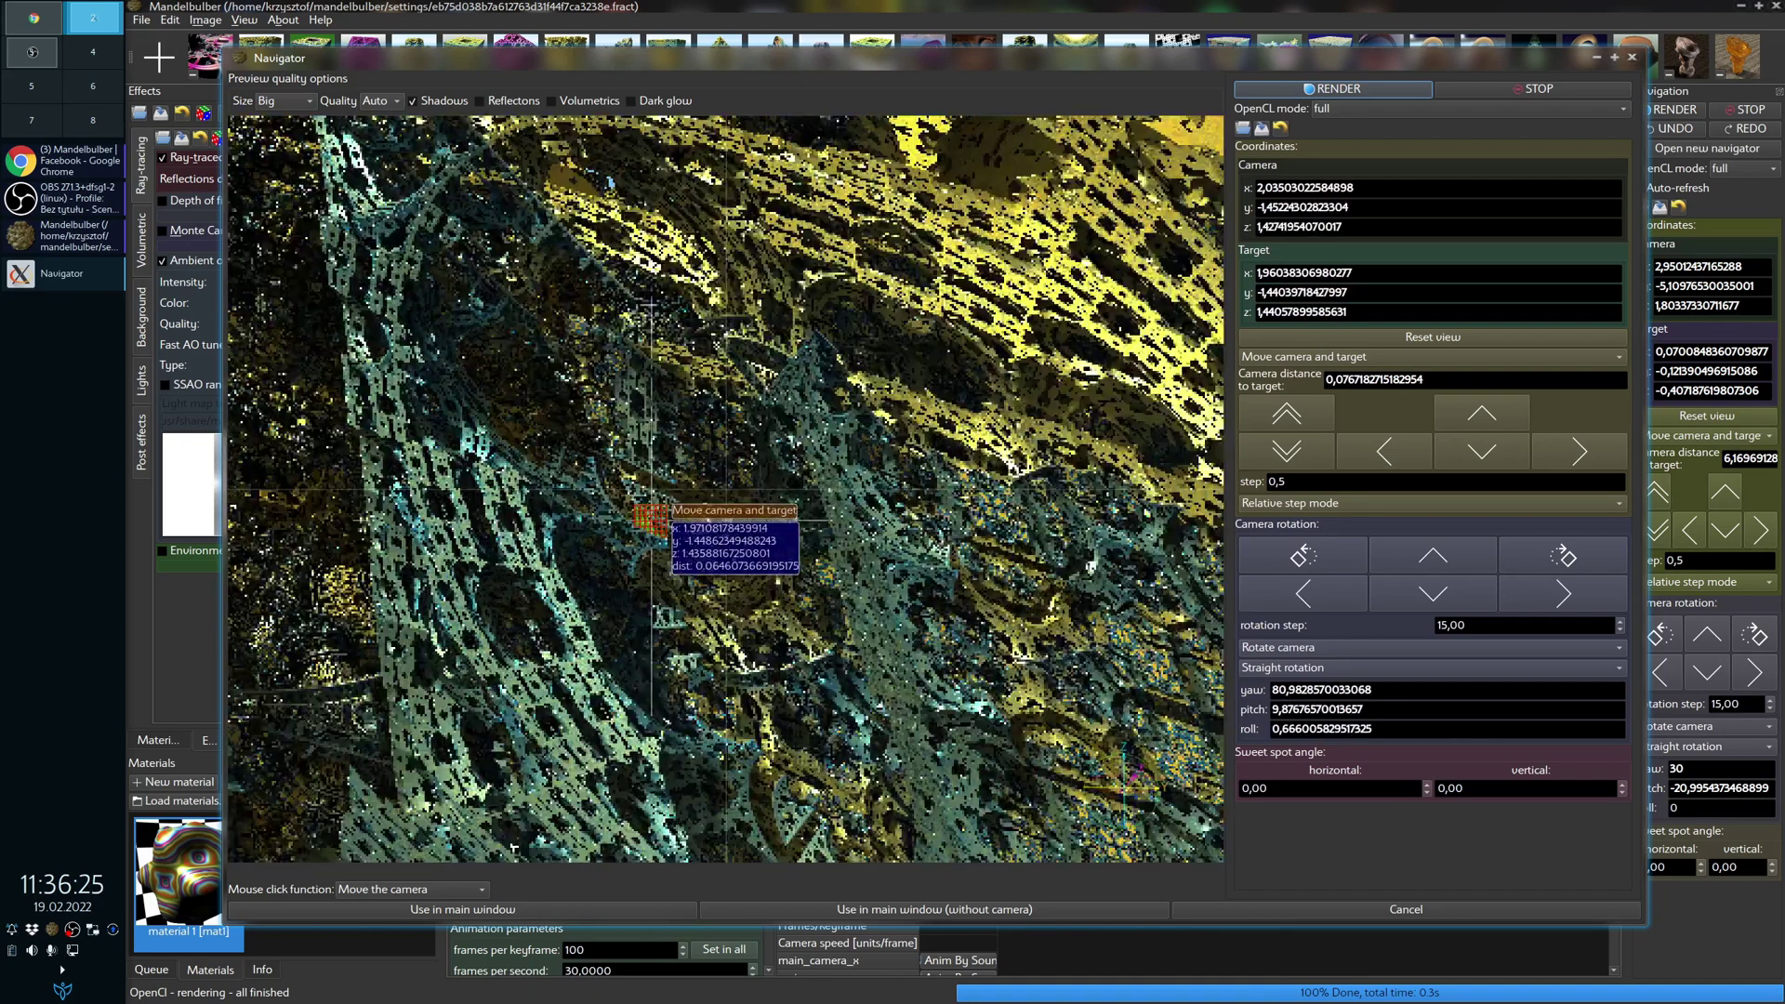
Step: Reset the view, then fly the camera from the whole cube to its upper corner with the ball clusters
{"action": "left_click", "coordinate": [1428, 339]}
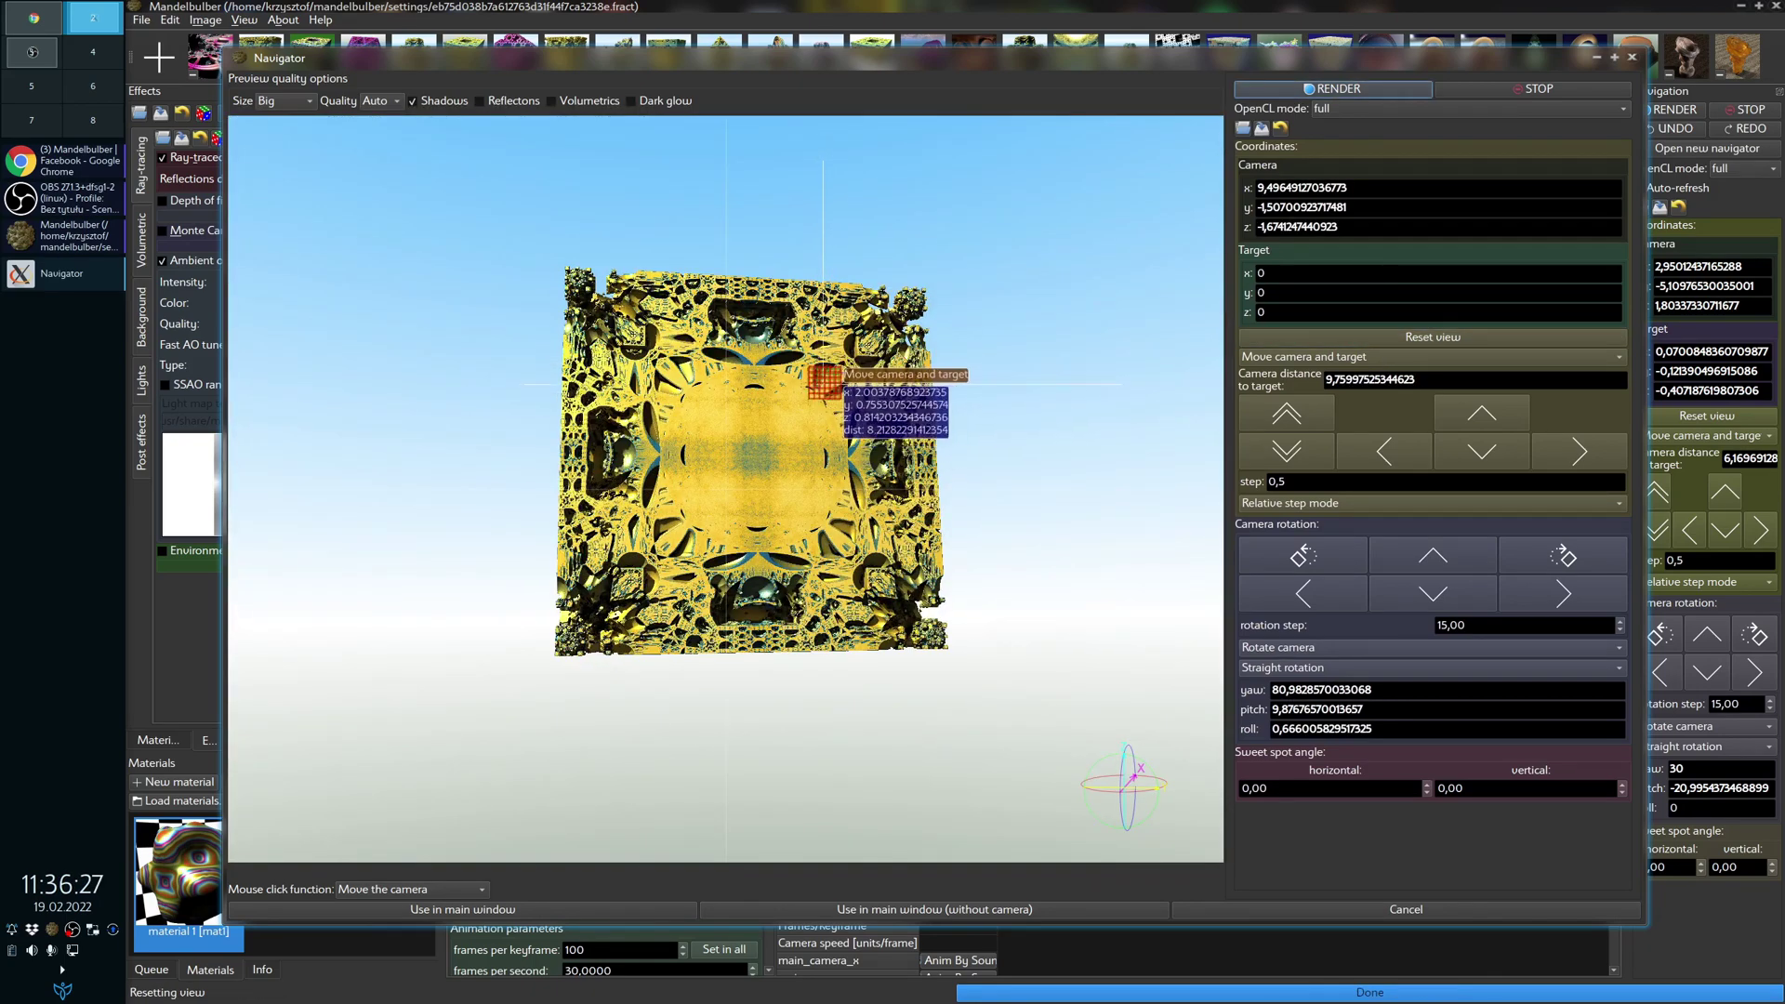
{"action": "right_click_drag", "start_coordinate": [825, 384], "coordinate": [899, 351]}
{"action": "scroll", "coordinate": [899, 351], "scroll_direction": "up", "scroll_amount": 3}
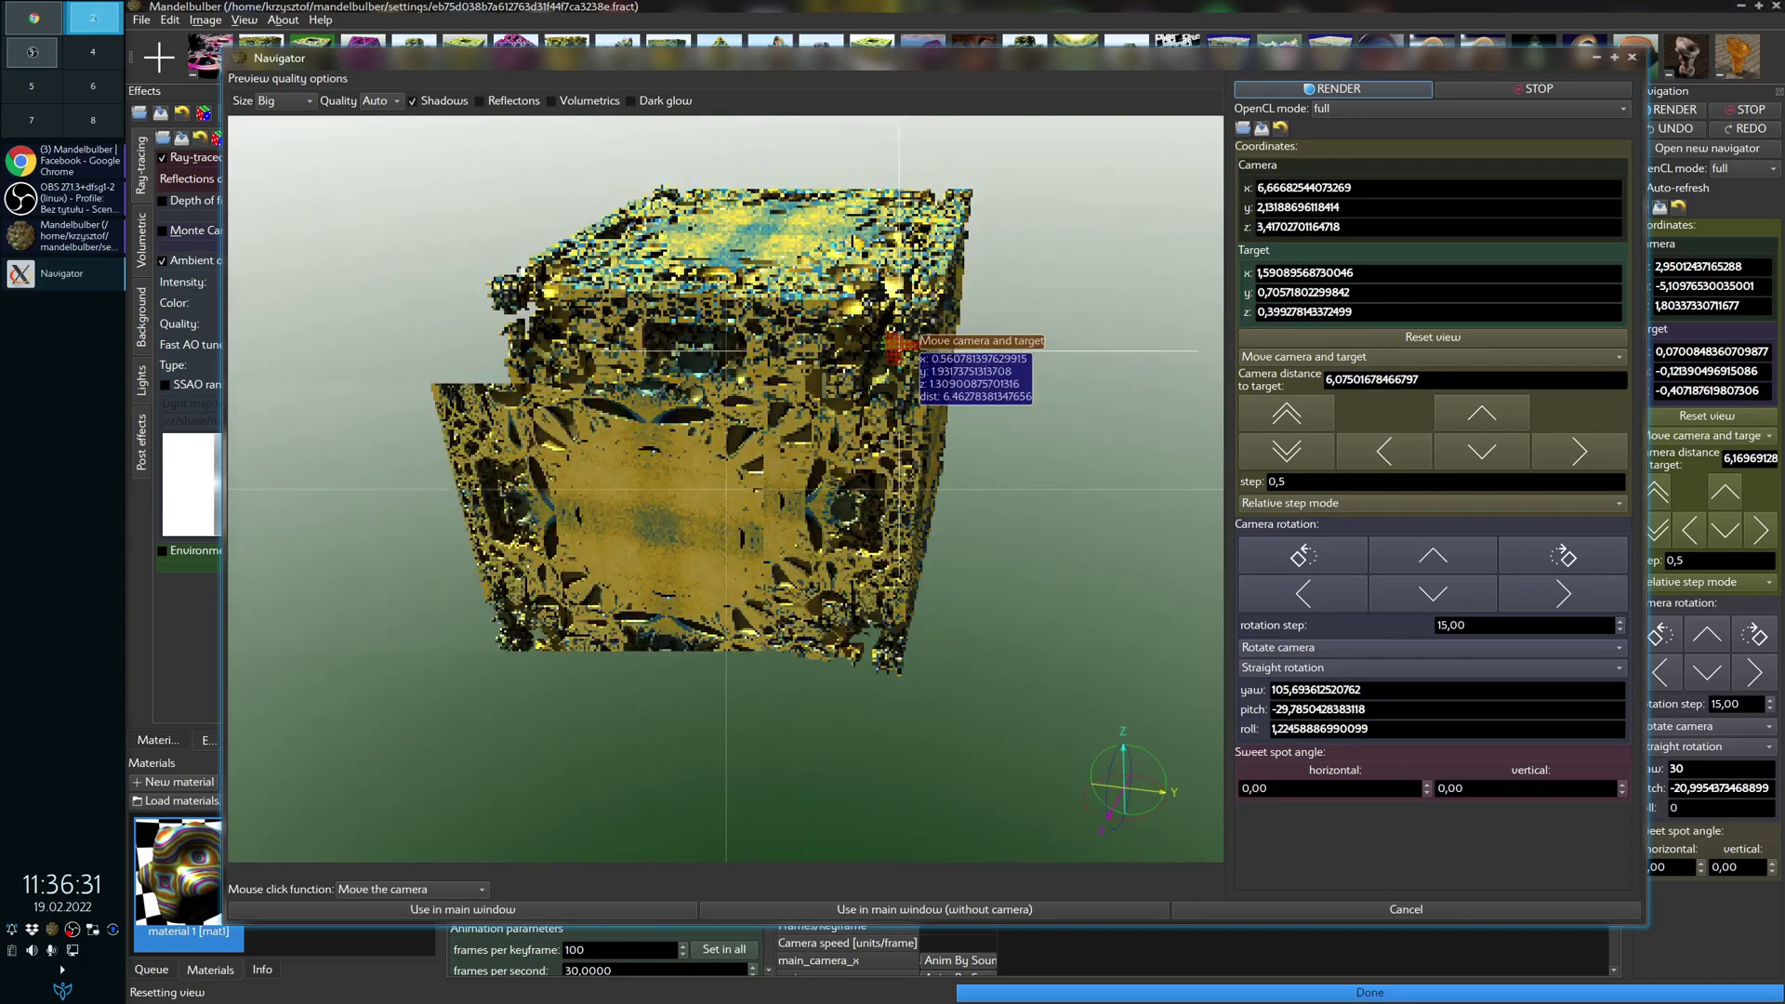
{"action": "scroll", "coordinate": [837, 394], "scroll_direction": "up", "scroll_amount": 6}
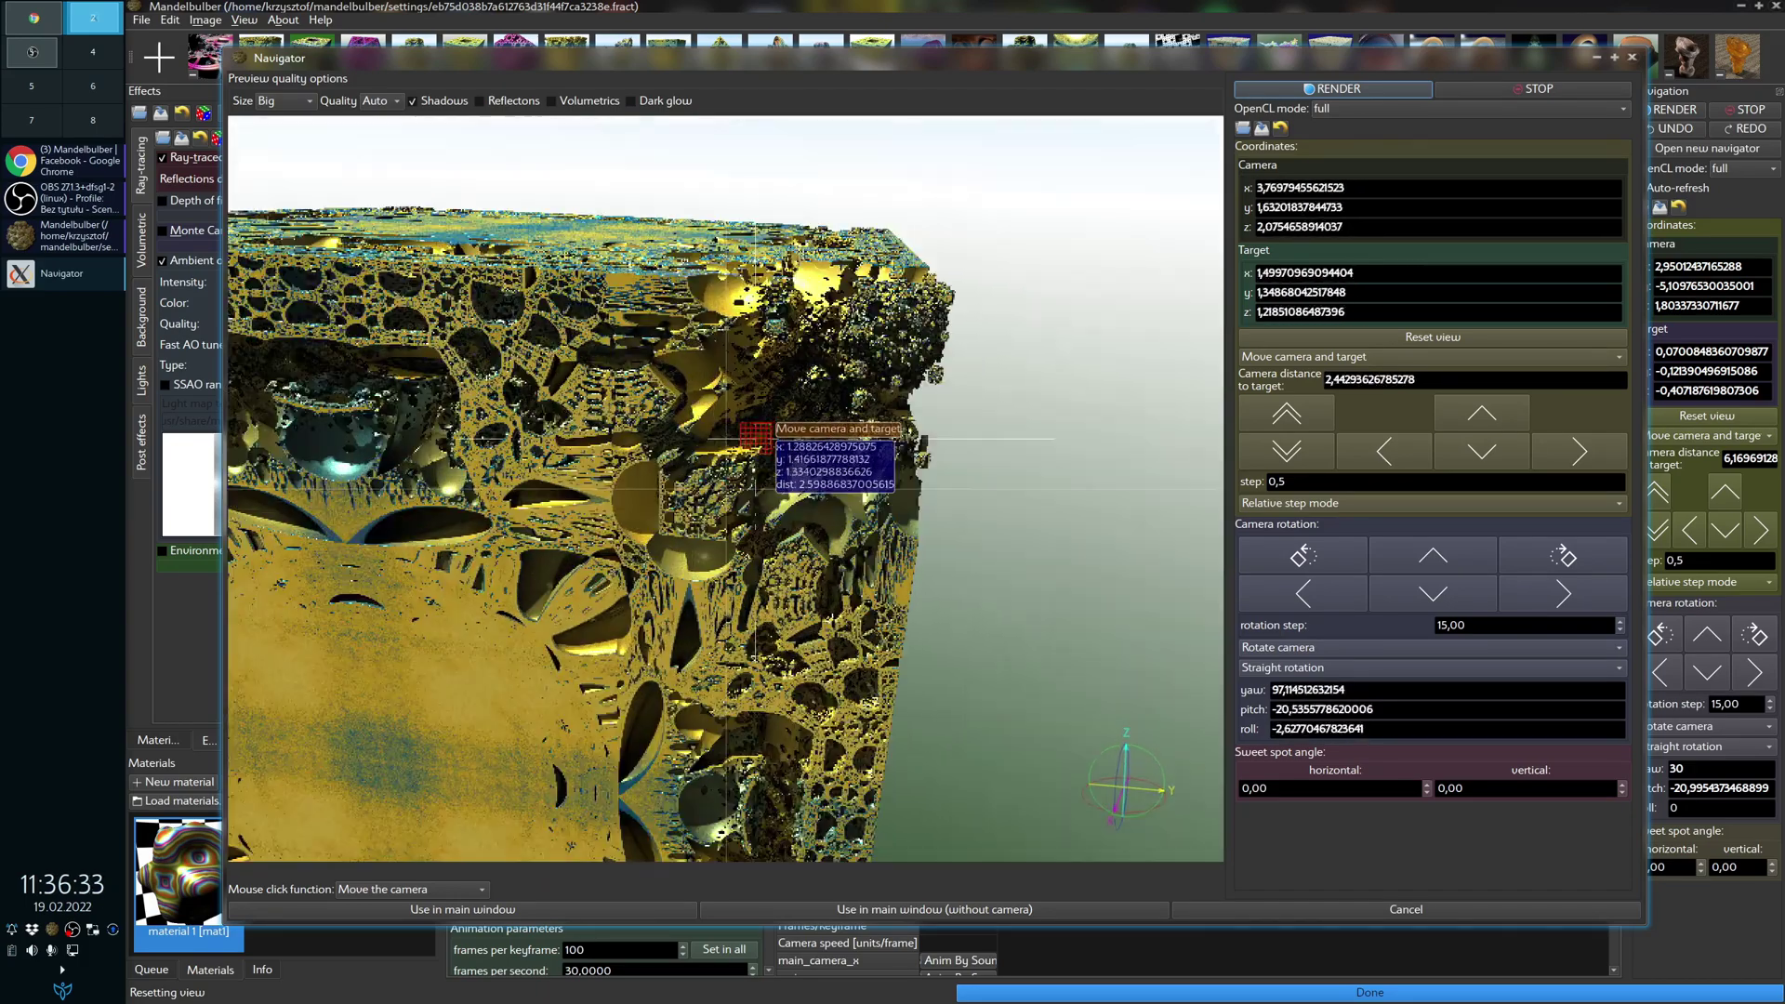
{"action": "left_click_drag", "start_coordinate": [756, 434], "coordinate": [869, 437]}
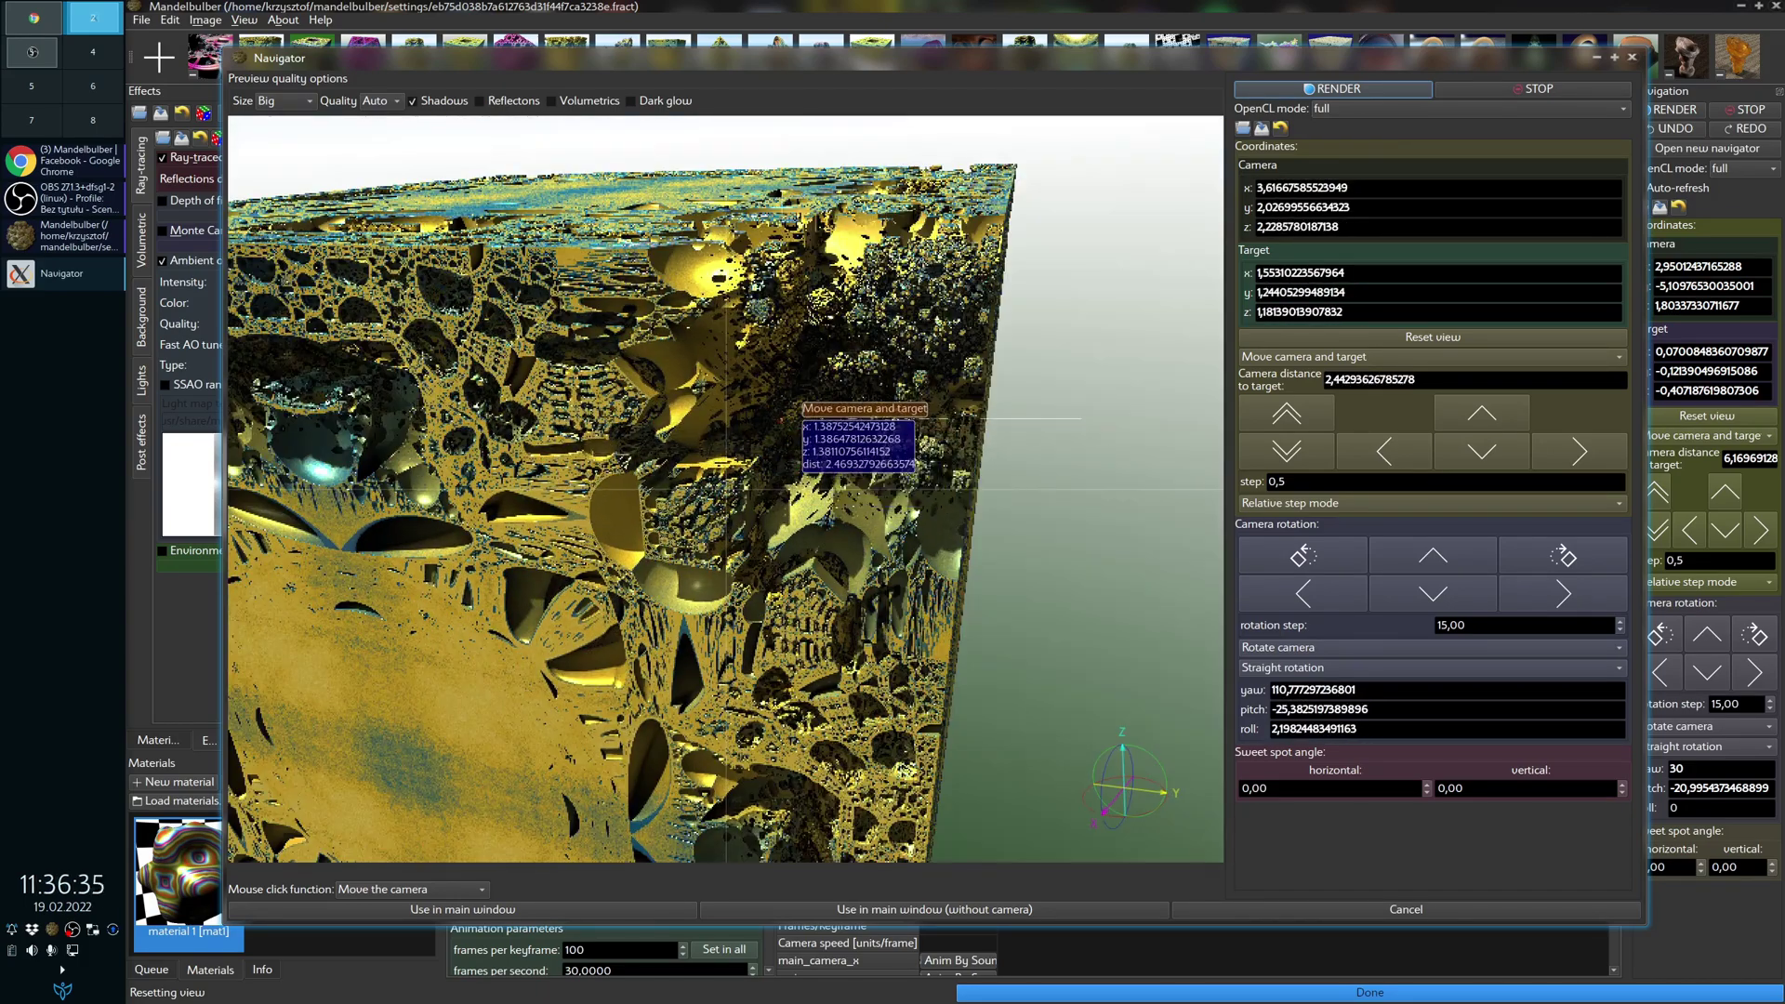
{"action": "left_click", "coordinate": [805, 459]}
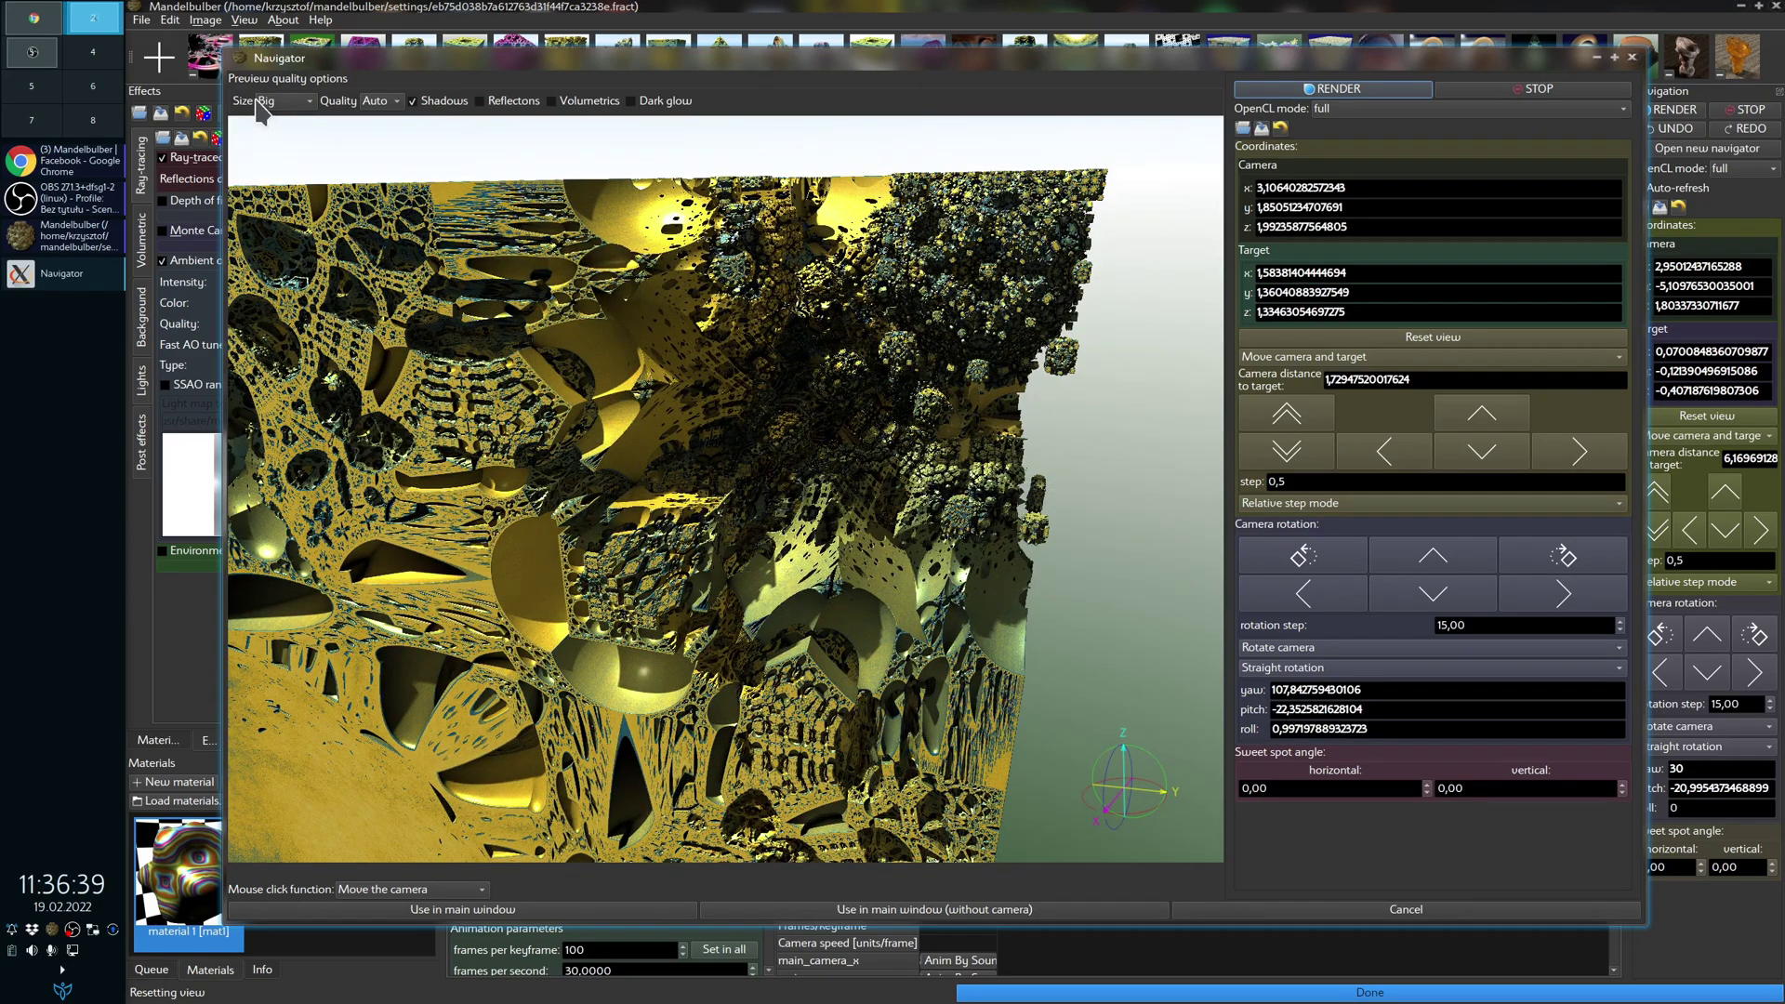
Step: Set the preview size to Small and move the camera closer to the ball clusters
{"action": "left_click", "coordinate": [310, 102]}
{"action": "left_click", "coordinate": [279, 61]}
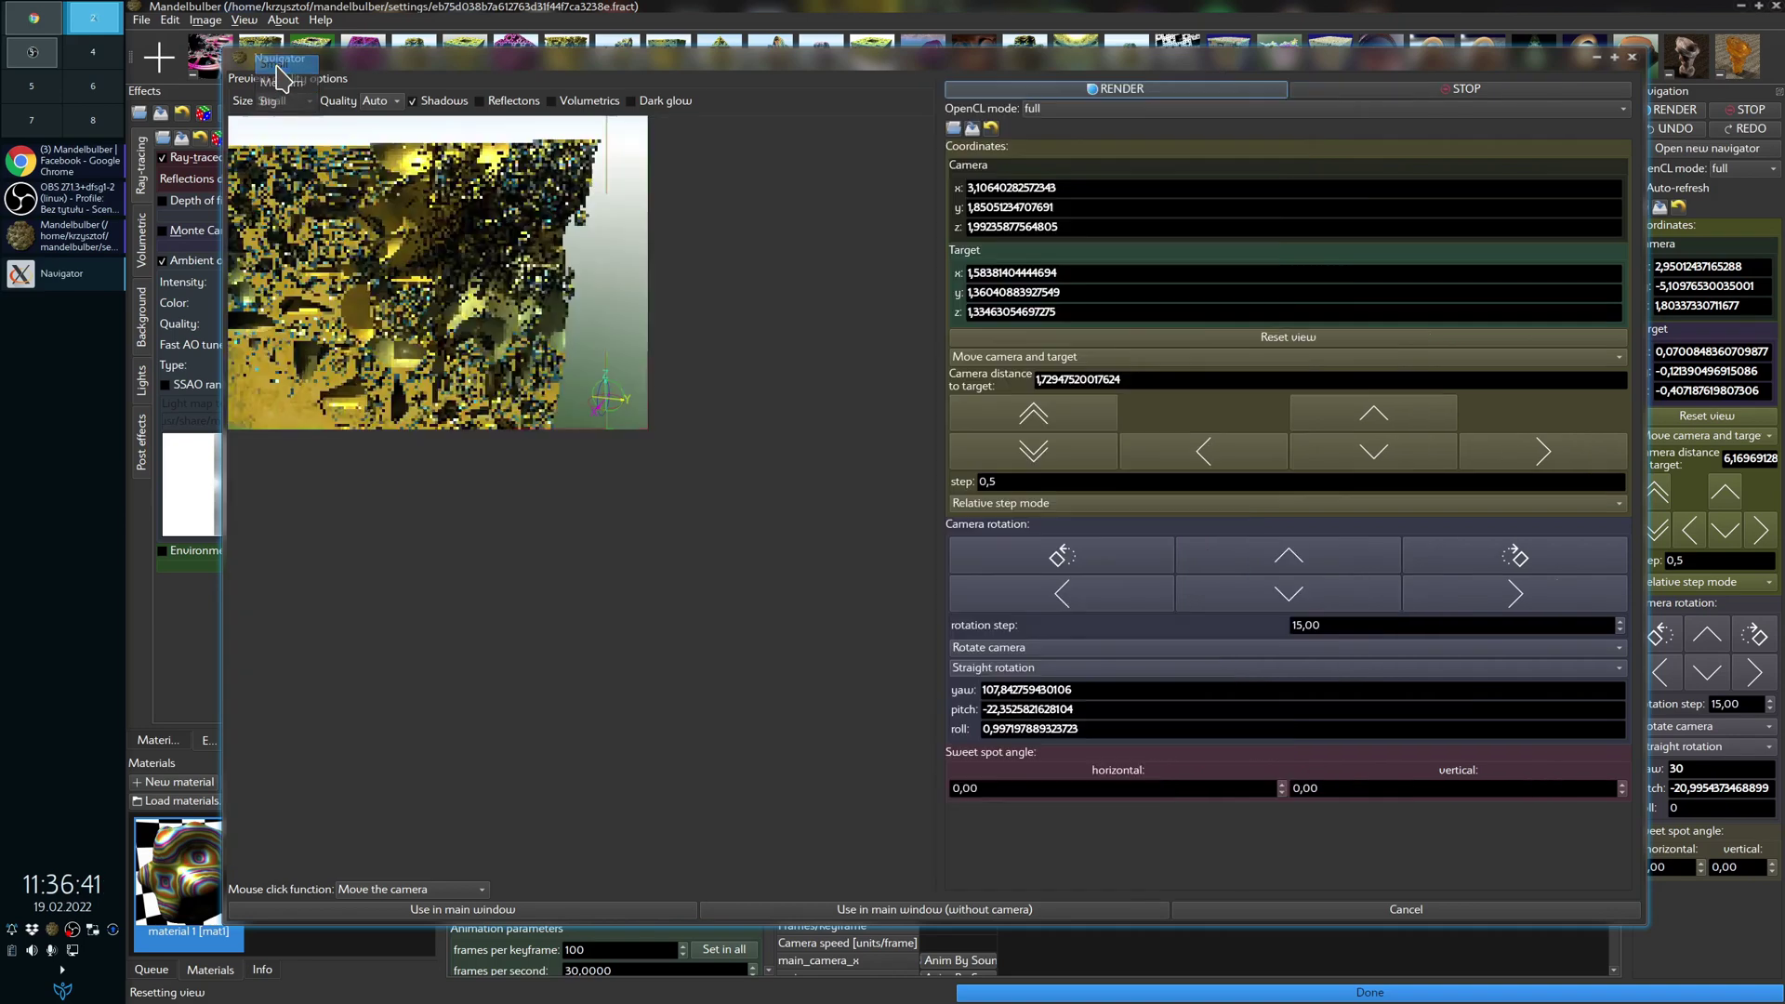
{"action": "left_click", "coordinate": [488, 265]}
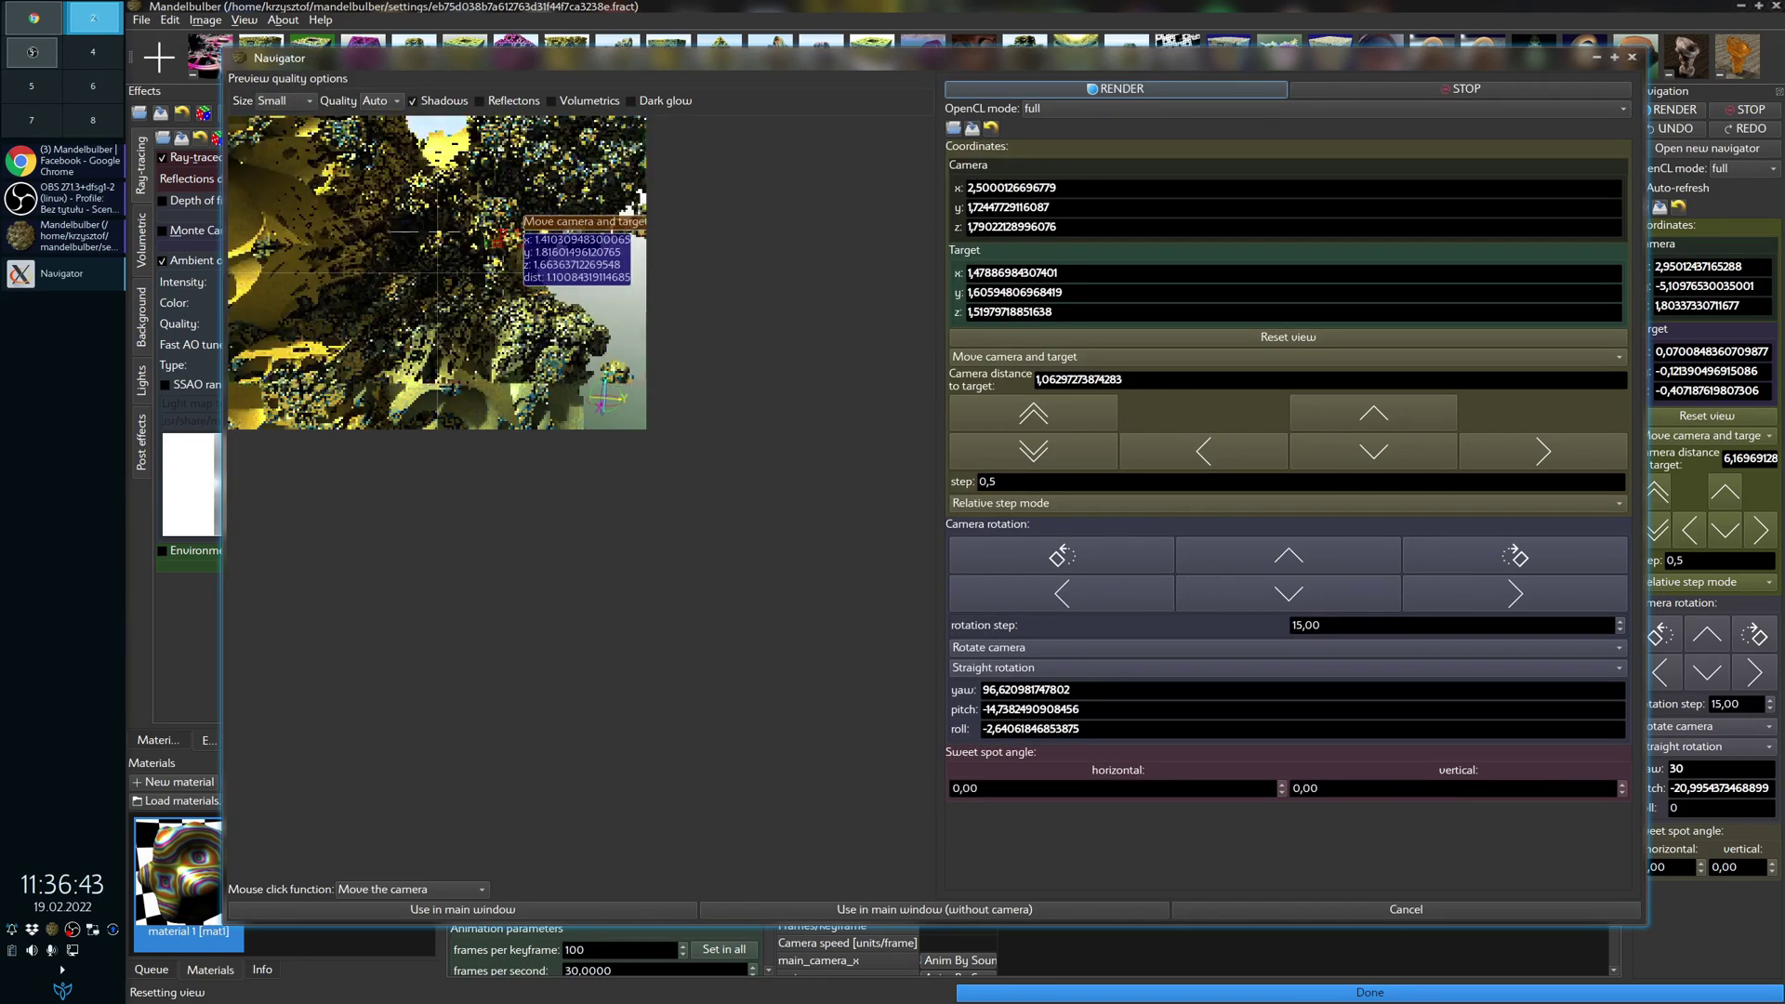
{"action": "left_click", "coordinate": [493, 224]}
Step: Set the preview size to Big, then back the camera away and circle around the cube's clustered corner
{"action": "left_click", "coordinate": [279, 101]}
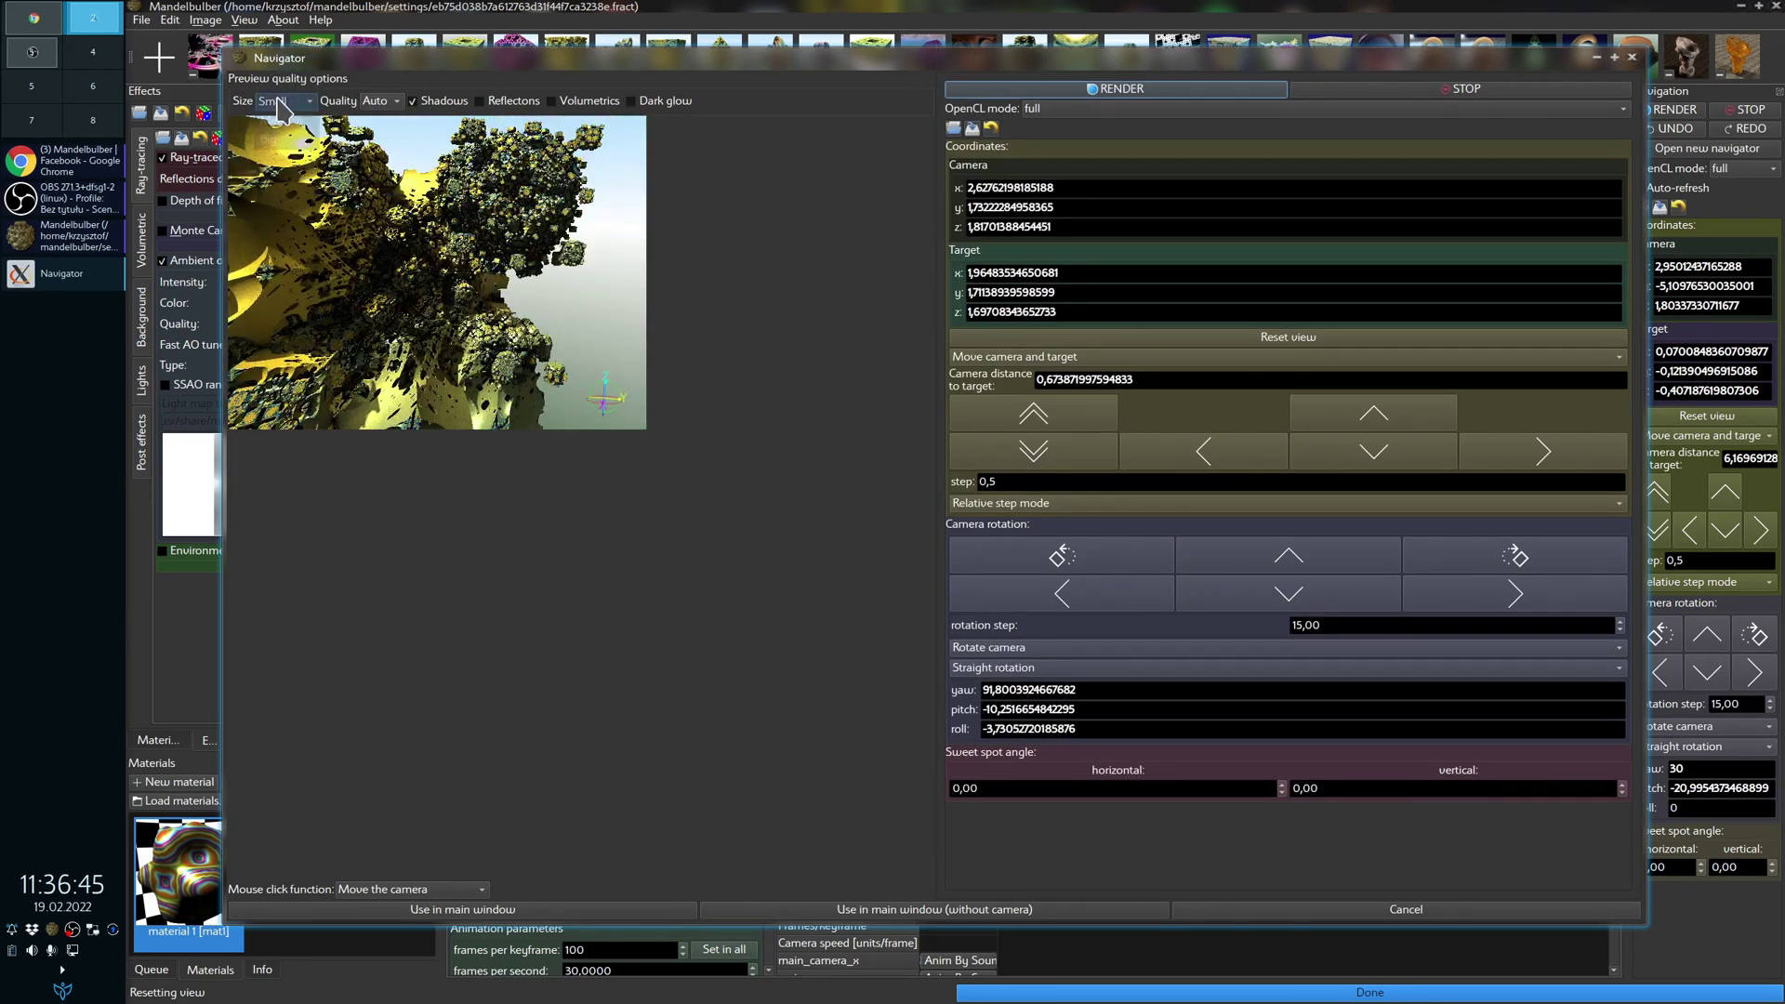
{"action": "left_click", "coordinate": [279, 139]}
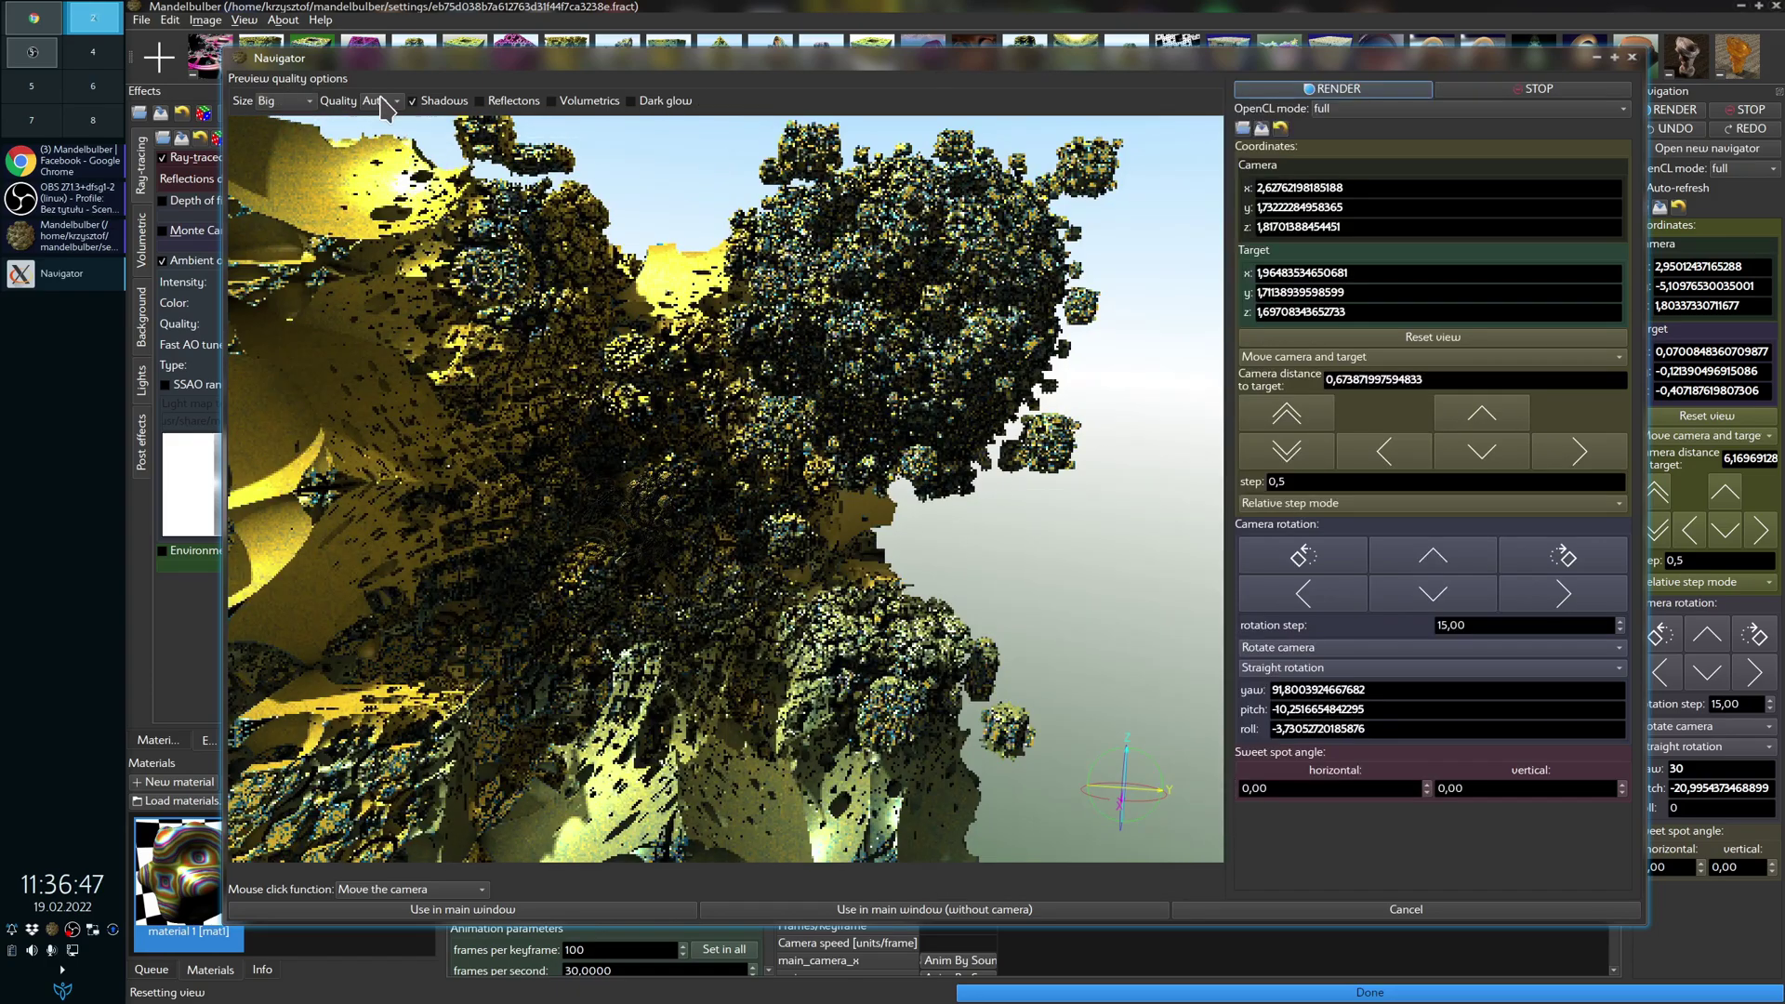
{"action": "left_click", "coordinate": [588, 510]}
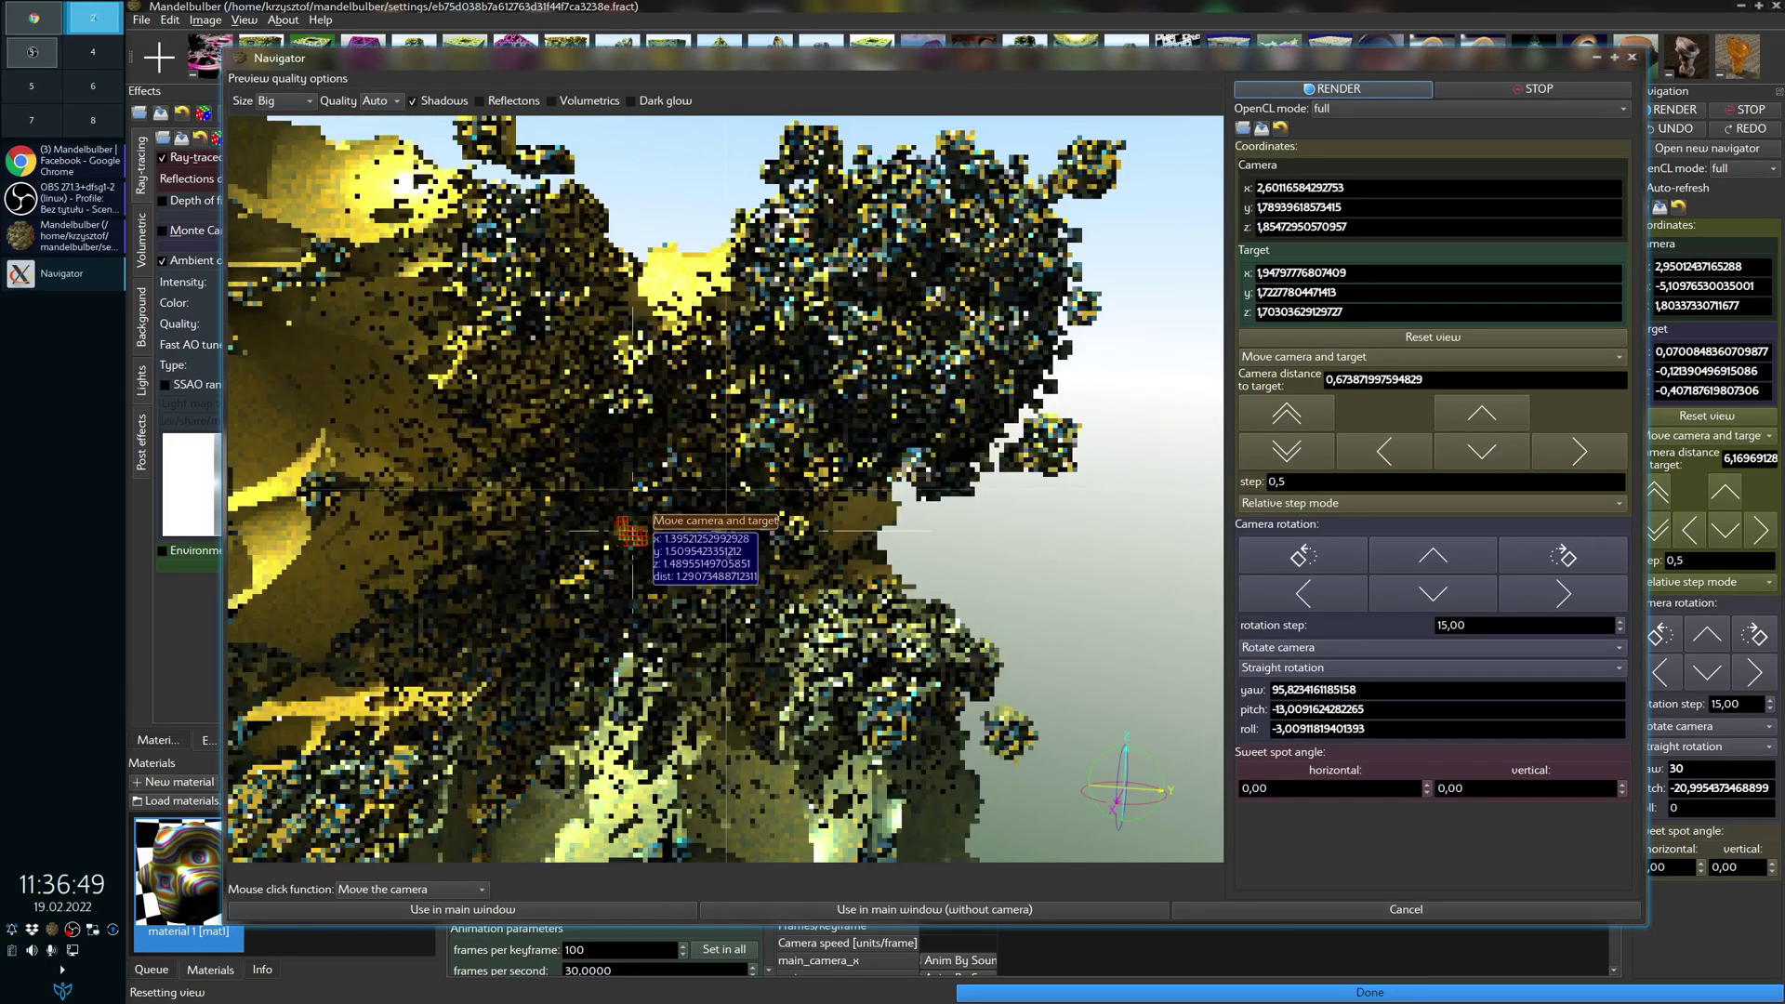
{"action": "right_click", "coordinate": [643, 532]}
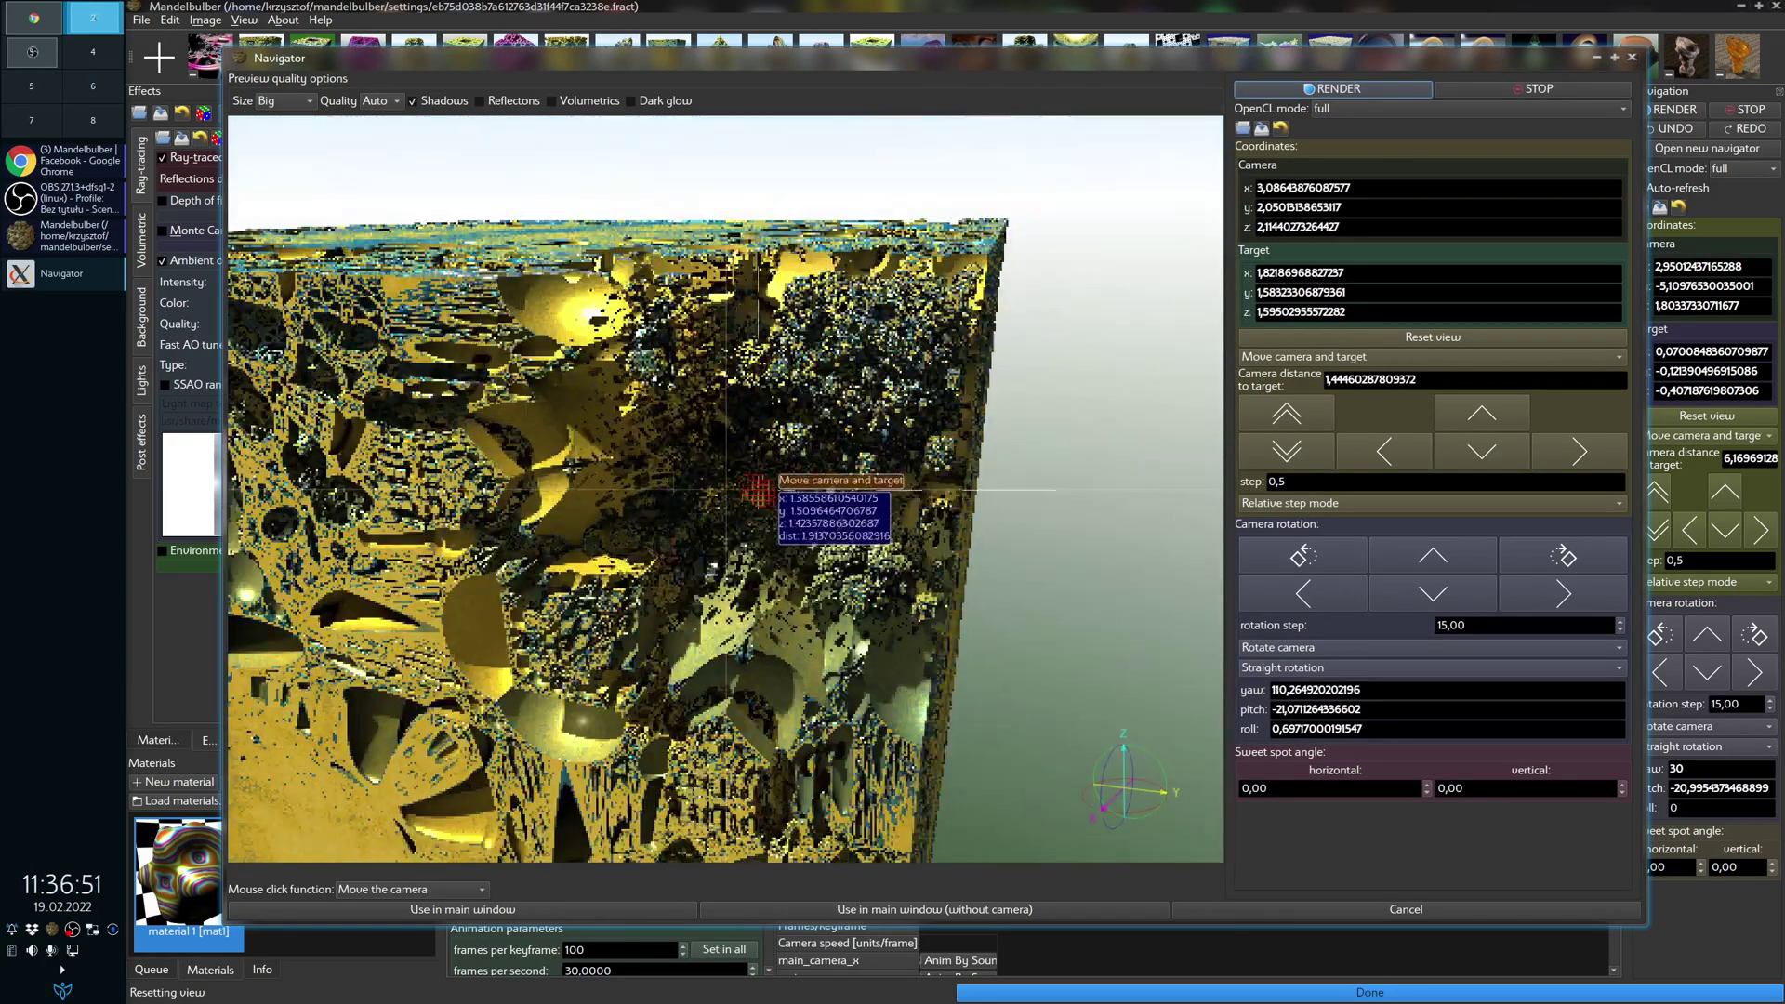
{"action": "right_click_drag", "start_coordinate": [740, 507], "coordinate": [772, 461]}
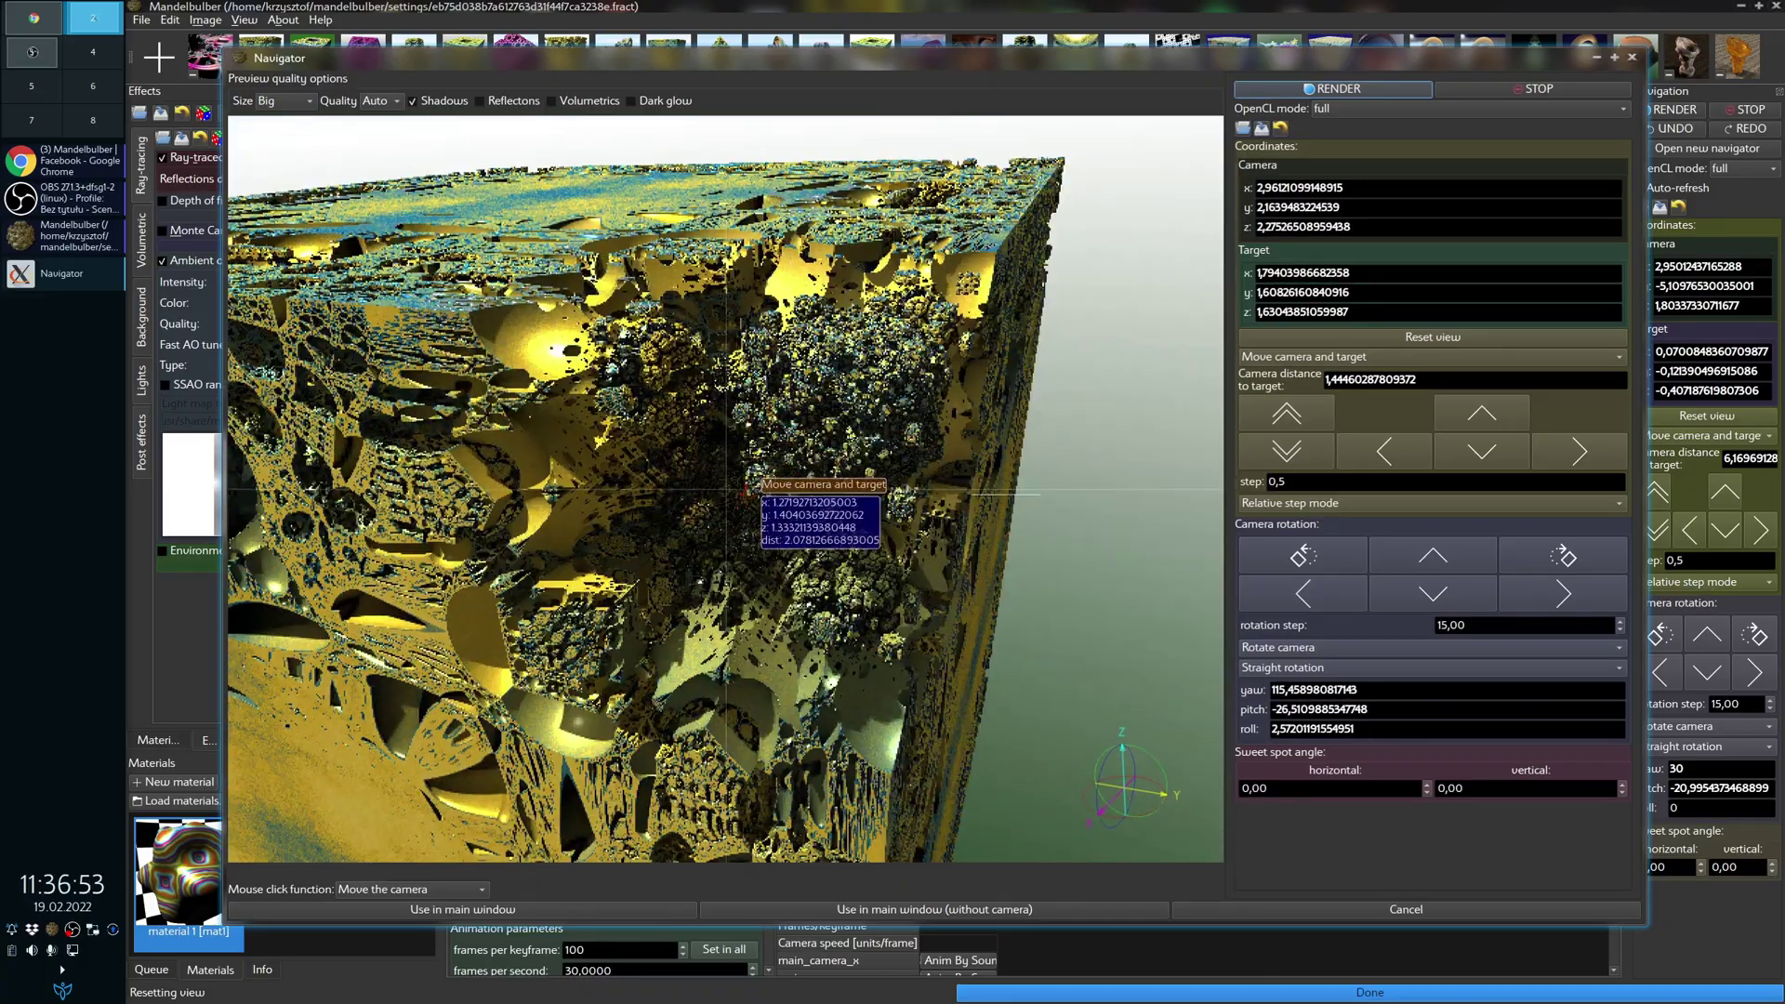
{"action": "left_click", "coordinate": [763, 462]}
{"action": "left_click", "coordinate": [738, 486]}
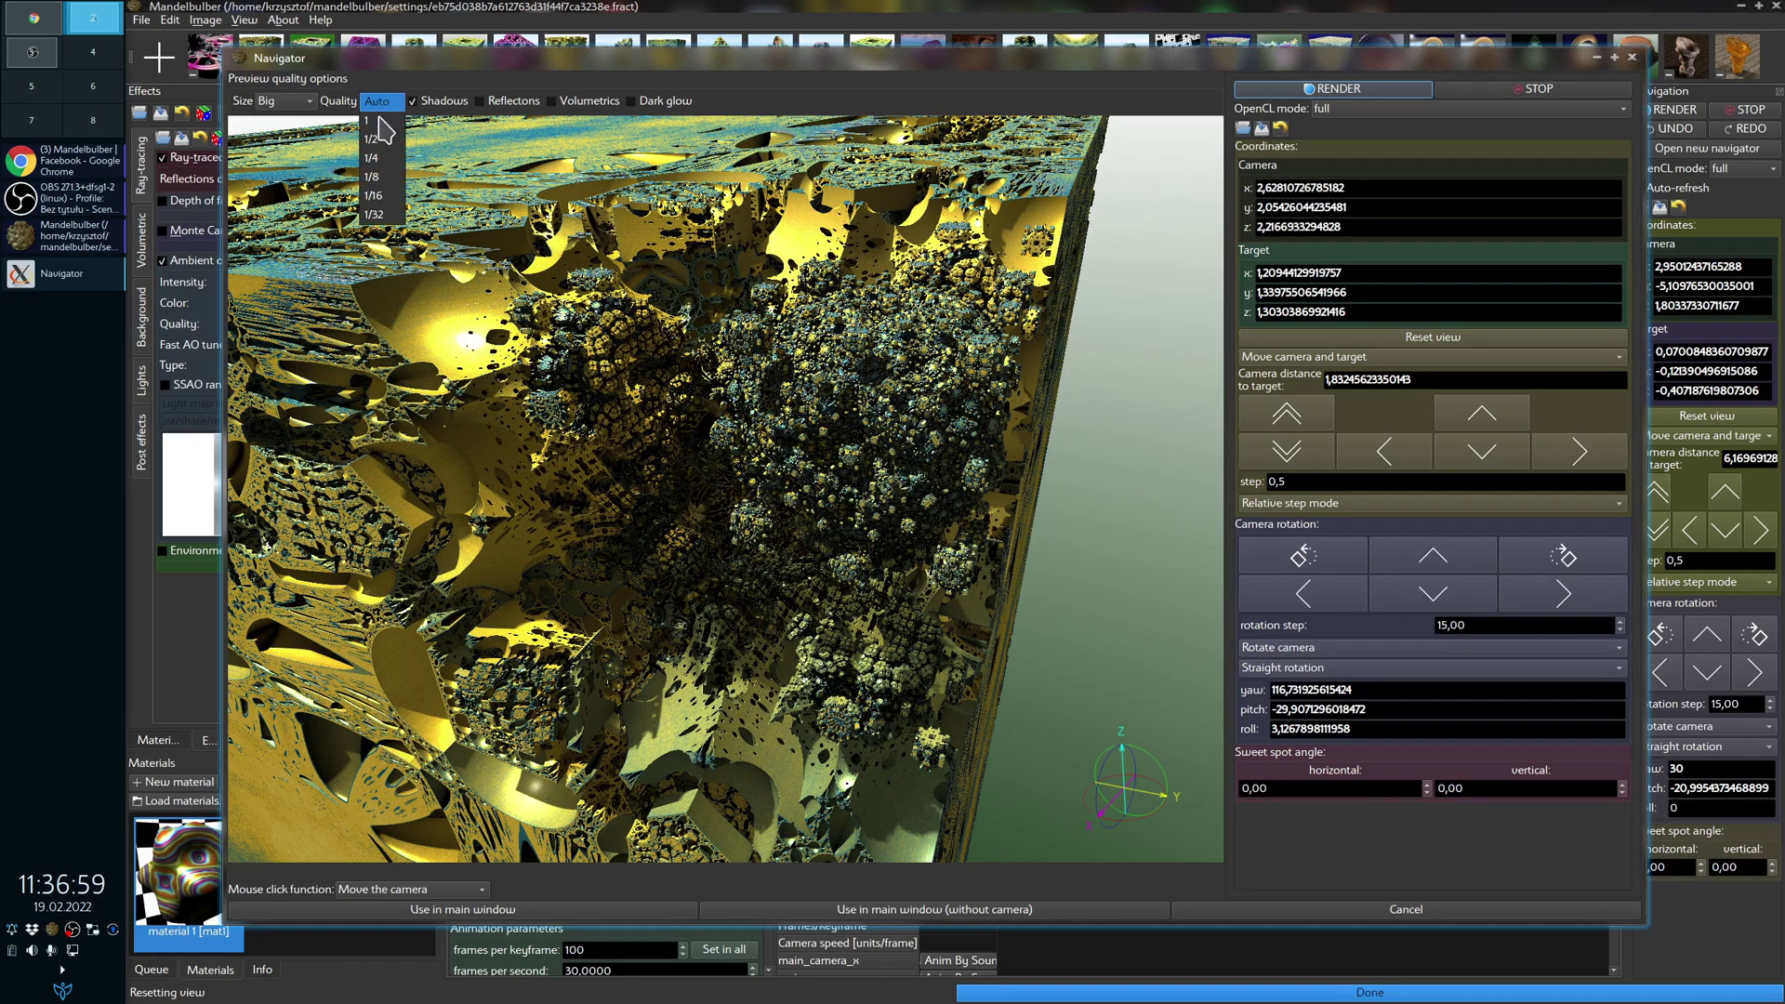
Step: Set the preview quality to 1/4 and fly the camera toward and away from the clustered corner
{"action": "left_click", "coordinate": [383, 160]}
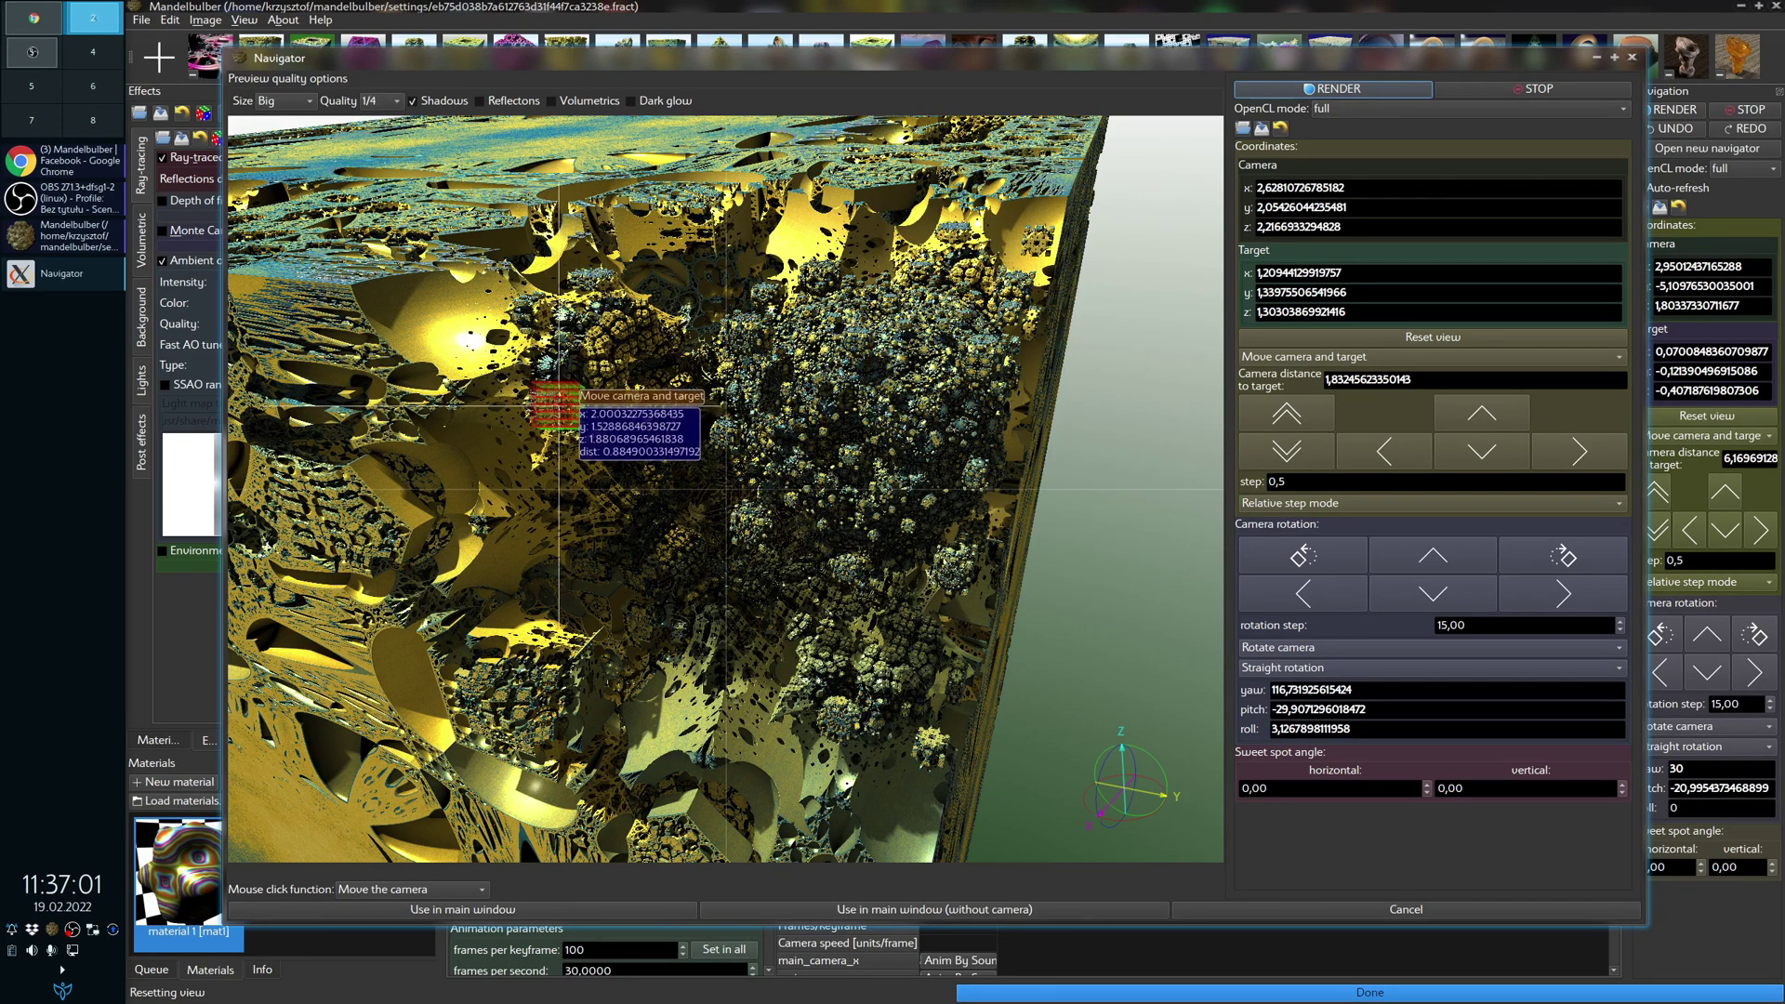
{"action": "left_click", "coordinate": [564, 409]}
{"action": "scroll", "coordinate": [771, 472], "scroll_direction": "up", "scroll_amount": 4}
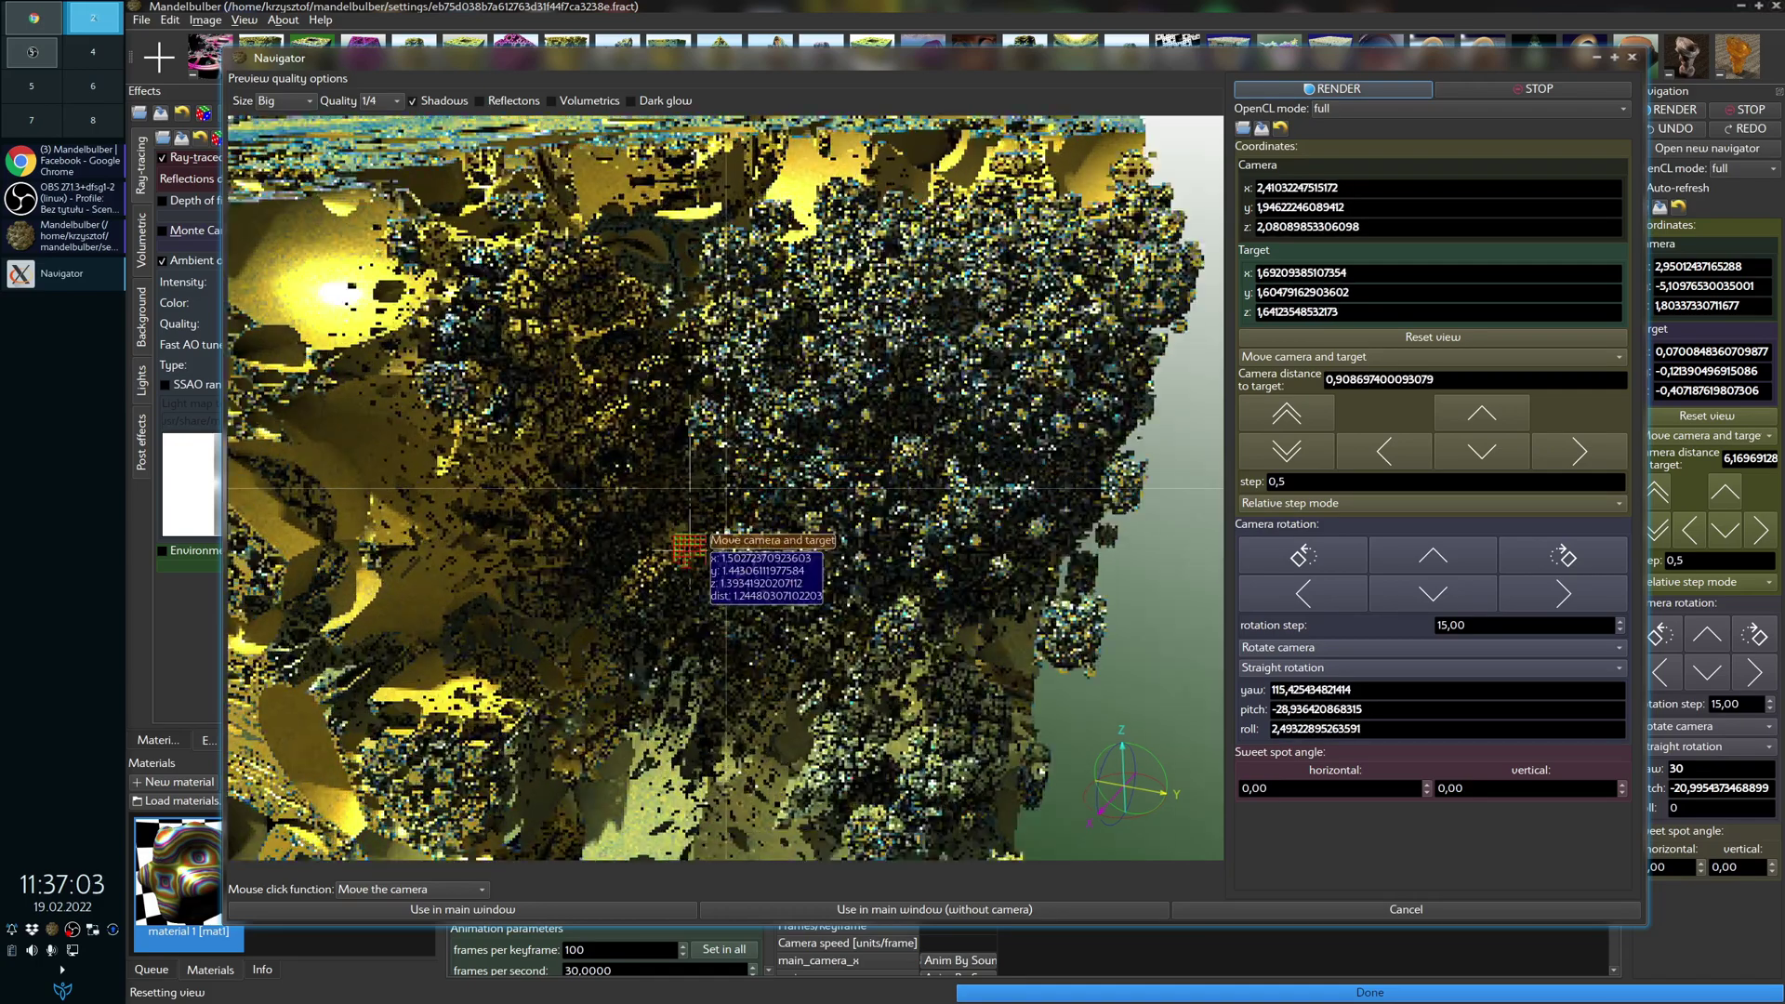
{"action": "scroll", "coordinate": [743, 555], "scroll_direction": "down", "scroll_amount": 4}
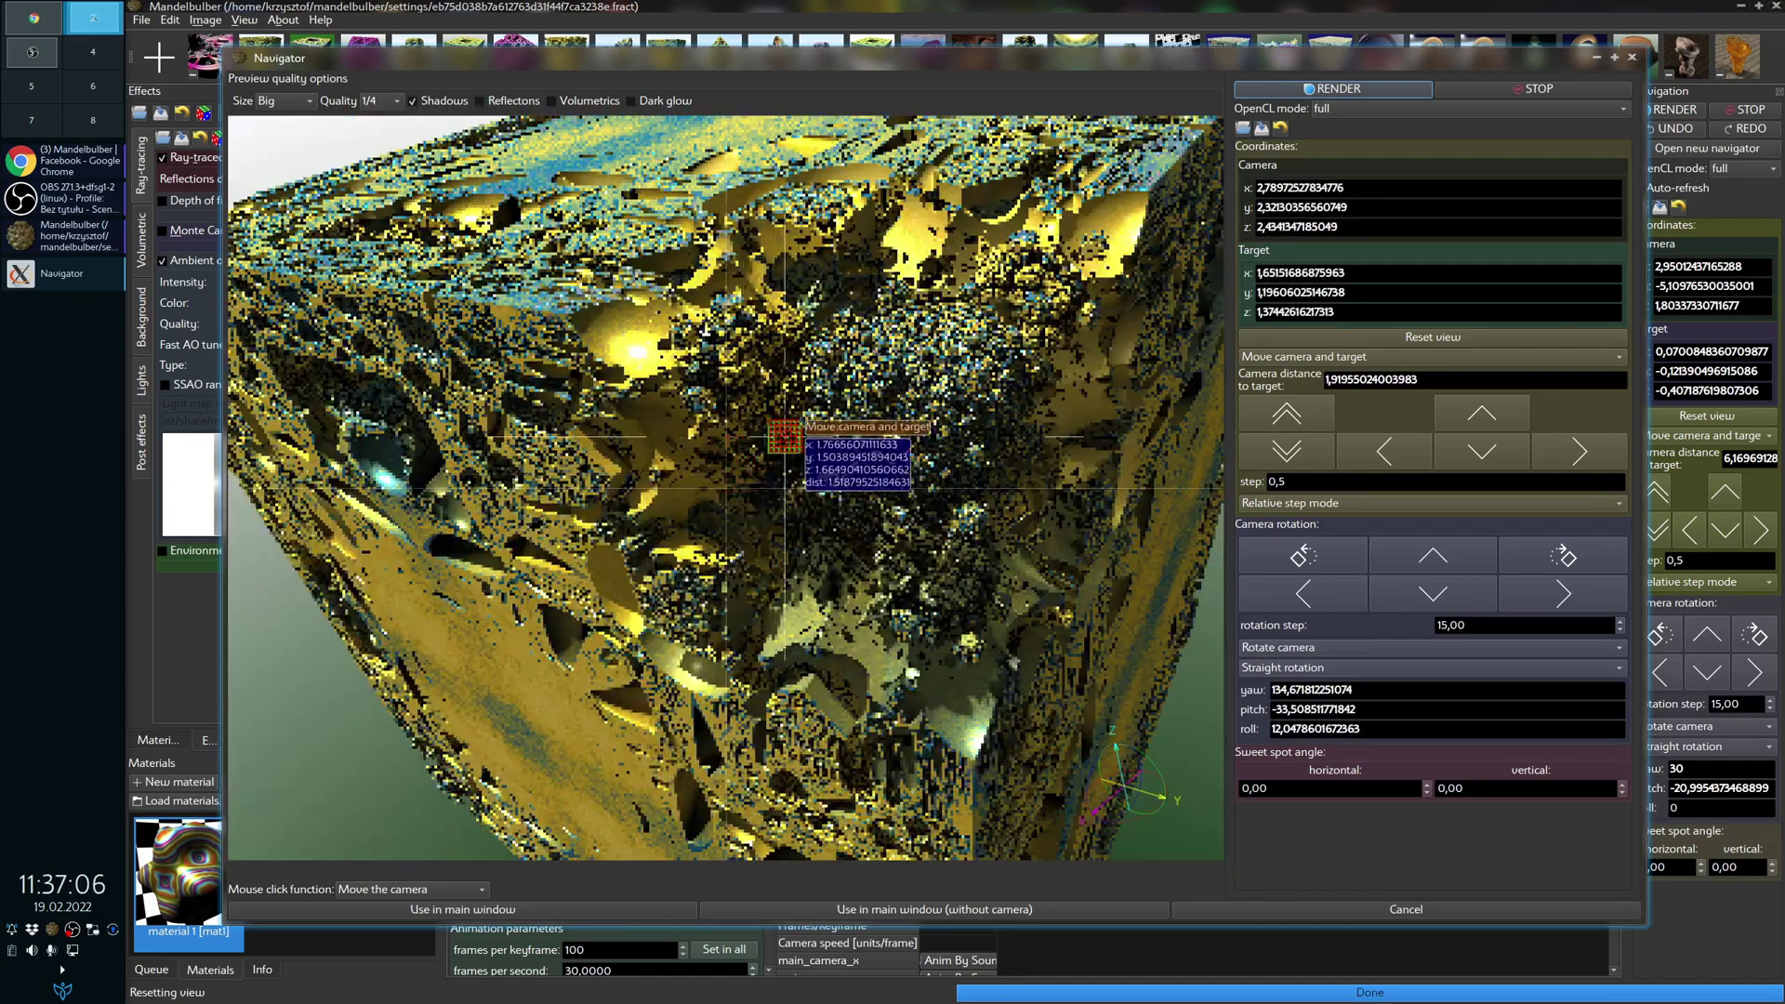
{"action": "left_click", "coordinate": [784, 435]}
{"action": "left_click", "coordinate": [779, 432]}
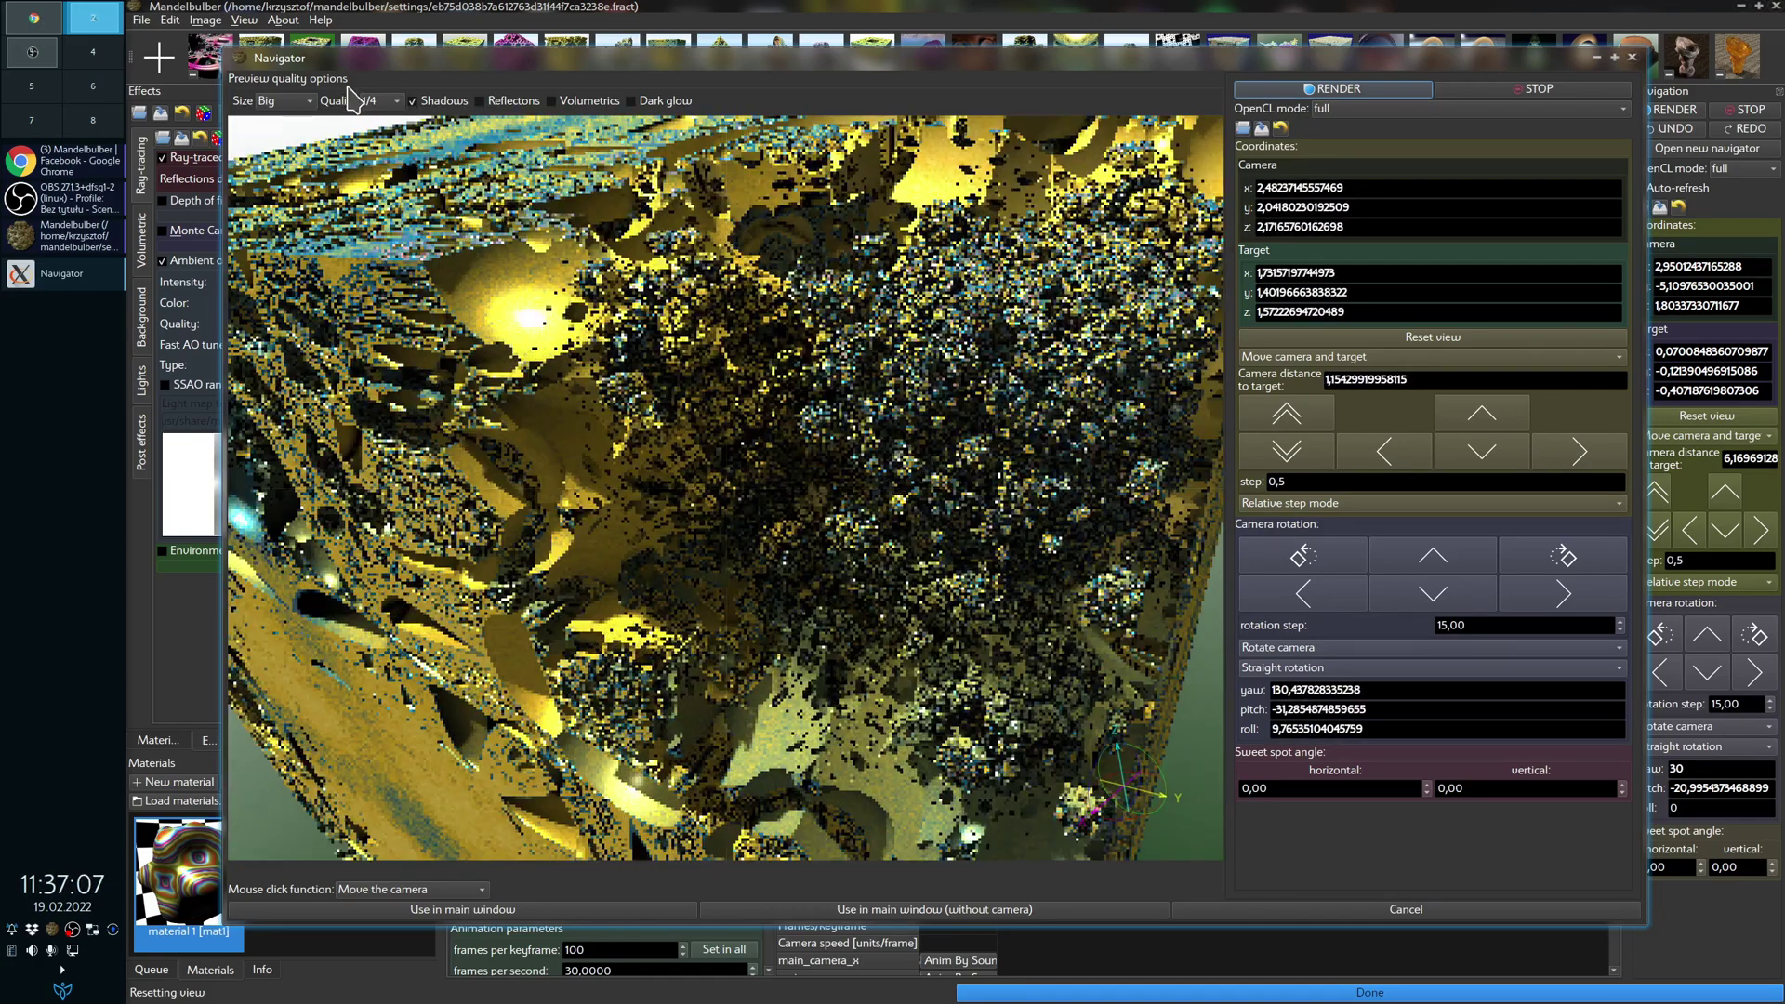
Step: Lower the preview quality to 1/32 and move the camera in and out around the cube's corner
{"action": "left_click", "coordinate": [382, 101]}
{"action": "left_click", "coordinate": [374, 158]}
{"action": "left_click", "coordinate": [758, 479]}
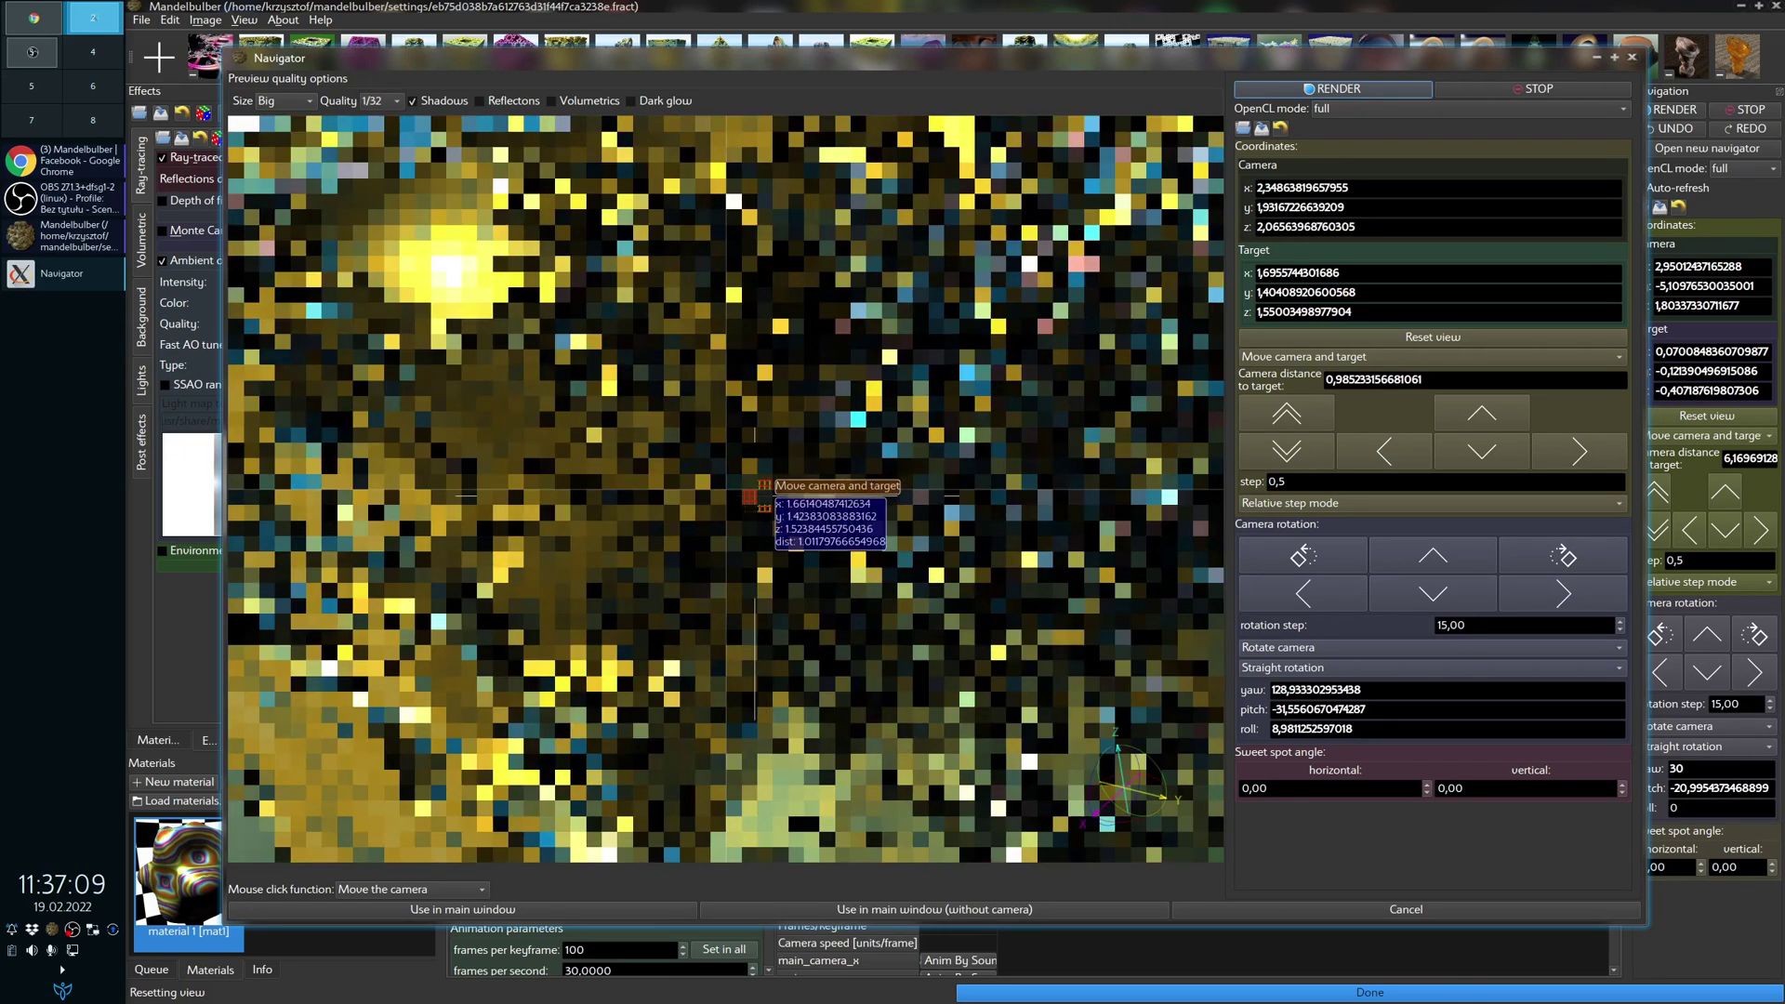
{"action": "left_click", "coordinate": [762, 470]}
{"action": "left_click", "coordinate": [759, 469]}
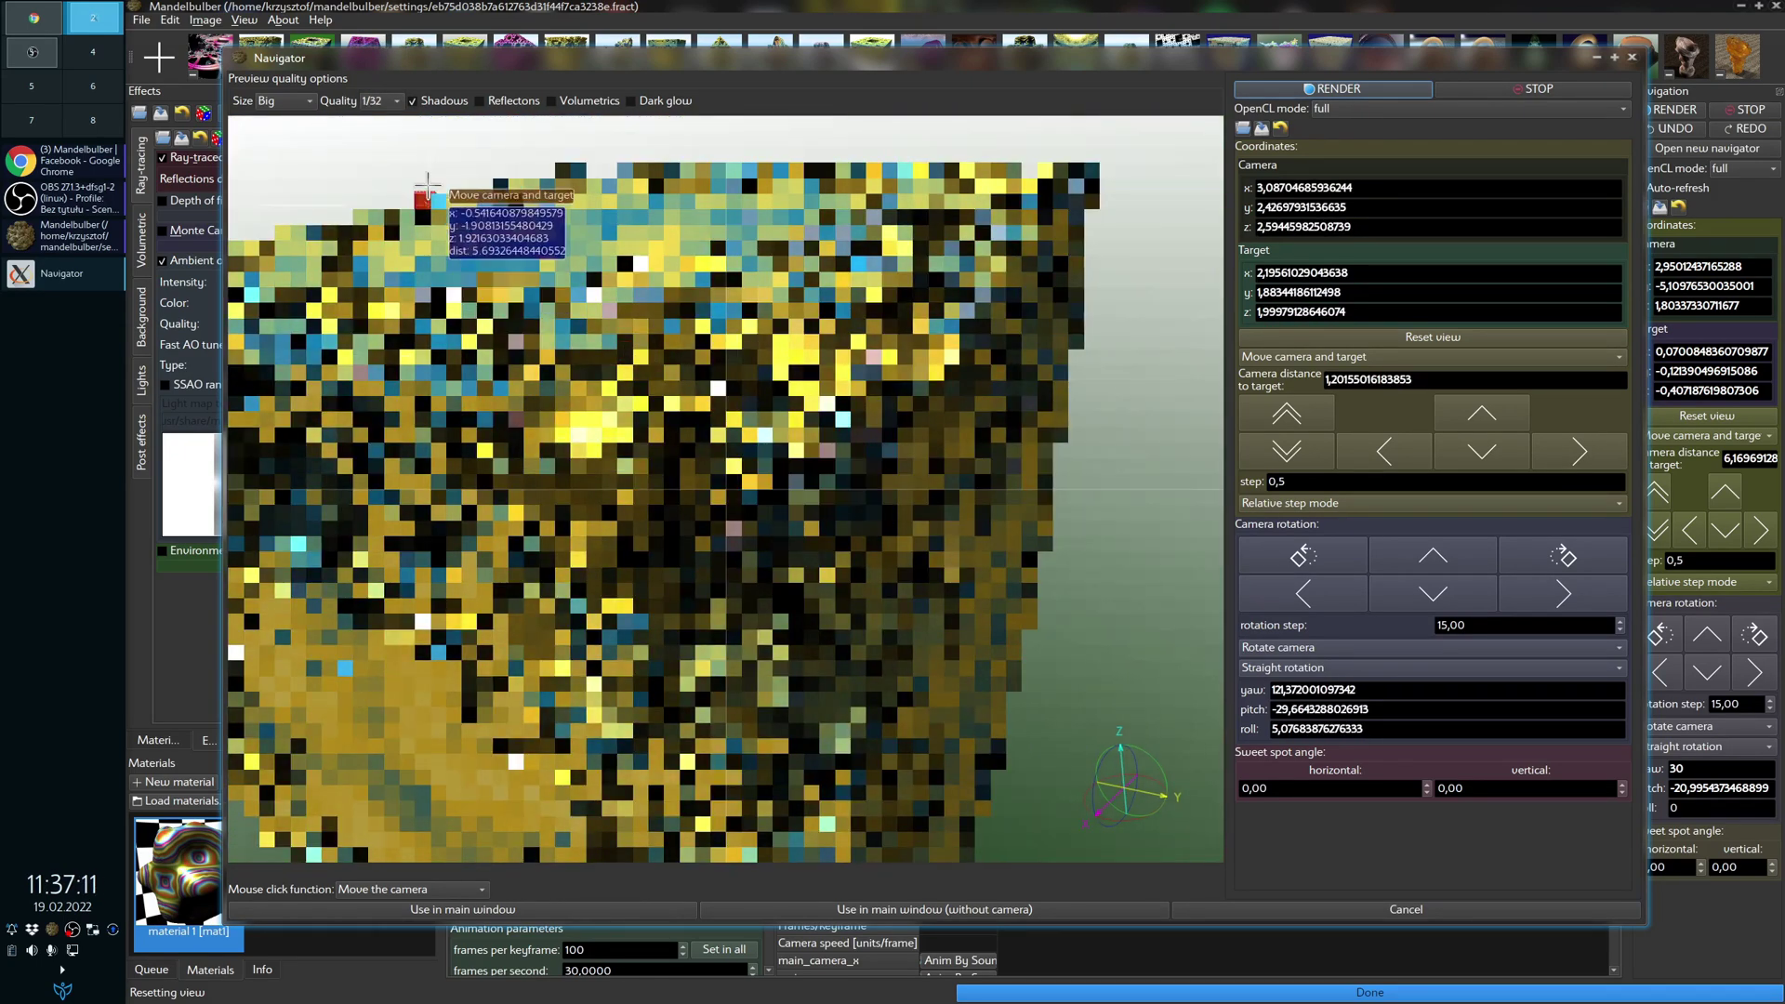
Step: Set the preview quality to 1/8 and back the camera away from the cube's corner
{"action": "left_click", "coordinate": [383, 101]}
{"action": "left_click", "coordinate": [383, 85]}
{"action": "scroll", "coordinate": [717, 530], "scroll_direction": "down", "scroll_amount": 6}
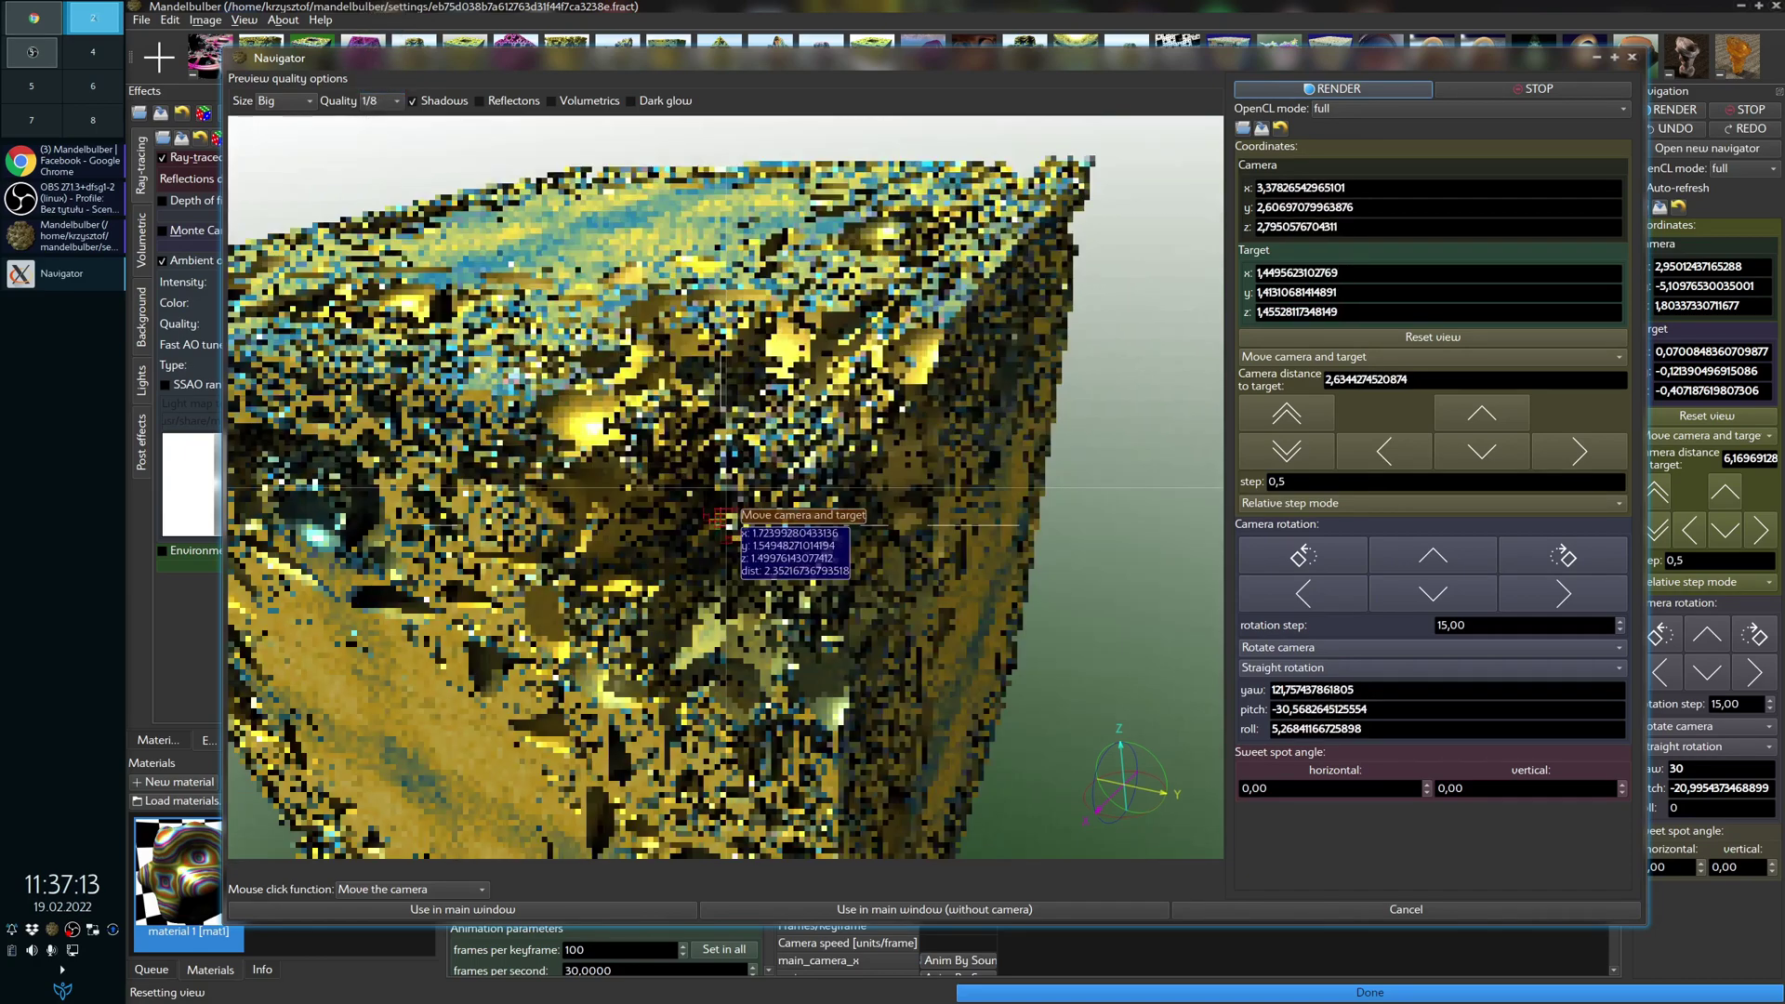
Step: Return the preview quality to Auto and fly the camera slightly closer to the cube's upper corner
{"action": "left_click", "coordinate": [377, 101]}
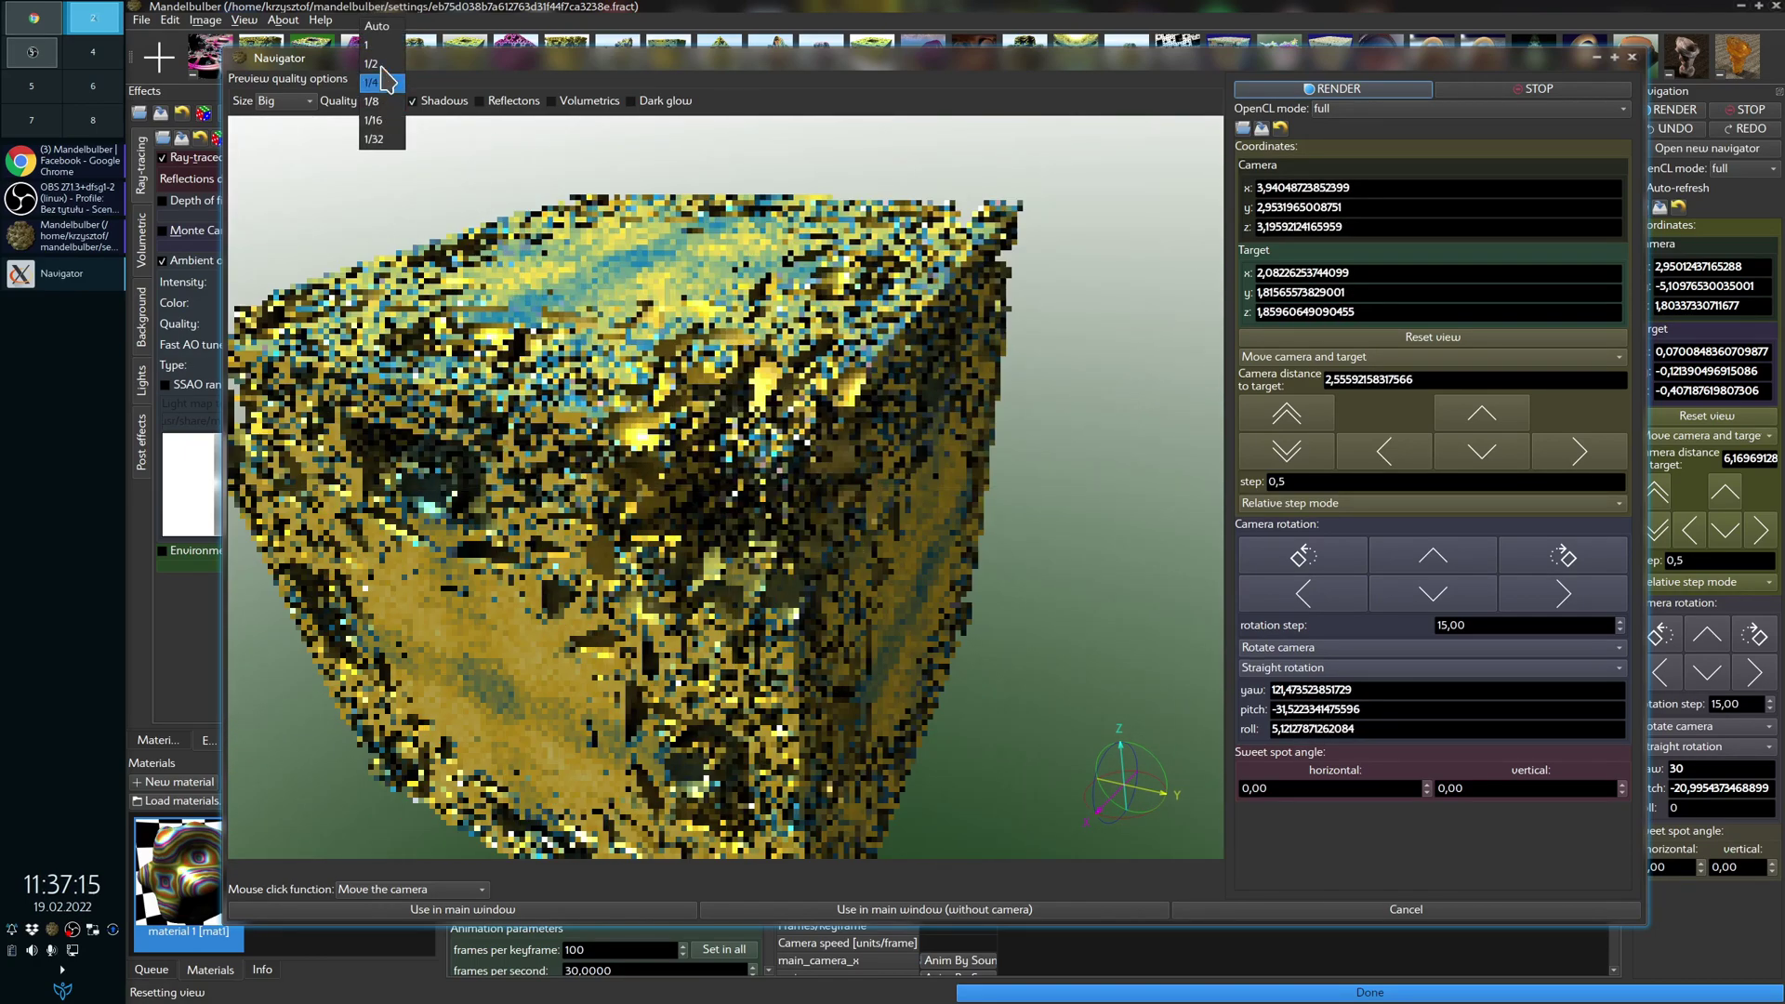
{"action": "left_click", "coordinate": [374, 33]}
{"action": "left_click", "coordinate": [742, 480]}
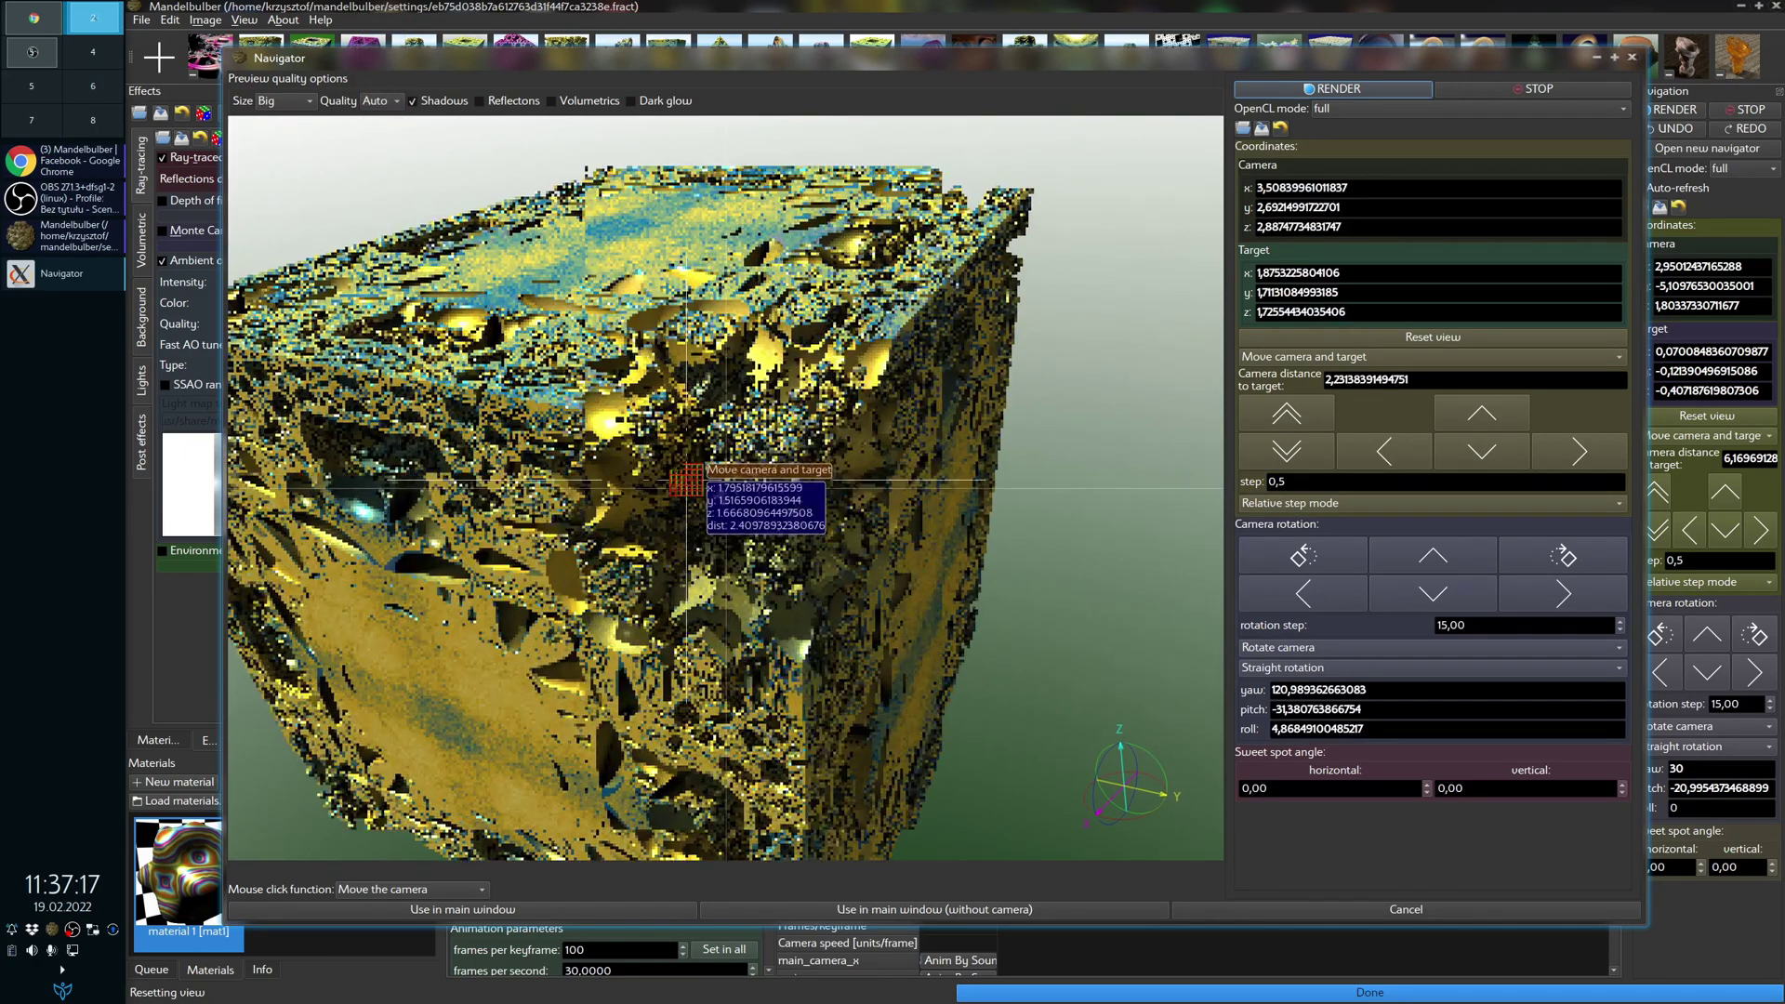
{"action": "left_click", "coordinate": [609, 276]}
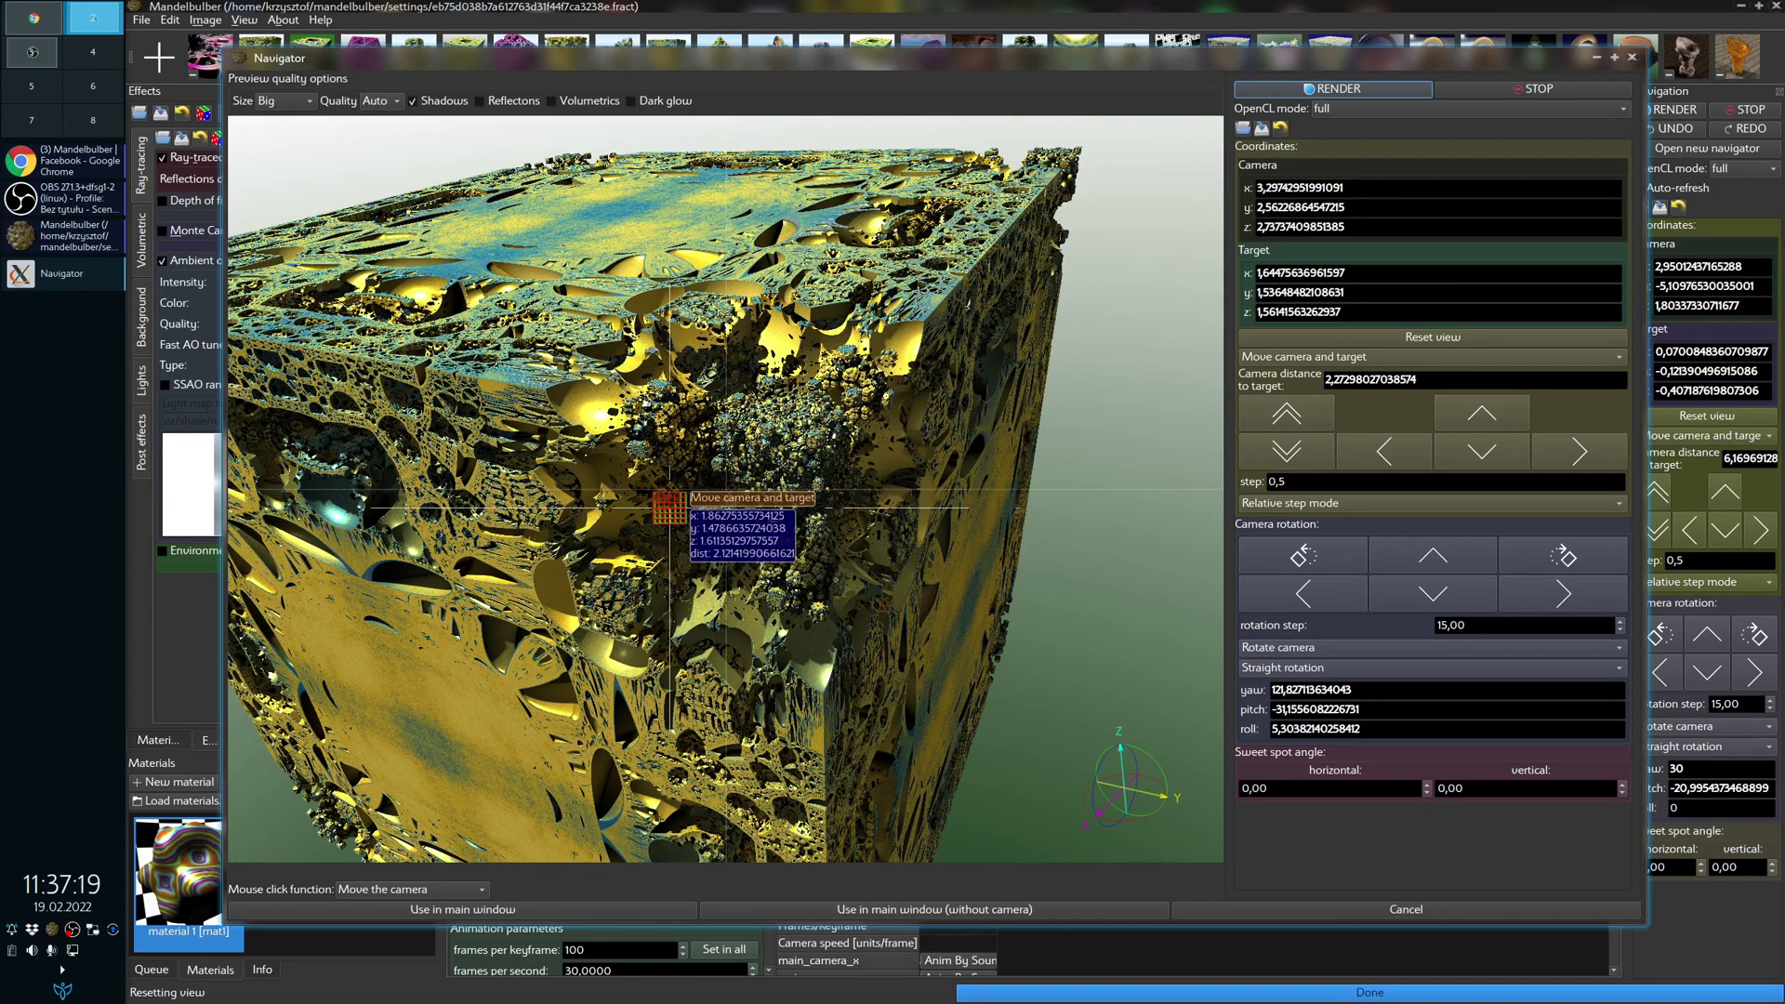
{"action": "right_click_drag", "start_coordinate": [662, 503], "coordinate": [638, 512]}
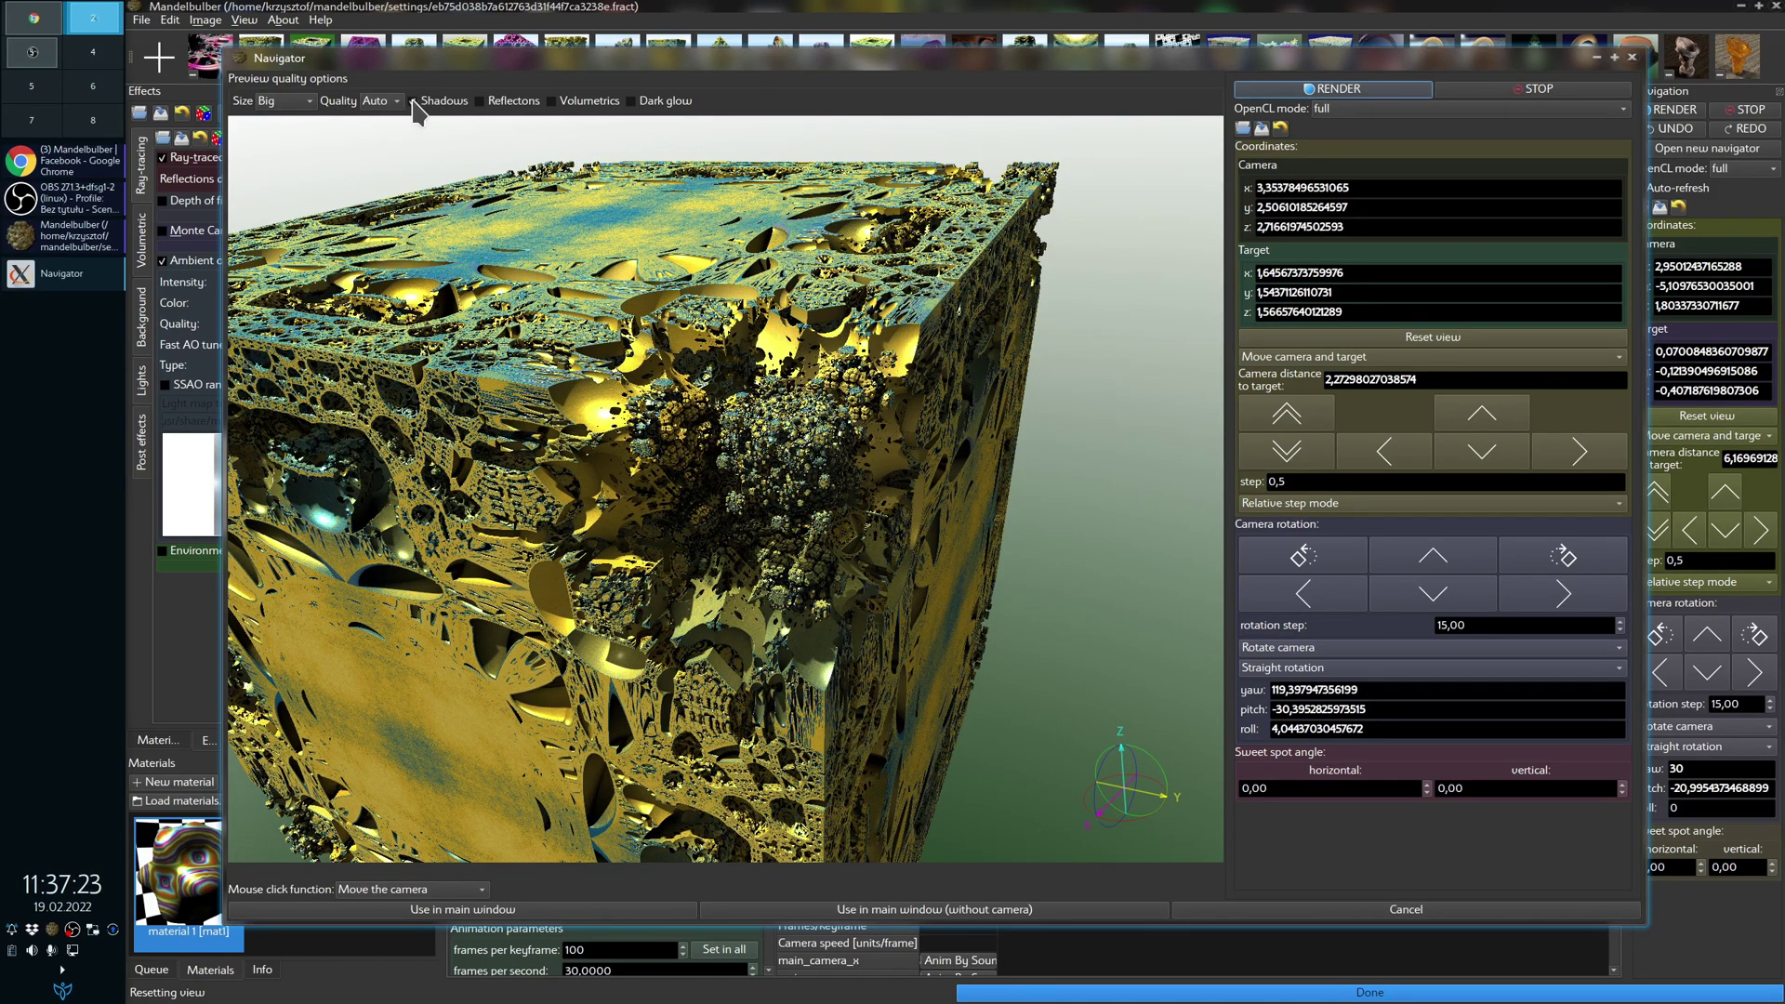
Step: Fly the camera around the cube's clustered corner with shadows off, and turn shadows back on
{"action": "left_click", "coordinate": [780, 470]}
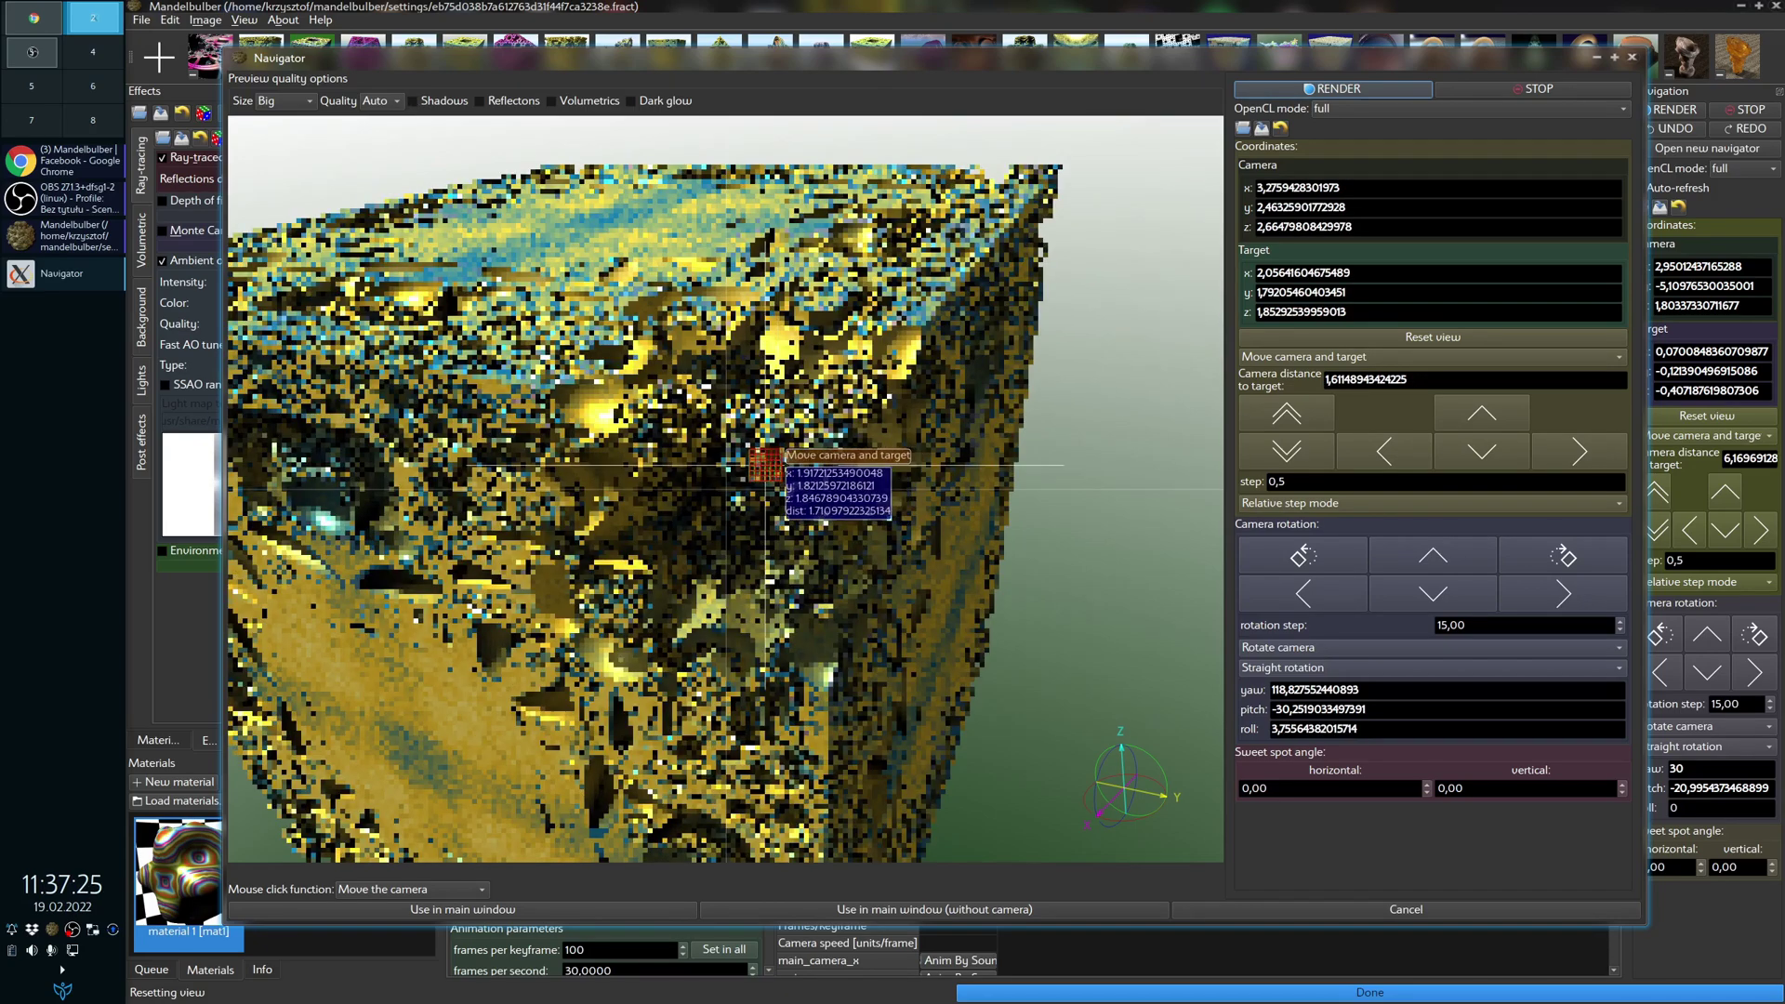
{"action": "scroll", "coordinate": [755, 480], "scroll_direction": "up", "scroll_amount": 1}
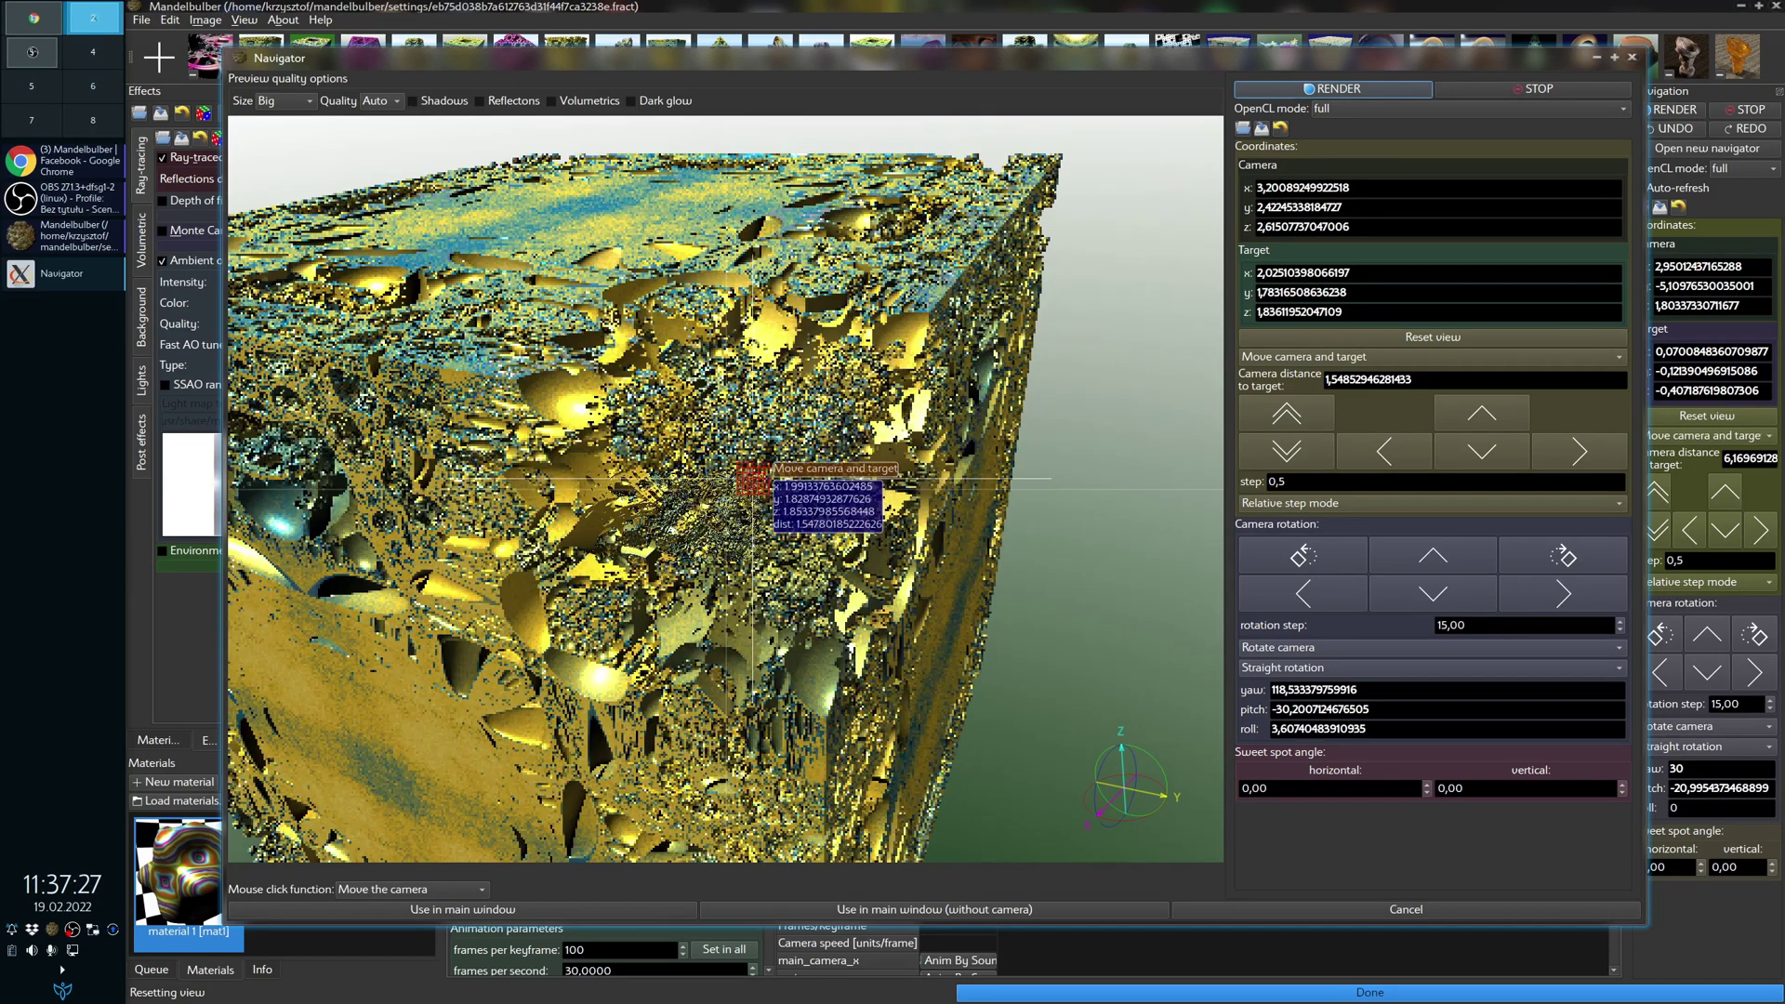
{"action": "left_click", "coordinate": [744, 463]}
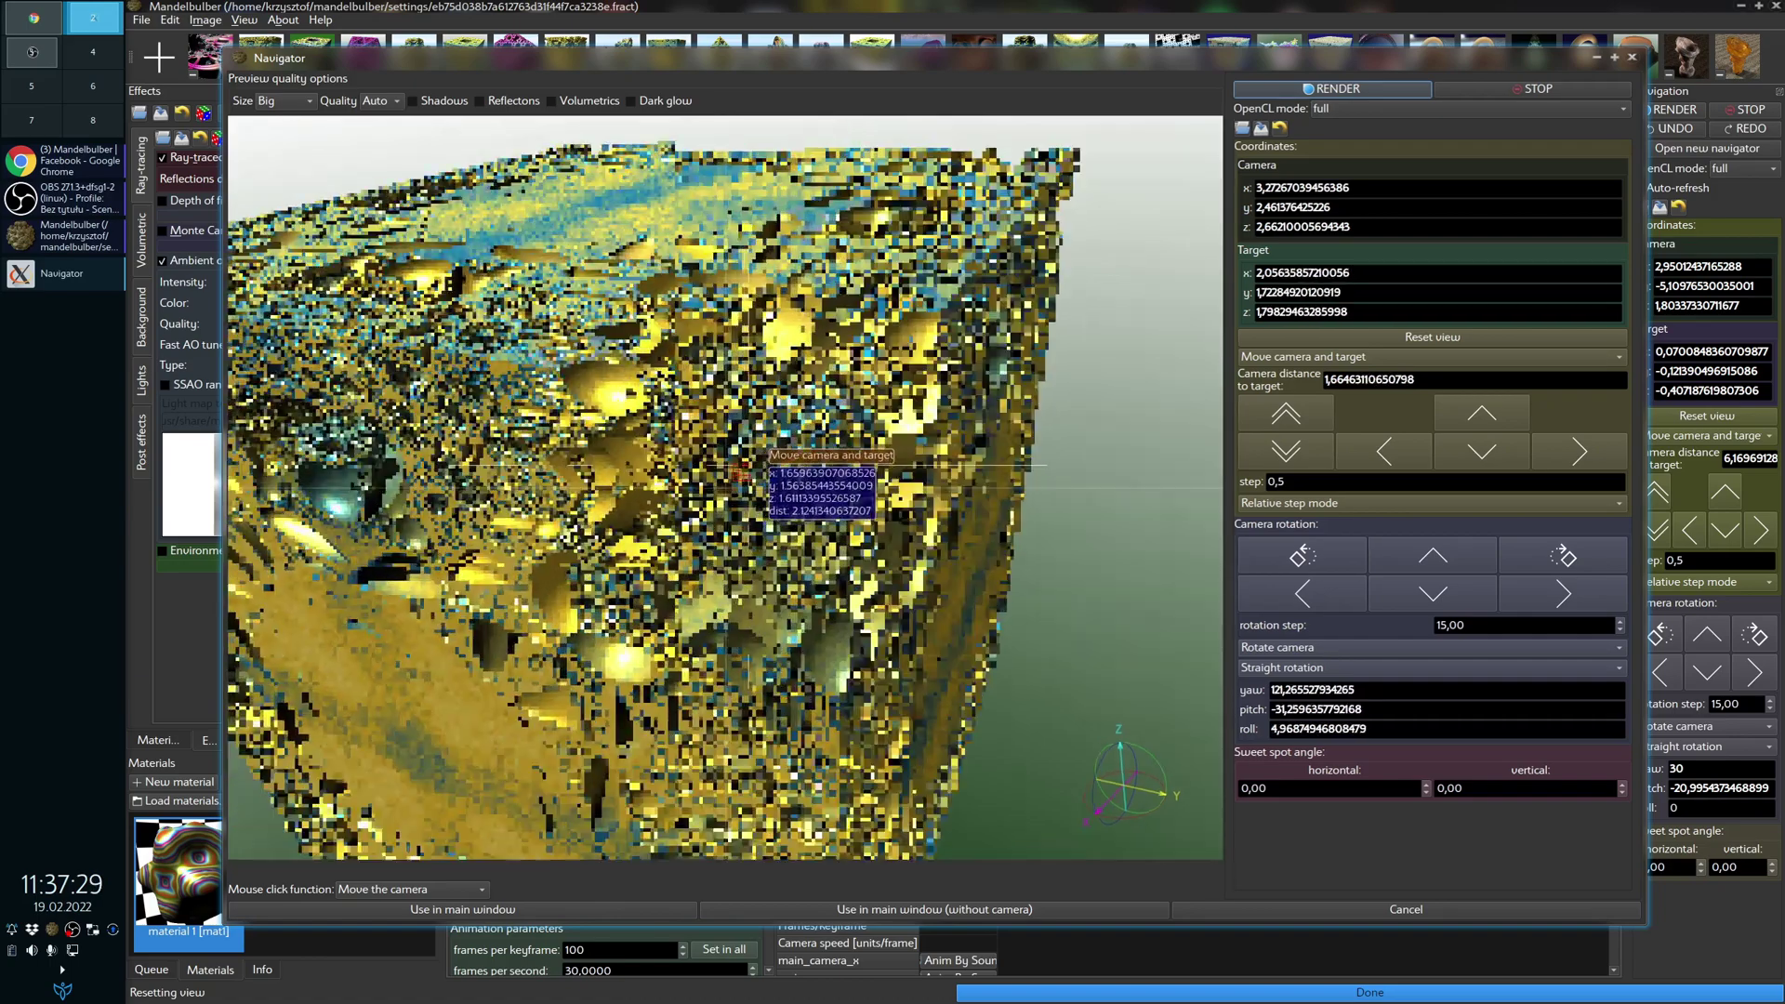
{"action": "right_click_drag", "start_coordinate": [787, 456], "coordinate": [768, 468]}
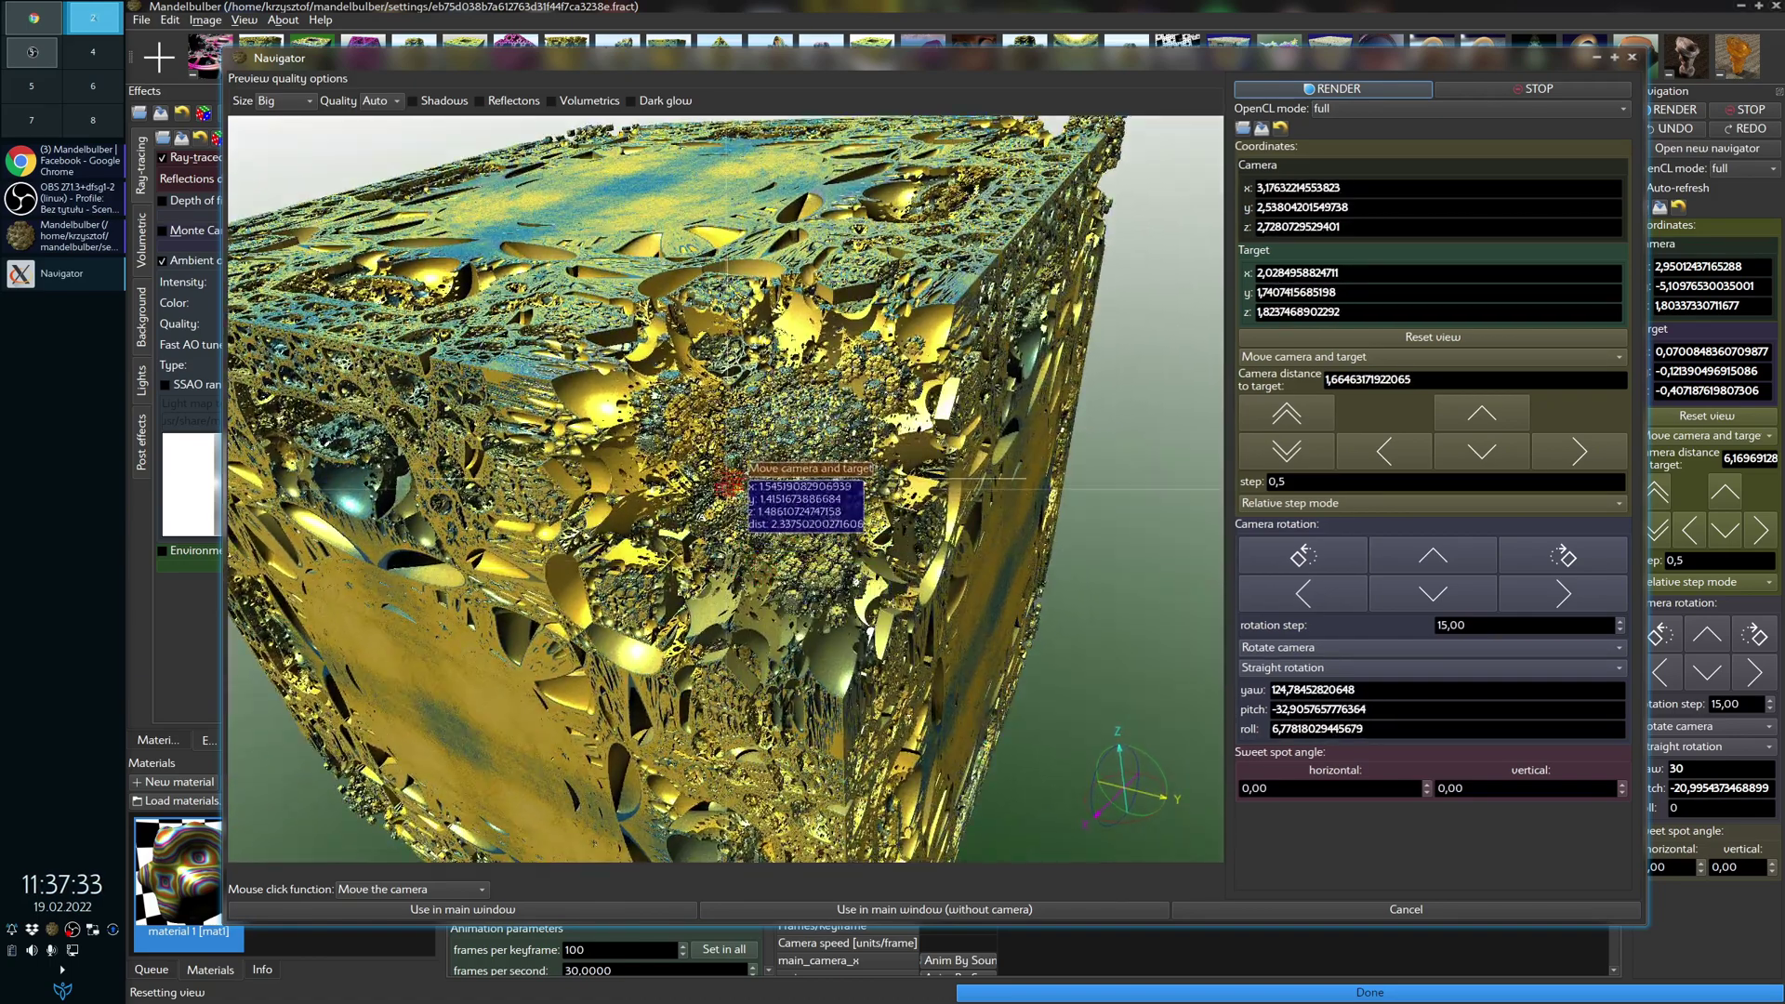
{"action": "left_click", "coordinate": [786, 488]}
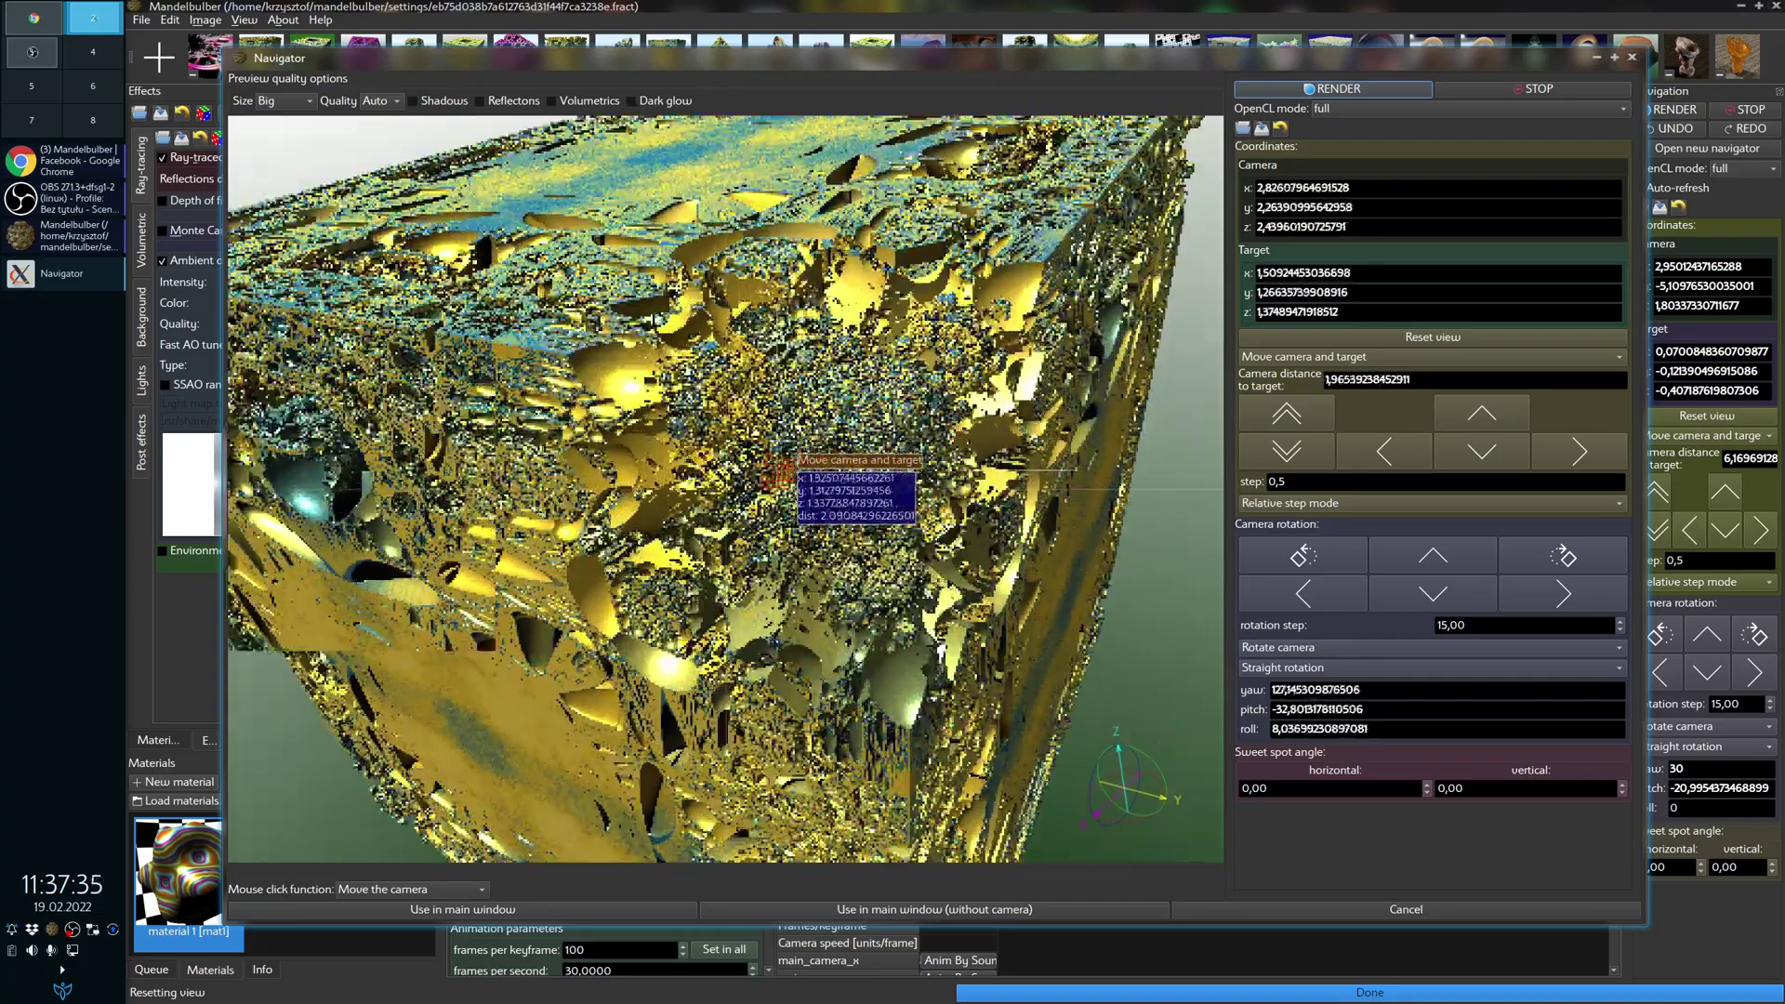
{"action": "left_click", "coordinate": [791, 450]}
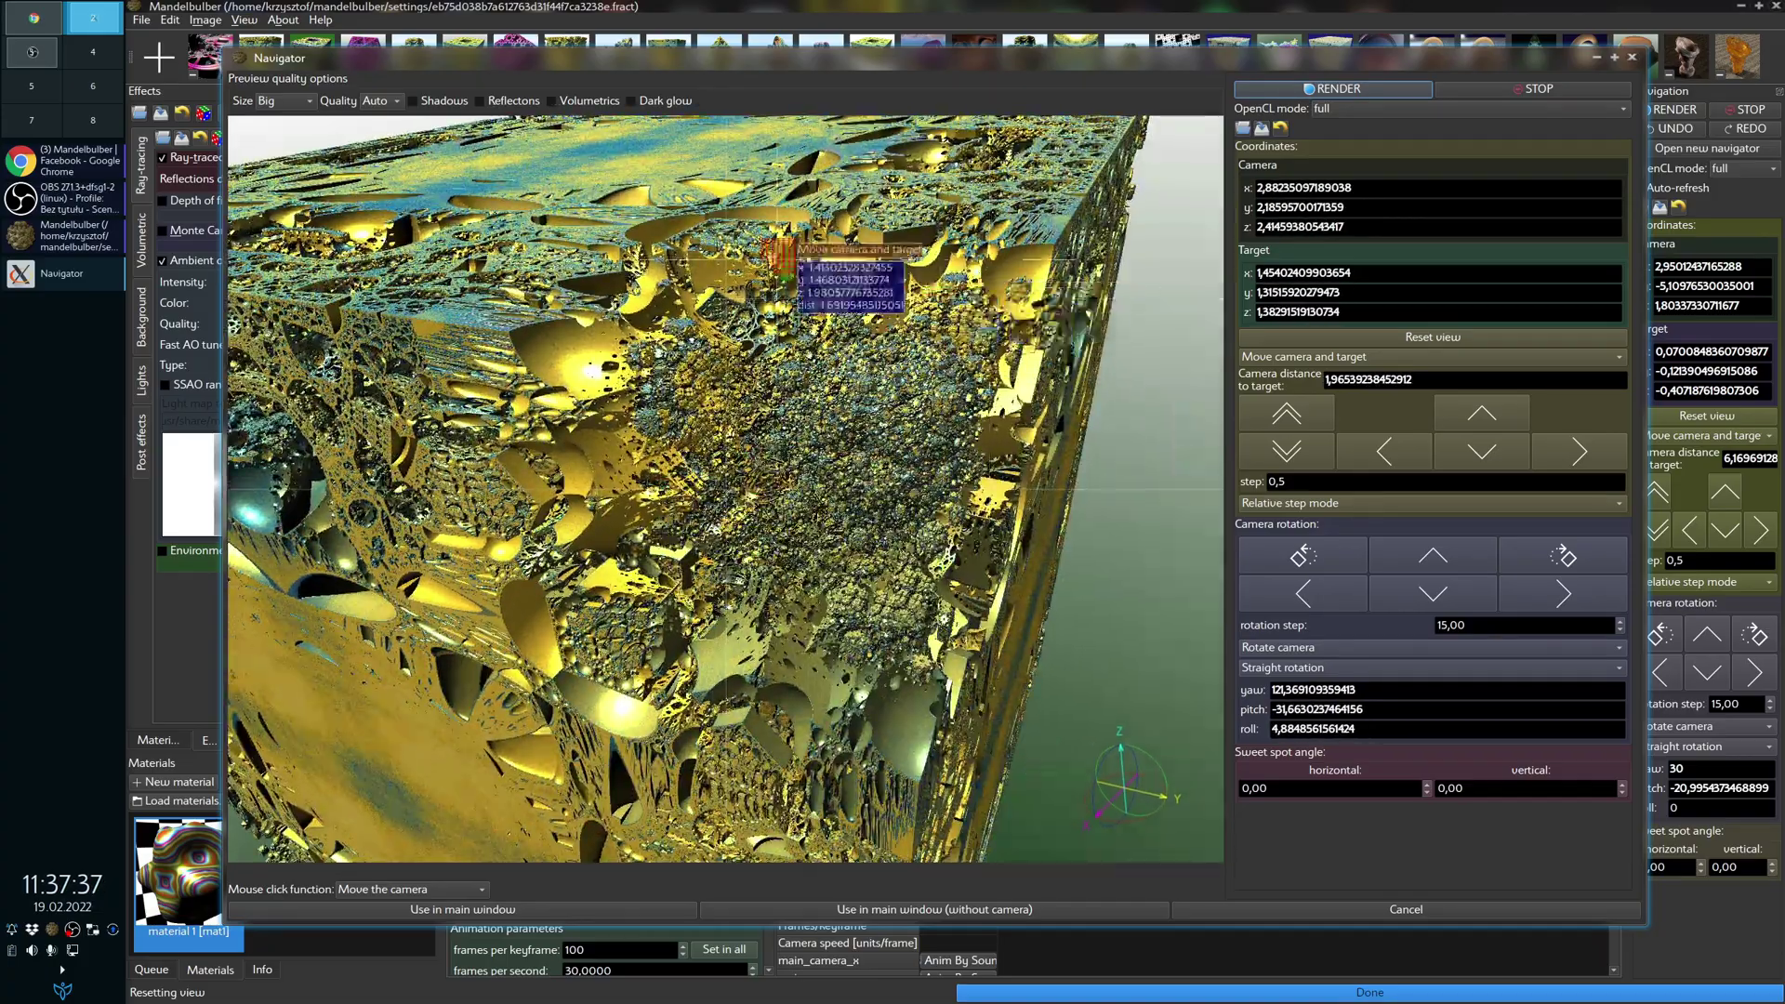
{"action": "left_click", "coordinate": [413, 100]}
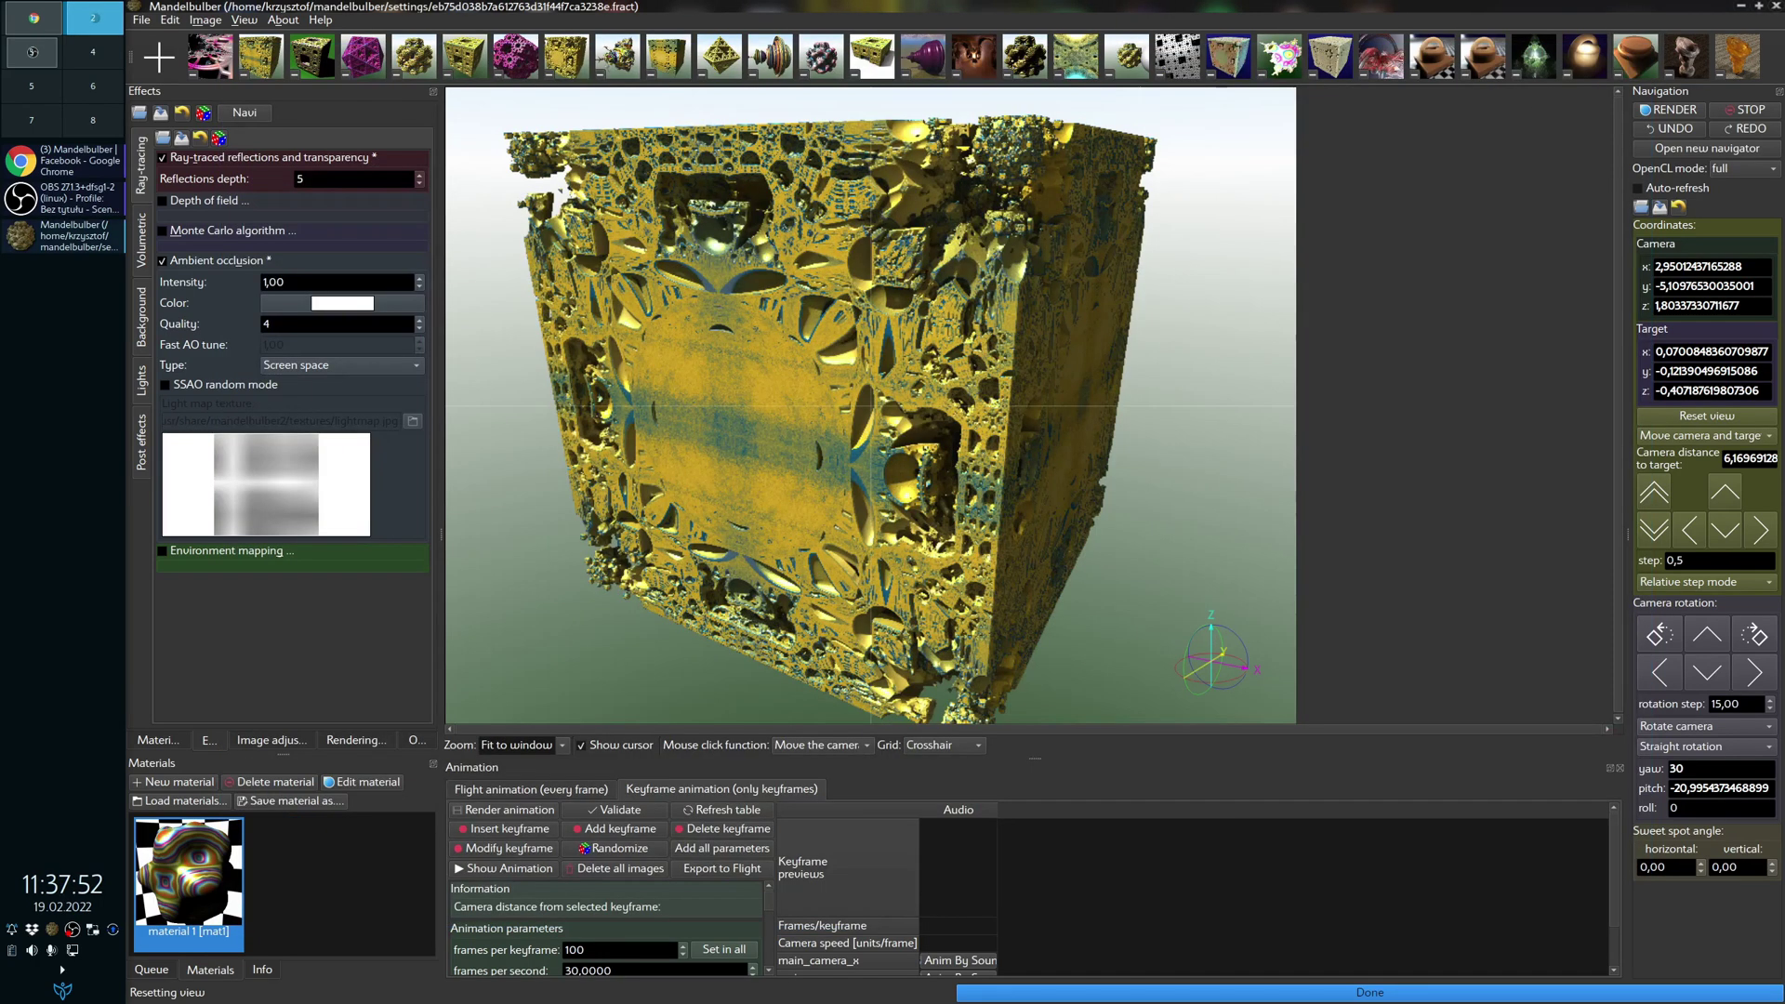
Step: Close the navigator, load the brown Monte Carlo example fractal and start a main-window render, stopping it partway
{"action": "left_click", "coordinate": [1632, 56]}
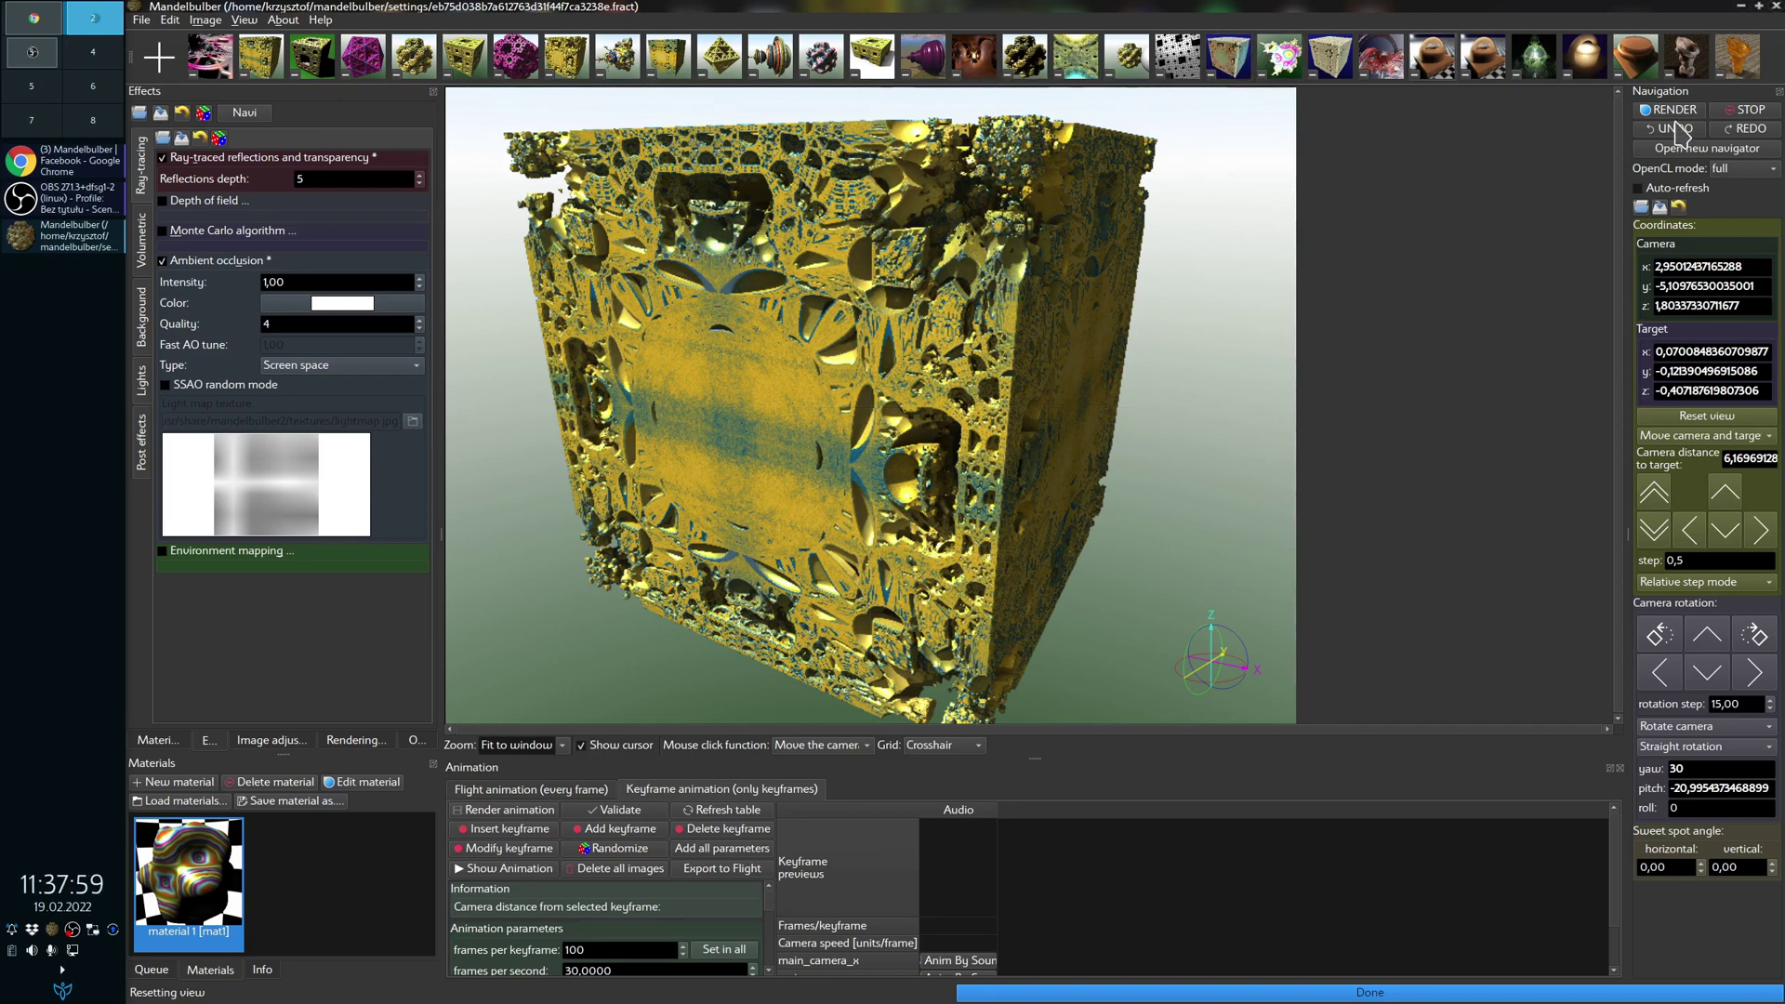
{"action": "left_click", "coordinate": [1673, 128]}
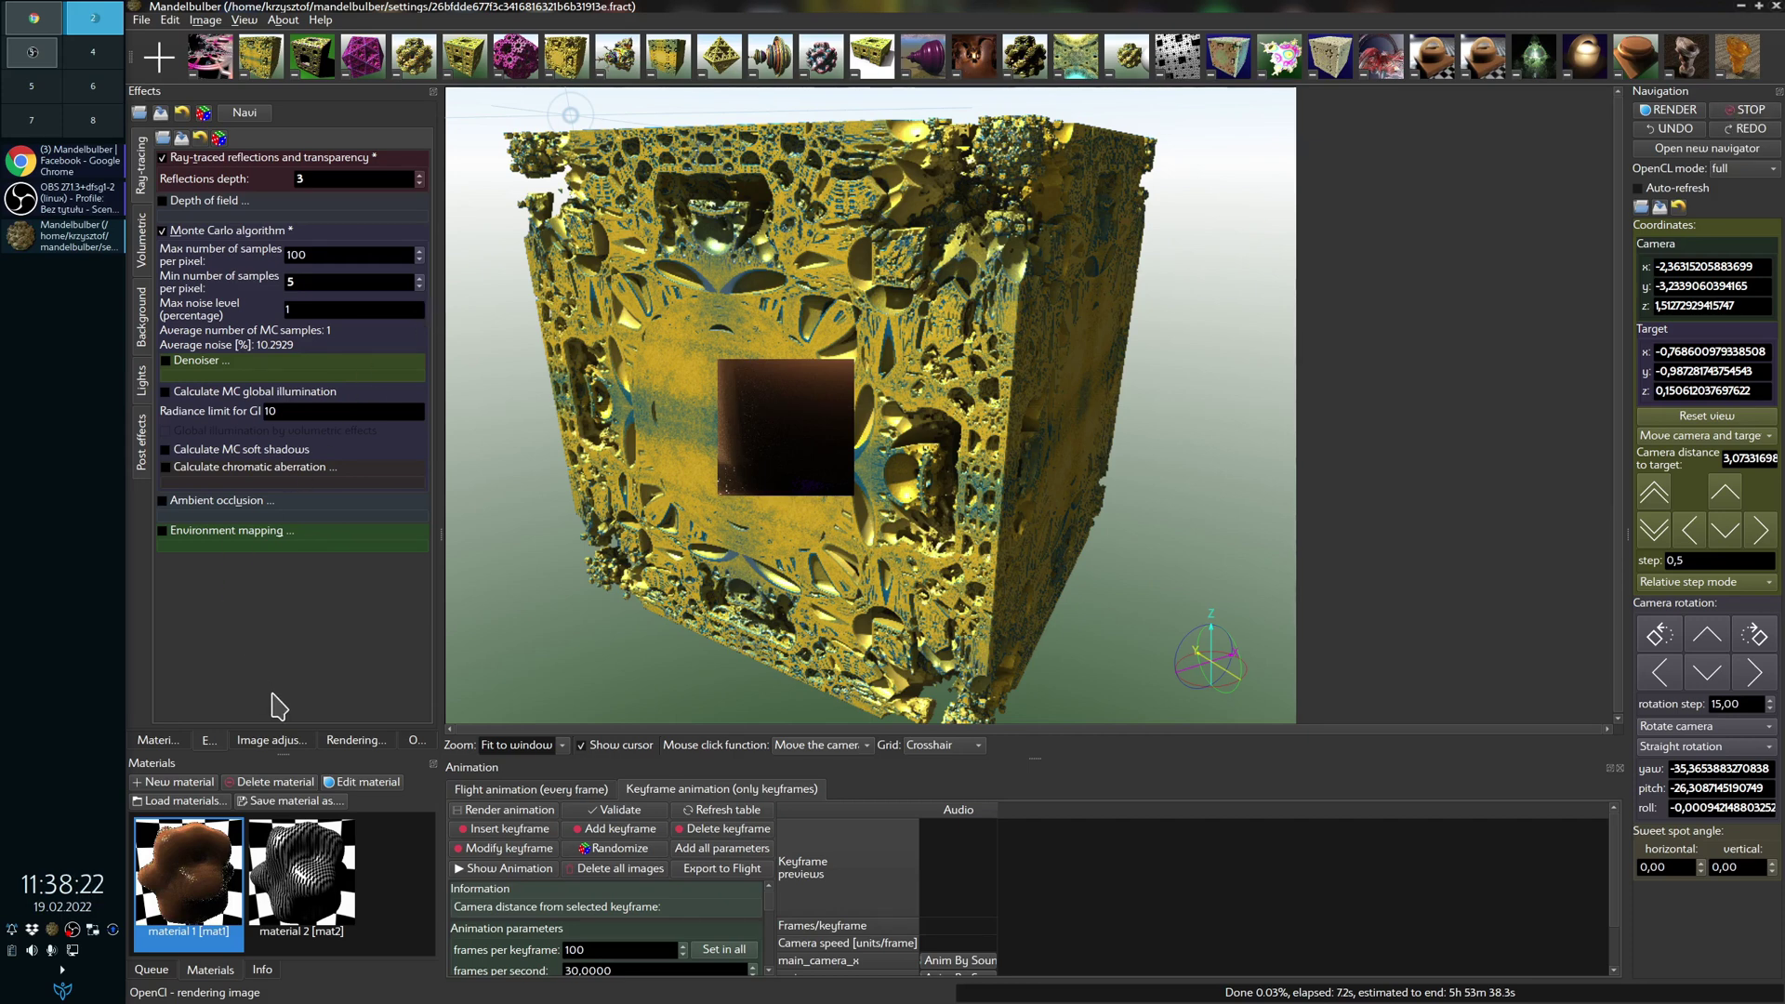
{"action": "left_click", "coordinate": [1752, 110]}
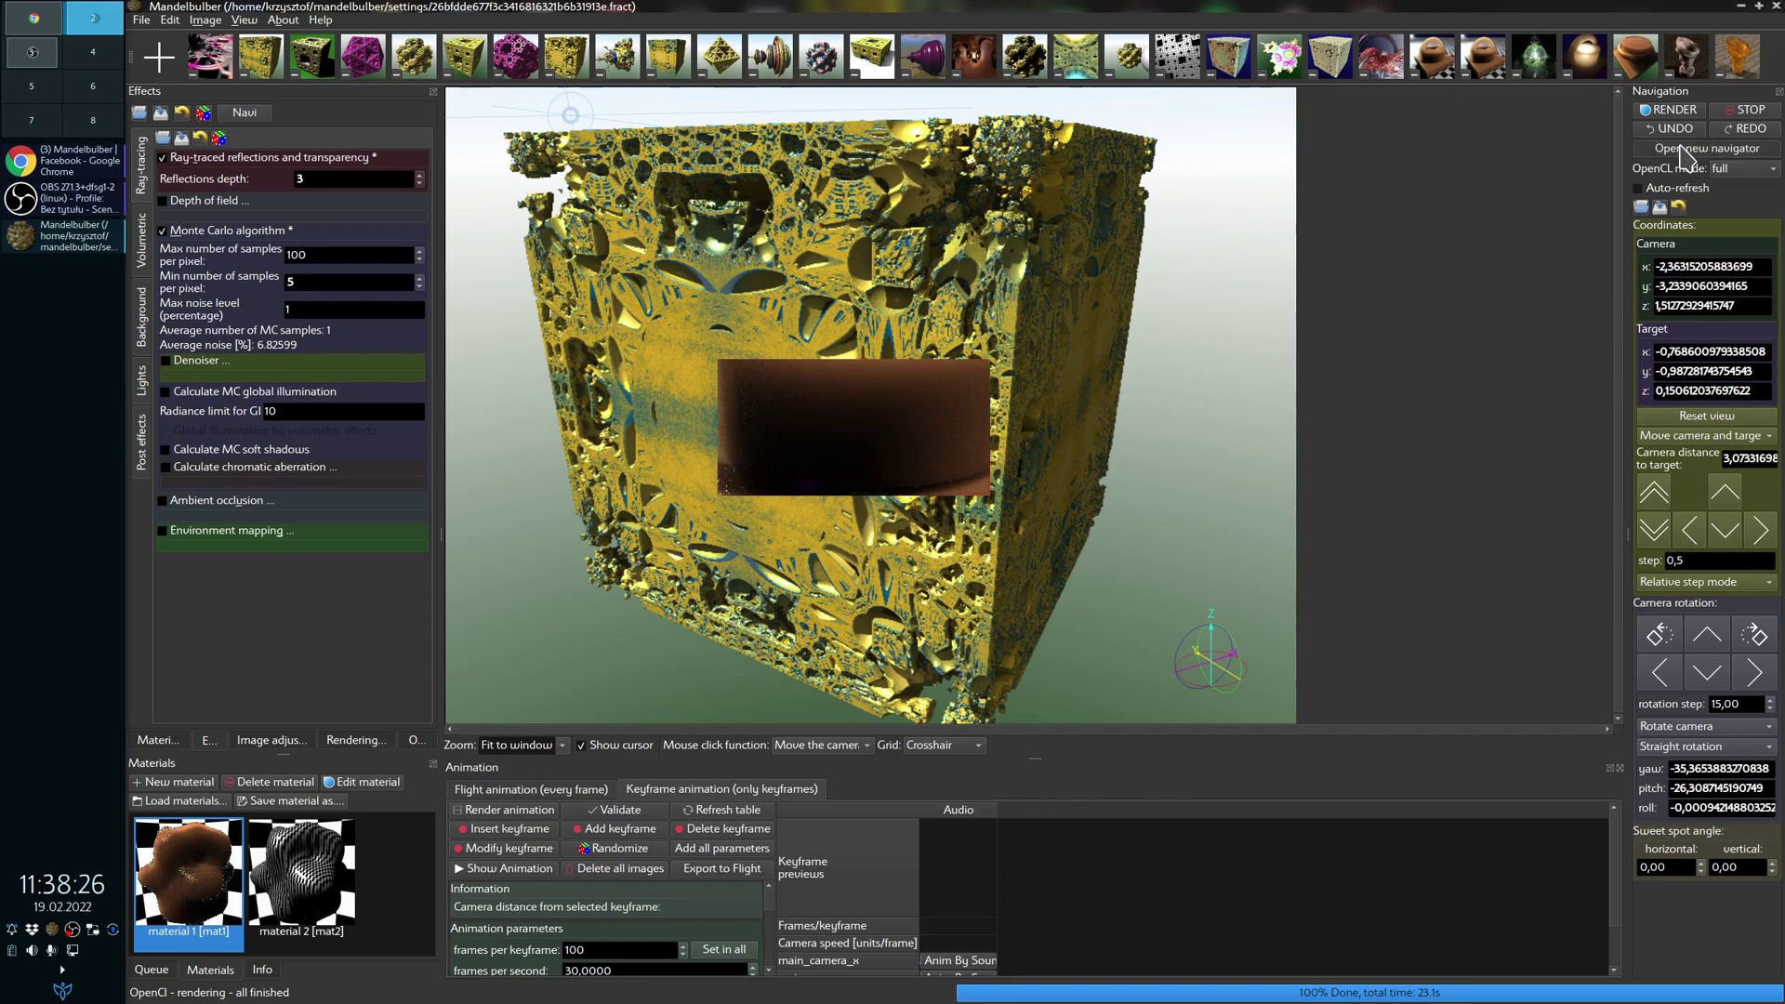
Step: Open a new navigator for the brown fractal, rotate the camera slightly around it, and close the navigator
{"action": "left_click", "coordinate": [1685, 151]}
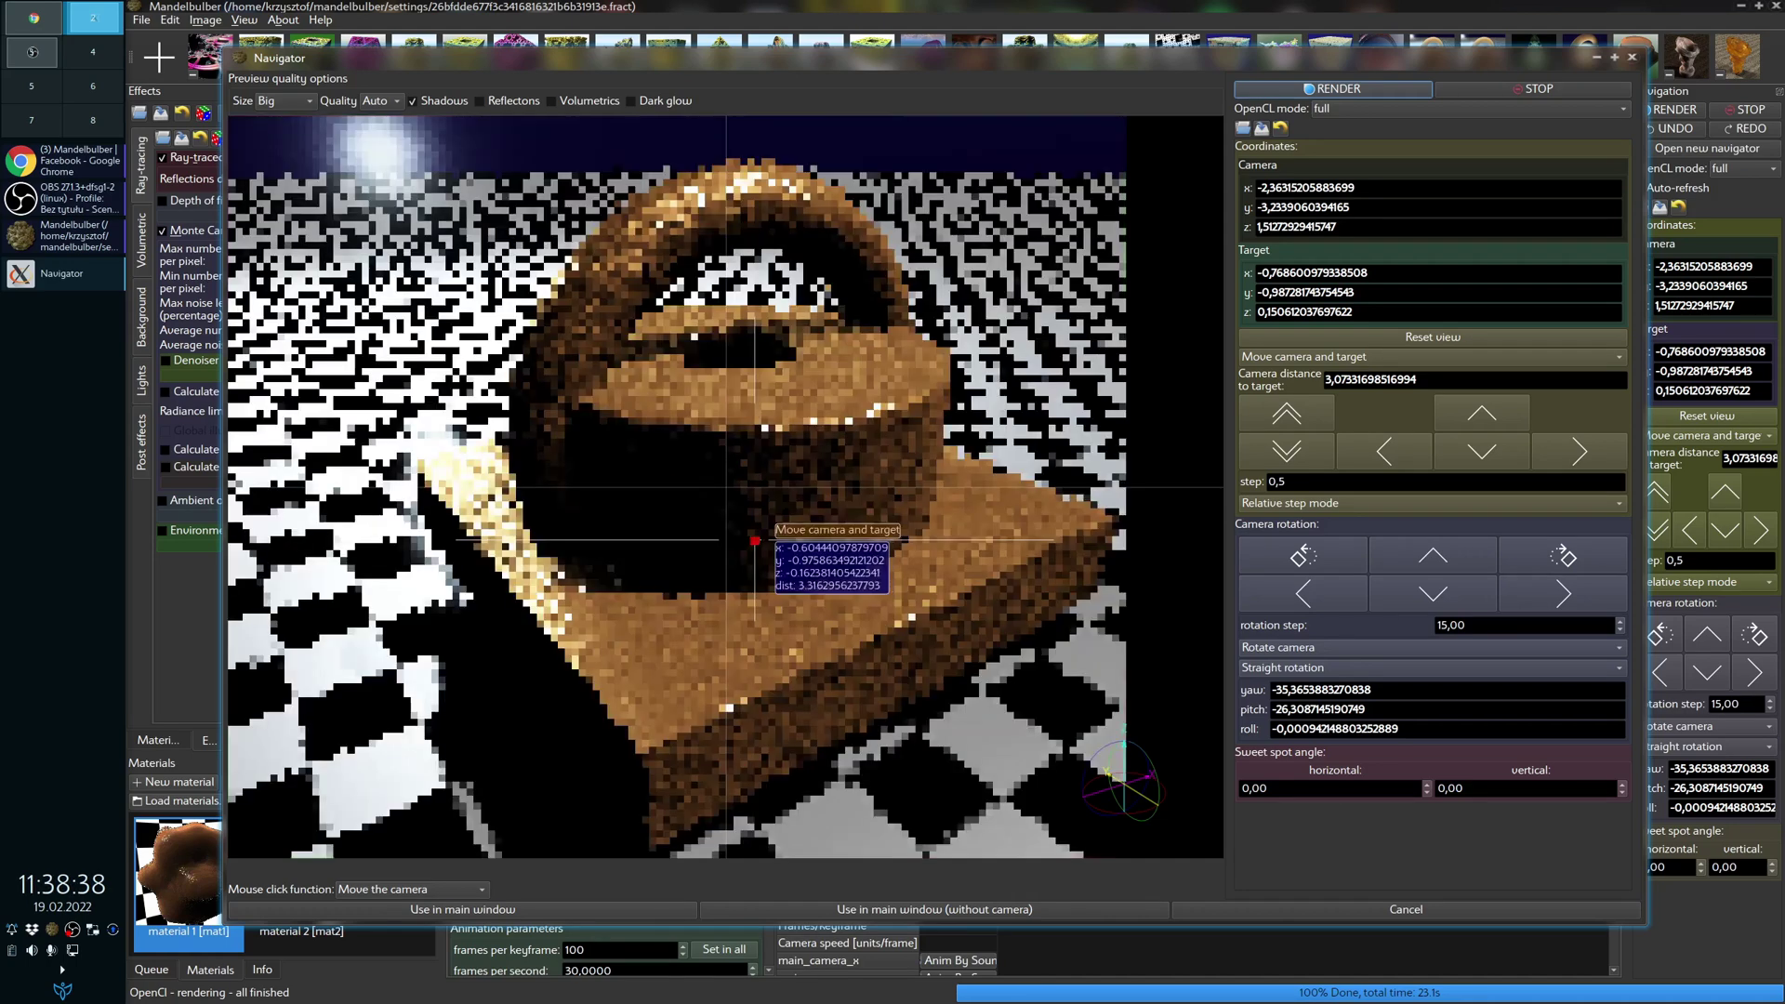
{"action": "left_click_drag", "start_coordinate": [754, 468], "coordinate": [784, 354]}
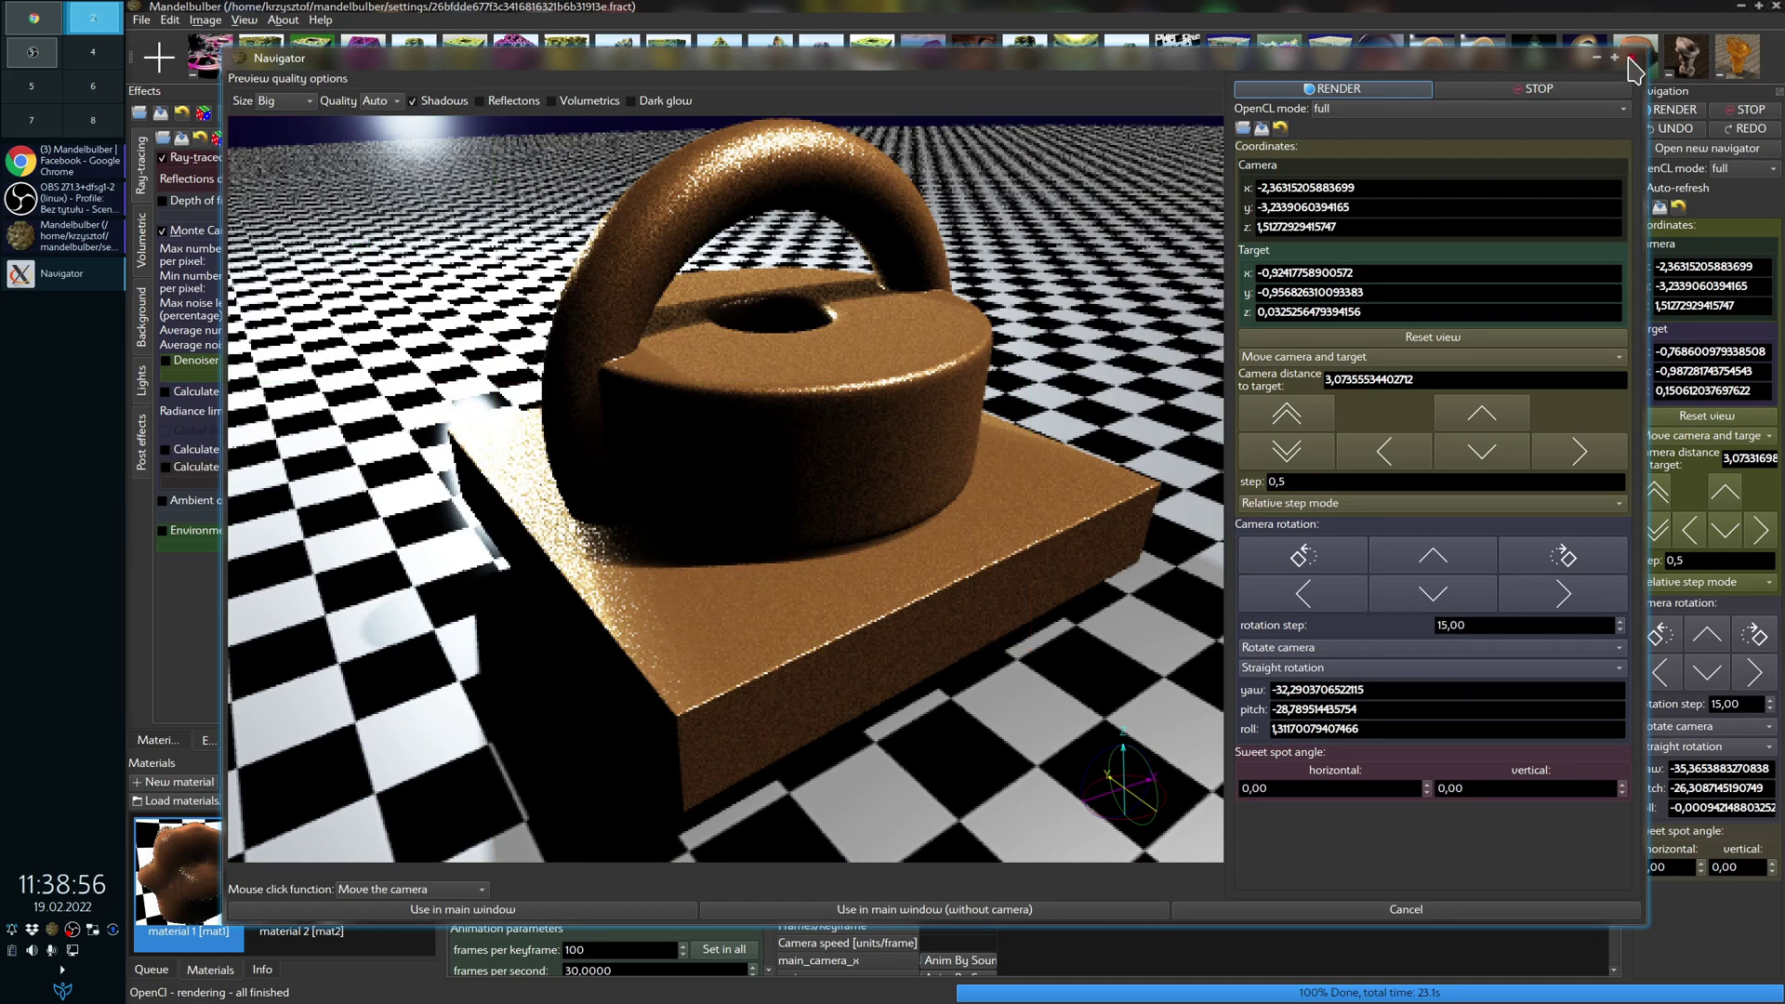
{"action": "left_click", "coordinate": [1630, 59]}
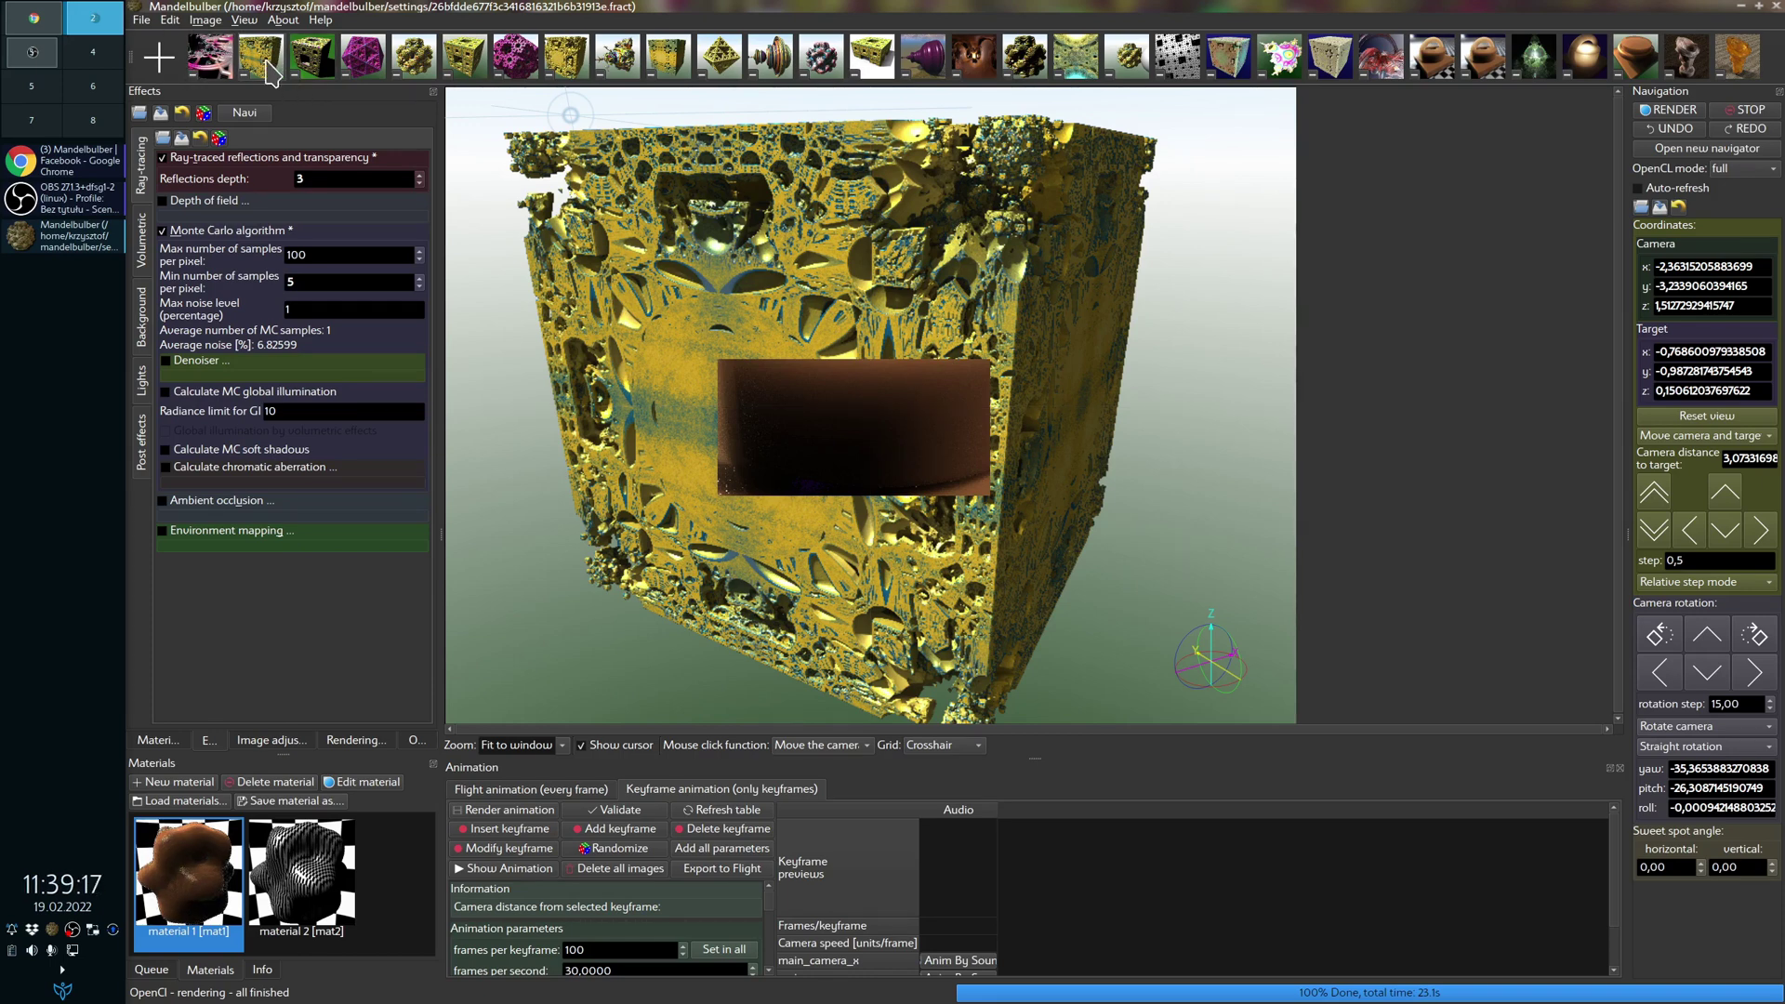
Step: Reload the yellow-blue cube fractal from the example presets and render it in the main window
{"action": "left_click", "coordinate": [262, 60]}
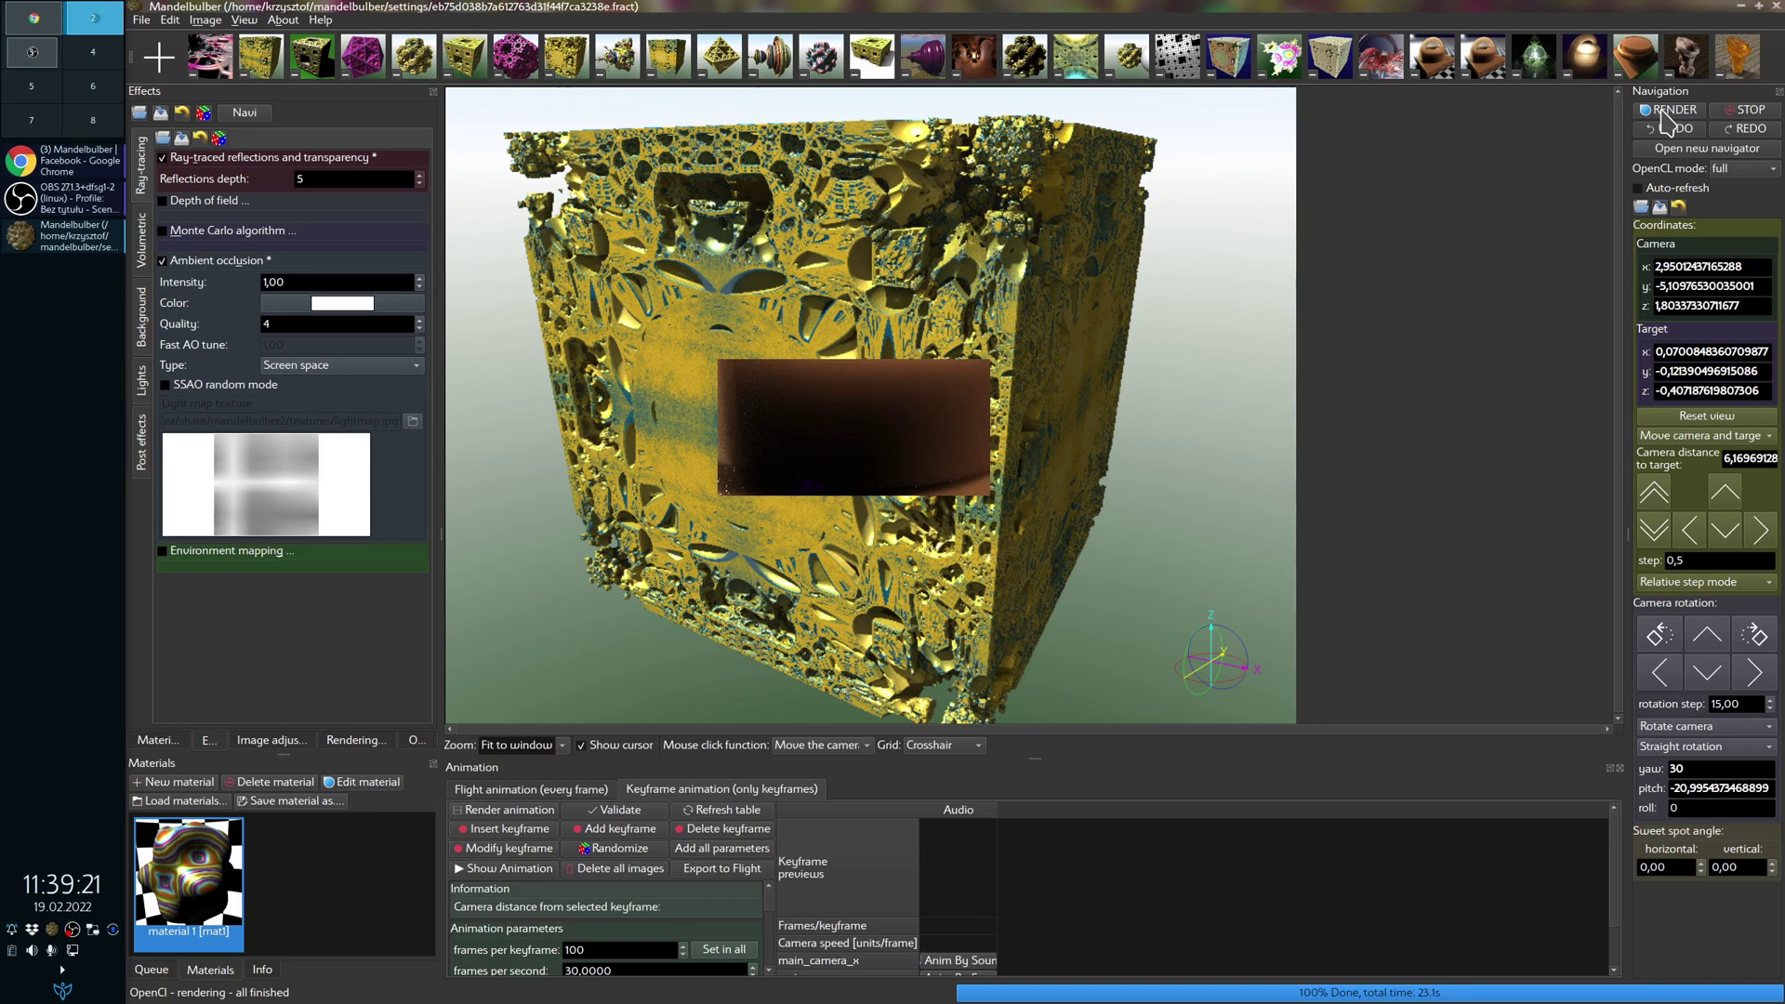
{"action": "left_click", "coordinate": [1672, 110]}
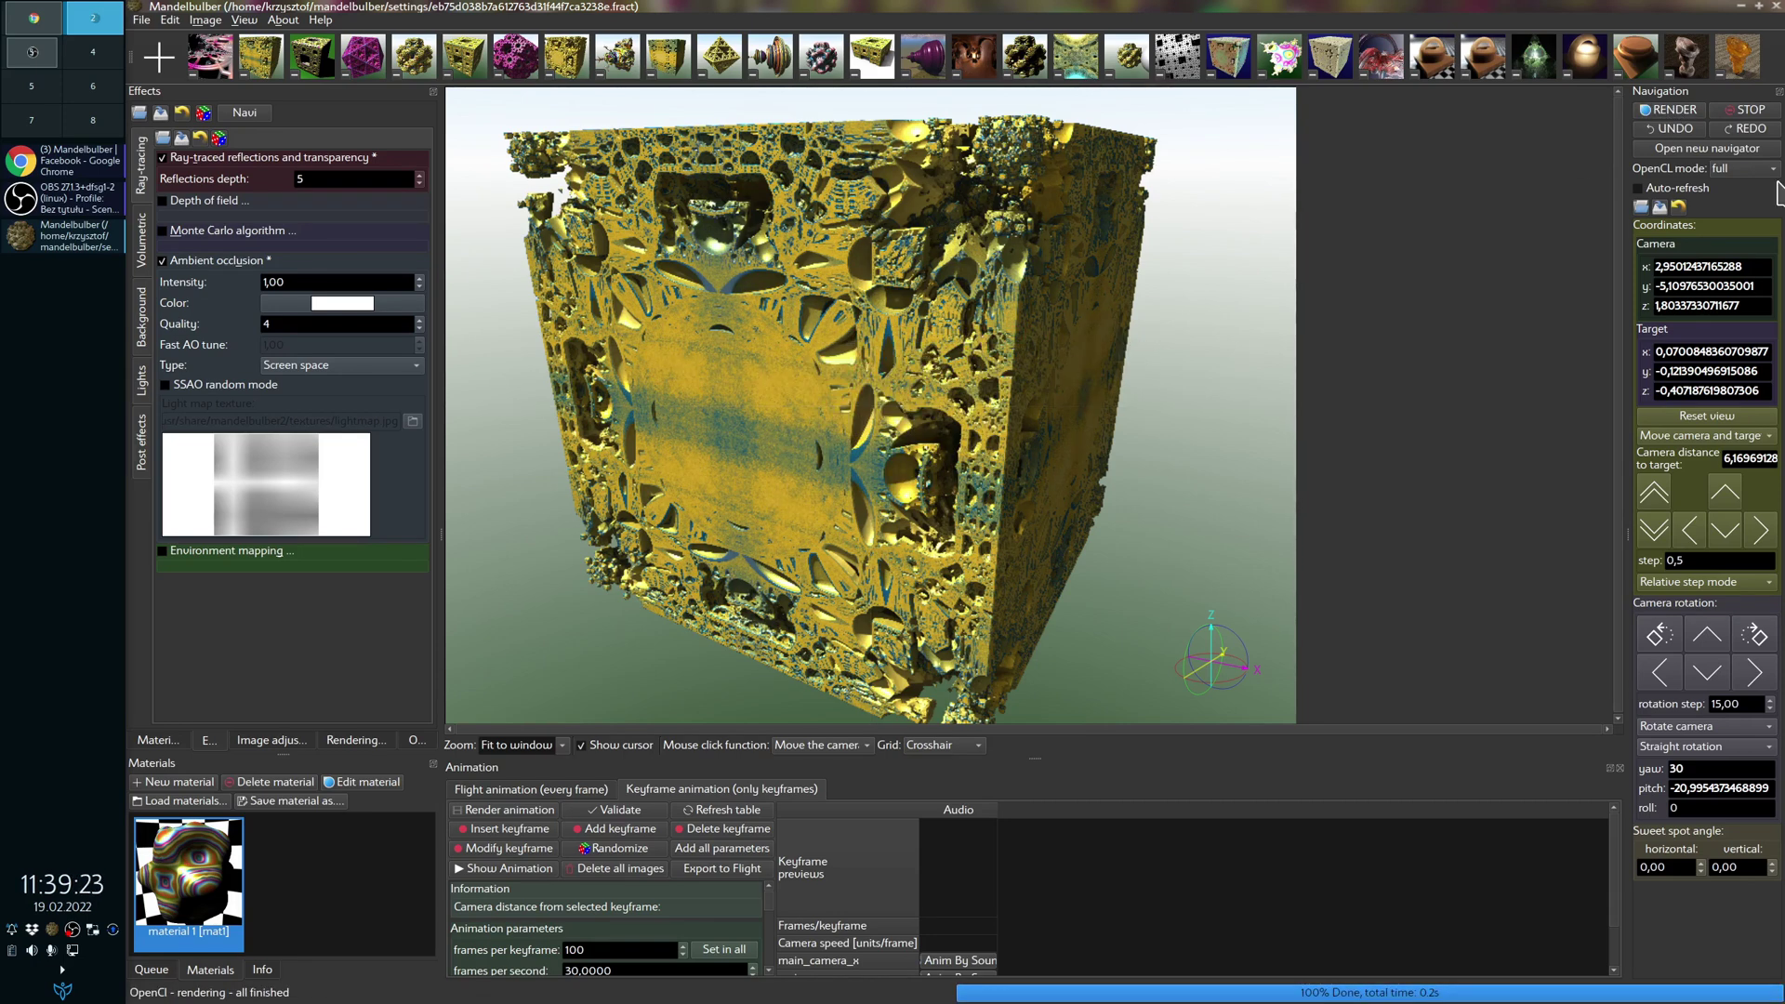
Step: Set the OpenCL mode to no OpenCL and rotate the camera around the cube in the main view
{"action": "left_click", "coordinate": [1742, 173]}
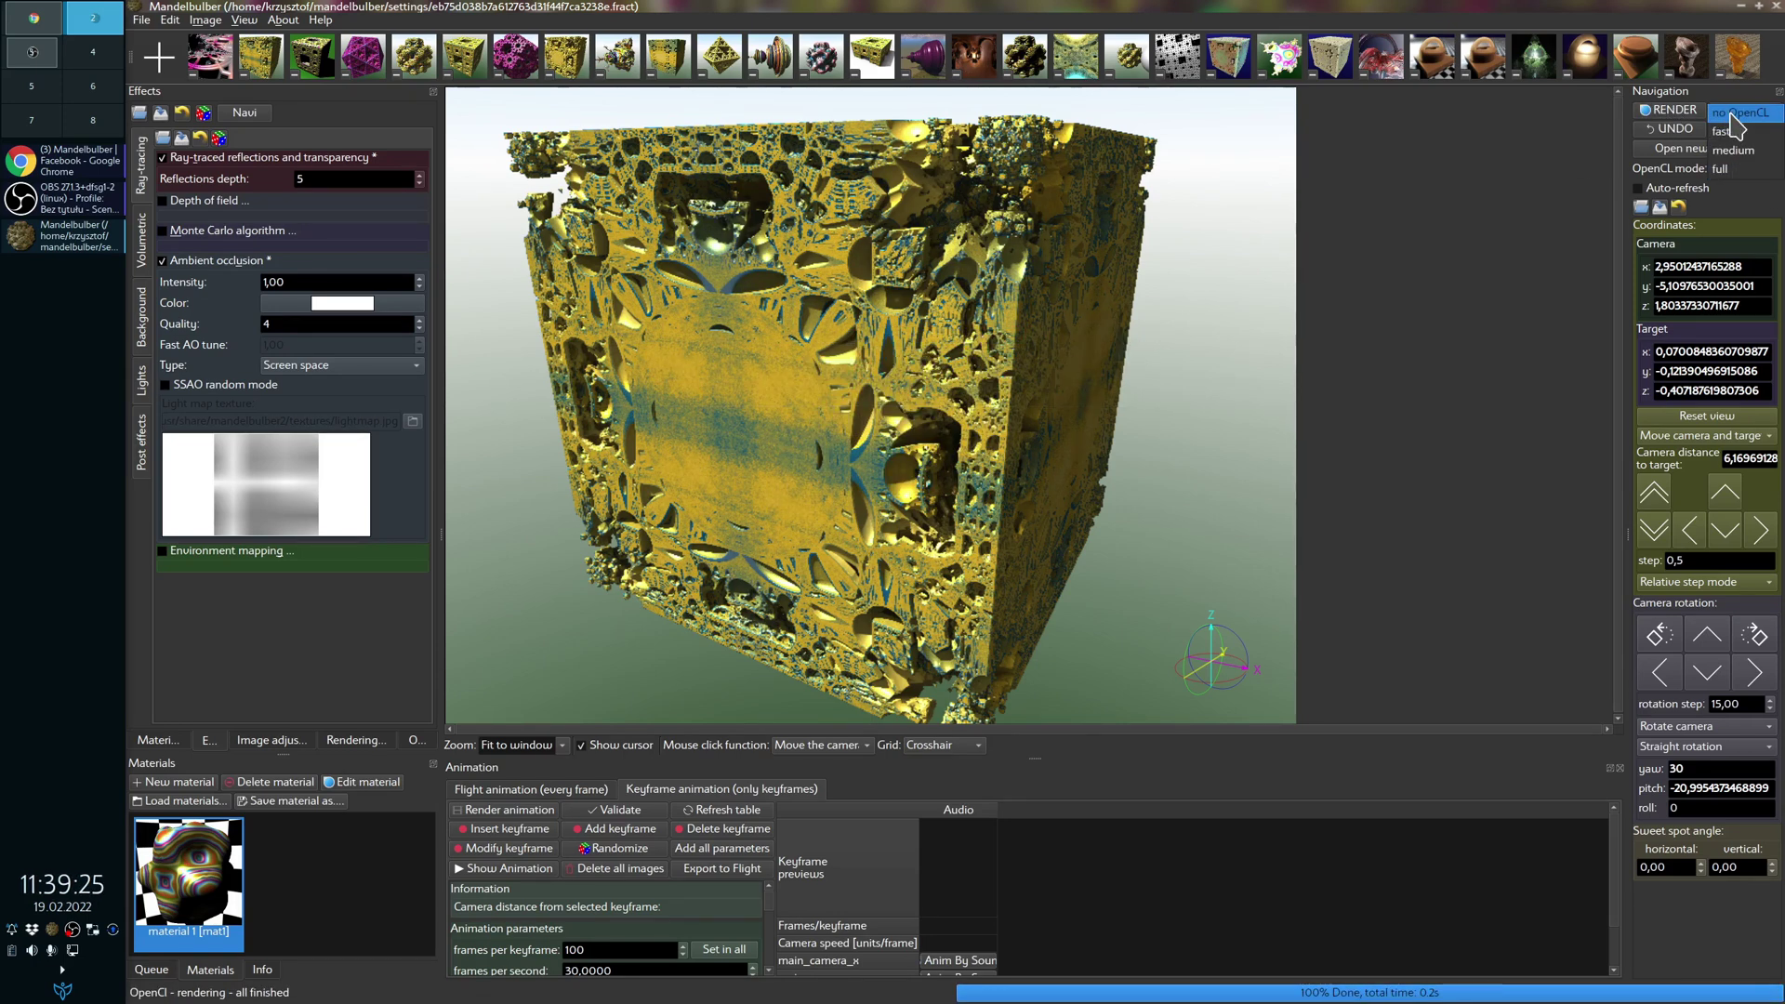
{"action": "left_click", "coordinate": [1722, 111]}
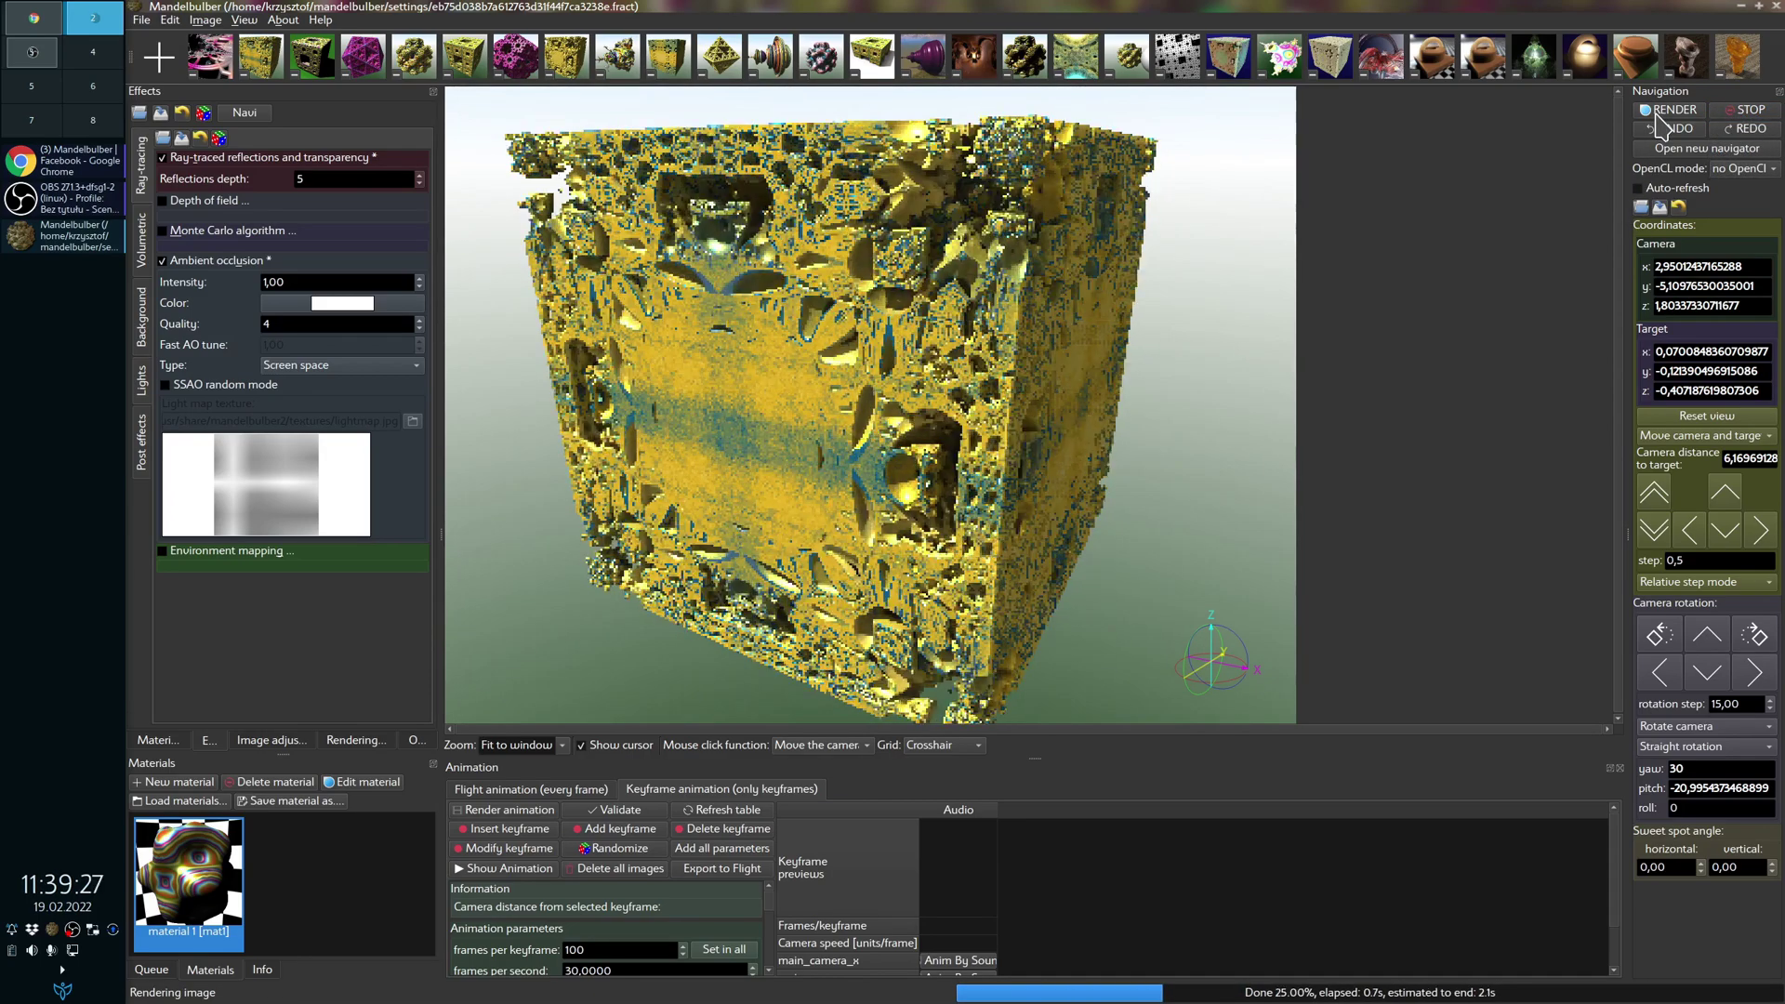
{"action": "left_click", "coordinate": [817, 372]}
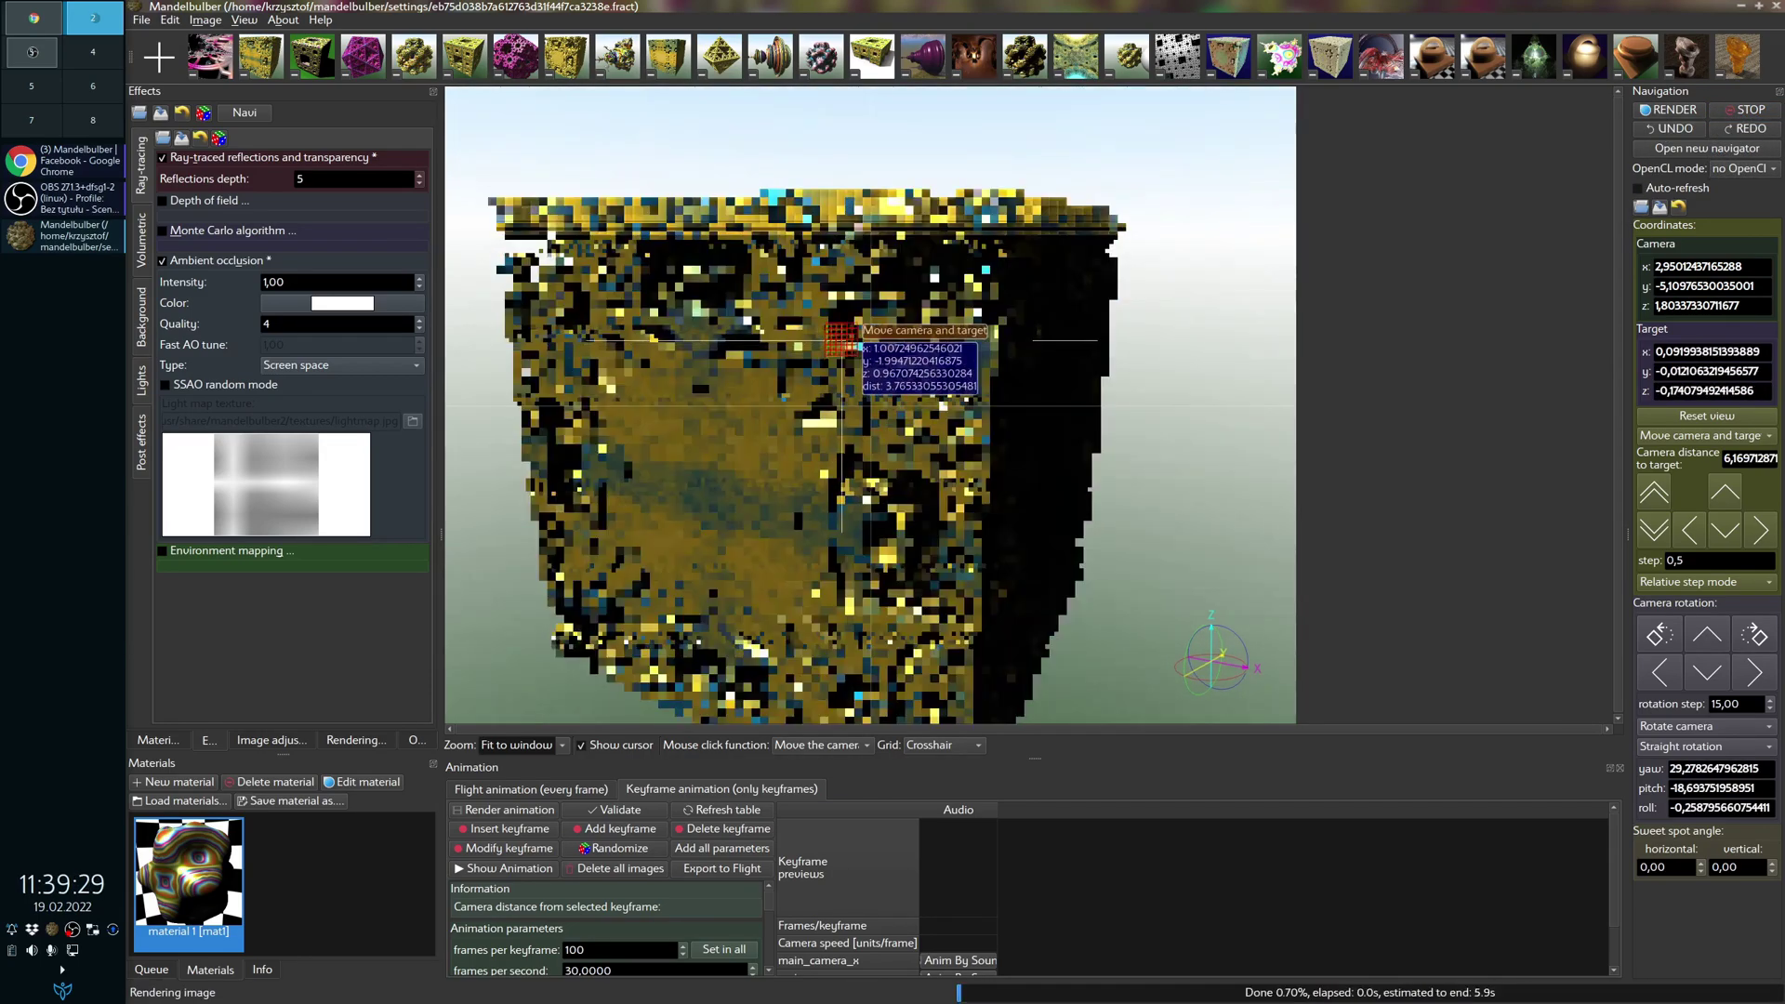
{"action": "left_click", "coordinate": [803, 314]}
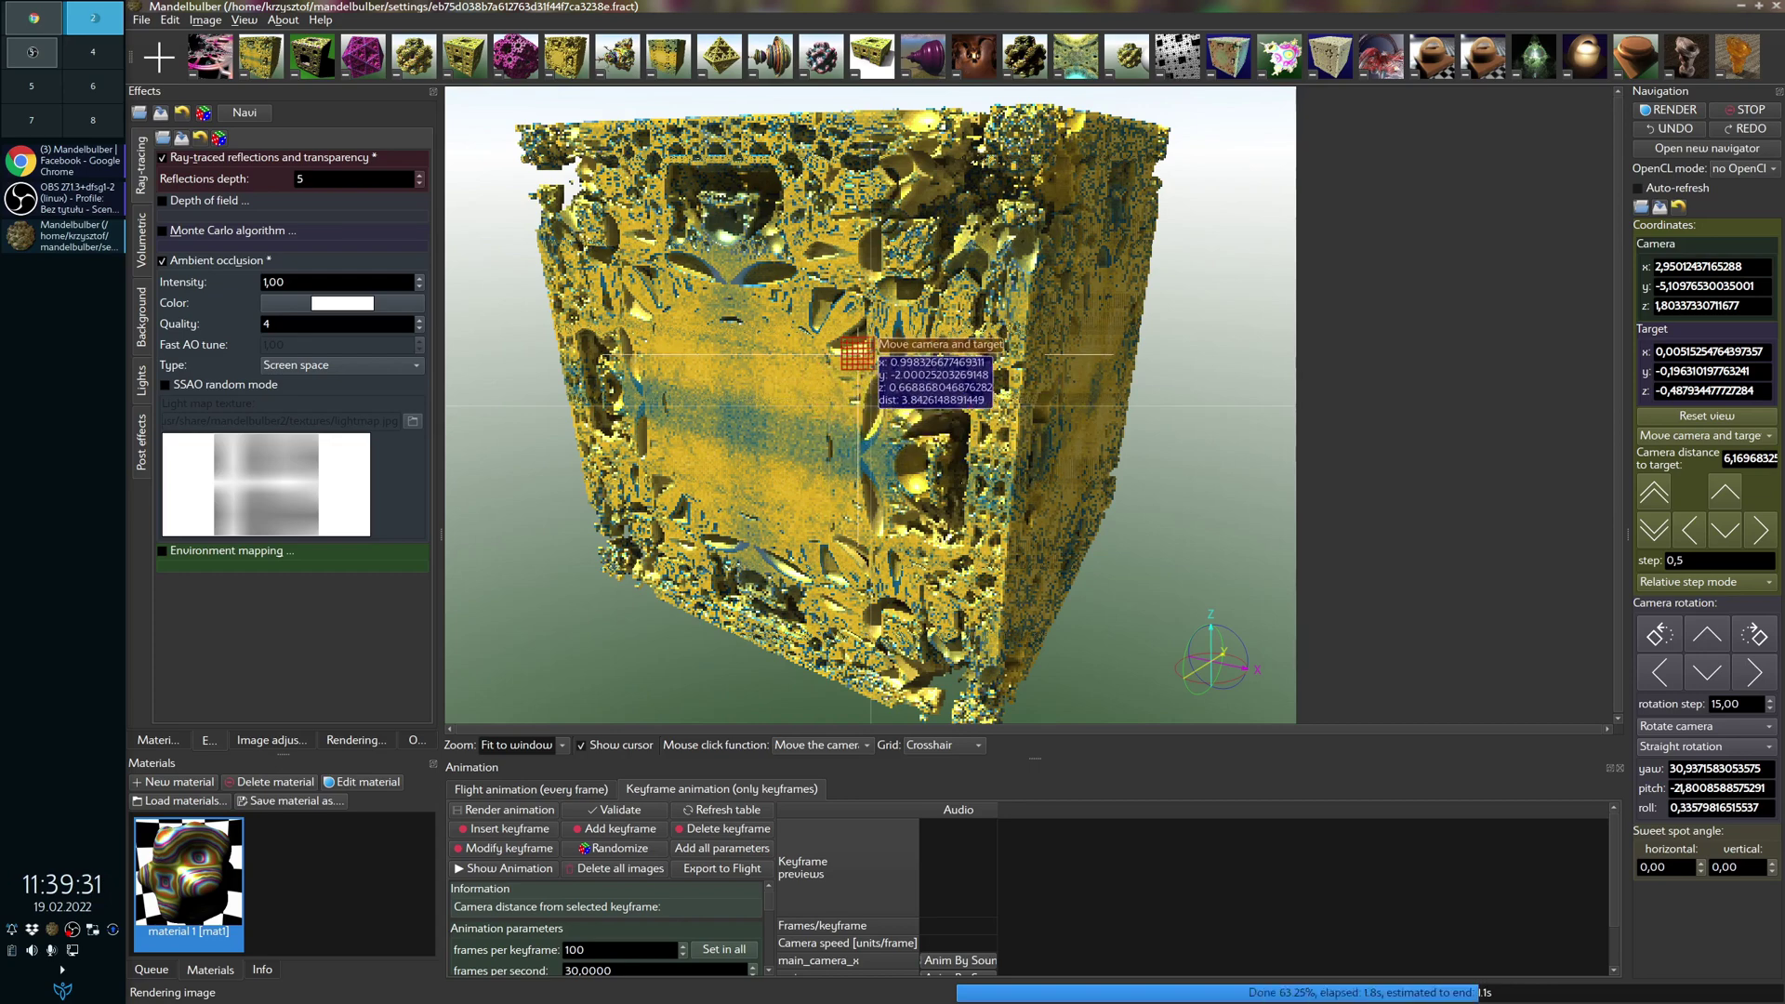
{"action": "left_click", "coordinate": [855, 401]}
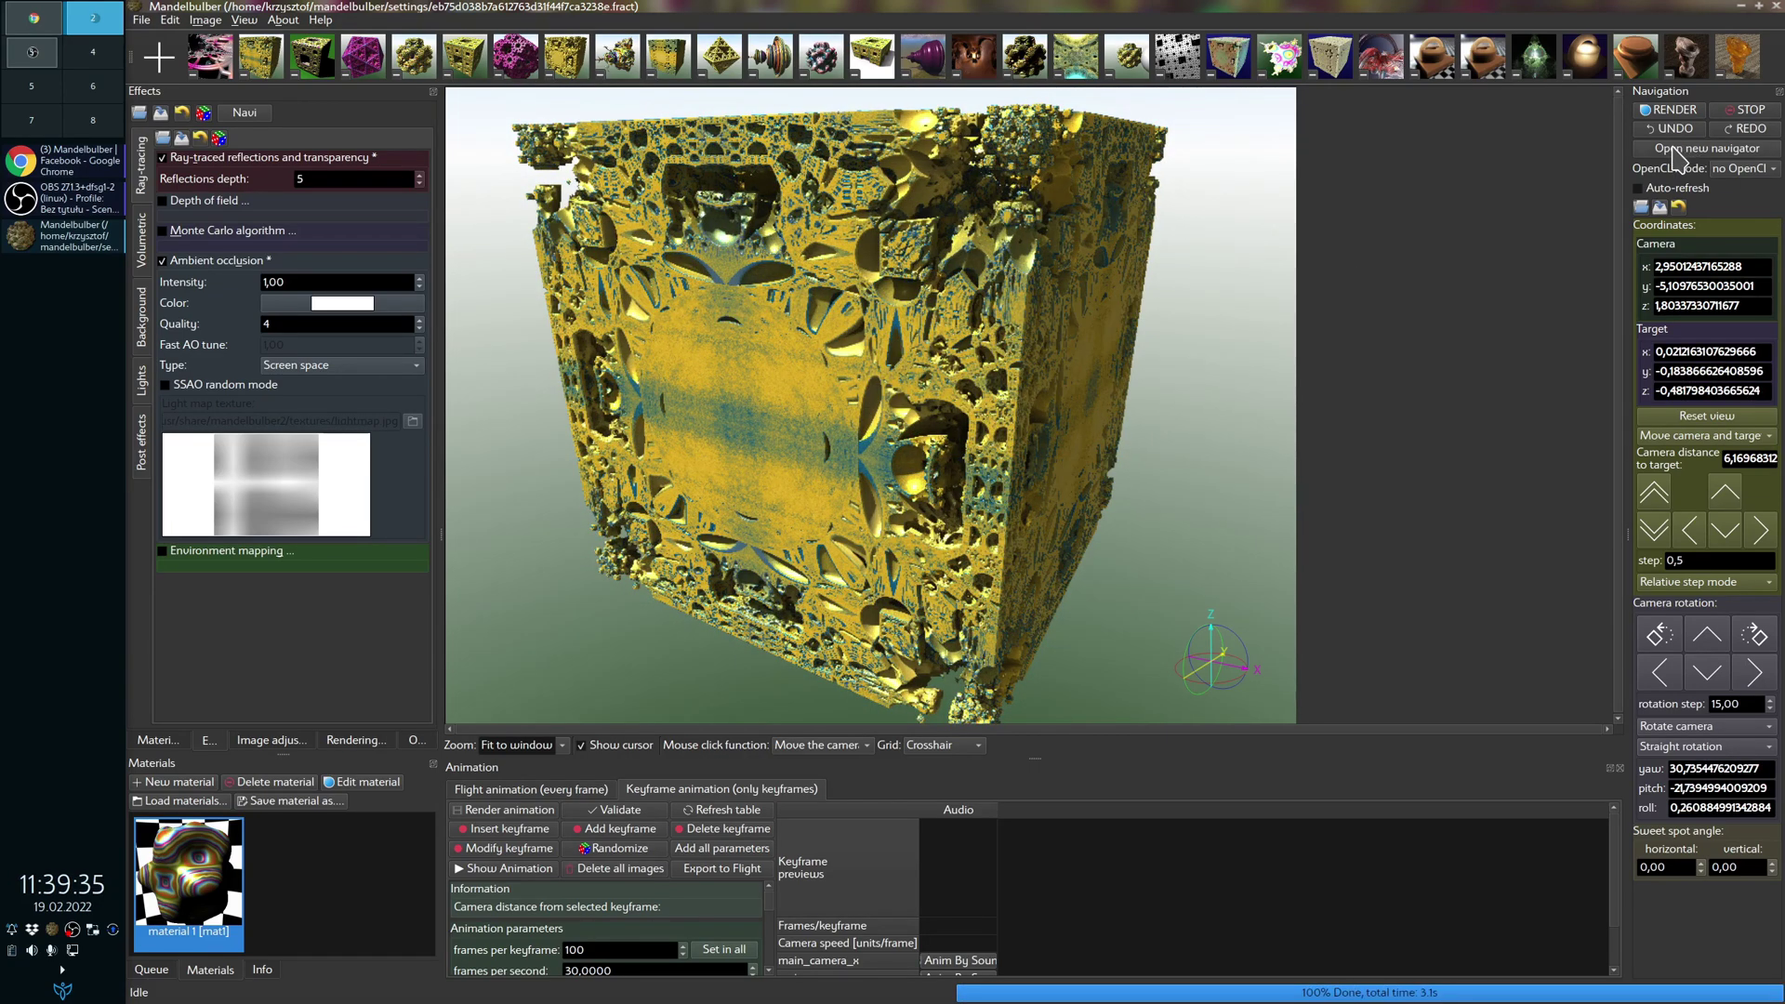
Step: Open a new navigator without OpenCL and fly the camera deep into the cube's clustered upper corner
{"action": "left_click", "coordinate": [1673, 150]}
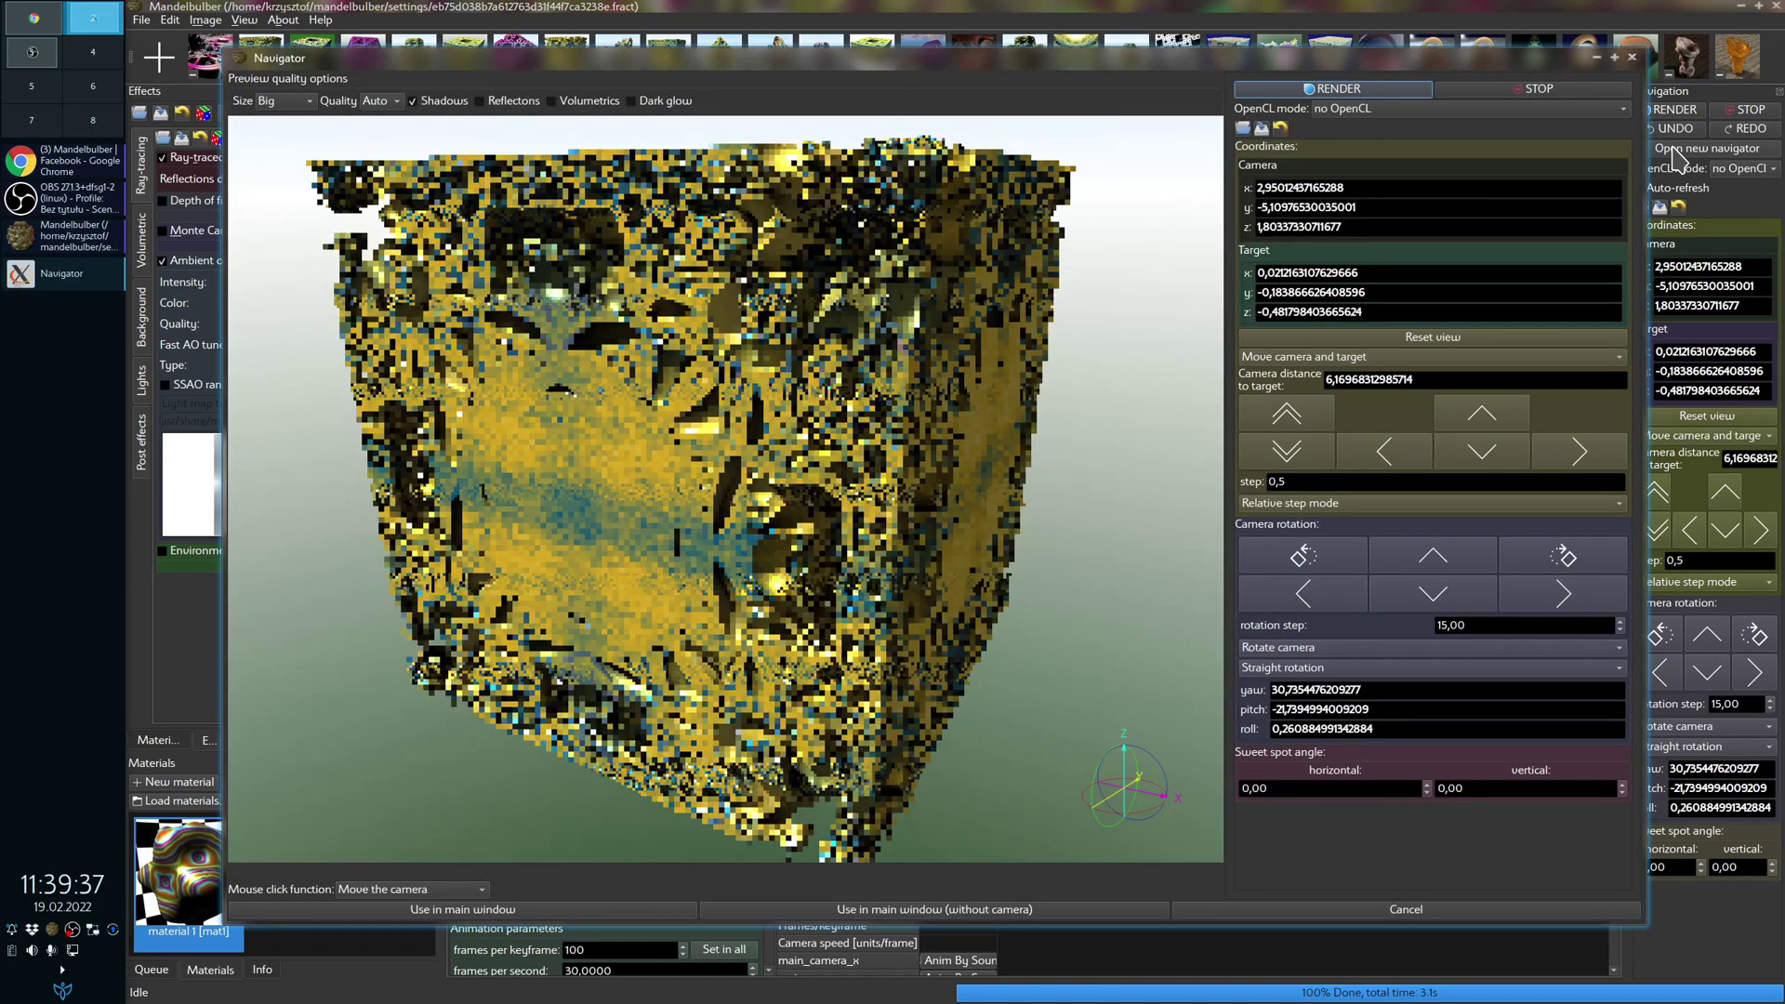
{"action": "left_click_drag", "start_coordinate": [636, 351], "coordinate": [743, 367]}
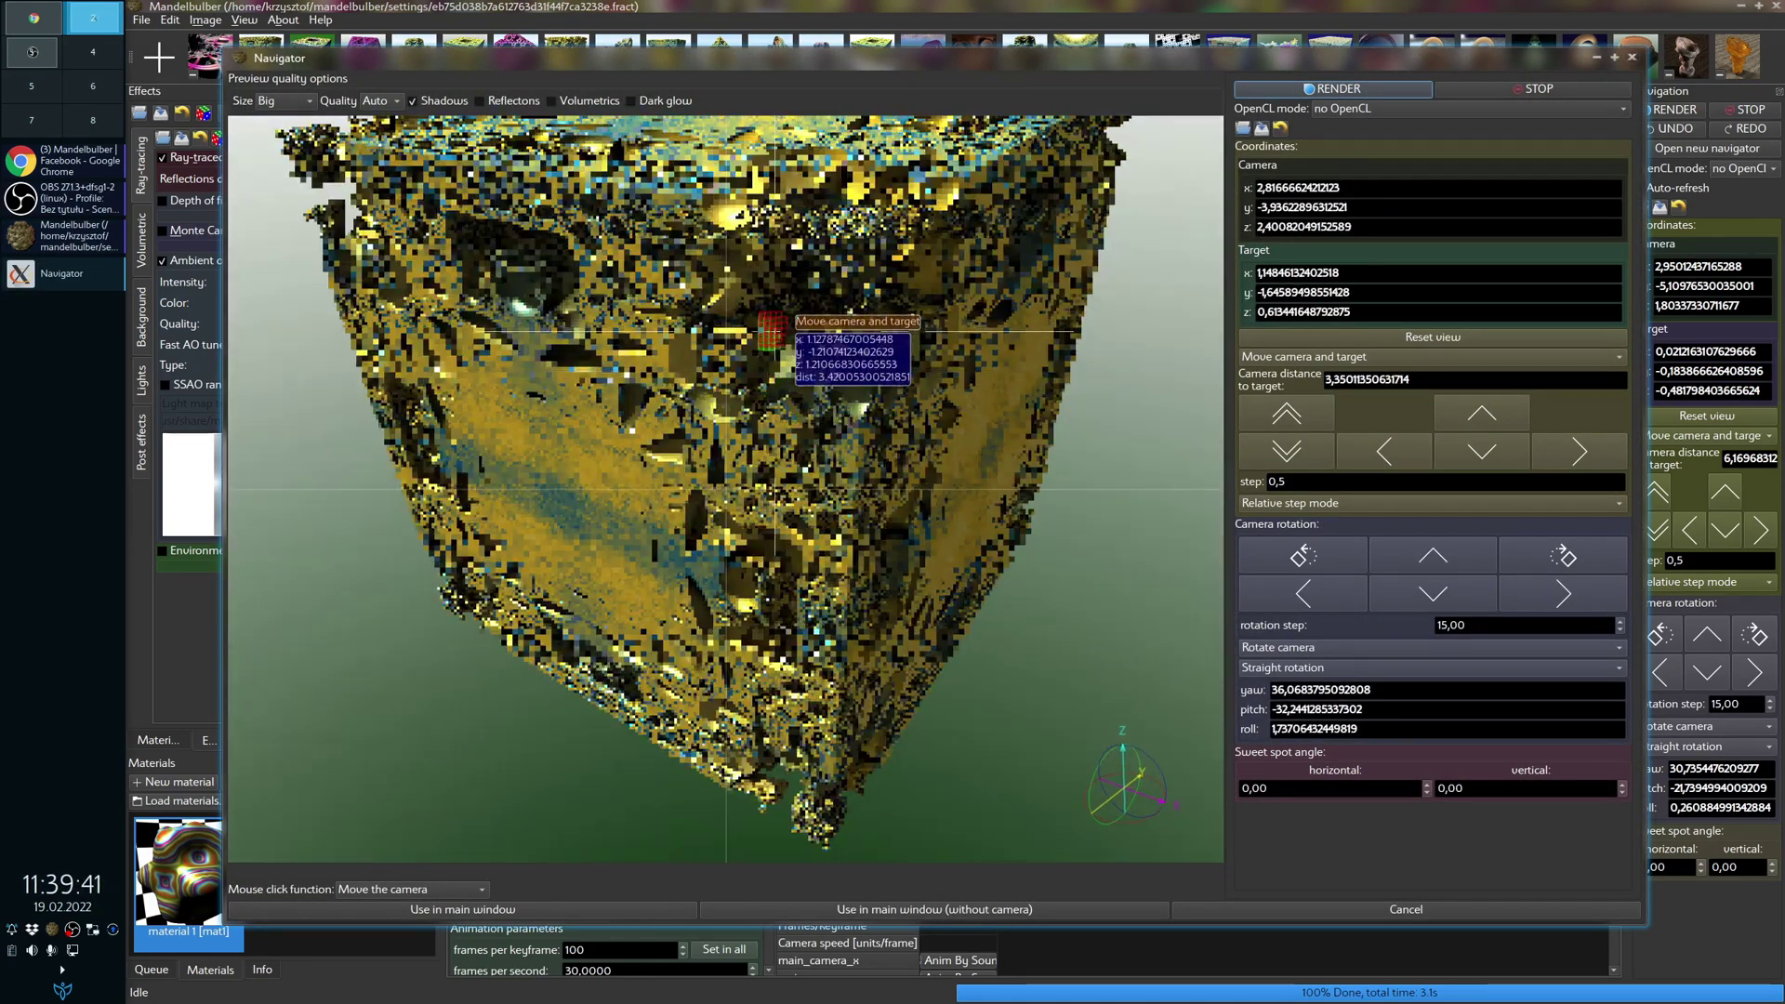
{"action": "left_click", "coordinate": [776, 328]}
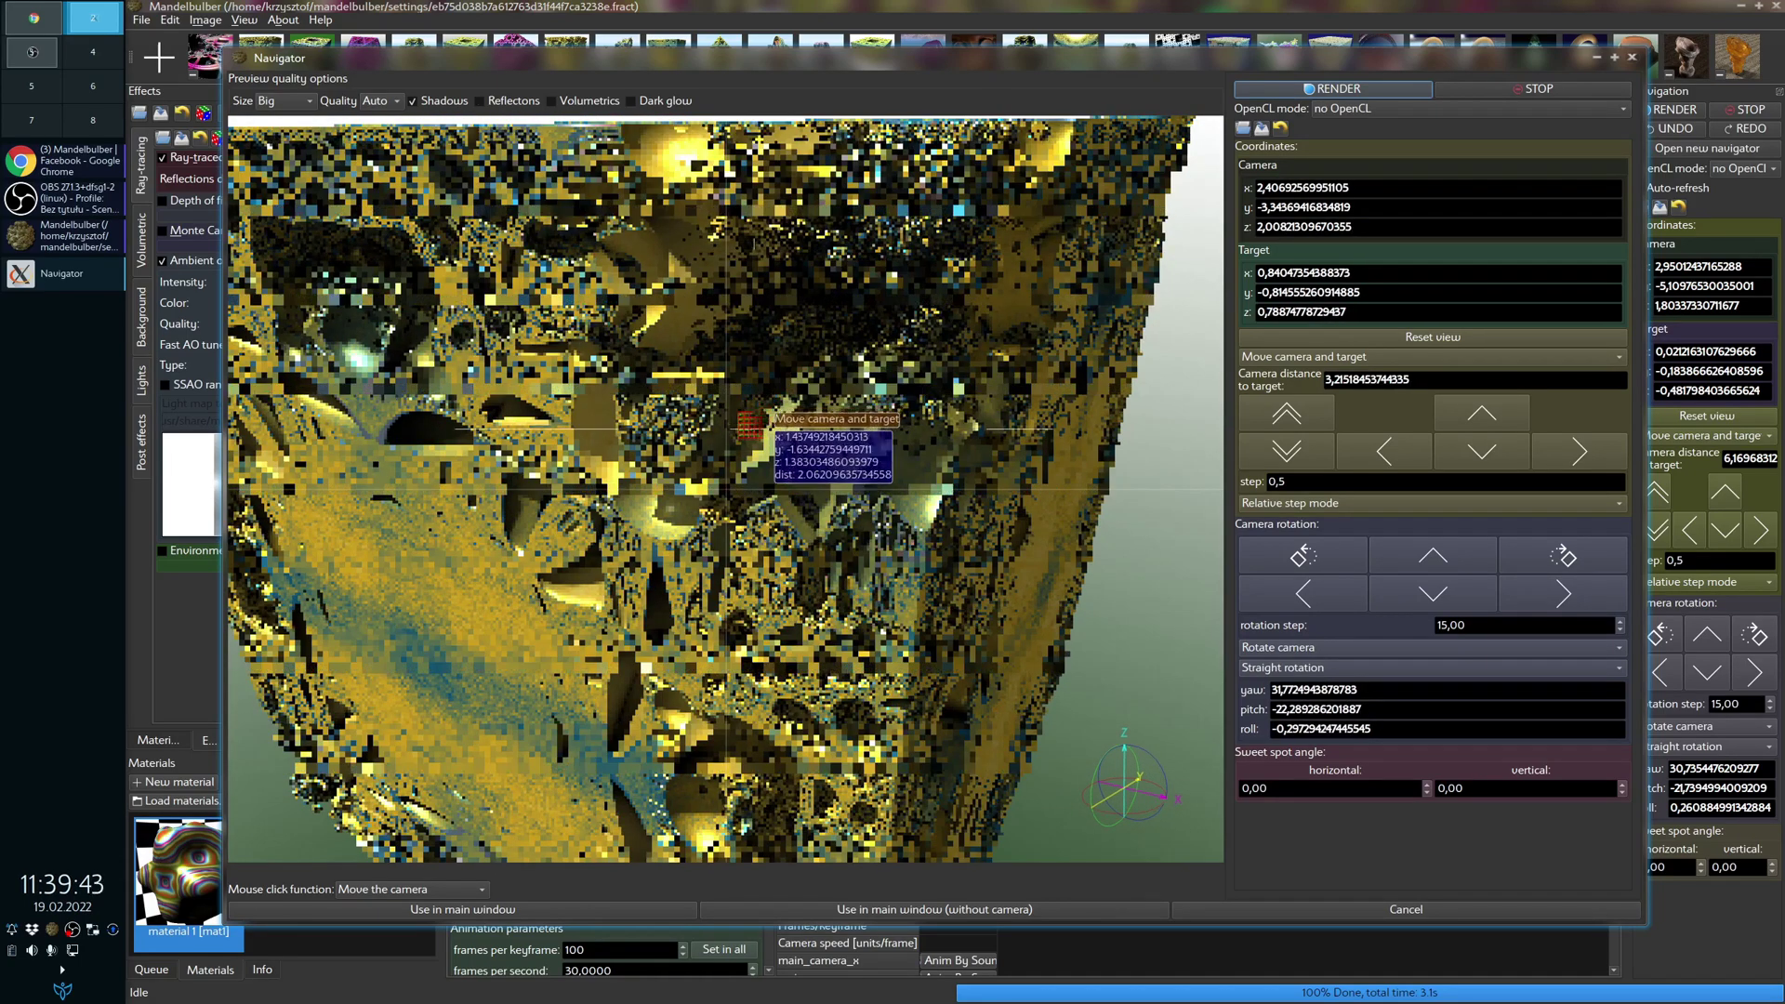
{"action": "left_click", "coordinate": [758, 463]}
{"action": "right_click_drag", "start_coordinate": [759, 466], "coordinate": [833, 374]}
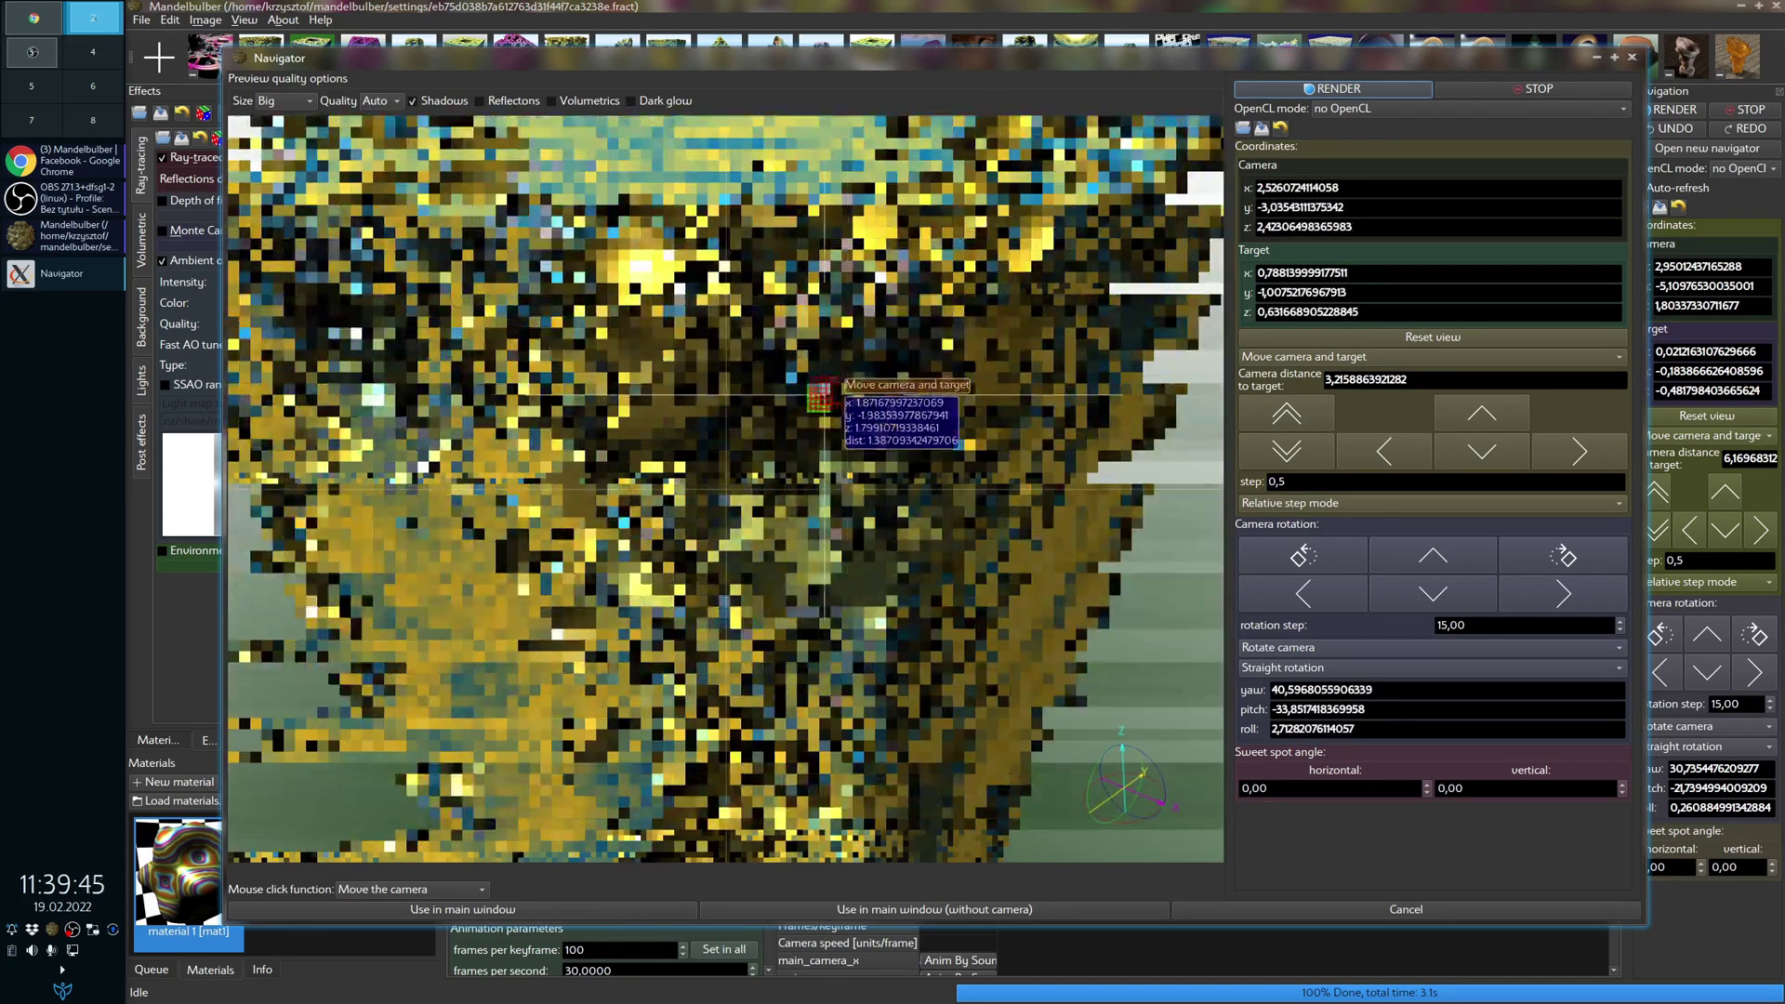
{"action": "left_click", "coordinate": [735, 452]}
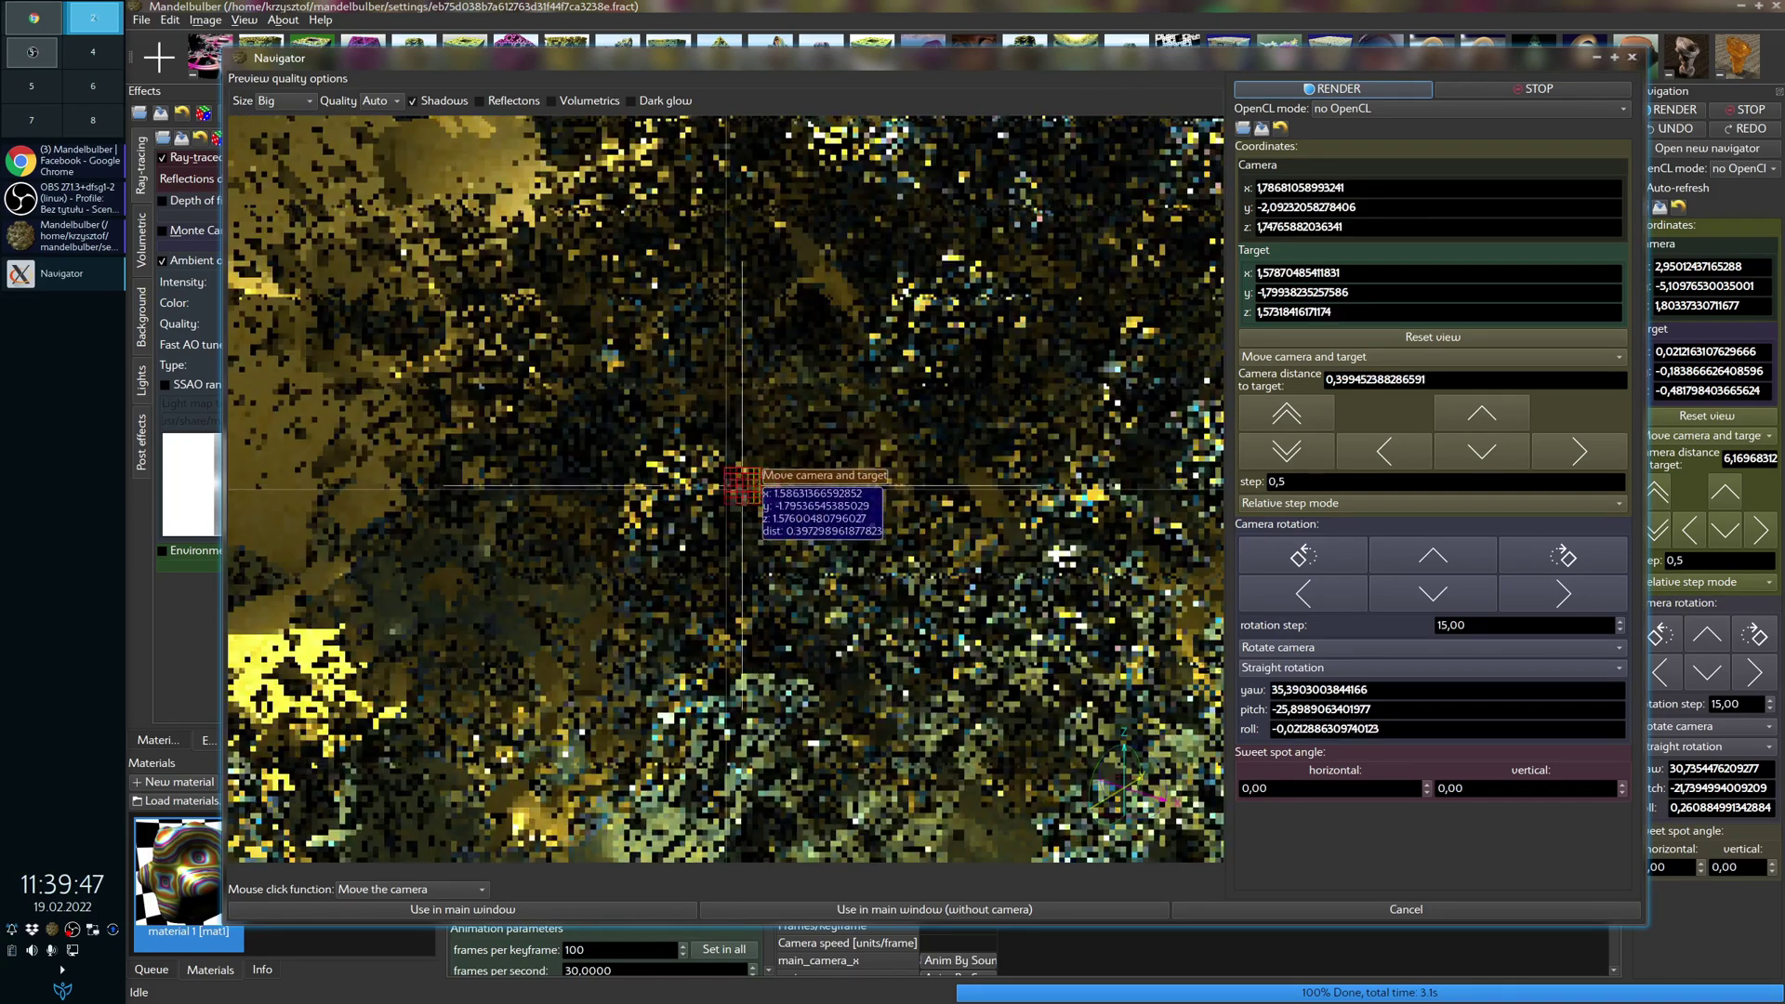
{"action": "left_click_drag", "start_coordinate": [743, 414], "coordinate": [714, 473]}
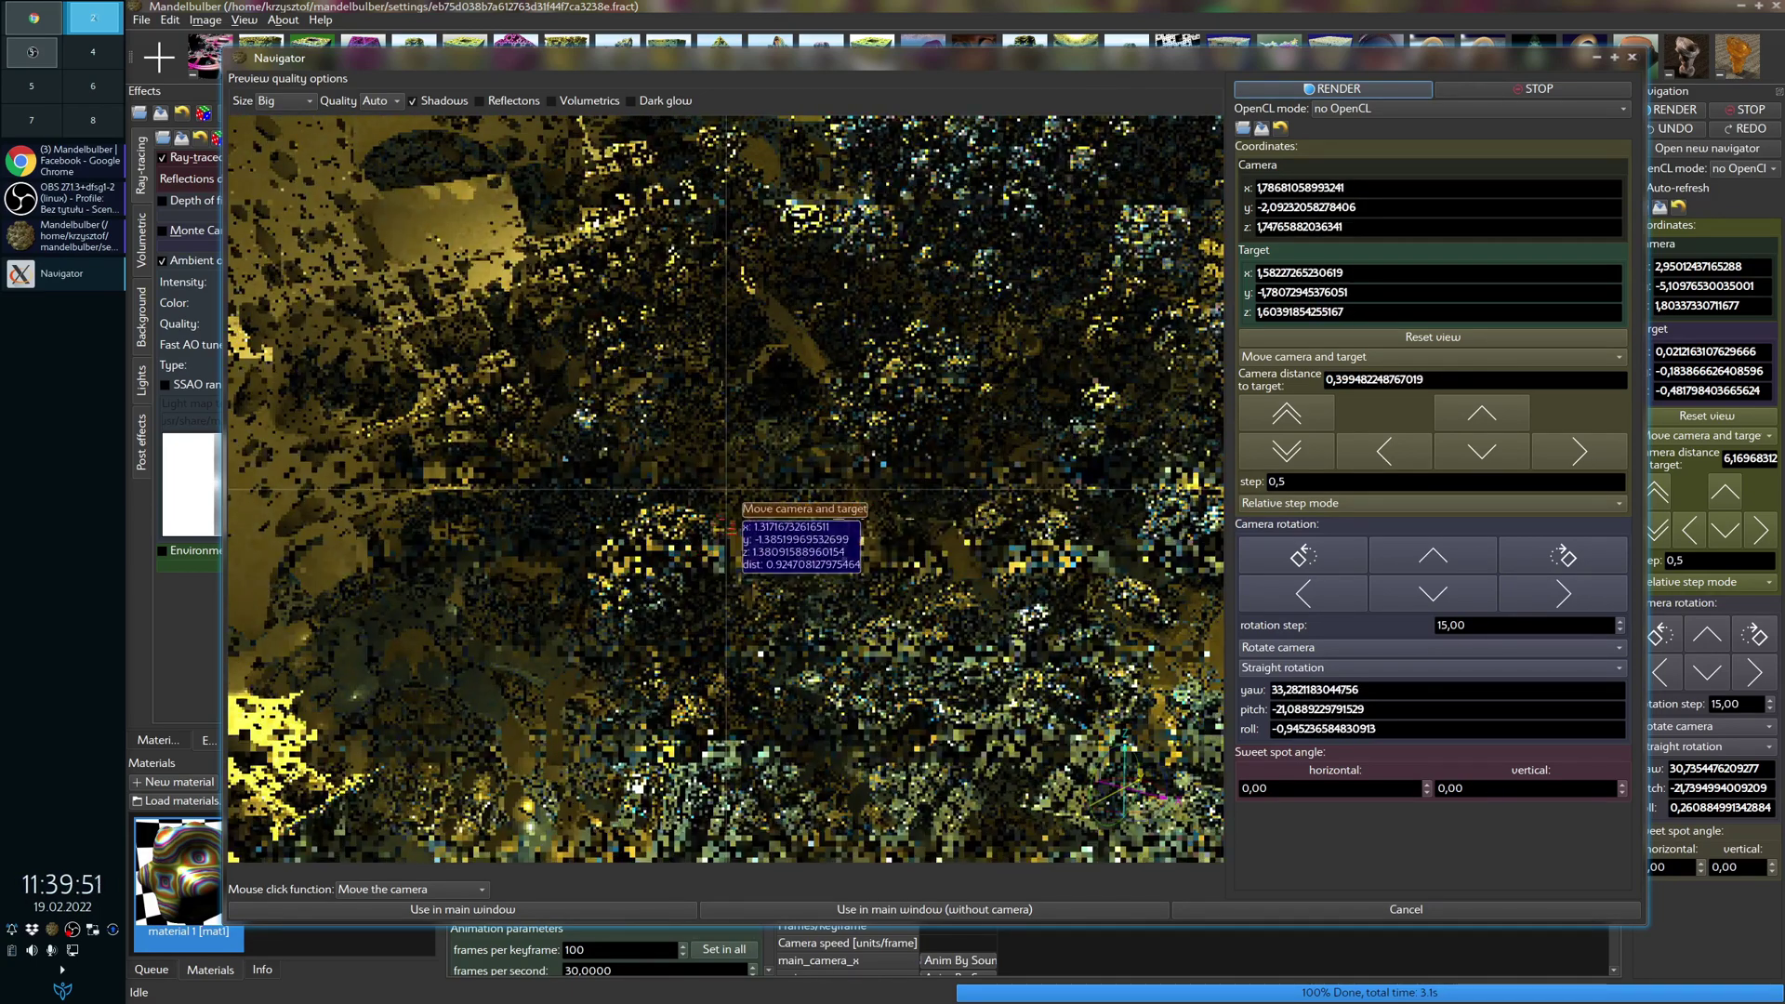
Step: Rotate the camera in place among the clusters inside the cube's corner
{"action": "left_click_drag", "start_coordinate": [639, 560], "coordinate": [730, 520]}
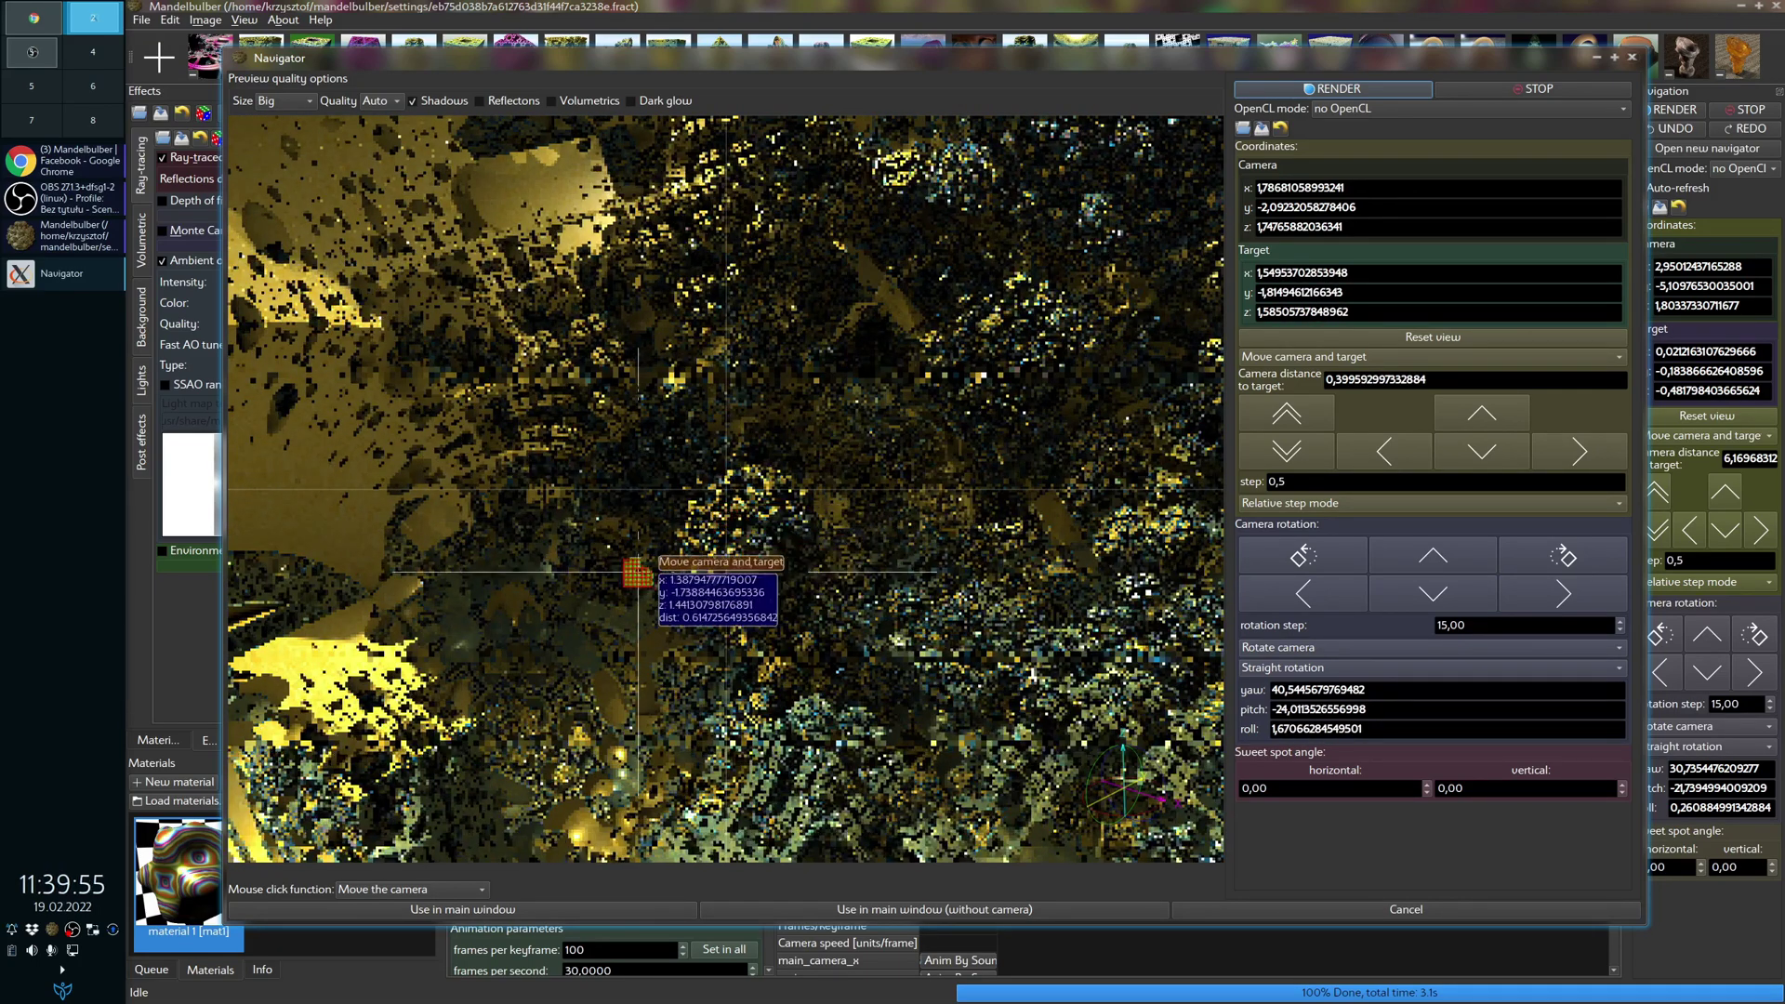
{"action": "left_click_drag", "start_coordinate": [638, 570], "coordinate": [597, 506]}
{"action": "left_click_drag", "start_coordinate": [839, 409], "coordinate": [998, 323]}
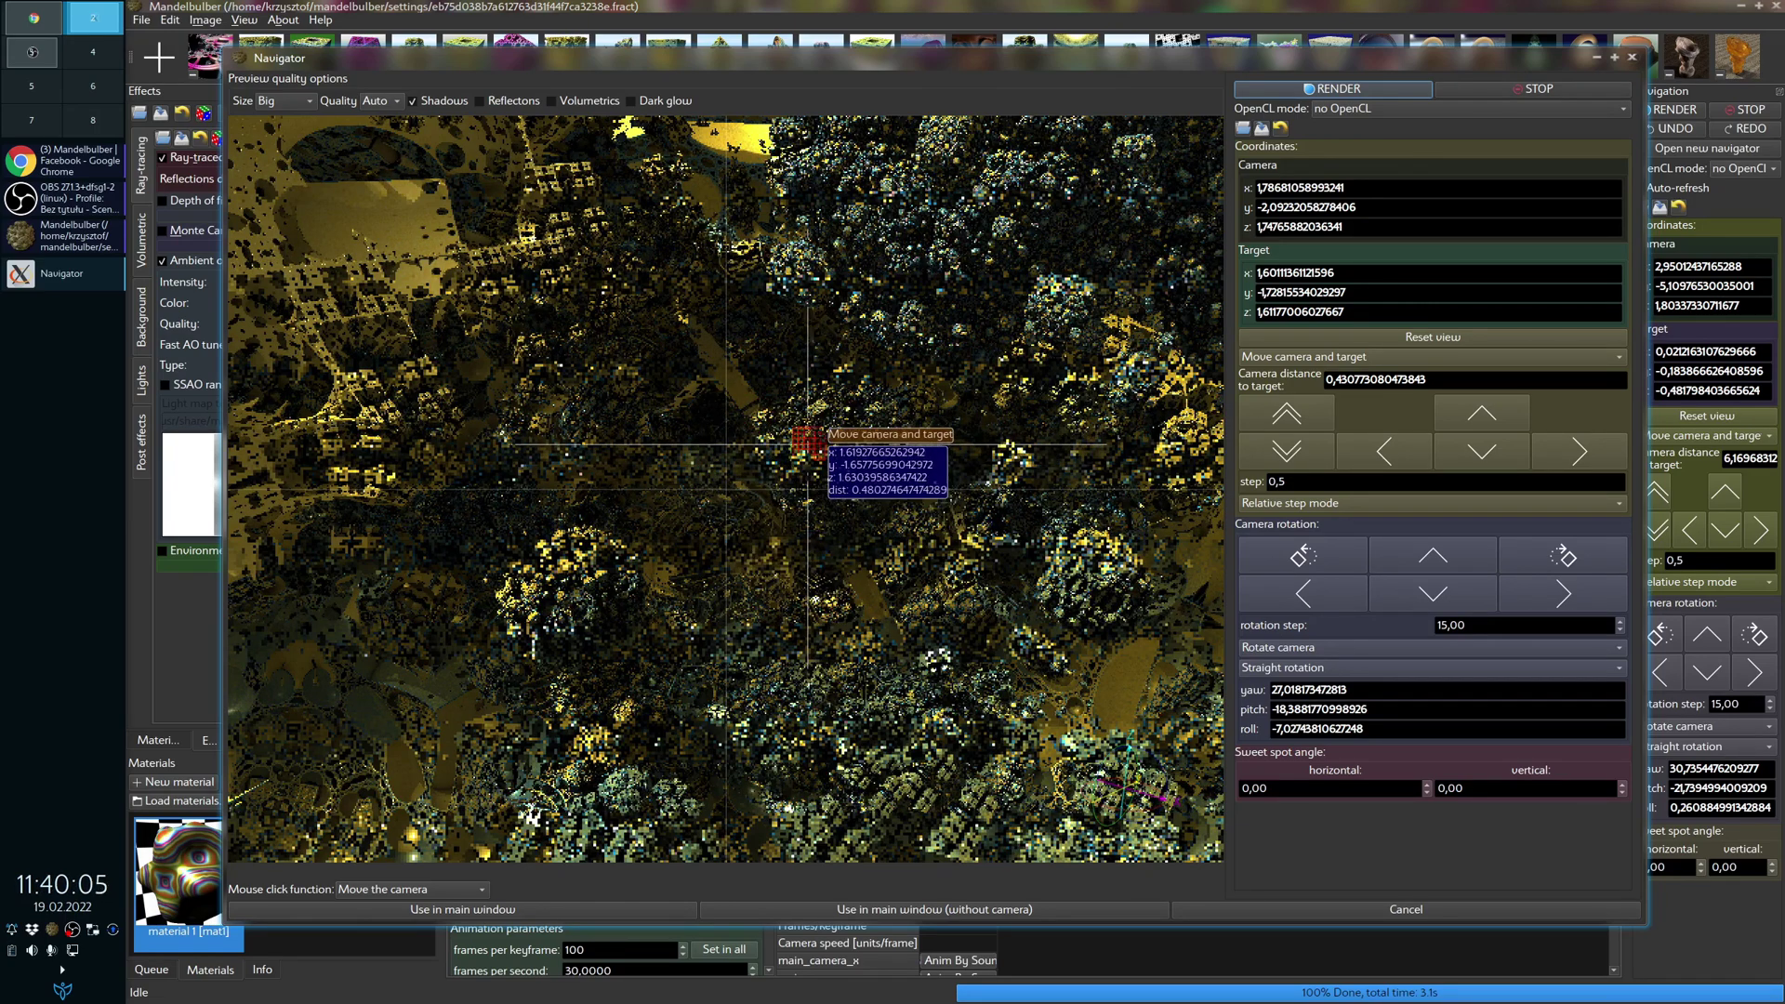
Step: Back the camera out of the clusters and turn it so the cube's corner fills the preview
{"action": "right_click", "coordinate": [748, 443]}
{"action": "right_click", "coordinate": [748, 444]}
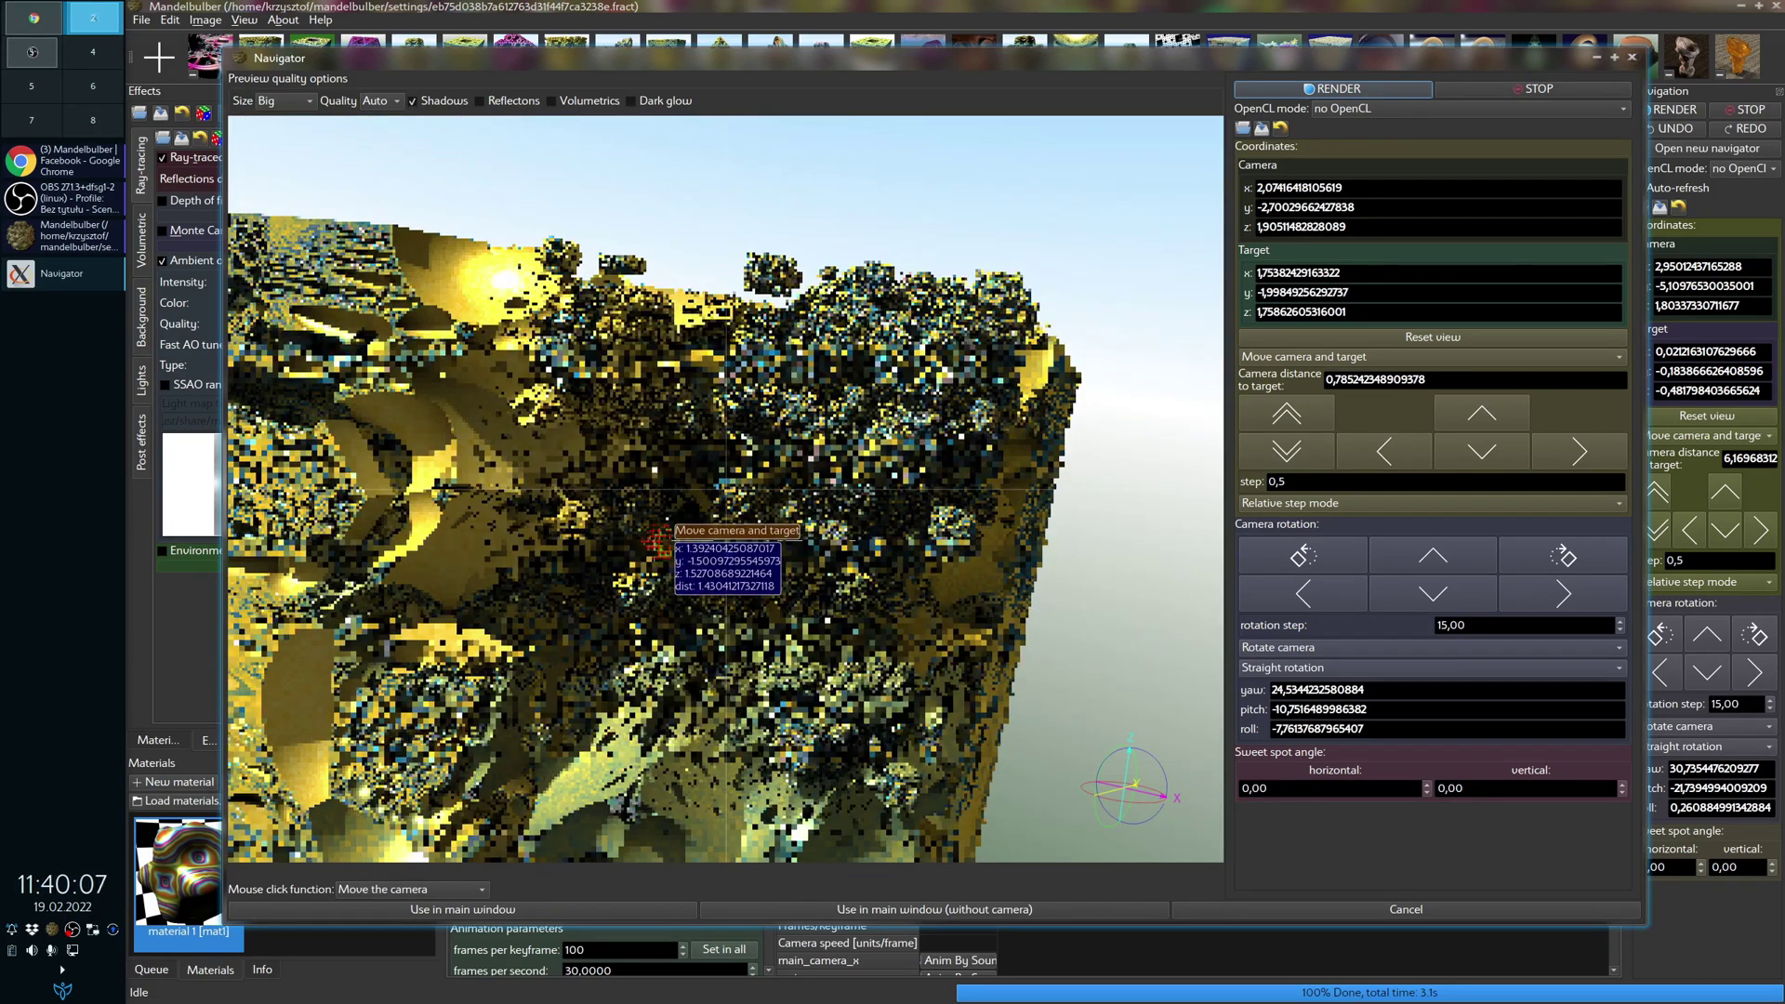
{"action": "left_click_drag", "start_coordinate": [653, 542], "coordinate": [775, 450]}
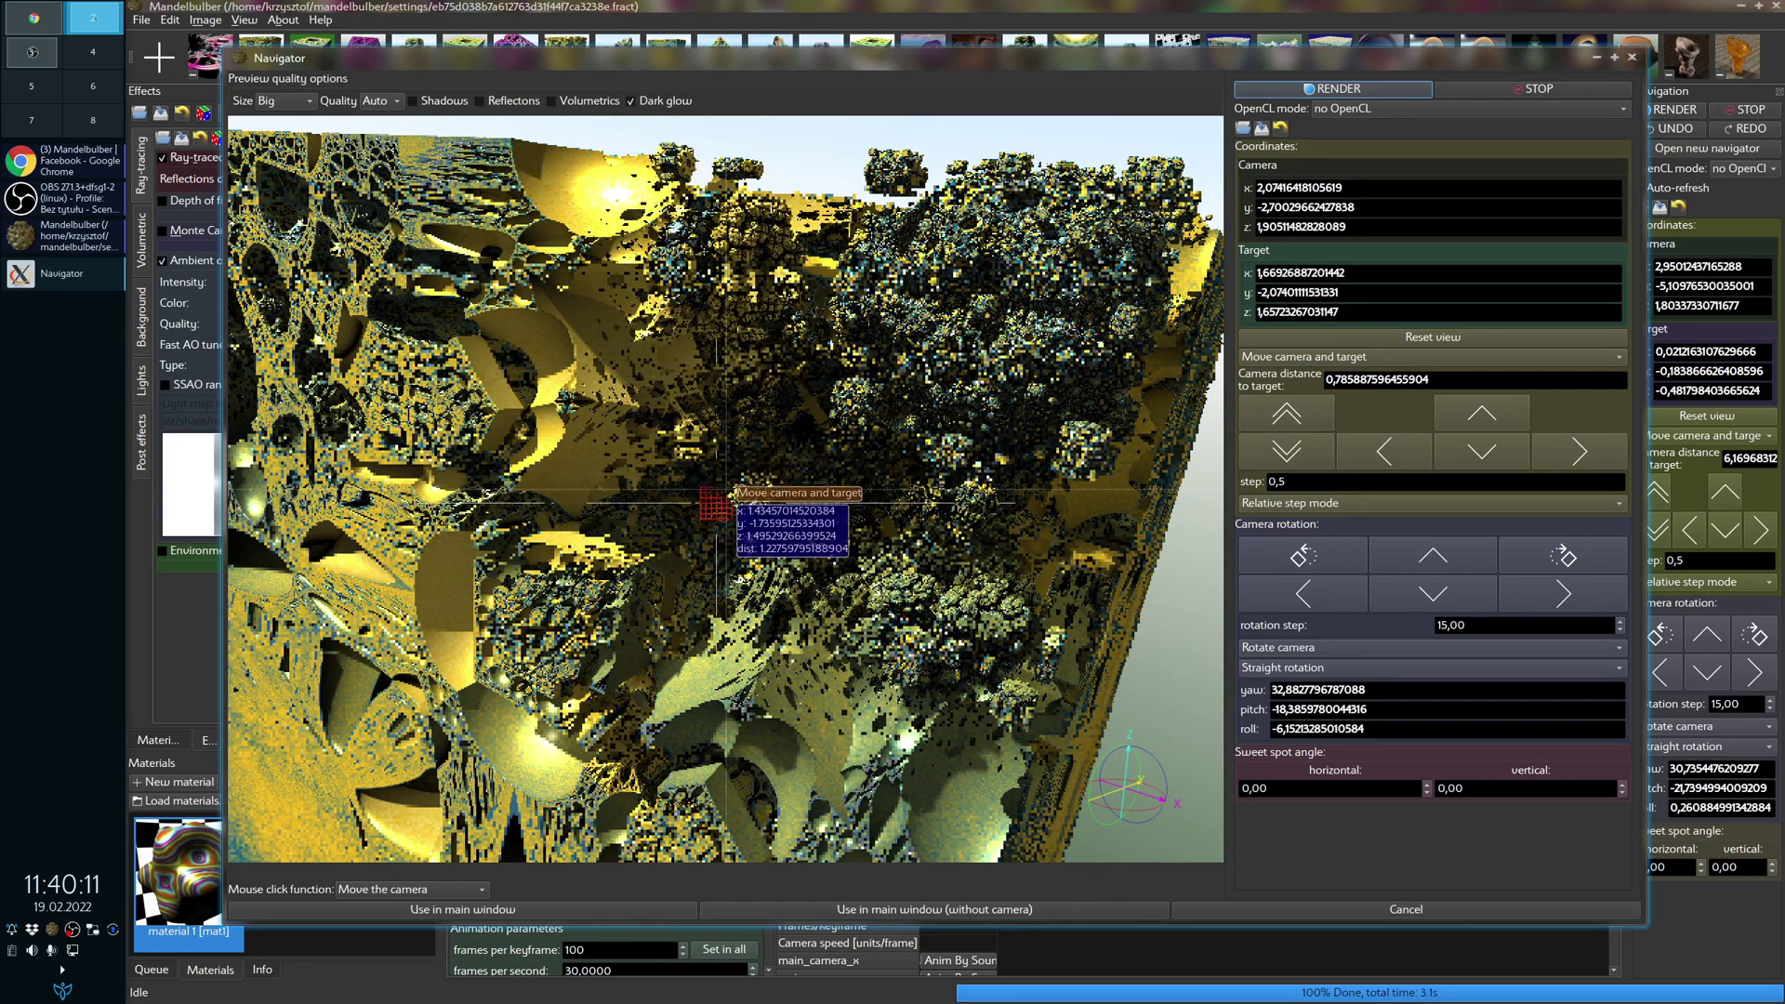
Step: With shadows off and dark glow on, turn the camera around the corner and fly into its clusters
{"action": "left_click_drag", "start_coordinate": [720, 505], "coordinate": [738, 490]}
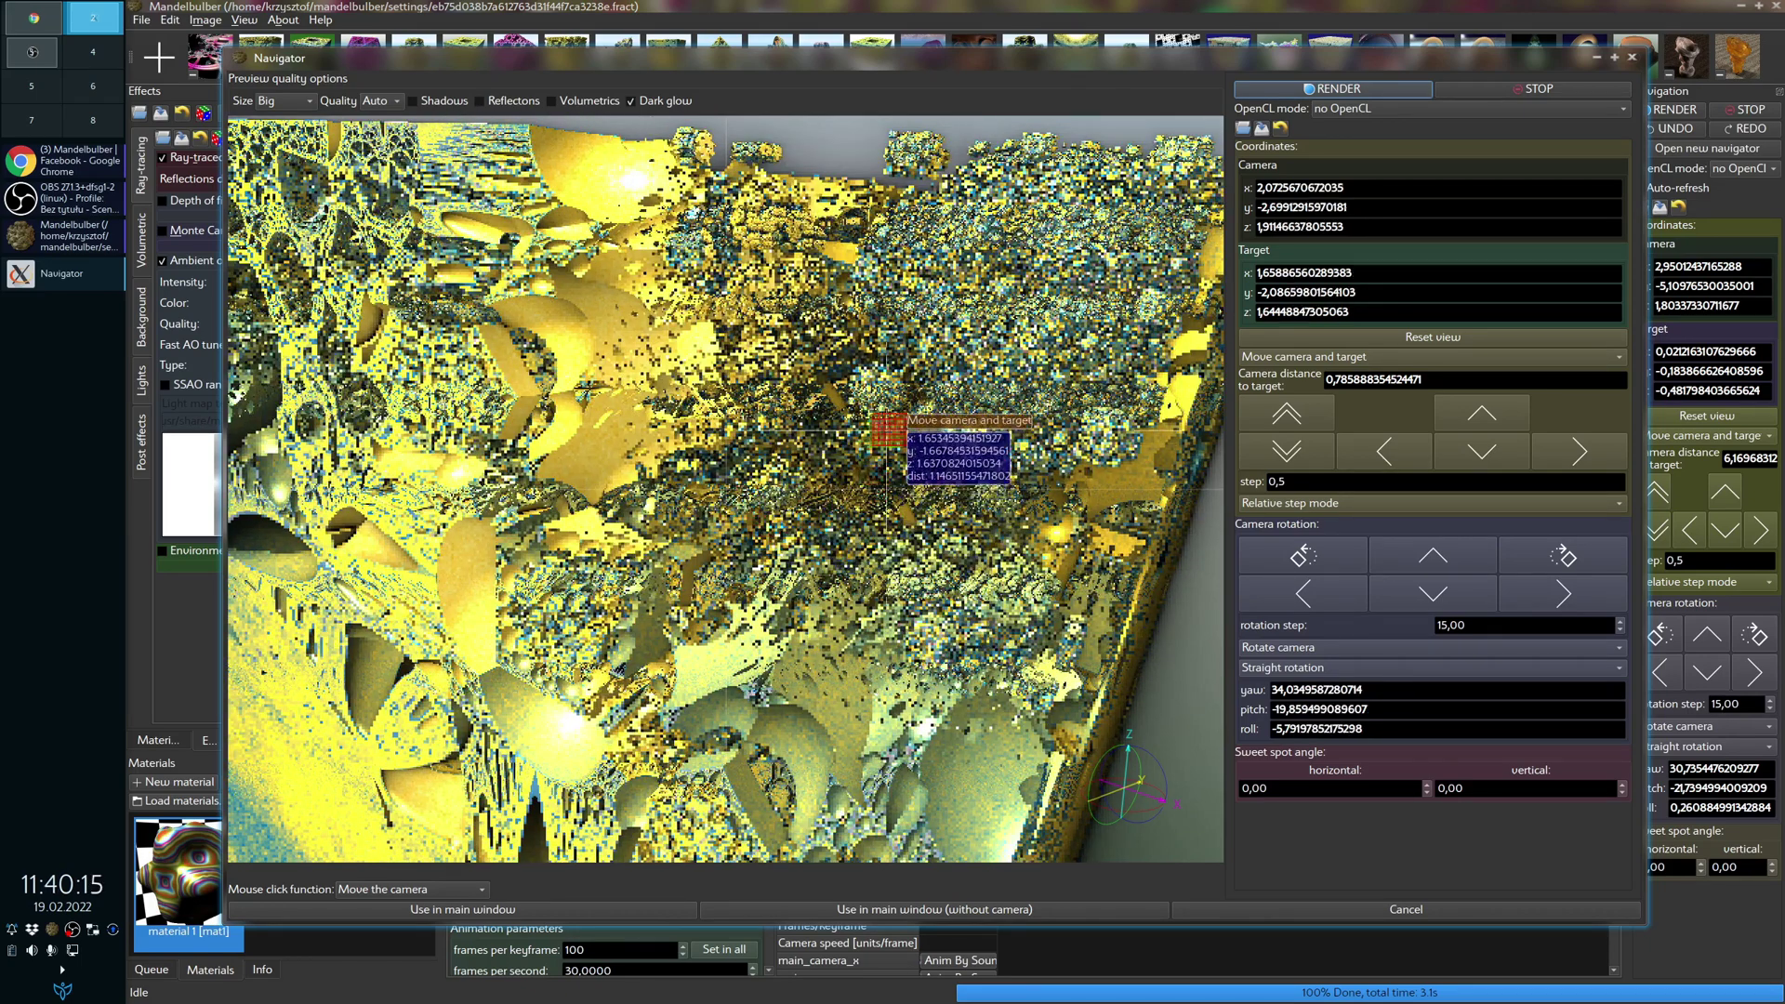
{"action": "left_click", "coordinate": [819, 383]}
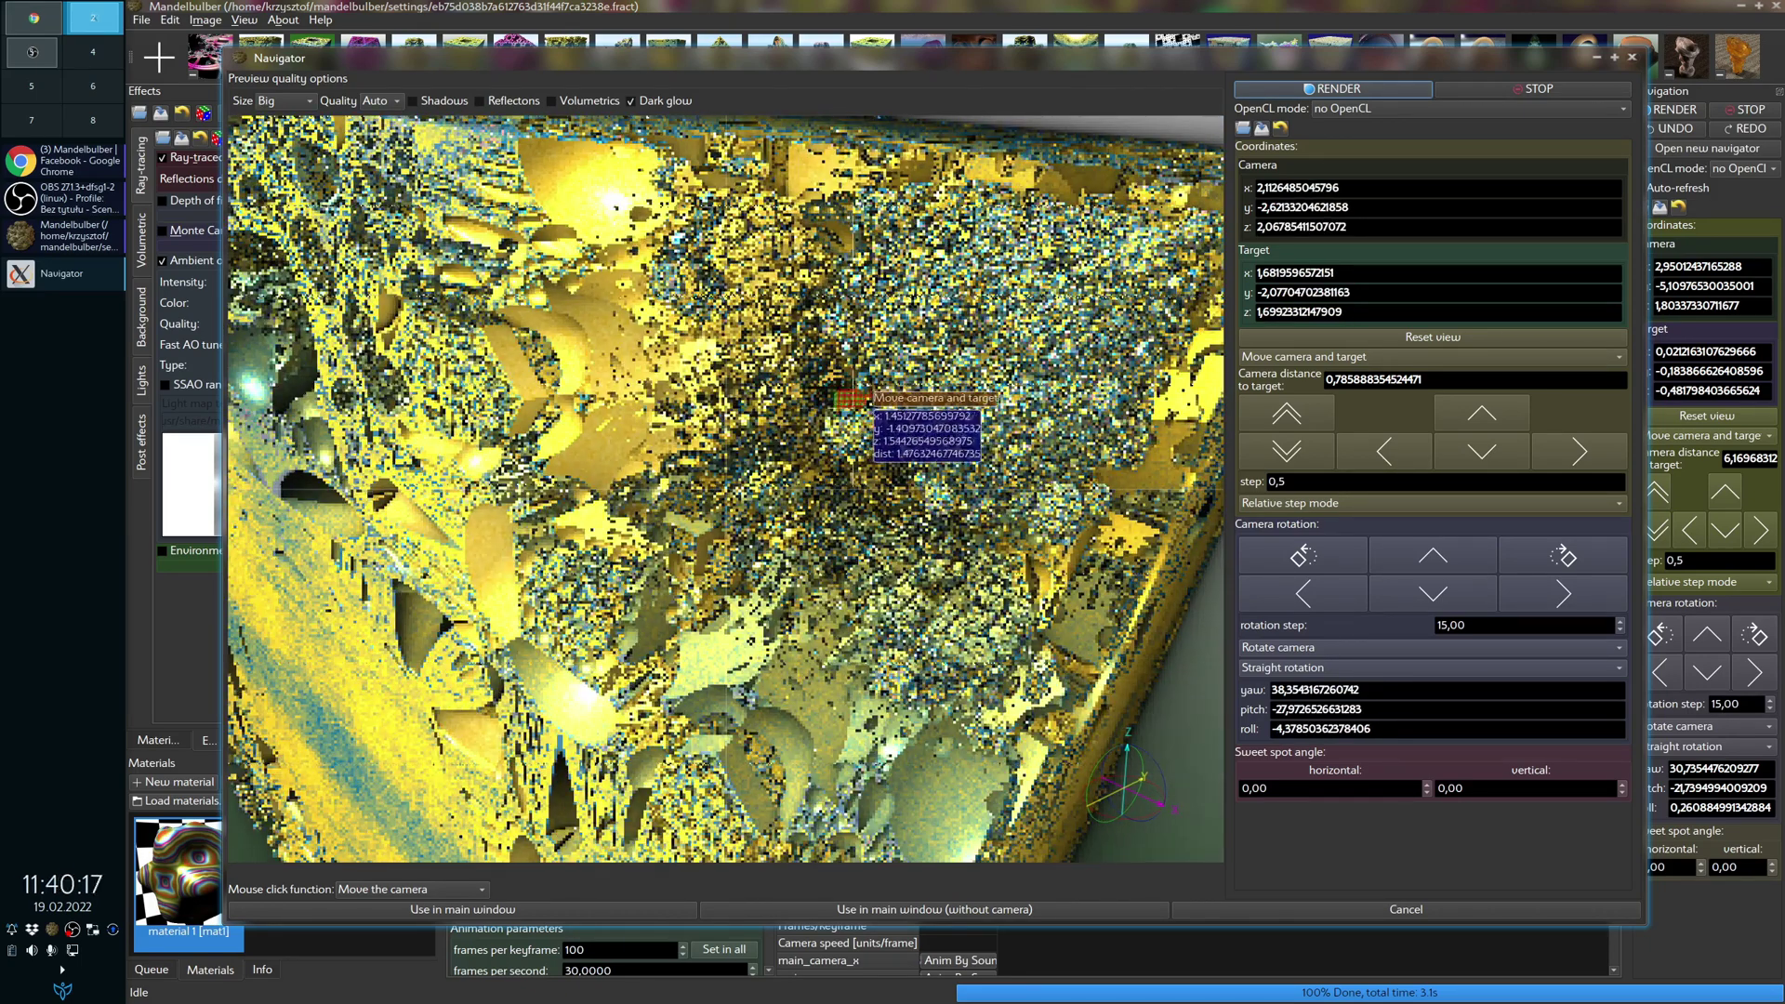
{"action": "left_click", "coordinate": [798, 398]}
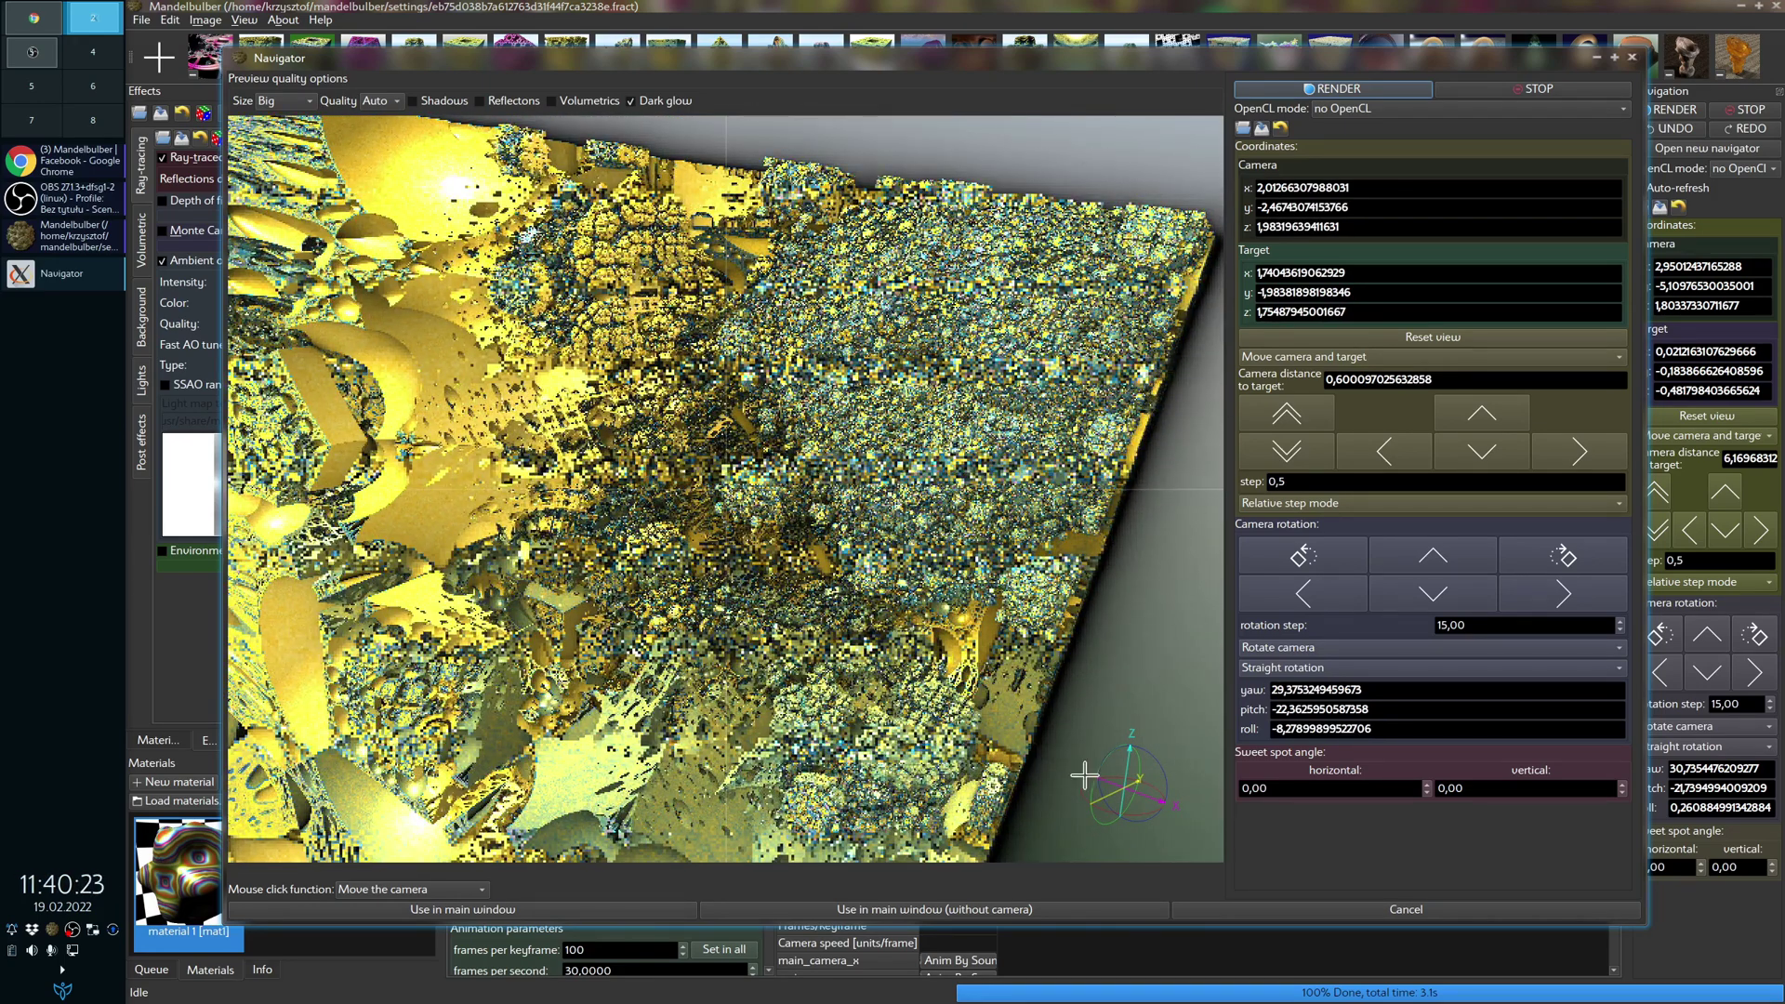
{"action": "left_click", "coordinate": [781, 405]}
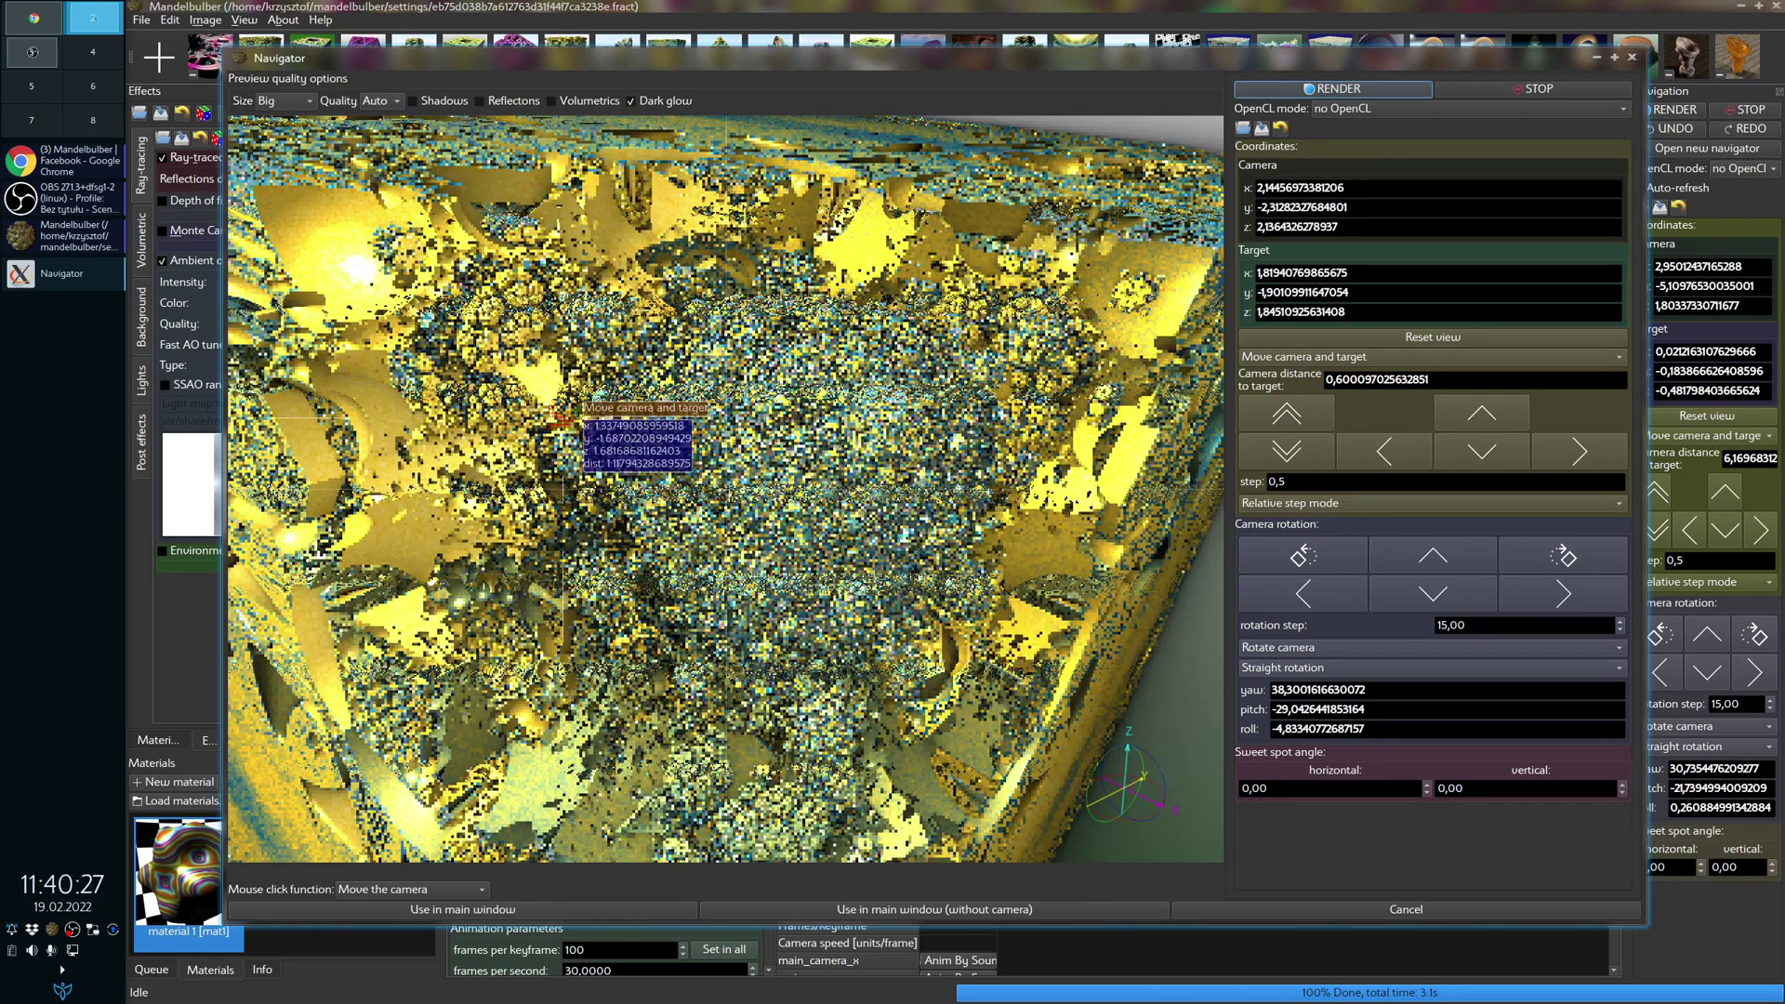
{"action": "left_click", "coordinate": [561, 418]}
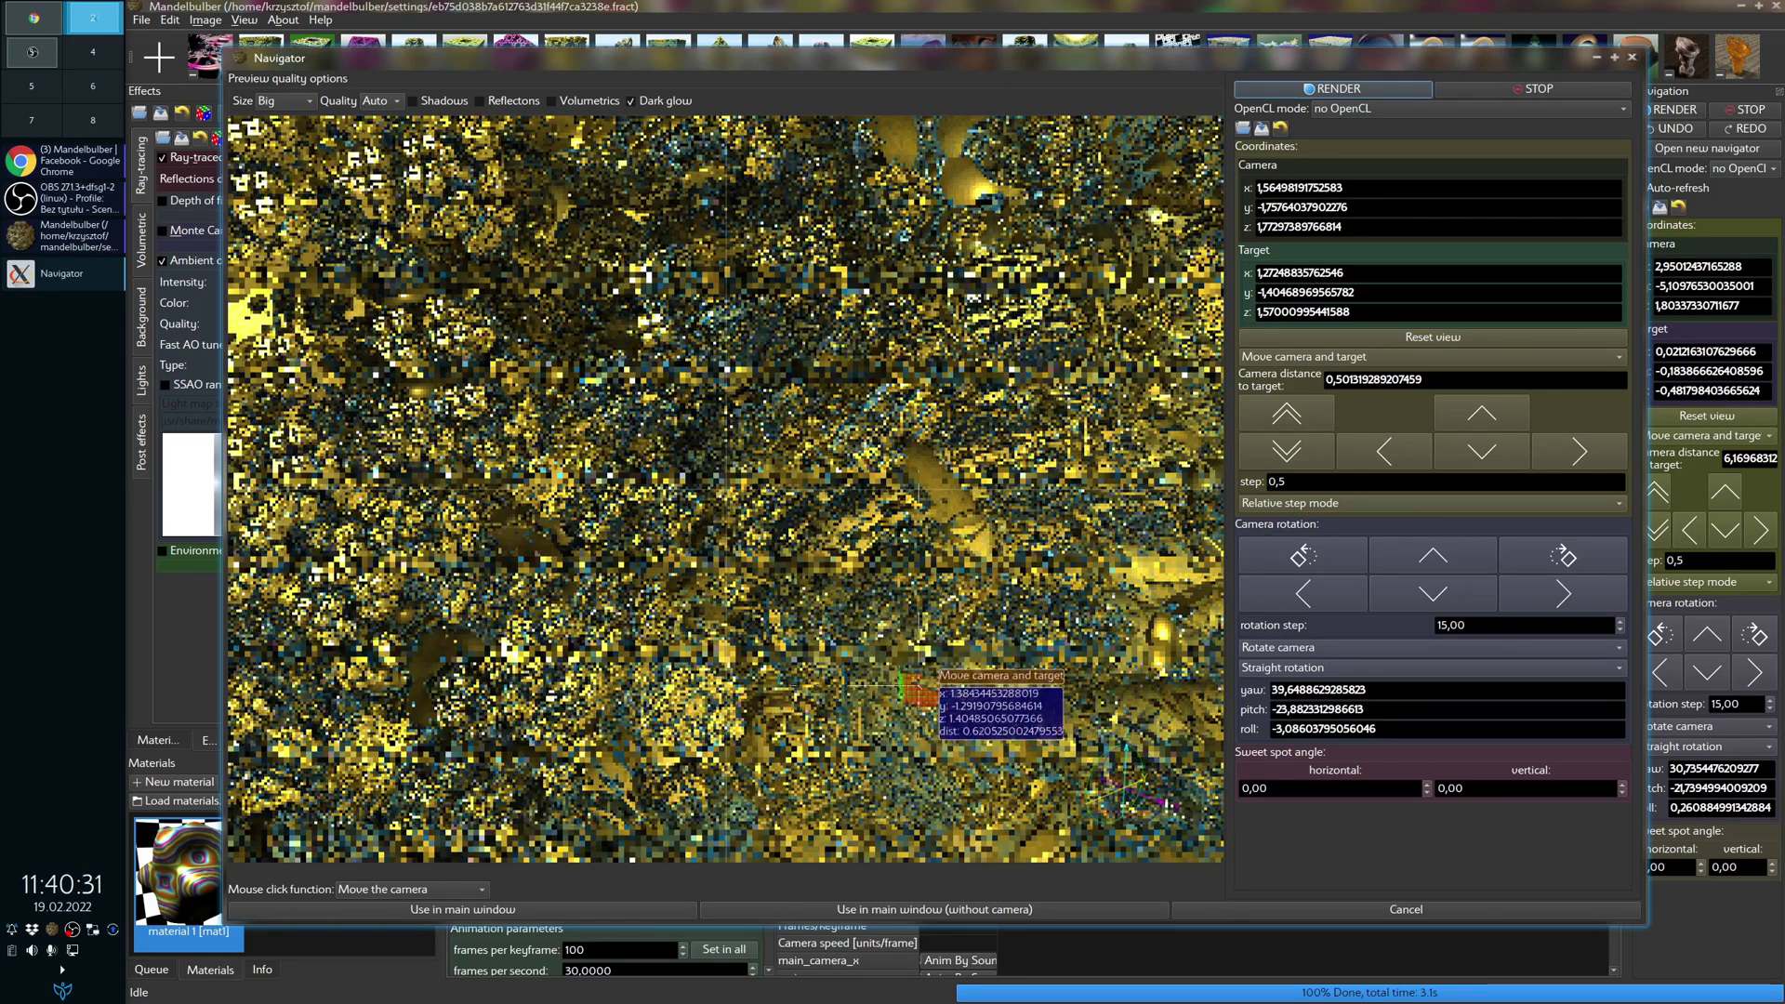
Step: Fly the camera further into the cube's clusters and close the navigator without applying the view
{"action": "left_click", "coordinate": [874, 518]}
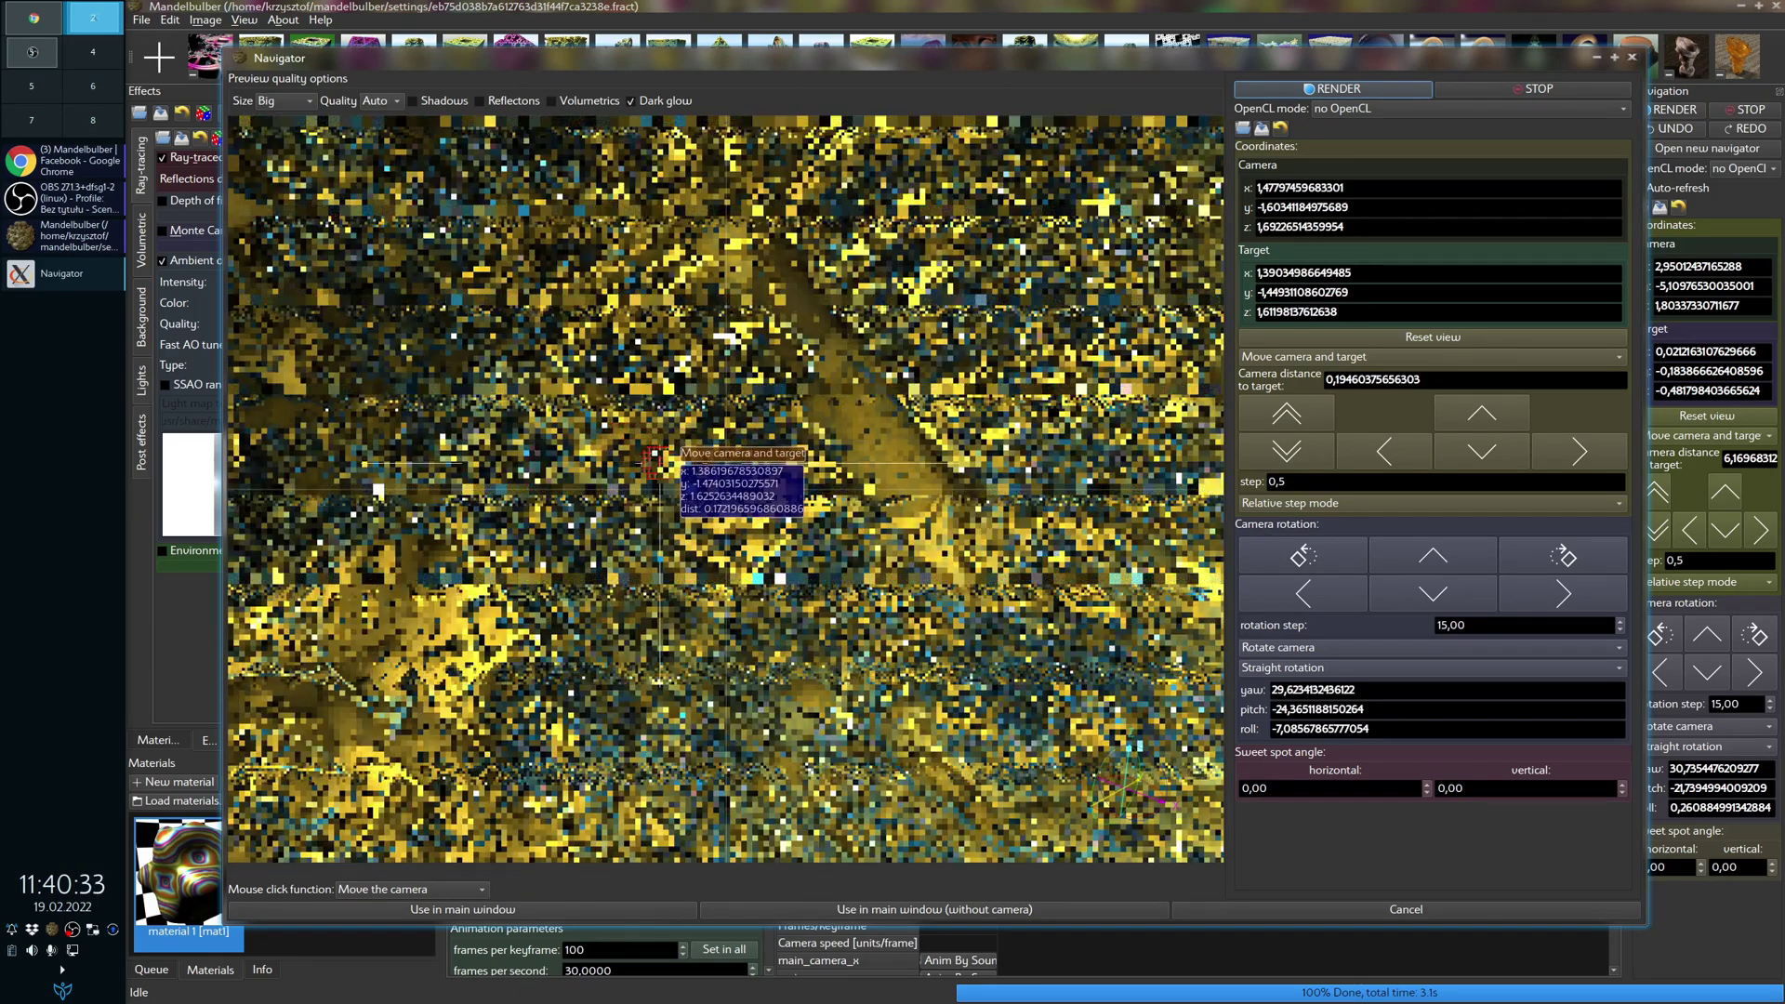
{"action": "left_click", "coordinate": [656, 459]}
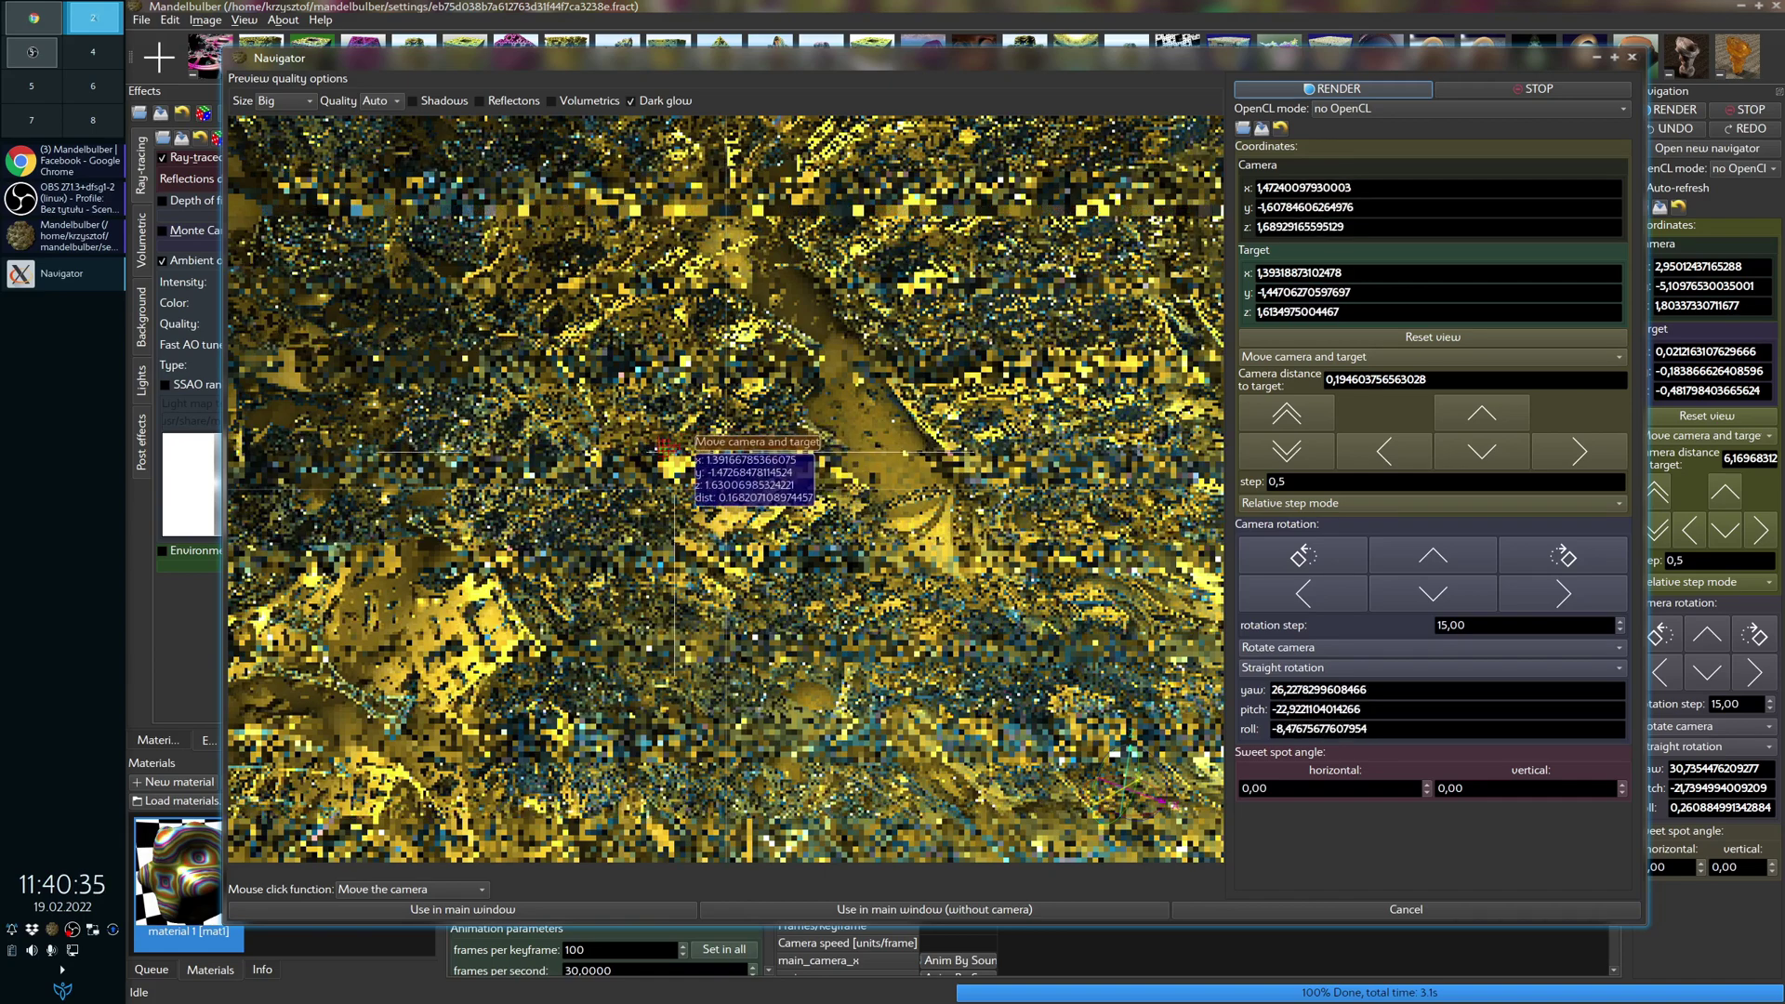
{"action": "right_click_drag", "start_coordinate": [672, 452], "coordinate": [662, 506]}
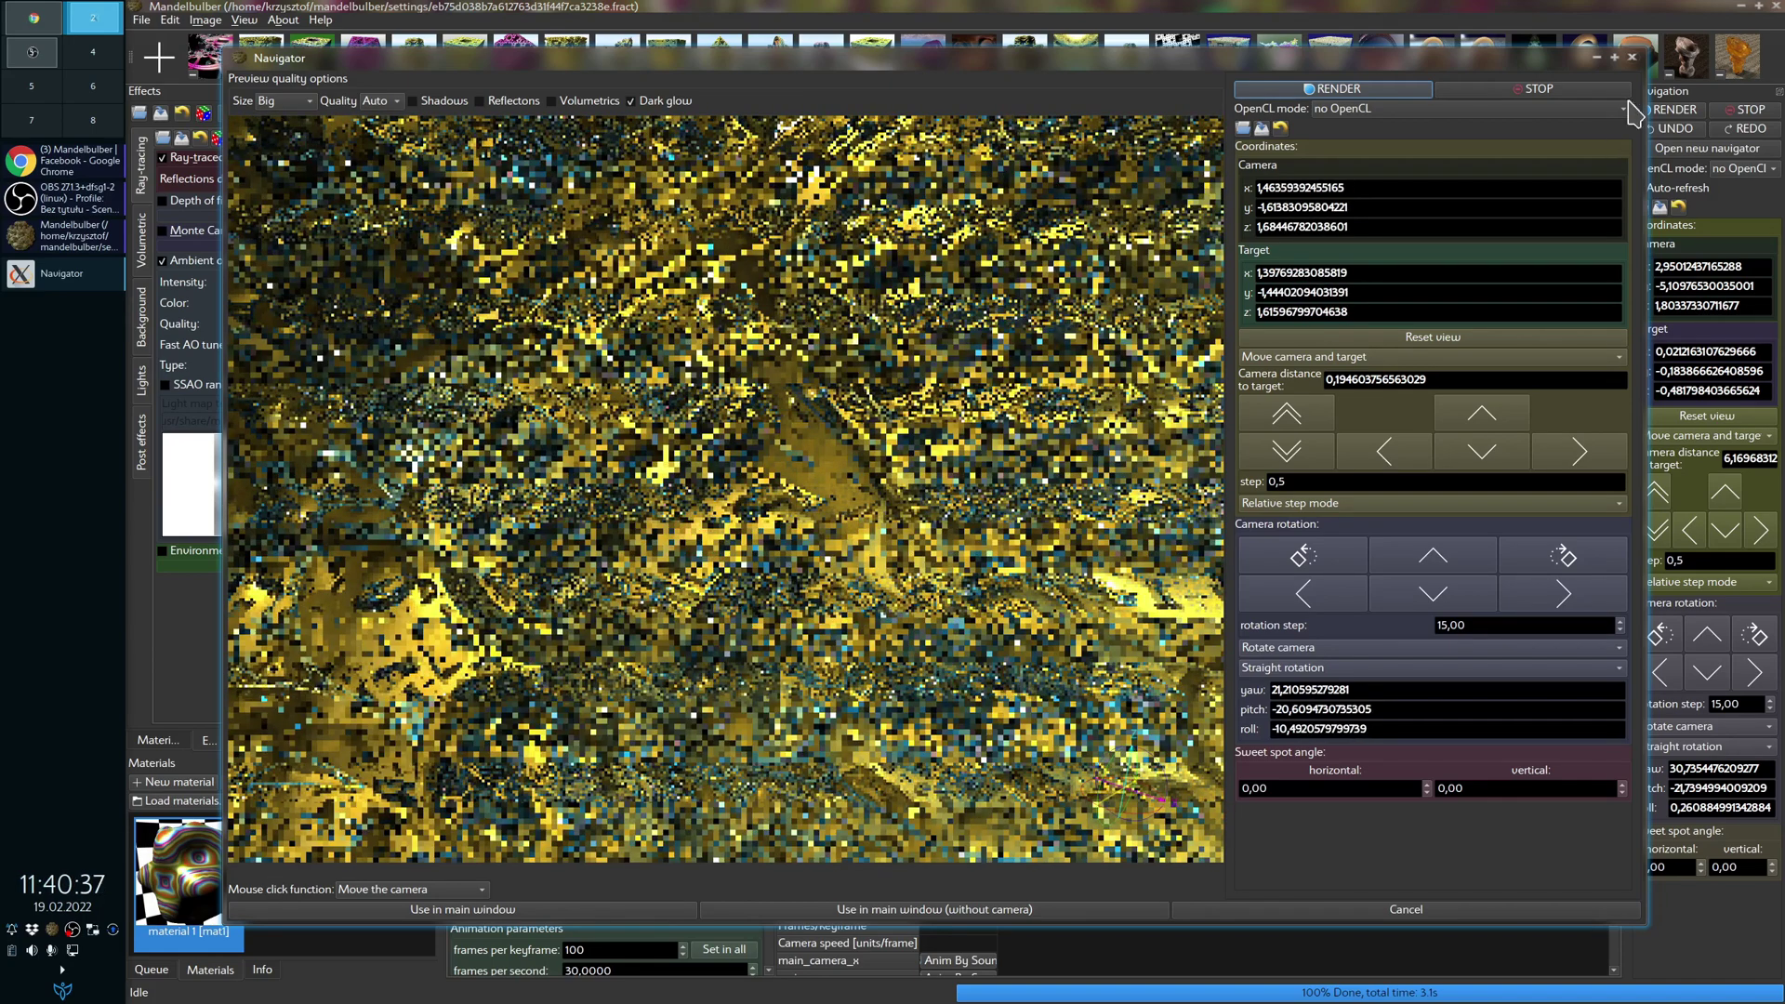
{"action": "left_click", "coordinate": [1632, 56]}
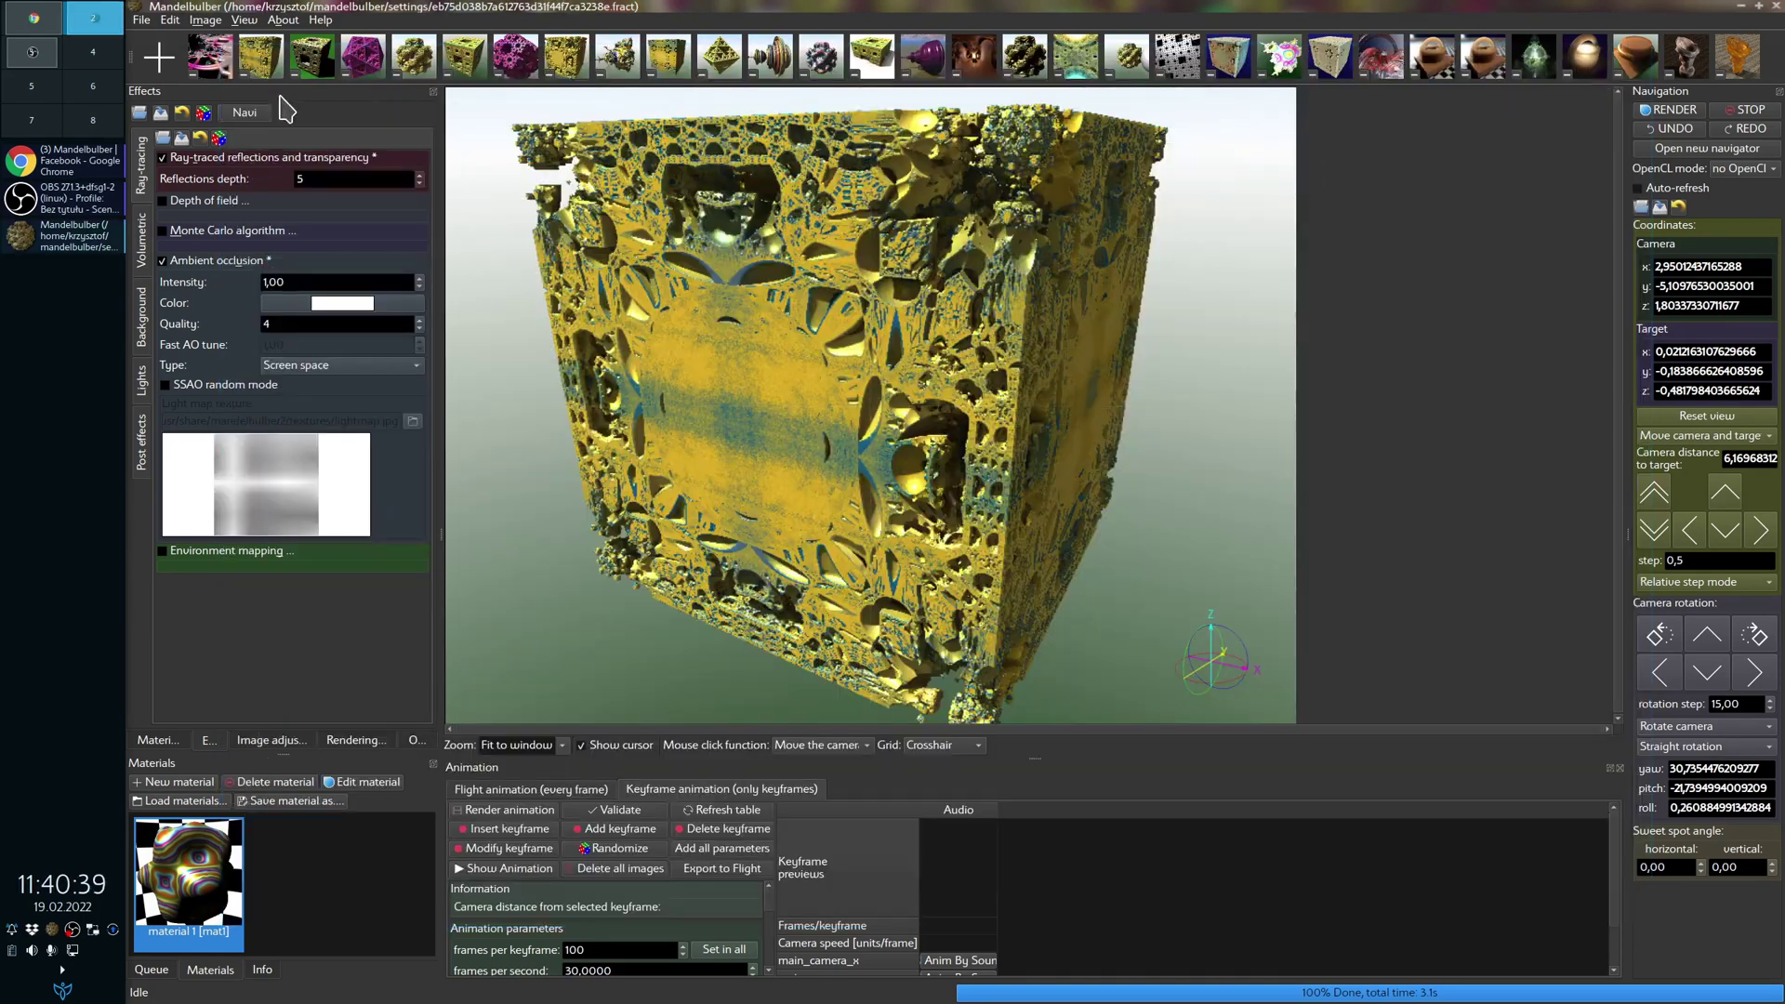
Step: Load the mandelbulb_power_9 example and, in a new navigator without OpenCL, fly the camera close to the bulb's ridged surface
{"action": "left_click", "coordinate": [421, 67]}
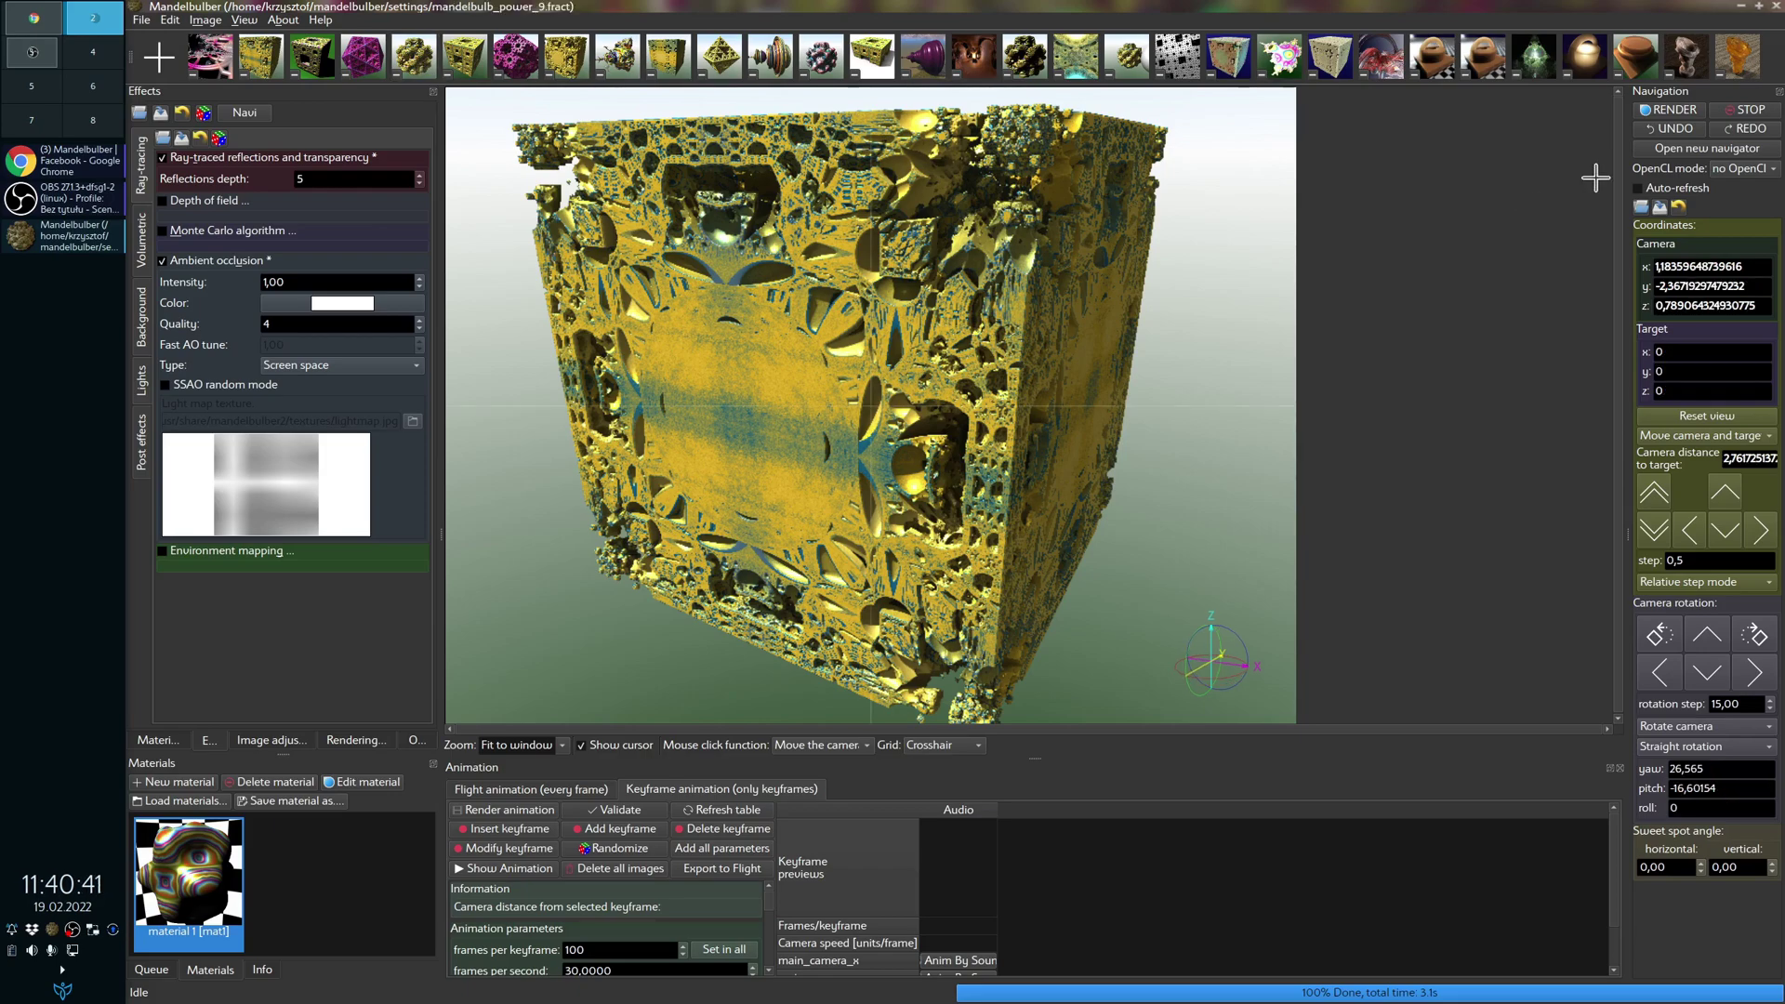
{"action": "left_click", "coordinate": [1674, 151]}
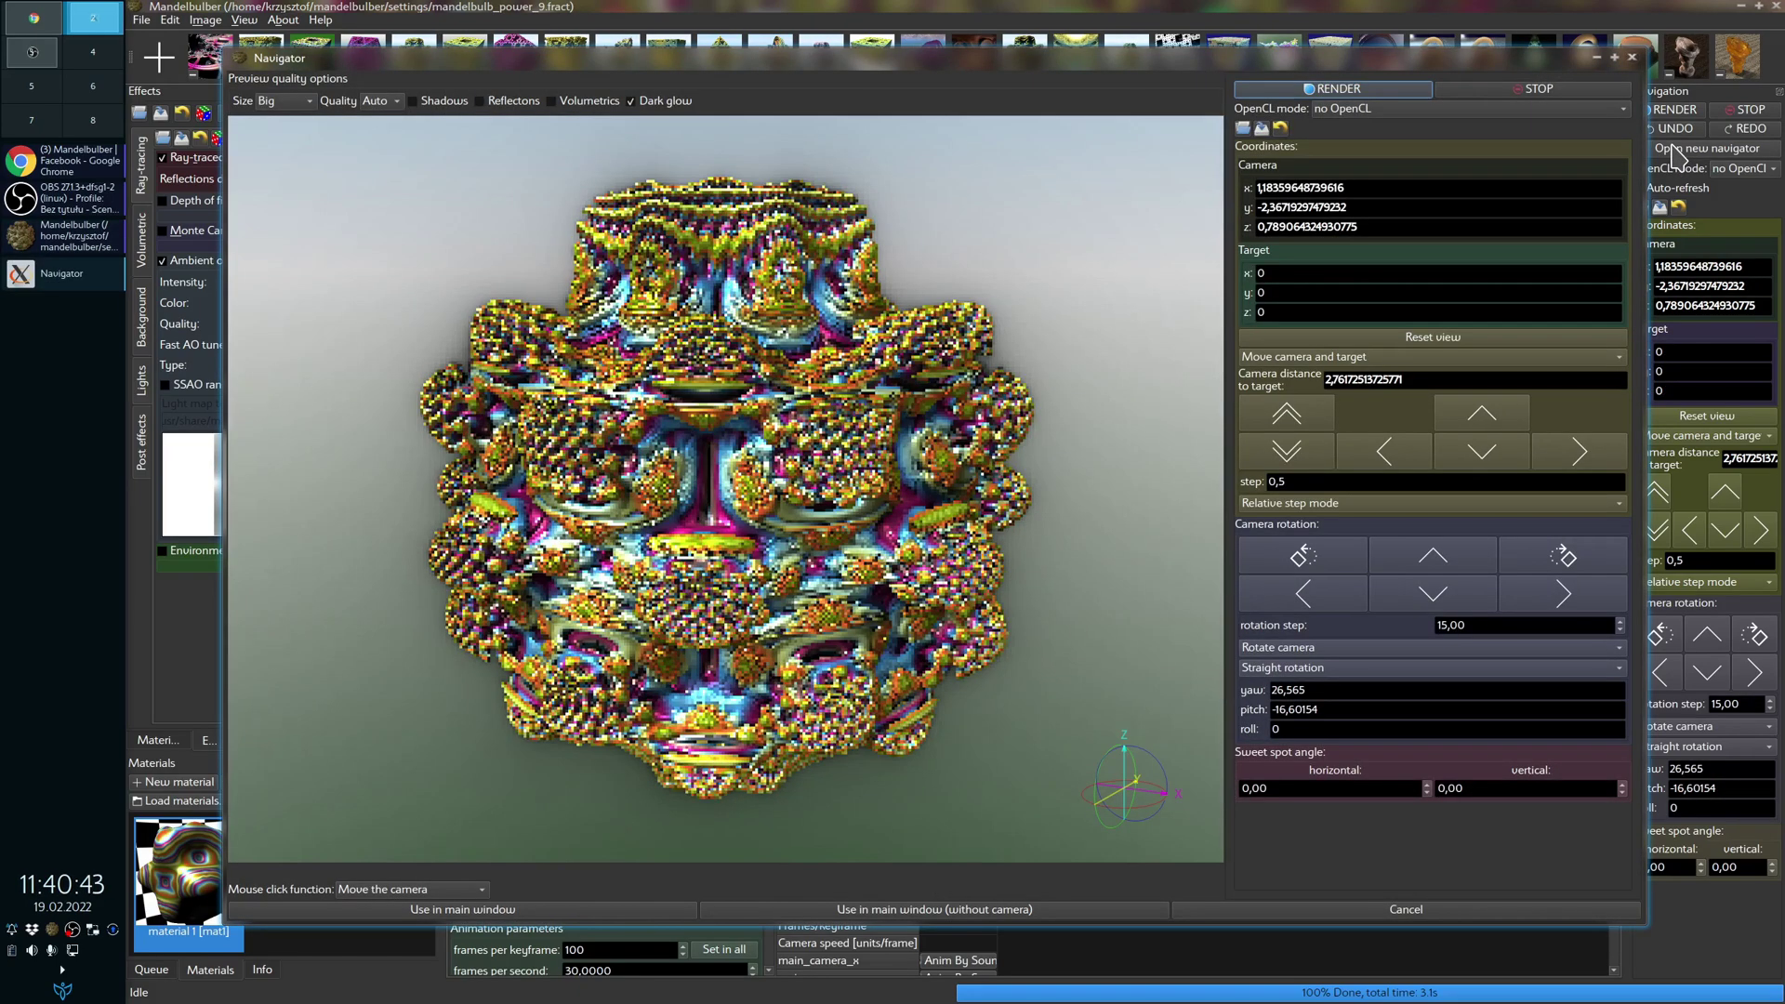
{"action": "left_click", "coordinate": [671, 438]}
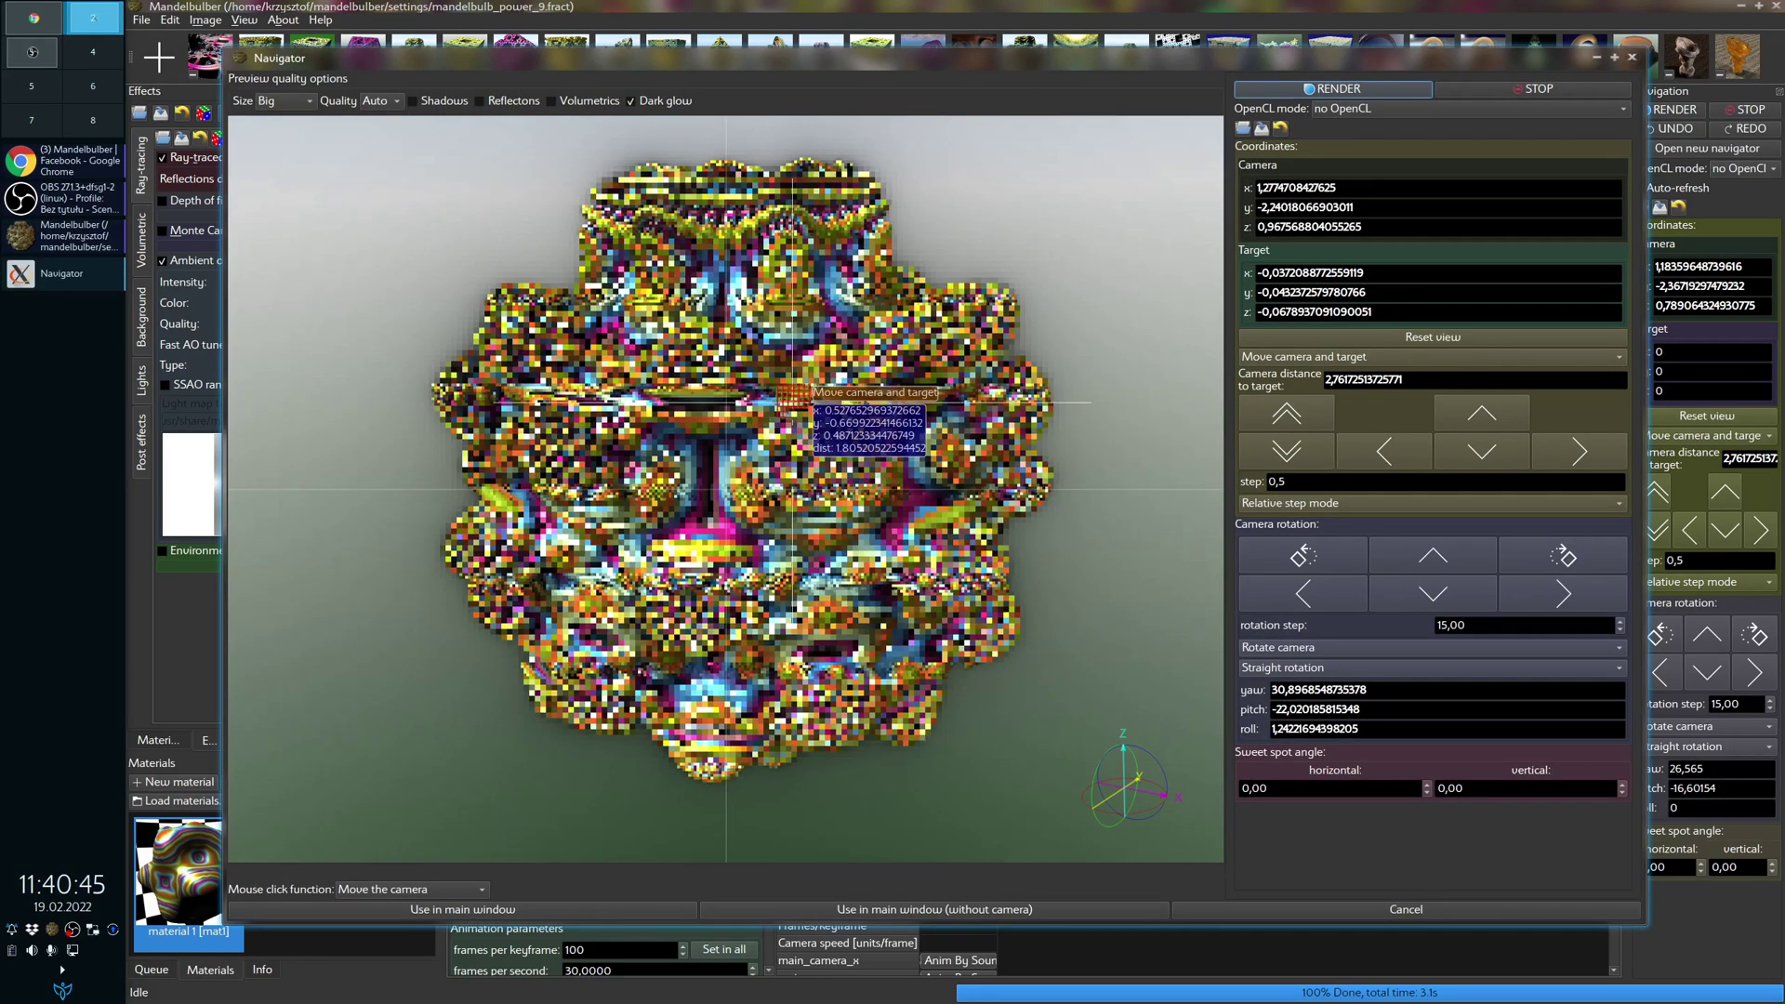
{"action": "left_click", "coordinate": [787, 426]}
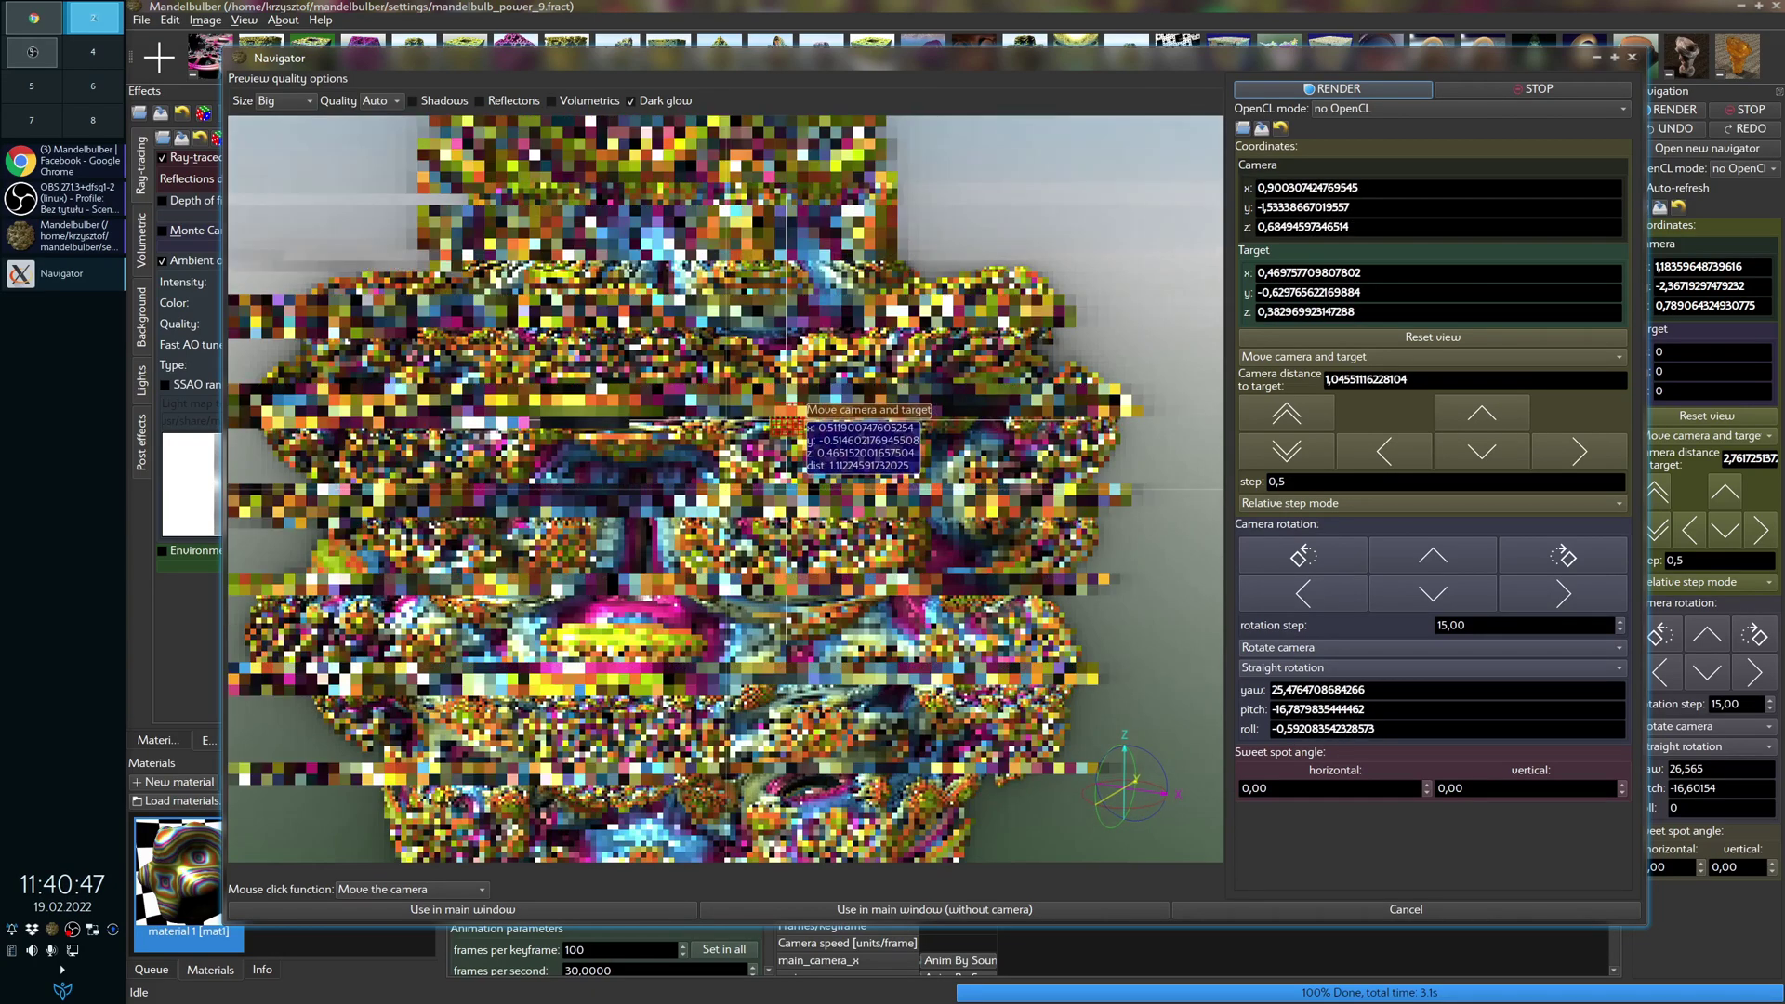
{"action": "left_click", "coordinate": [793, 426]}
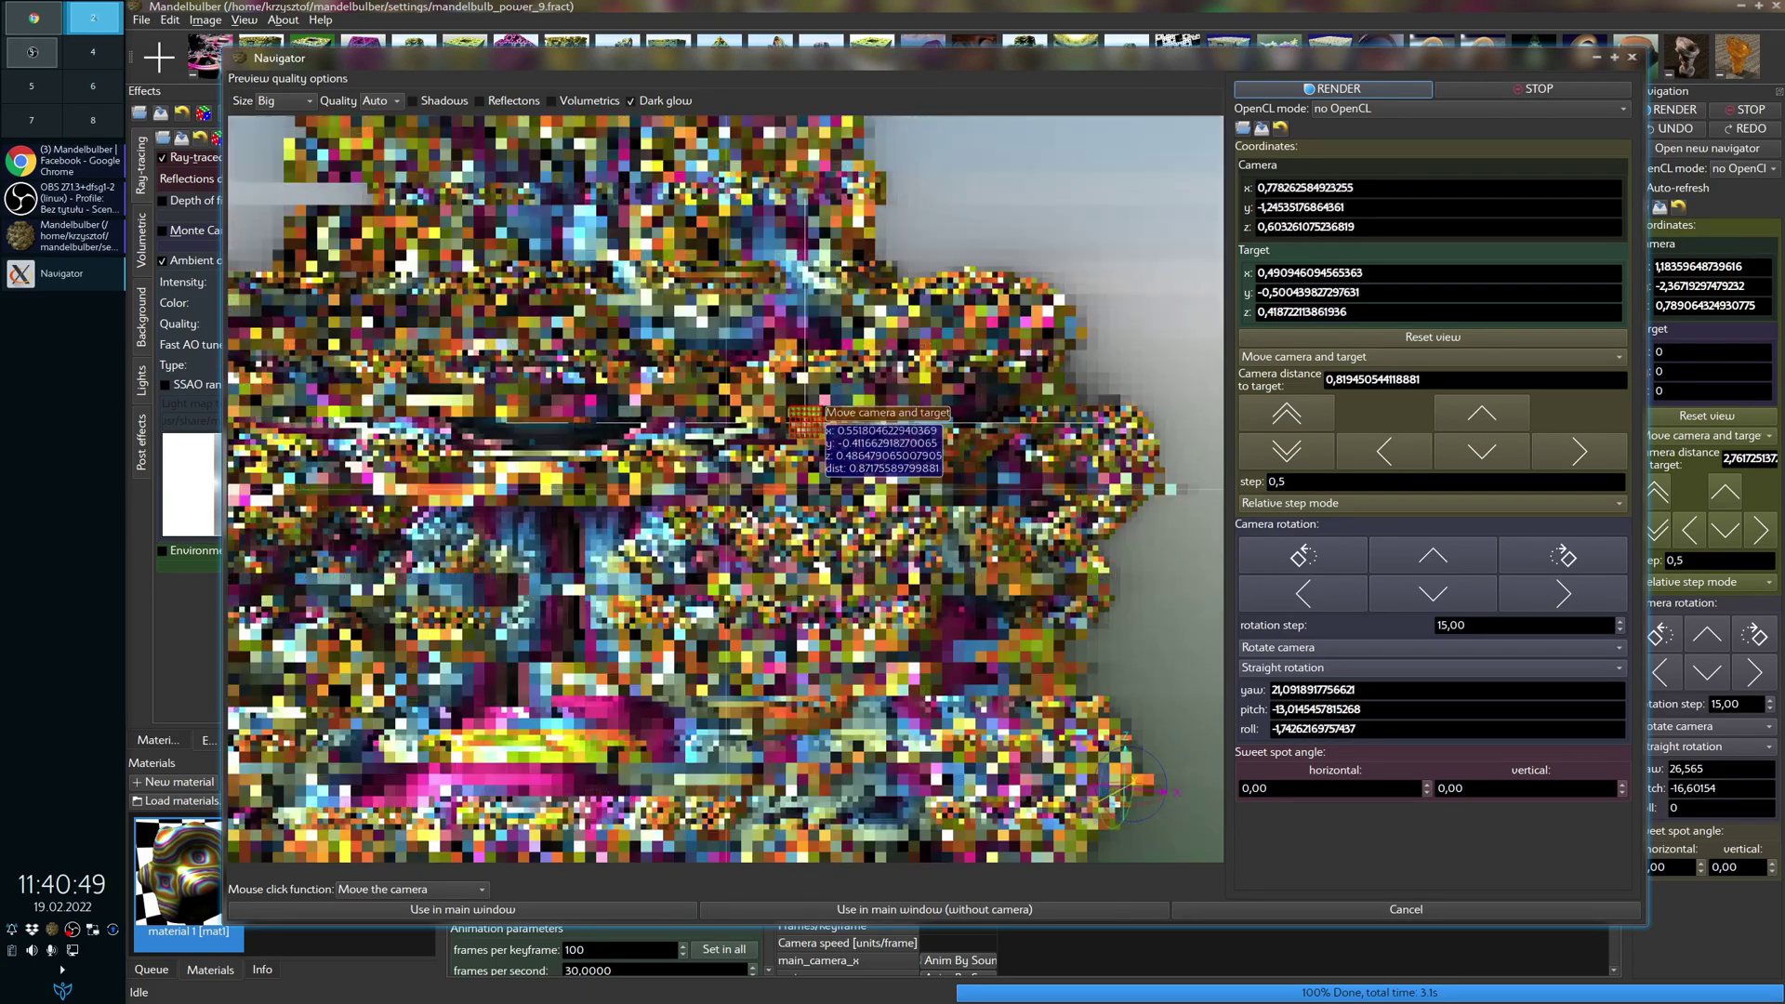
{"action": "left_click_drag", "start_coordinate": [802, 435], "coordinate": [720, 536]}
{"action": "right_click_drag", "start_coordinate": [720, 536], "coordinate": [786, 449]}
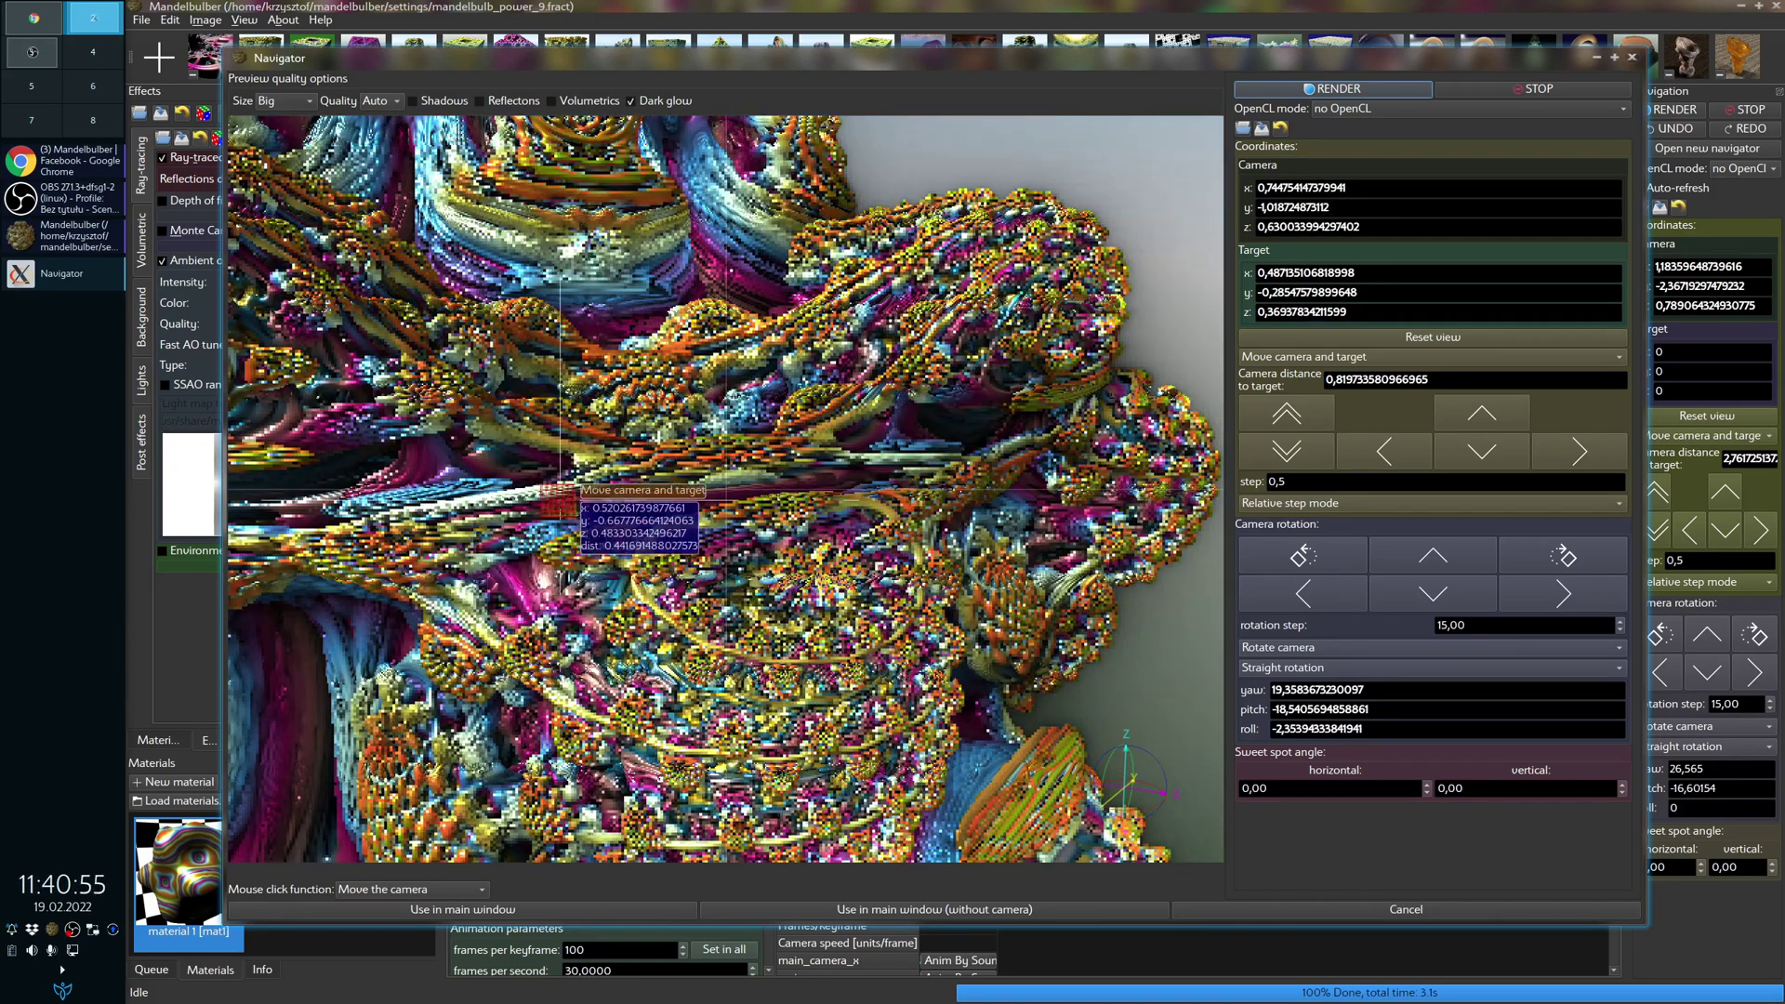
{"action": "left_click", "coordinate": [791, 277]}
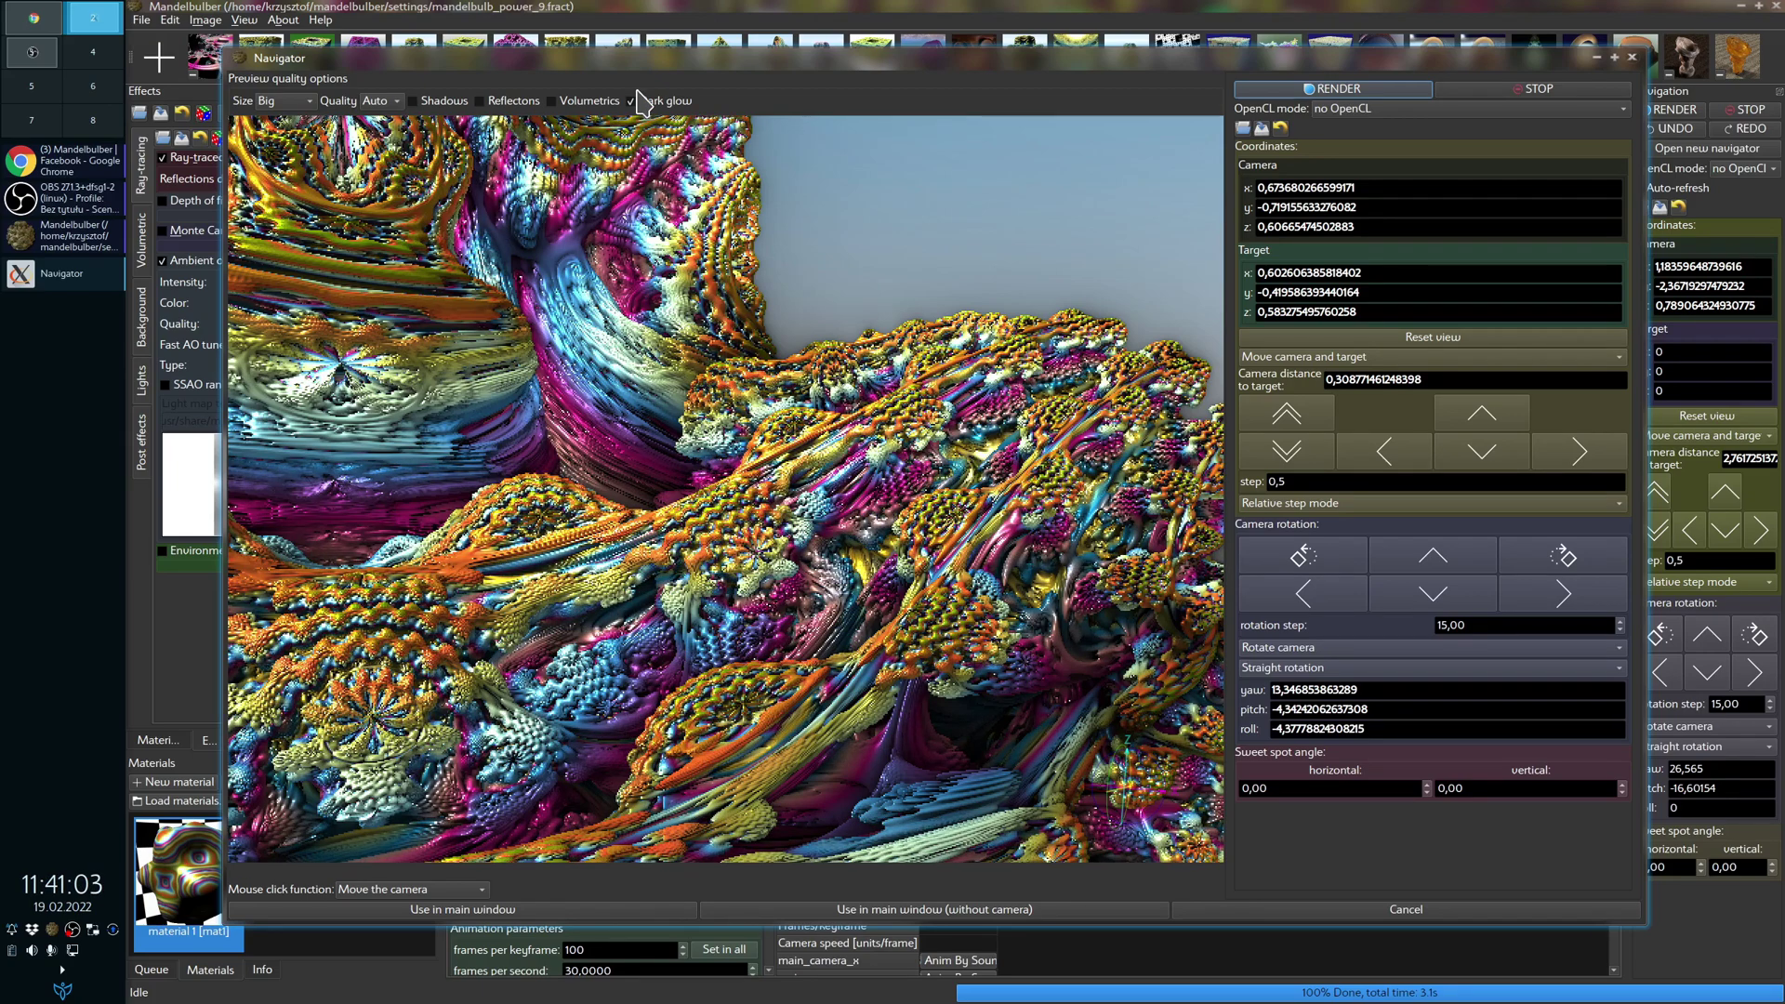
Step: Switch dark glow off and back on while turning the camera slightly over the bulb's ridges
{"action": "left_click_drag", "start_coordinate": [713, 538], "coordinate": [719, 521]}
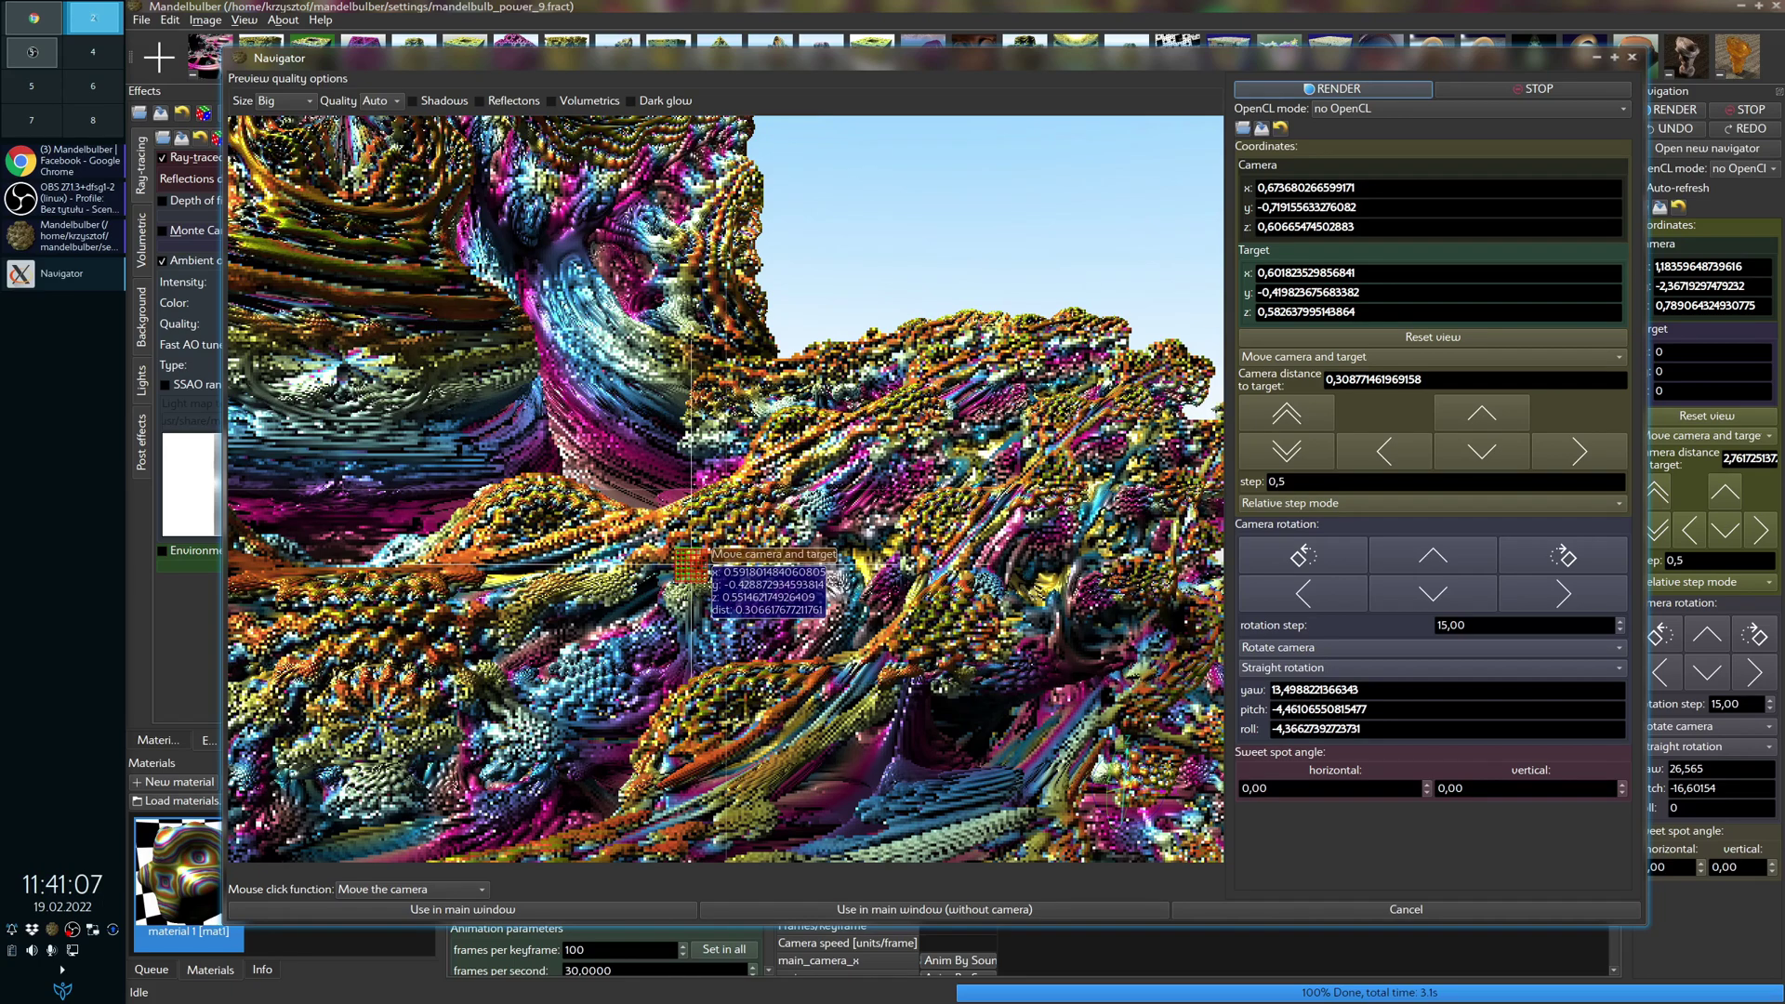
{"action": "left_click_drag", "start_coordinate": [691, 564], "coordinate": [698, 561]}
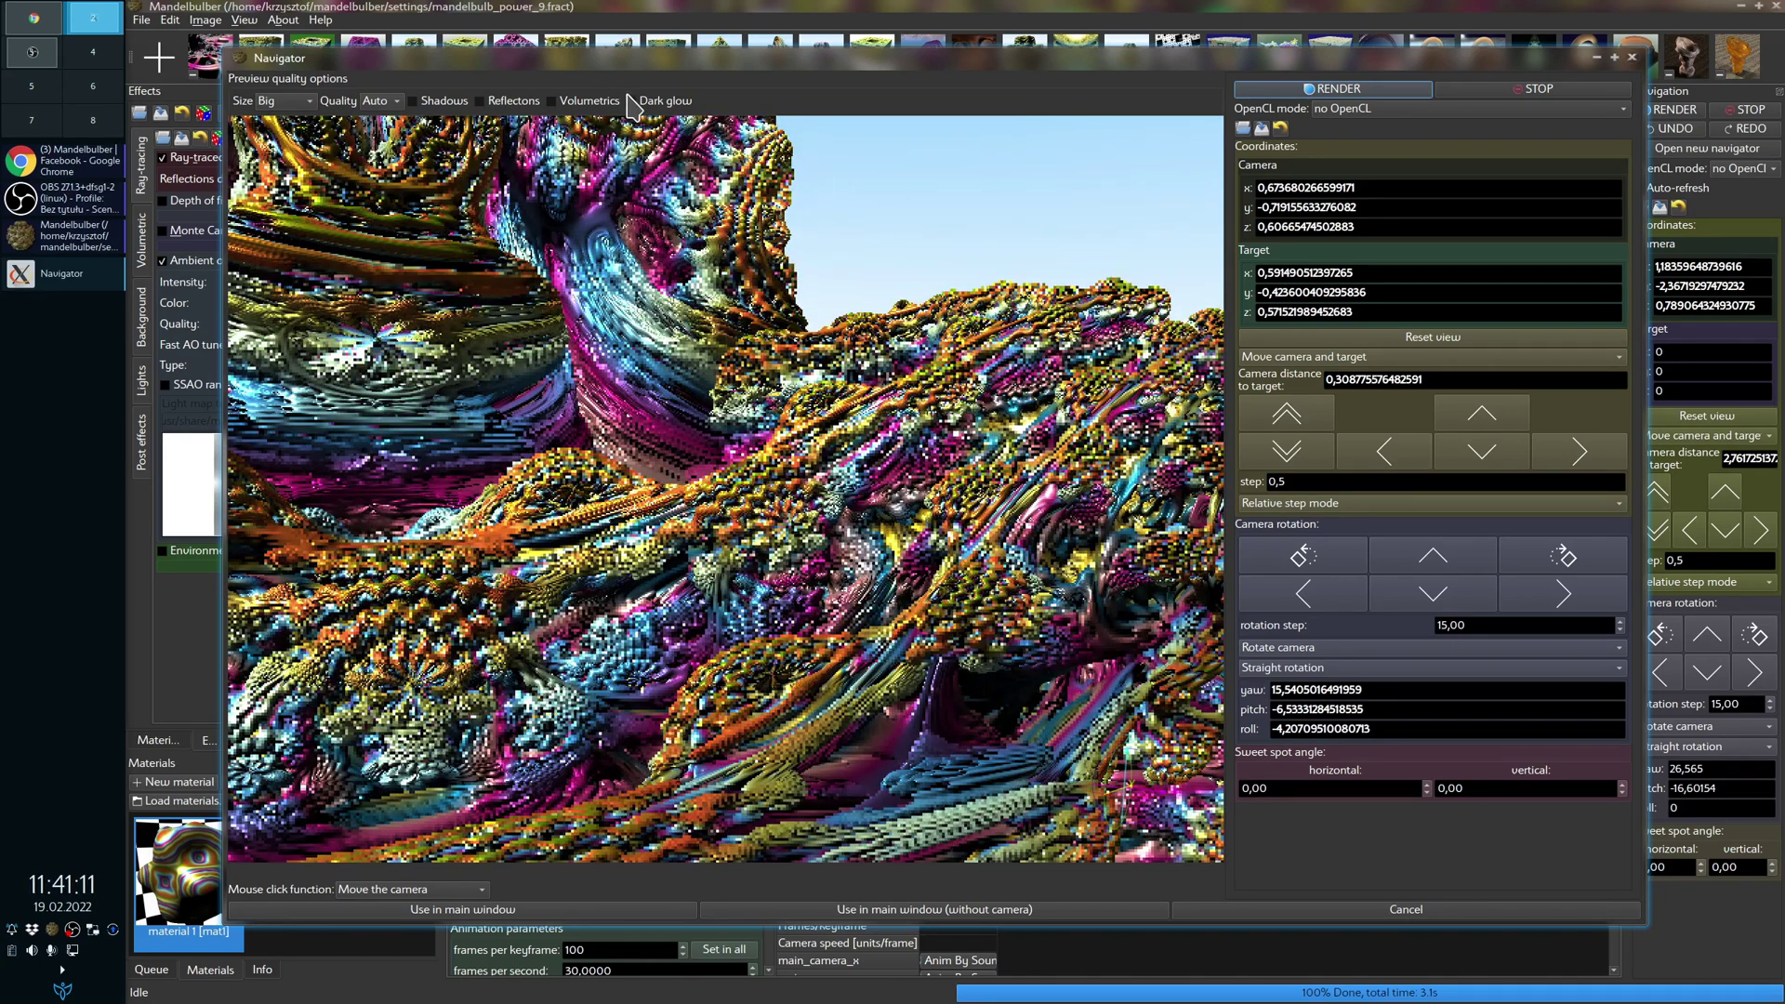
{"action": "left_click_drag", "start_coordinate": [791, 555], "coordinate": [730, 547]}
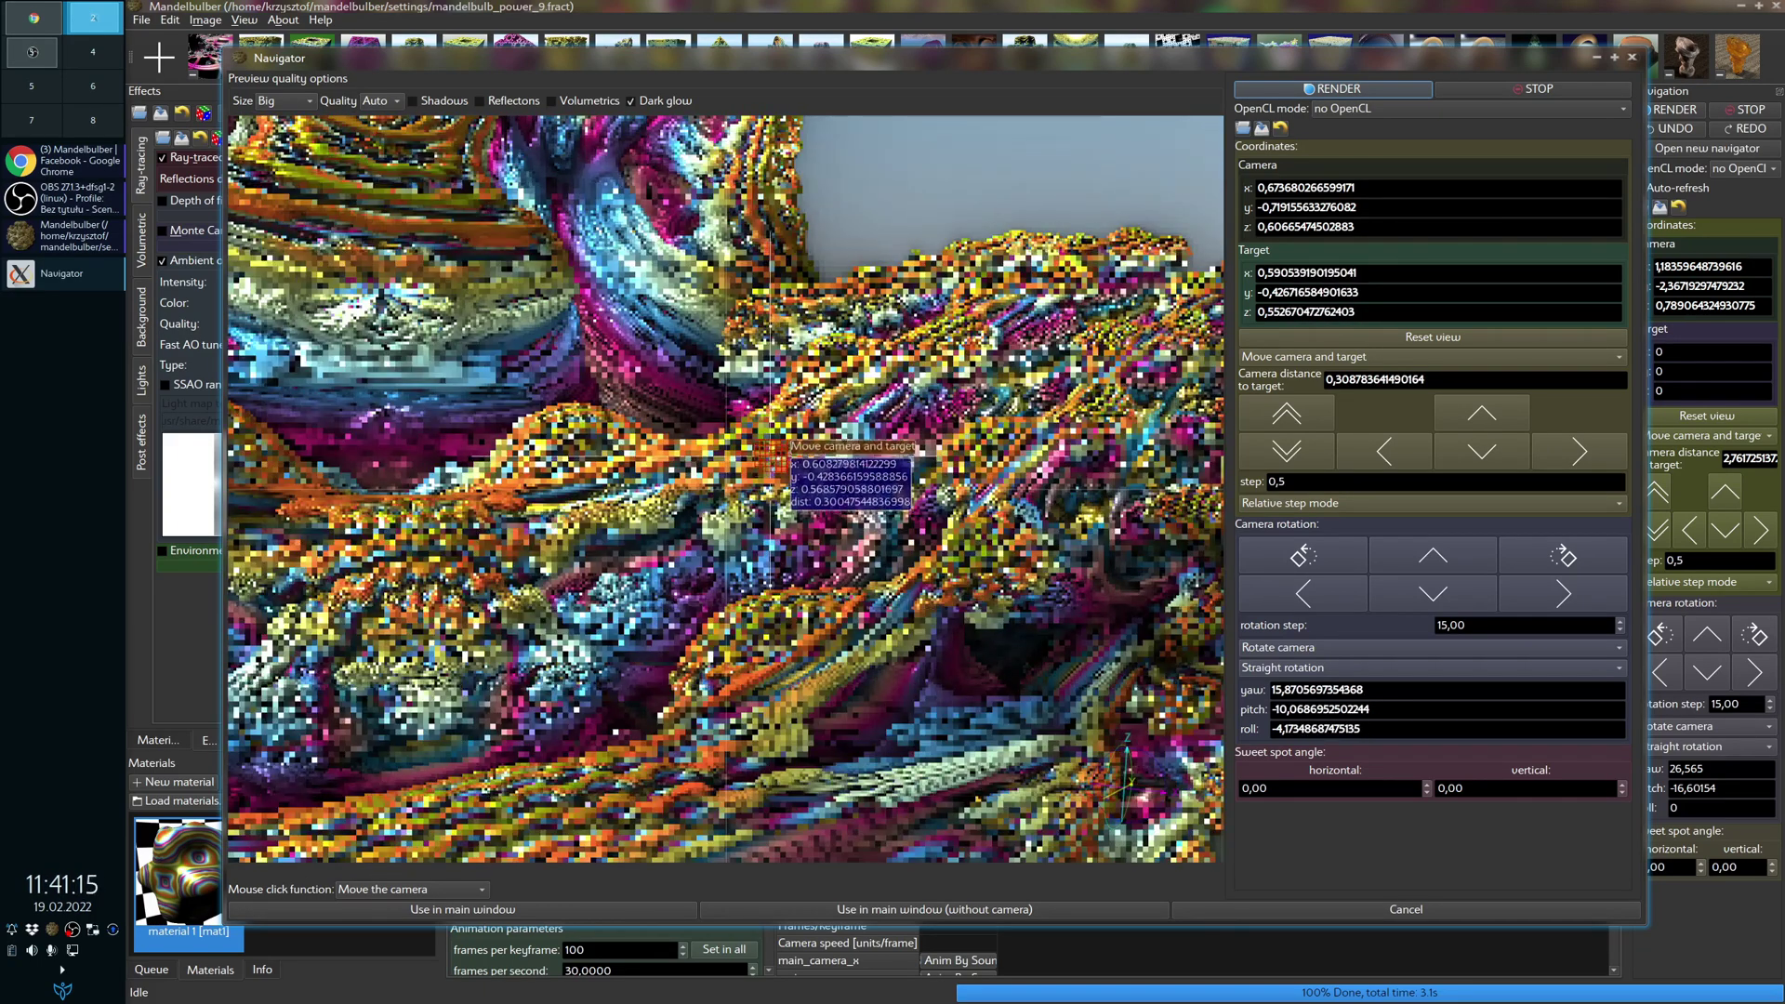
Step: Set the navigator's OpenCL mode to full and reframe the camera on the bulb's ridges
{"action": "left_click", "coordinate": [1403, 109]}
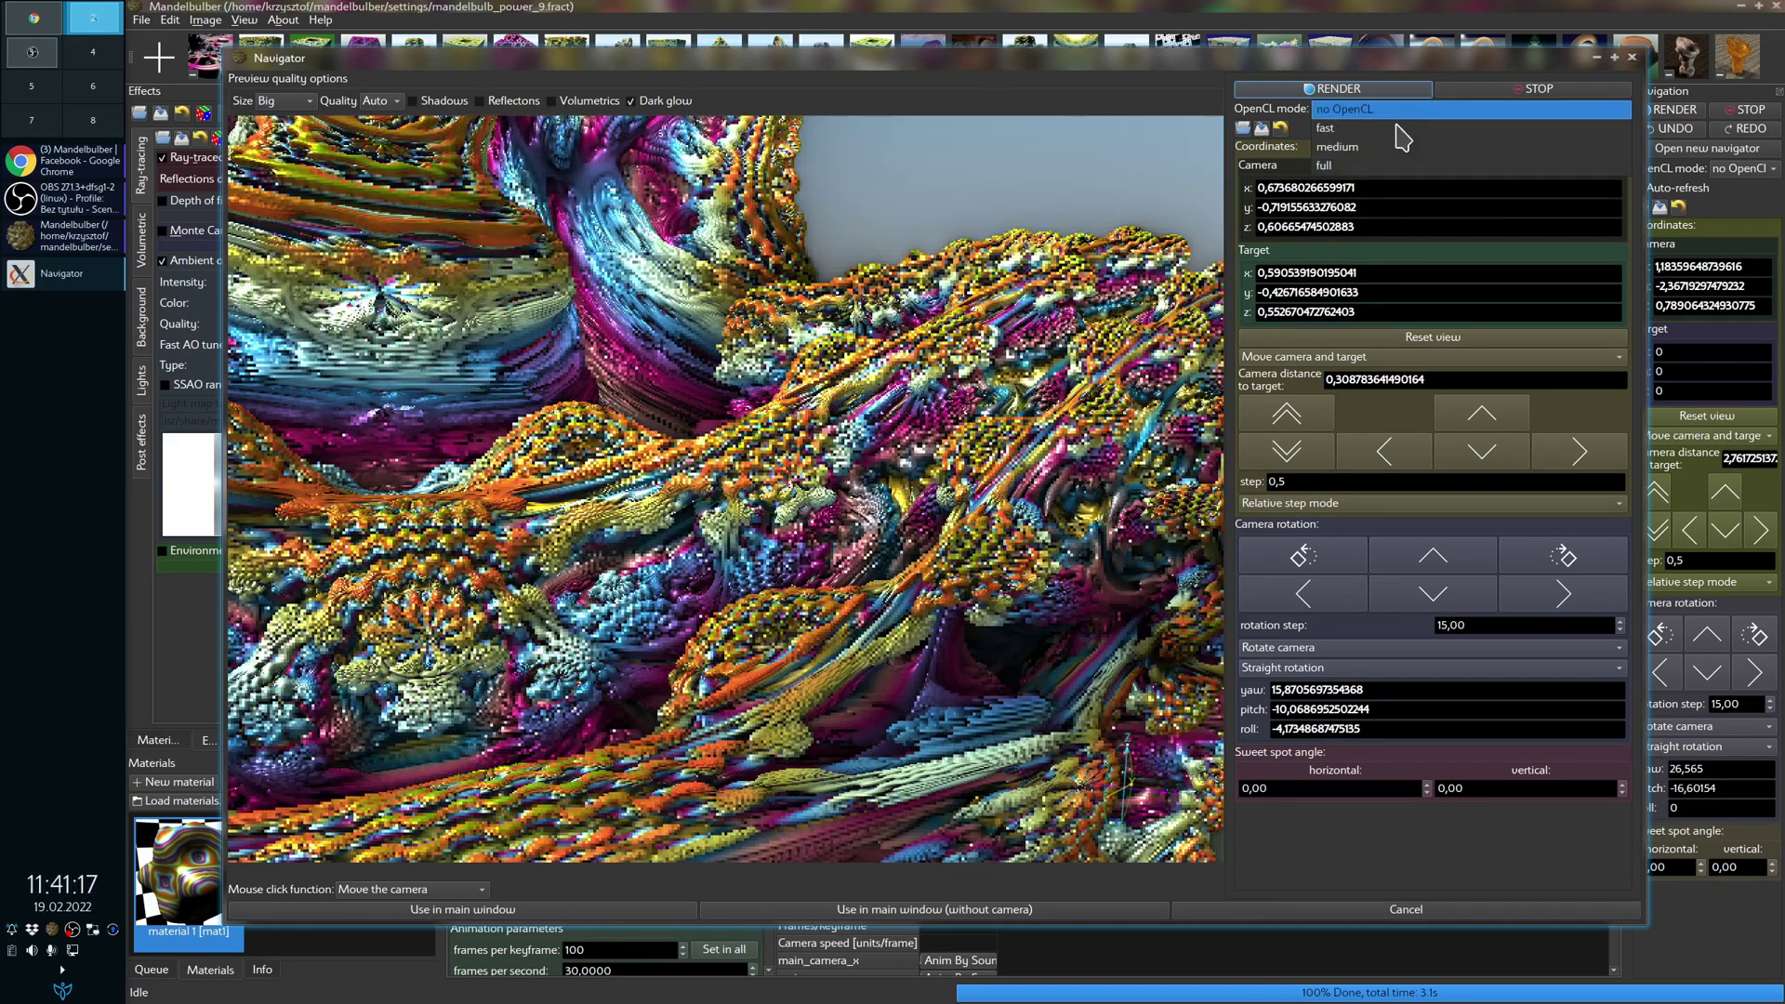
{"action": "left_click", "coordinate": [1366, 174]}
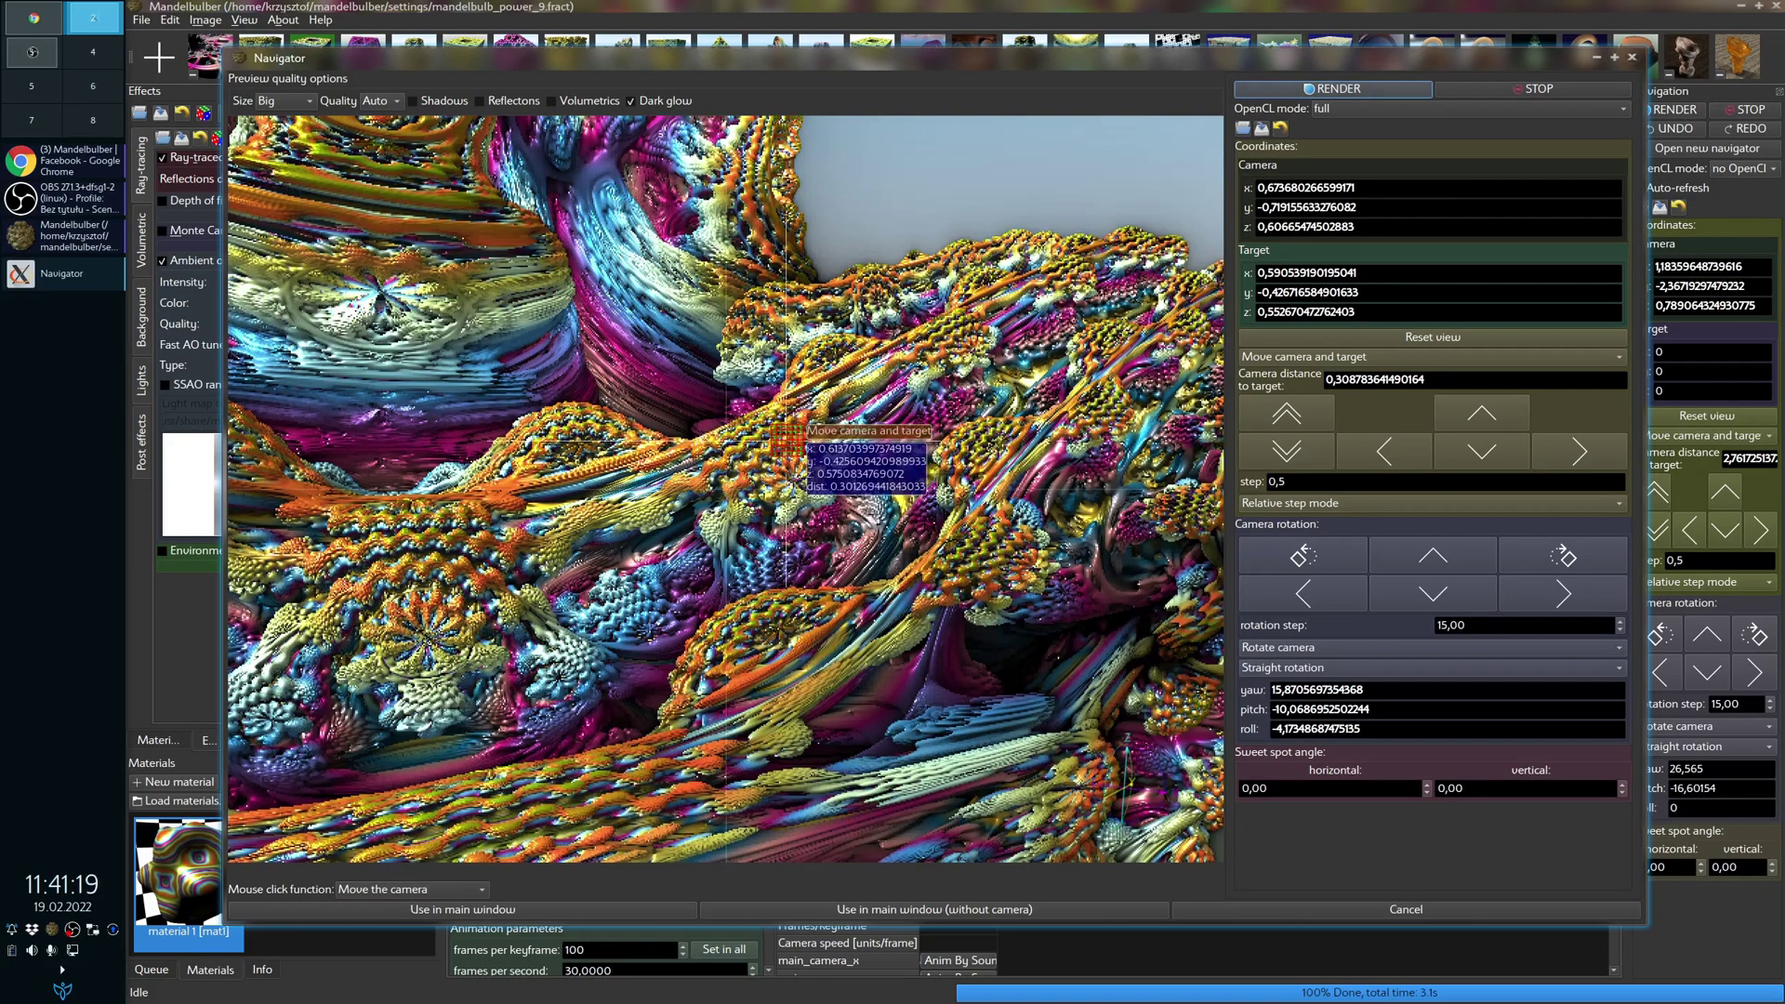
{"action": "left_click_drag", "start_coordinate": [795, 453], "coordinate": [727, 497]}
Step: Enable shadows in the preview, adjust the camera angle and use the view in the main window
{"action": "left_click", "coordinate": [415, 102]}
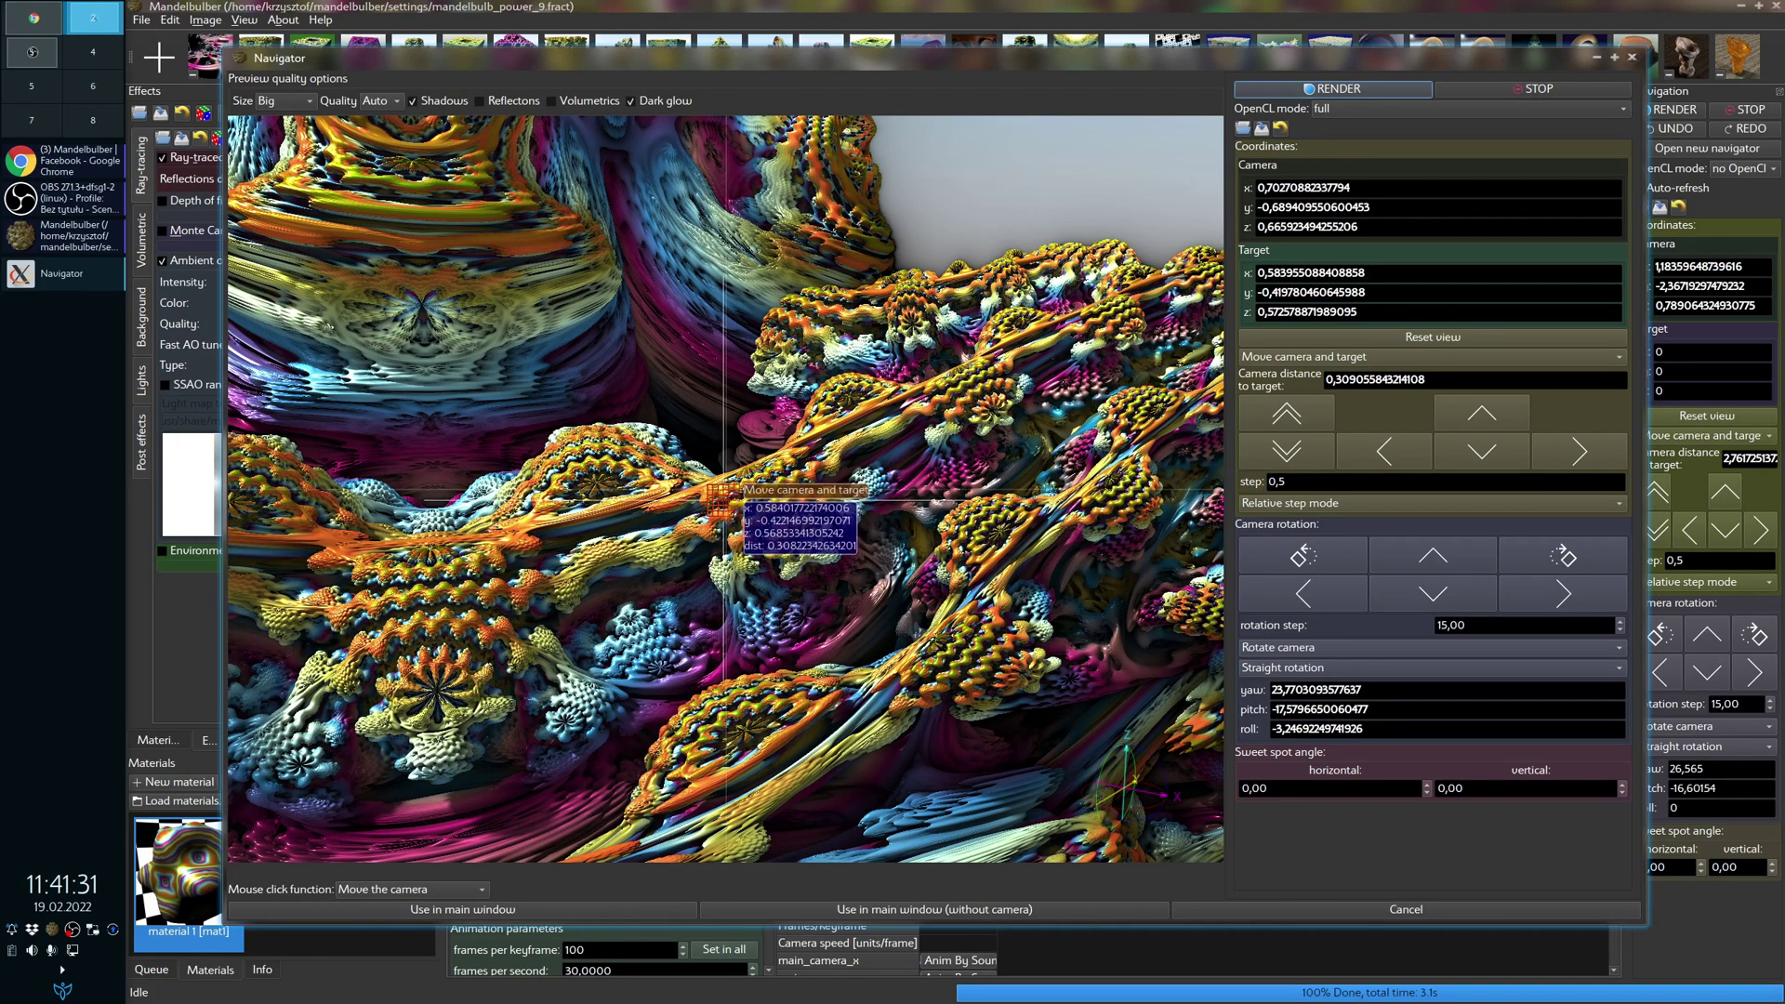
{"action": "left_click_drag", "start_coordinate": [795, 512], "coordinate": [809, 493]}
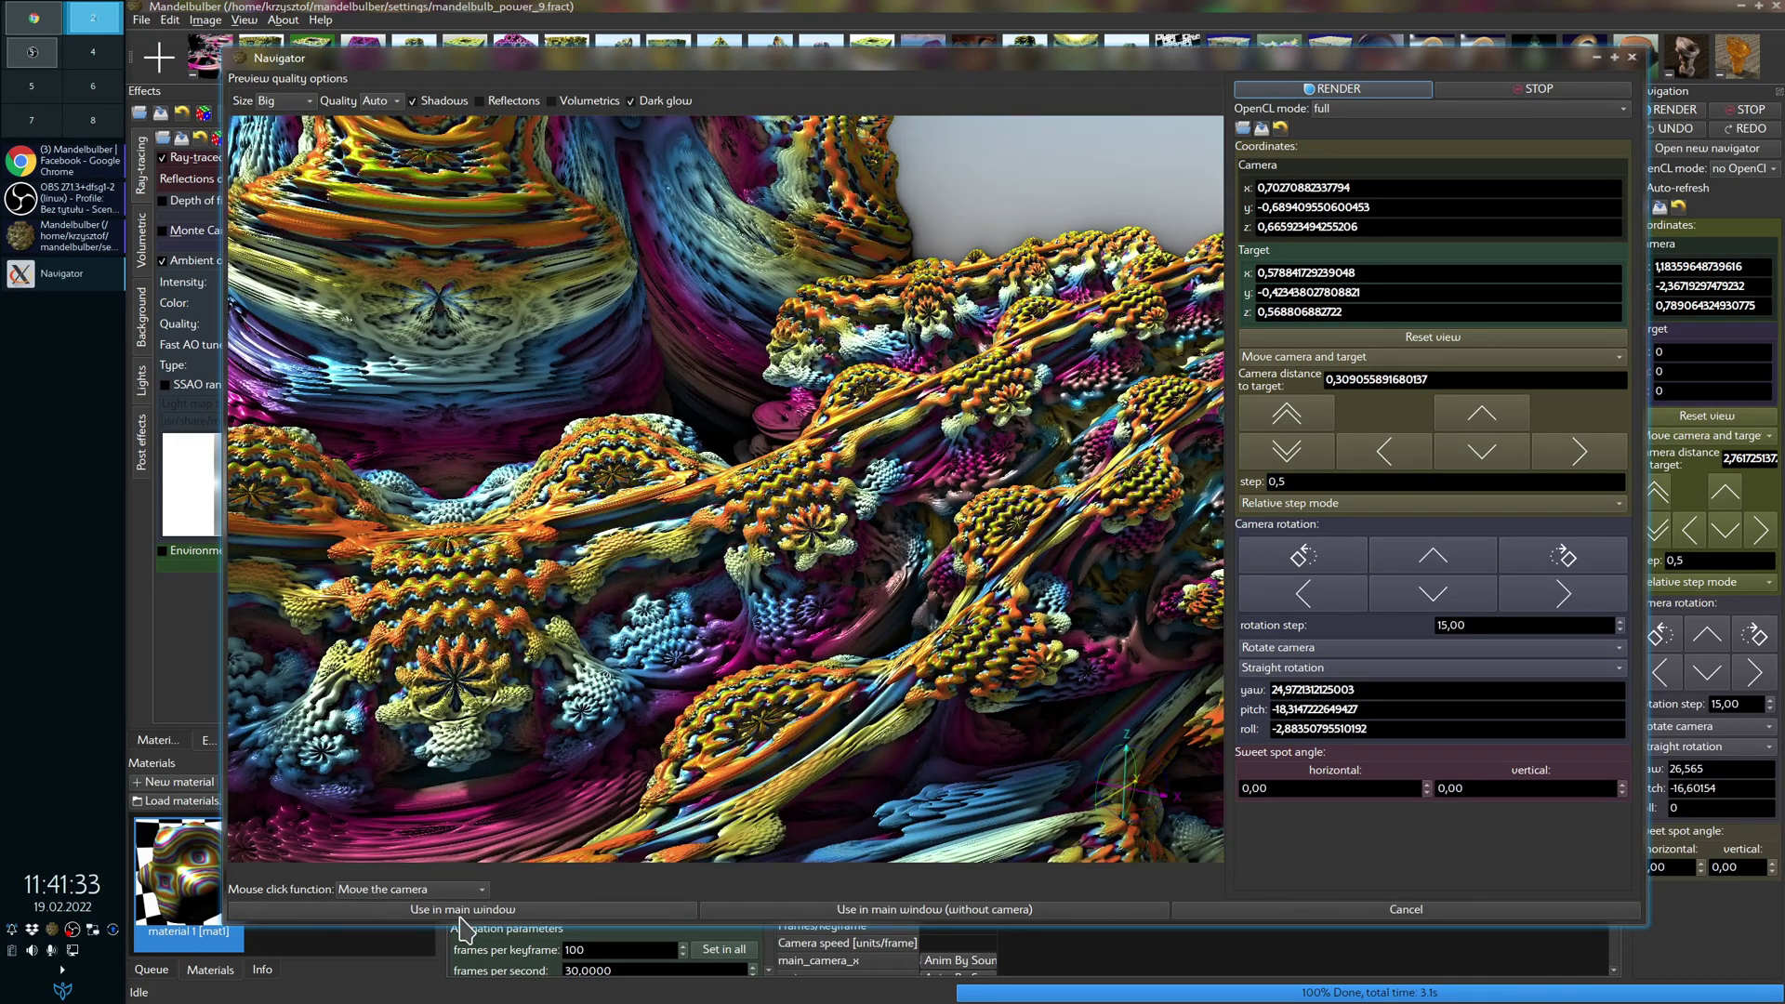
{"action": "left_click", "coordinate": [470, 911]}
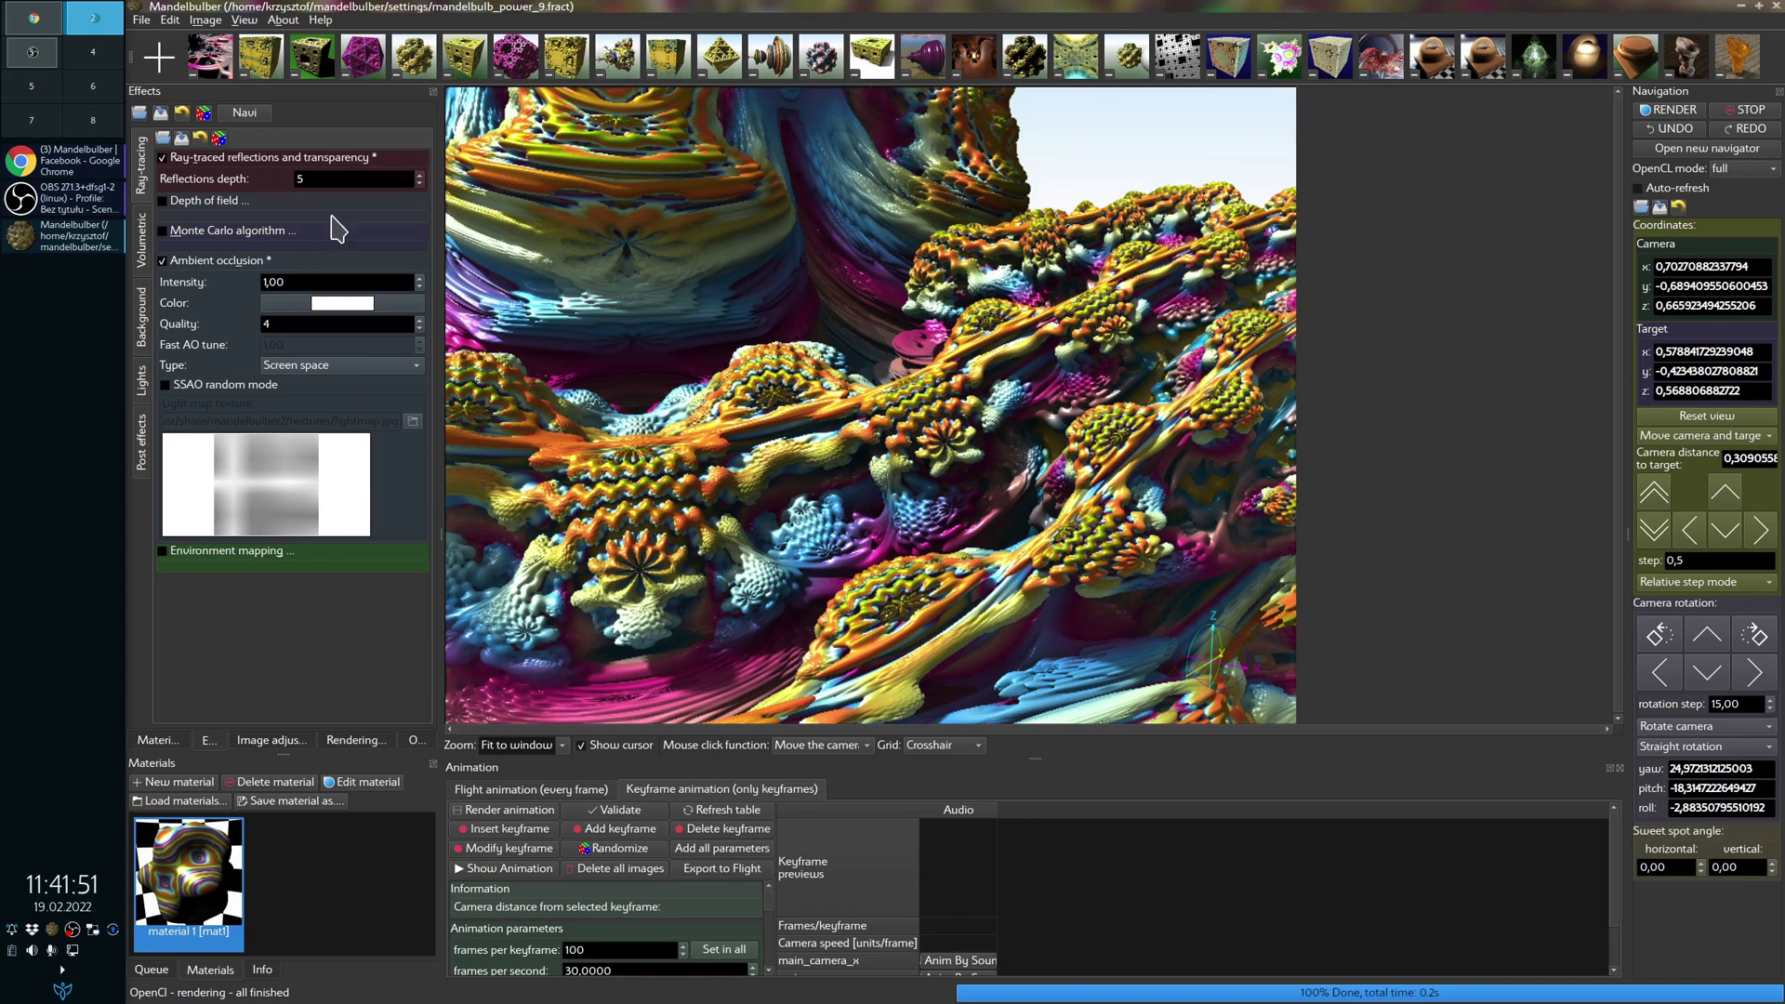
Step: Open the navigator from the material editor and randomize the surface colour gradient of material 1
{"action": "left_click", "coordinate": [151, 744]}
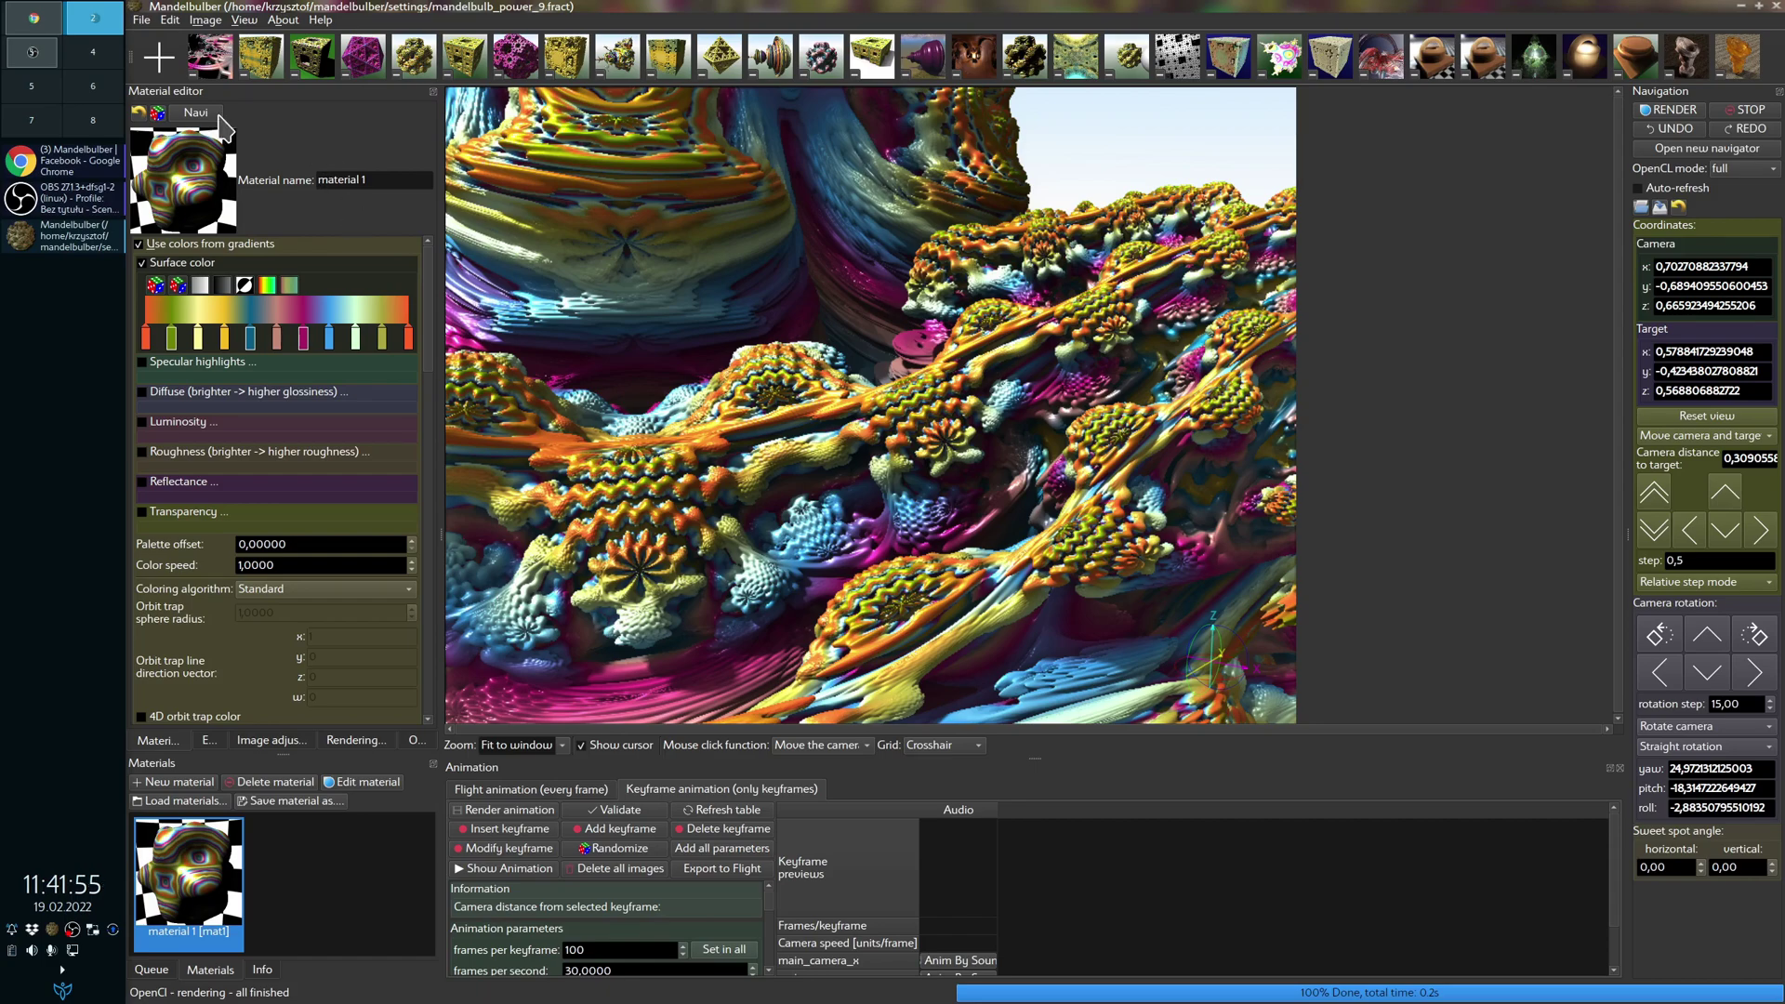
{"action": "left_click", "coordinate": [194, 113]}
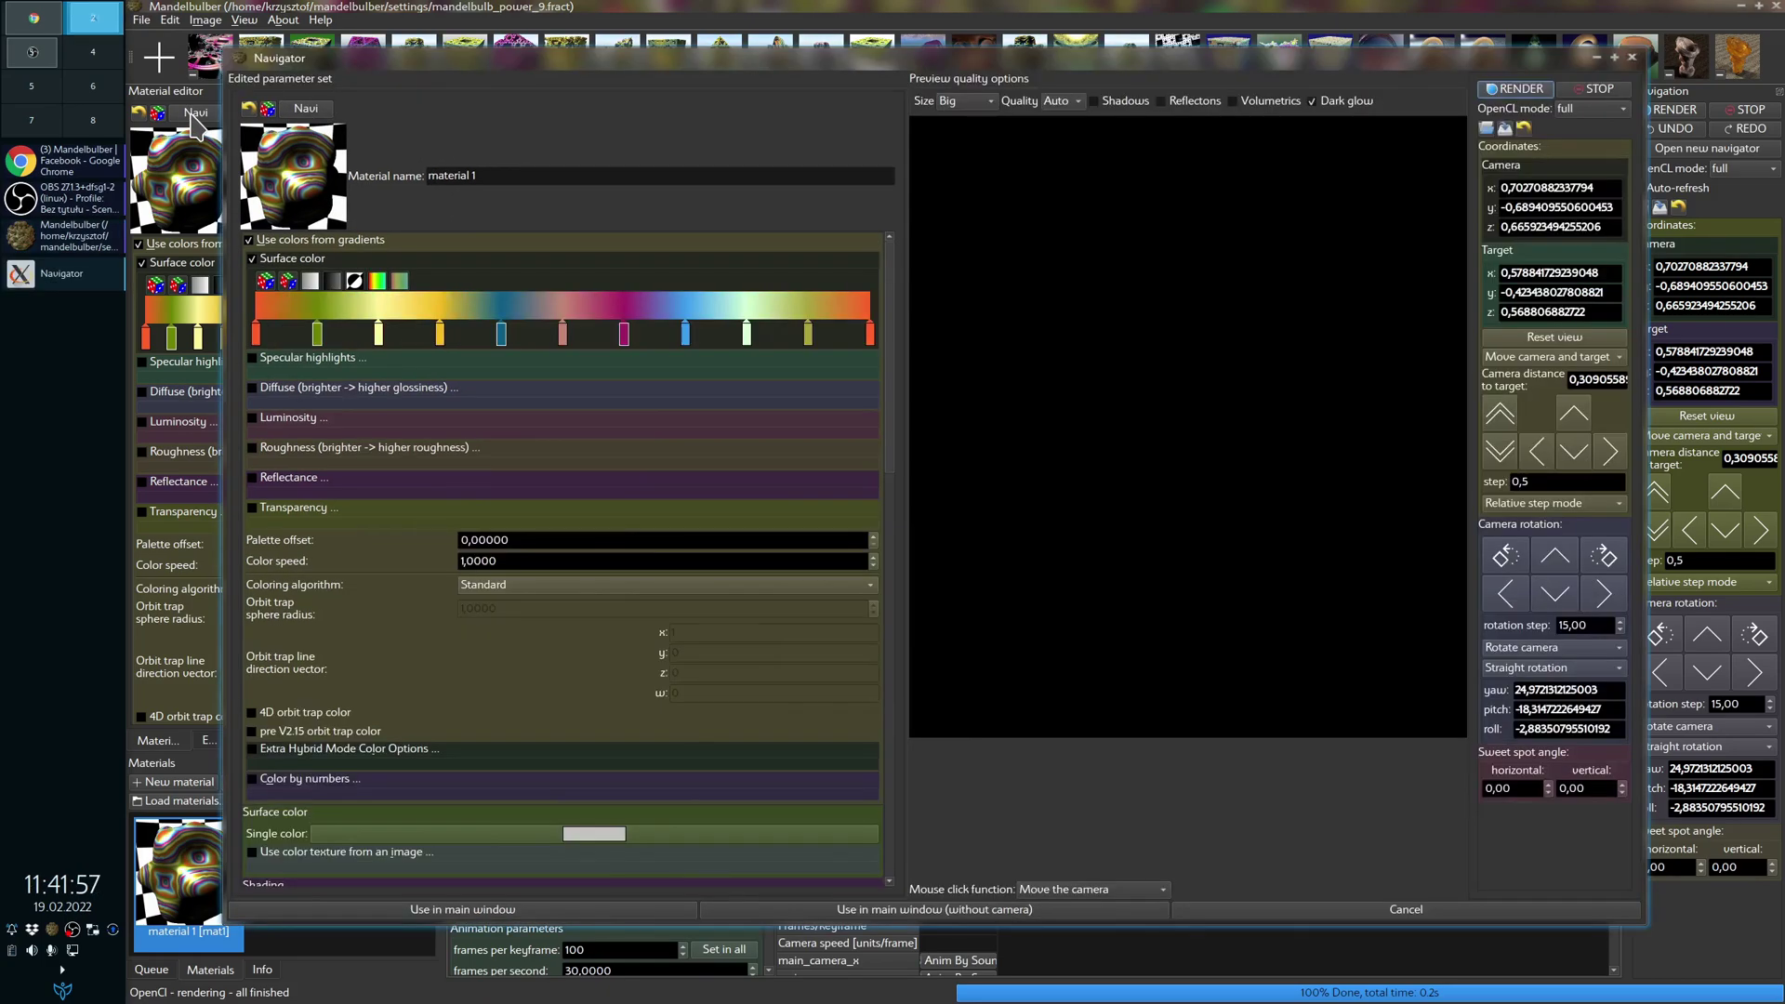
{"action": "left_click", "coordinate": [287, 281]}
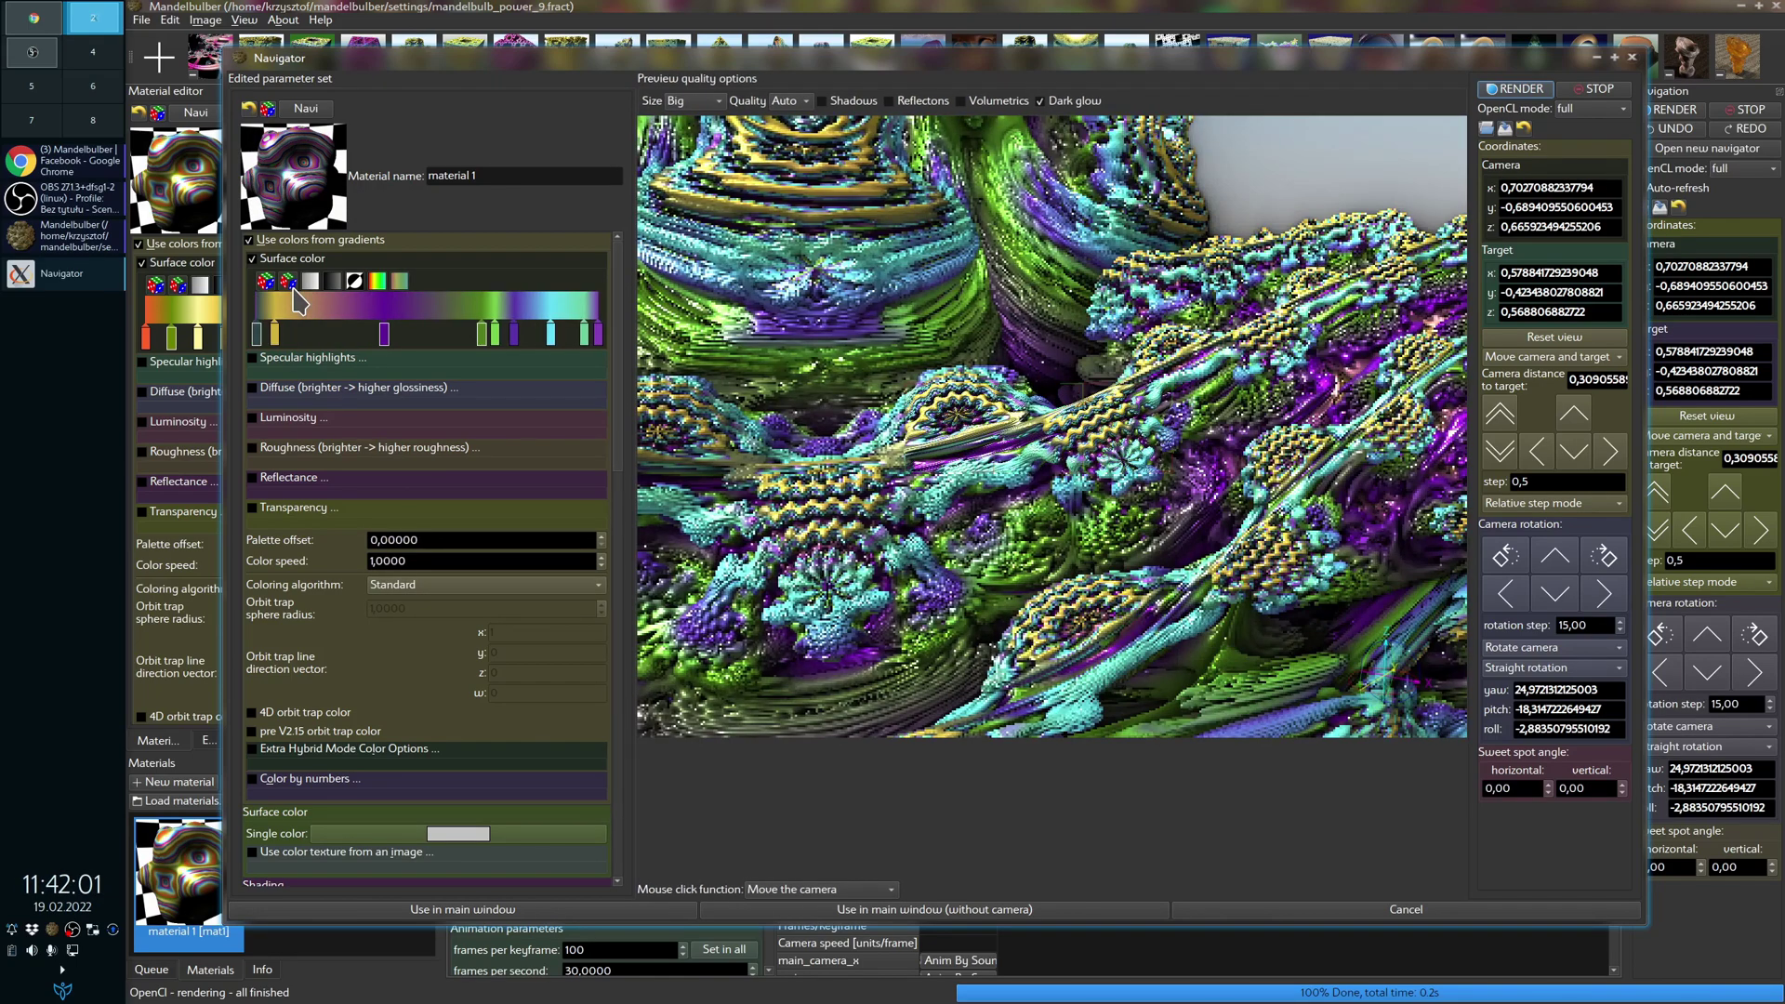
Step: Try a plastic specular highlight brightness of 32, then bring it back to 4
{"action": "left_click_drag", "start_coordinate": [620, 395], "coordinate": [617, 557]}
{"action": "left_click", "coordinate": [498, 559]}
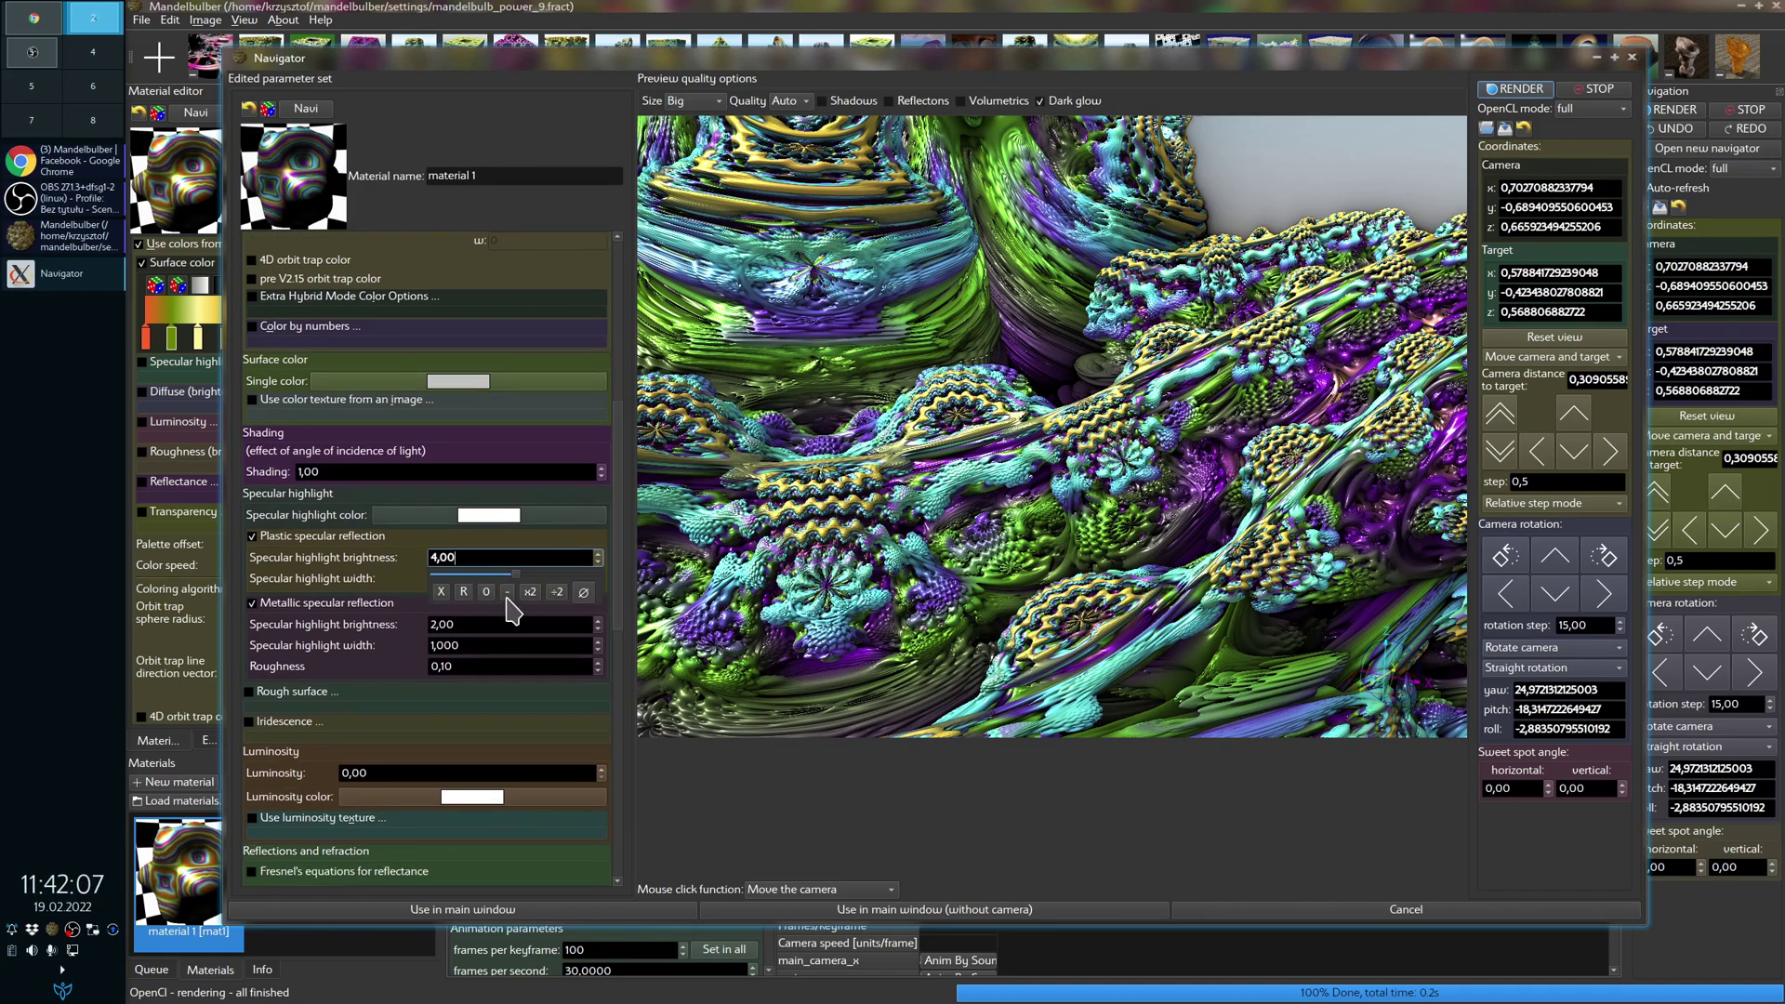
{"action": "left_click", "coordinate": [530, 593]}
{"action": "left_click", "coordinate": [530, 593]}
{"action": "left_click", "coordinate": [530, 593]}
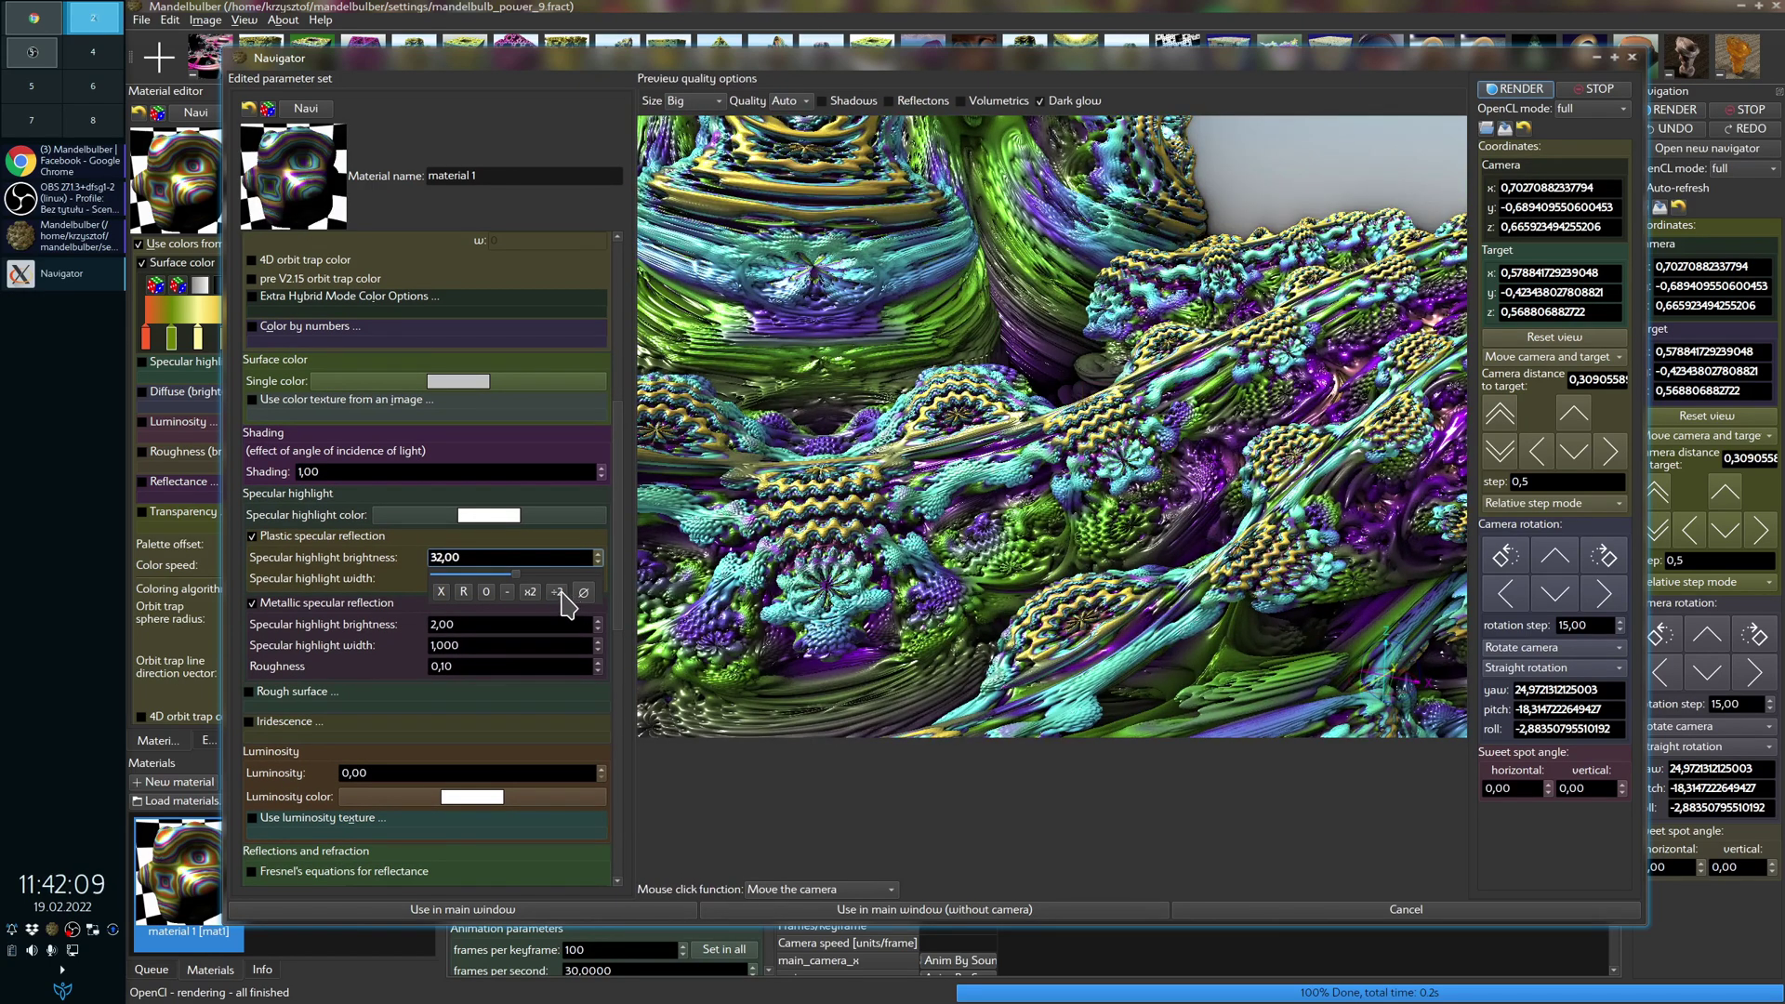
{"action": "left_click", "coordinate": [560, 594]}
{"action": "left_click", "coordinate": [561, 593]}
{"action": "left_click", "coordinate": [561, 593]}
Step: Set the reflectance of material 1 to 0.50
{"action": "left_click_drag", "start_coordinate": [621, 426], "coordinate": [622, 463]}
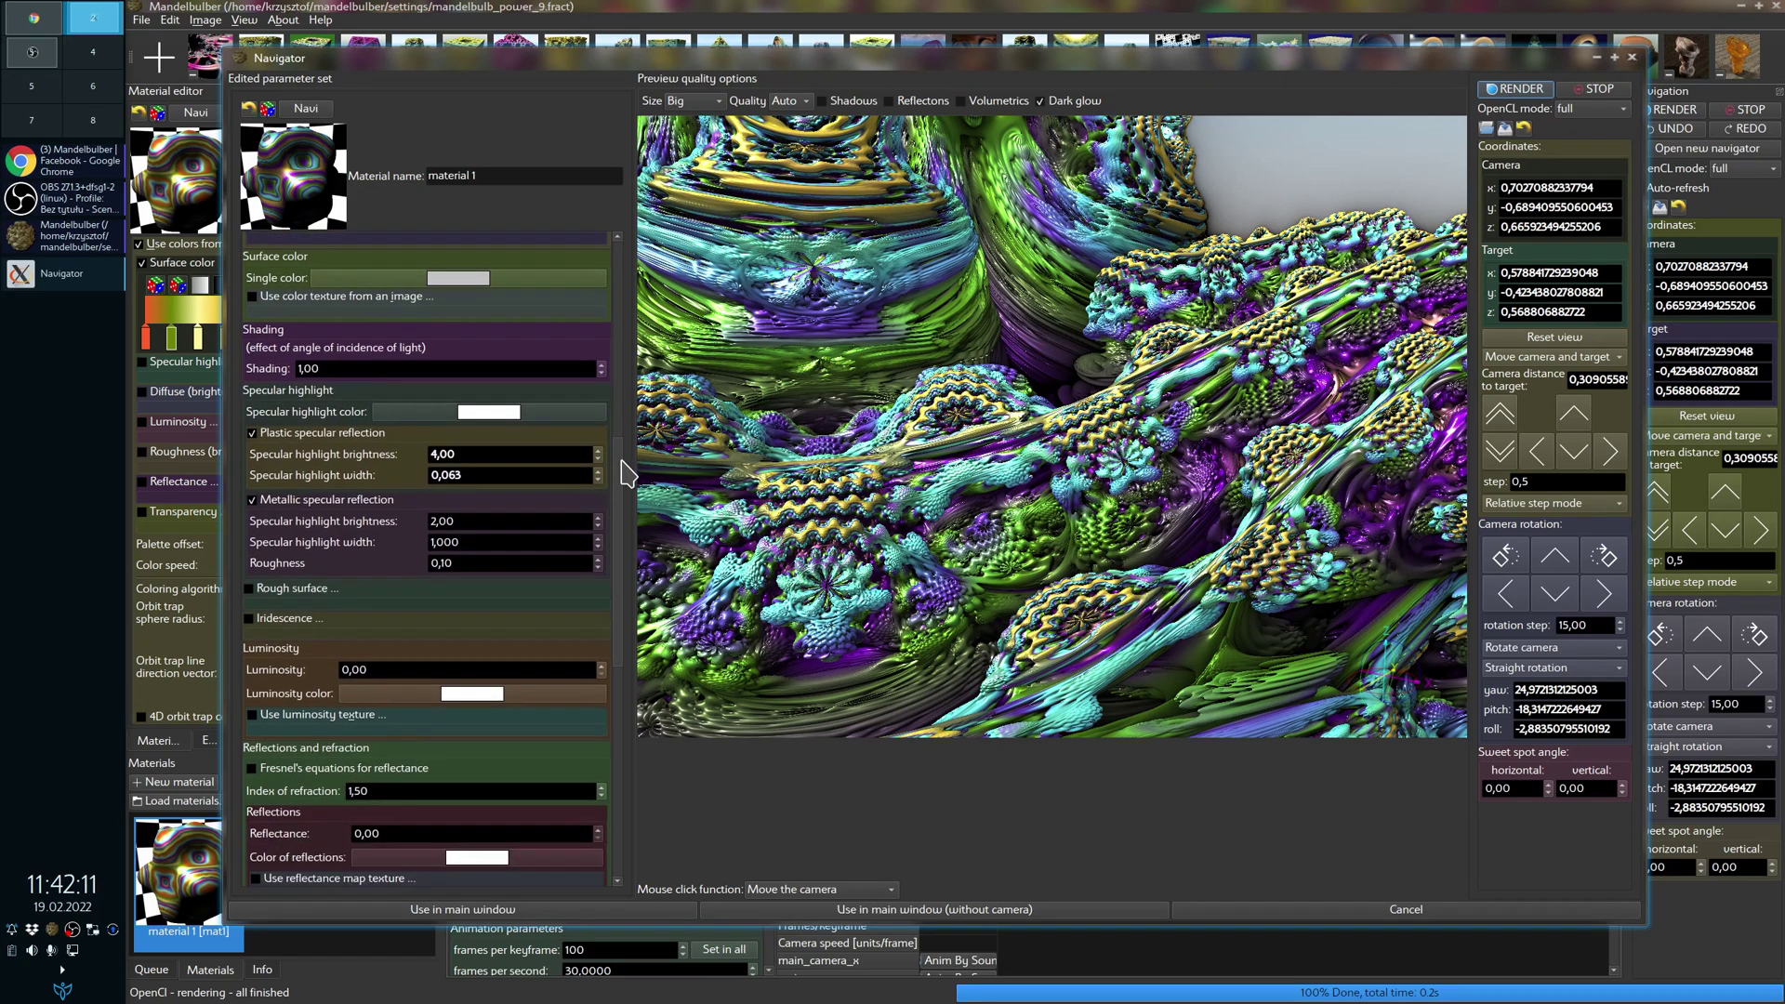
{"action": "scroll", "coordinate": [624, 474], "scroll_direction": "down", "scroll_amount": 1}
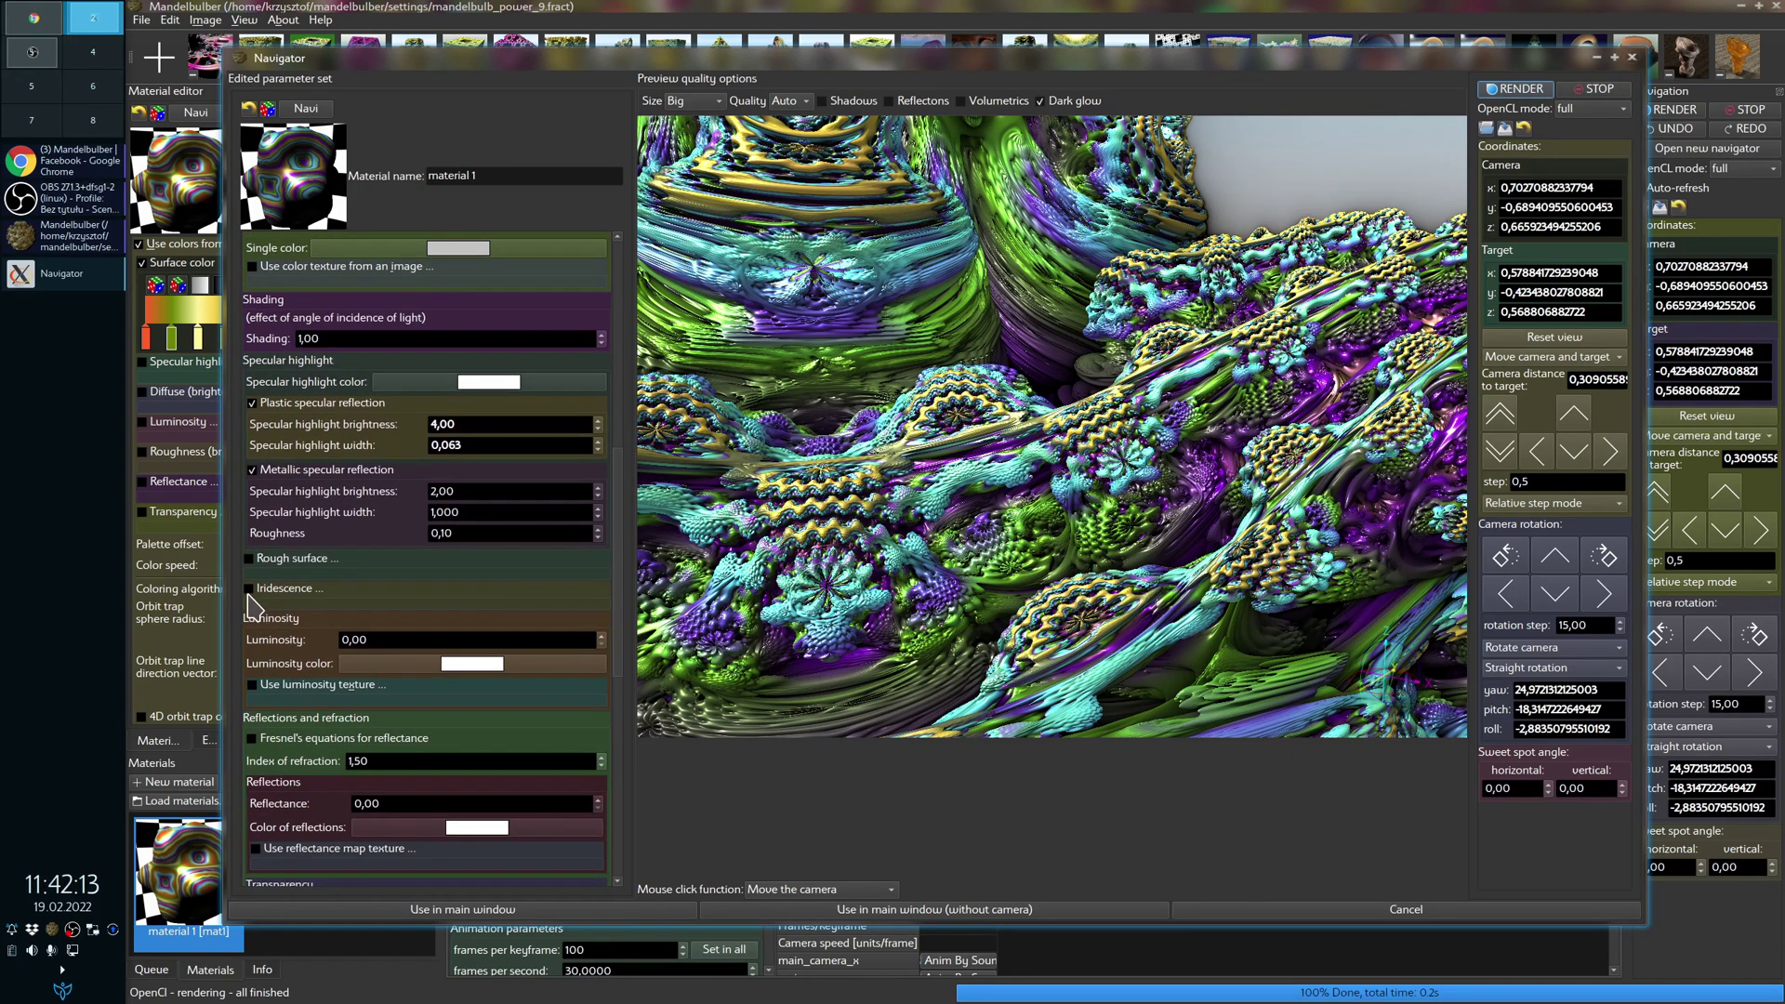
{"action": "scroll", "coordinate": [628, 542], "scroll_direction": "down", "scroll_amount": 5}
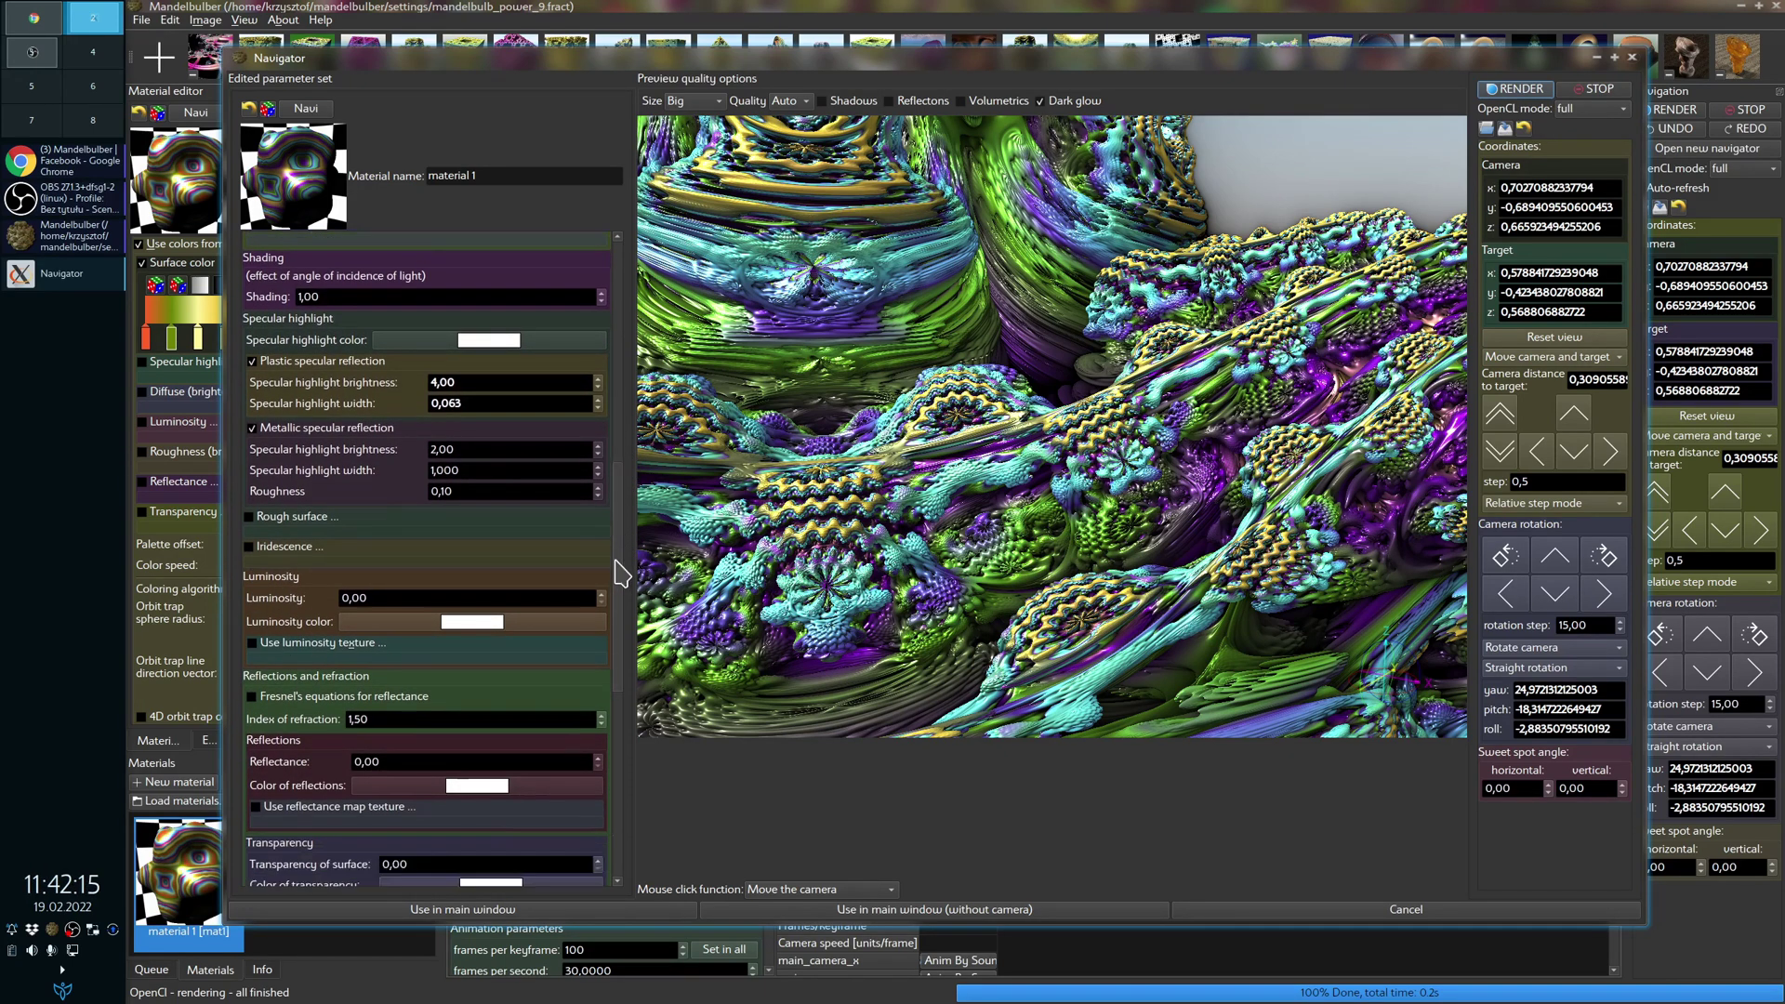
{"action": "left_click", "coordinate": [412, 629]}
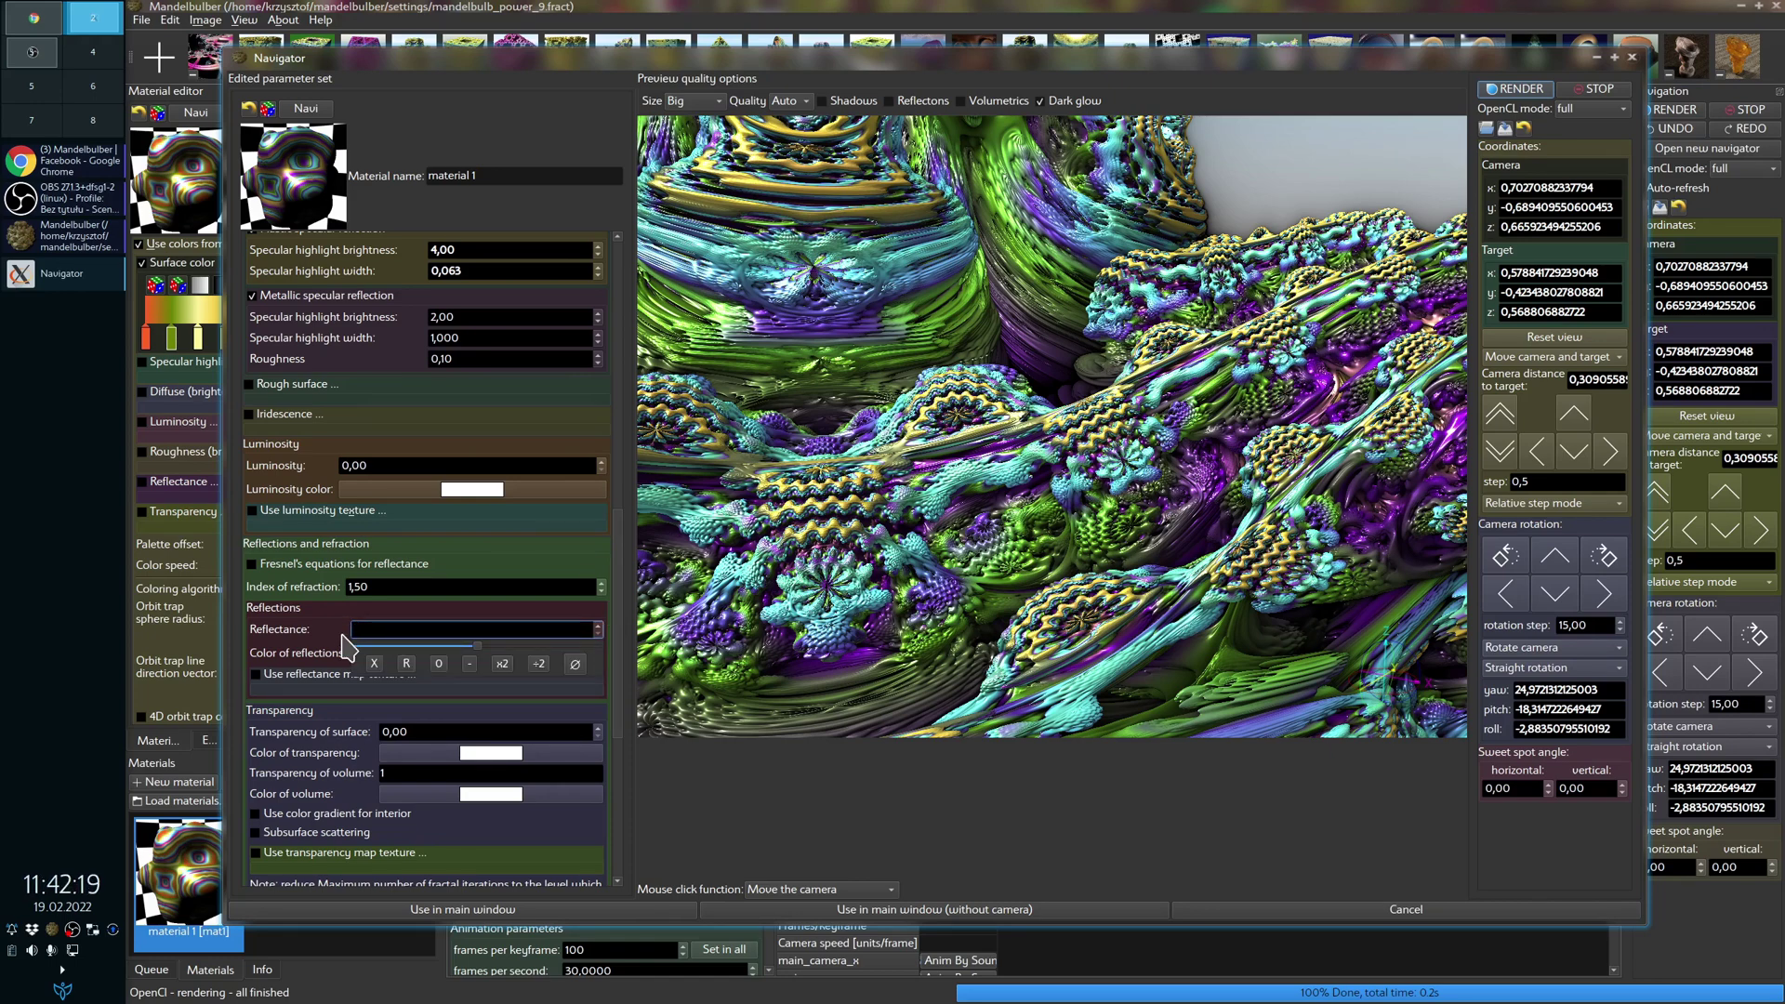
{"action": "type", "text": "5"}
{"action": "key", "text": "Return"}
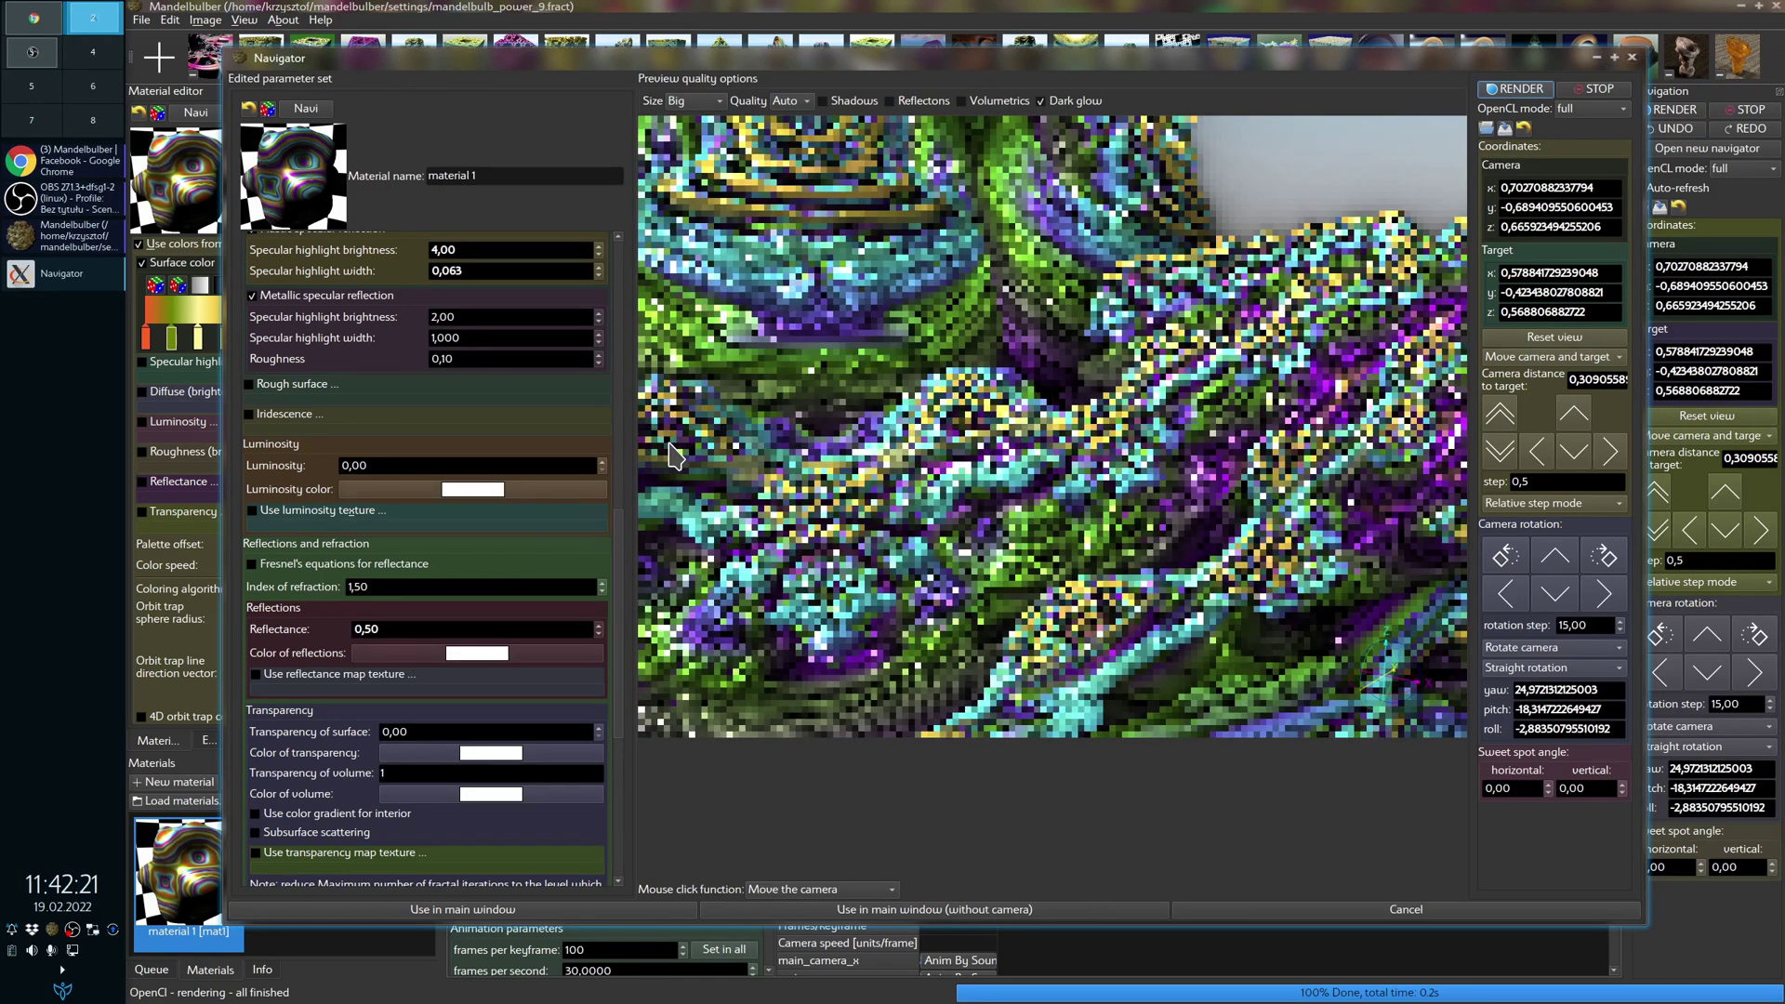
Step: Double the material's reflectance to 1.00 and turn the camera over the ridges with preview reflections enabled
{"action": "left_click", "coordinate": [382, 636]}
{"action": "left_click", "coordinate": [493, 676]}
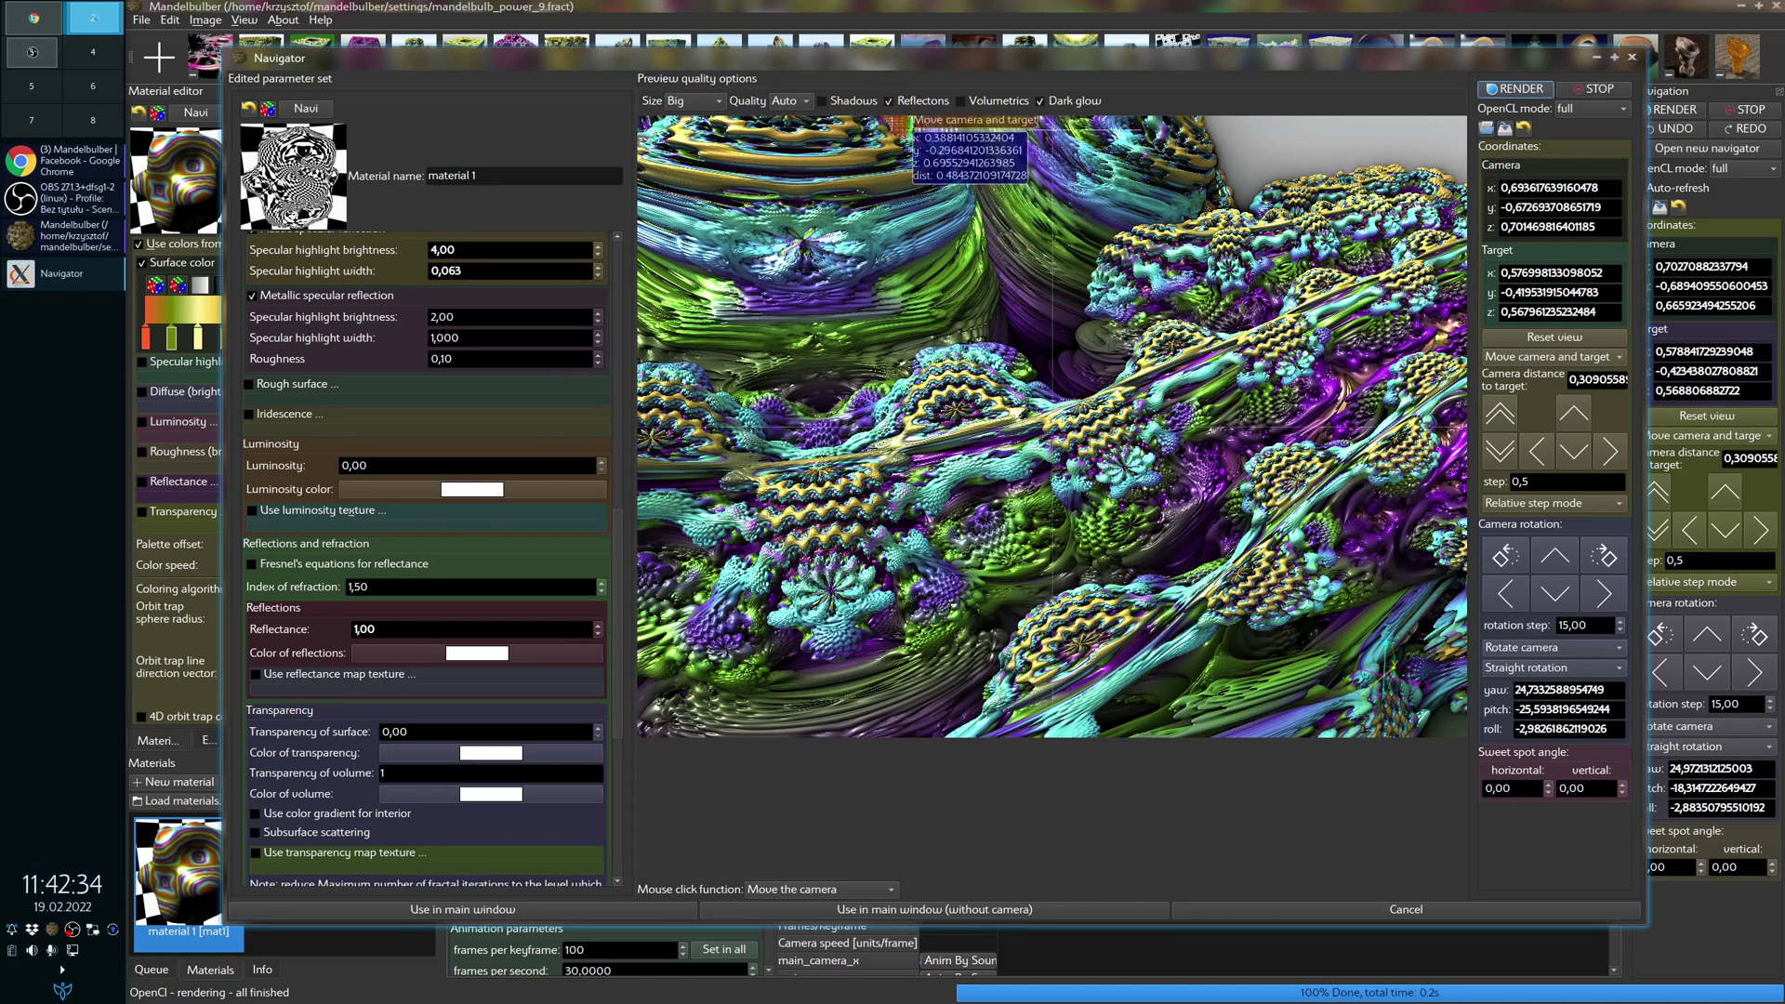
{"action": "left_click_drag", "start_coordinate": [958, 462], "coordinate": [973, 500]}
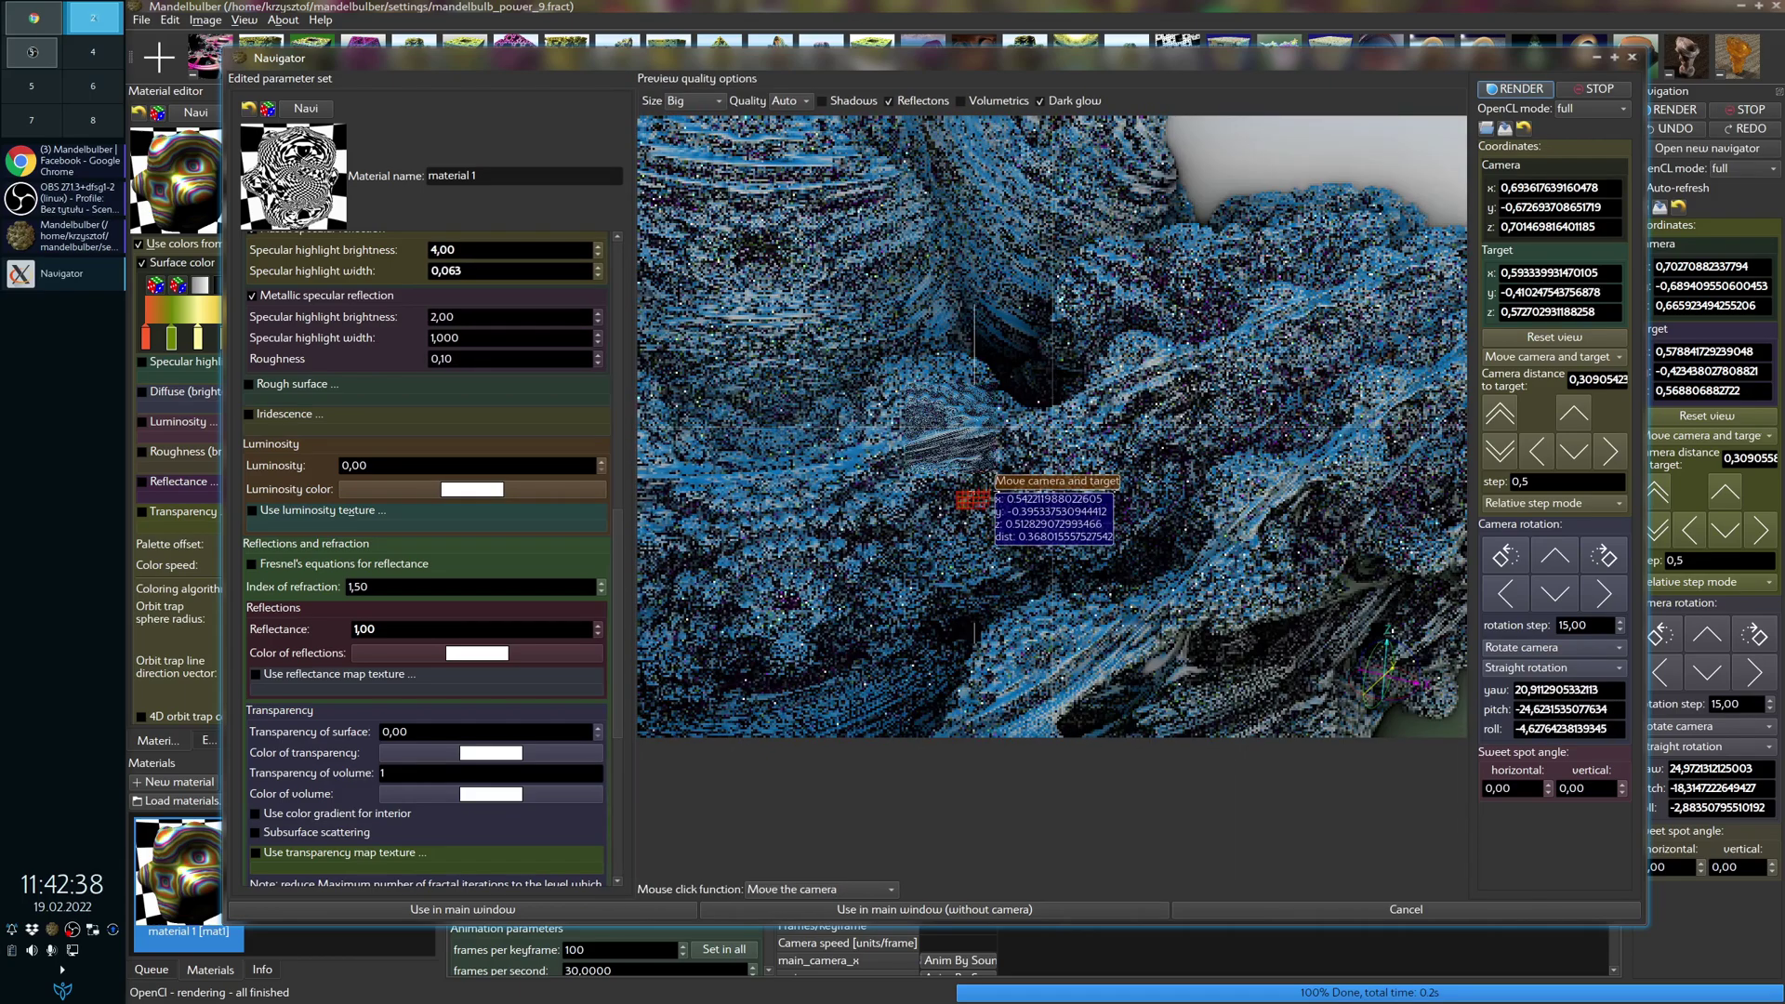
Step: Halve the material's reflectance to 0.50 and turn the camera slightly across the ridges
{"action": "left_click", "coordinate": [392, 629]}
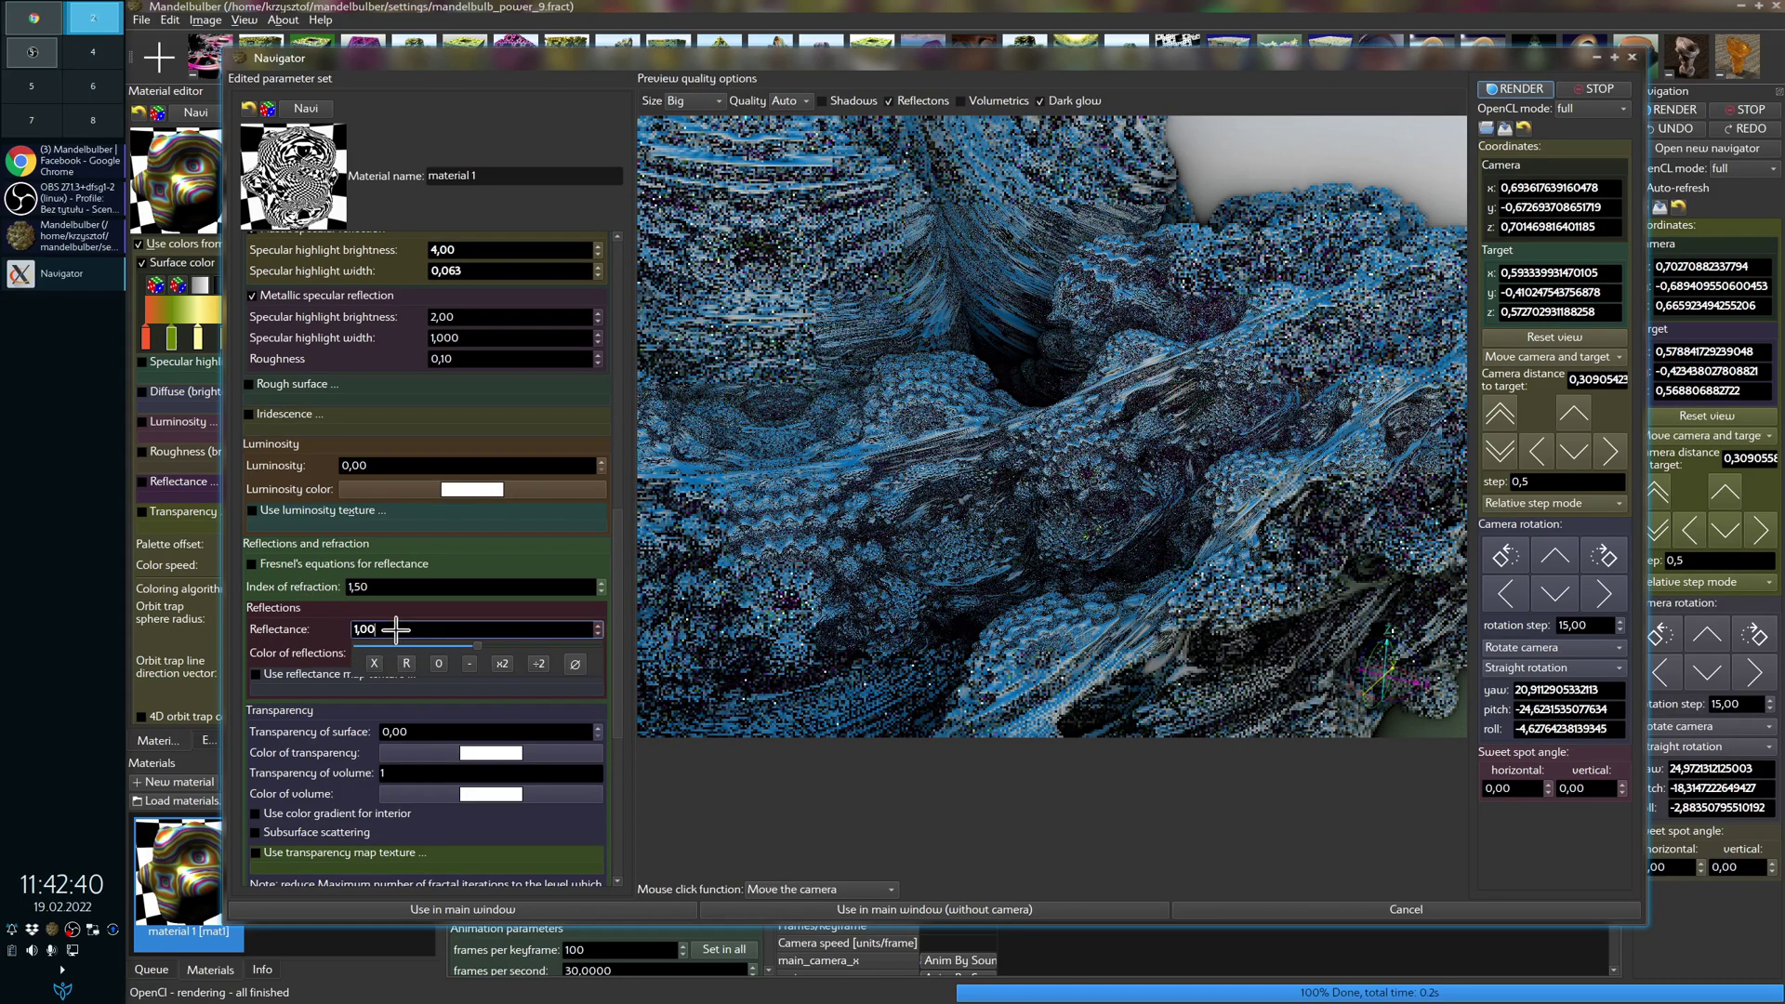
{"action": "left_click", "coordinate": [545, 664]}
{"action": "left_click_drag", "start_coordinate": [1035, 489], "coordinate": [1057, 491]}
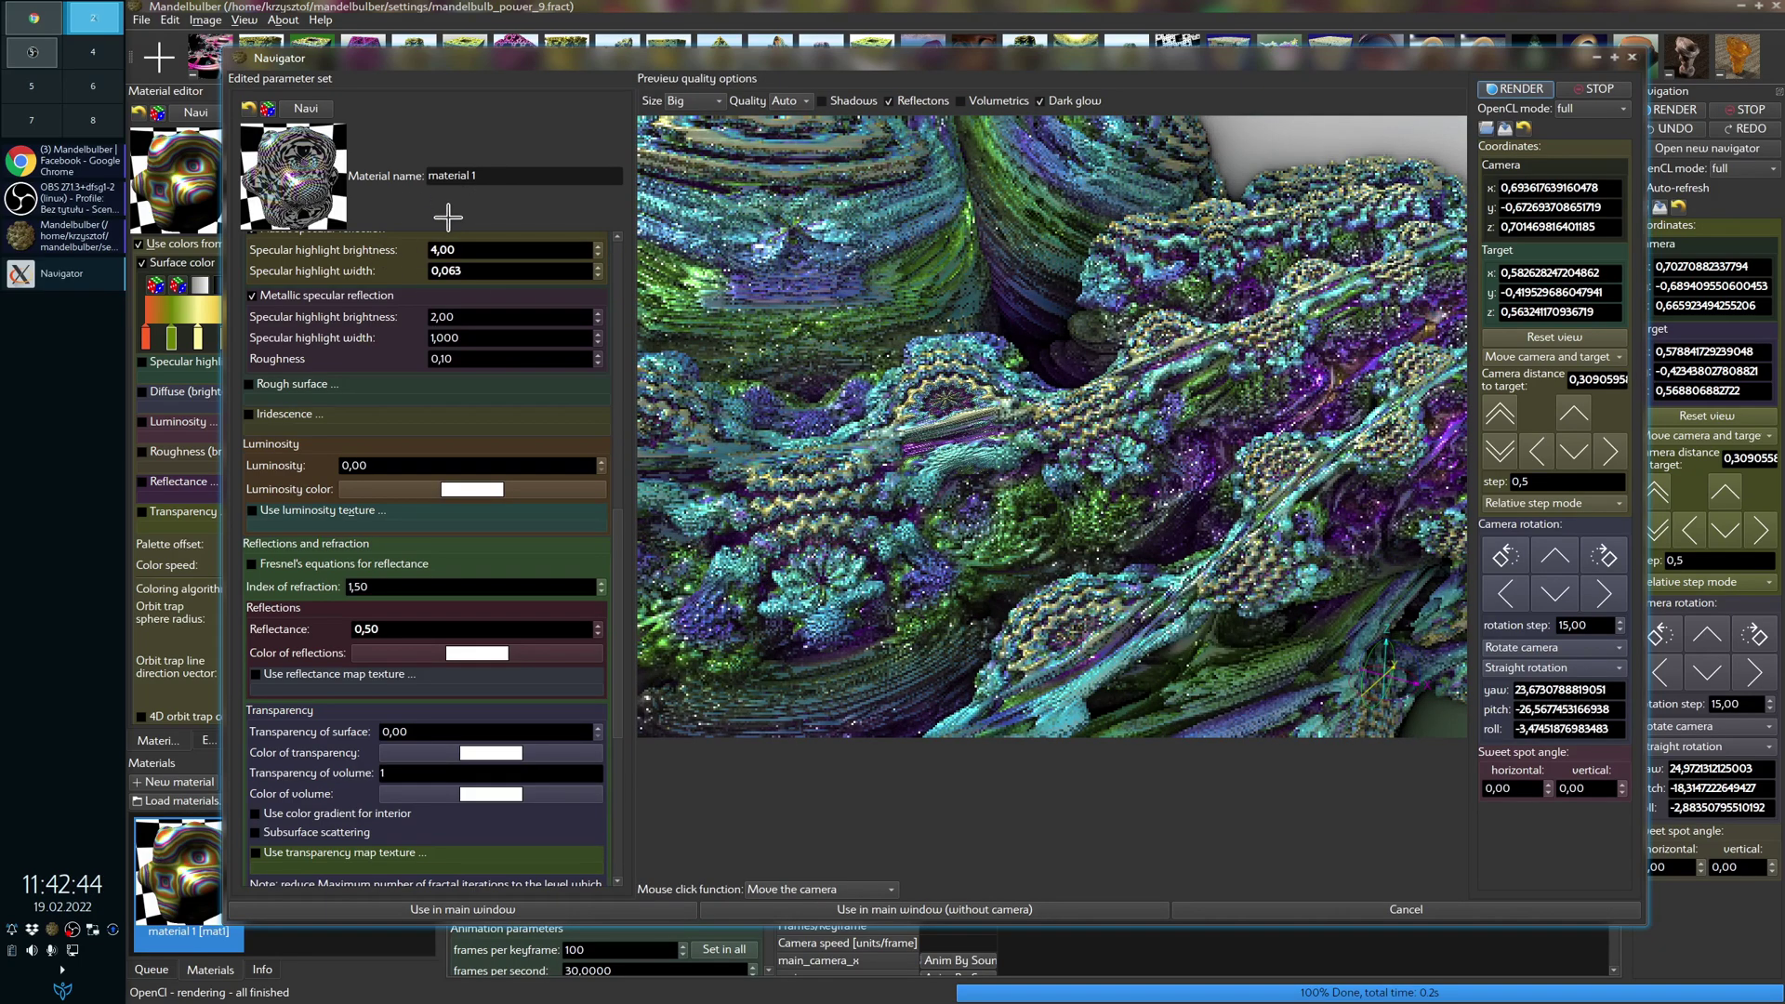
Step: Fly the camera up to the dome-shaped ridge, then apply the material changes to the main window without the camera
{"action": "left_click", "coordinate": [979, 417]}
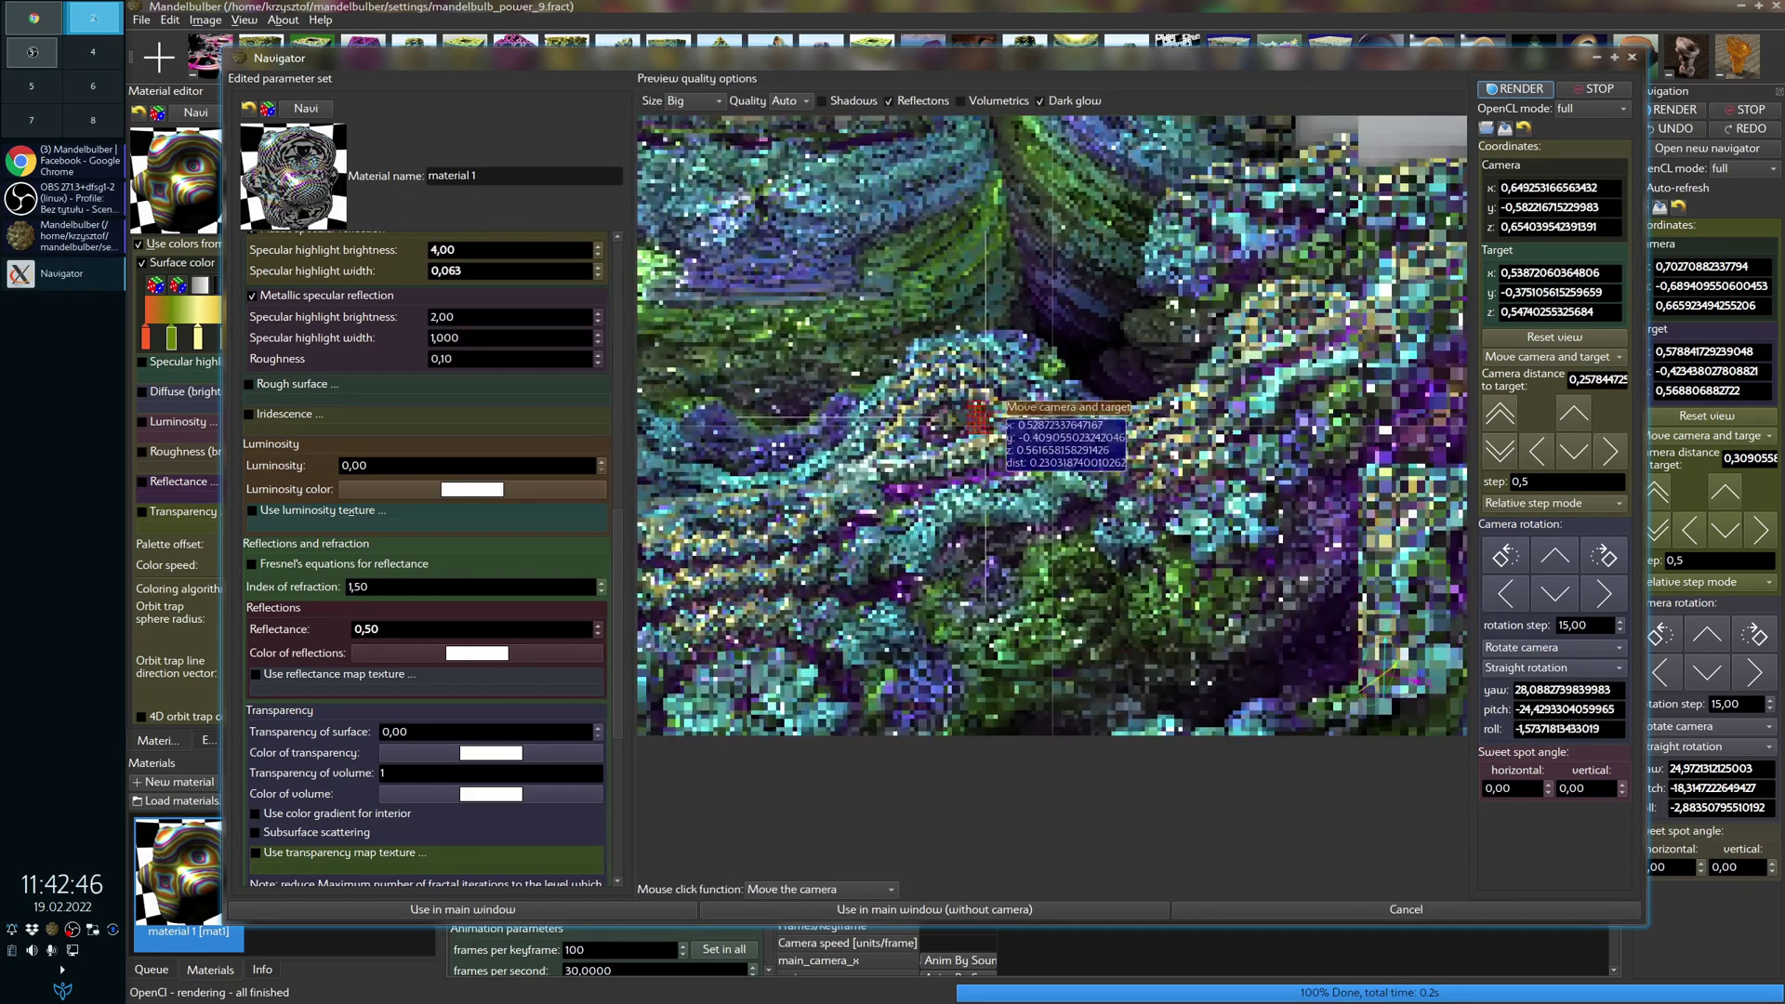
{"action": "left_click", "coordinate": [979, 416]}
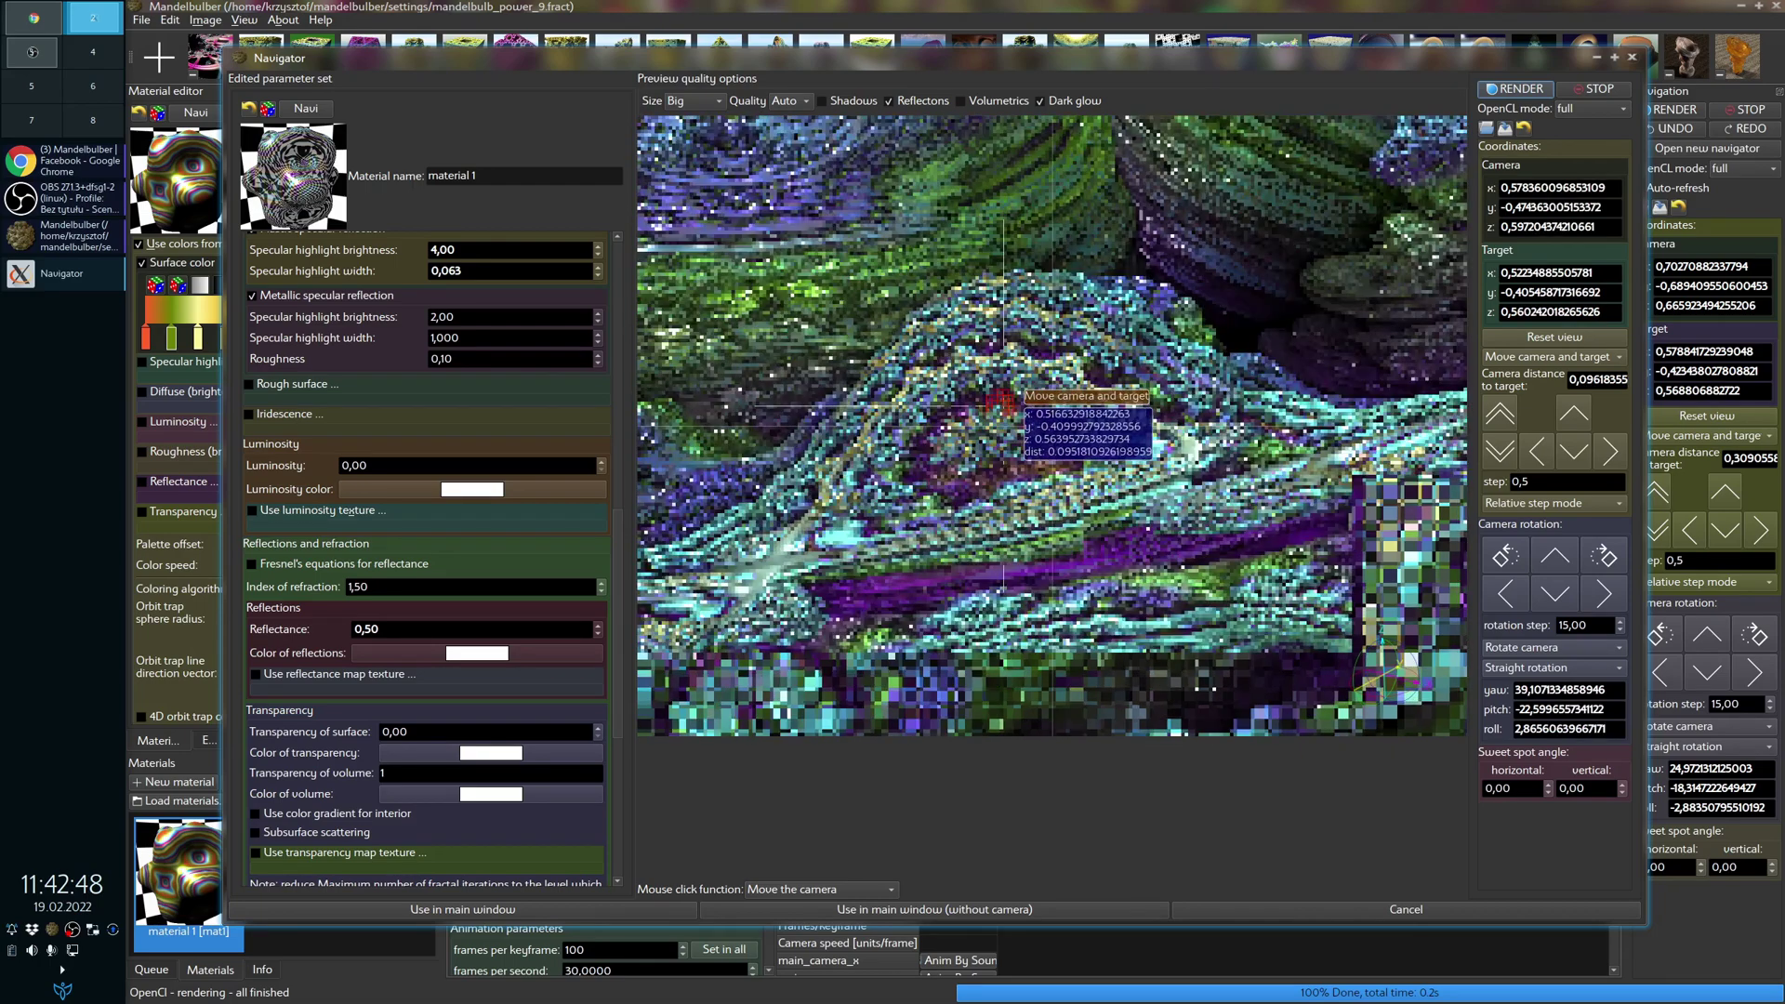
{"action": "scroll", "coordinate": [1004, 406], "scroll_direction": "up", "scroll_amount": 5}
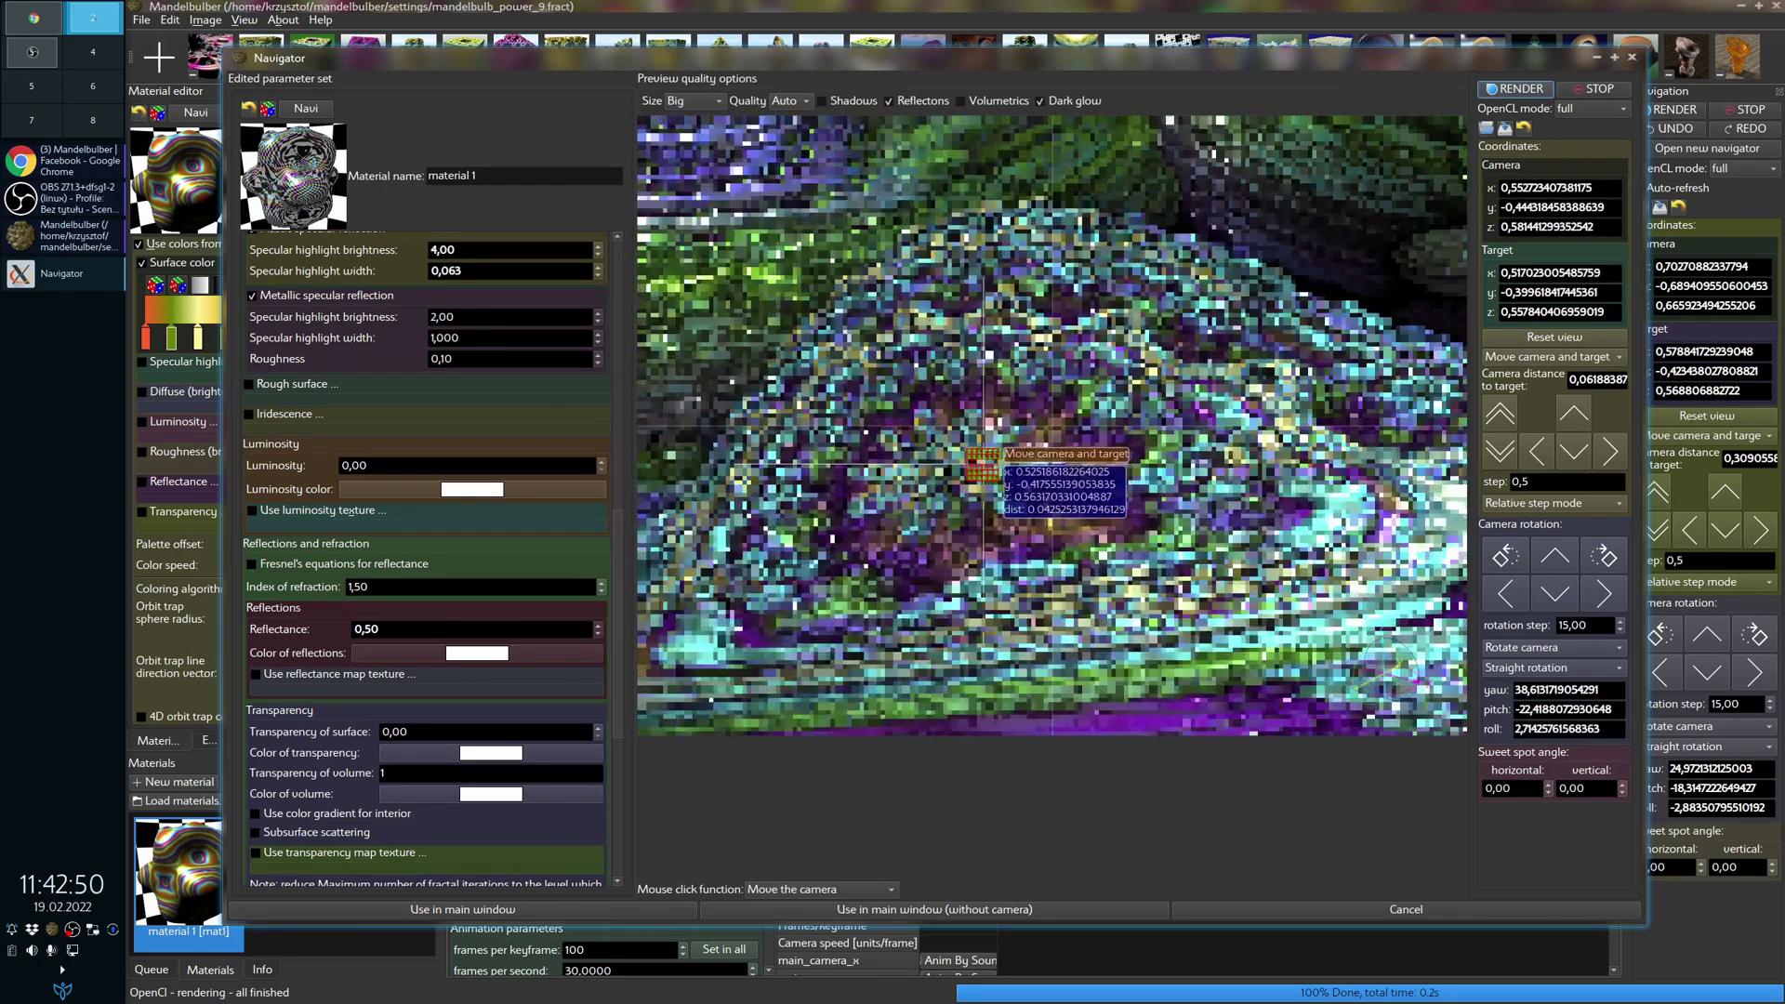
{"action": "left_click_drag", "start_coordinate": [982, 470], "coordinate": [984, 463]}
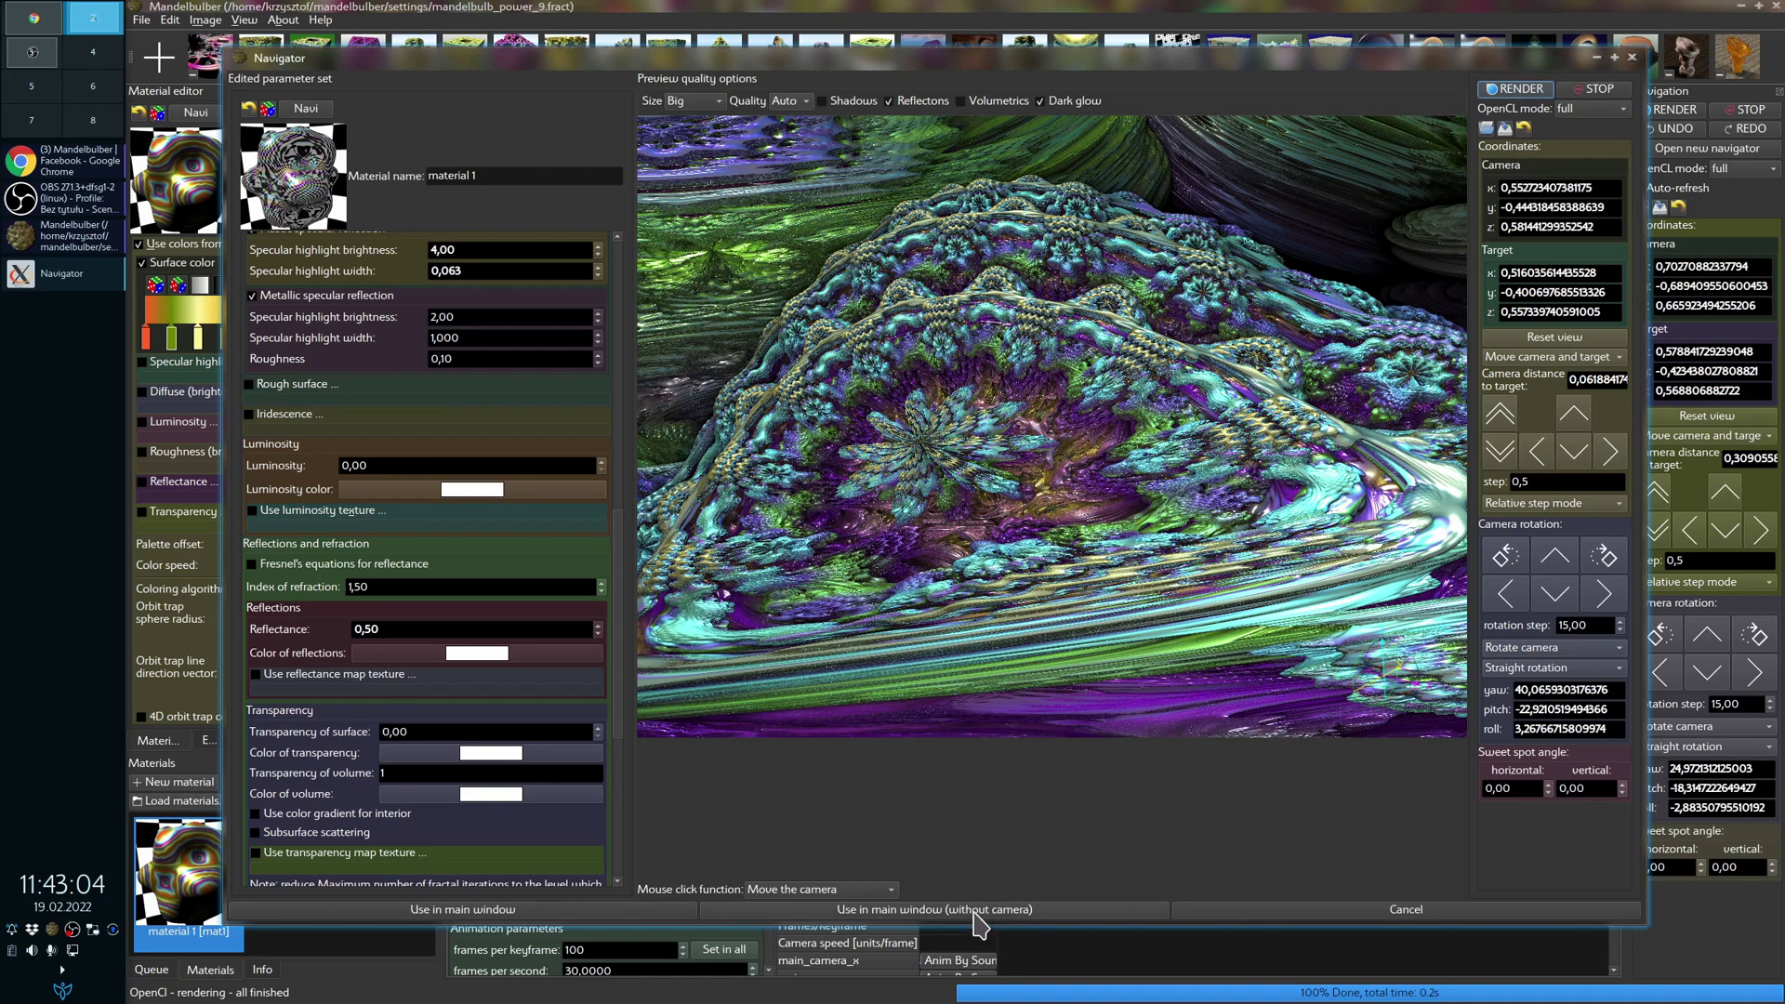
{"action": "left_click", "coordinate": [967, 911]}
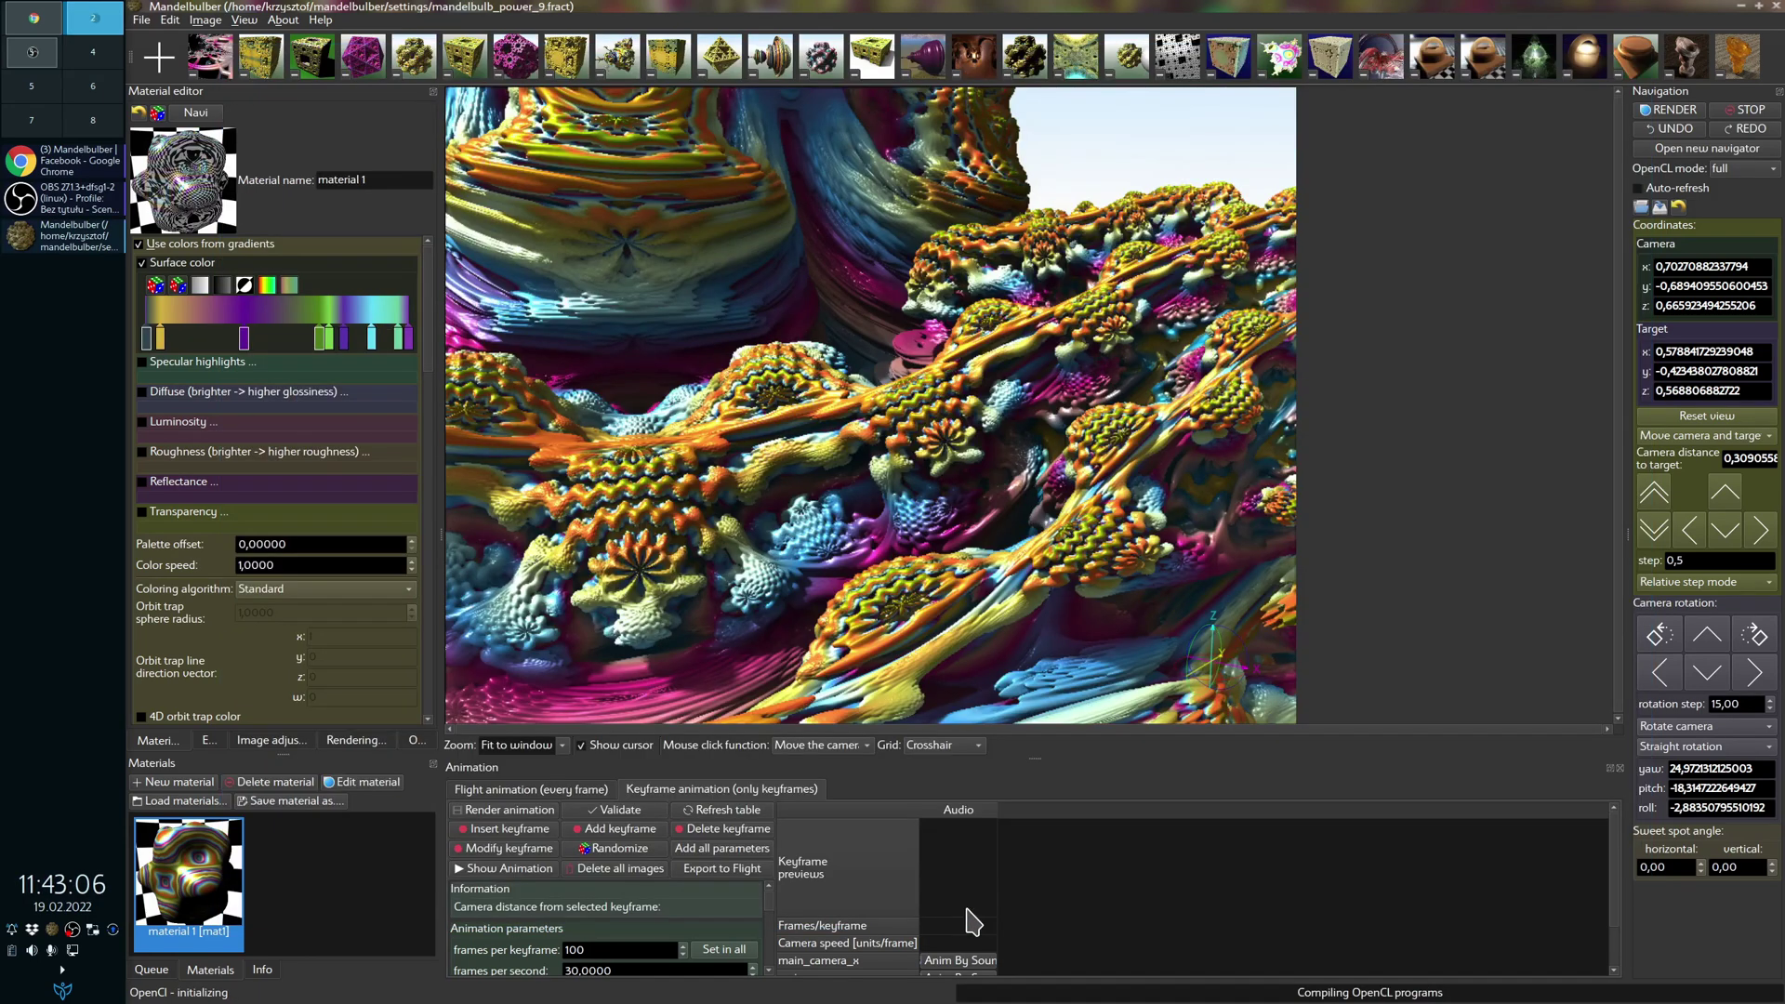
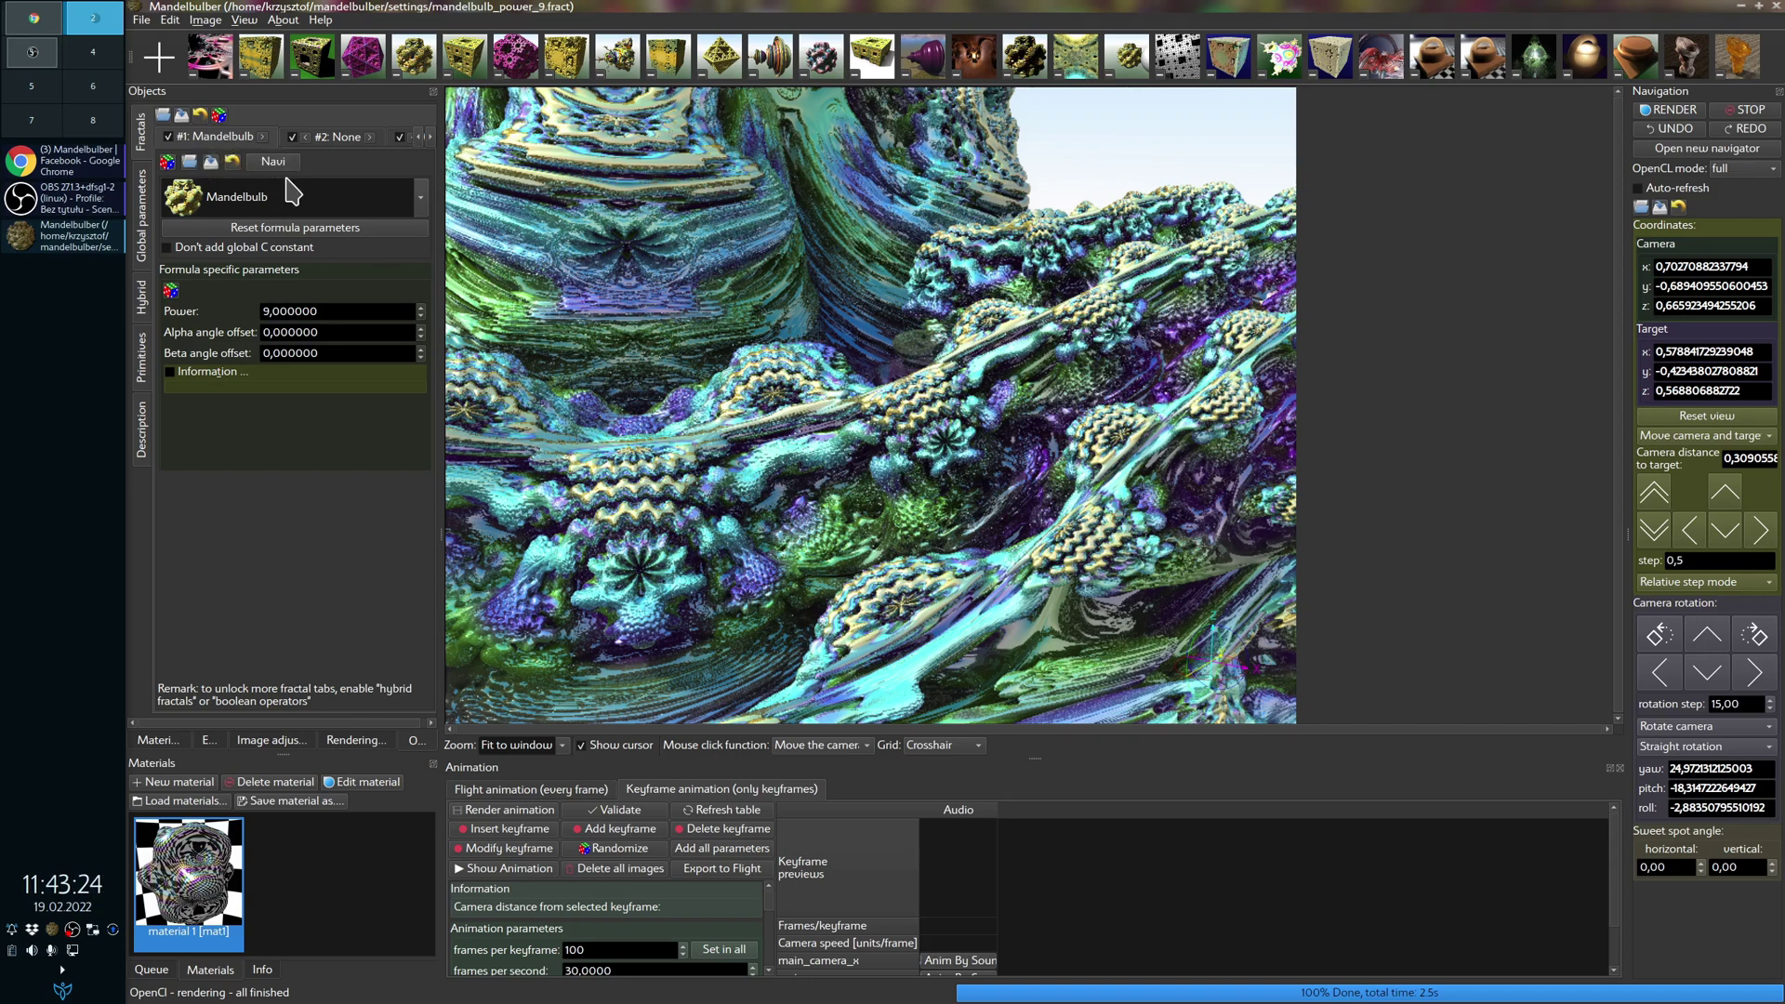
Step: Open the Mandelbulb formula in the navigator and vary its power down and up, ending at 10.1
{"action": "left_click", "coordinate": [278, 157]}
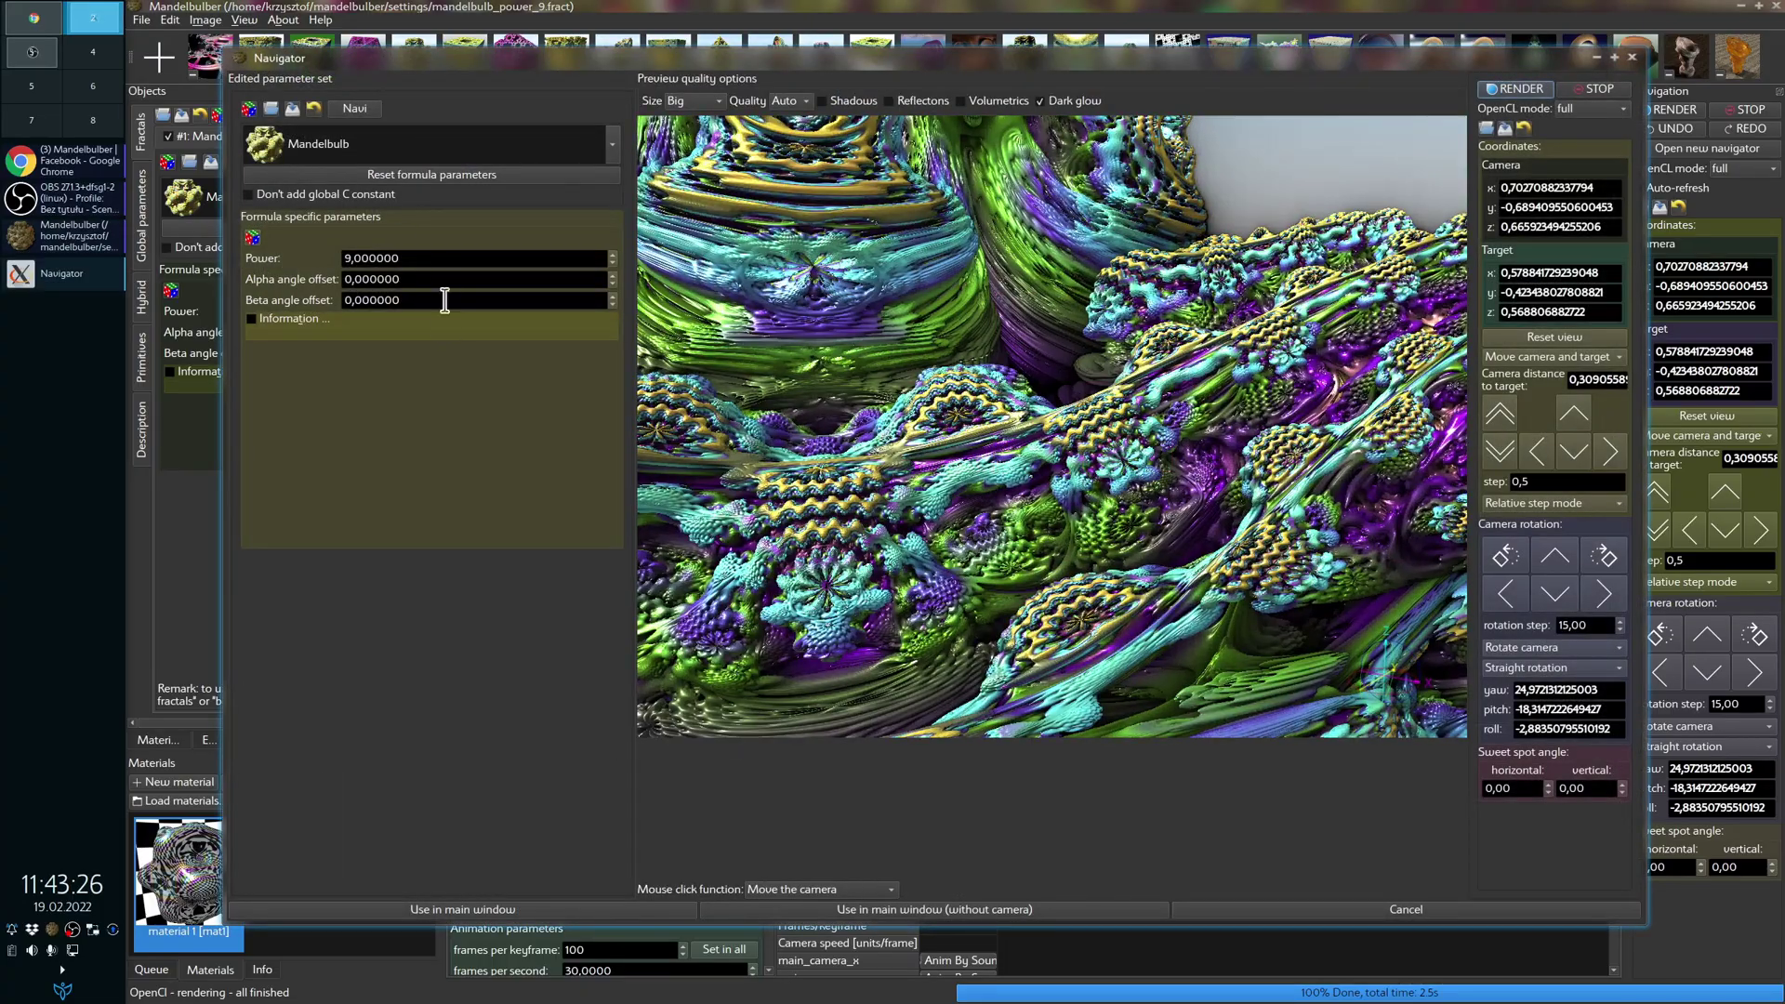
{"action": "left_click", "coordinate": [432, 259]}
{"action": "scroll", "coordinate": [432, 260], "scroll_direction": "down", "scroll_amount": 3}
{"action": "scroll", "coordinate": [433, 259], "scroll_direction": "down", "scroll_amount": 2}
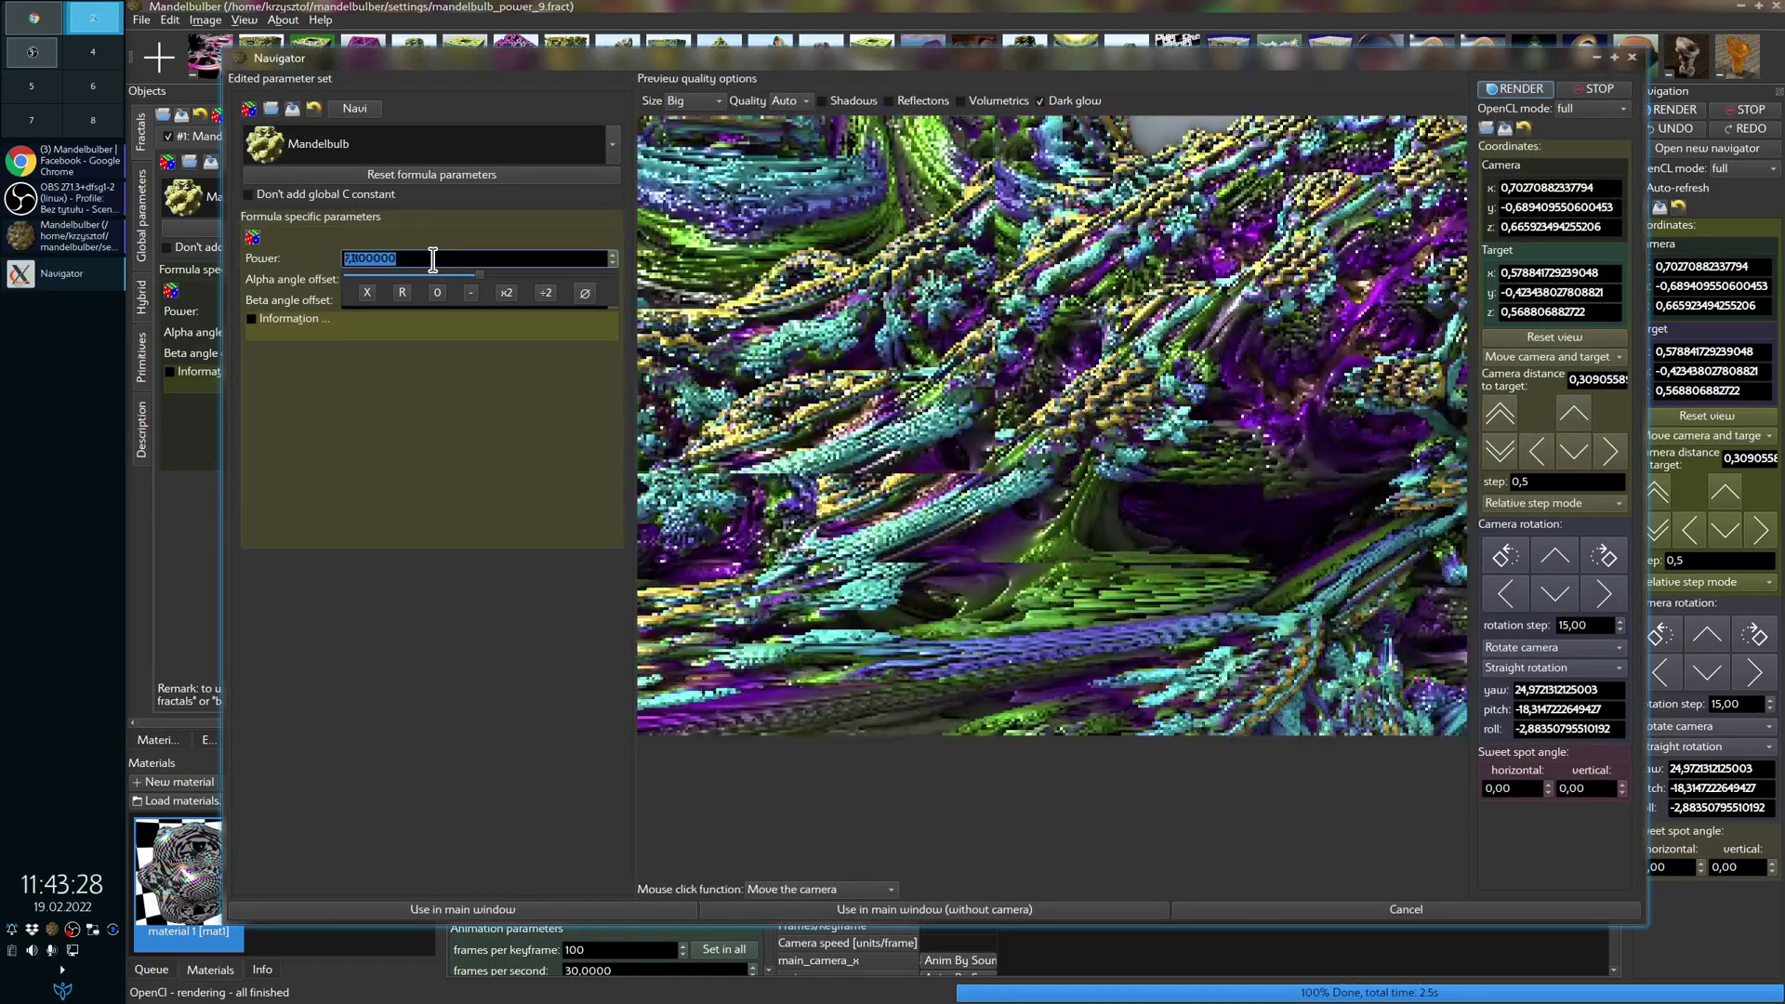
{"action": "scroll", "coordinate": [433, 260], "scroll_direction": "up", "scroll_amount": 10}
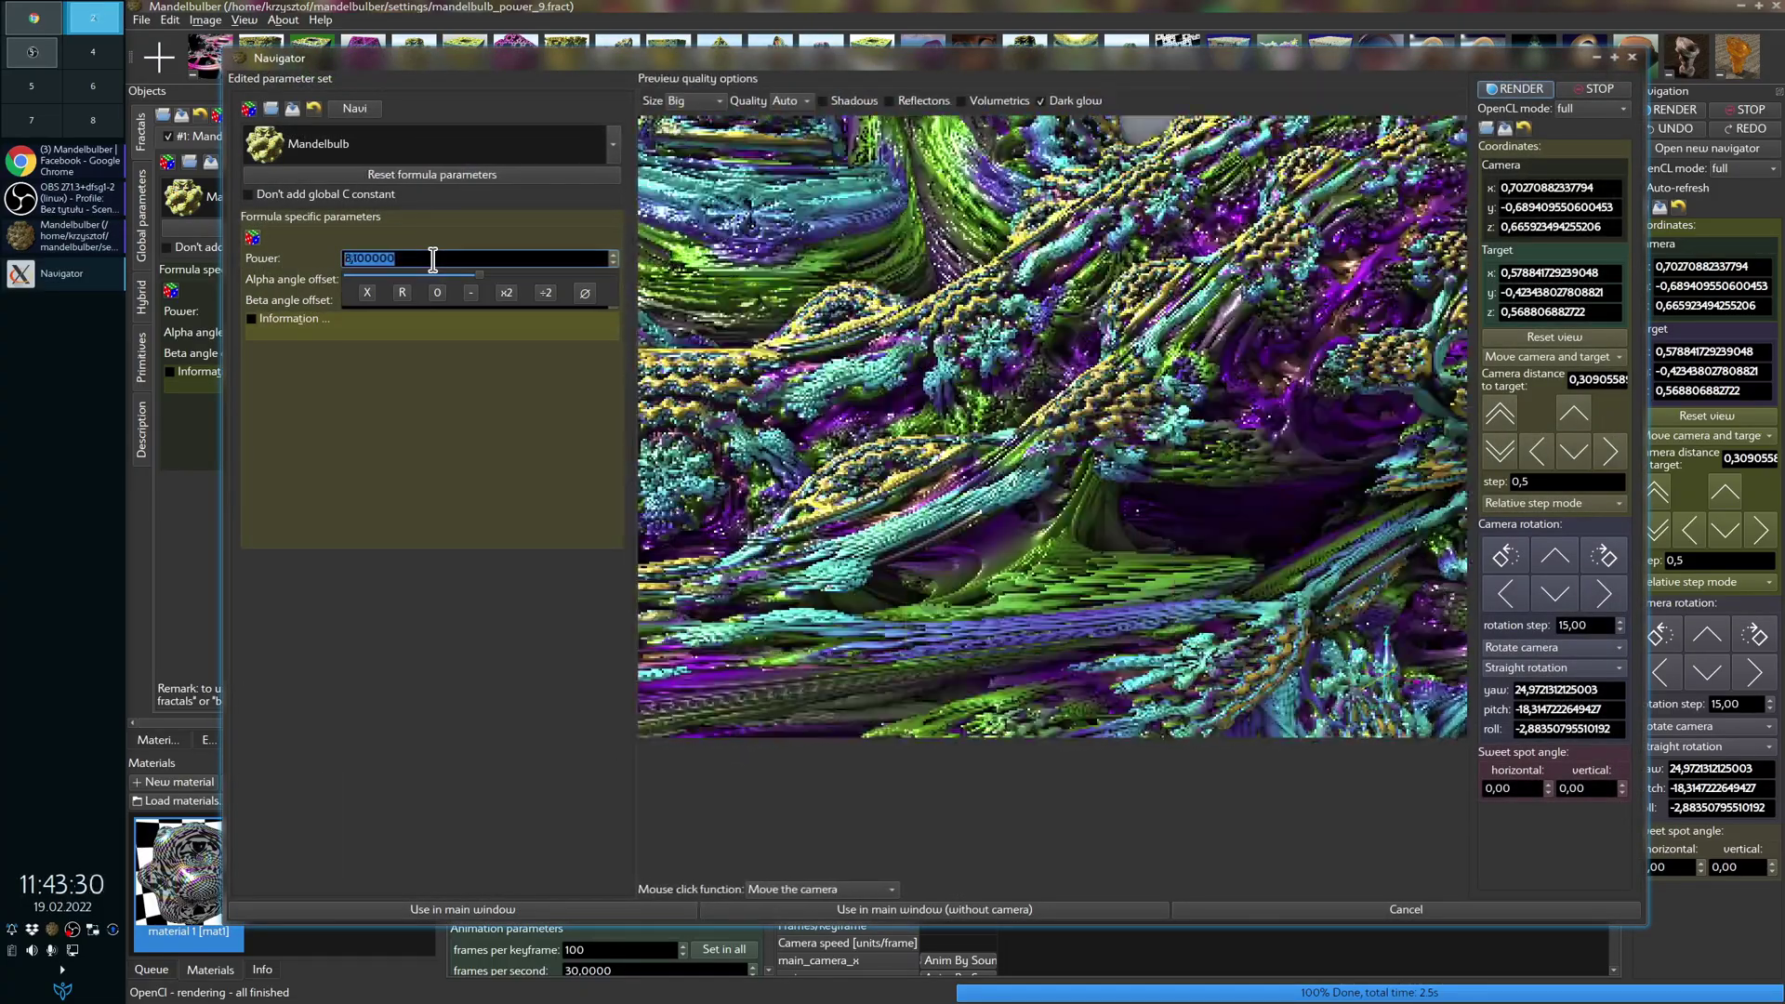
Step: Reset the navigator view, turn off the preview dark glow and vary the Mandelbulb power down to 4.5 and up to 6.7
{"action": "left_click", "coordinate": [1554, 340]}
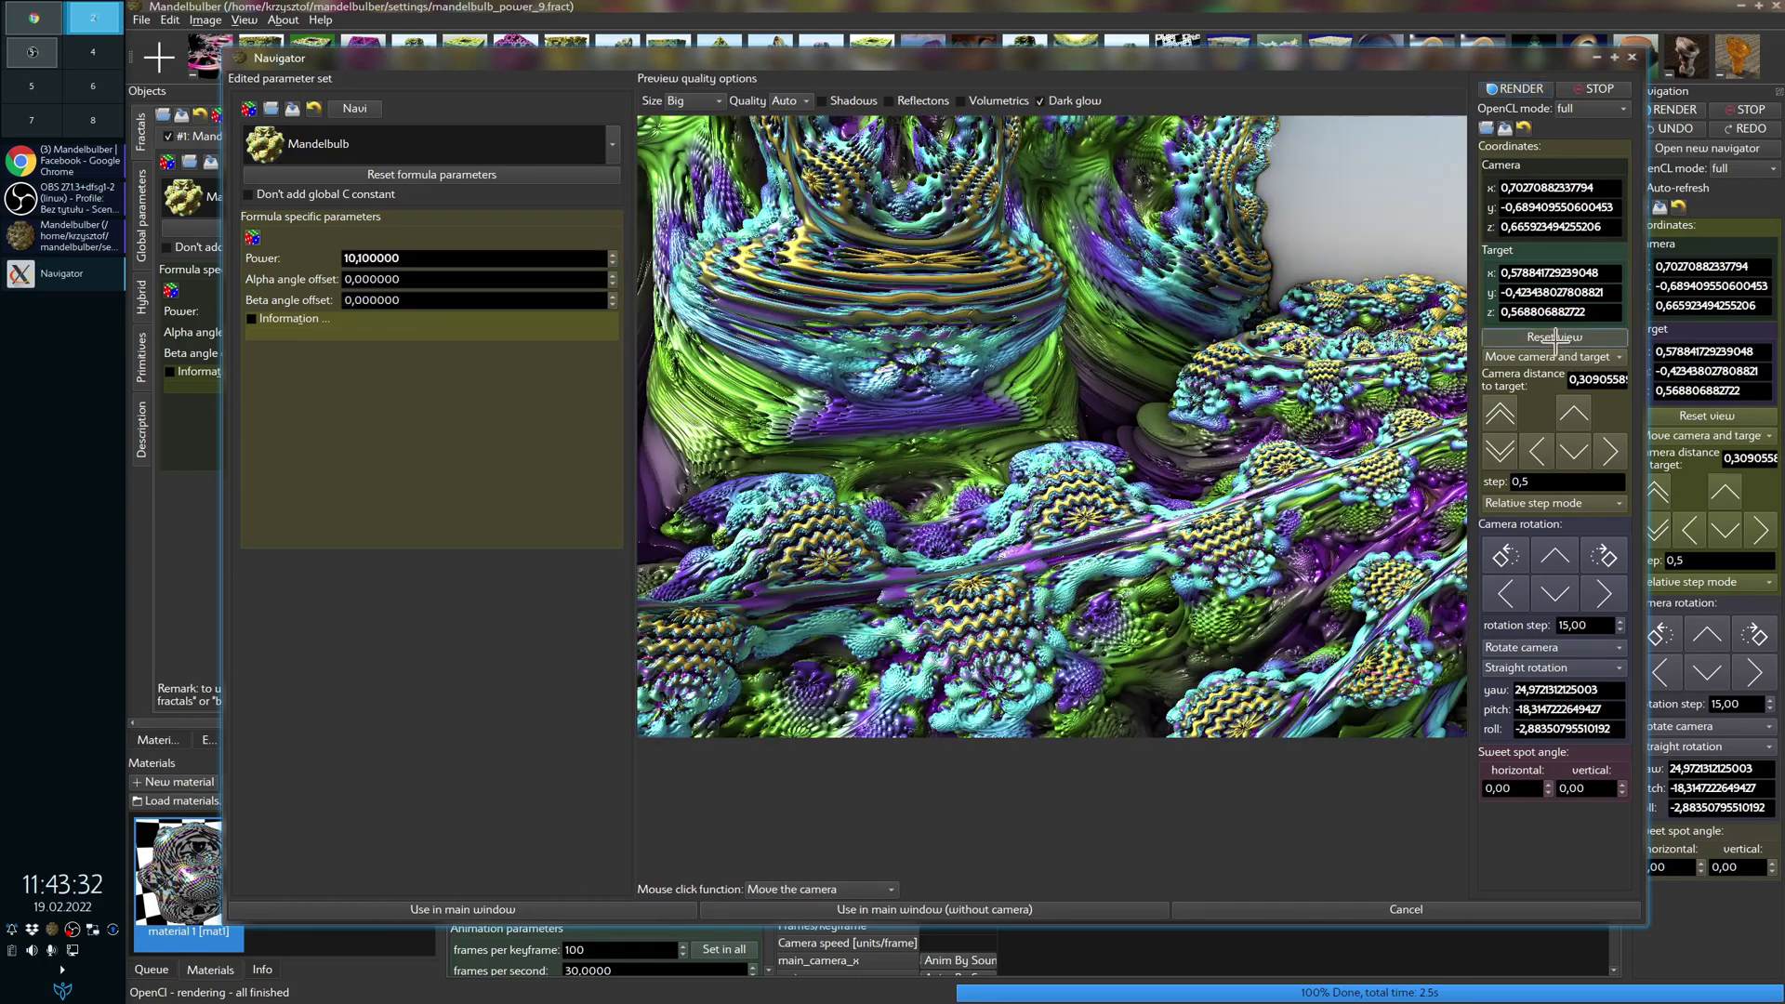
{"action": "left_click", "coordinate": [425, 259]}
{"action": "scroll", "coordinate": [425, 259], "scroll_direction": "down", "scroll_amount": 10}
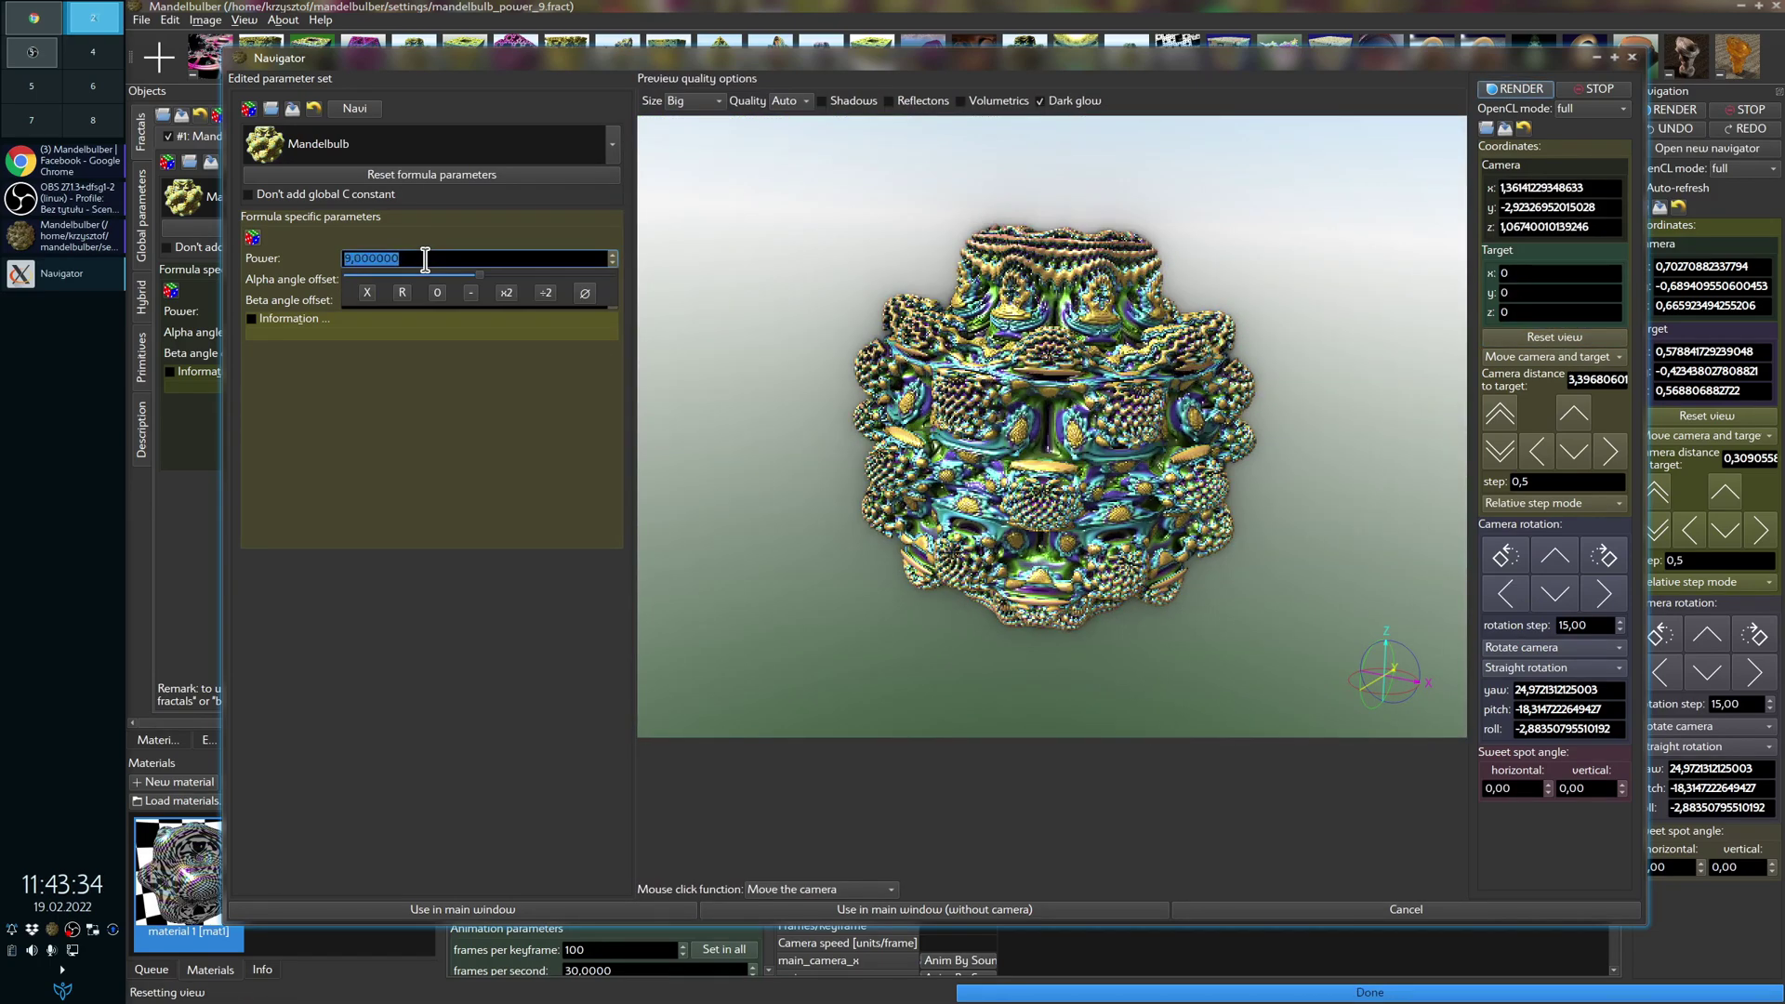
{"action": "scroll", "coordinate": [425, 258], "scroll_direction": "down", "scroll_amount": 15}
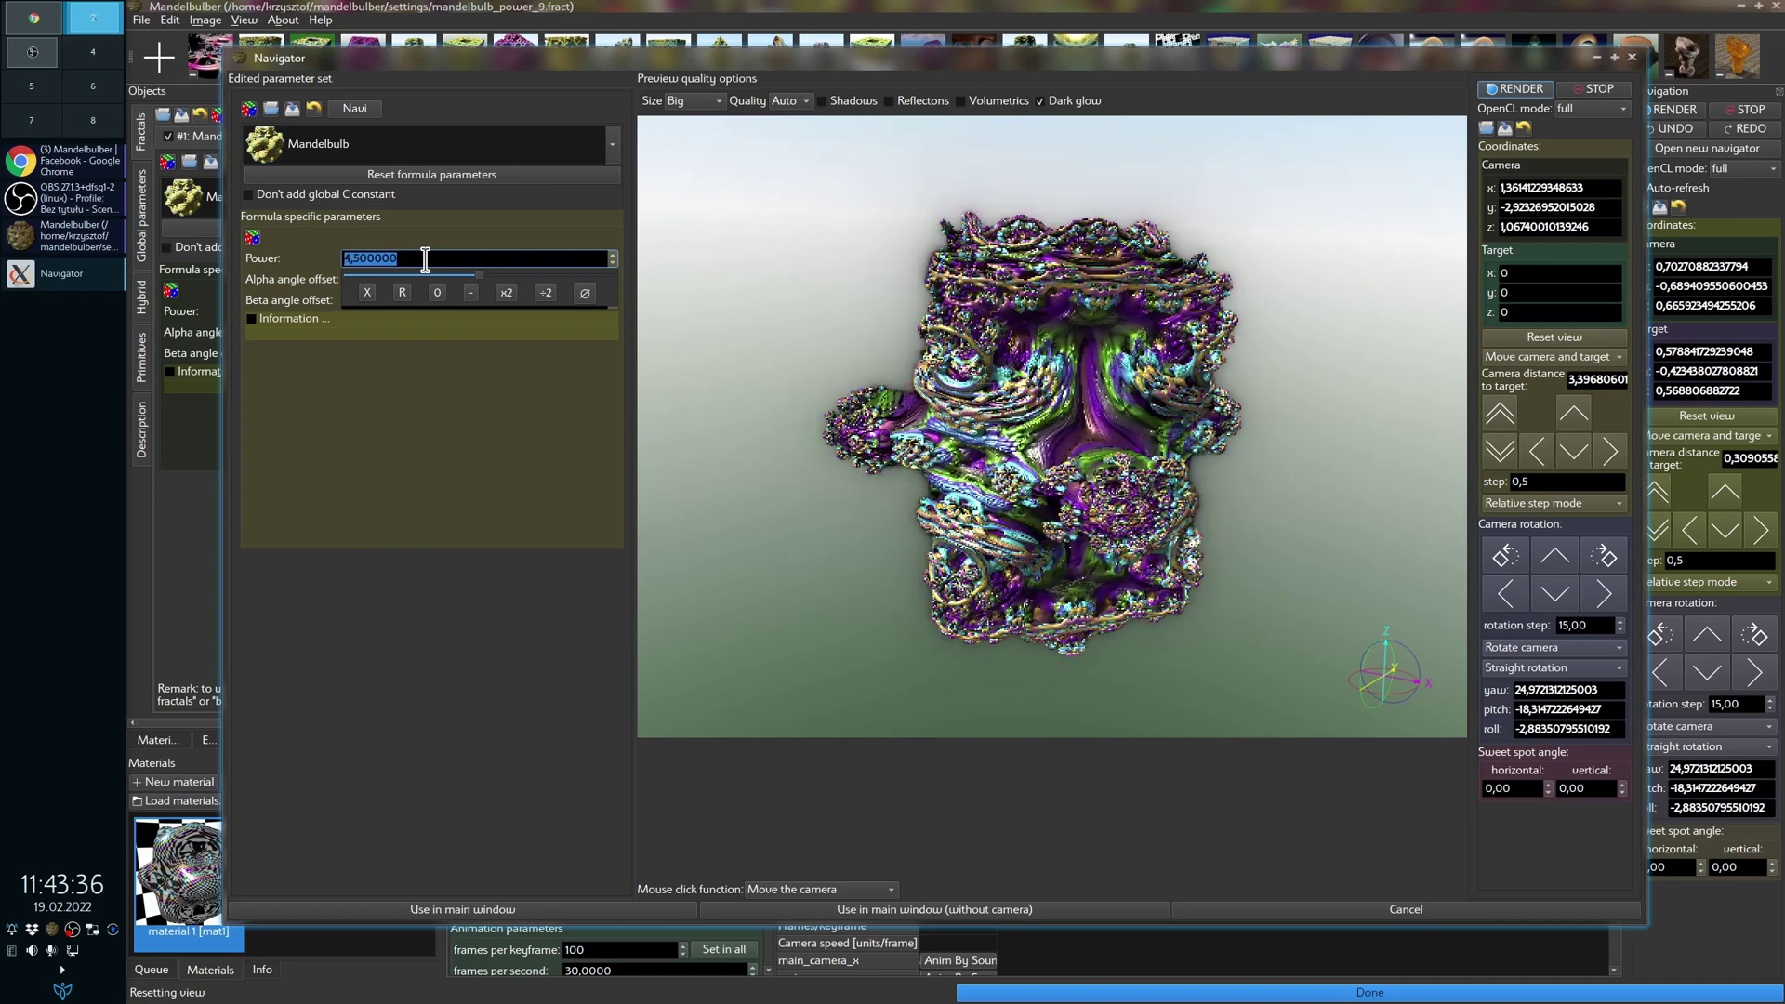
{"action": "scroll", "coordinate": [425, 259], "scroll_direction": "up", "scroll_amount": 14}
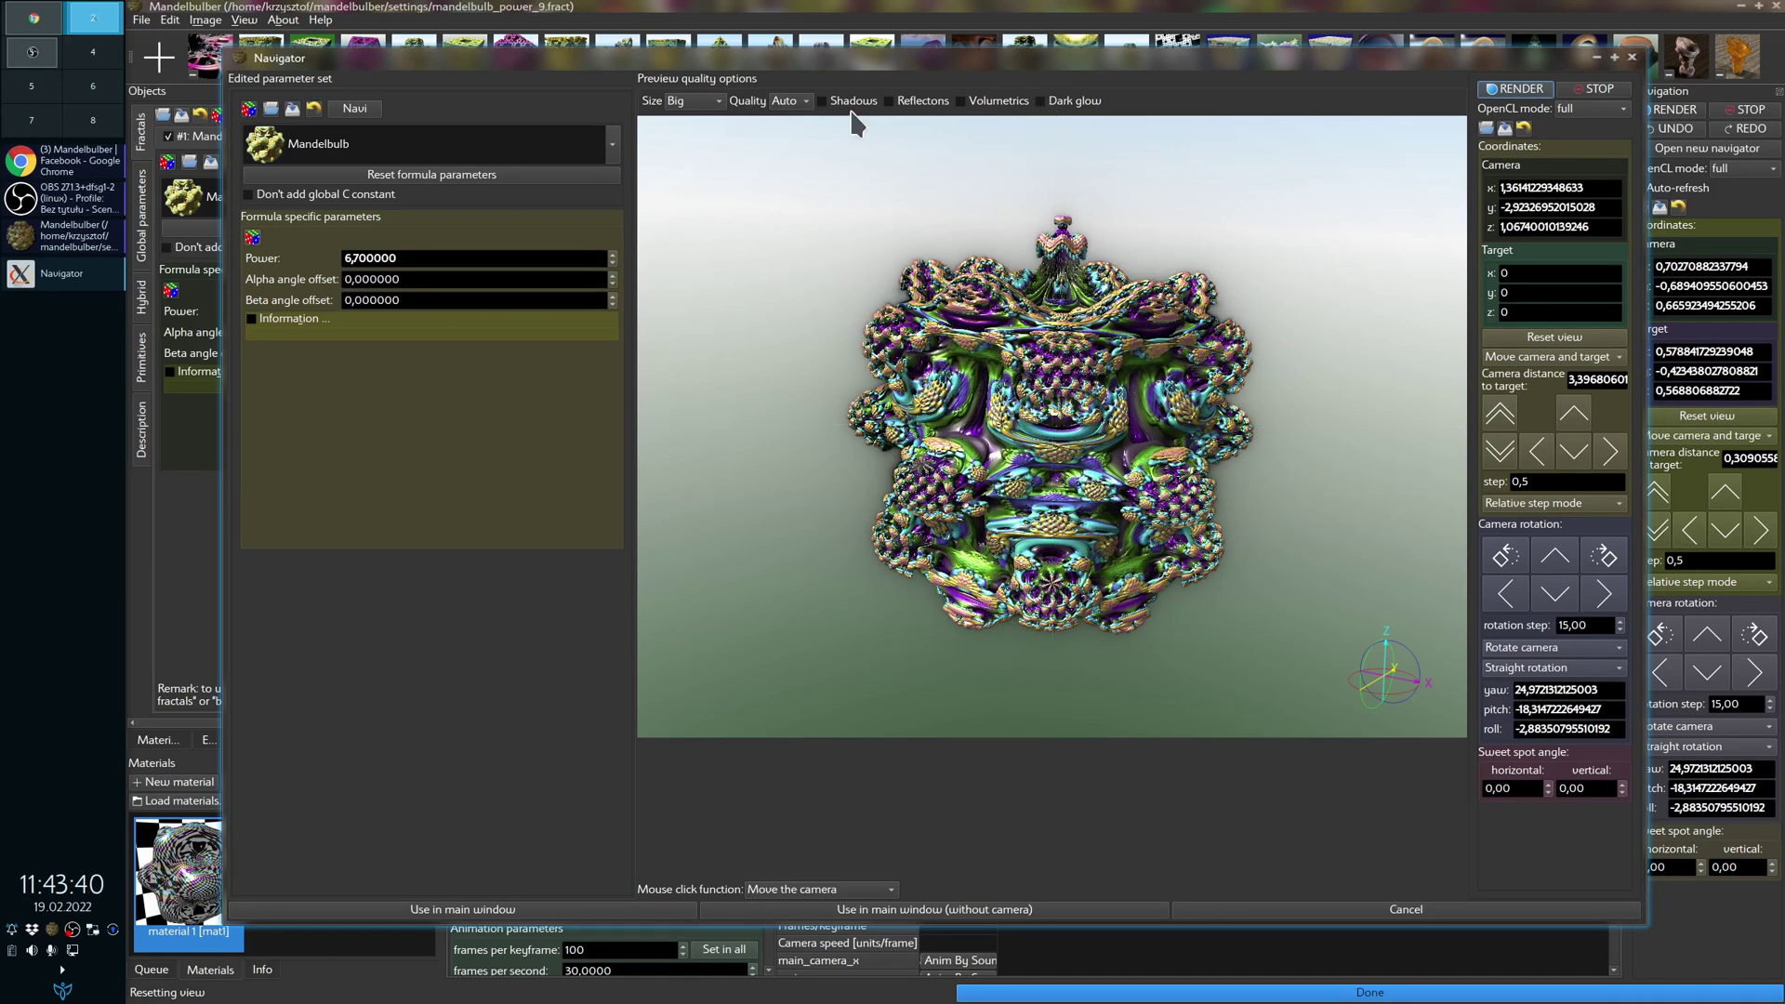
Step: Enable preview shadows and vary the Mandelbulb power between 8.2 and 6.5, ending at 6.5
{"action": "left_click", "coordinate": [424, 259]}
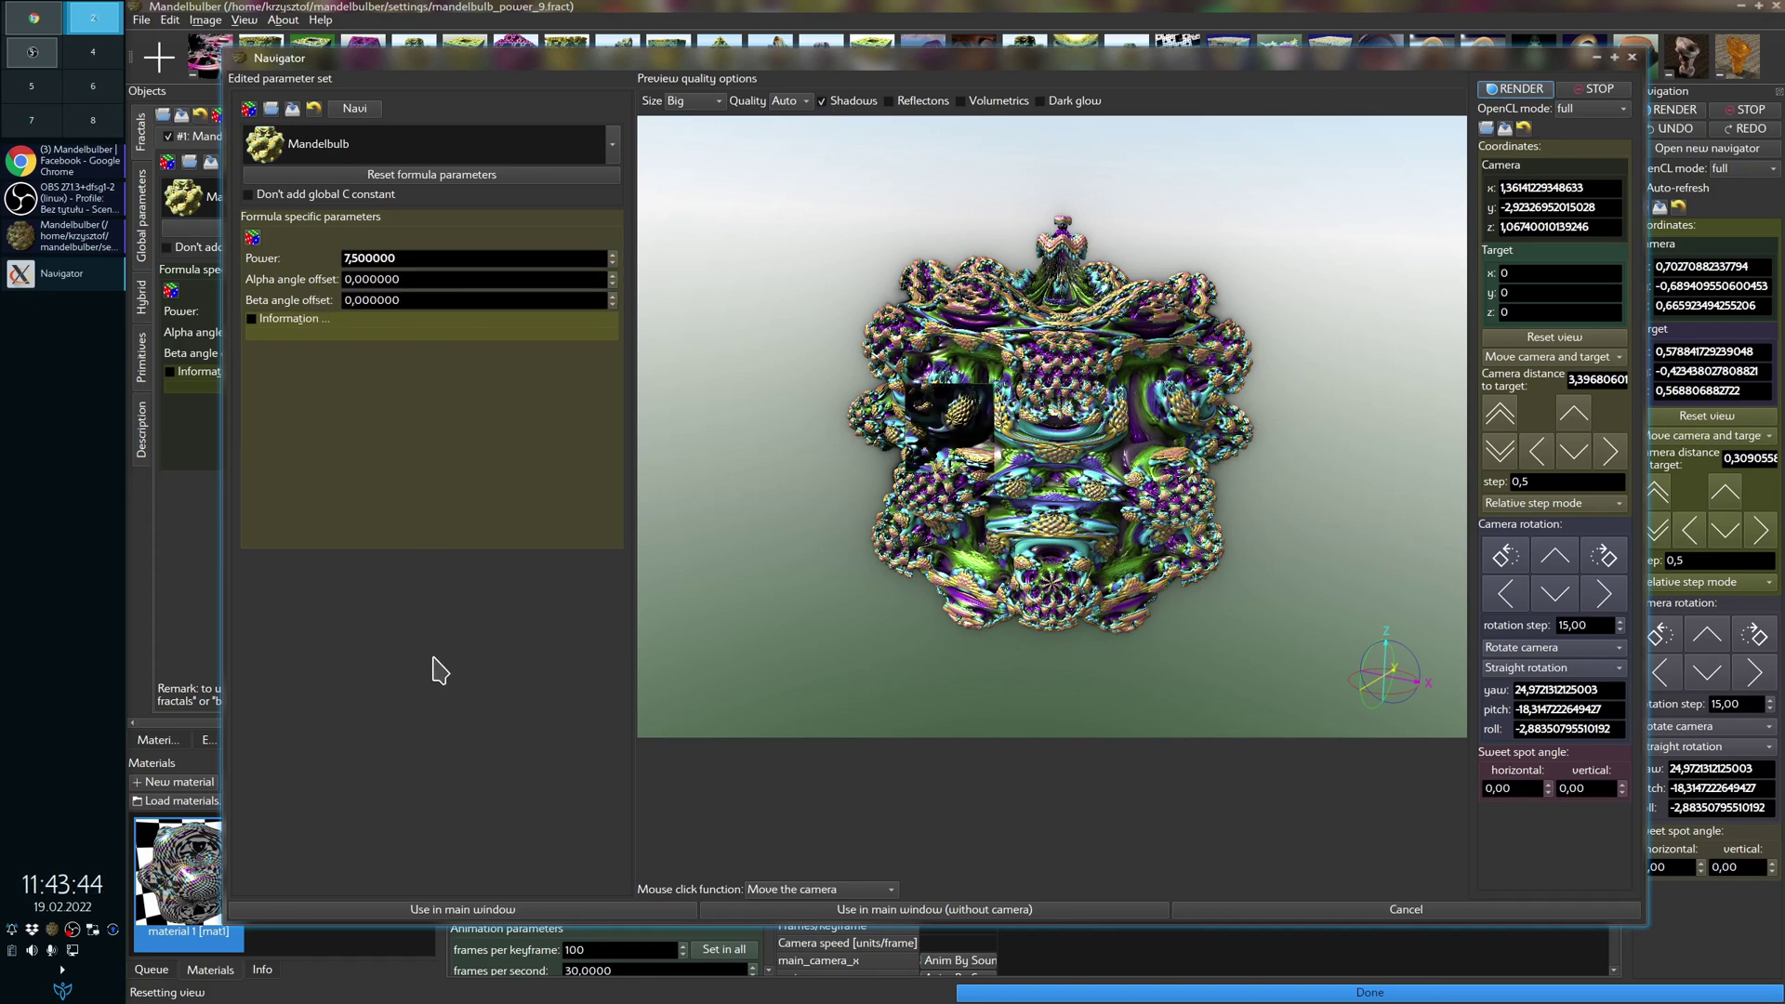
{"action": "left_click", "coordinate": [440, 256]}
{"action": "scroll", "coordinate": [440, 255], "scroll_direction": "down", "scroll_amount": 10}
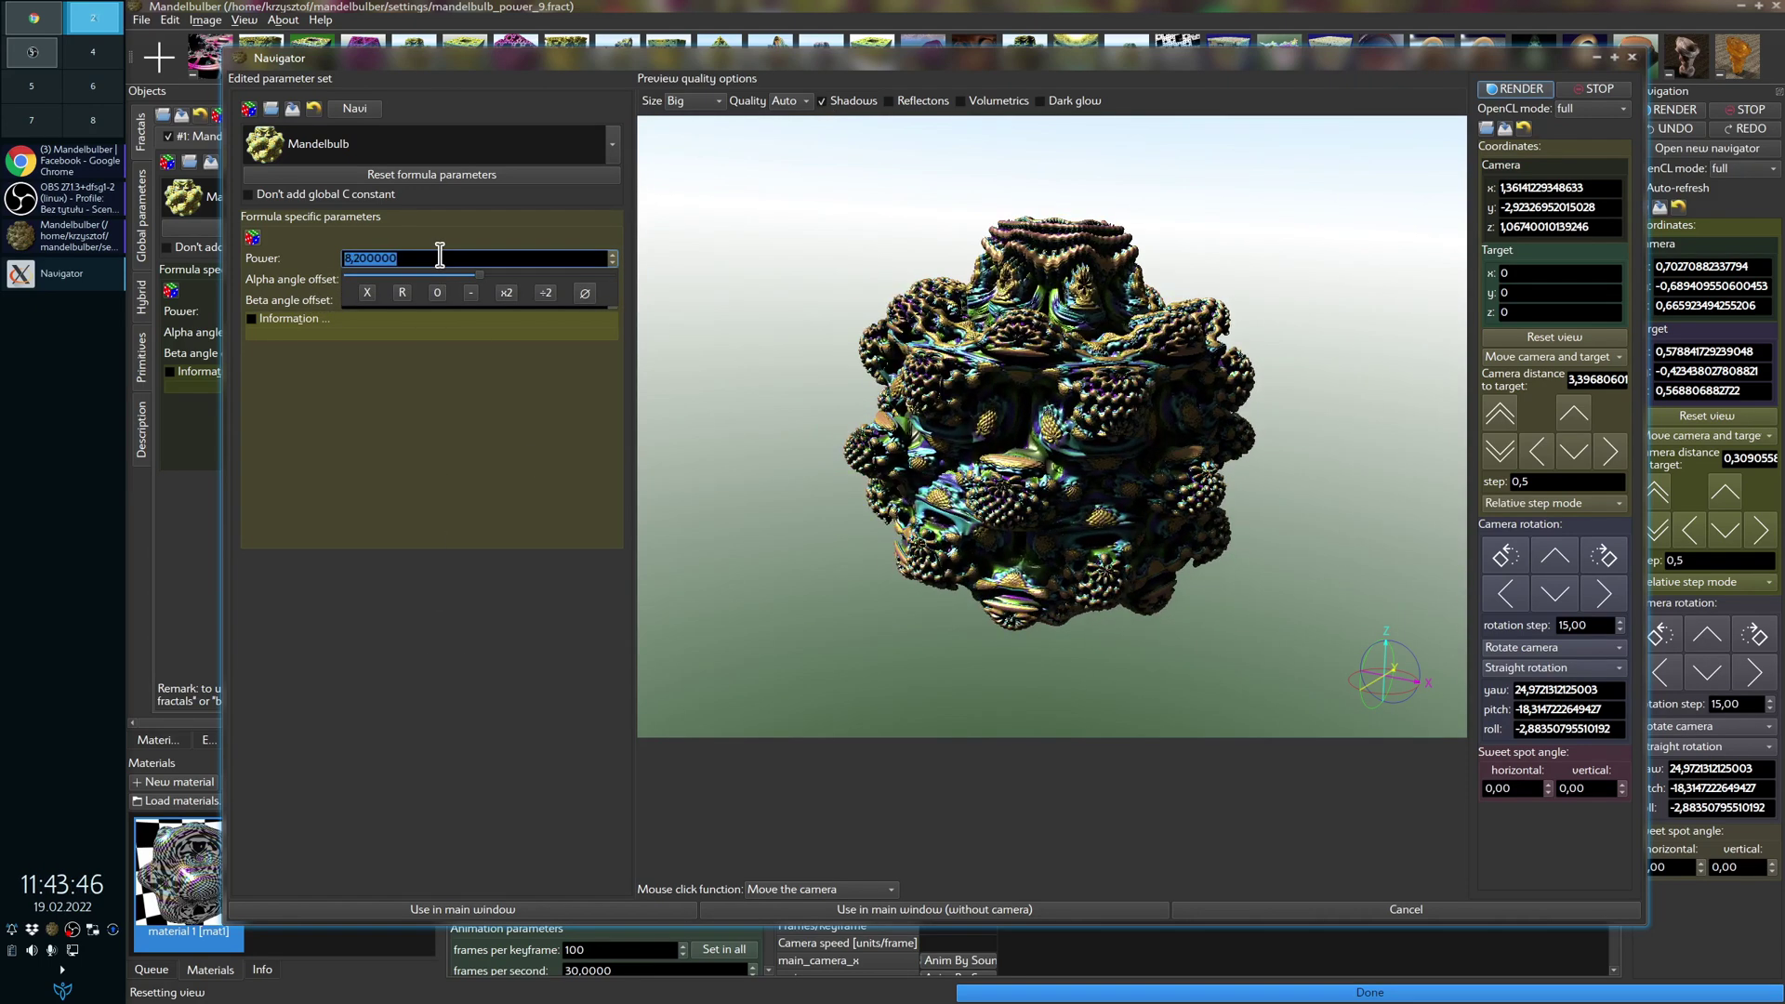
Step: Move the camera closer to the Mandelbulb, set the power to 7.6 and use the result with its camera in the main window
{"action": "left_click", "coordinate": [997, 396]}
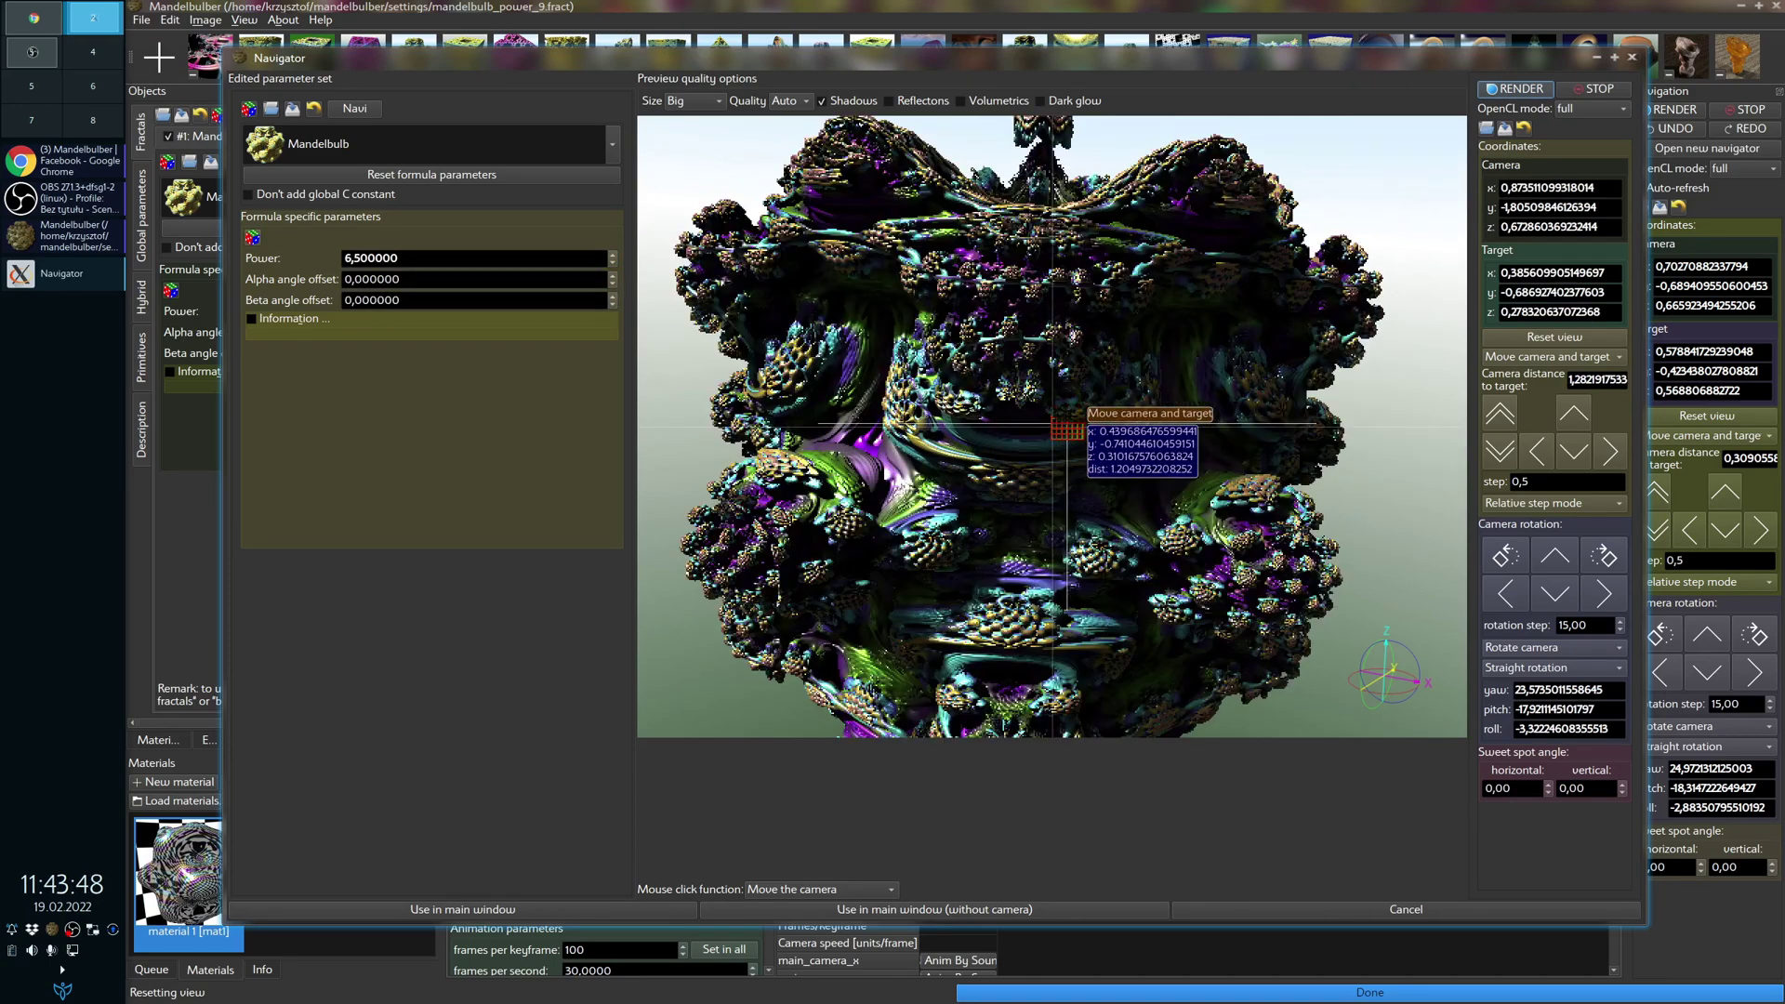
{"action": "left_click", "coordinate": [429, 258]}
{"action": "scroll", "coordinate": [431, 258], "scroll_direction": "up", "scroll_amount": 11}
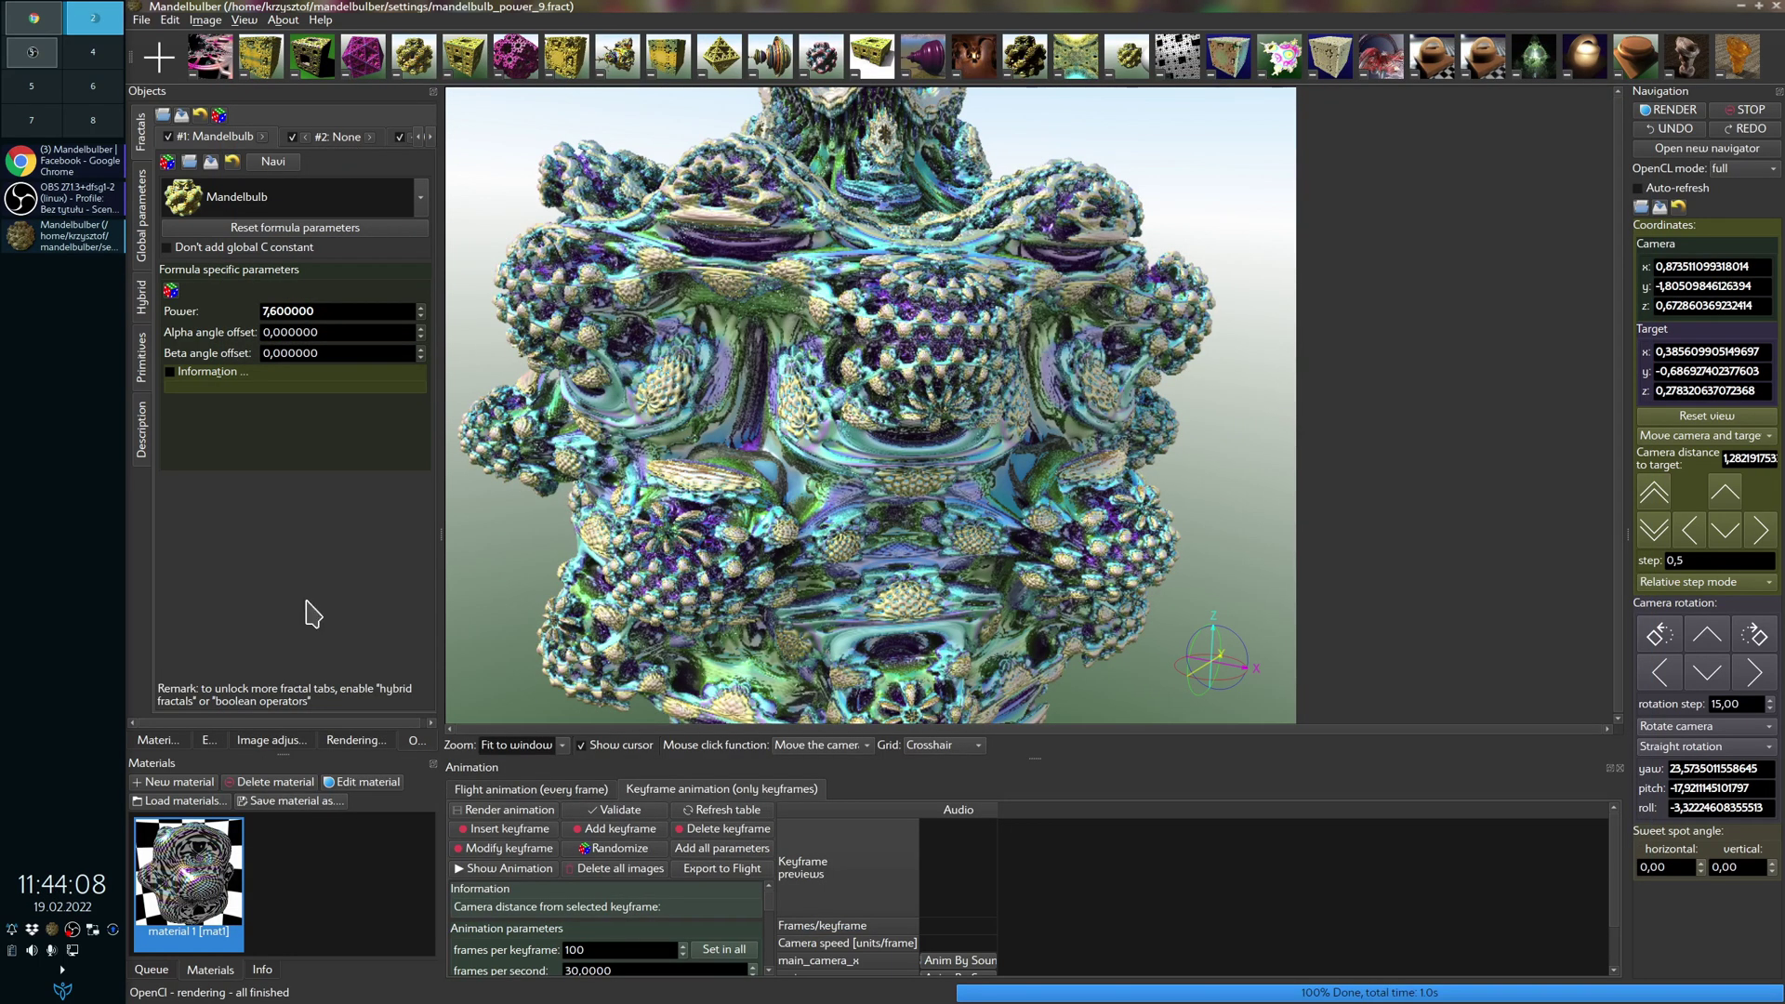
Step: Open the effects settings in the navigator and enable fog based on distance together with the volumetrics preview
{"action": "left_click", "coordinate": [207, 740]}
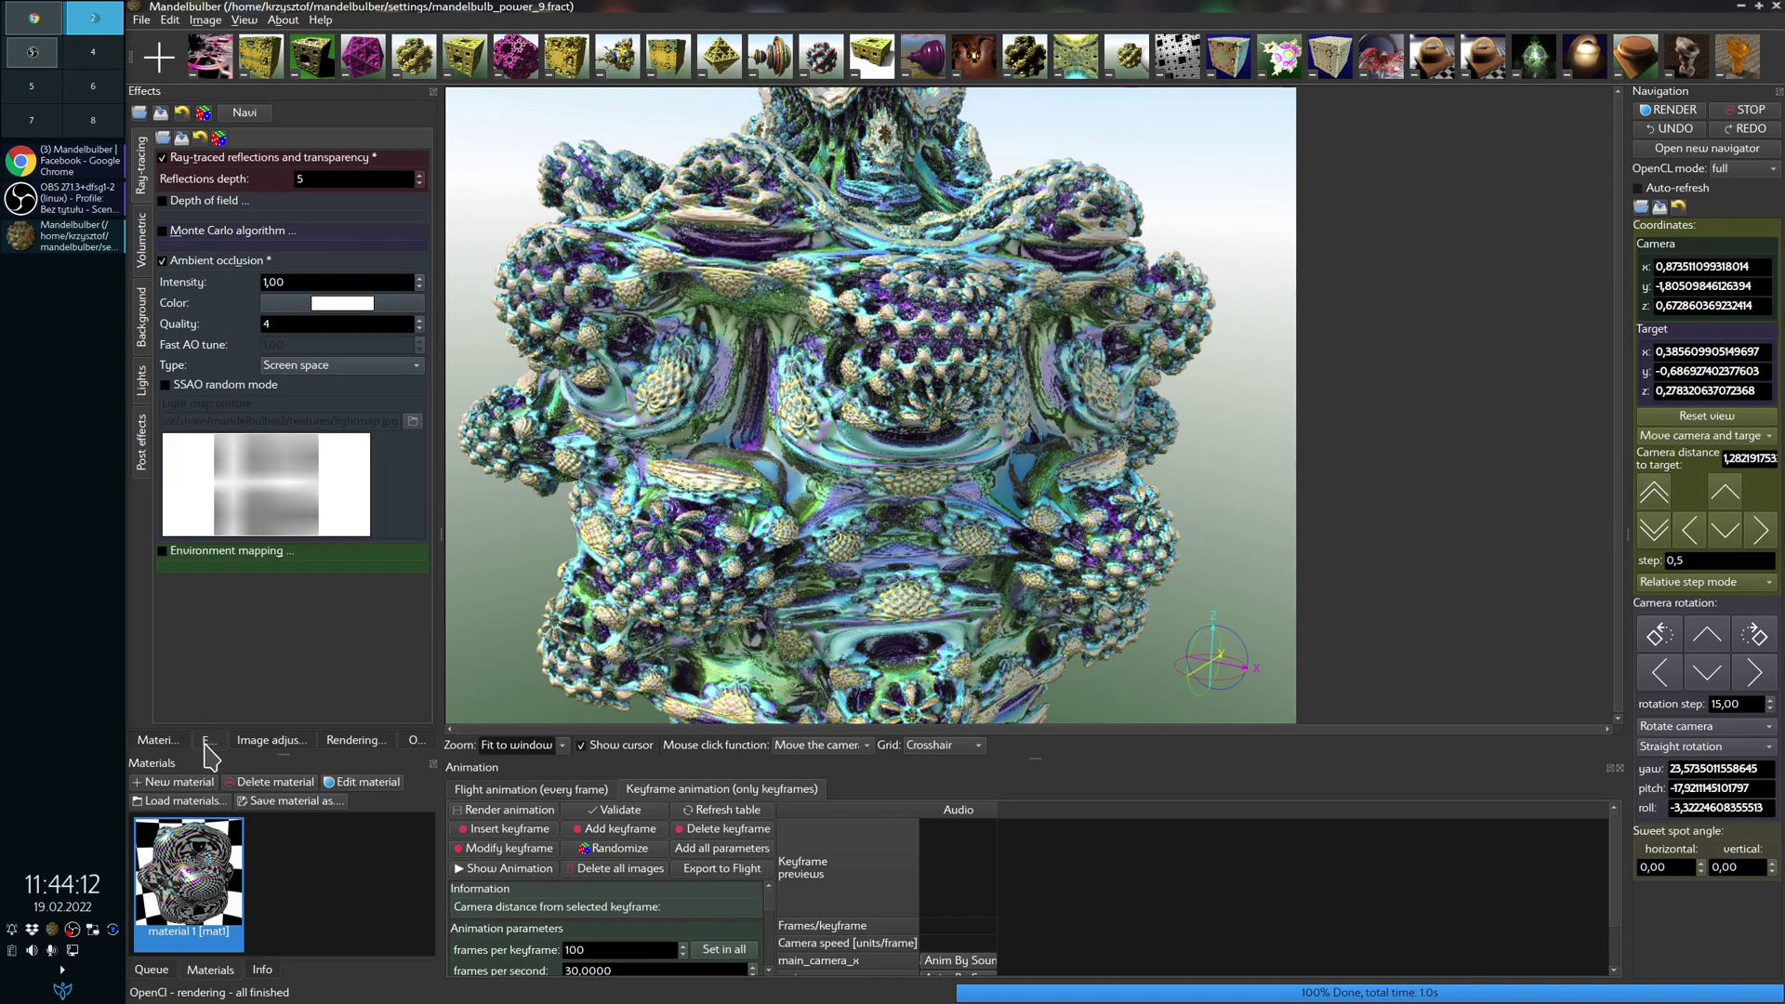
{"action": "left_click", "coordinate": [247, 115]}
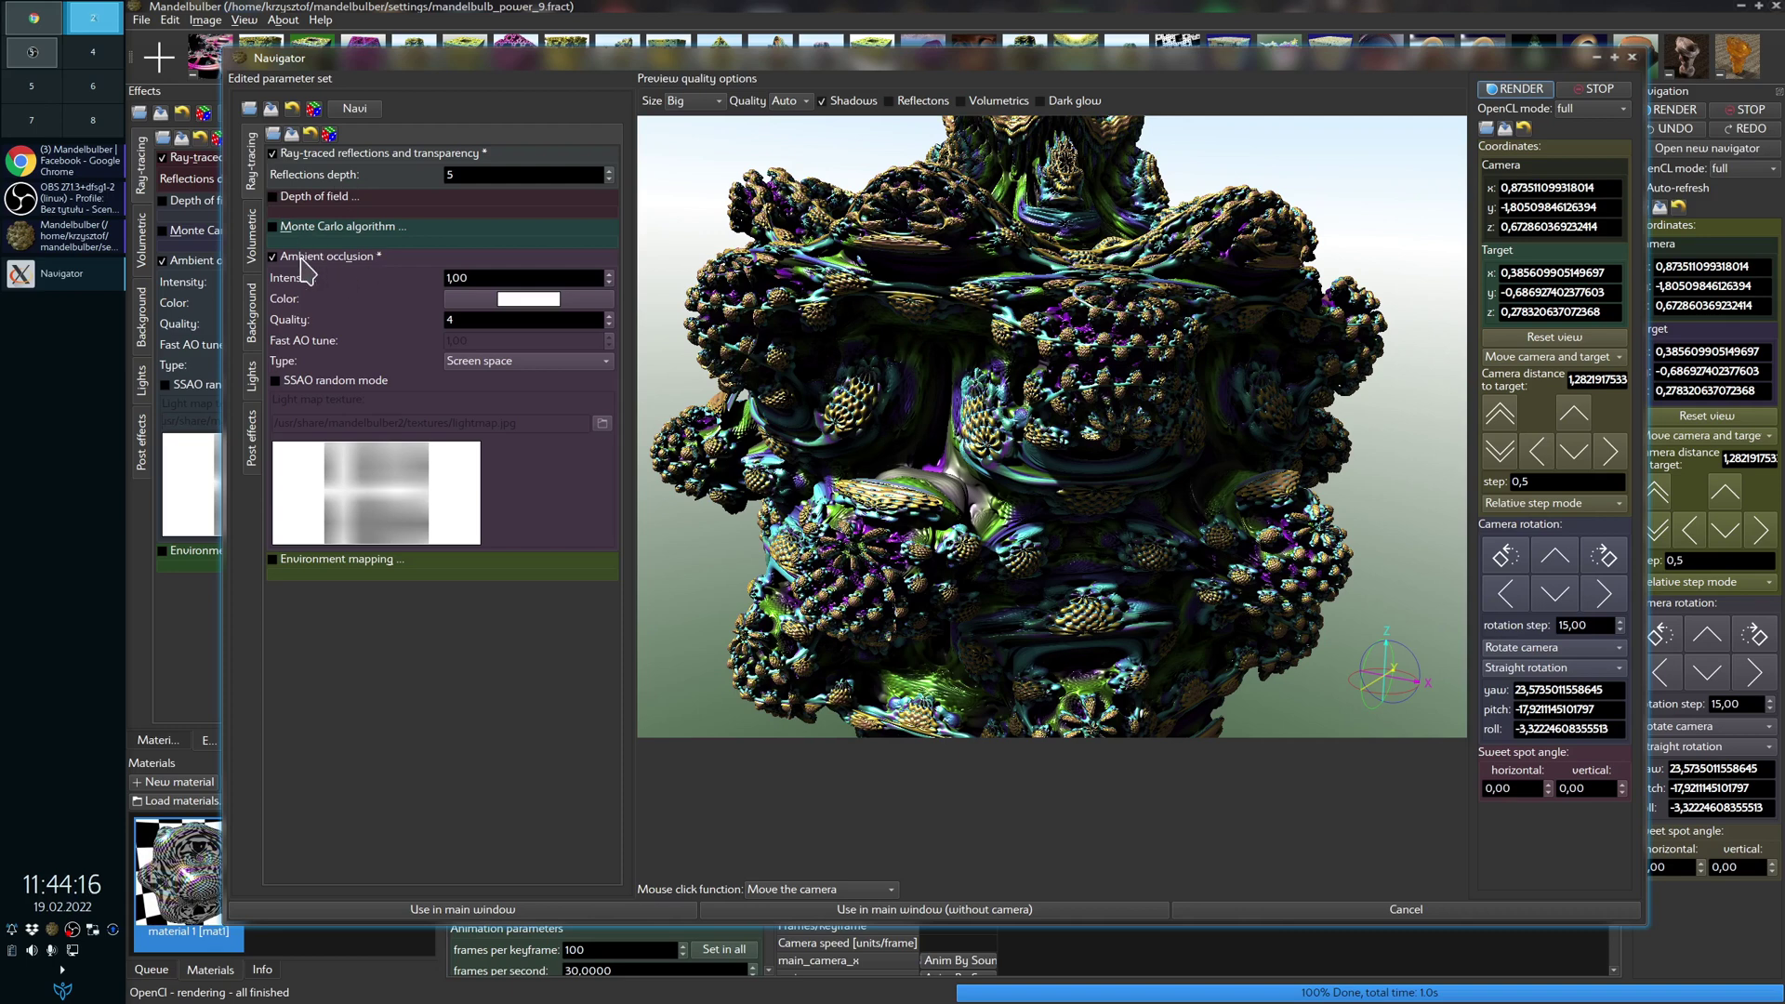
{"action": "left_click", "coordinate": [251, 256]}
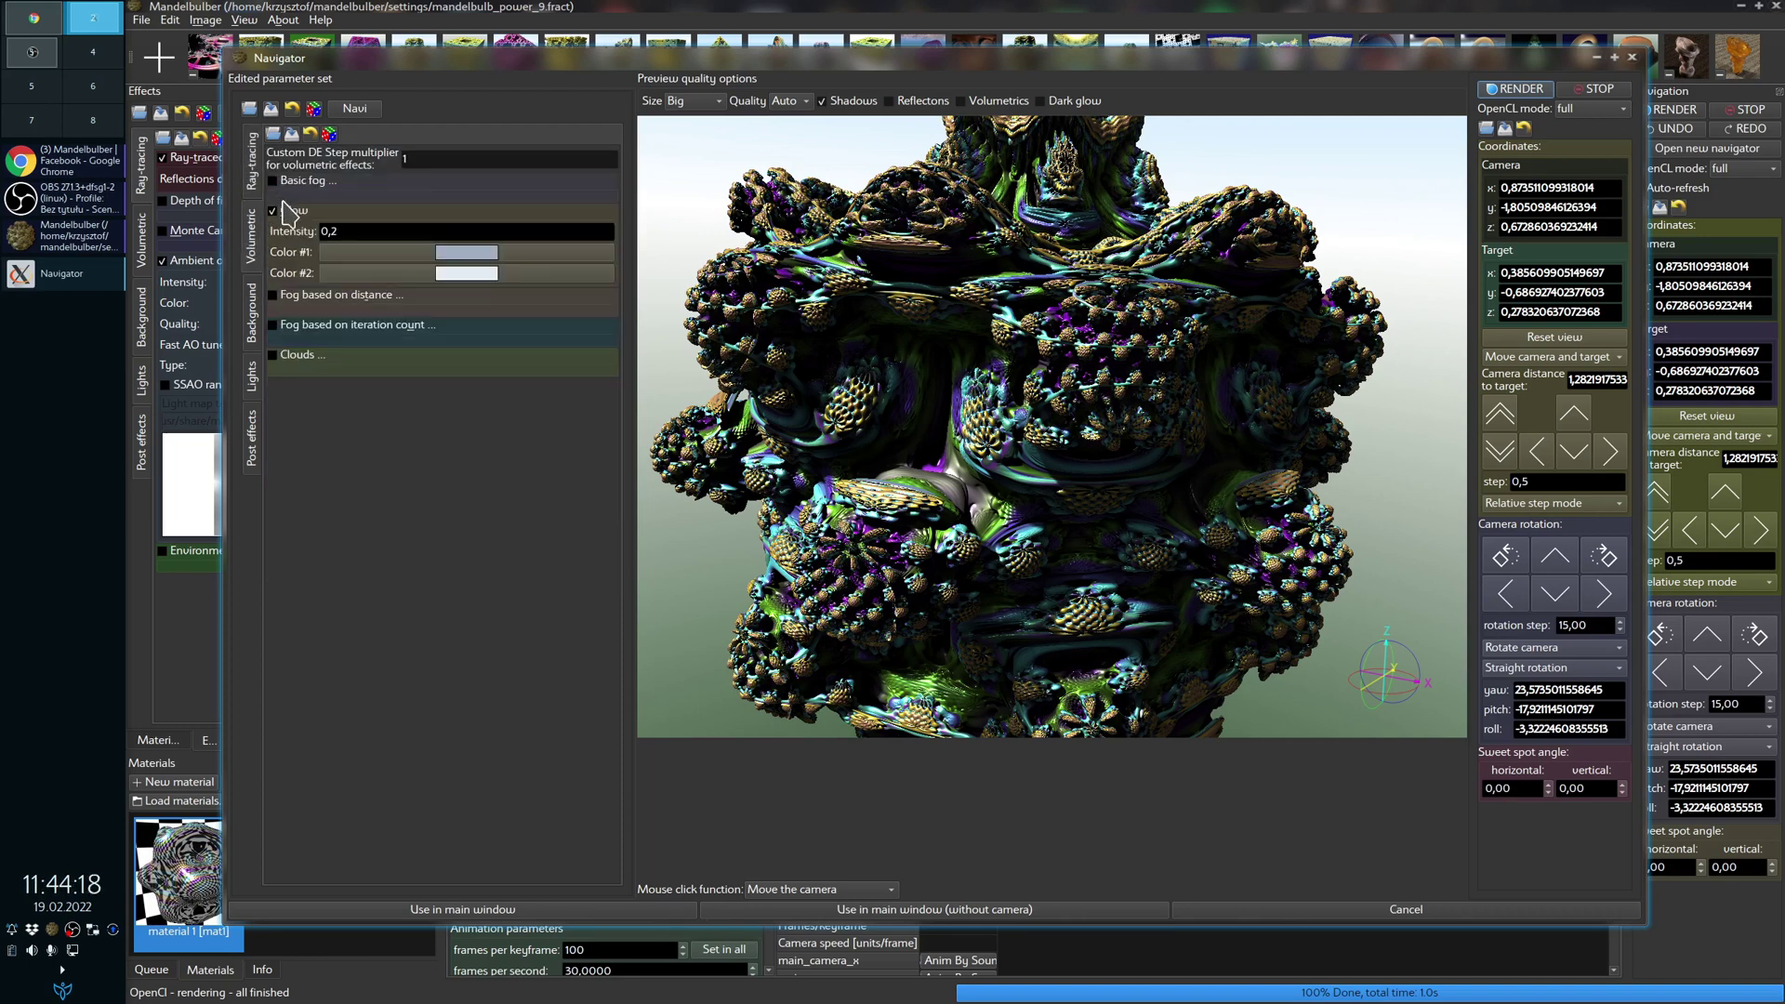
{"action": "left_click", "coordinate": [274, 294]}
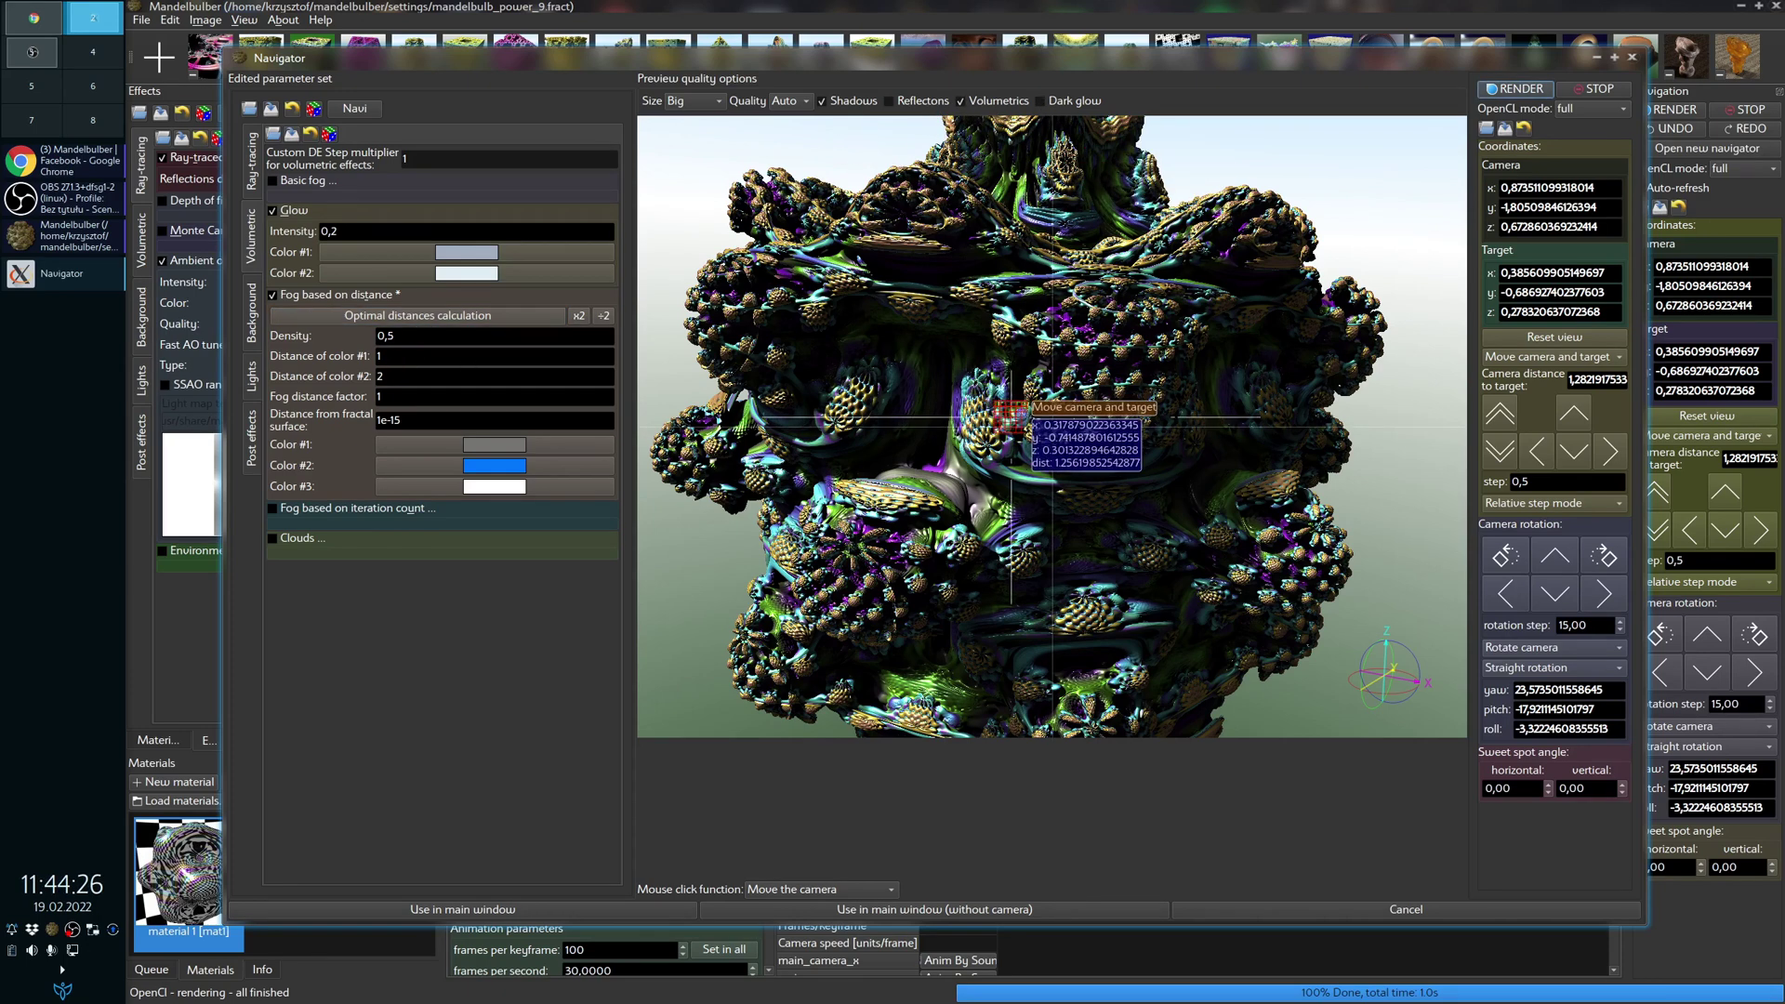
Step: Fly the camera into the fractal, reset the view and move in again towards the fractal's upper middle
{"action": "left_click", "coordinate": [972, 435]}
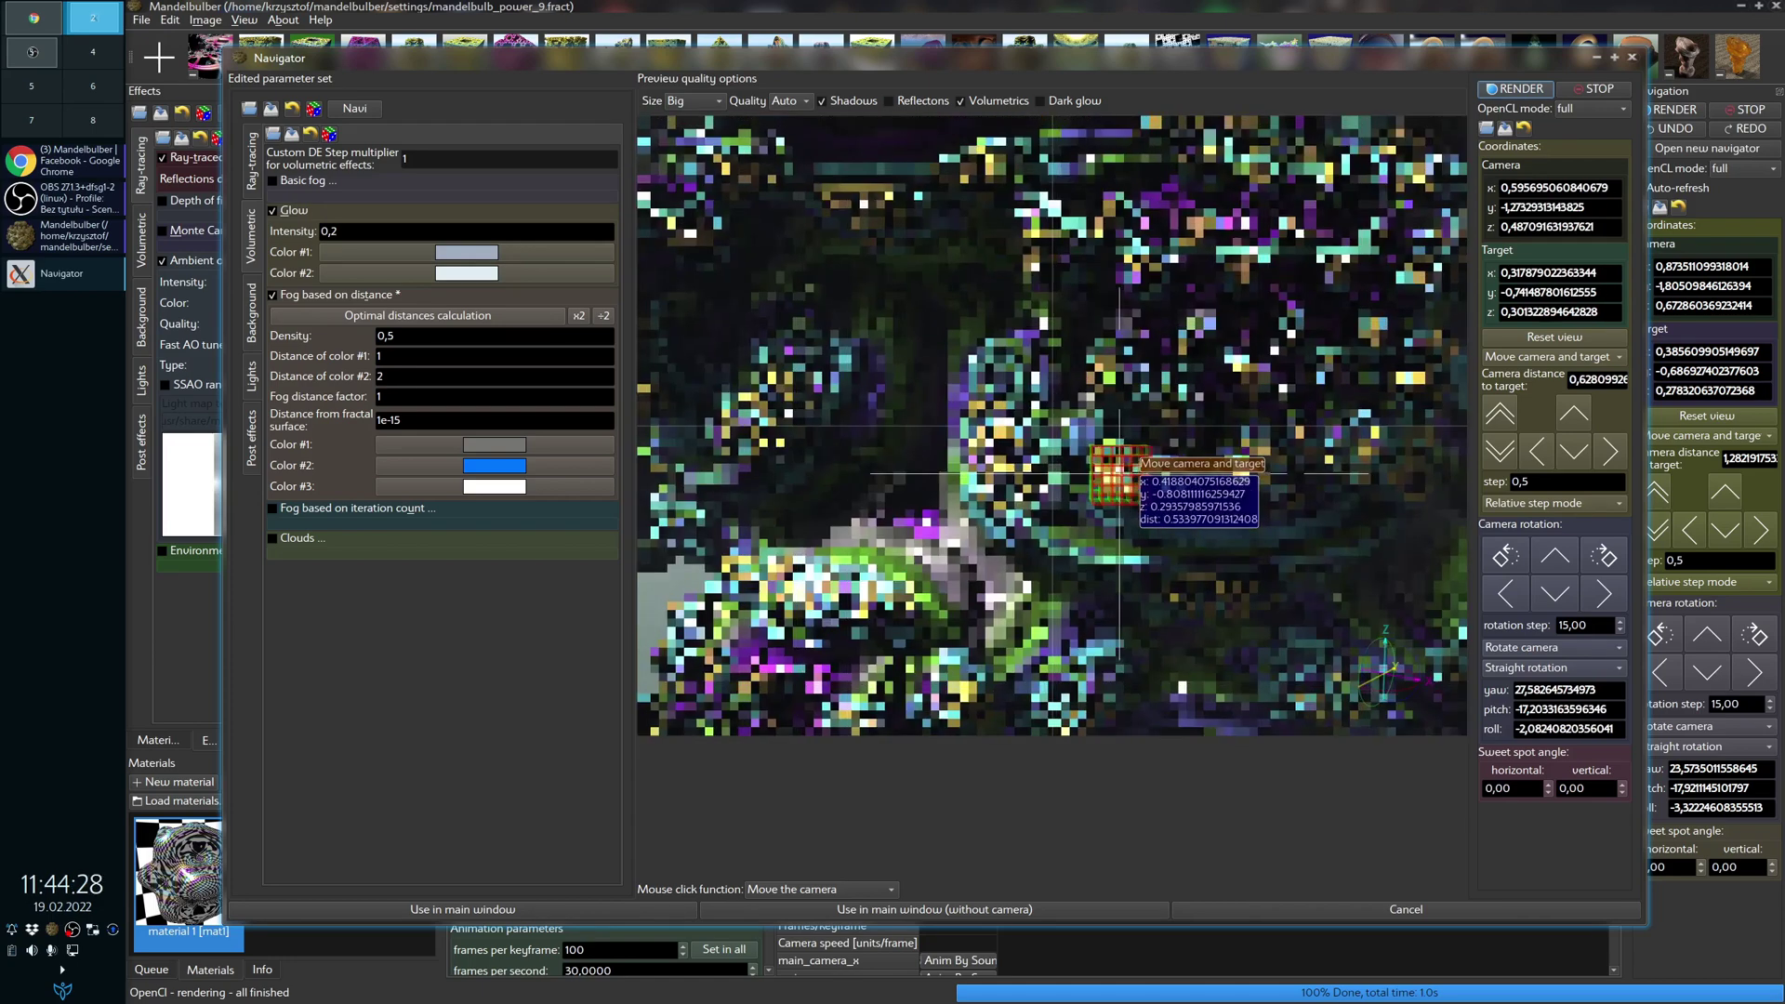
{"action": "left_click", "coordinate": [1555, 337]}
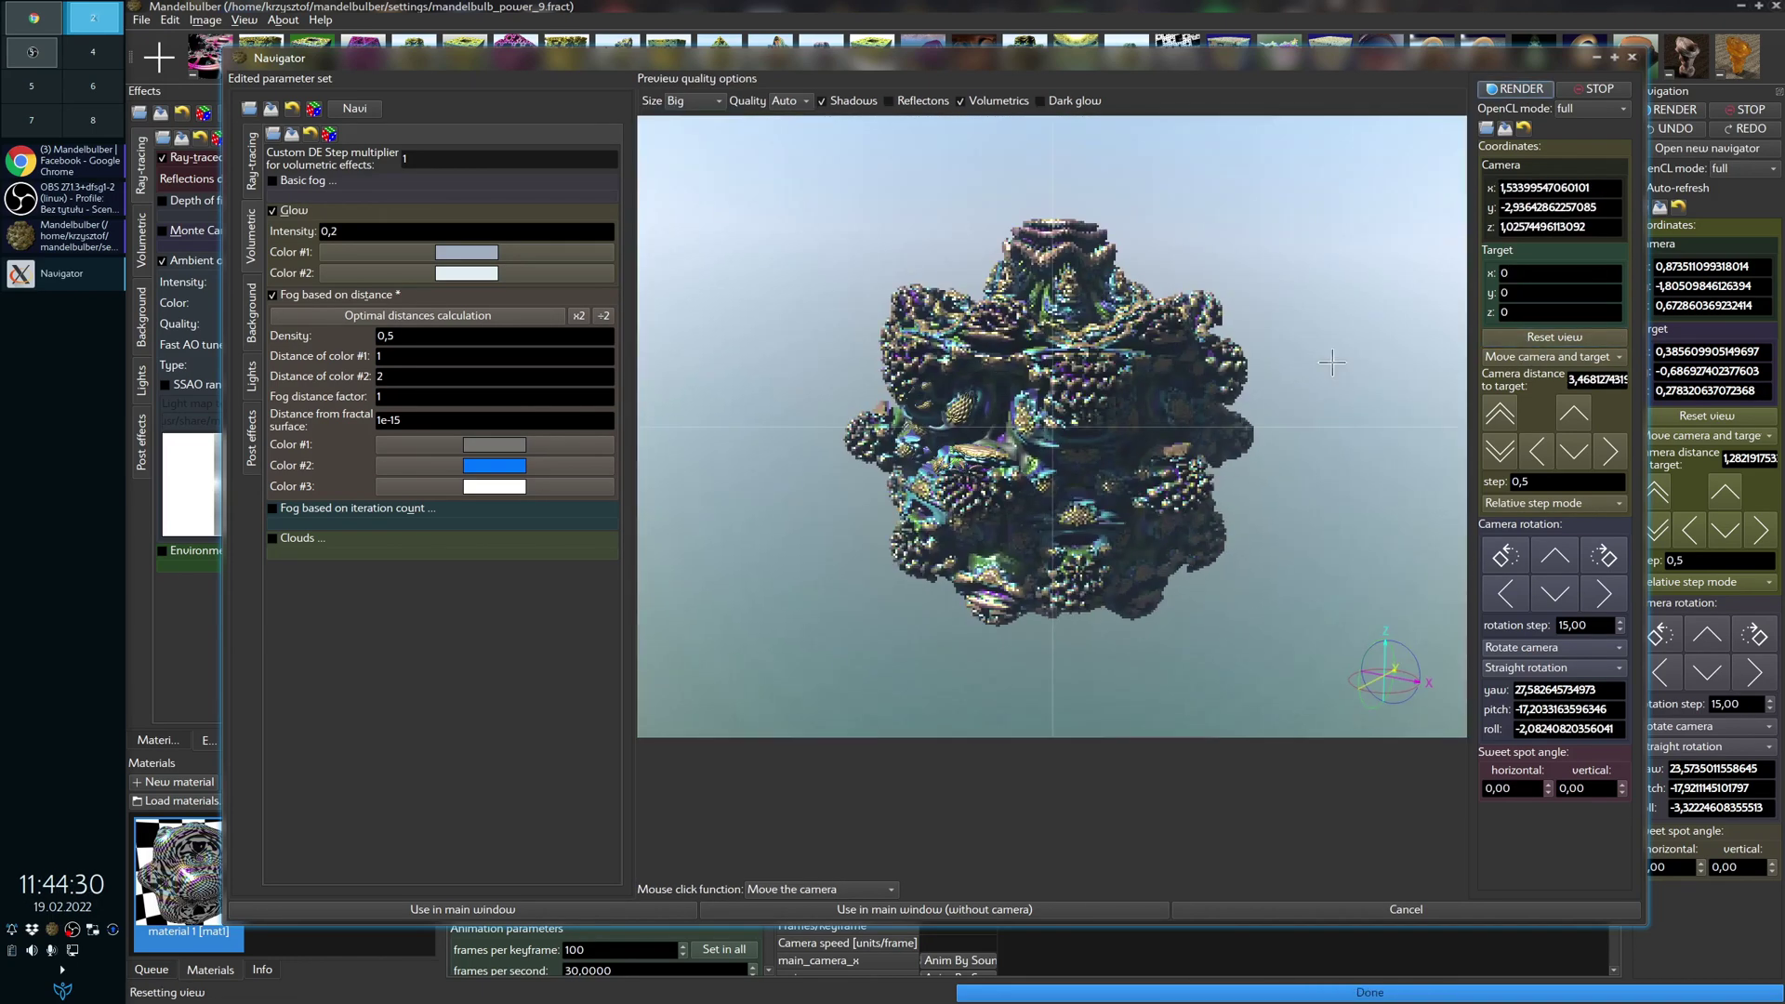
{"action": "left_click", "coordinate": [1074, 378]}
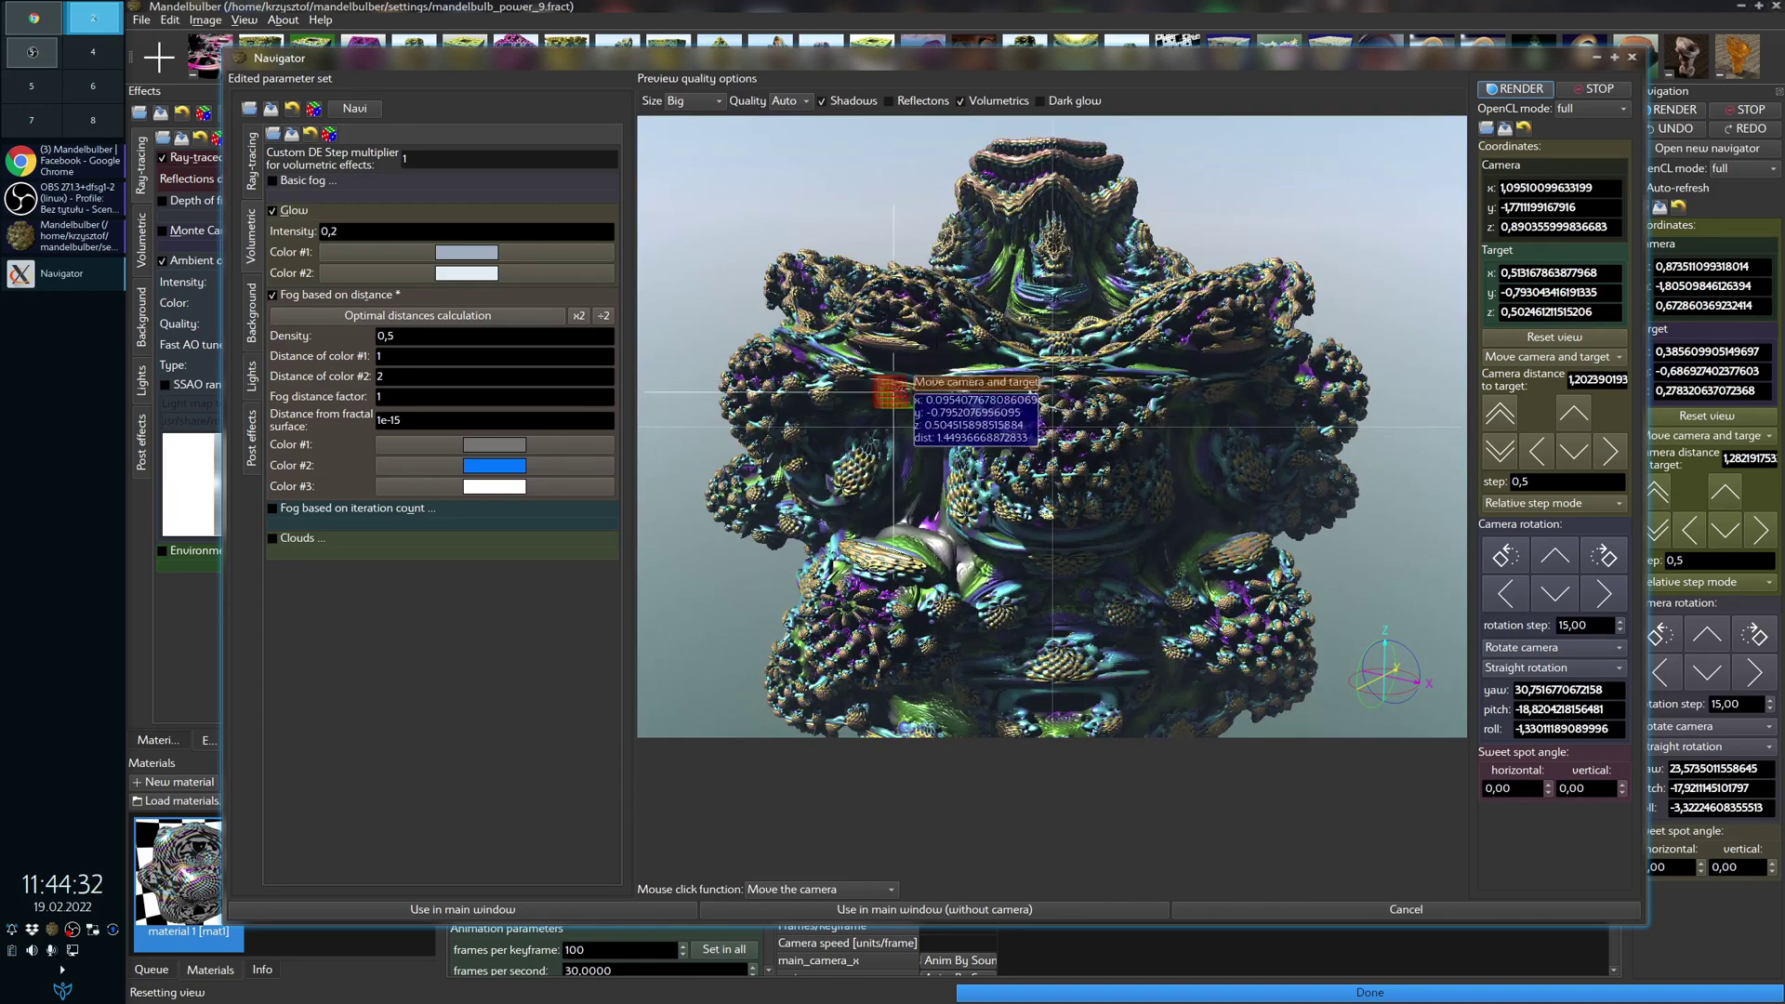
Step: Set the distance fog's density to 2 and fly the camera towards the fractal's upper side
{"action": "left_click", "coordinate": [502, 336]}
{"action": "left_click", "coordinate": [520, 370]}
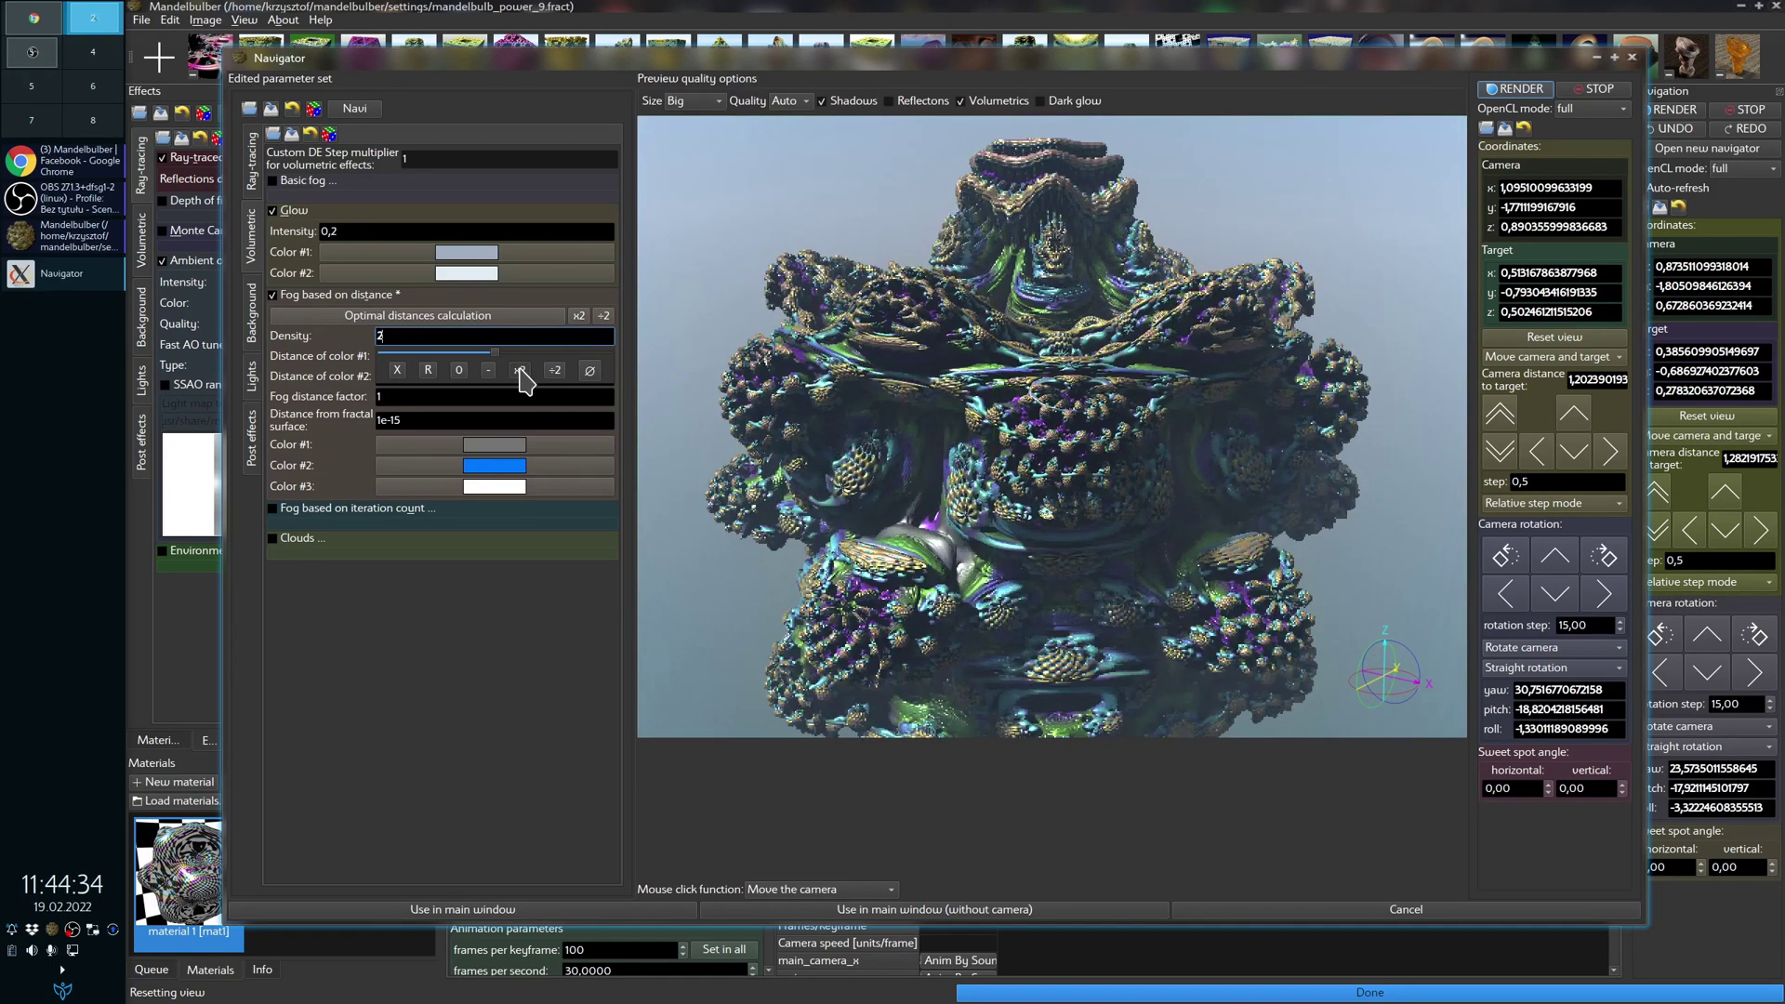
{"action": "left_click", "coordinate": [520, 370]}
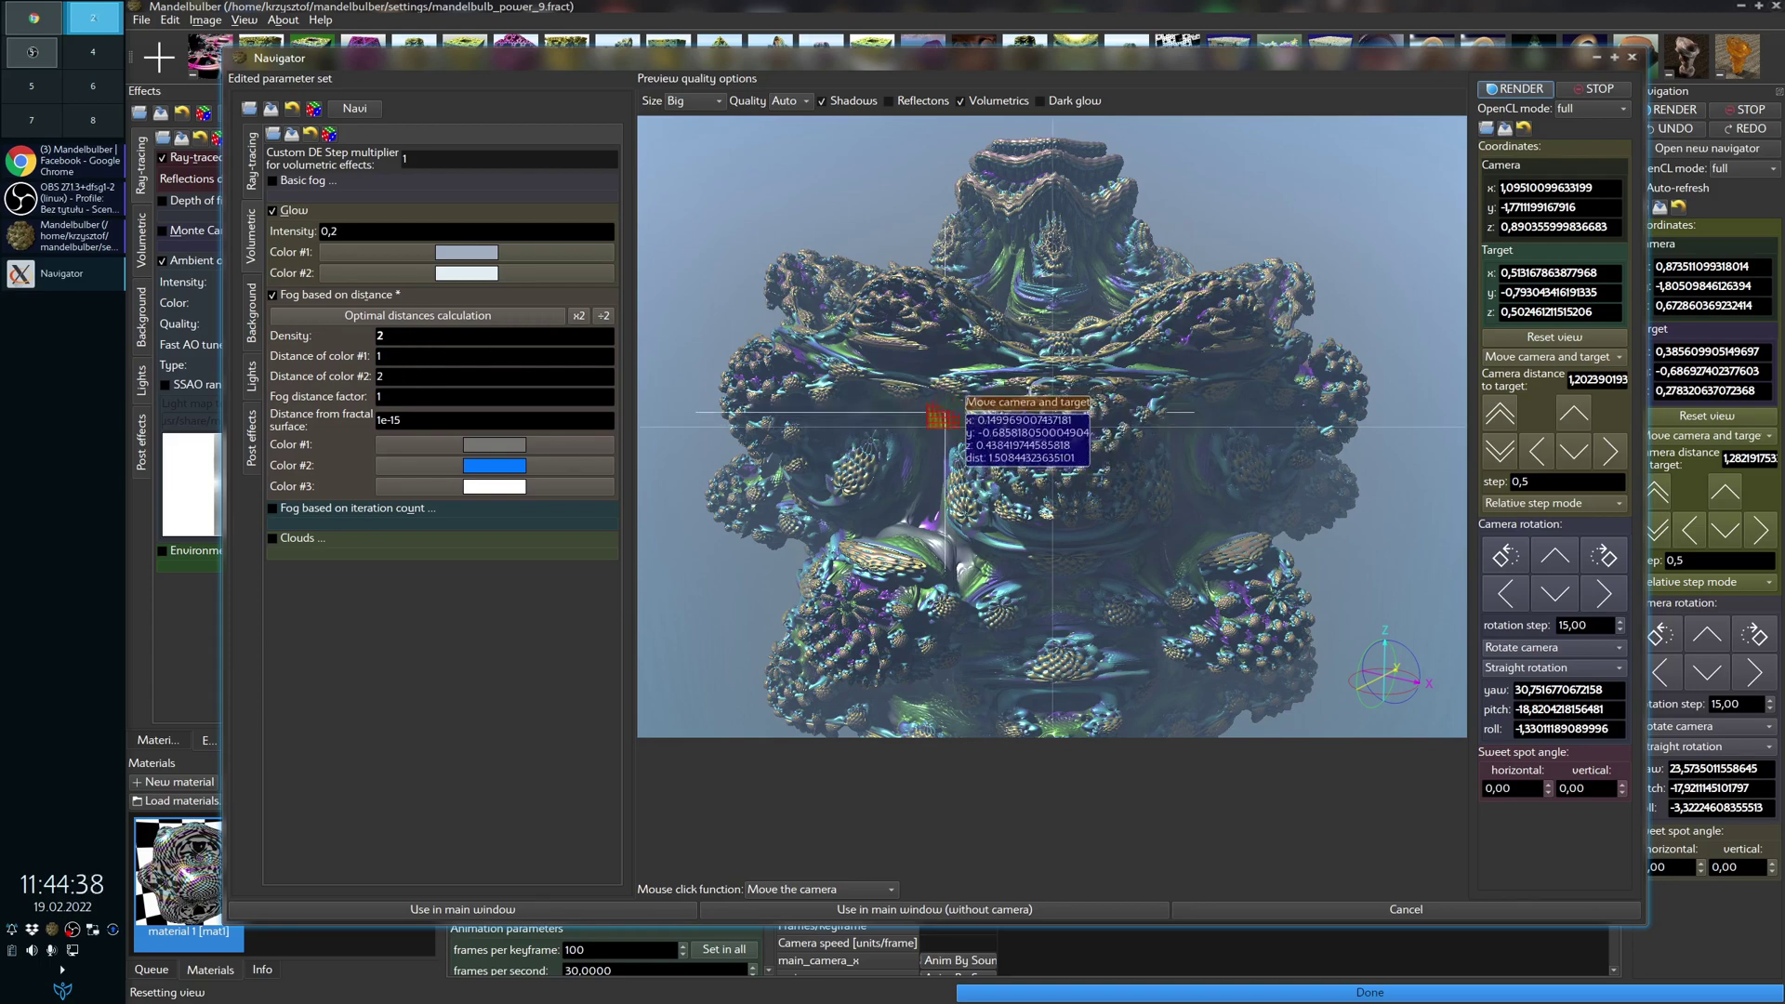
{"action": "left_click", "coordinate": [895, 327]}
{"action": "left_click", "coordinate": [899, 279]}
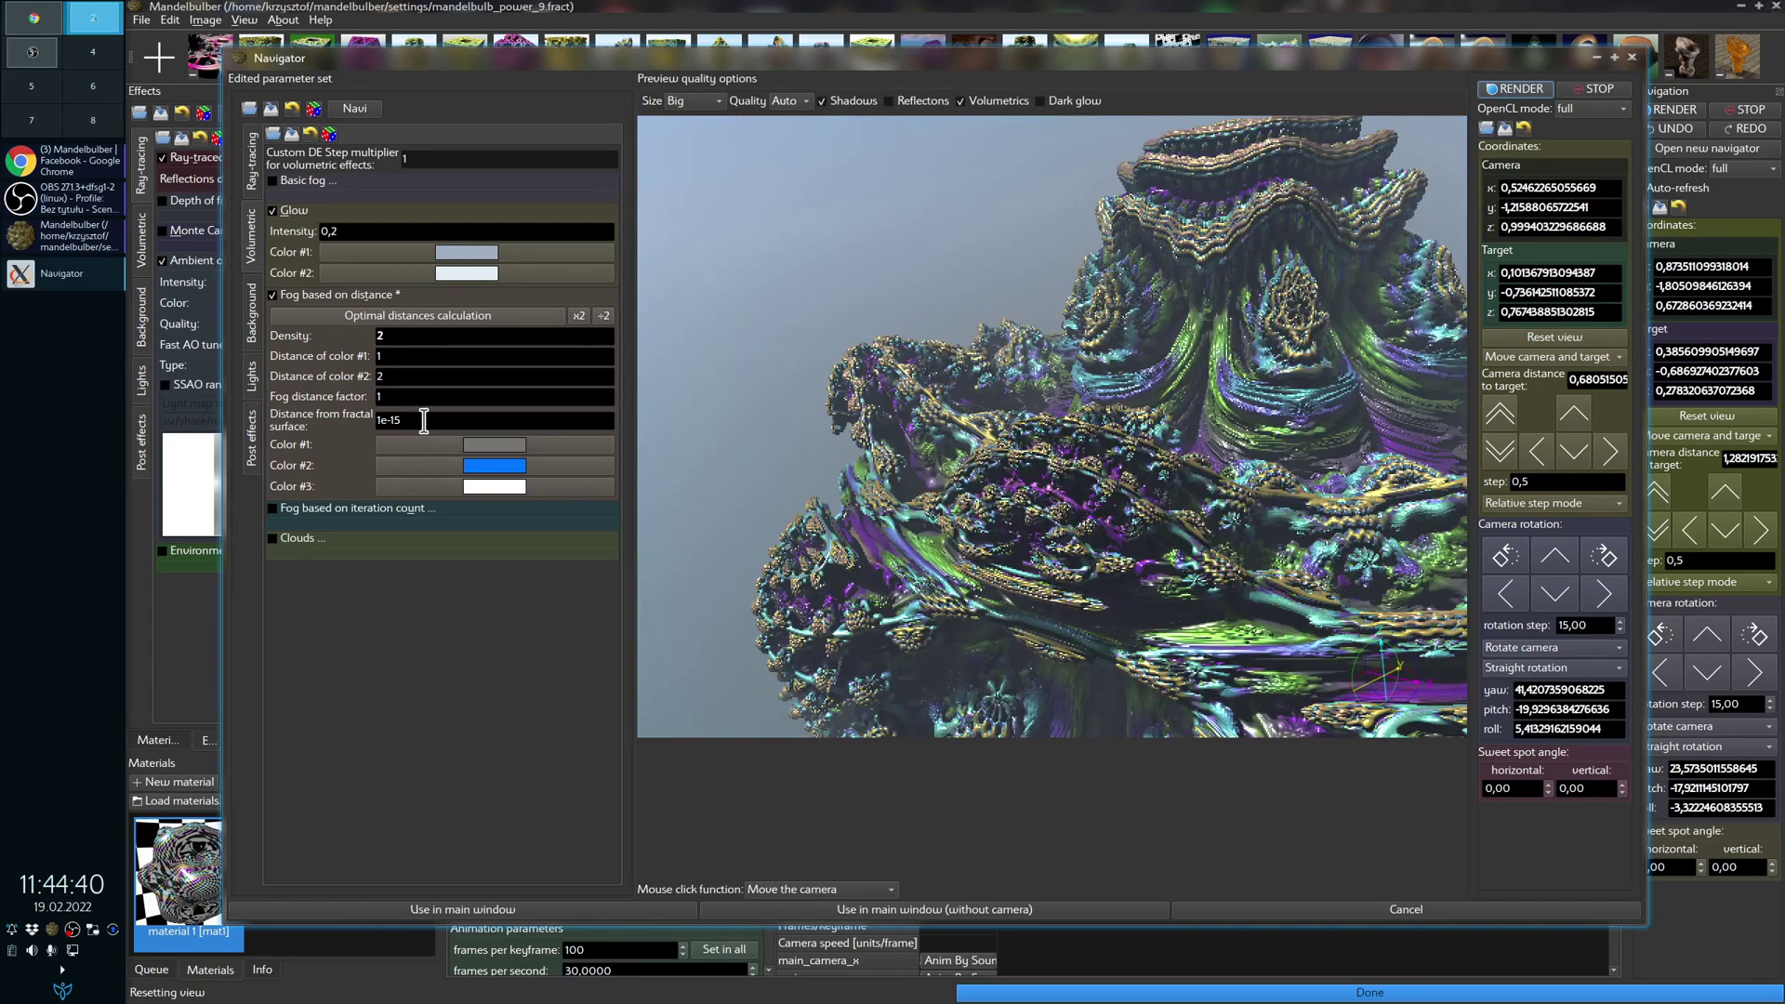
Step: Double all fog distances twice, then halve them repeatedly to 0.25 for color #1 and 0.5 for color #2
{"action": "left_click", "coordinate": [579, 317]}
{"action": "left_click", "coordinate": [578, 316]}
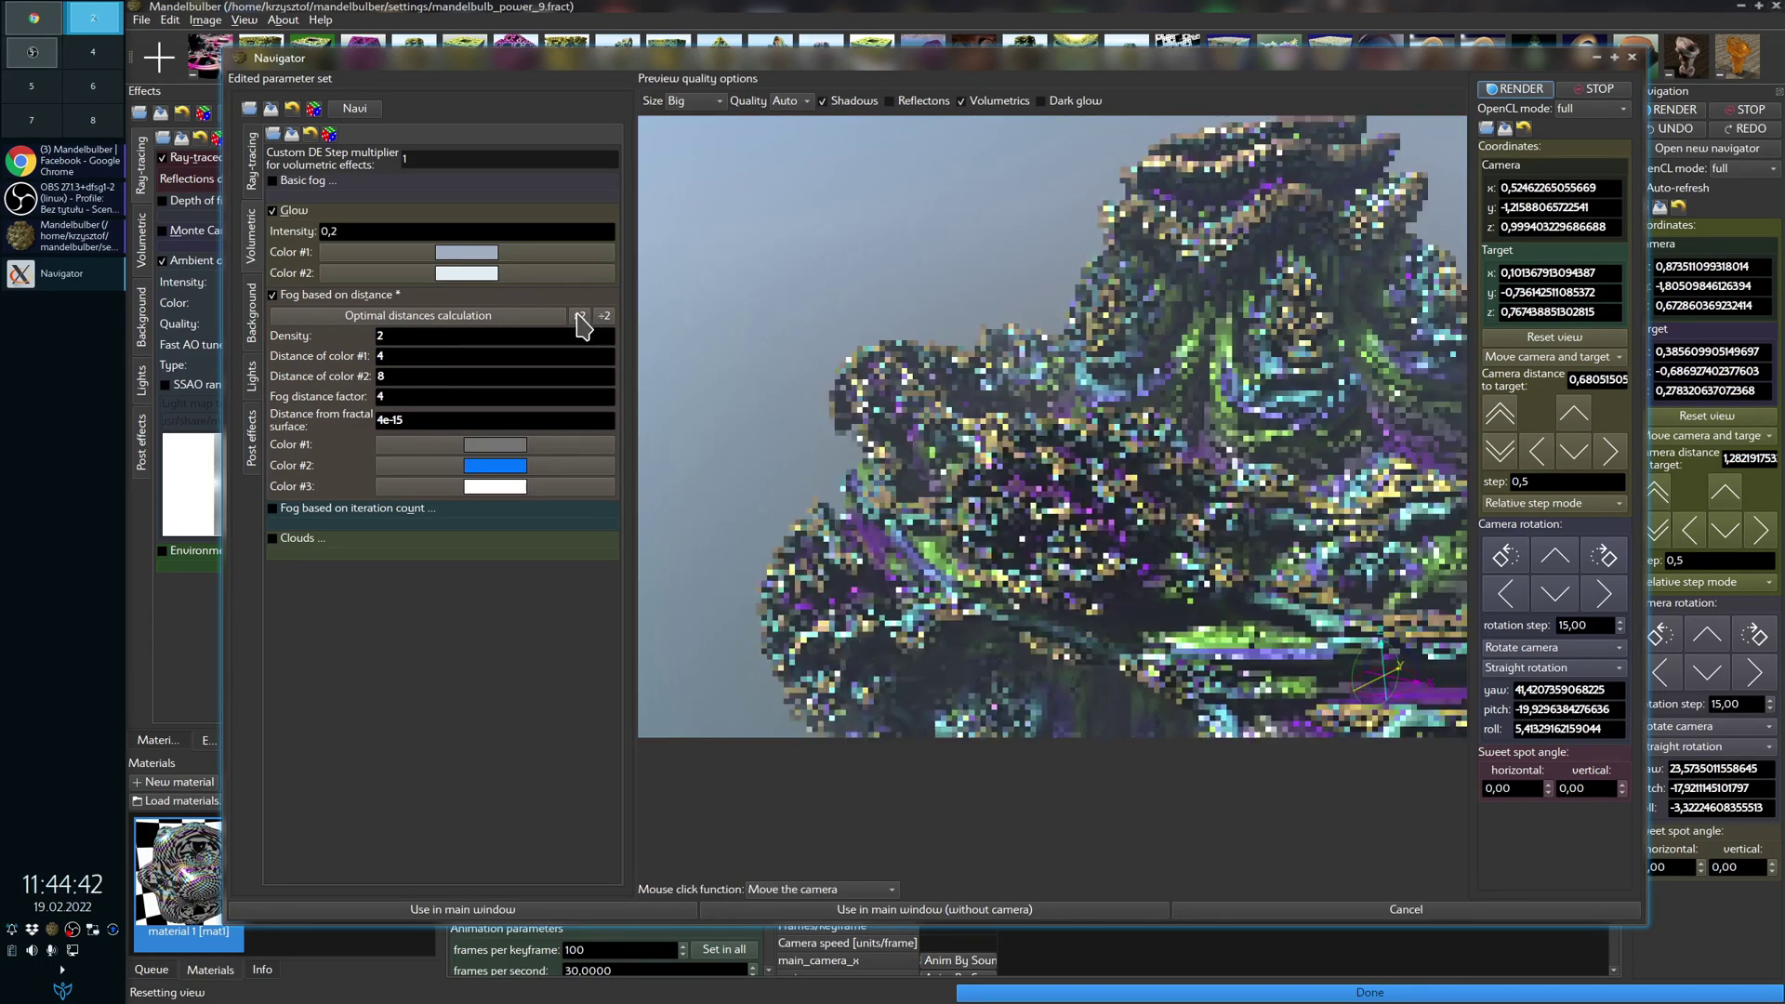
{"action": "left_click", "coordinate": [604, 316]}
{"action": "left_click", "coordinate": [604, 316]}
{"action": "left_click", "coordinate": [603, 316]}
{"action": "left_click", "coordinate": [604, 316]}
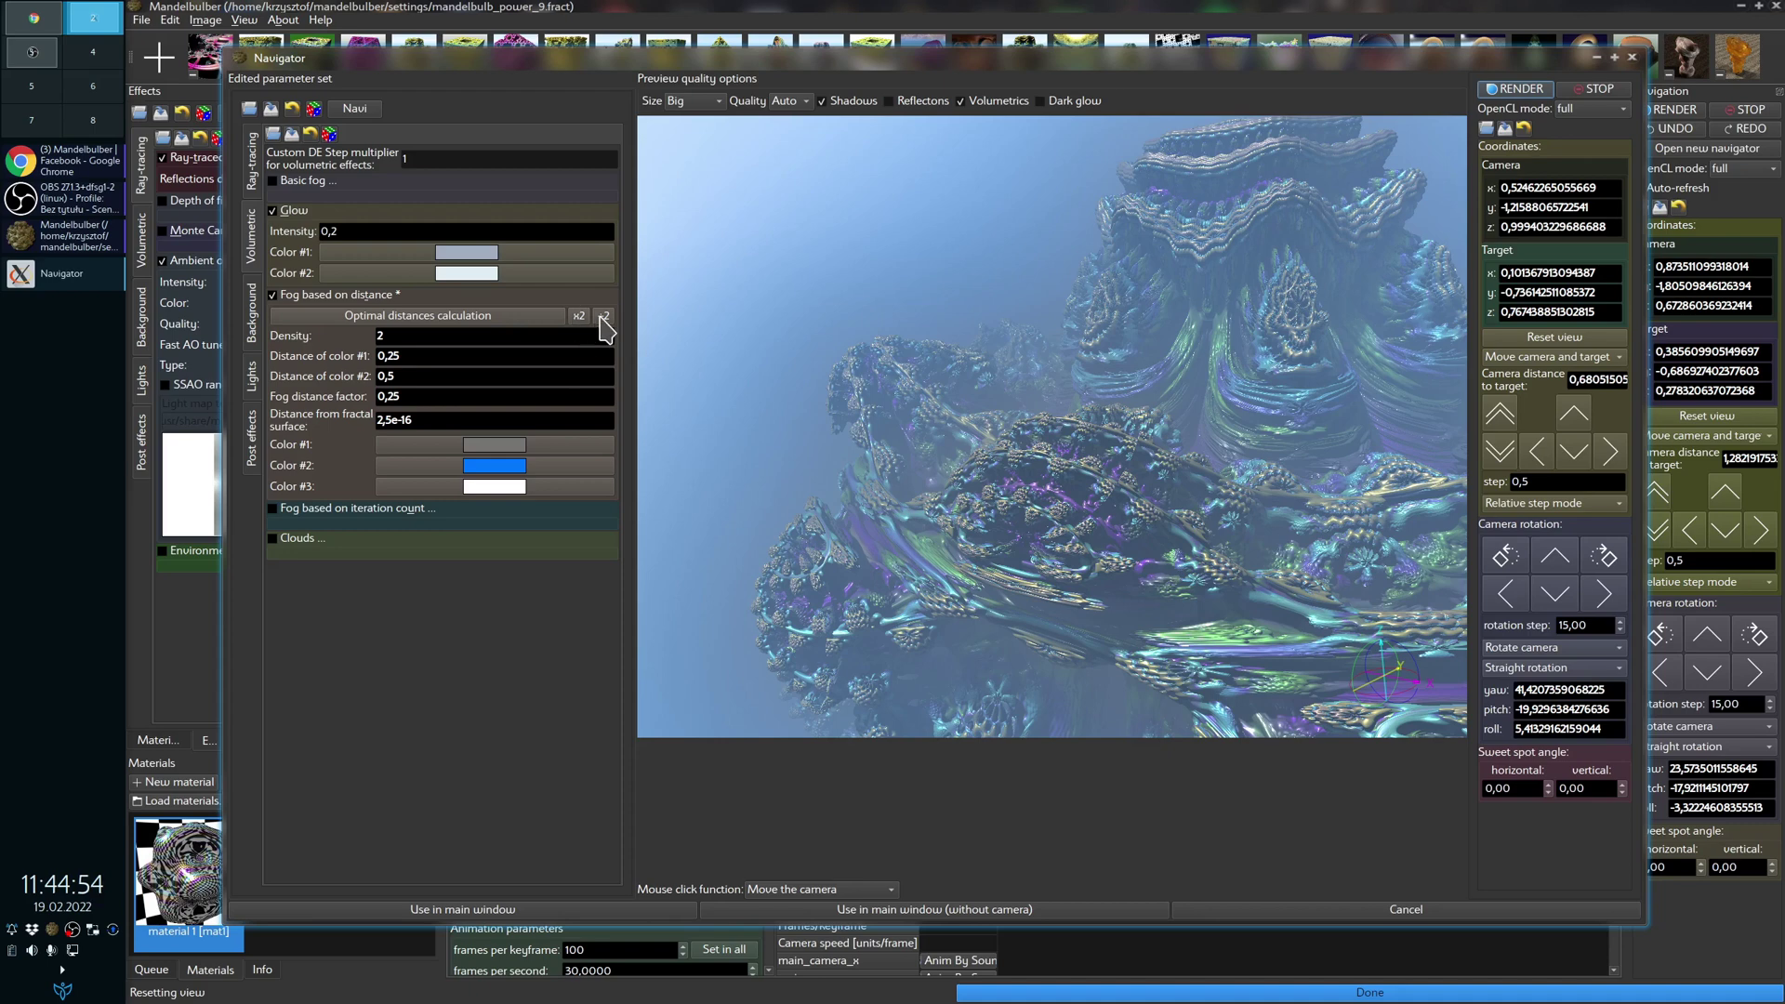
Step: Alternately double and halve the fog distances, ending at 0.25 and 0.5, then apply the fog to the main window without the camera
{"action": "left_click", "coordinate": [578, 316]}
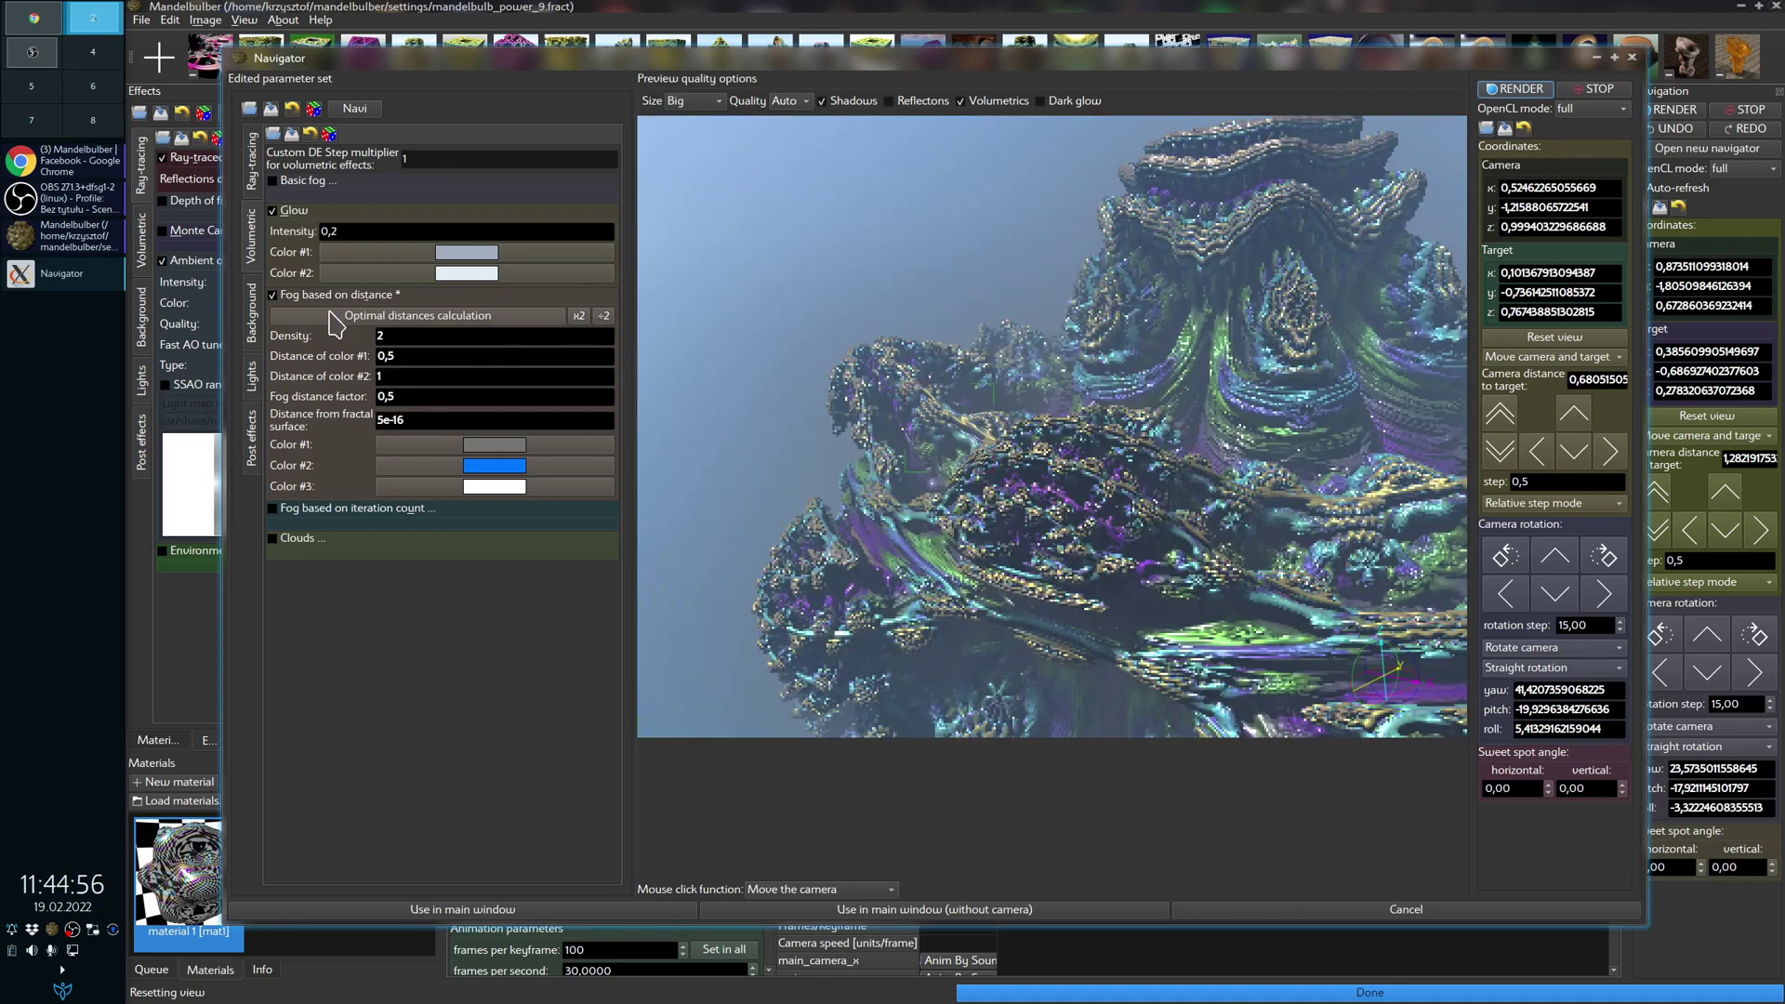
{"action": "left_click", "coordinate": [603, 317]}
{"action": "left_click", "coordinate": [603, 317]}
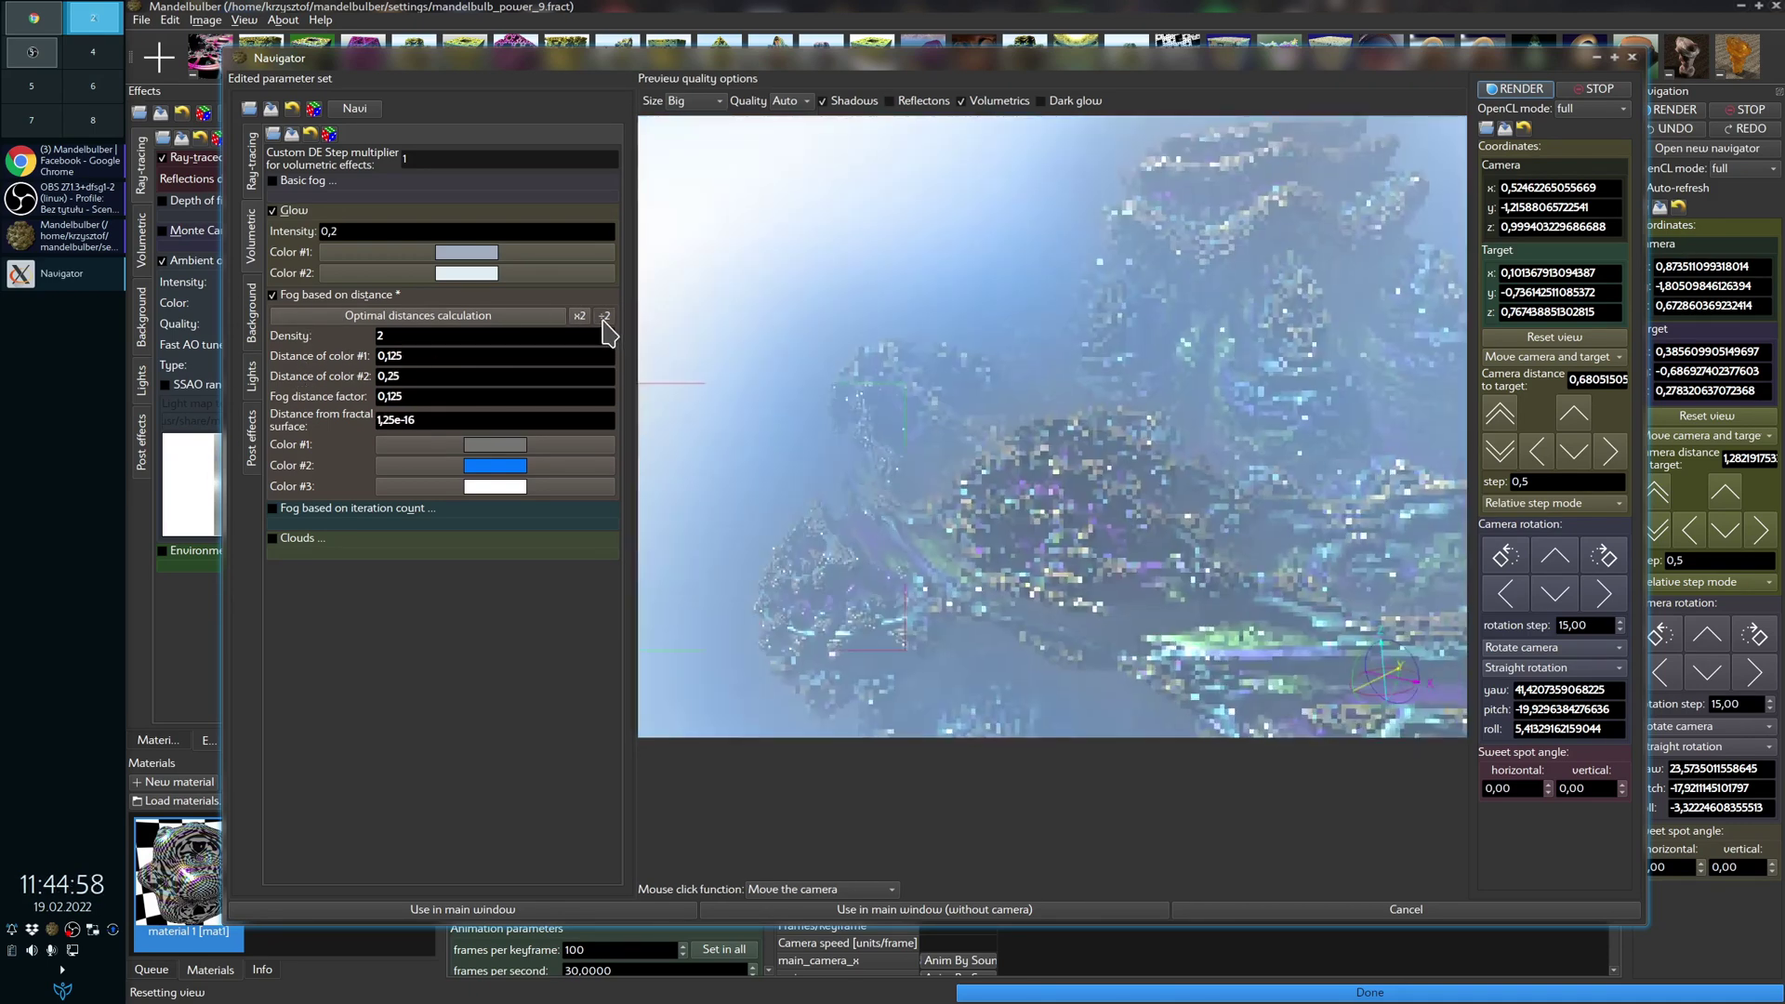
{"action": "left_click", "coordinate": [603, 318]}
{"action": "left_click", "coordinate": [577, 317]}
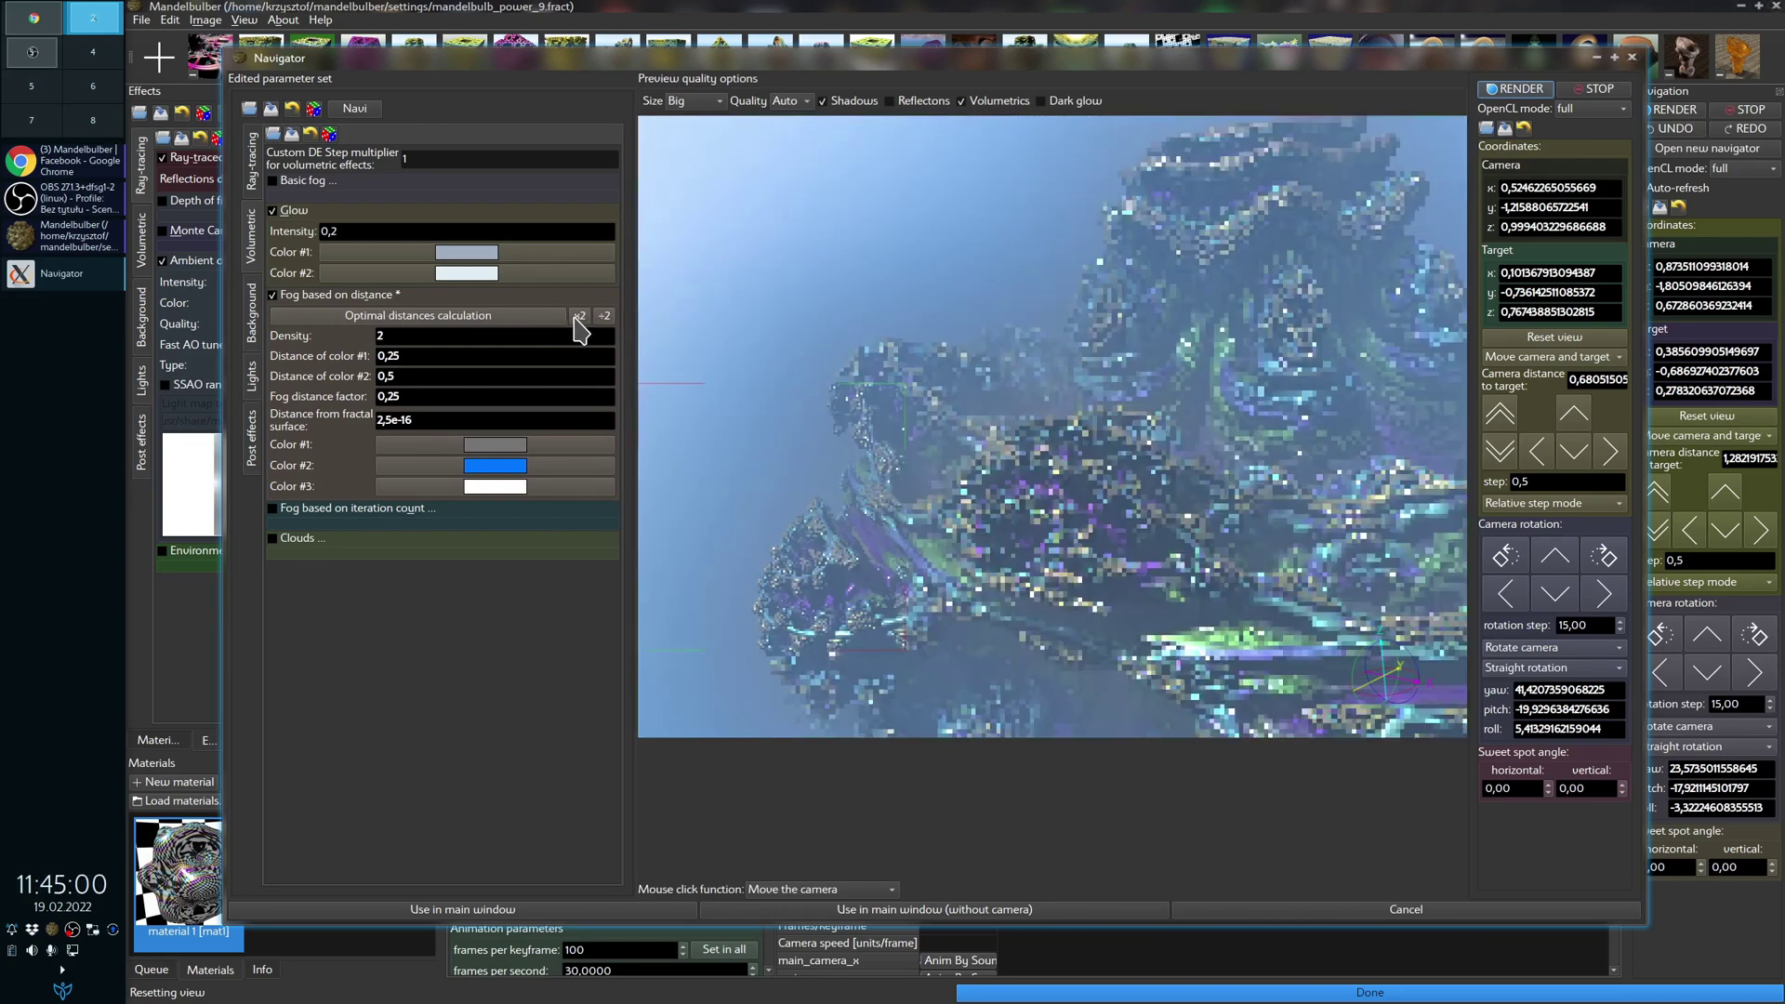
{"action": "left_click", "coordinate": [578, 316]}
{"action": "left_click", "coordinate": [604, 317]}
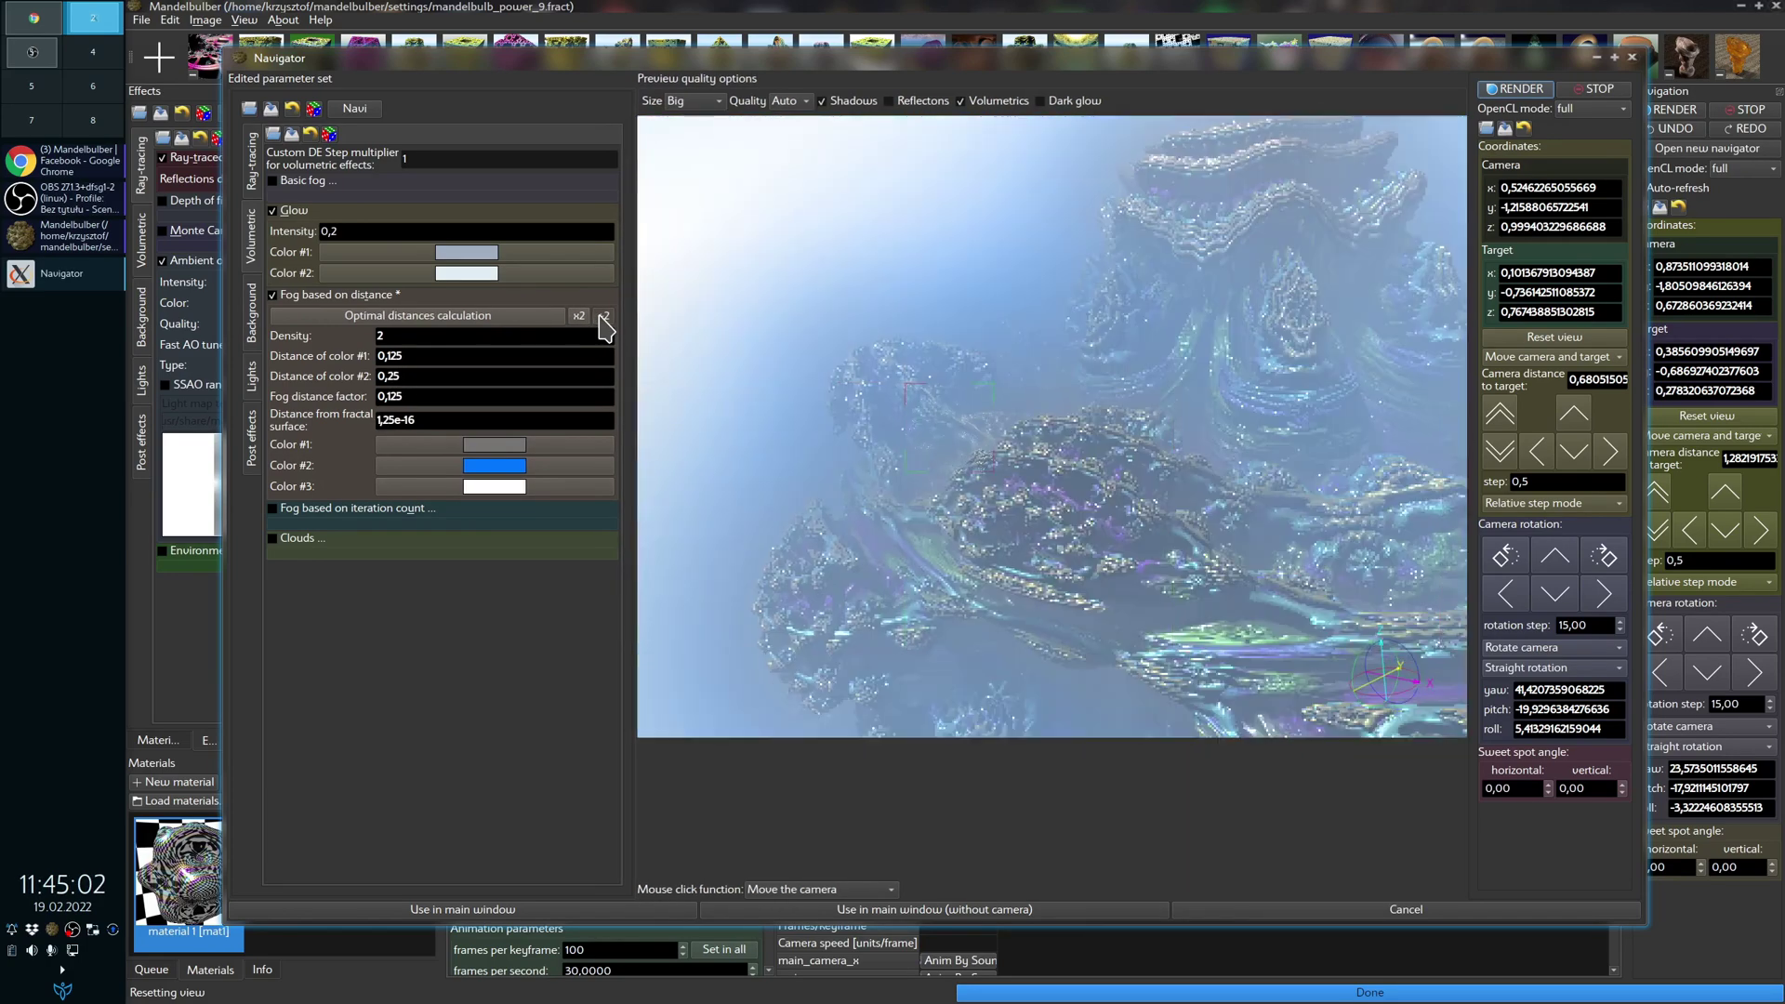
{"action": "left_click", "coordinate": [603, 317]}
{"action": "left_click", "coordinate": [579, 316]}
{"action": "left_click", "coordinate": [579, 316]}
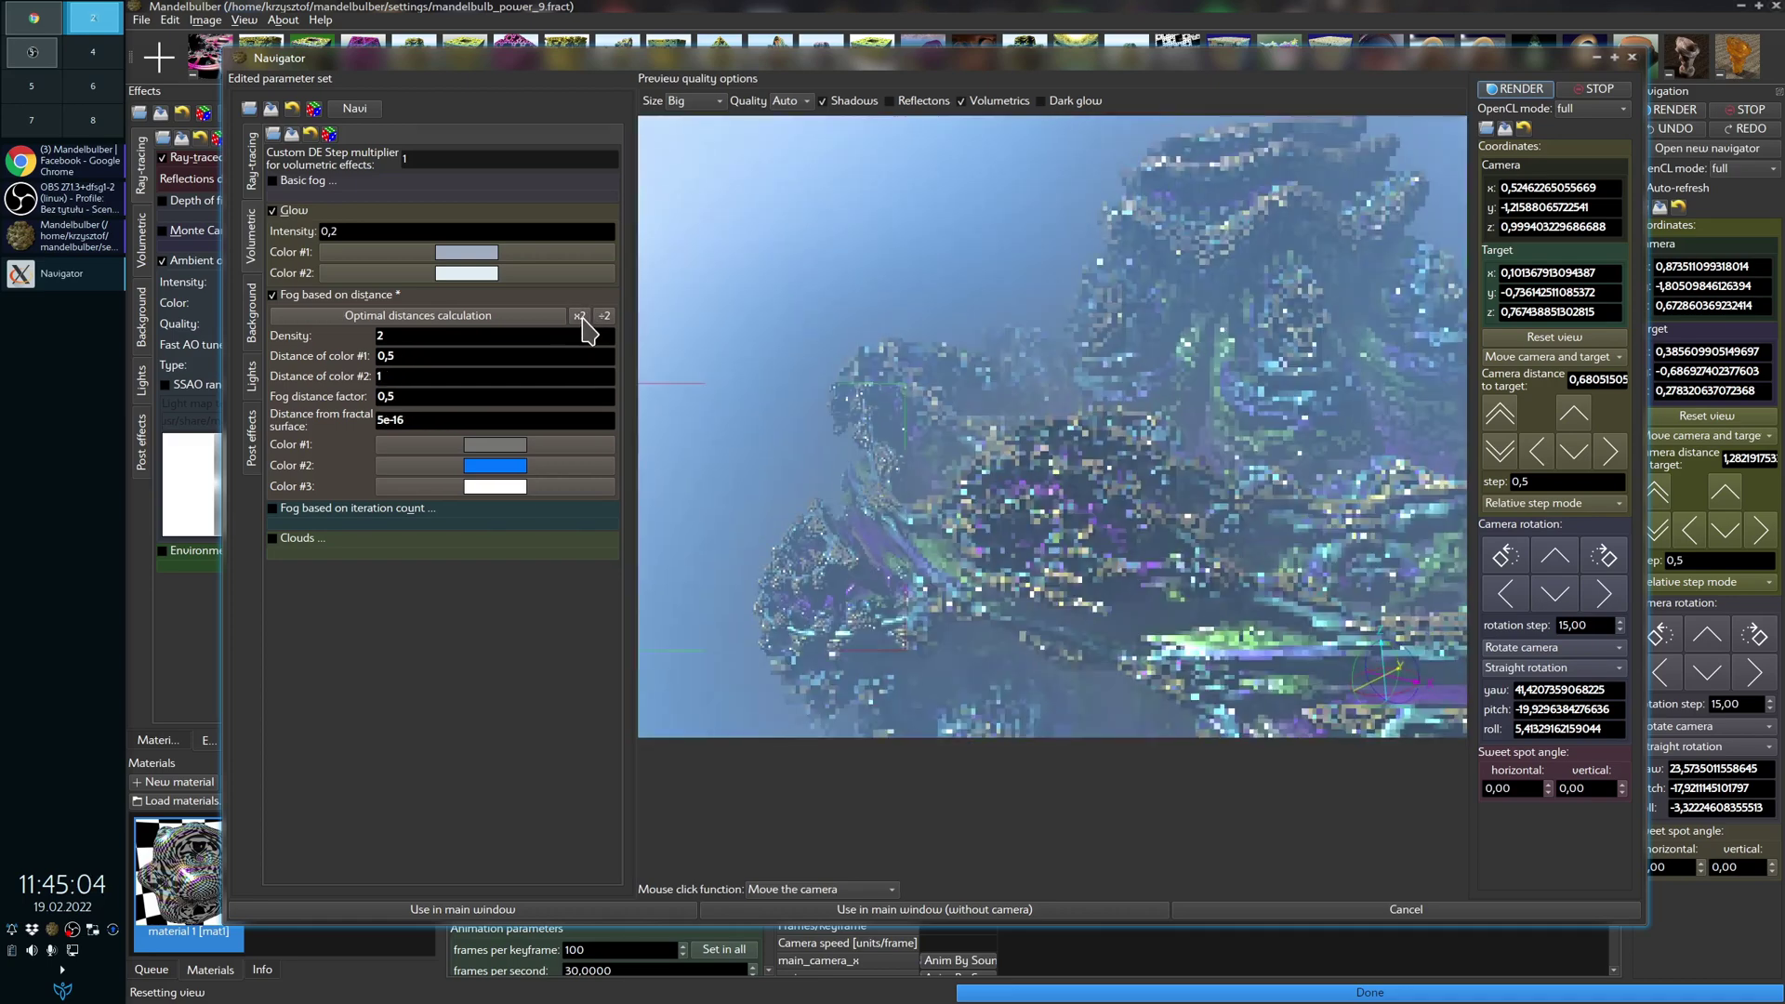
{"action": "left_click", "coordinate": [578, 316]}
{"action": "left_click", "coordinate": [578, 316]}
{"action": "left_click", "coordinate": [578, 316]}
{"action": "left_click", "coordinate": [603, 317]}
{"action": "left_click", "coordinate": [604, 317]}
{"action": "left_click", "coordinate": [603, 317]}
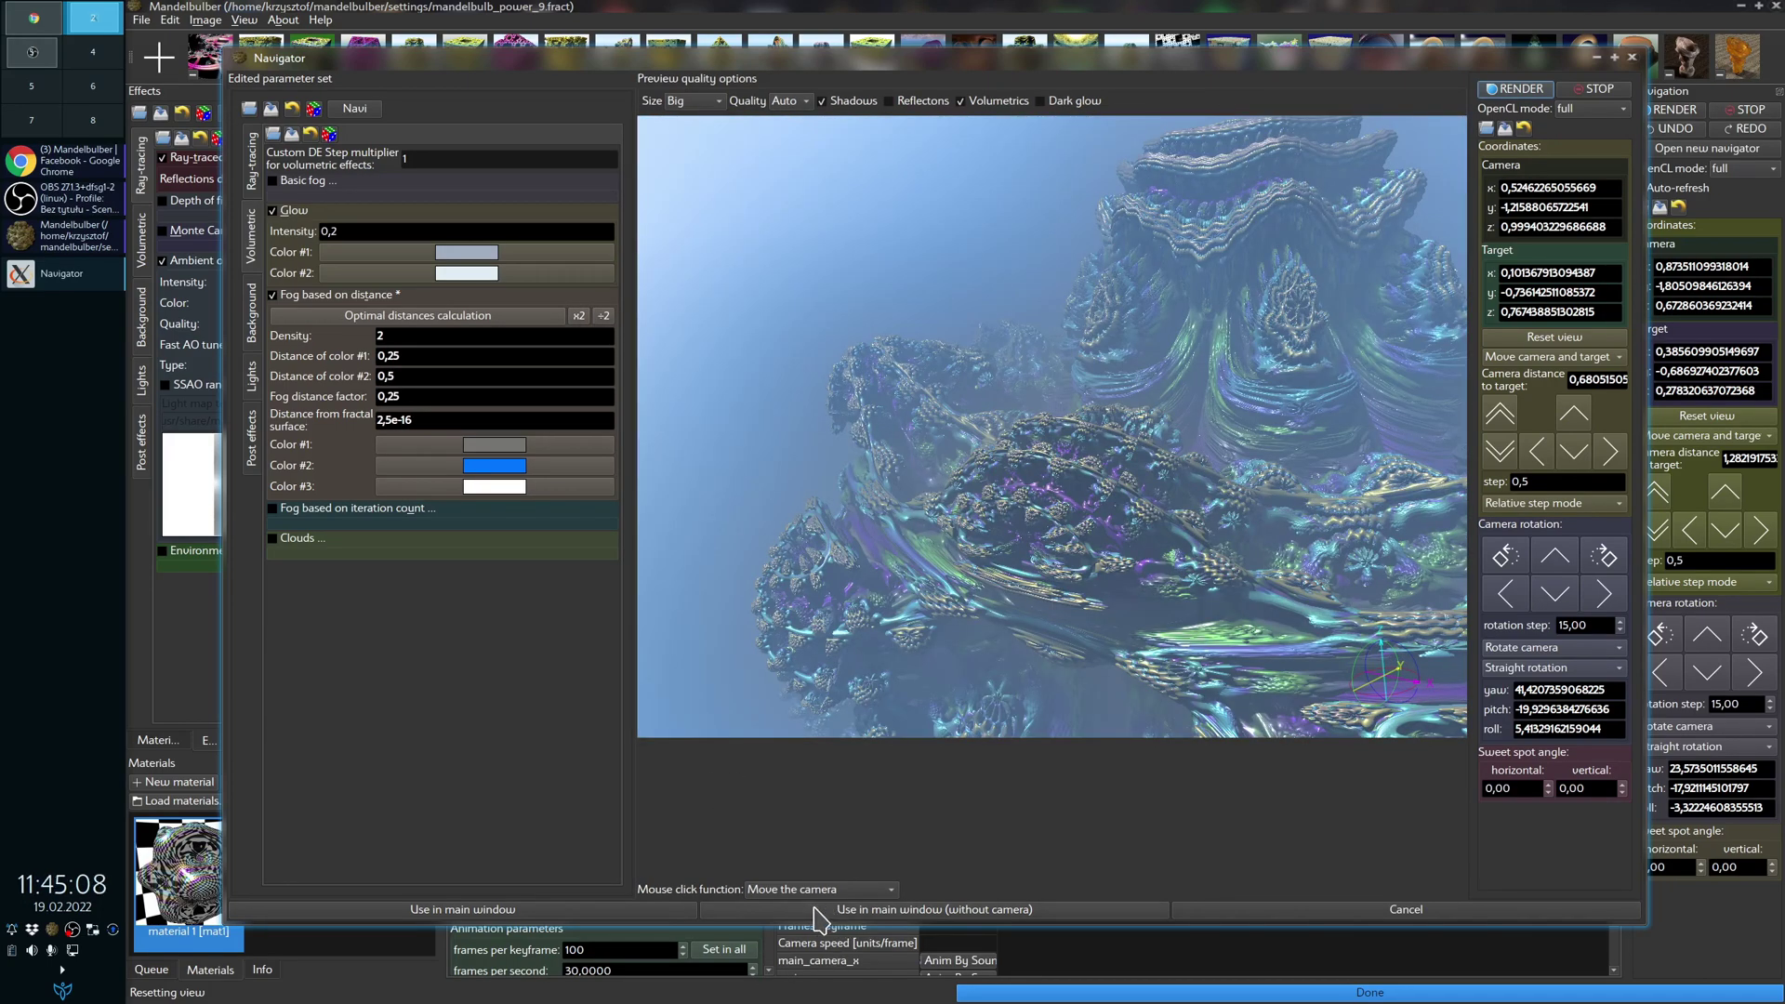
{"action": "left_click", "coordinate": [802, 911]}
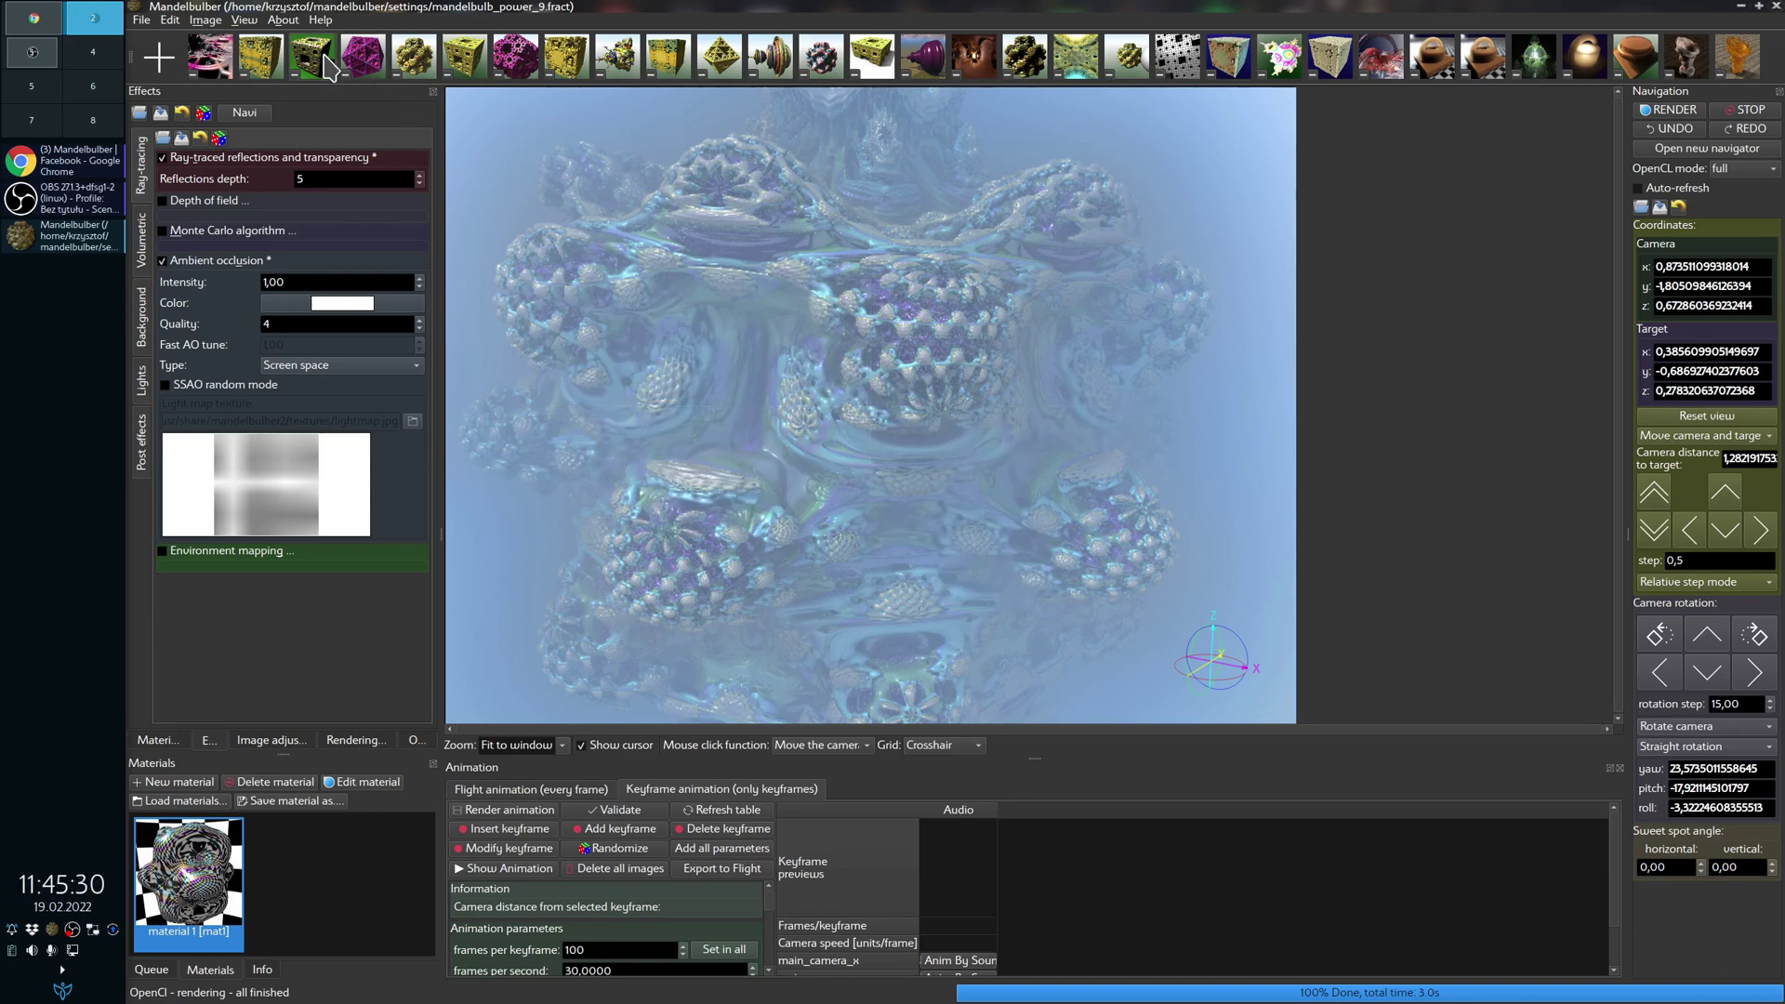
Step: Load the green Menger-style cube example and render it in the main window
{"action": "left_click", "coordinate": [325, 65]}
{"action": "left_click", "coordinate": [1672, 111]}
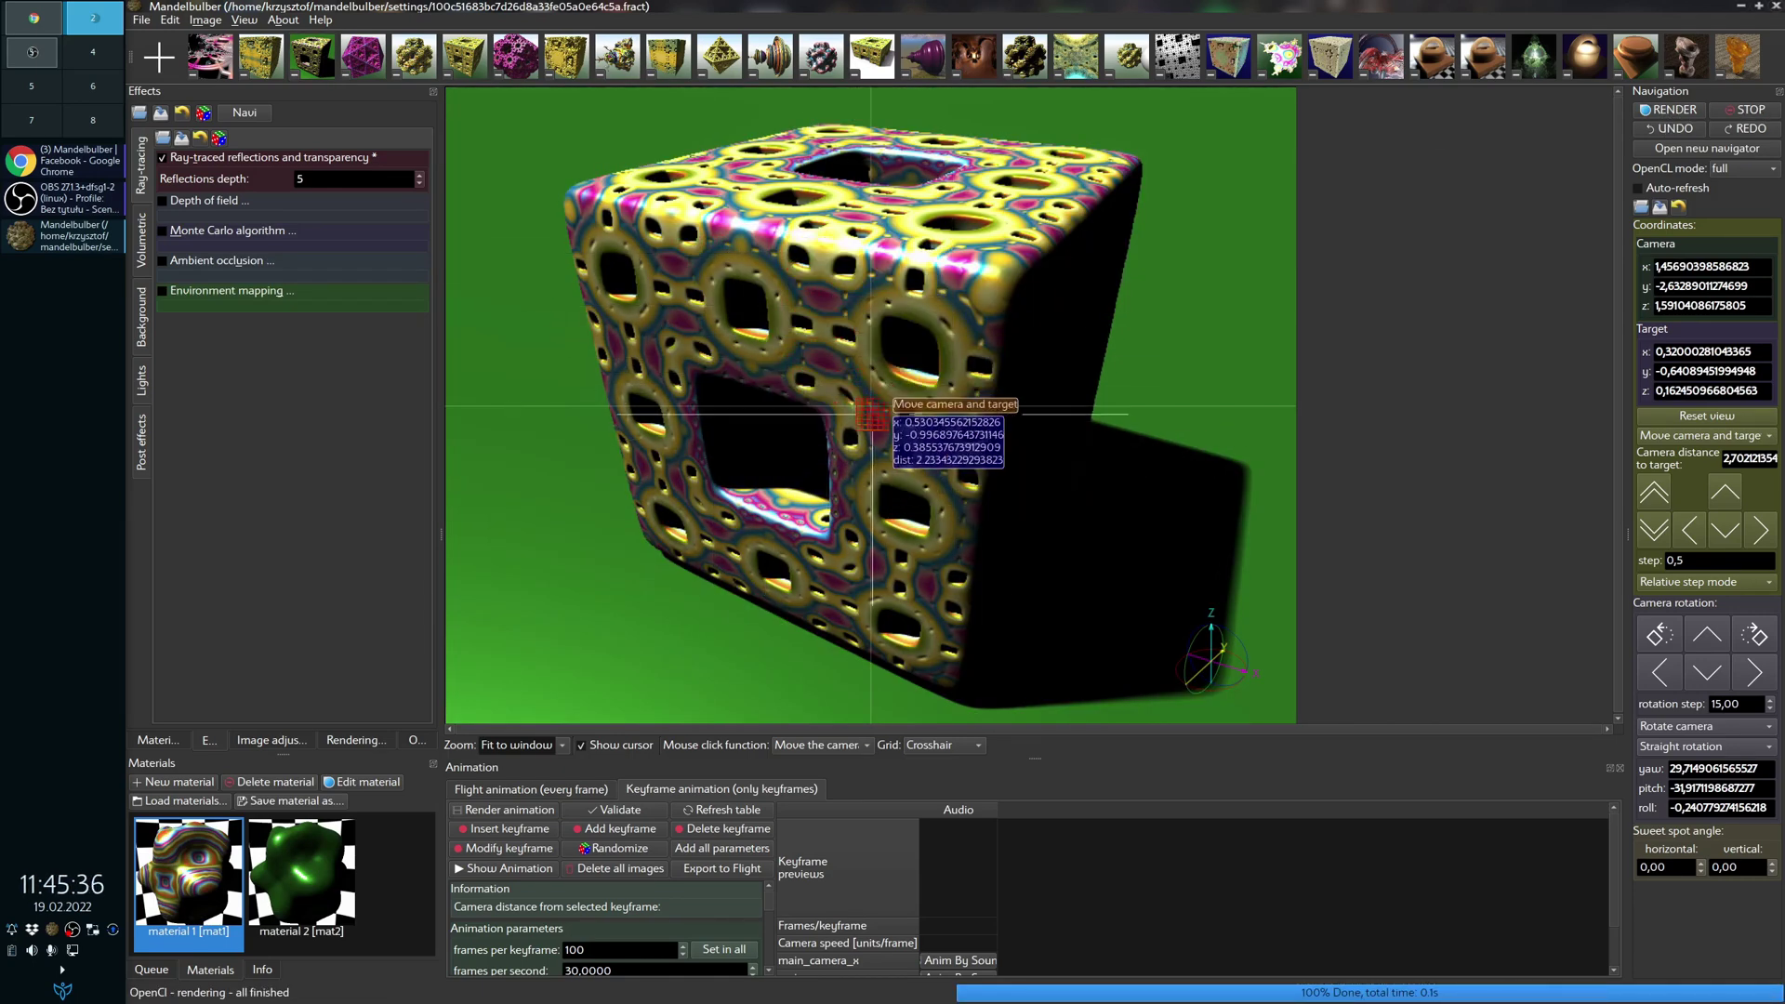
Step: Bring up material 1's transparency settings and turn on auto-refresh for the main window
{"action": "left_click", "coordinate": [173, 742]}
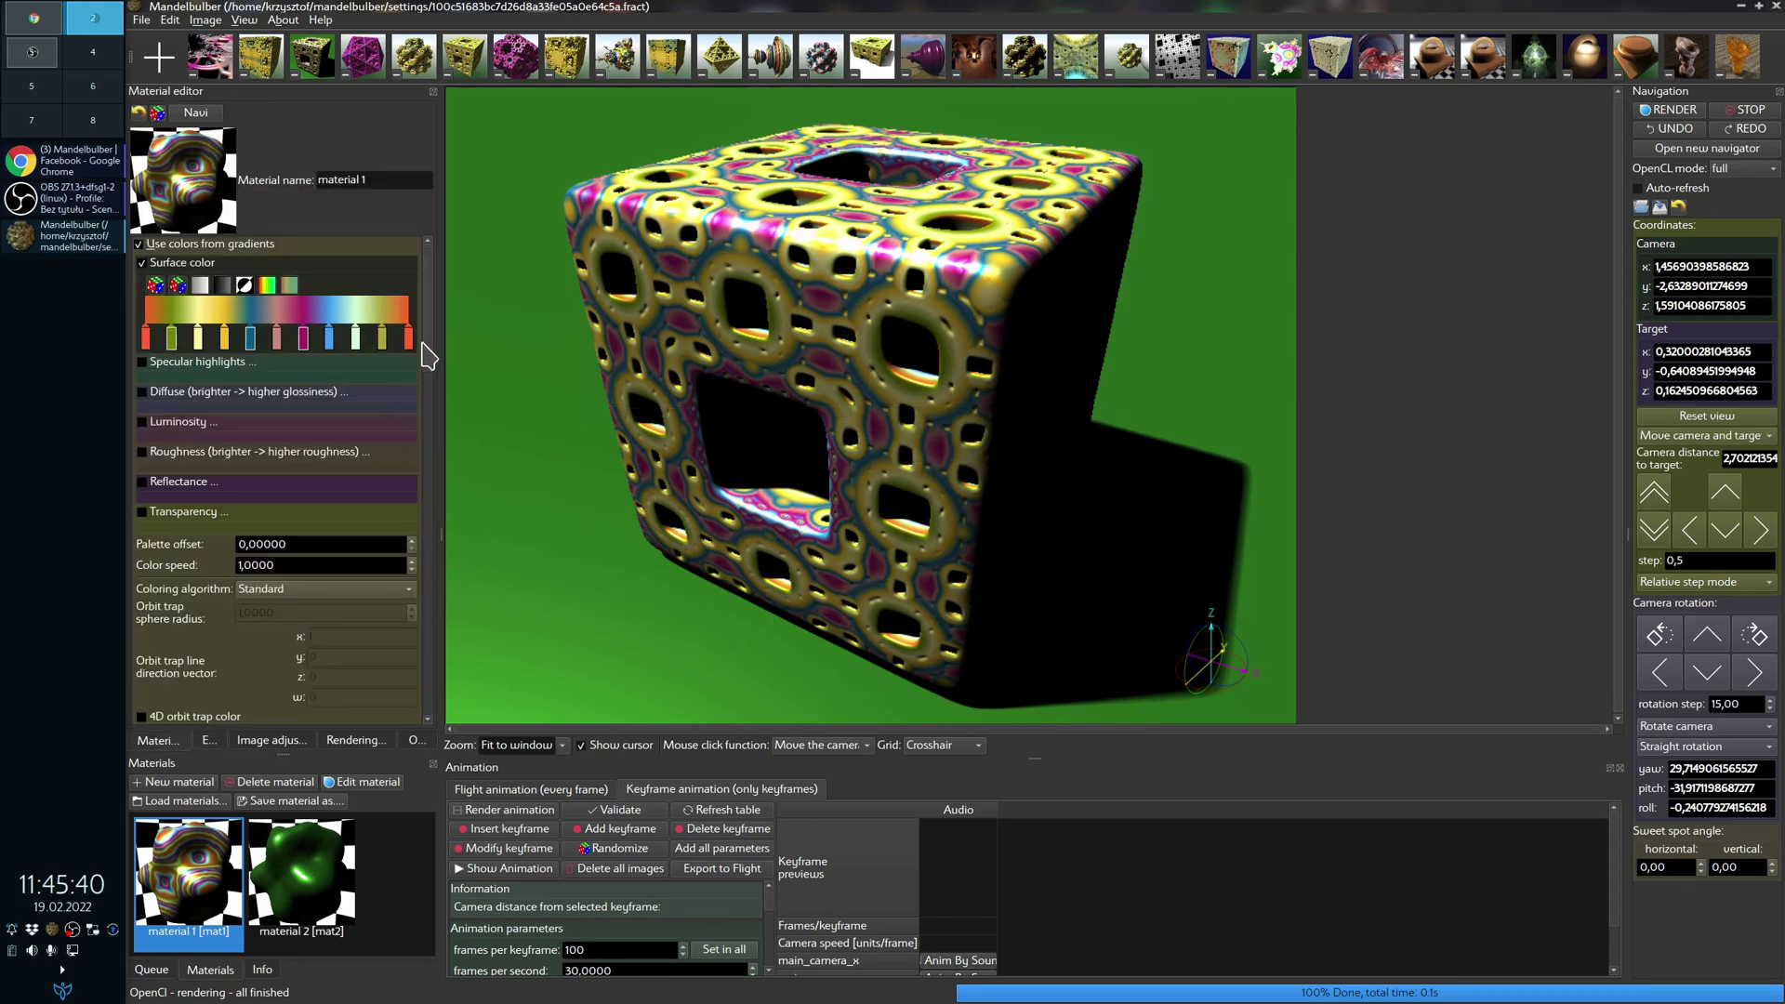
{"action": "left_click_drag", "start_coordinate": [426, 338], "coordinate": [418, 595]}
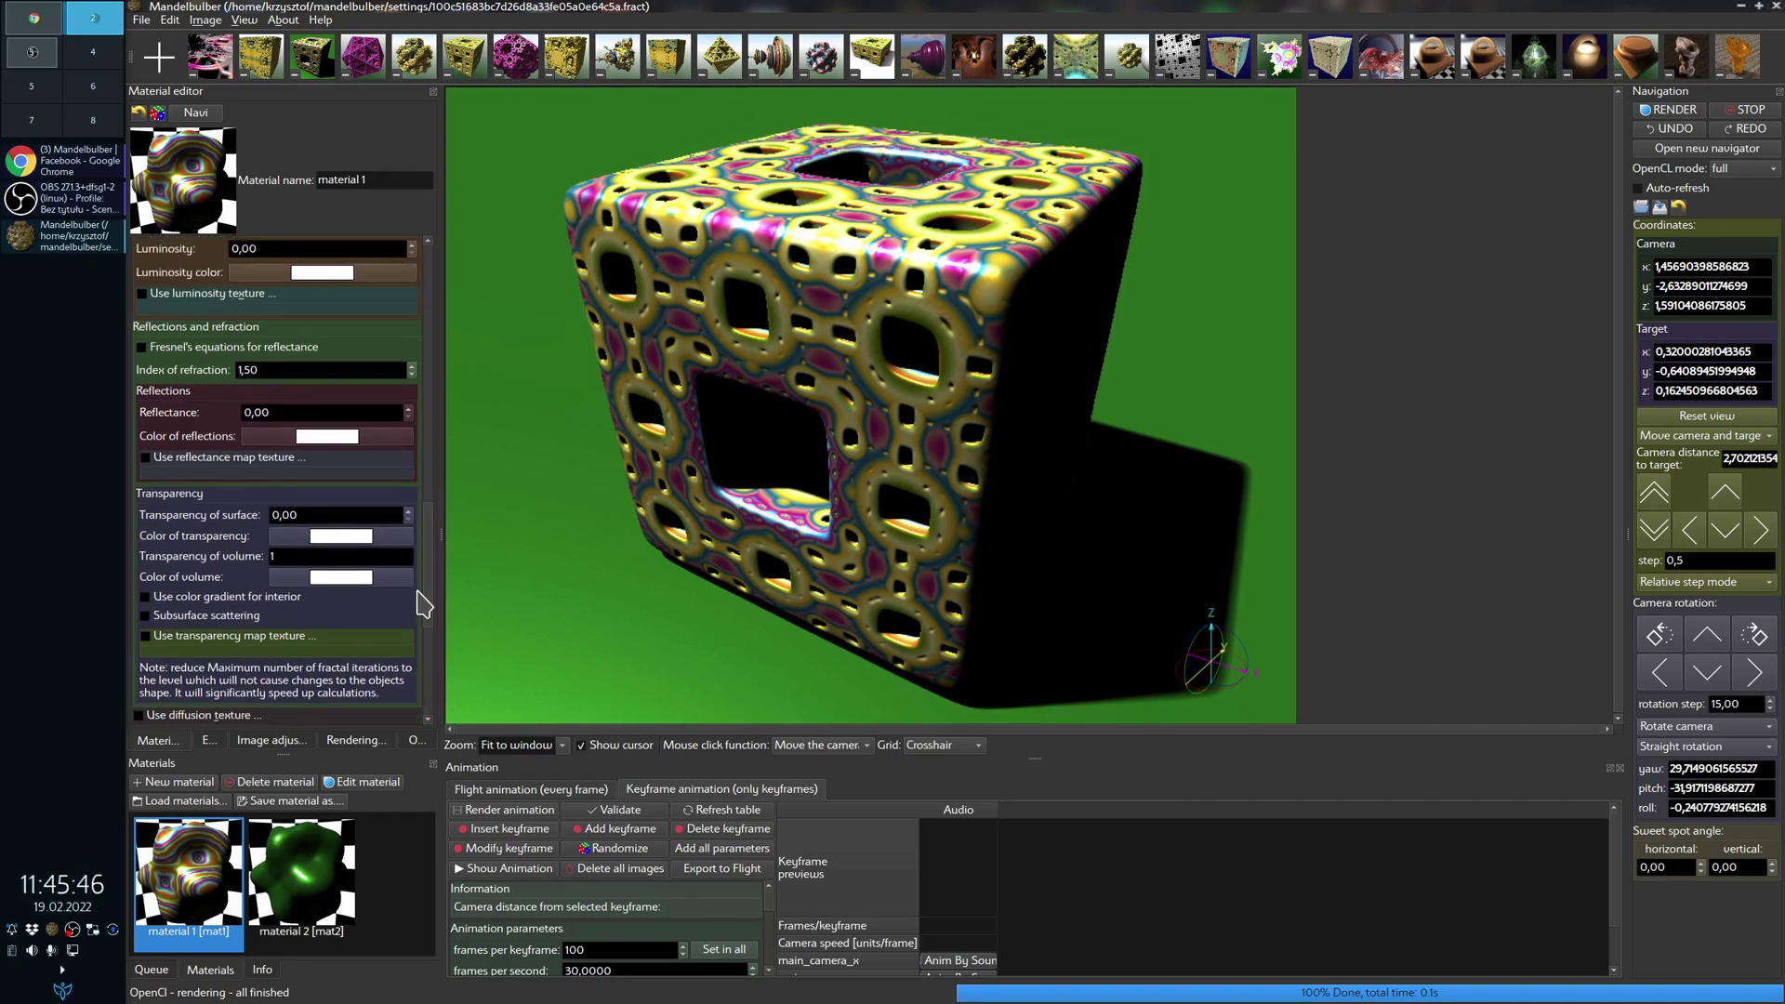
{"action": "left_click", "coordinate": [315, 514]}
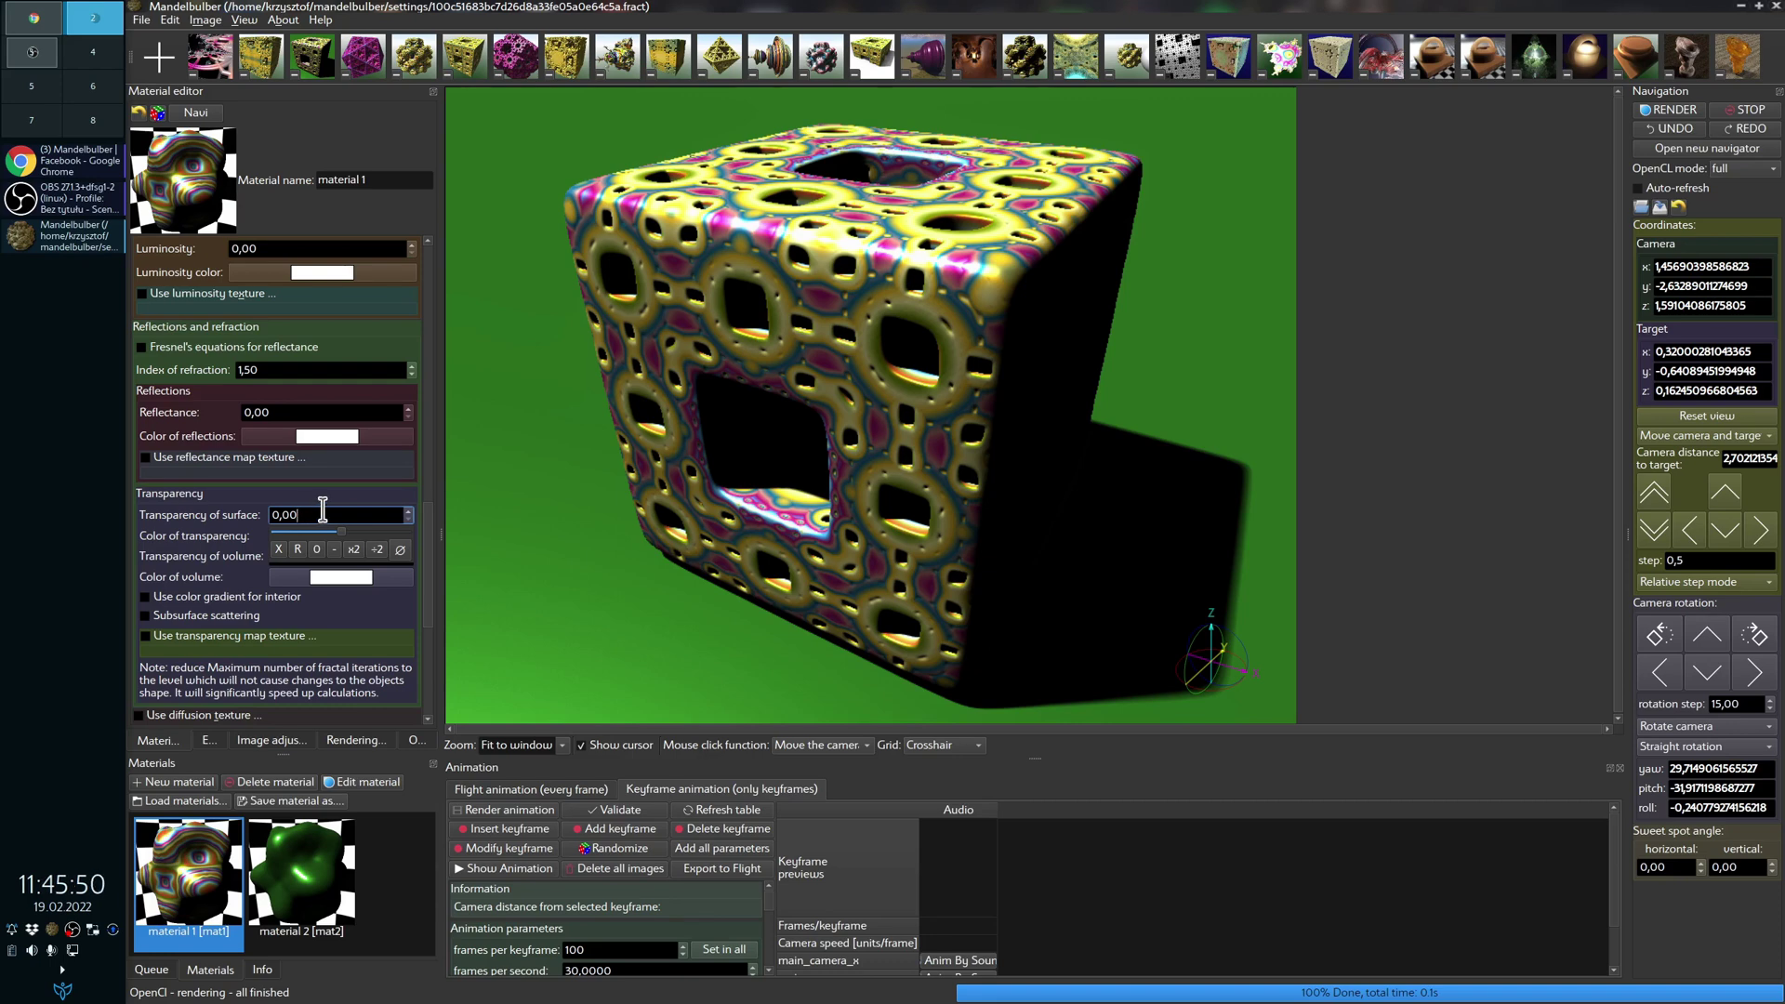
{"action": "left_click", "coordinate": [1639, 190]}
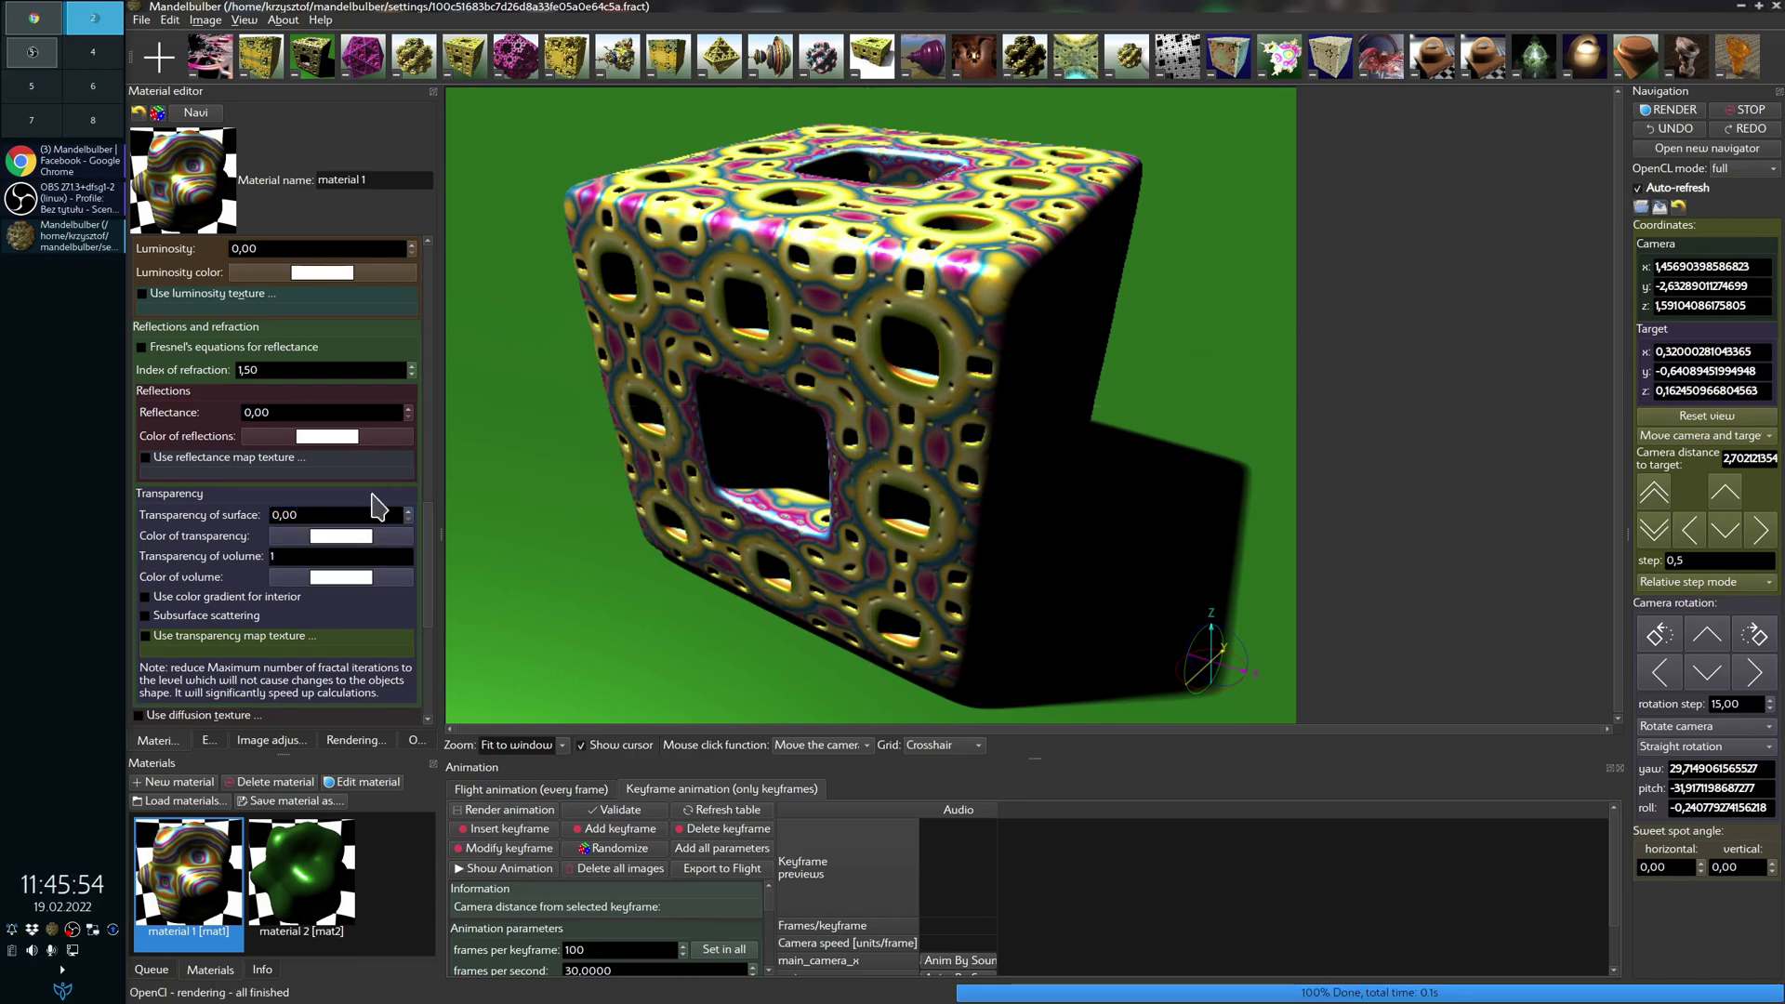
Step: Raise material 1's transparency of surface in steps to 1.00 and lower it to 0.90
{"action": "left_click", "coordinate": [318, 514]}
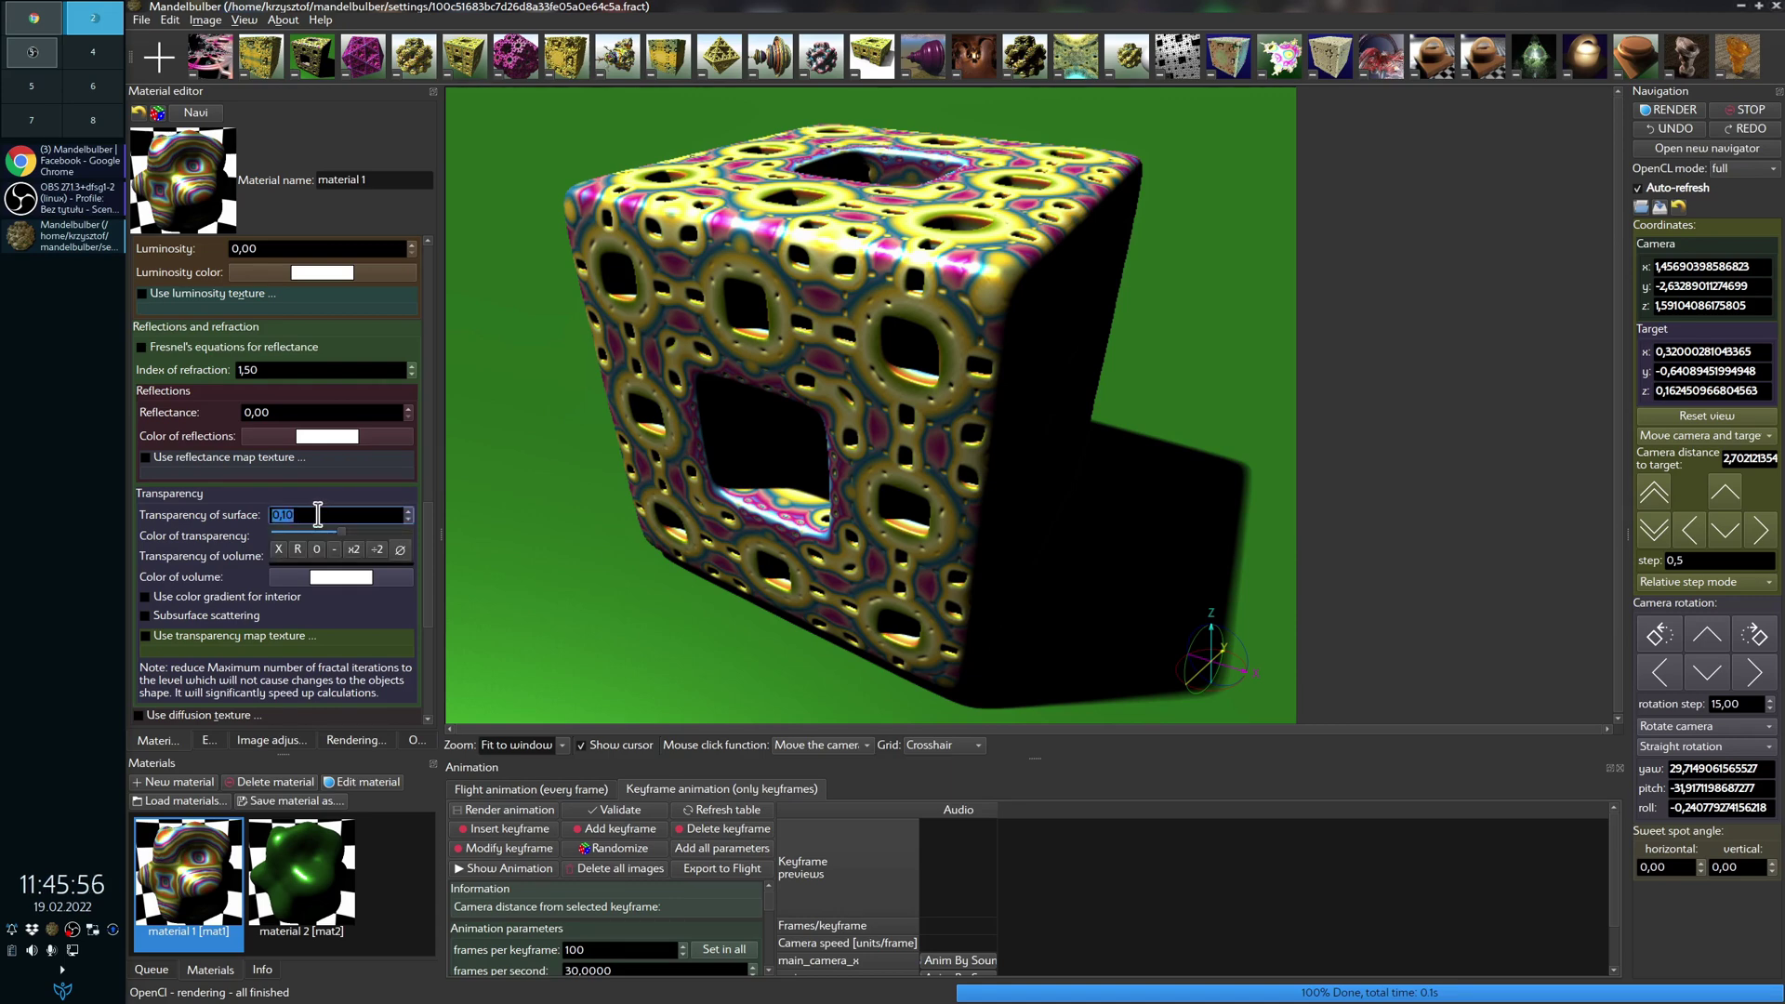
{"action": "scroll", "coordinate": [318, 515], "scroll_direction": "up", "scroll_amount": 3}
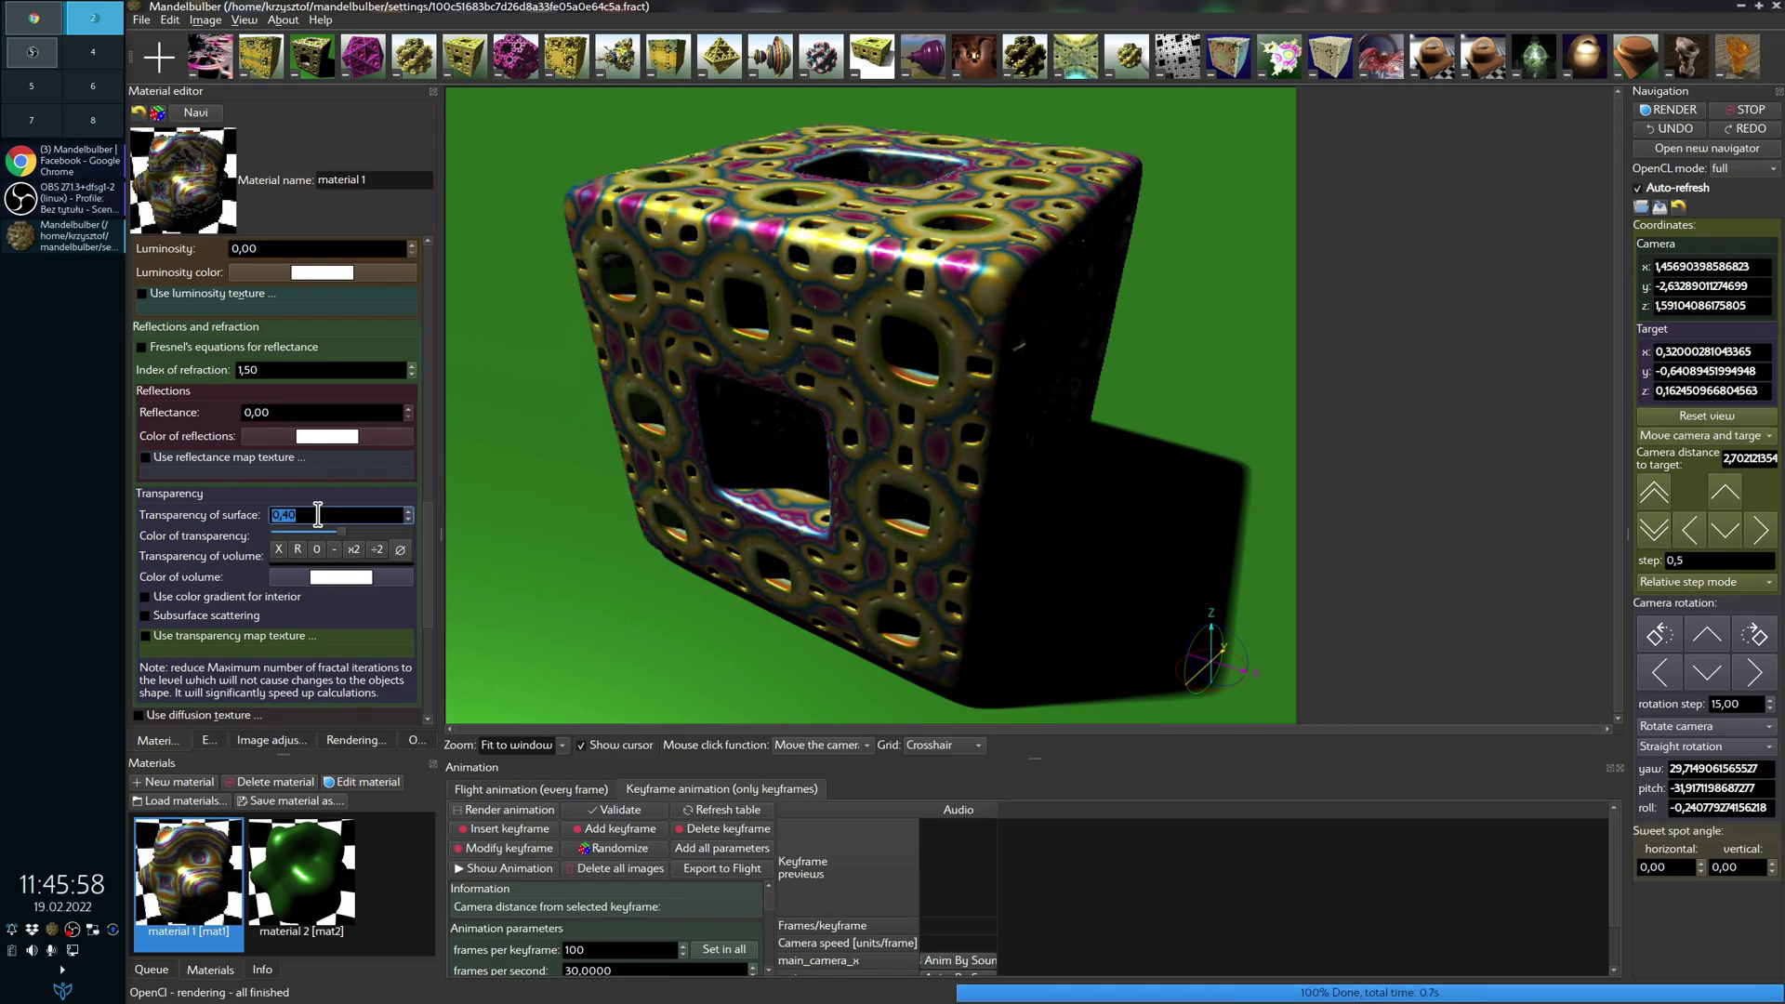
{"action": "scroll", "coordinate": [318, 515], "scroll_direction": "up", "scroll_amount": 6}
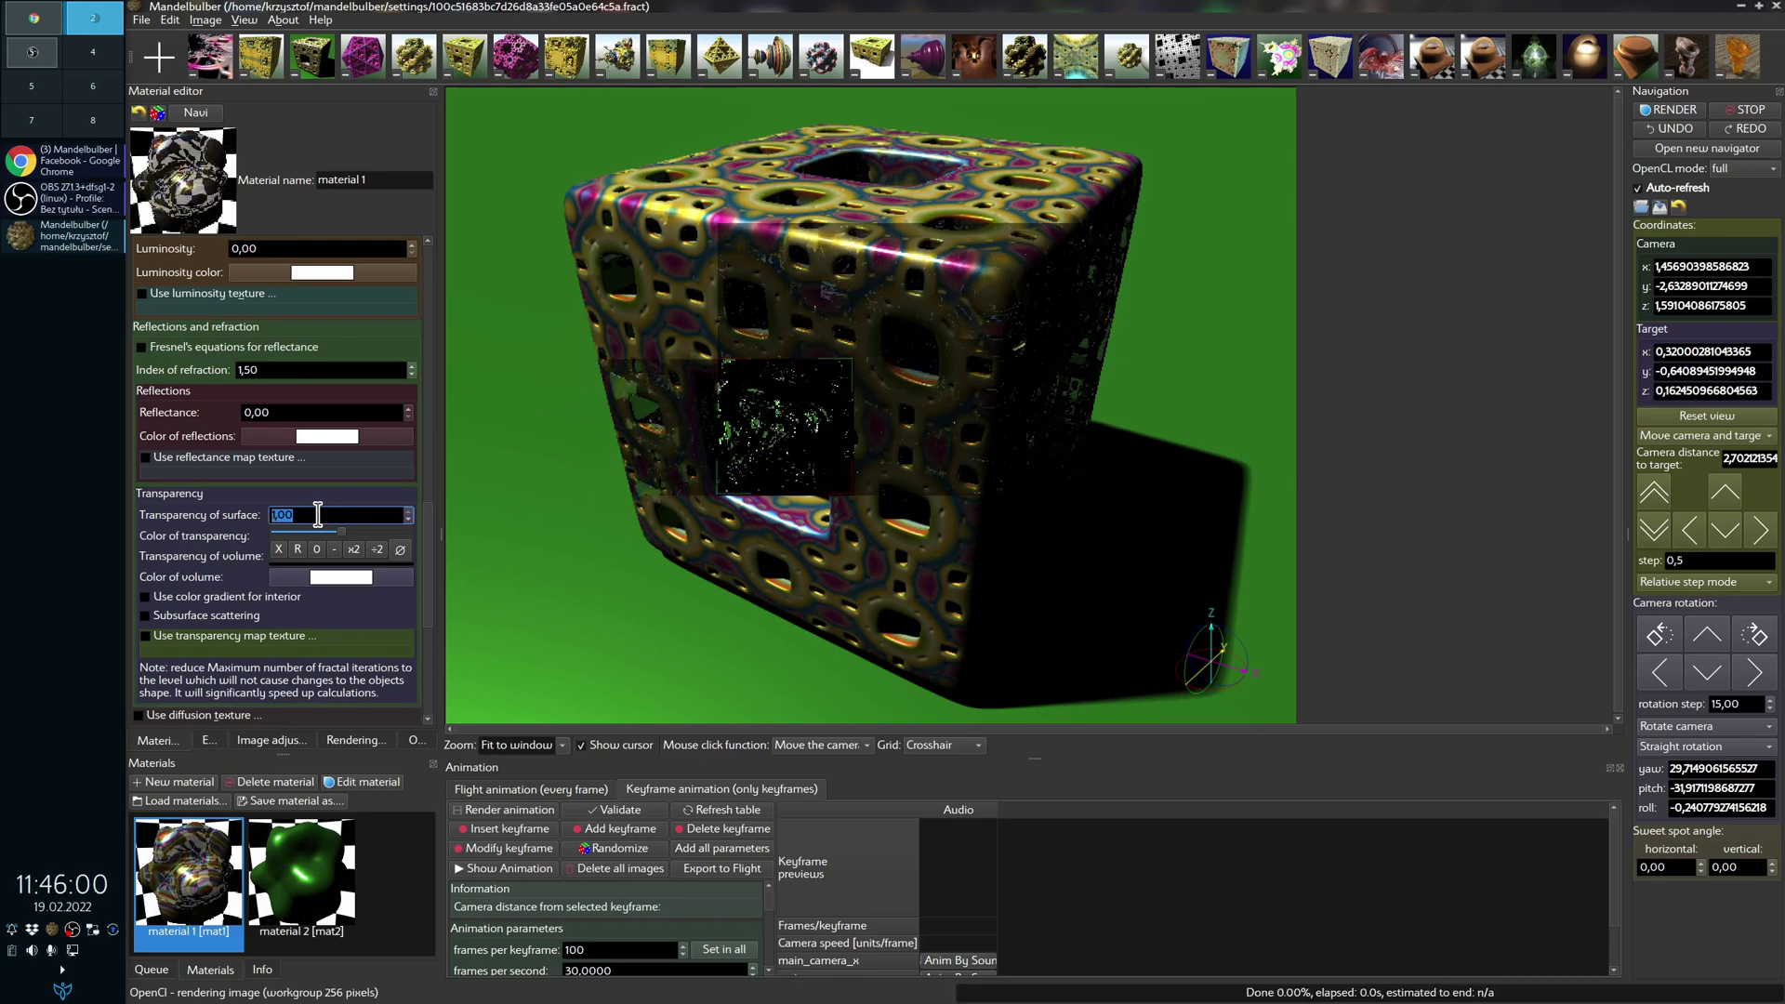
{"action": "scroll", "coordinate": [318, 514], "scroll_direction": "down", "scroll_amount": 1}
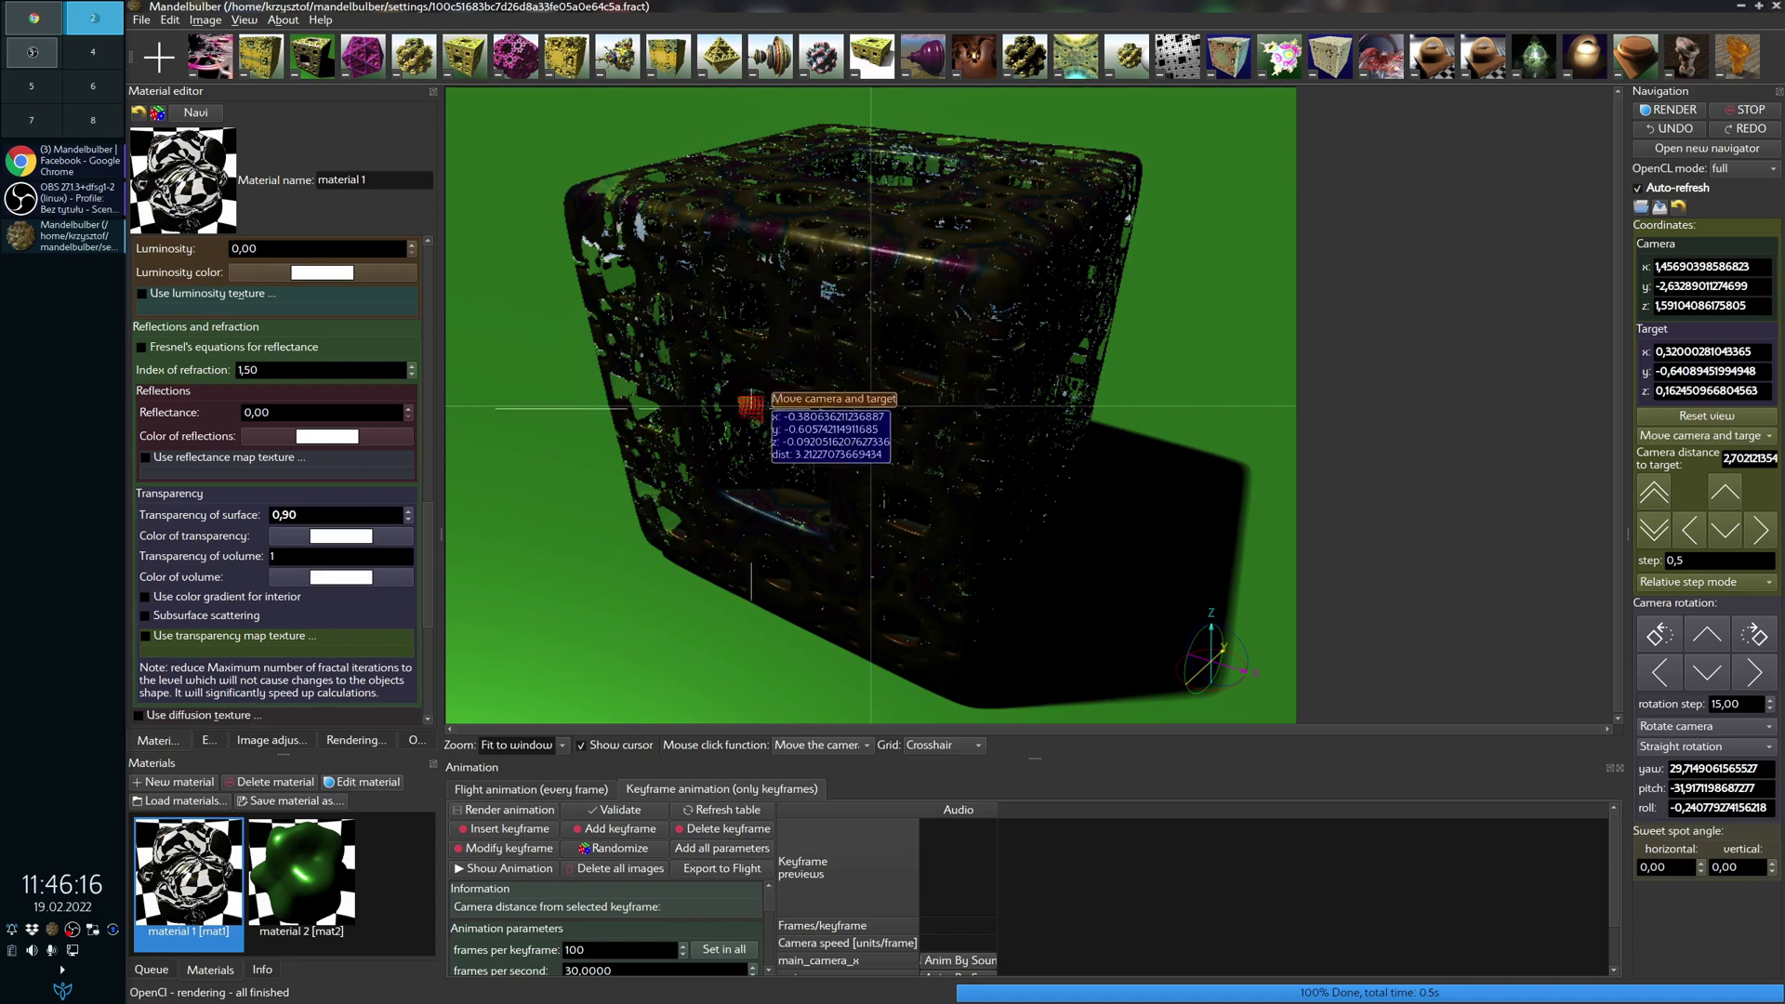
Step: Set material 1's color of volume to the orange-red #ff4e22
{"action": "left_click", "coordinate": [315, 557]}
{"action": "left_click", "coordinate": [248, 499]}
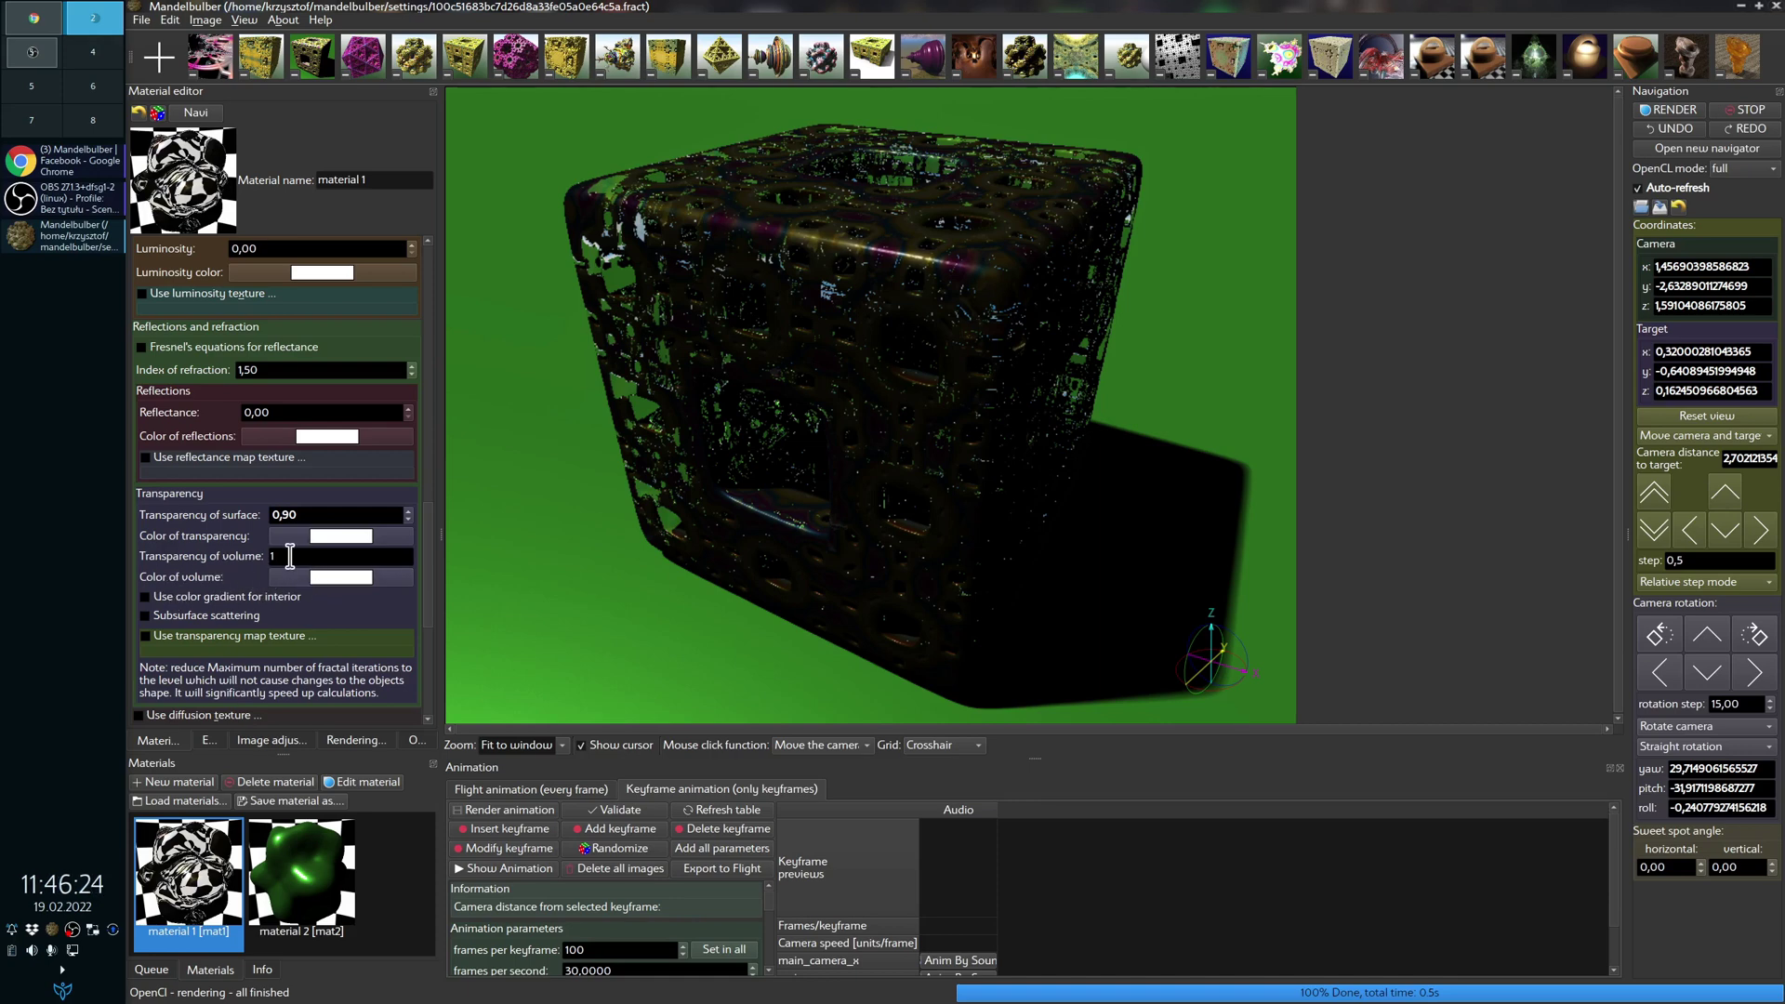
{"action": "left_click", "coordinate": [331, 577]}
{"action": "left_click", "coordinate": [925, 365]}
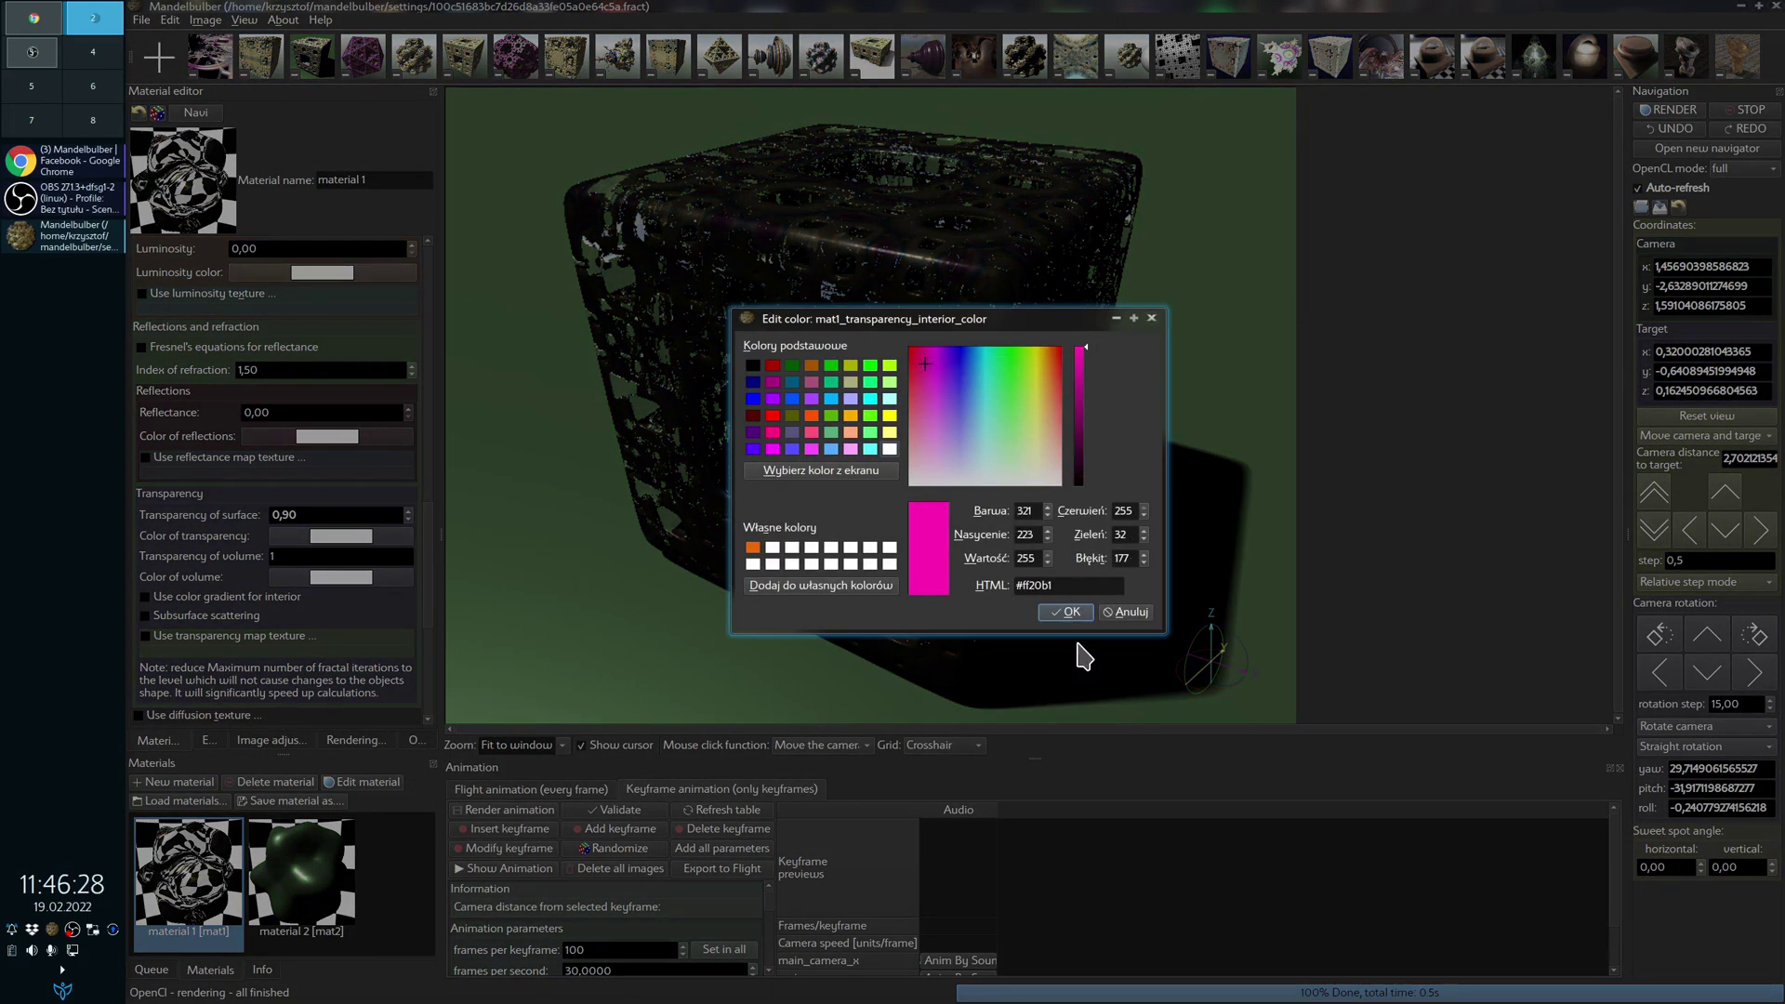
{"action": "left_click", "coordinate": [1056, 366]}
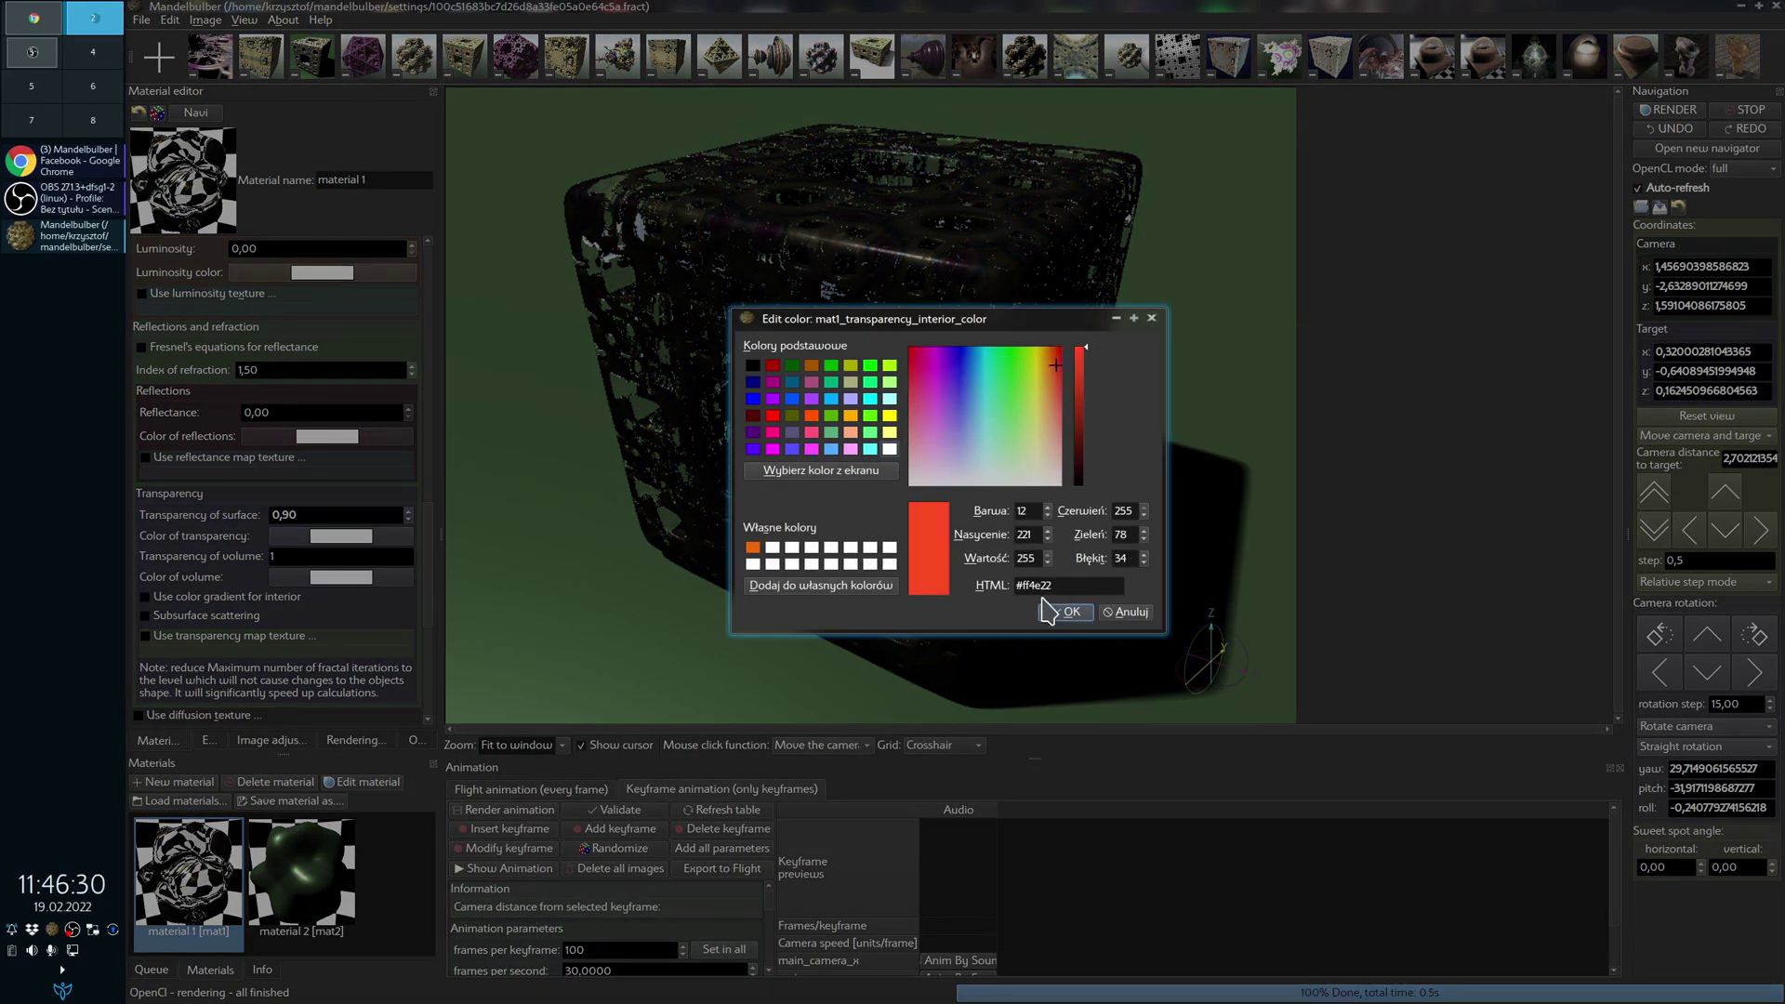
{"action": "left_click", "coordinate": [1056, 620]}
Step: Lower material 1's transparency of volume to about 0.307
{"action": "left_click", "coordinate": [300, 556]}
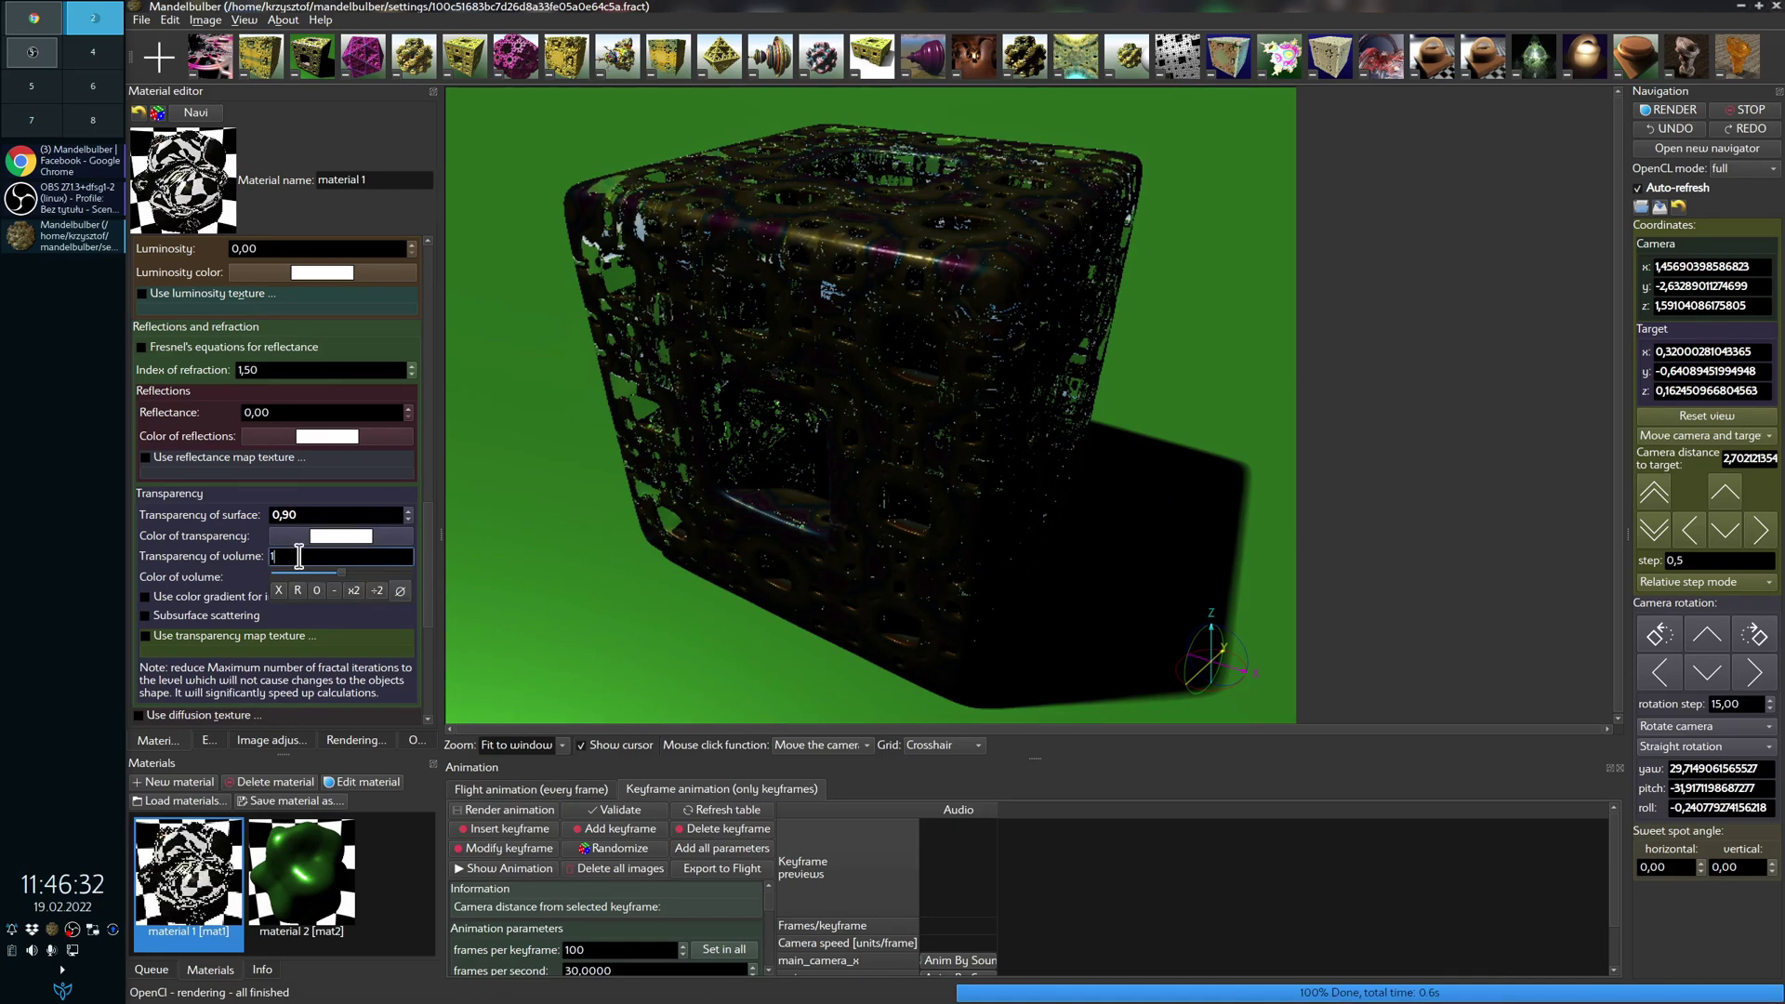
{"action": "scroll", "coordinate": [300, 556], "scroll_direction": "down", "scroll_amount": 1}
{"action": "scroll", "coordinate": [298, 556], "scroll_direction": "down", "scroll_amount": 19}
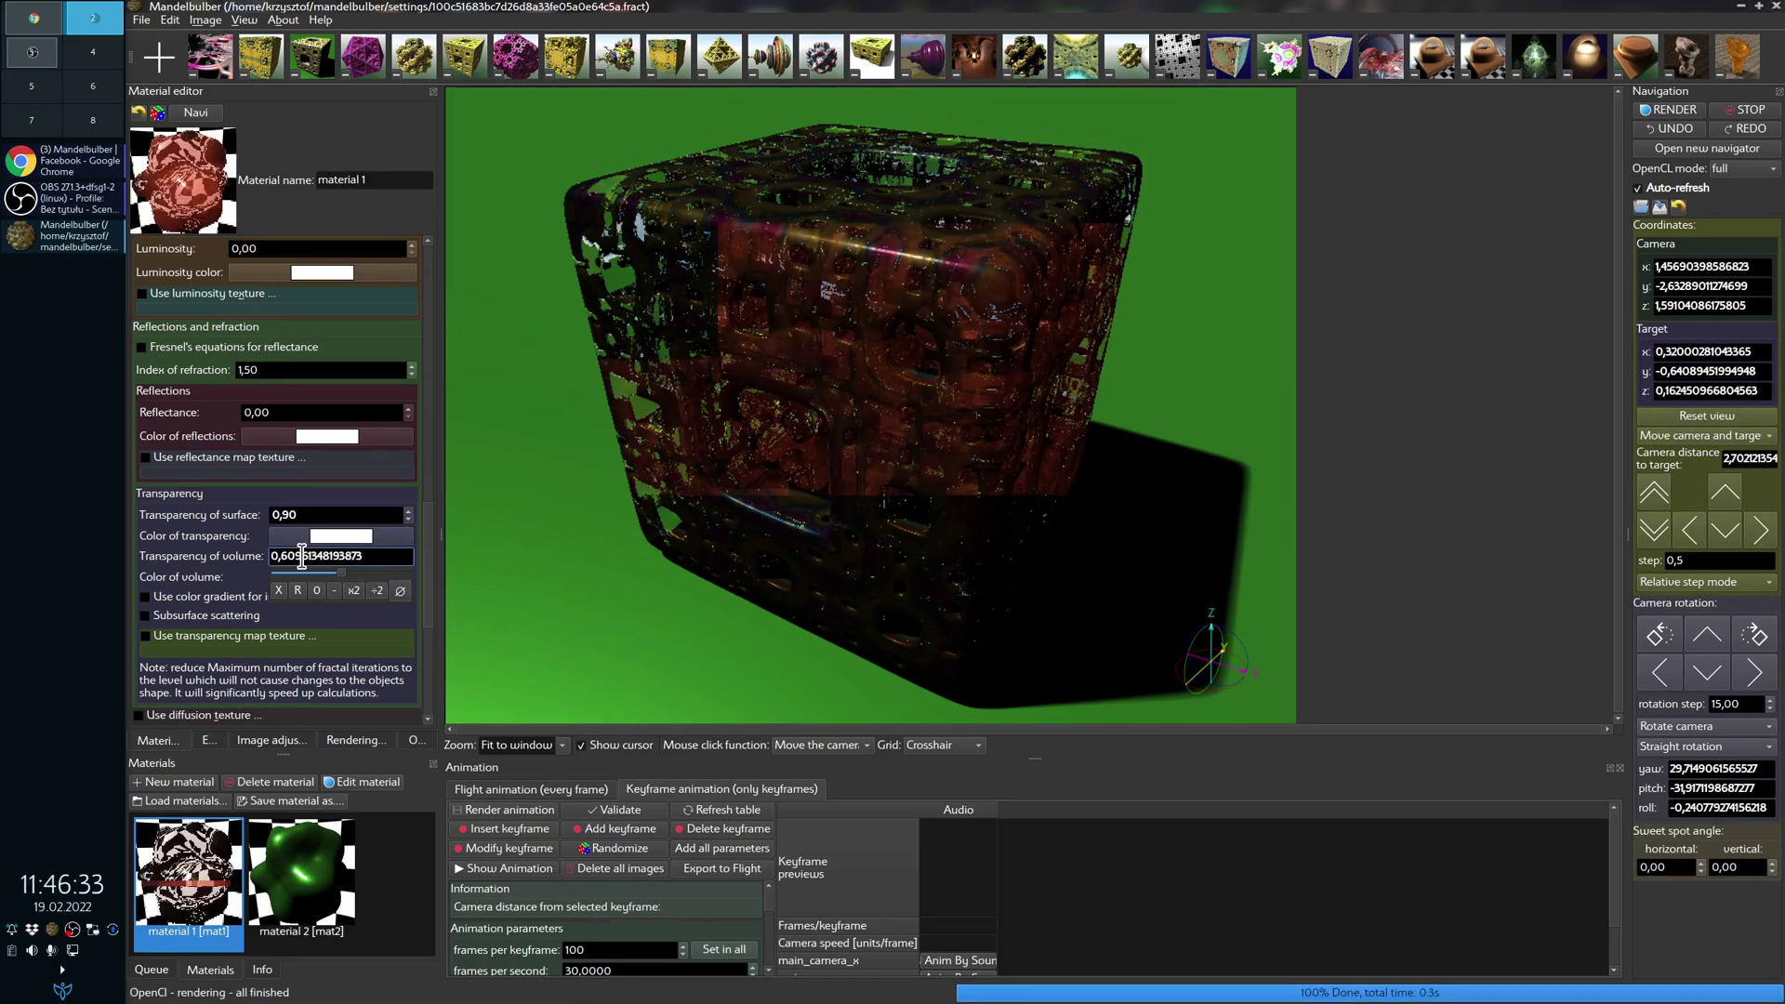
{"action": "scroll", "coordinate": [316, 557], "scroll_direction": "down", "scroll_amount": 15}
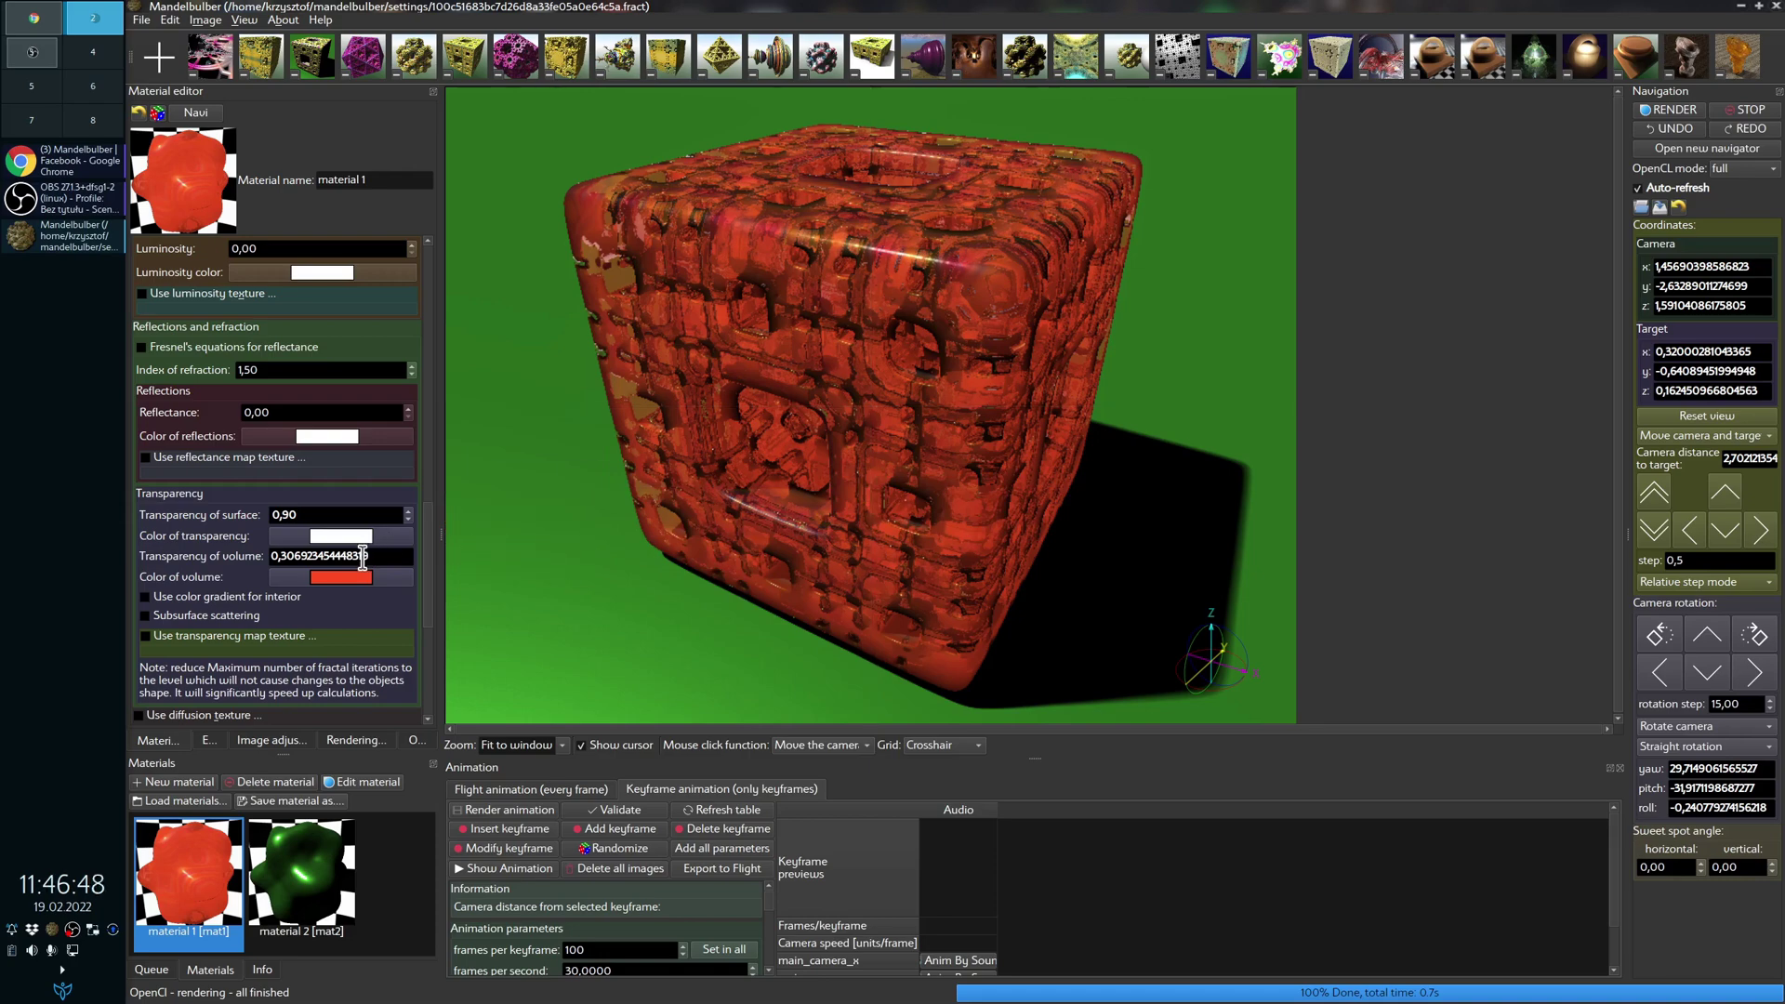
Step: Change material 1's color of volume to white and enable the color gradient for the interior
{"action": "left_click", "coordinate": [341, 577]}
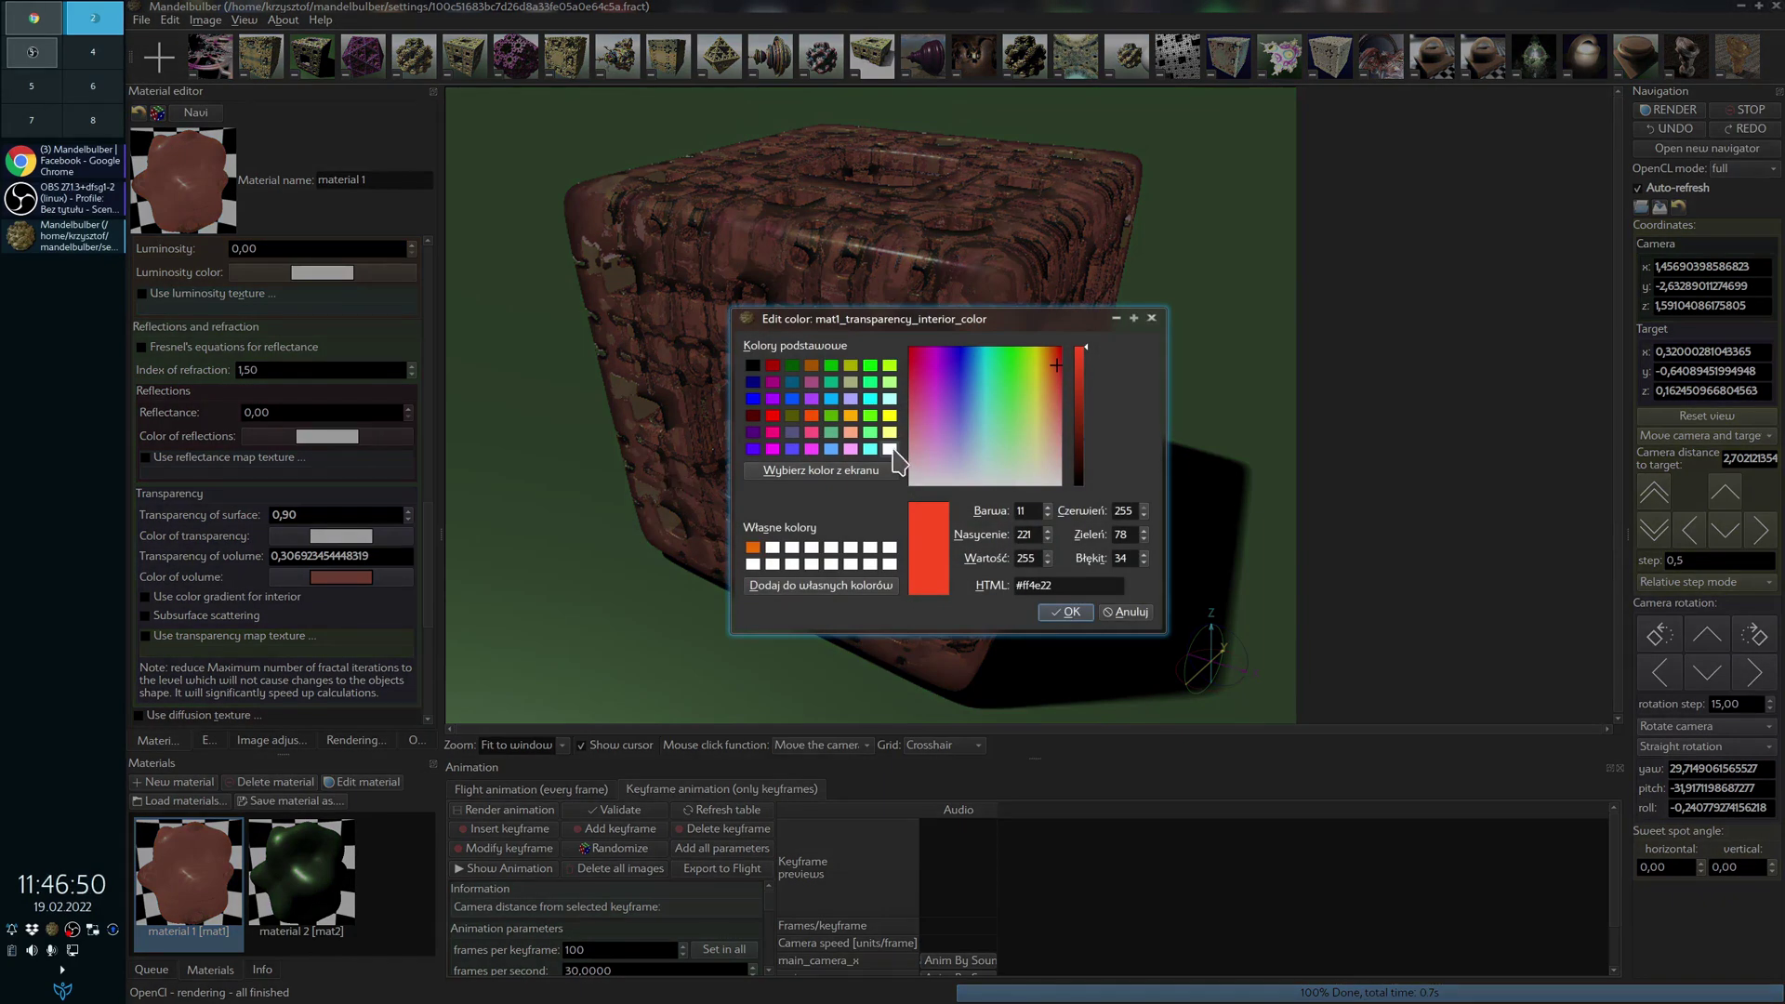
{"action": "left_click", "coordinate": [890, 450]}
{"action": "left_click", "coordinate": [1060, 612]}
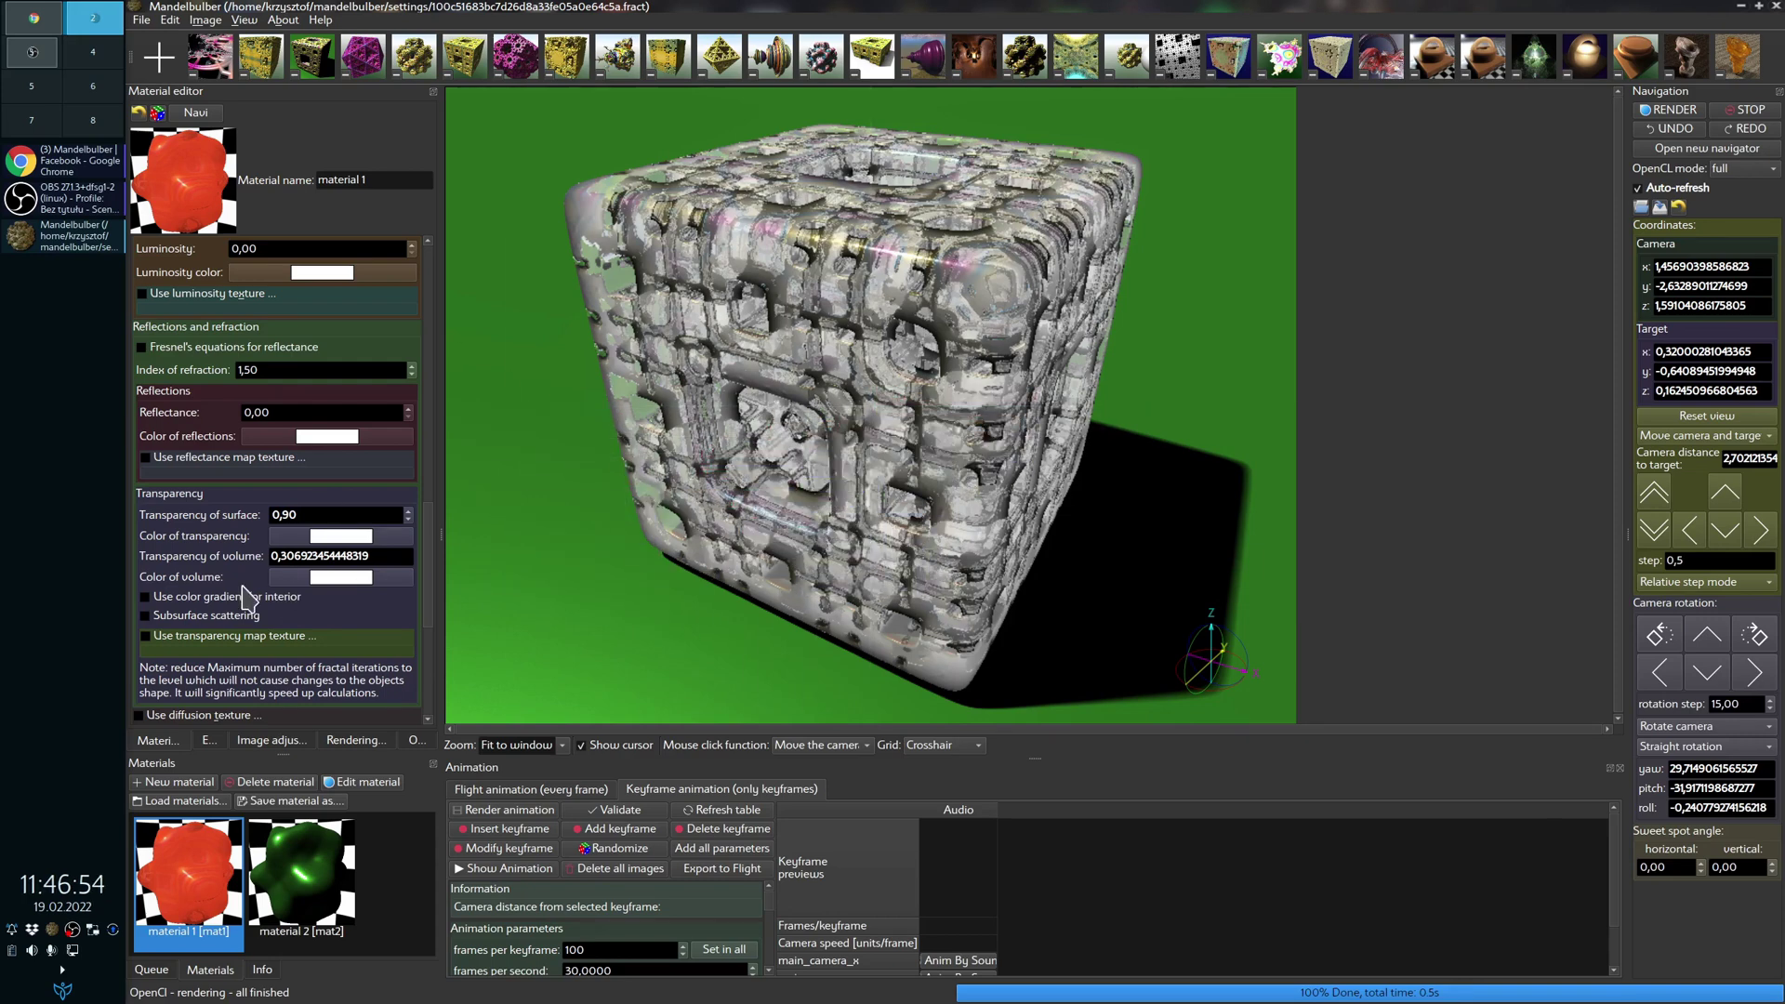
{"action": "left_click", "coordinate": [146, 614]}
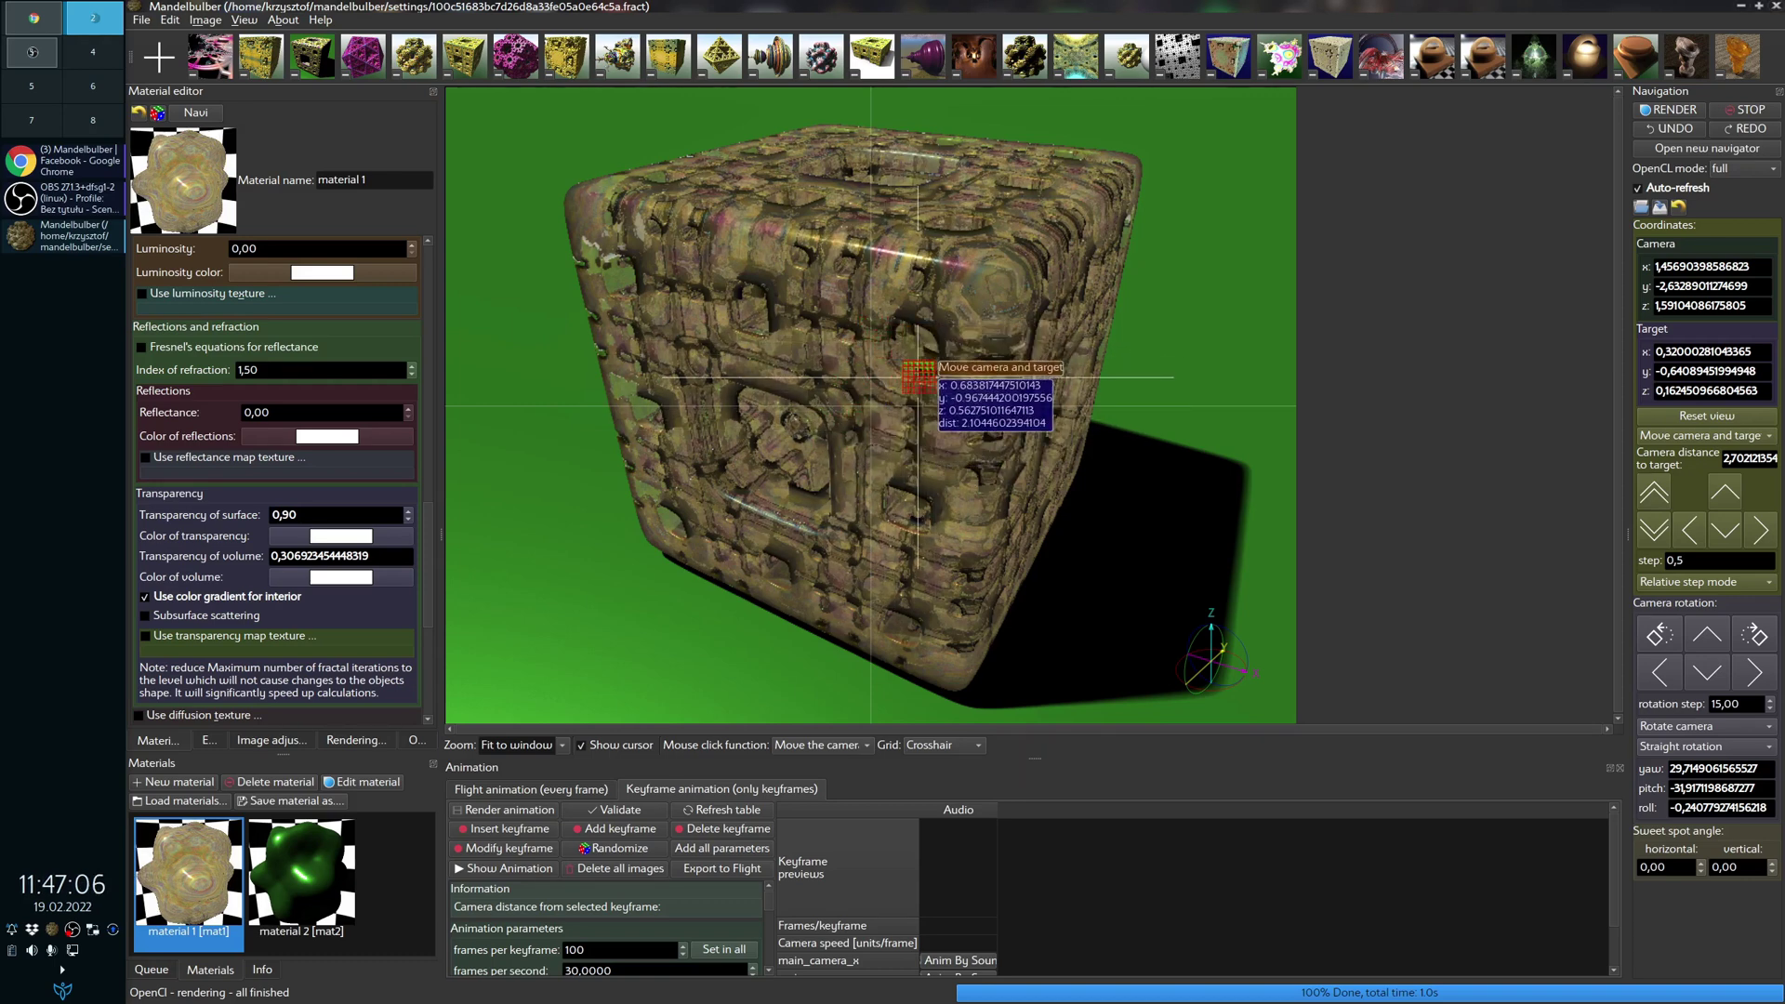
Step: Reduce material 1's transparency of volume gradually to about 0.119
{"action": "left_click", "coordinate": [377, 556]}
{"action": "scroll", "coordinate": [381, 556], "scroll_direction": "down", "scroll_amount": 3}
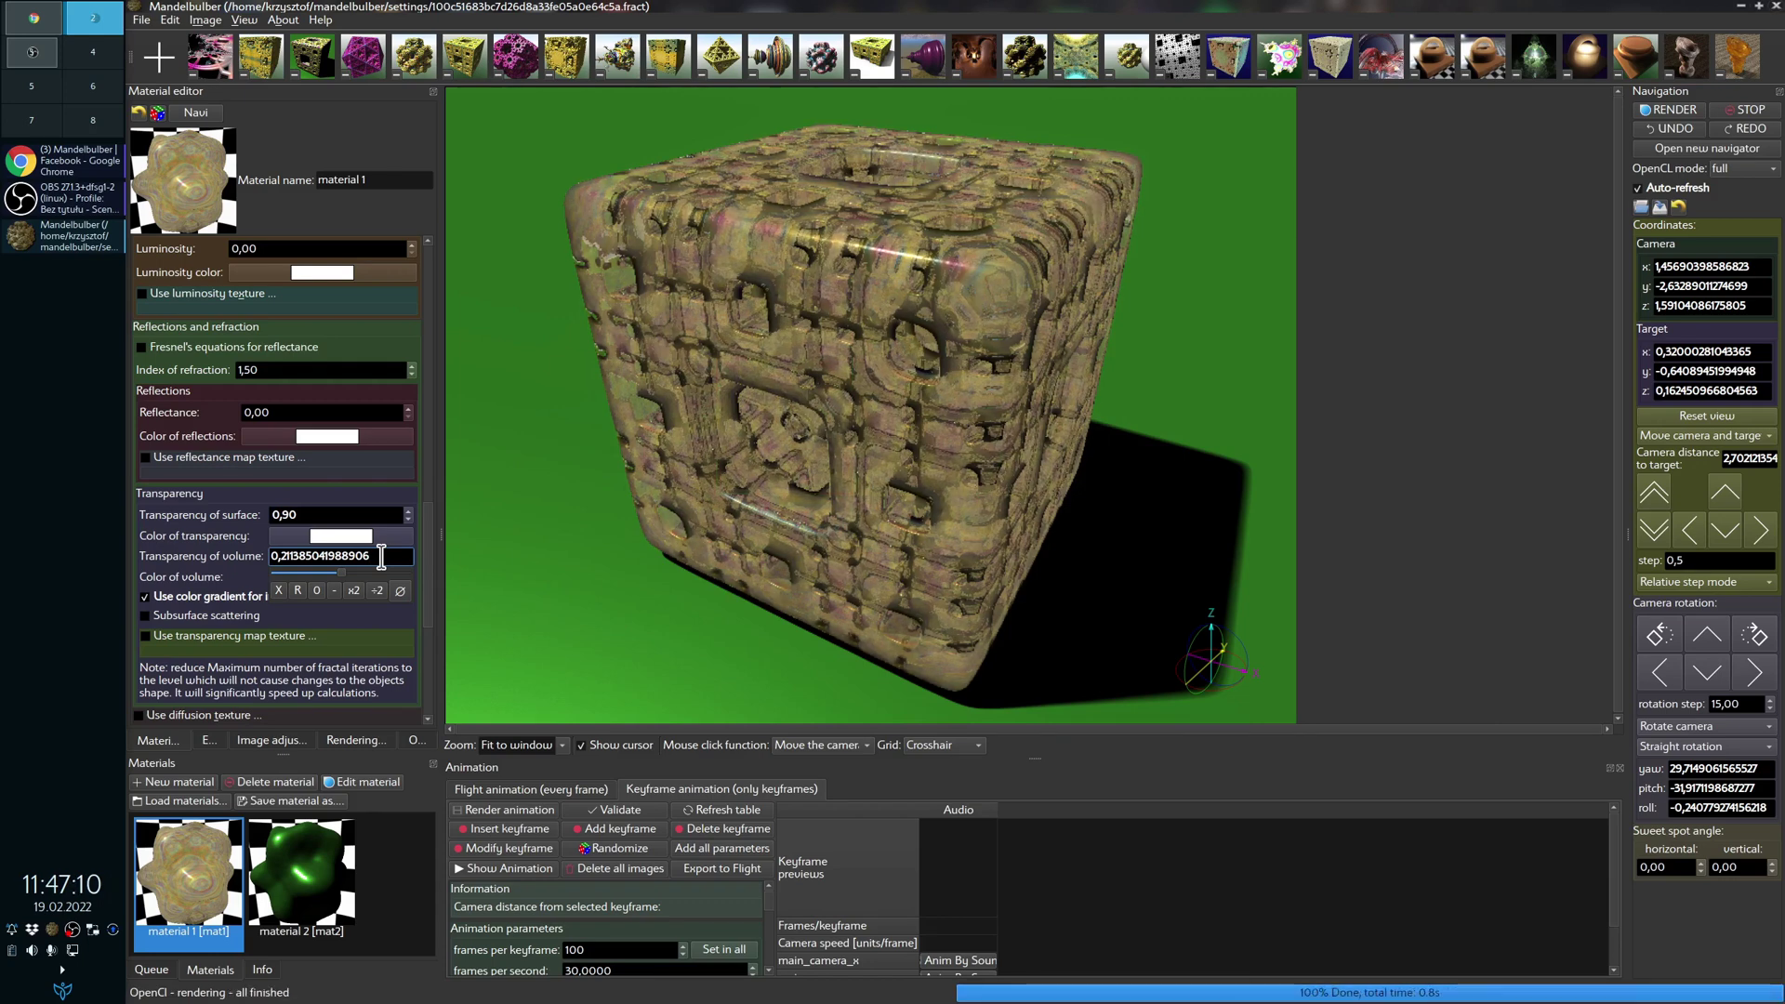
{"action": "scroll", "coordinate": [381, 556], "scroll_direction": "down", "scroll_amount": 1}
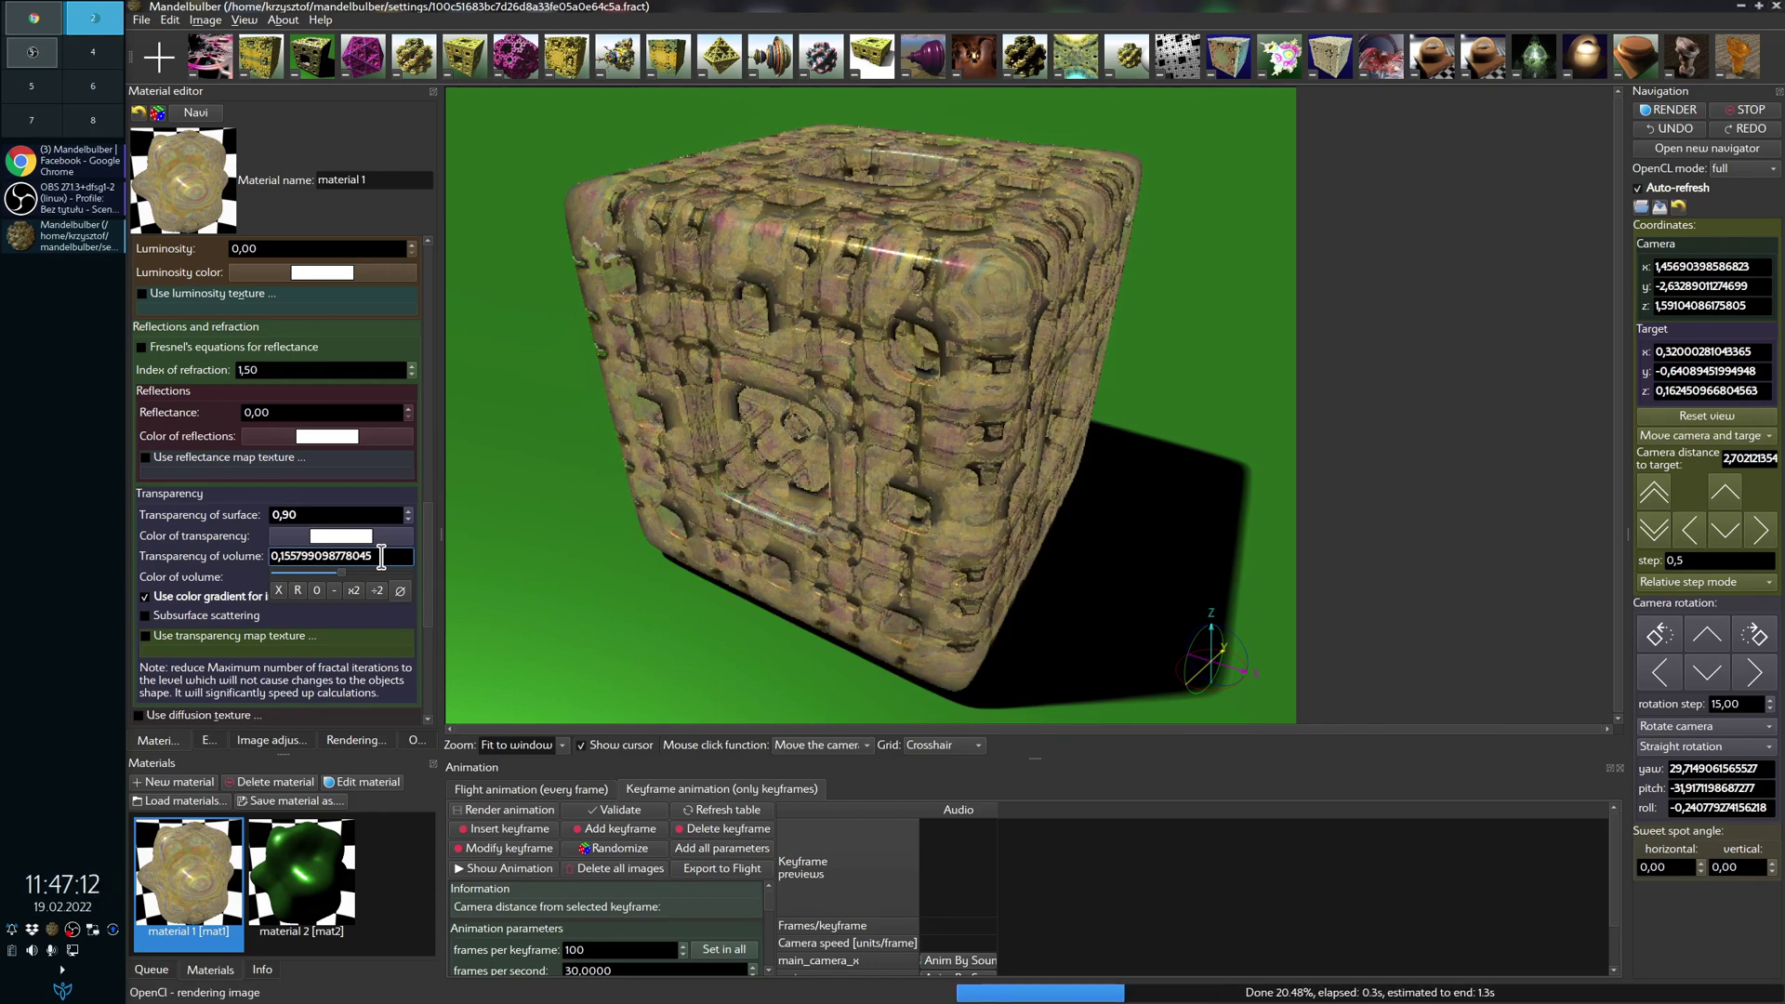
{"action": "scroll", "coordinate": [381, 556], "scroll_direction": "down", "scroll_amount": 2}
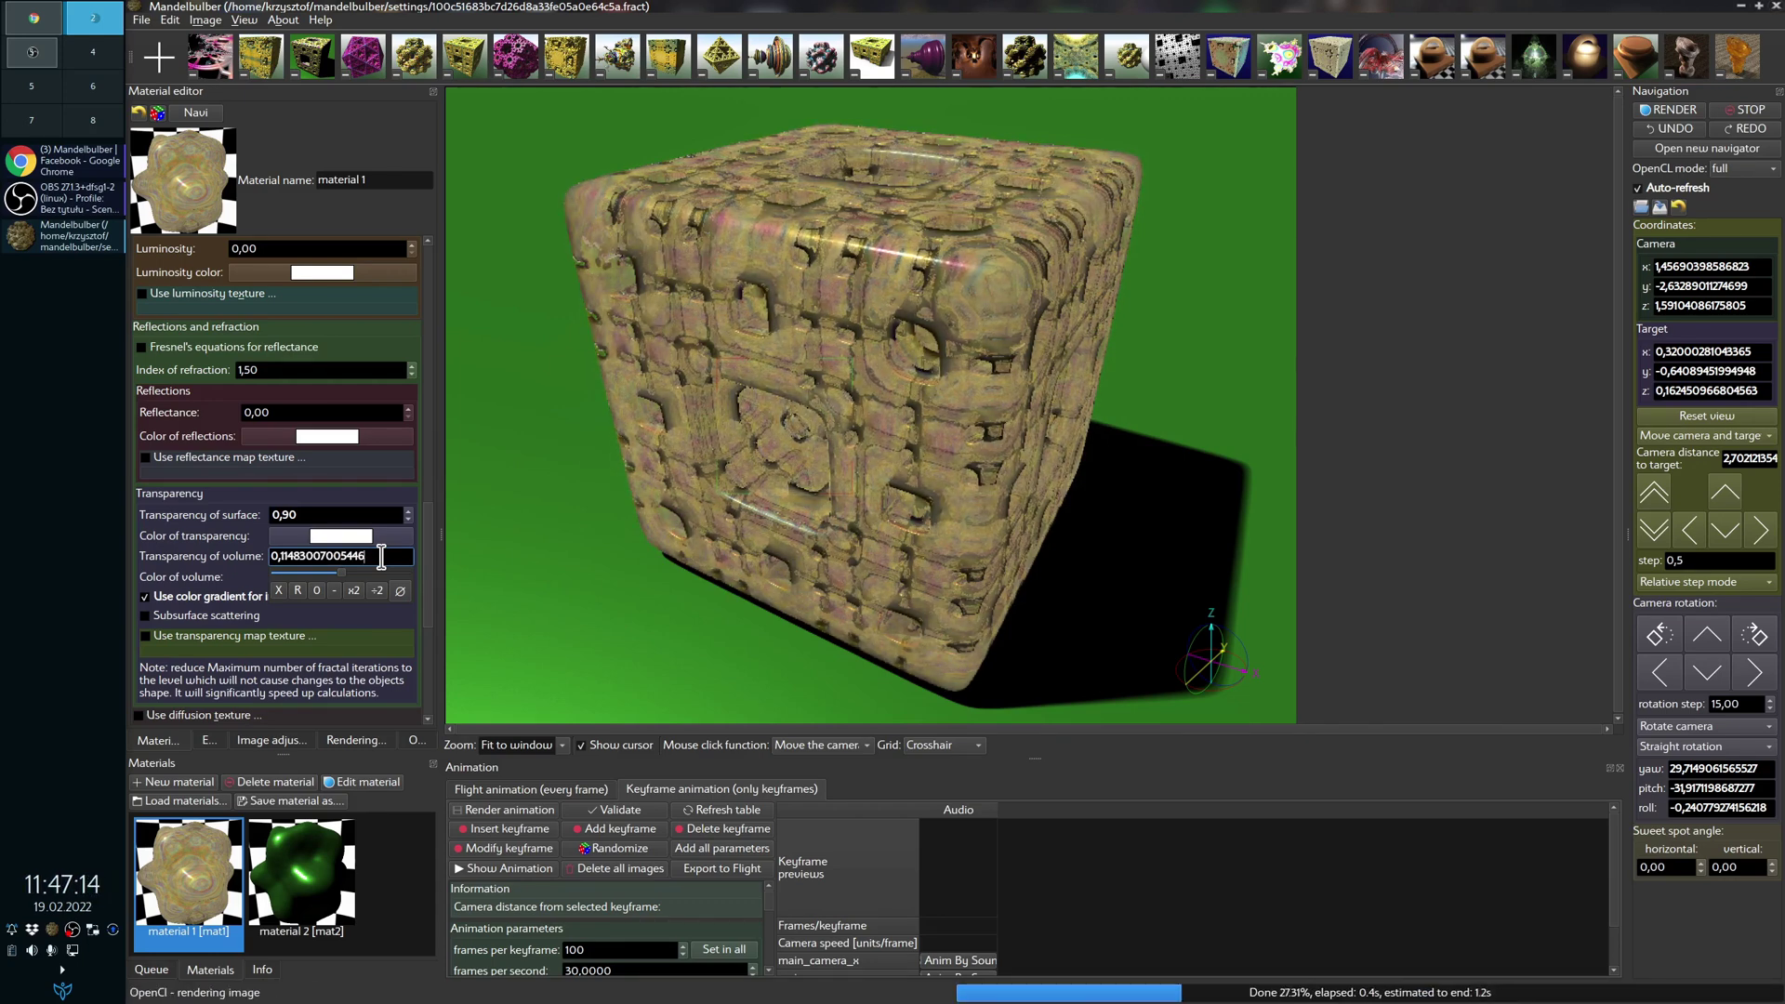
{"action": "scroll", "coordinate": [381, 556], "scroll_direction": "down", "scroll_amount": 1}
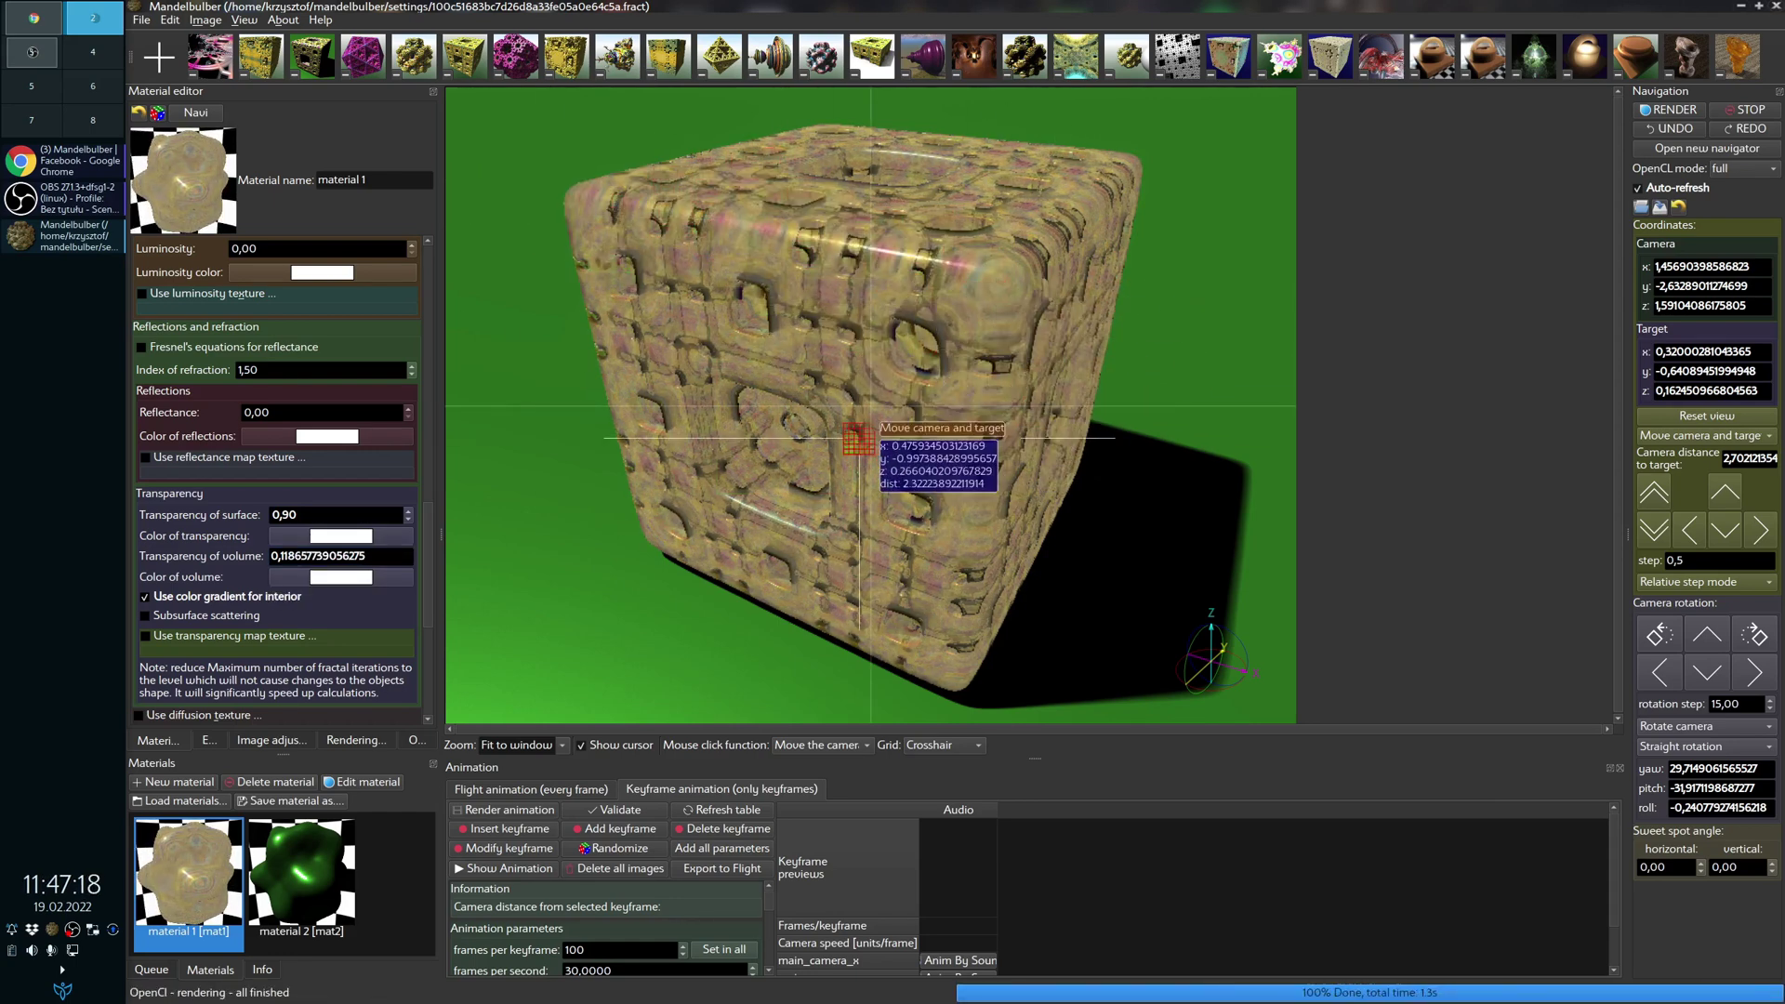
Step: Enable subsurface scattering for material 1 and double its transparency of volume to about 0.237
{"action": "mouse_move", "coordinate": [431, 539]}
{"action": "left_mouse_down"}
{"action": "mouse_move", "coordinate": [432, 517]}
{"action": "mouse_move", "coordinate": [432, 541]}
{"action": "left_mouse_up"}
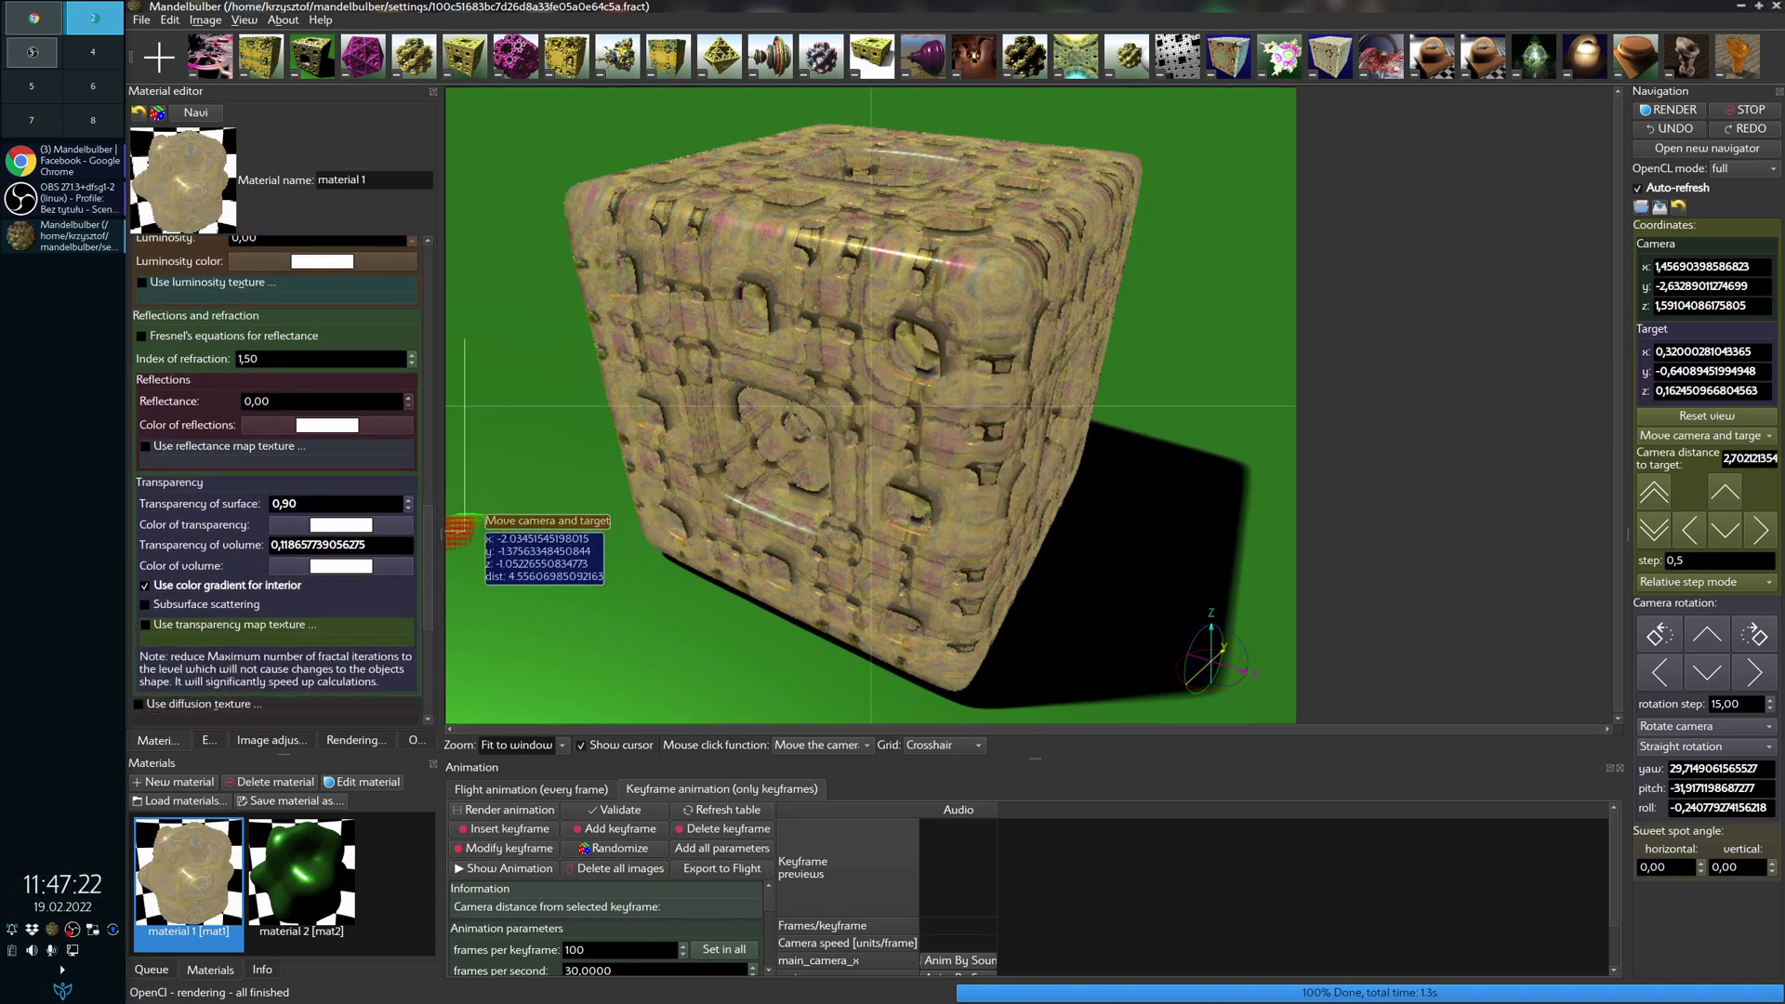
{"action": "scroll", "coordinate": [433, 558], "scroll_direction": "down", "scroll_amount": 1}
{"action": "scroll", "coordinate": [435, 567], "scroll_direction": "down", "scroll_amount": 1}
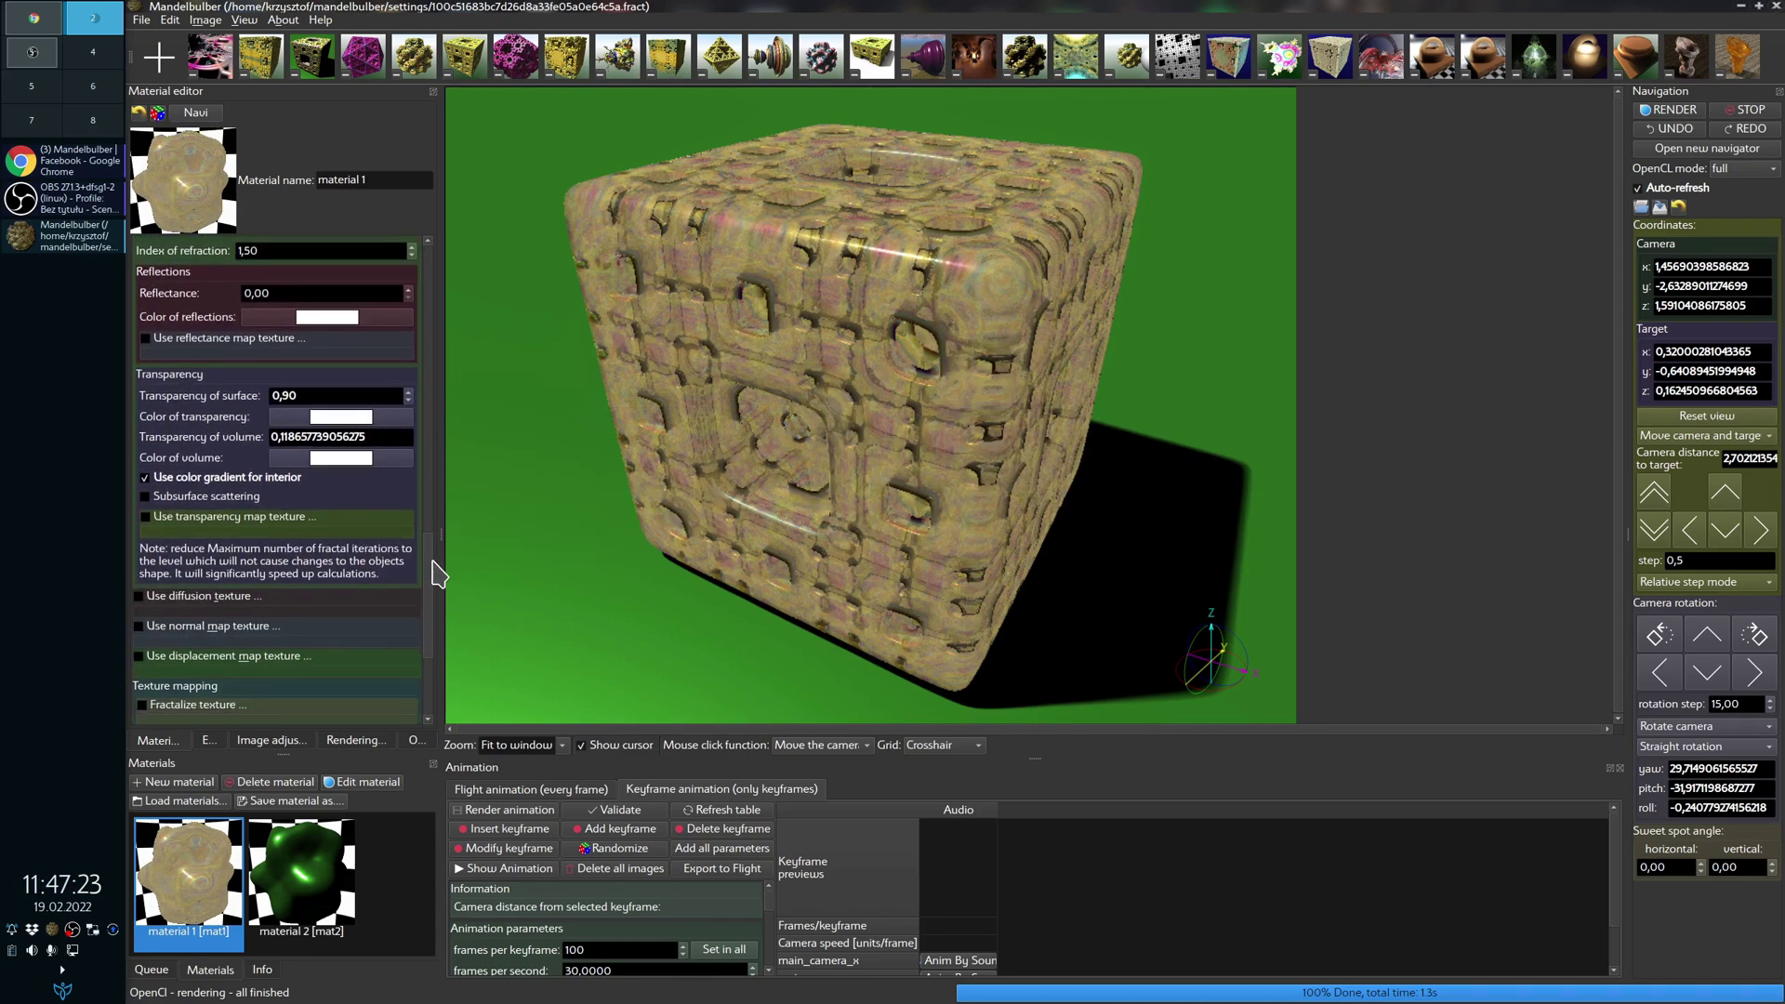
{"action": "left_click", "coordinate": [146, 497]}
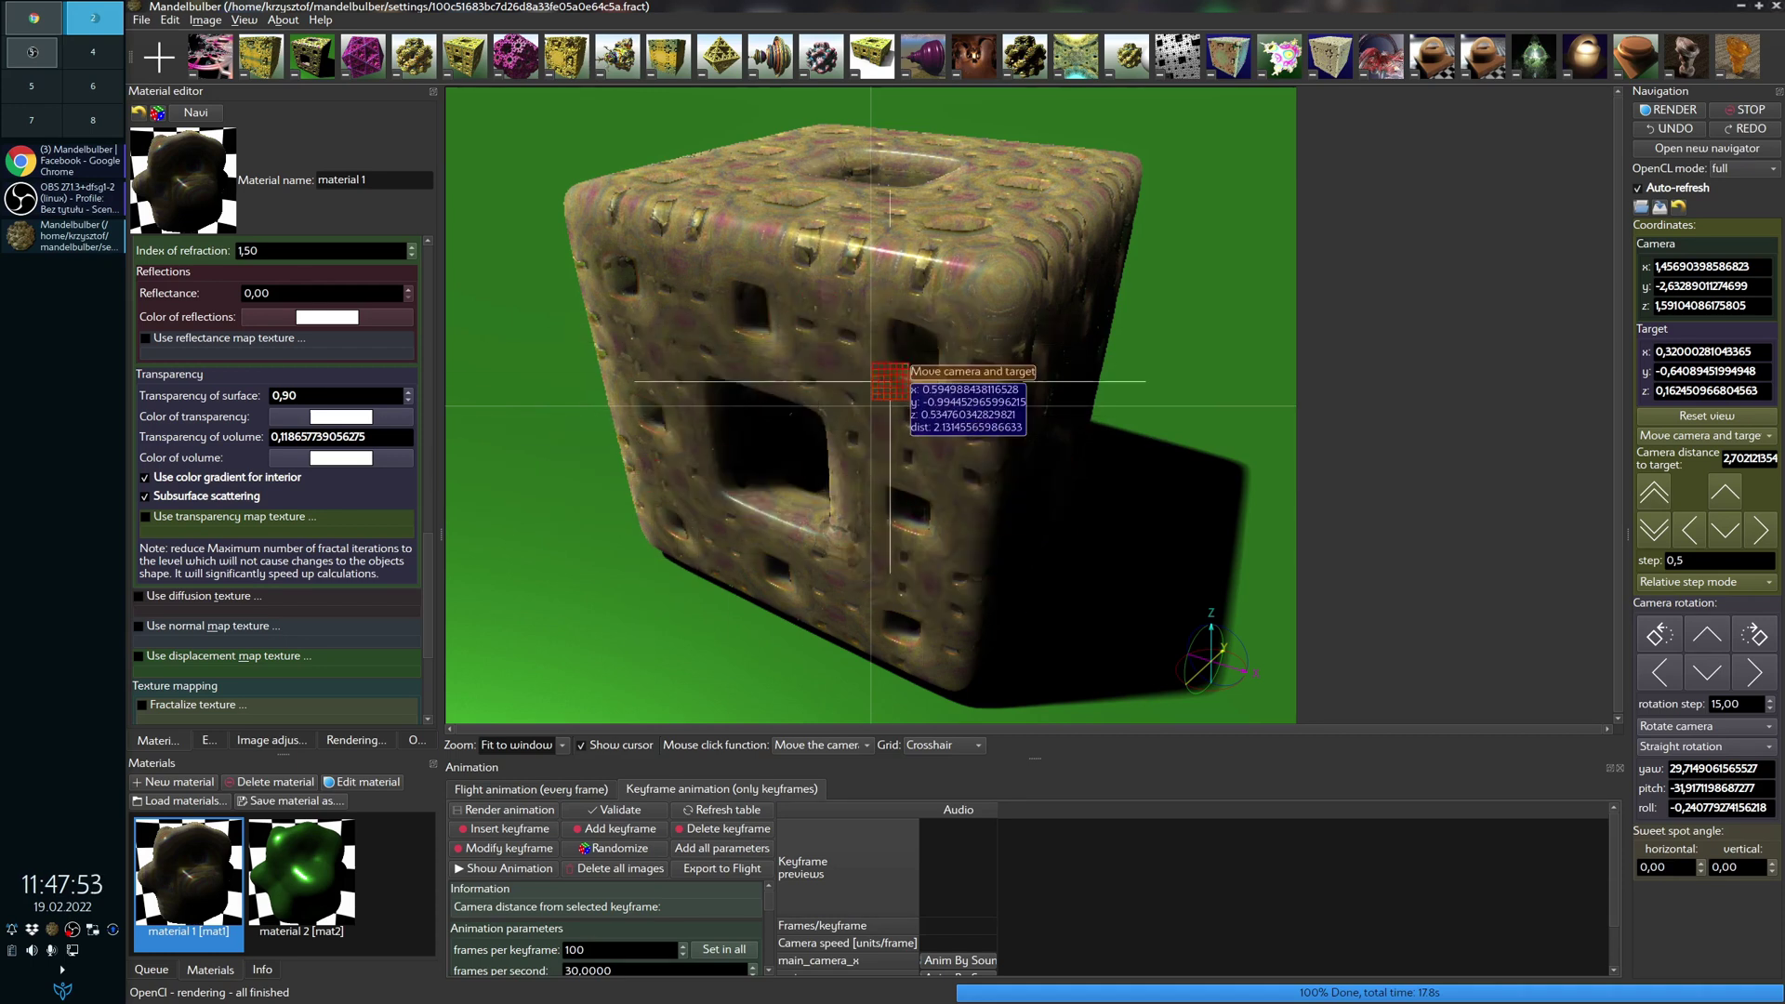
{"action": "left_click", "coordinate": [388, 437]}
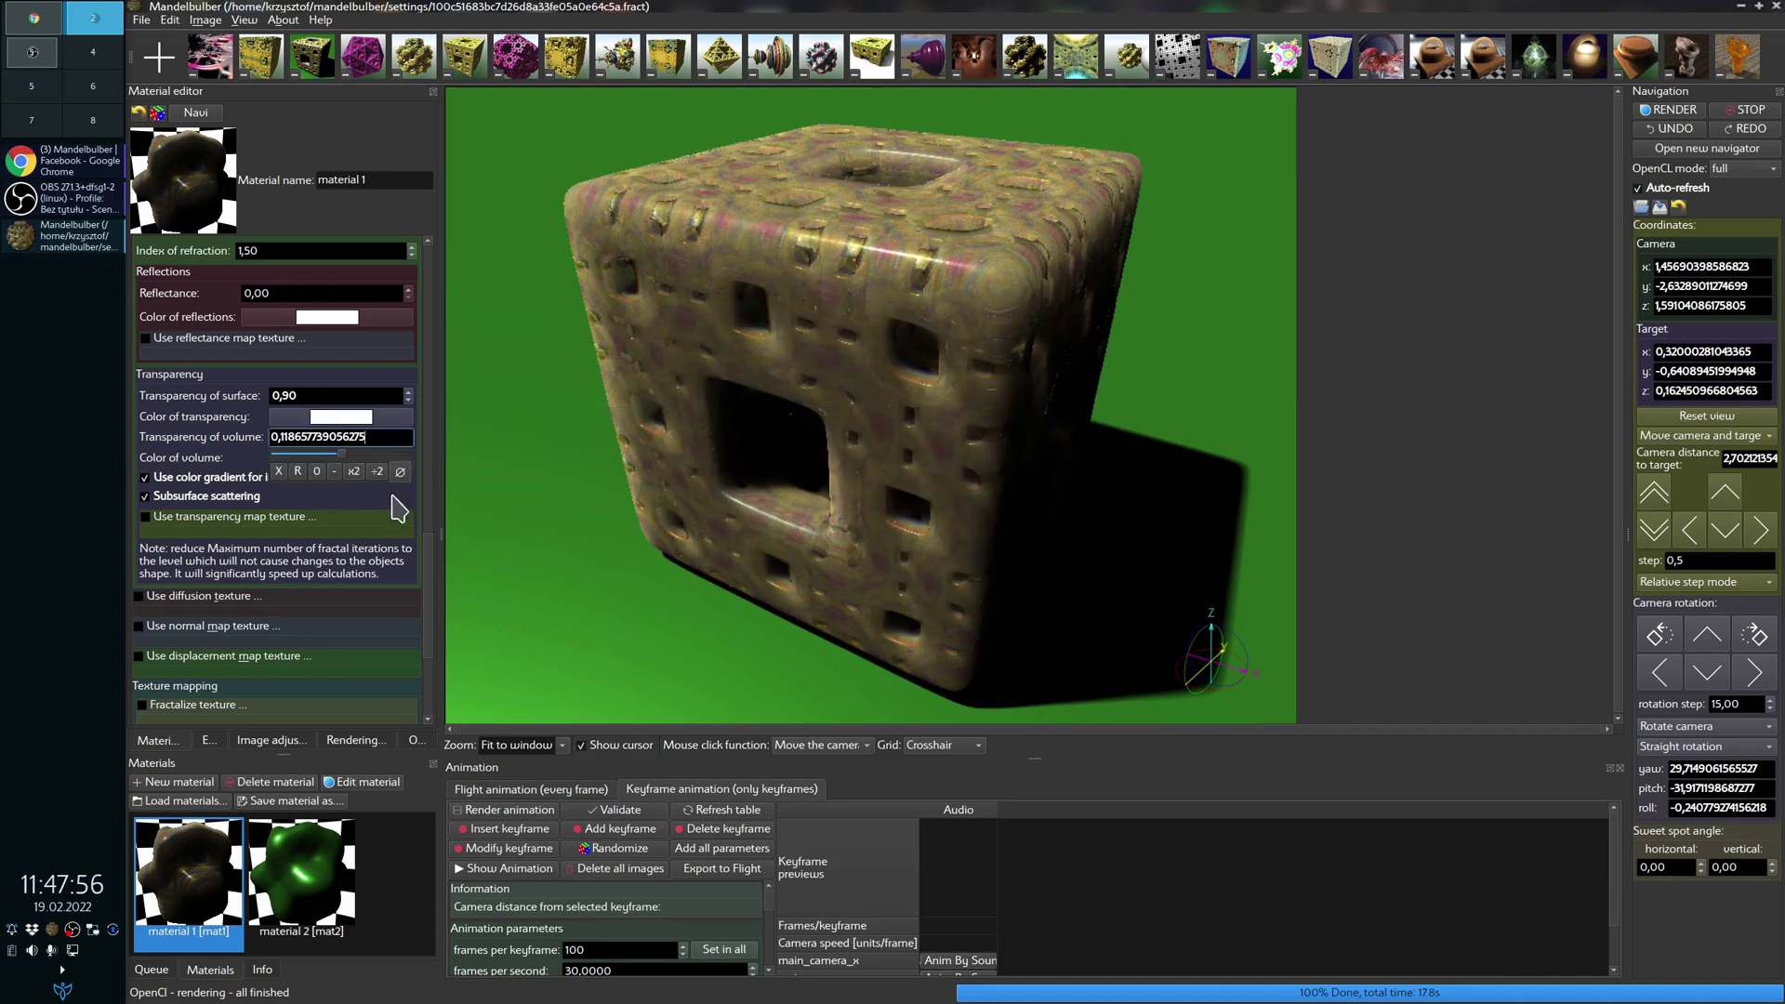
{"action": "left_click", "coordinate": [356, 472]}
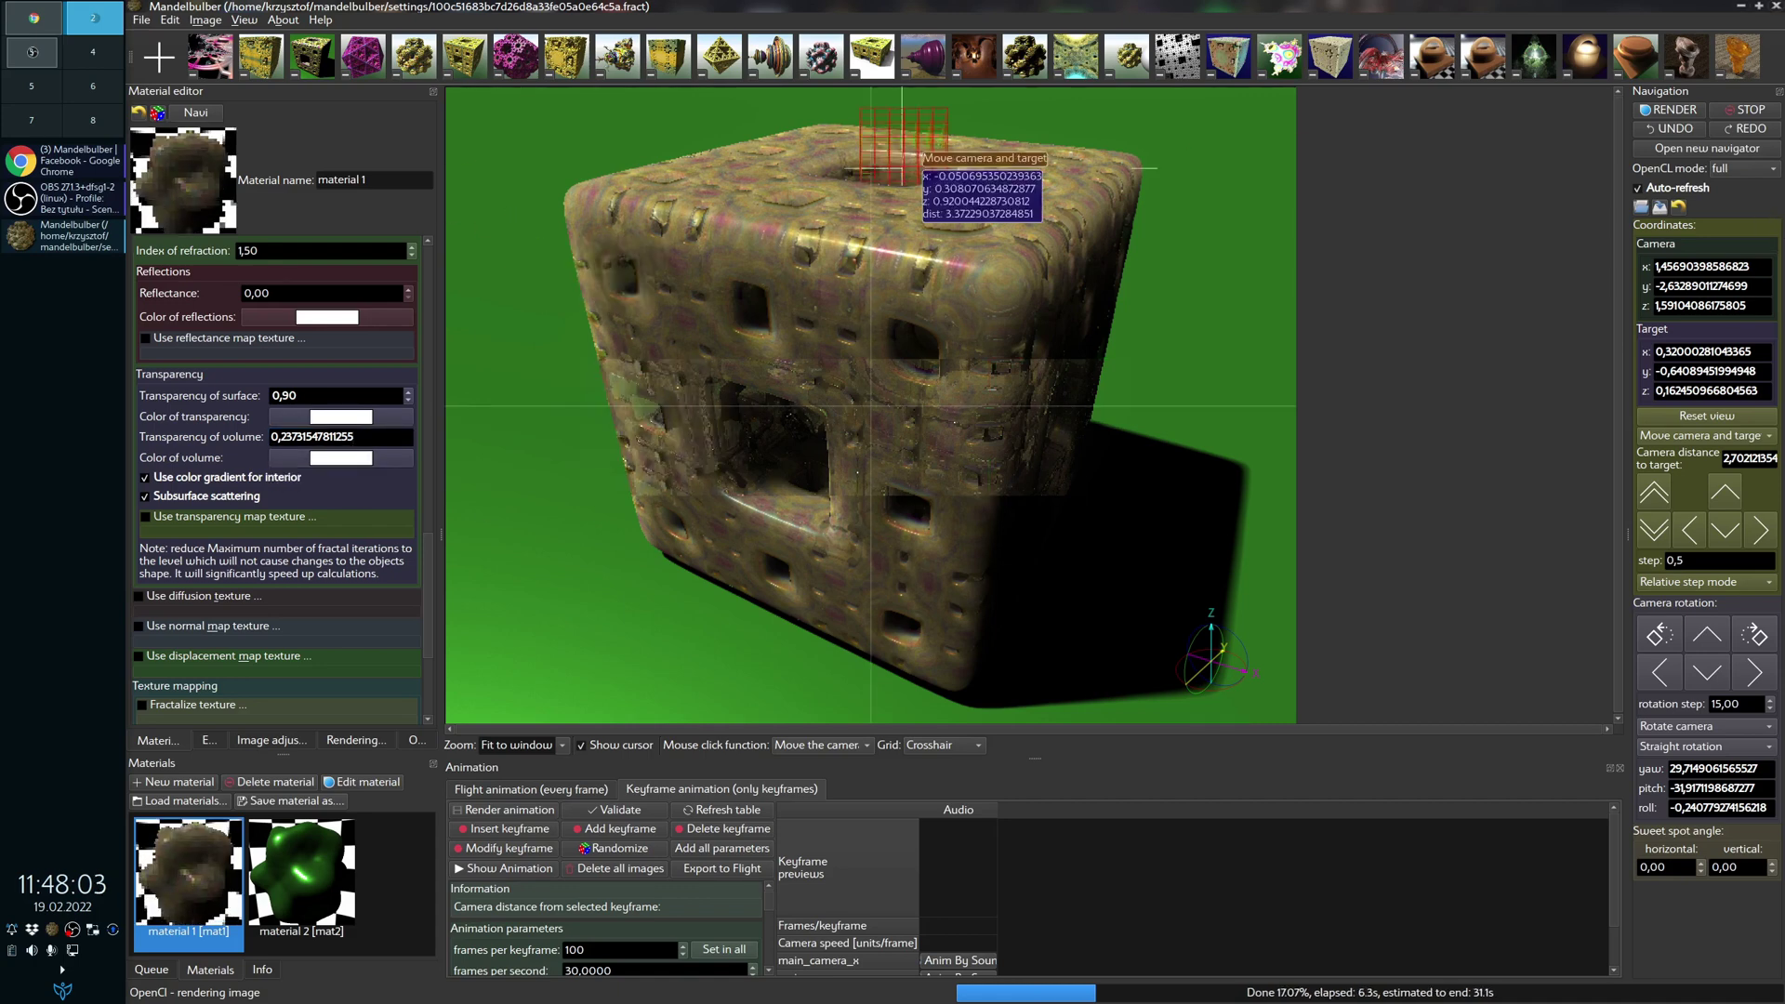
Step: Open material 1 in the navigator and vary its transparency of volume, halving it to about 0.03 and returning to about 0.119
{"action": "left_click", "coordinate": [195, 112]}
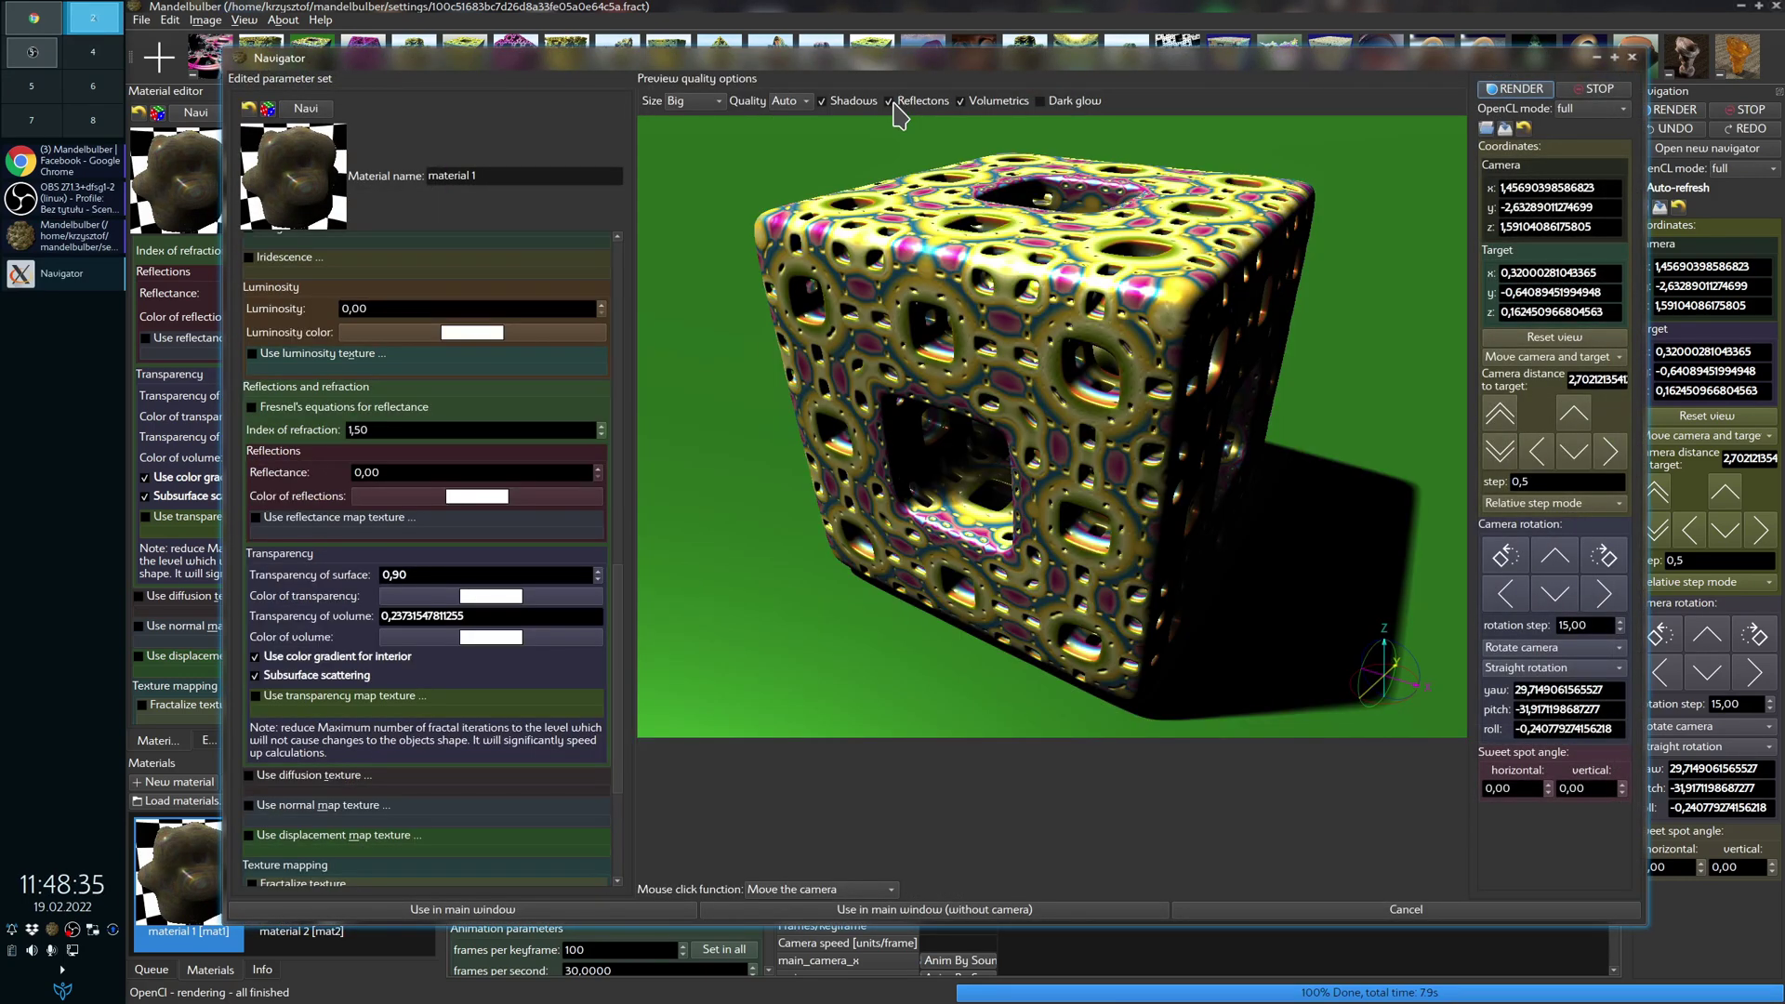
{"action": "left_click", "coordinate": [1518, 90]}
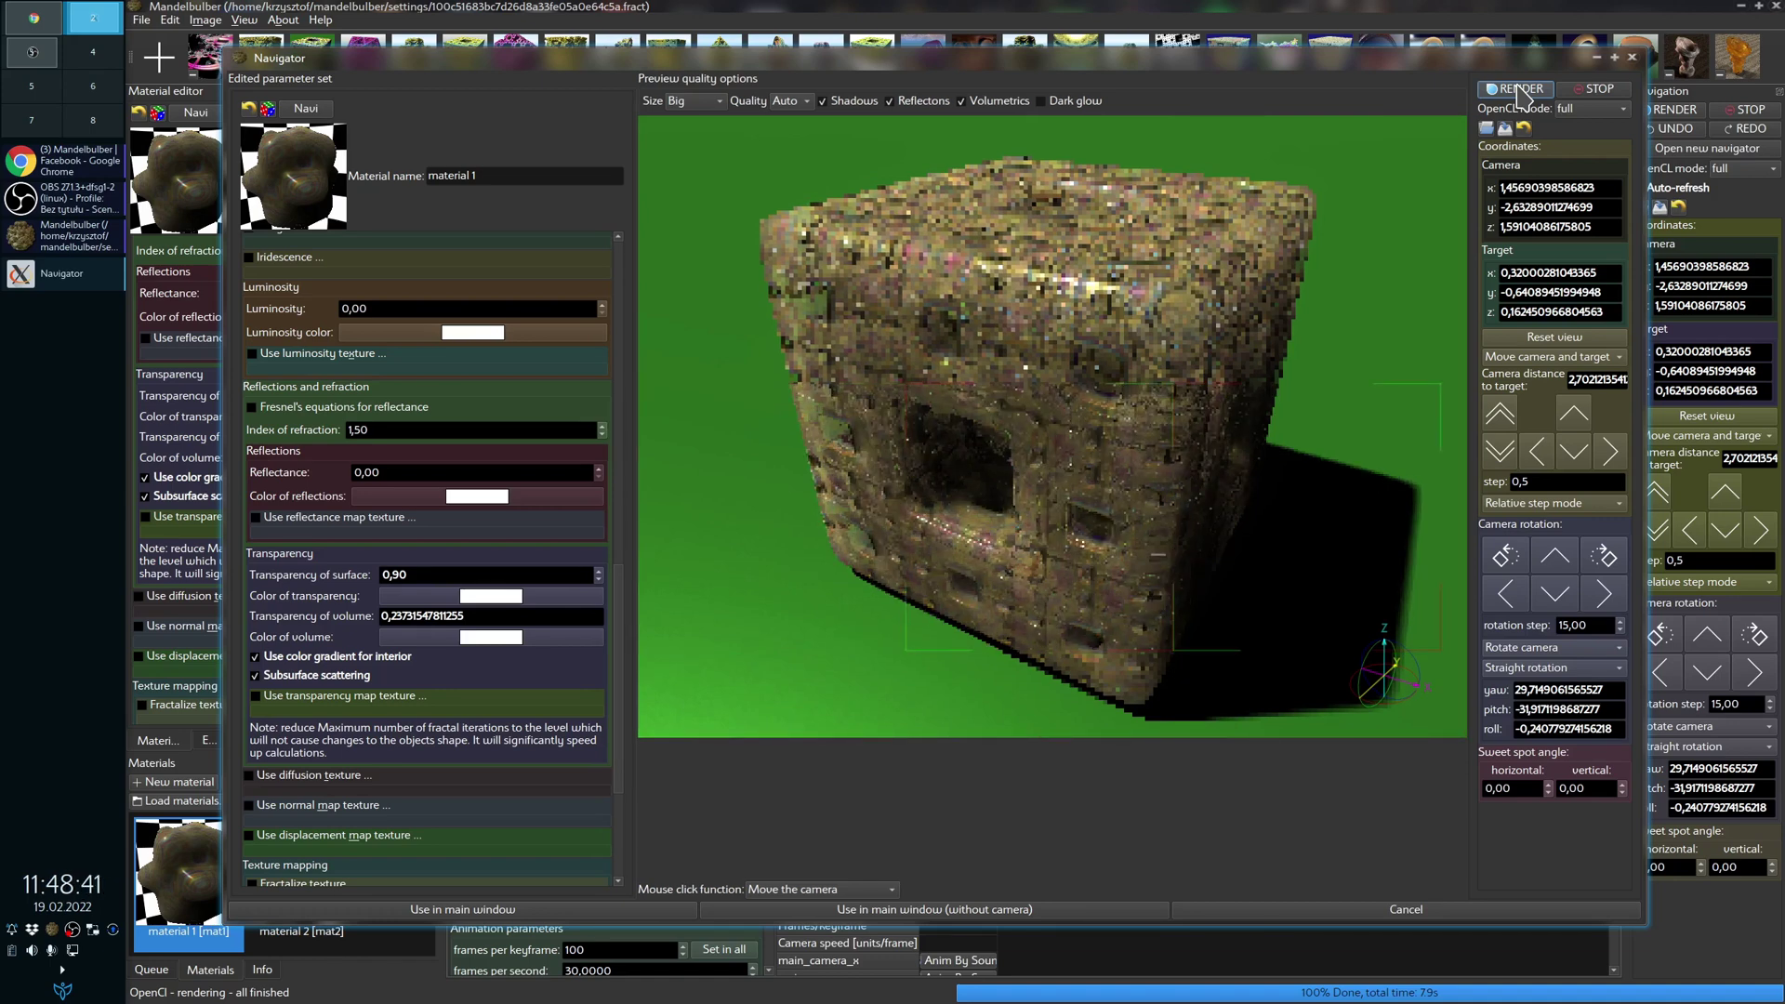
{"action": "left_click", "coordinate": [503, 616]}
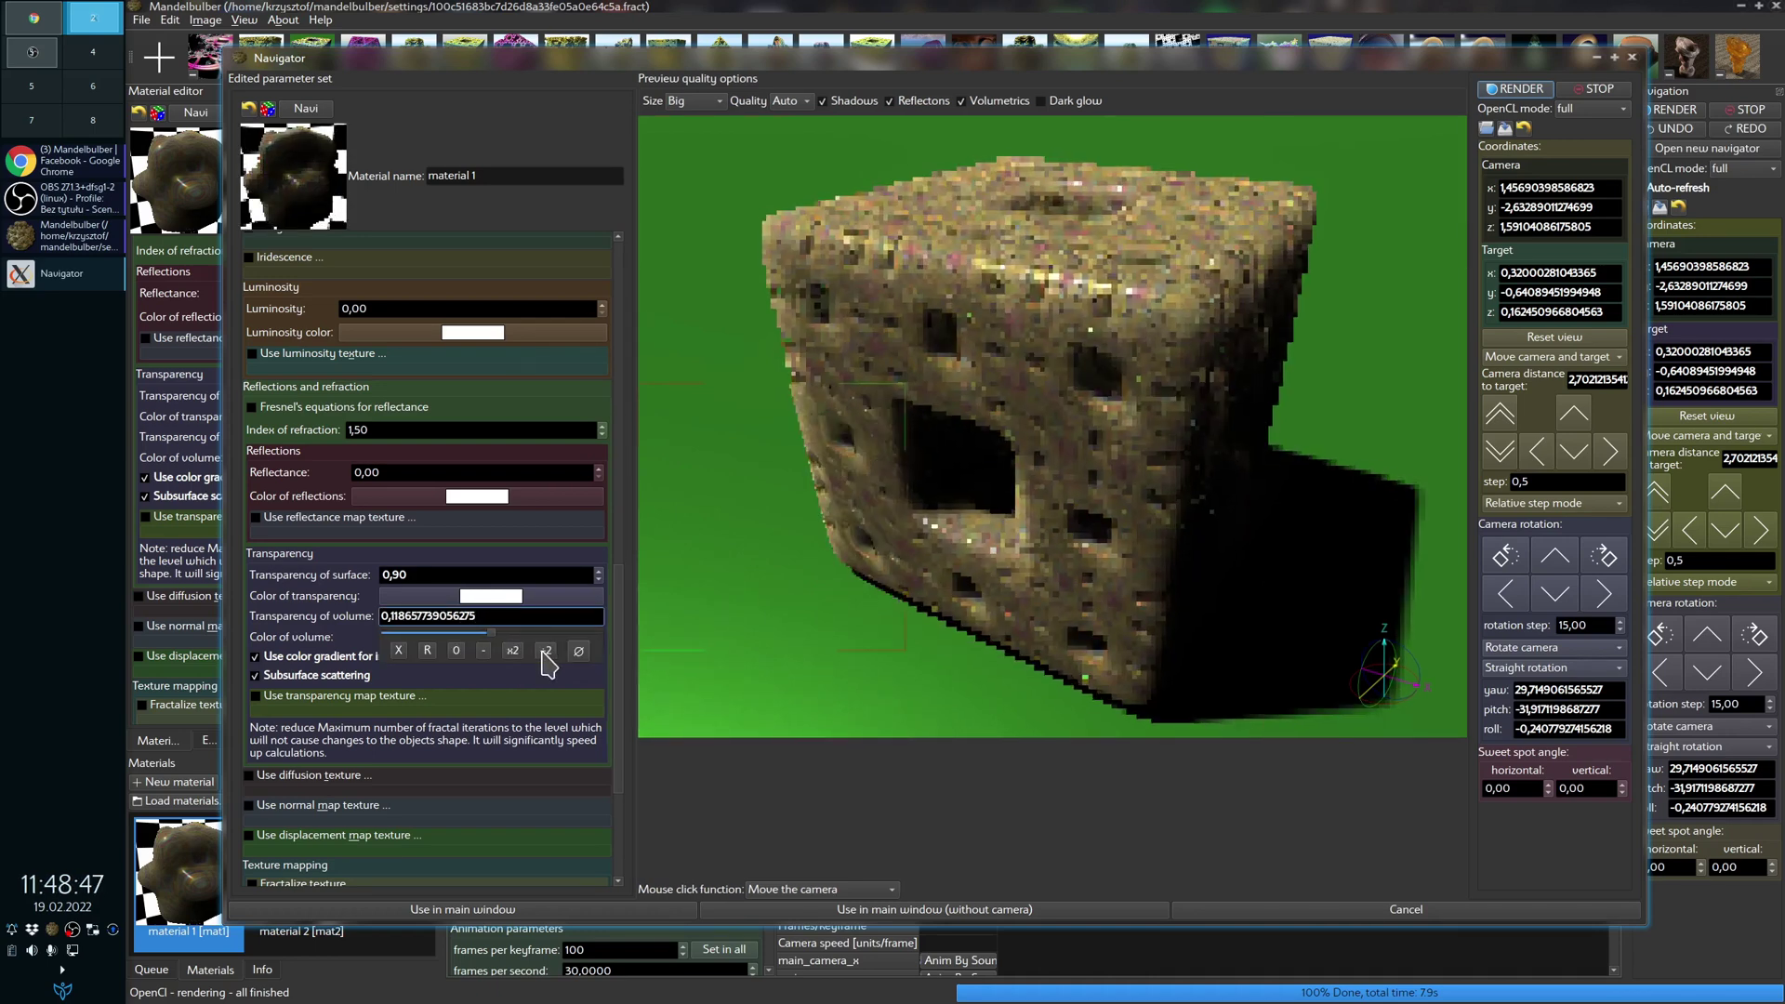
{"action": "left_click", "coordinate": [546, 651]}
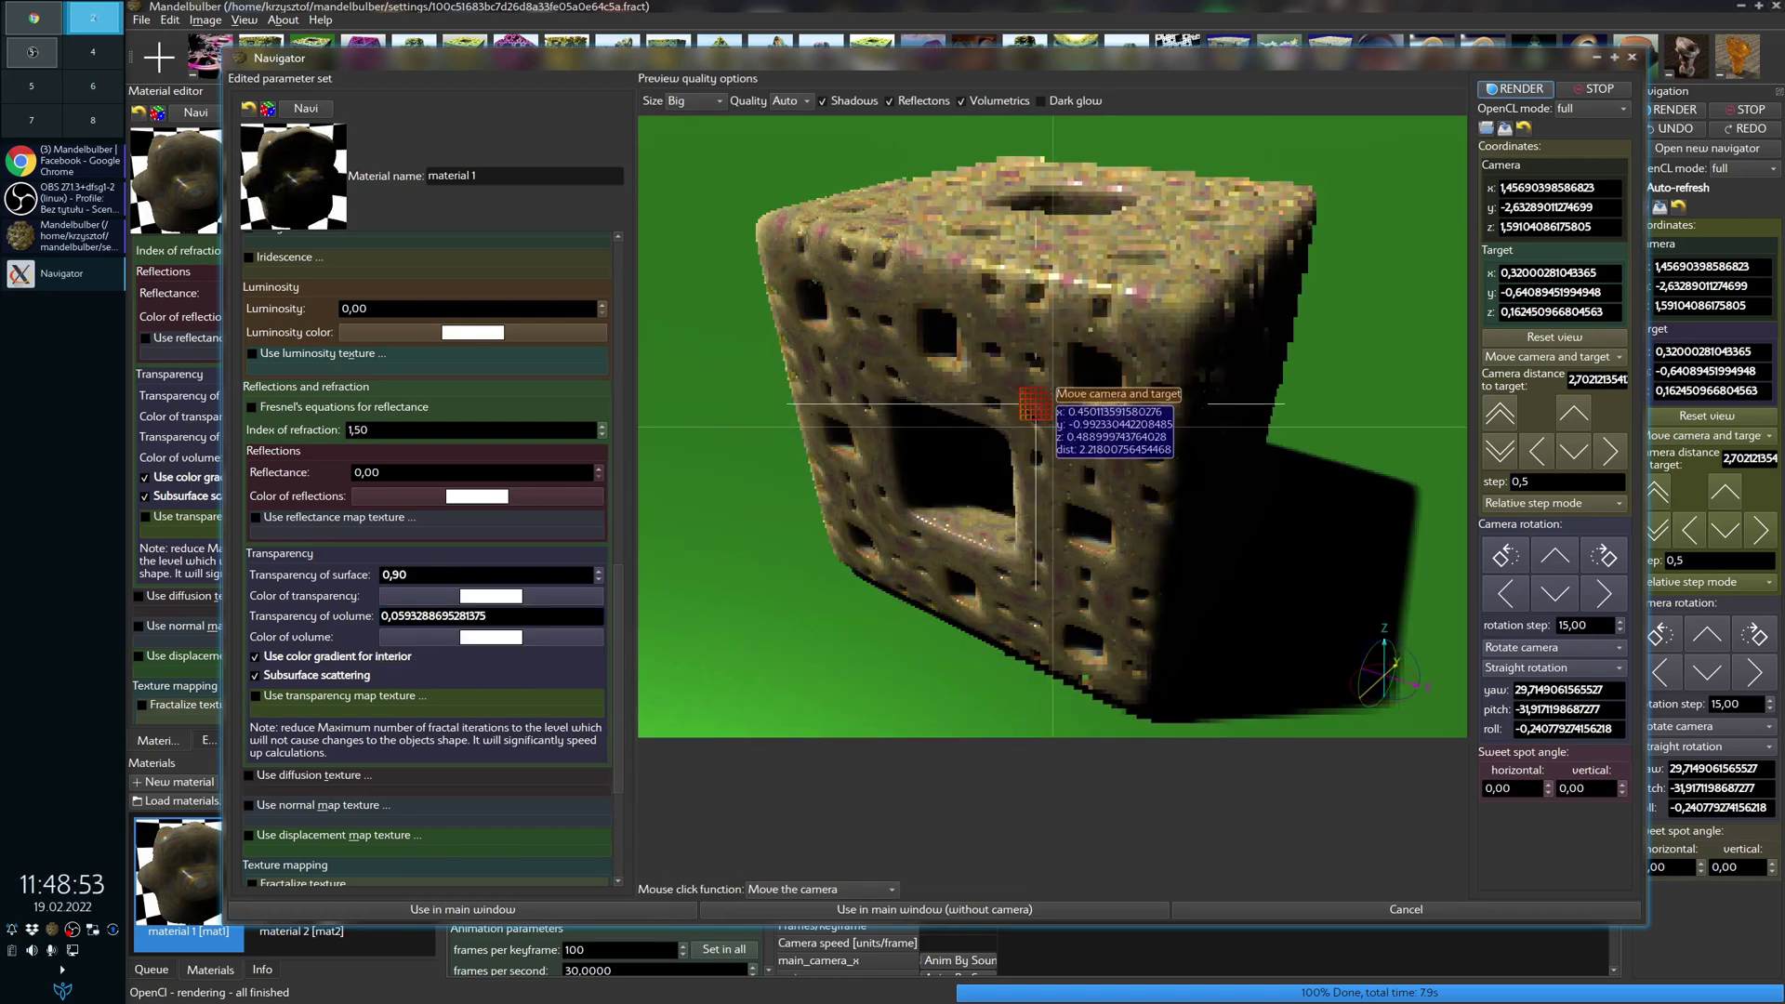
{"action": "left_click", "coordinate": [499, 615]}
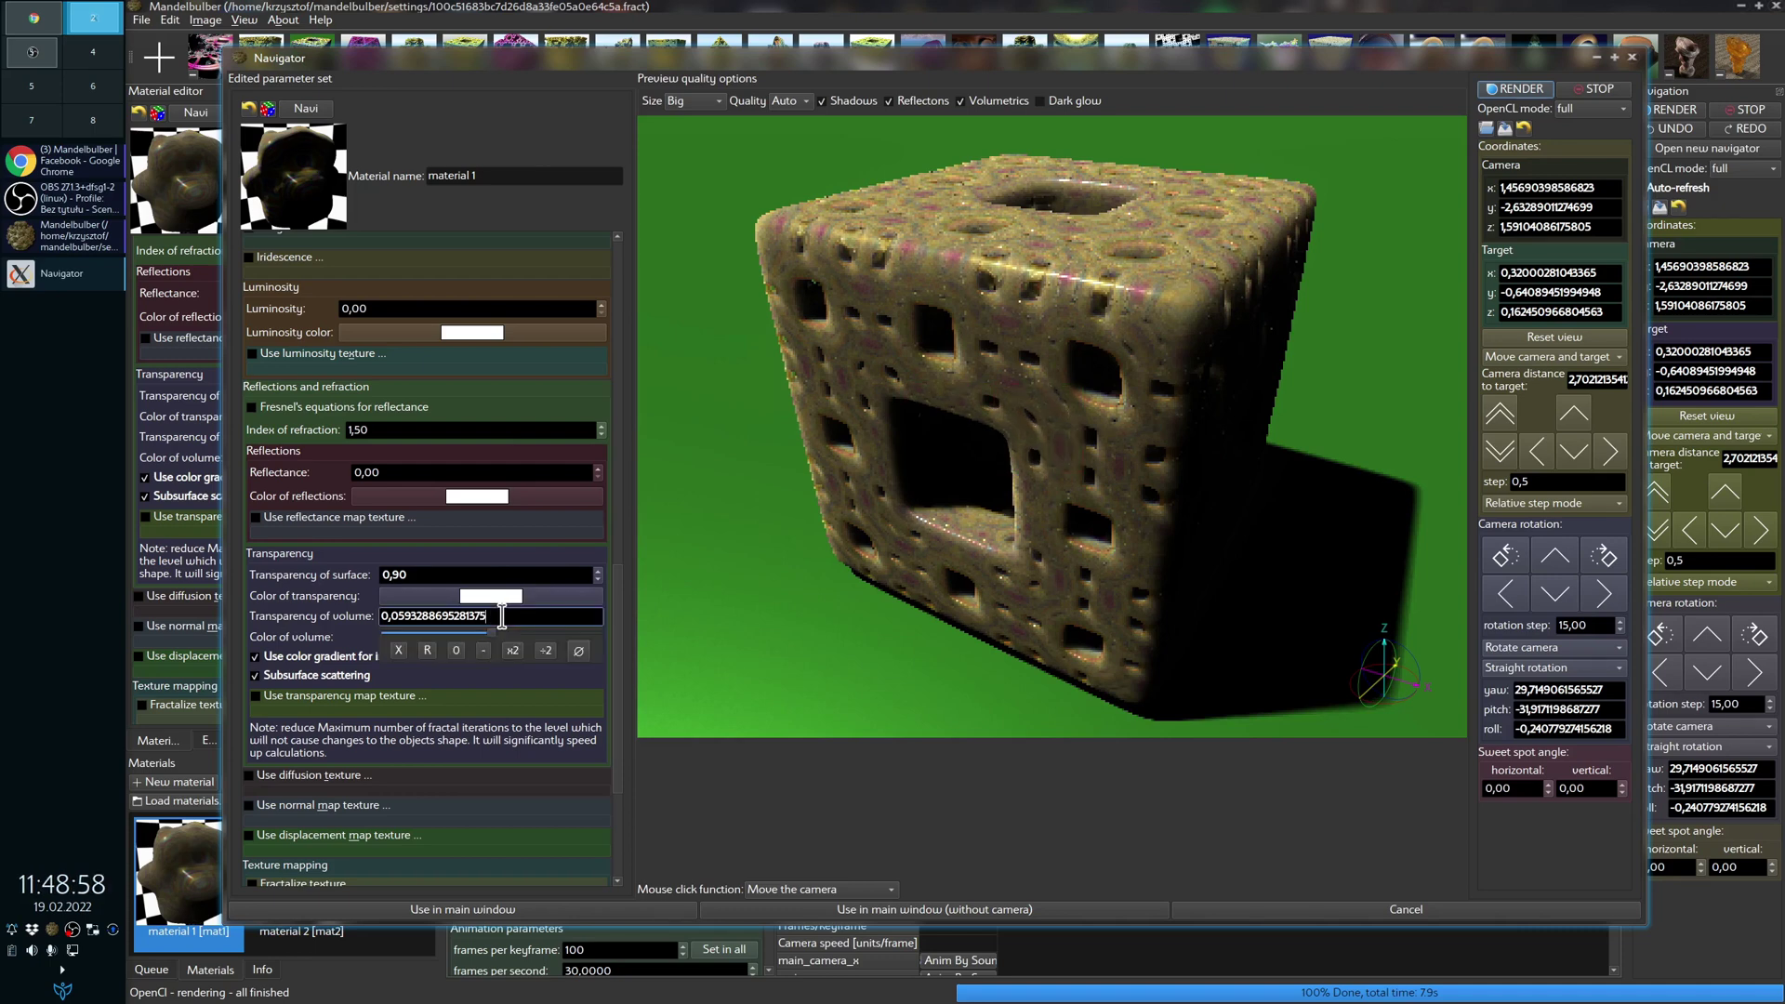
{"action": "left_click", "coordinate": [547, 650]}
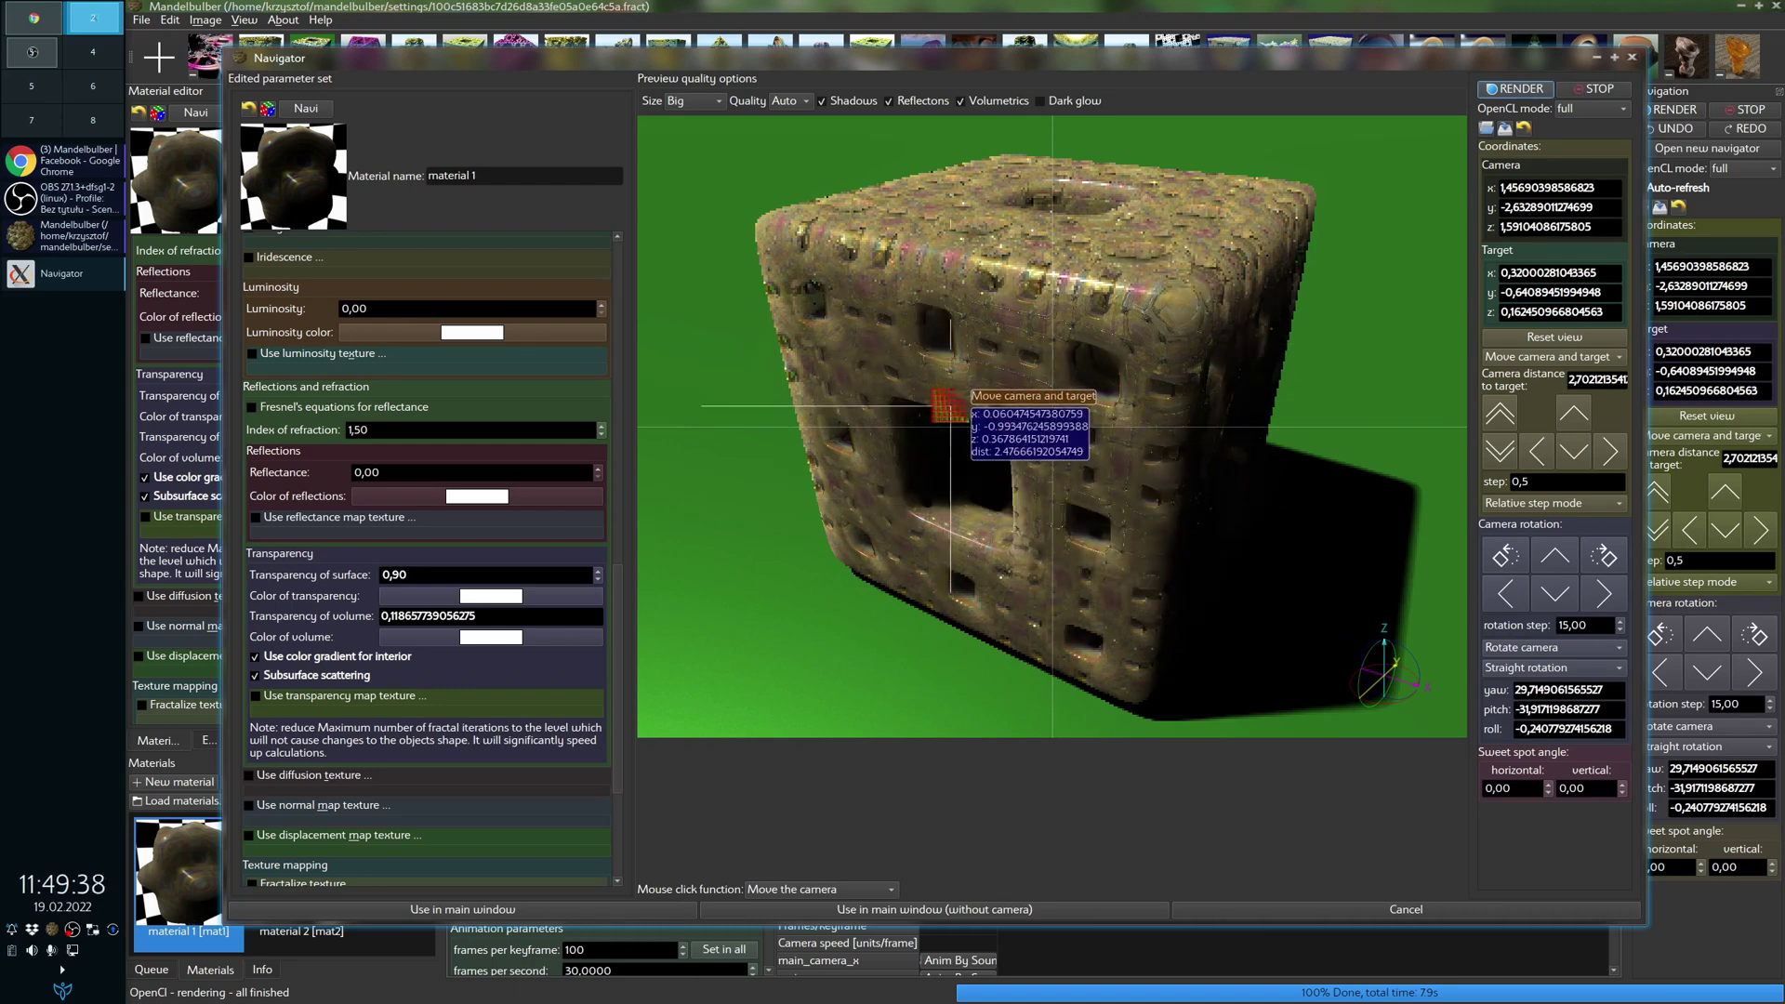
Step: Try a transparency of surface of 0.60 in the navigator and return it to 0.90
{"action": "scroll", "coordinate": [620, 609], "scroll_direction": "down", "scroll_amount": 1}
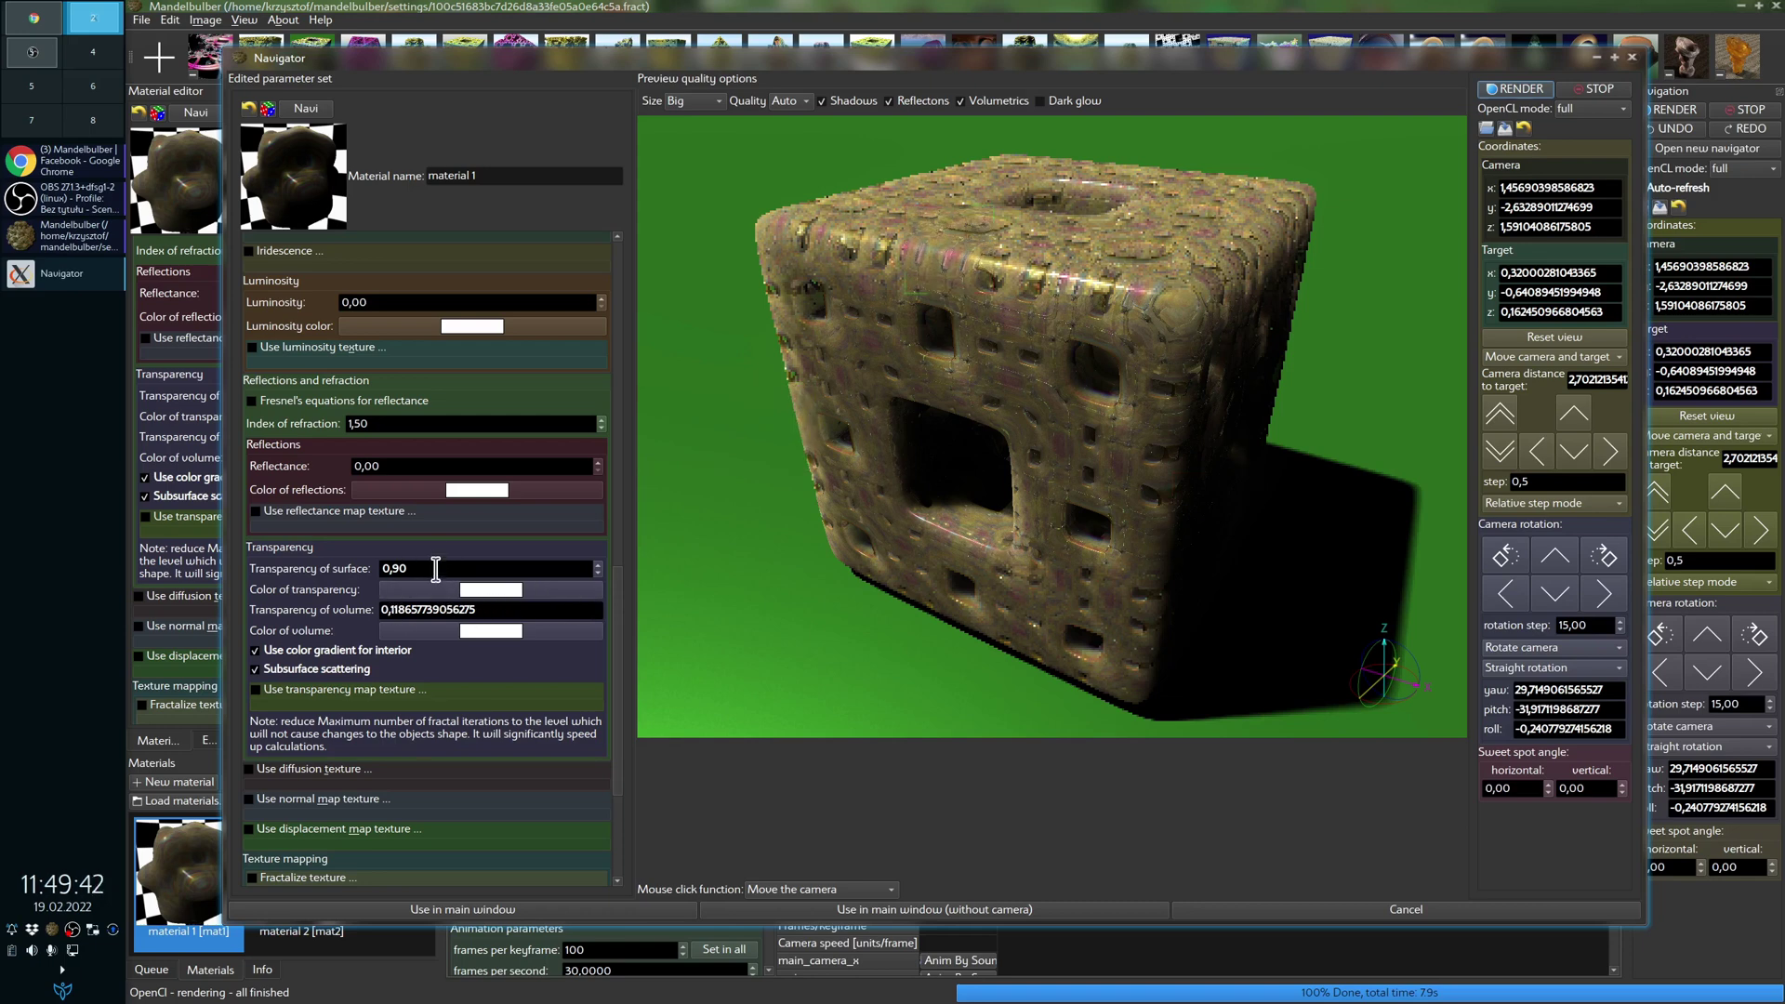
{"action": "left_click", "coordinate": [430, 569]}
{"action": "type", "text": "90"}
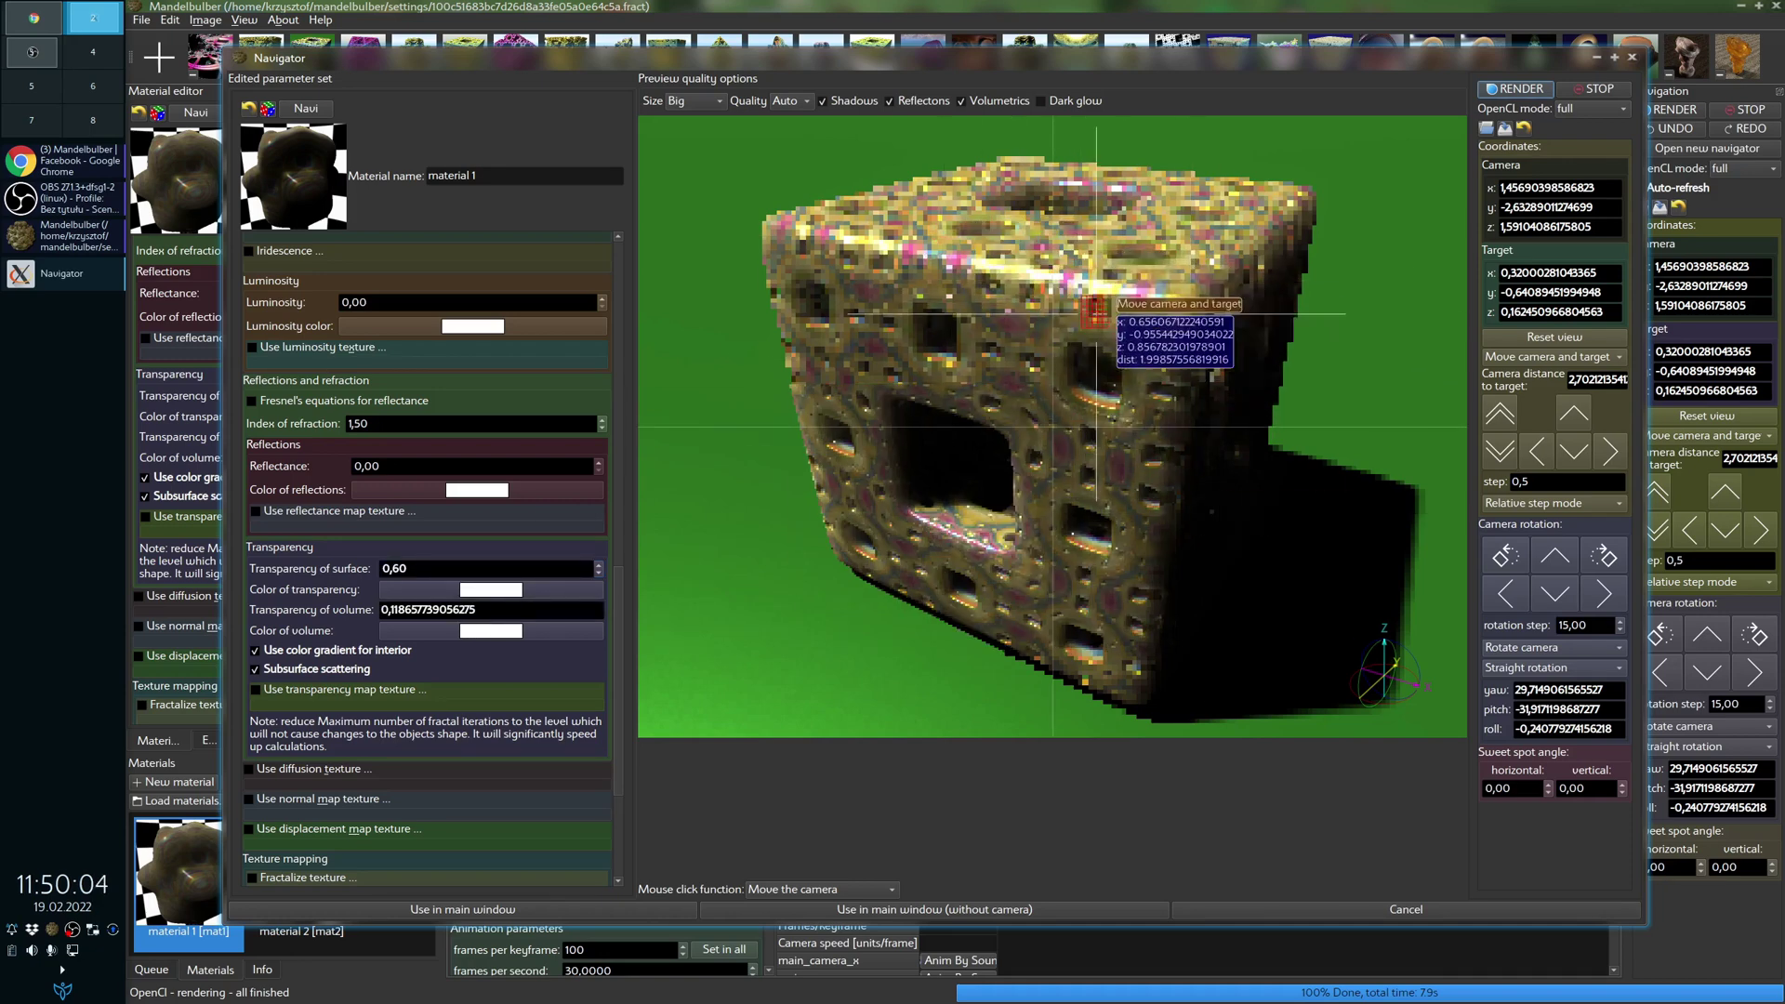
{"action": "left_click", "coordinate": [450, 569]}
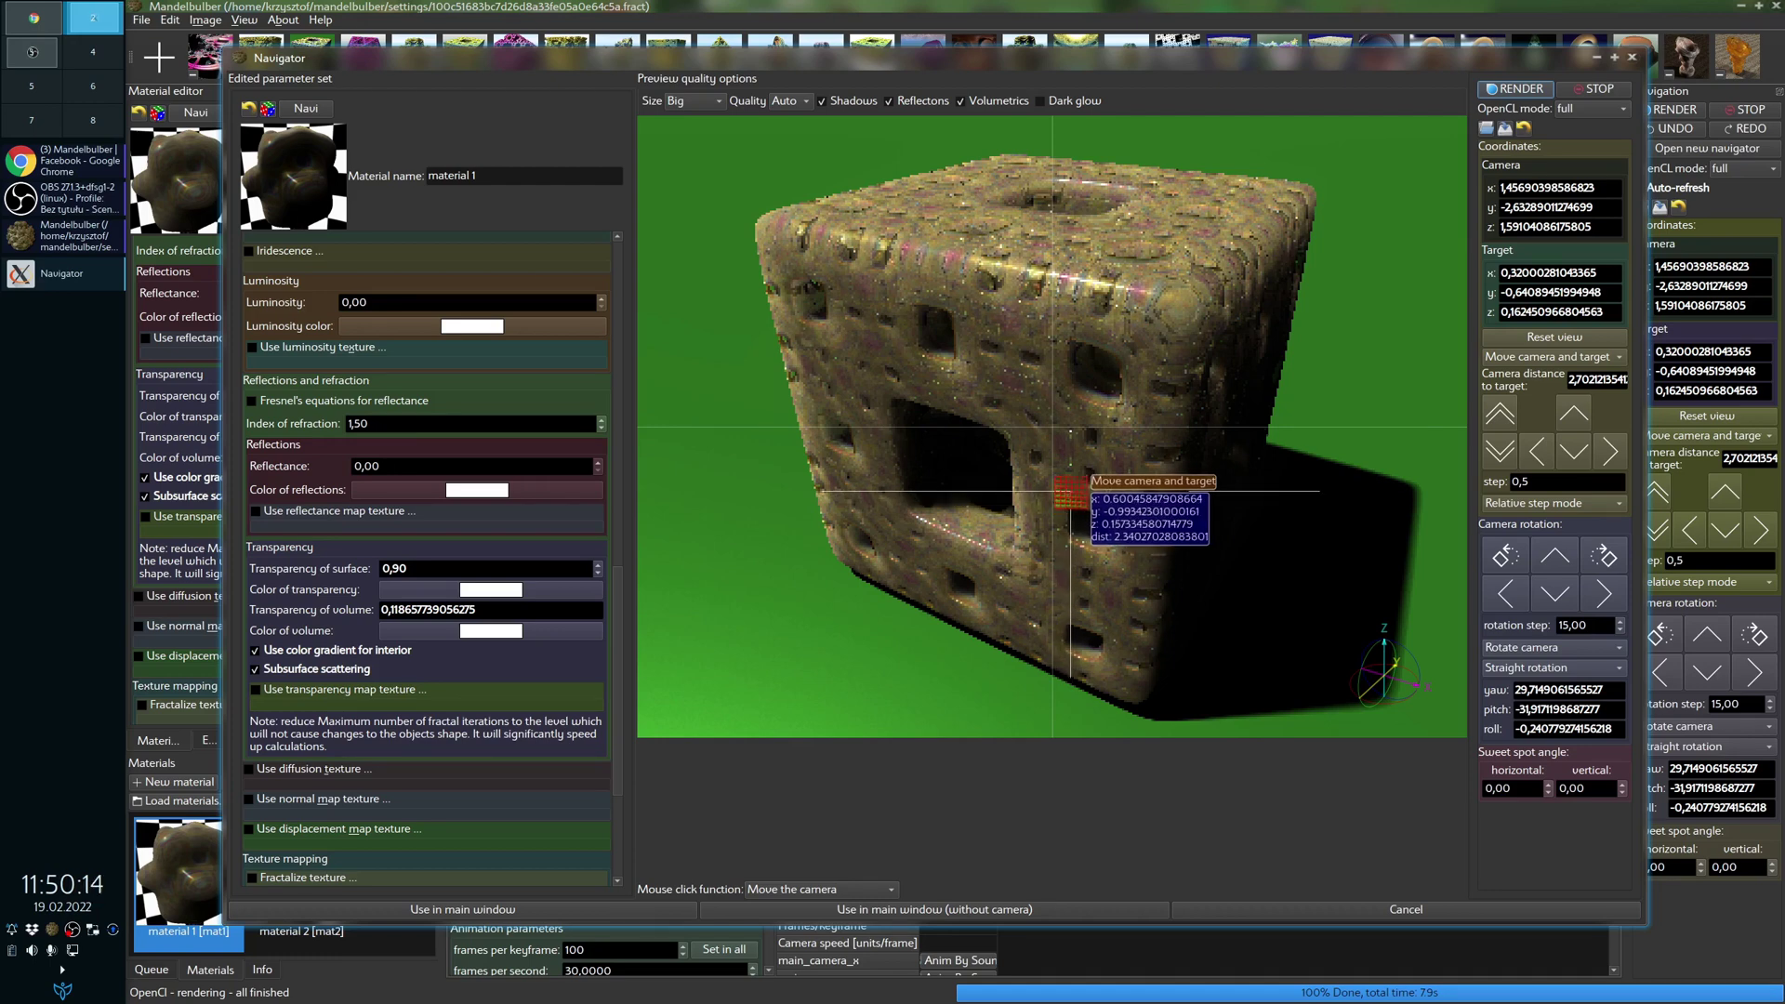
Step: Disable the color gradient for material 1's interior in the navigator
{"action": "left_click", "coordinate": [257, 651]}
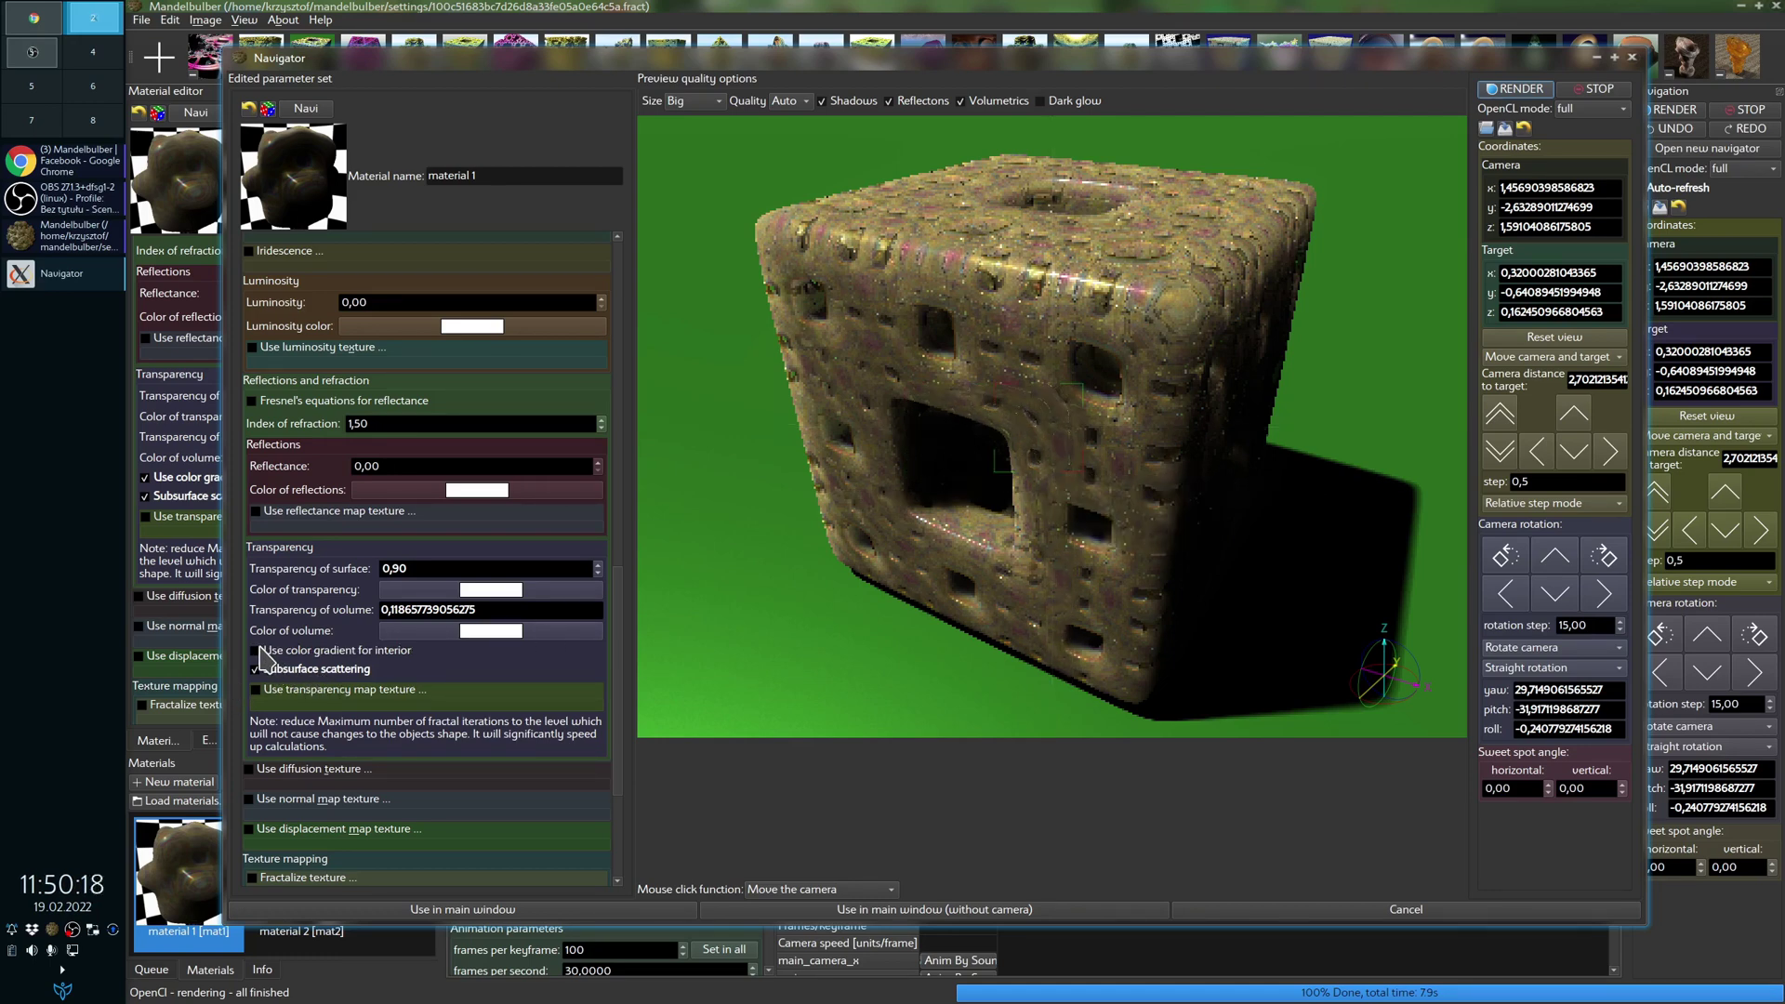
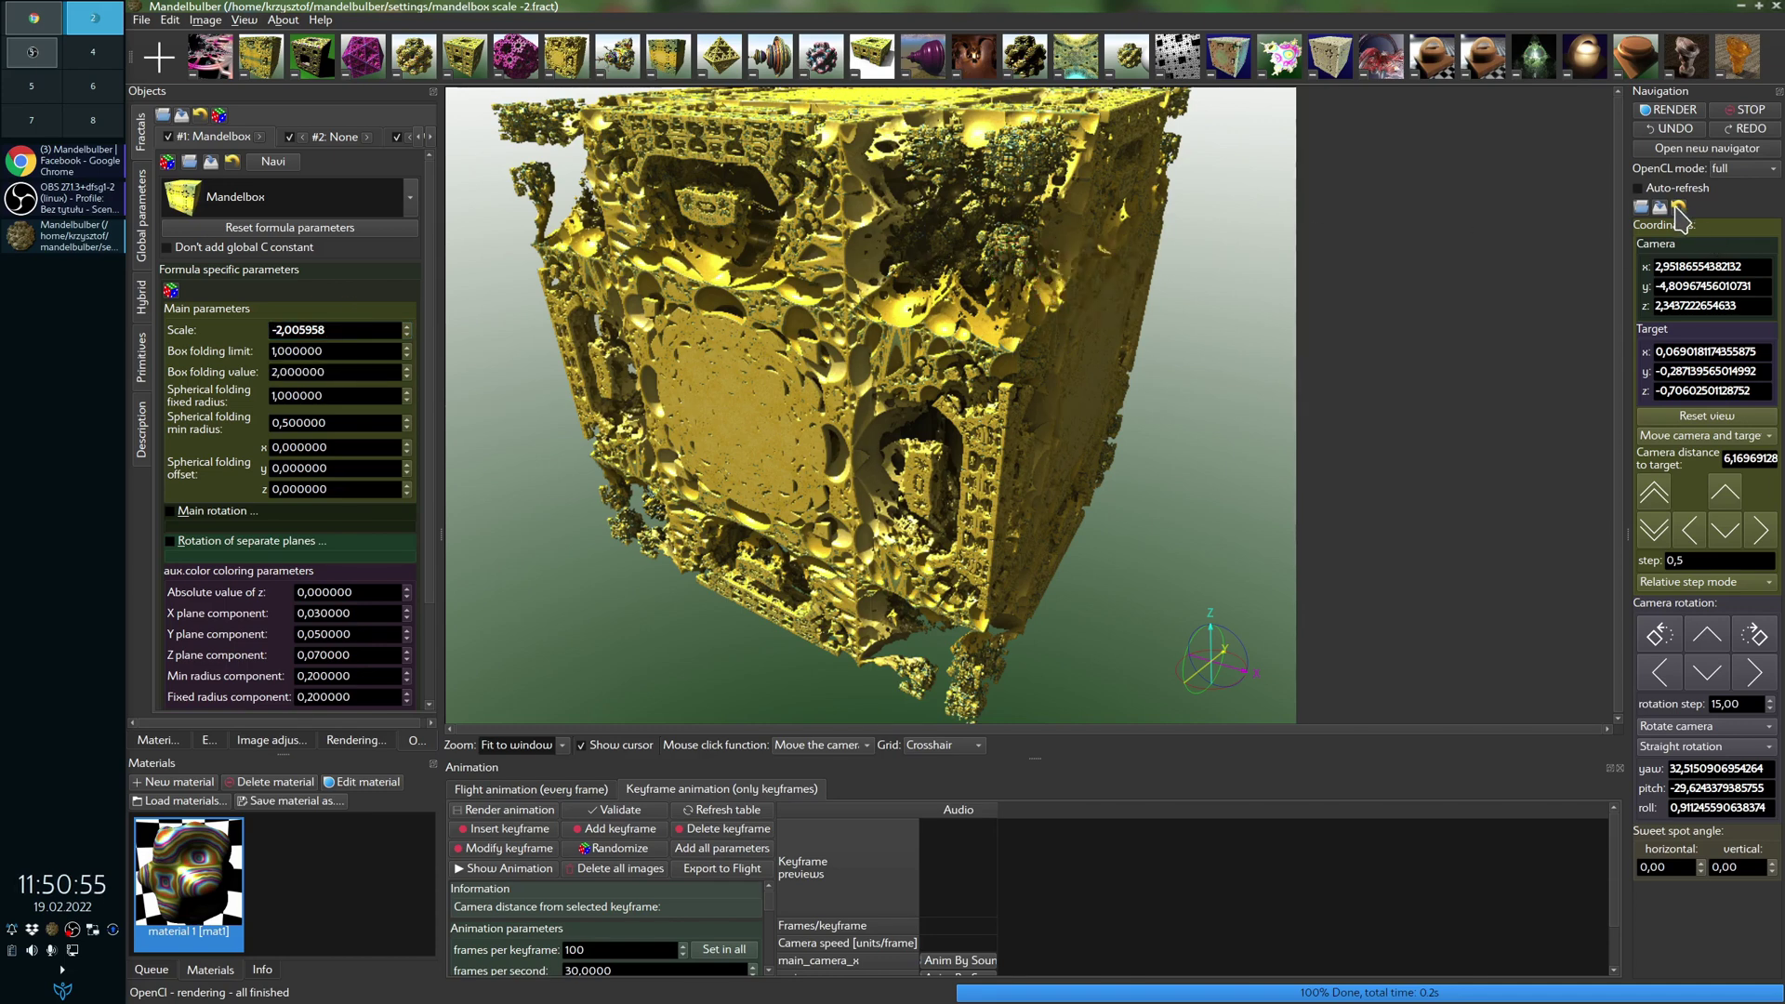
Step: Enable auto-refresh for the main image and vary the Mandelbox scale through about -3.74, ending at about 2.654
{"action": "left_click", "coordinate": [1640, 189]}
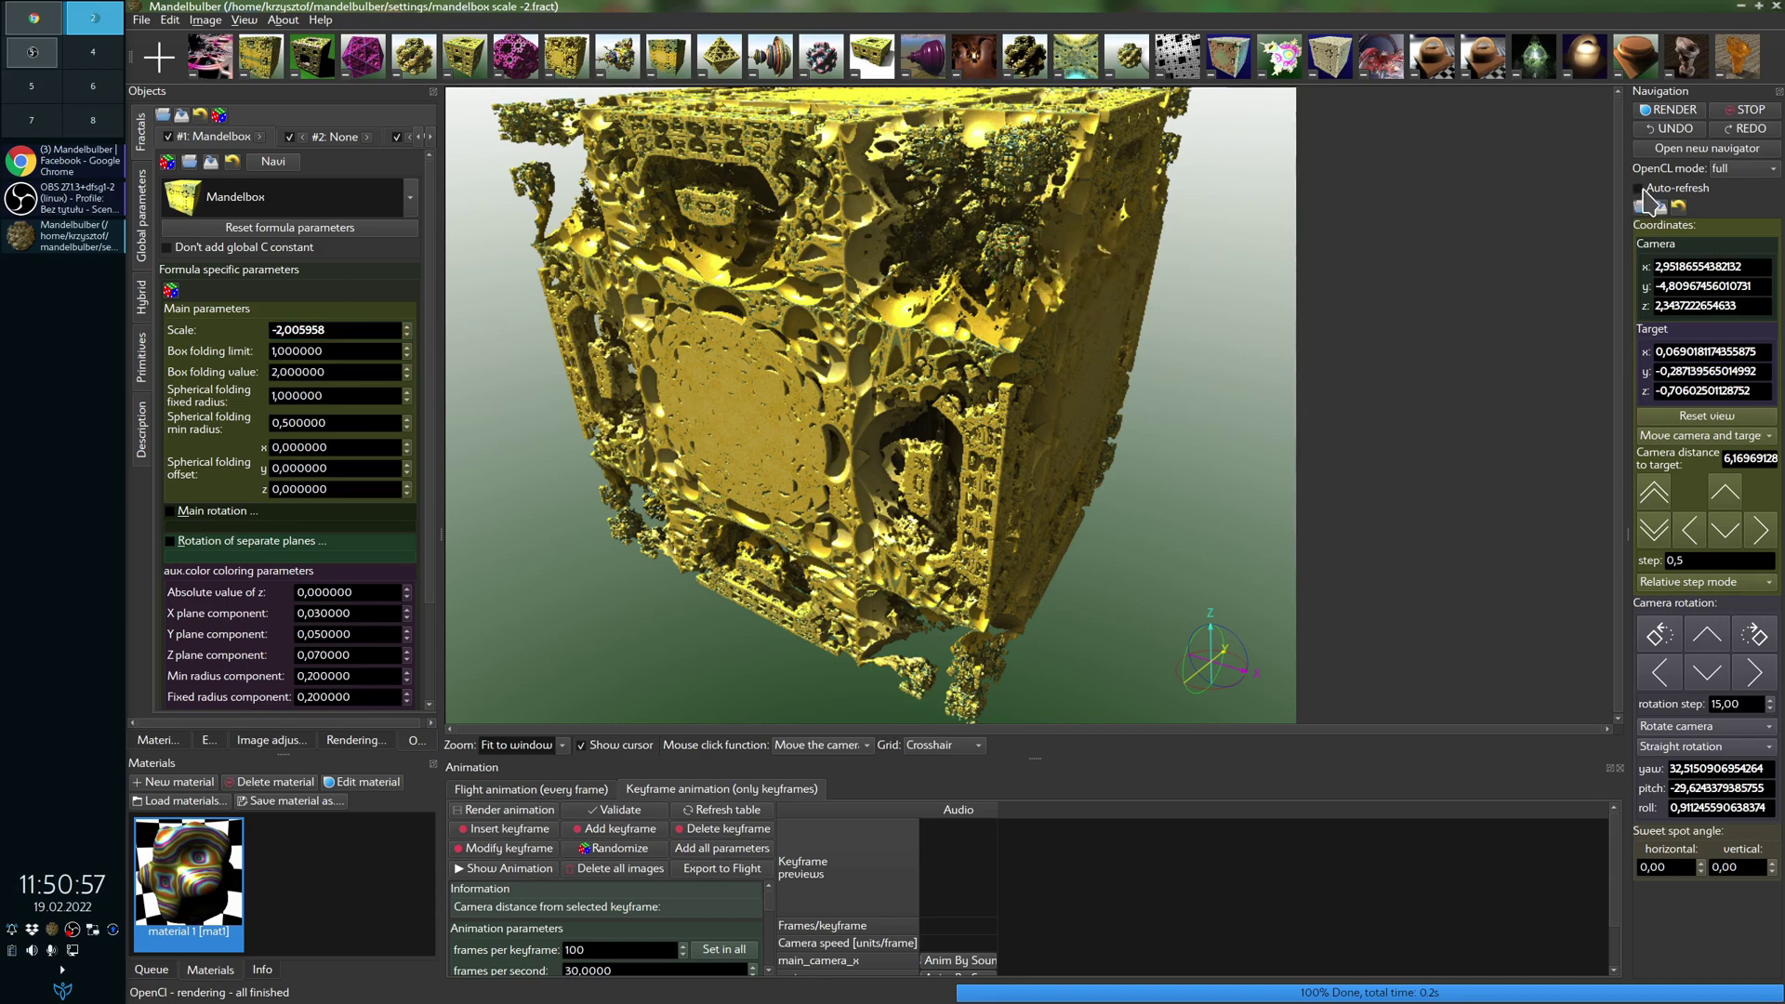
{"action": "mouse_move", "coordinate": [346, 331]}
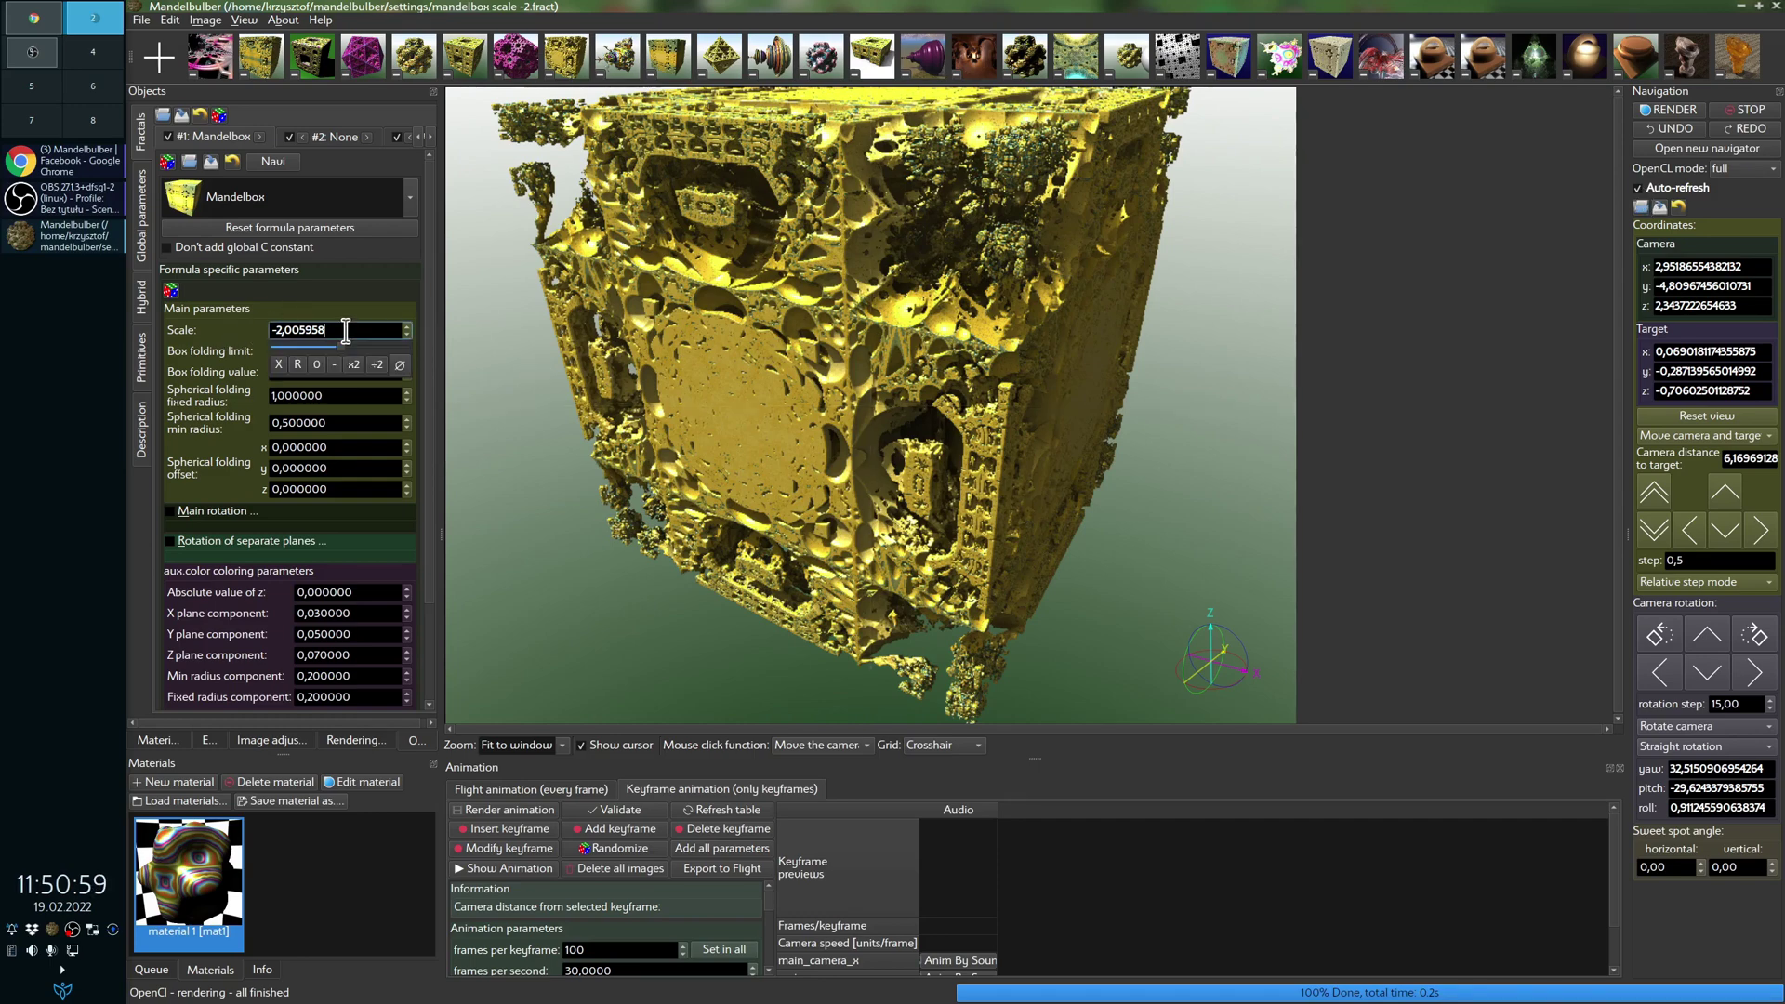
{"action": "left_click_drag", "start_coordinate": [341, 350], "coordinate": [299, 351]}
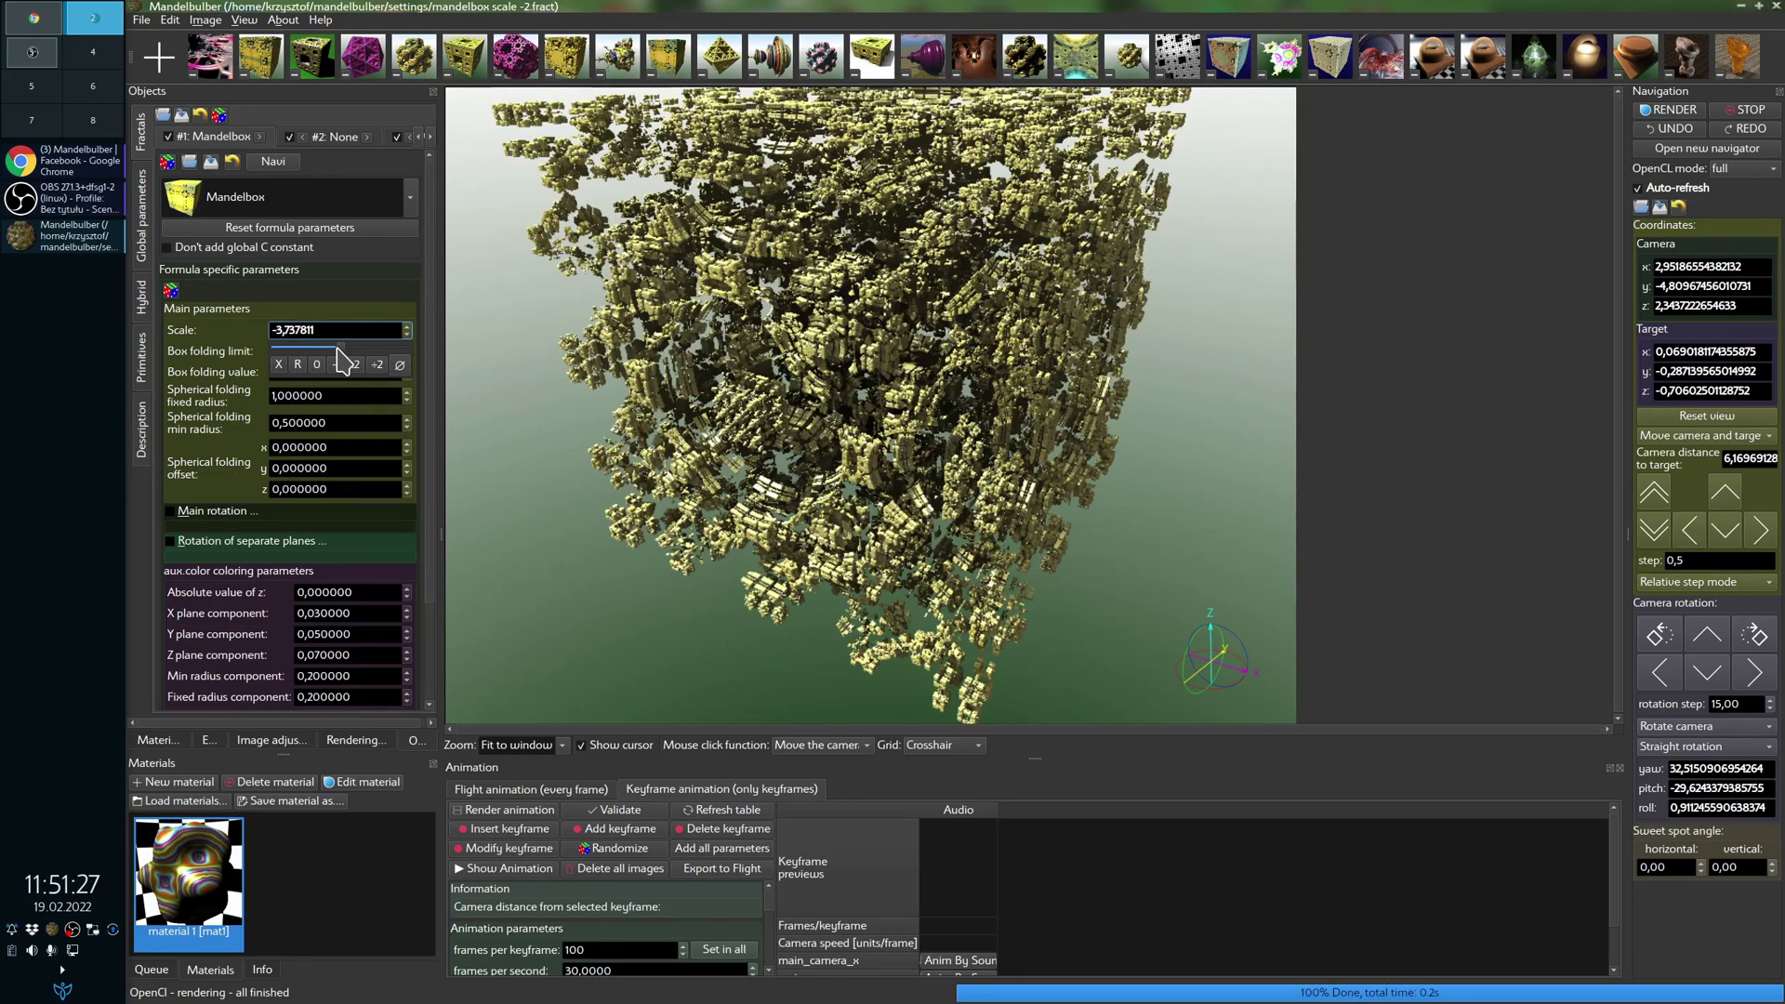
{"action": "mouse_move", "coordinate": [340, 351]}
{"action": "left_mouse_down"}
{"action": "mouse_move", "coordinate": [388, 352]}
{"action": "mouse_move", "coordinate": [340, 346]}
{"action": "left_mouse_up"}
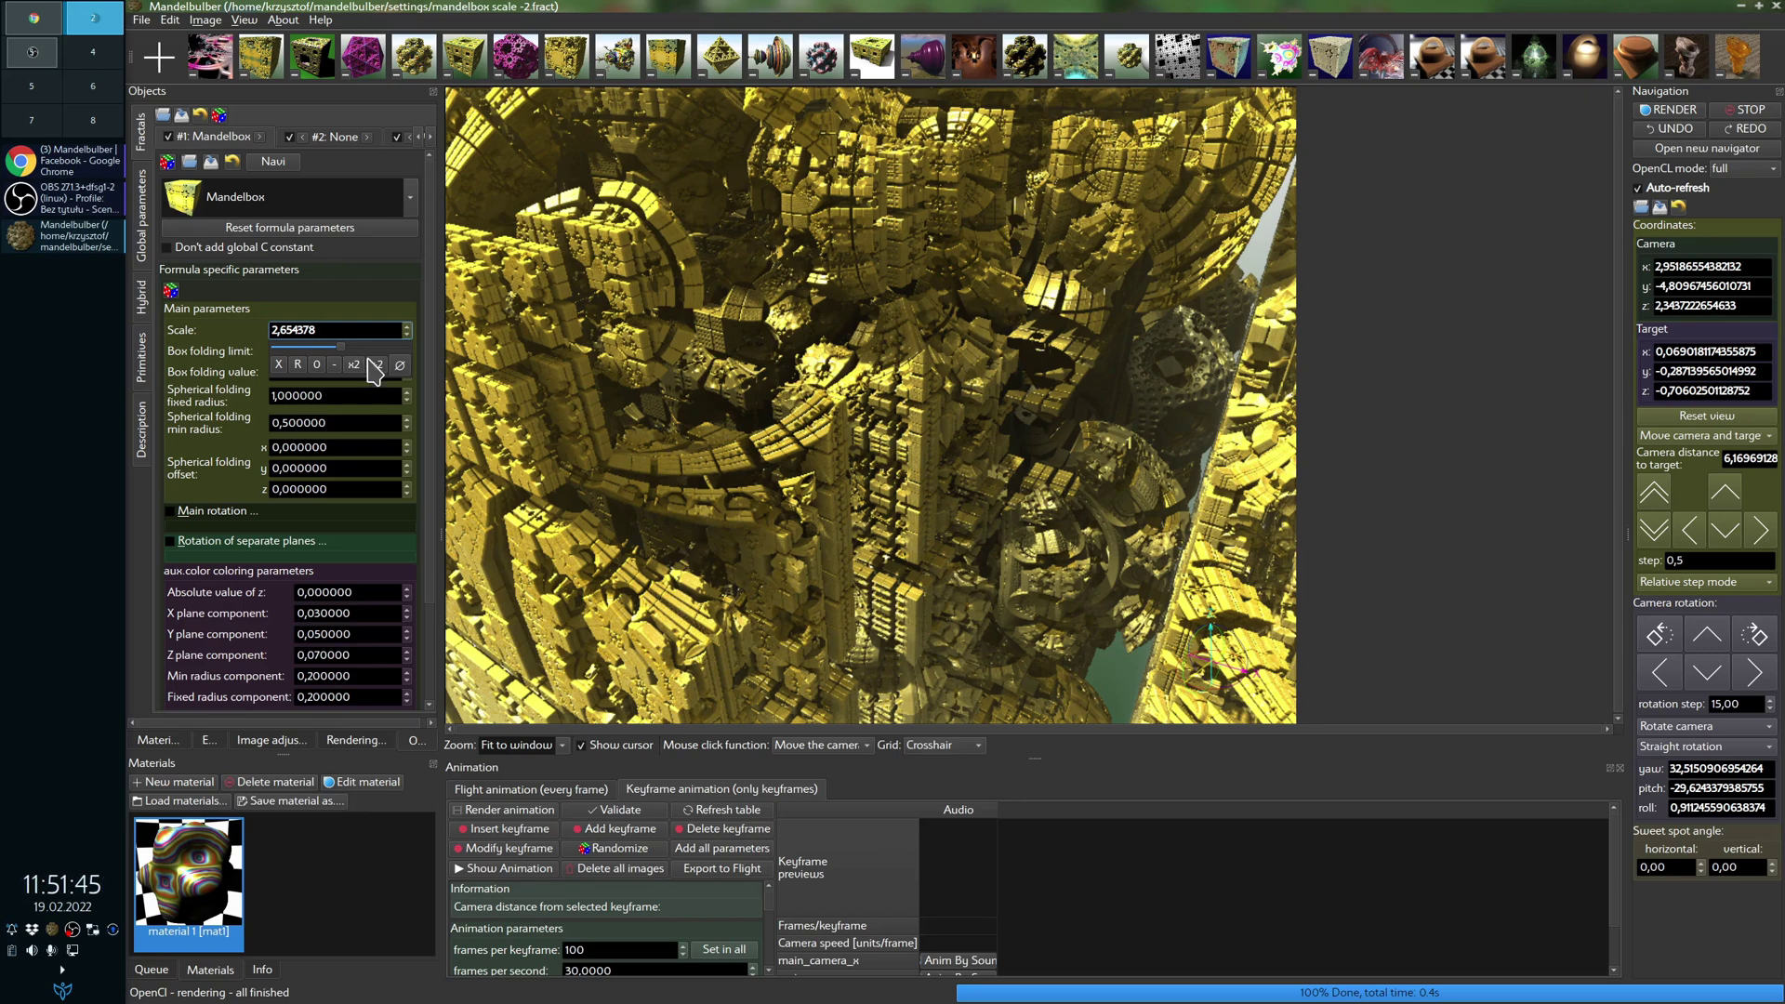
Step: Enable the Mandelbox's main rotation and reset the camera view
{"action": "left_click_drag", "start_coordinate": [427, 328], "coordinate": [430, 450]}
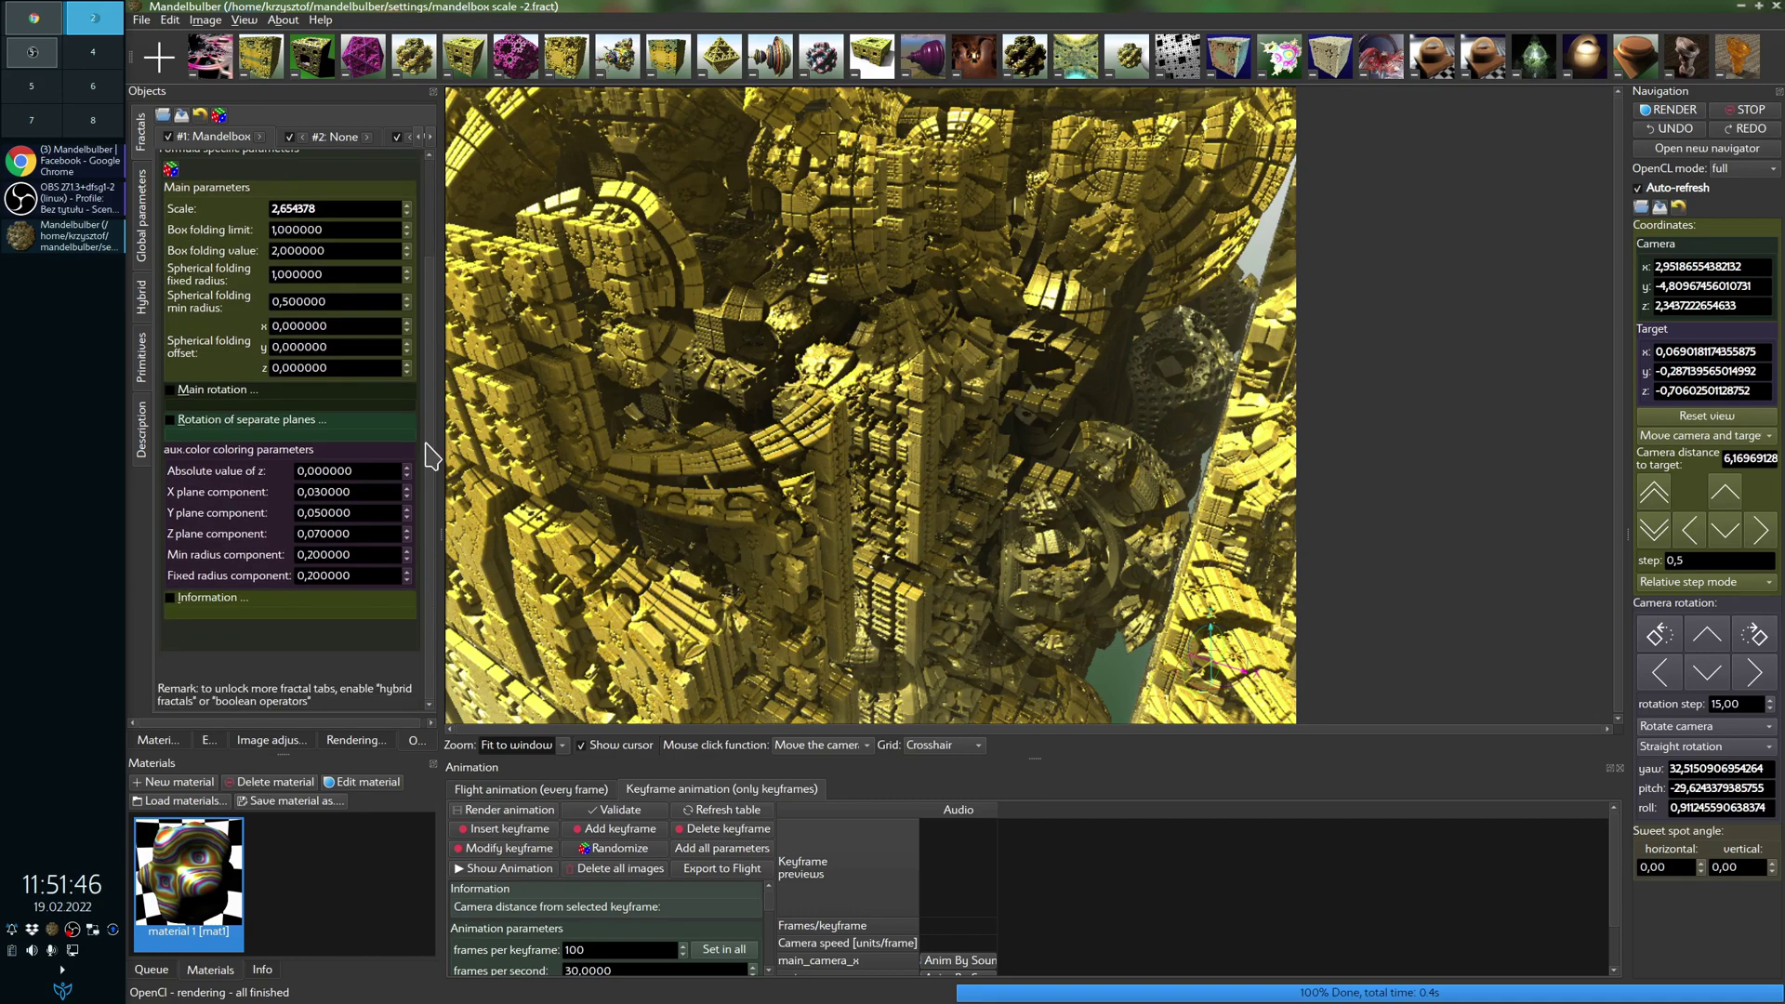
{"action": "left_click", "coordinate": [173, 392]}
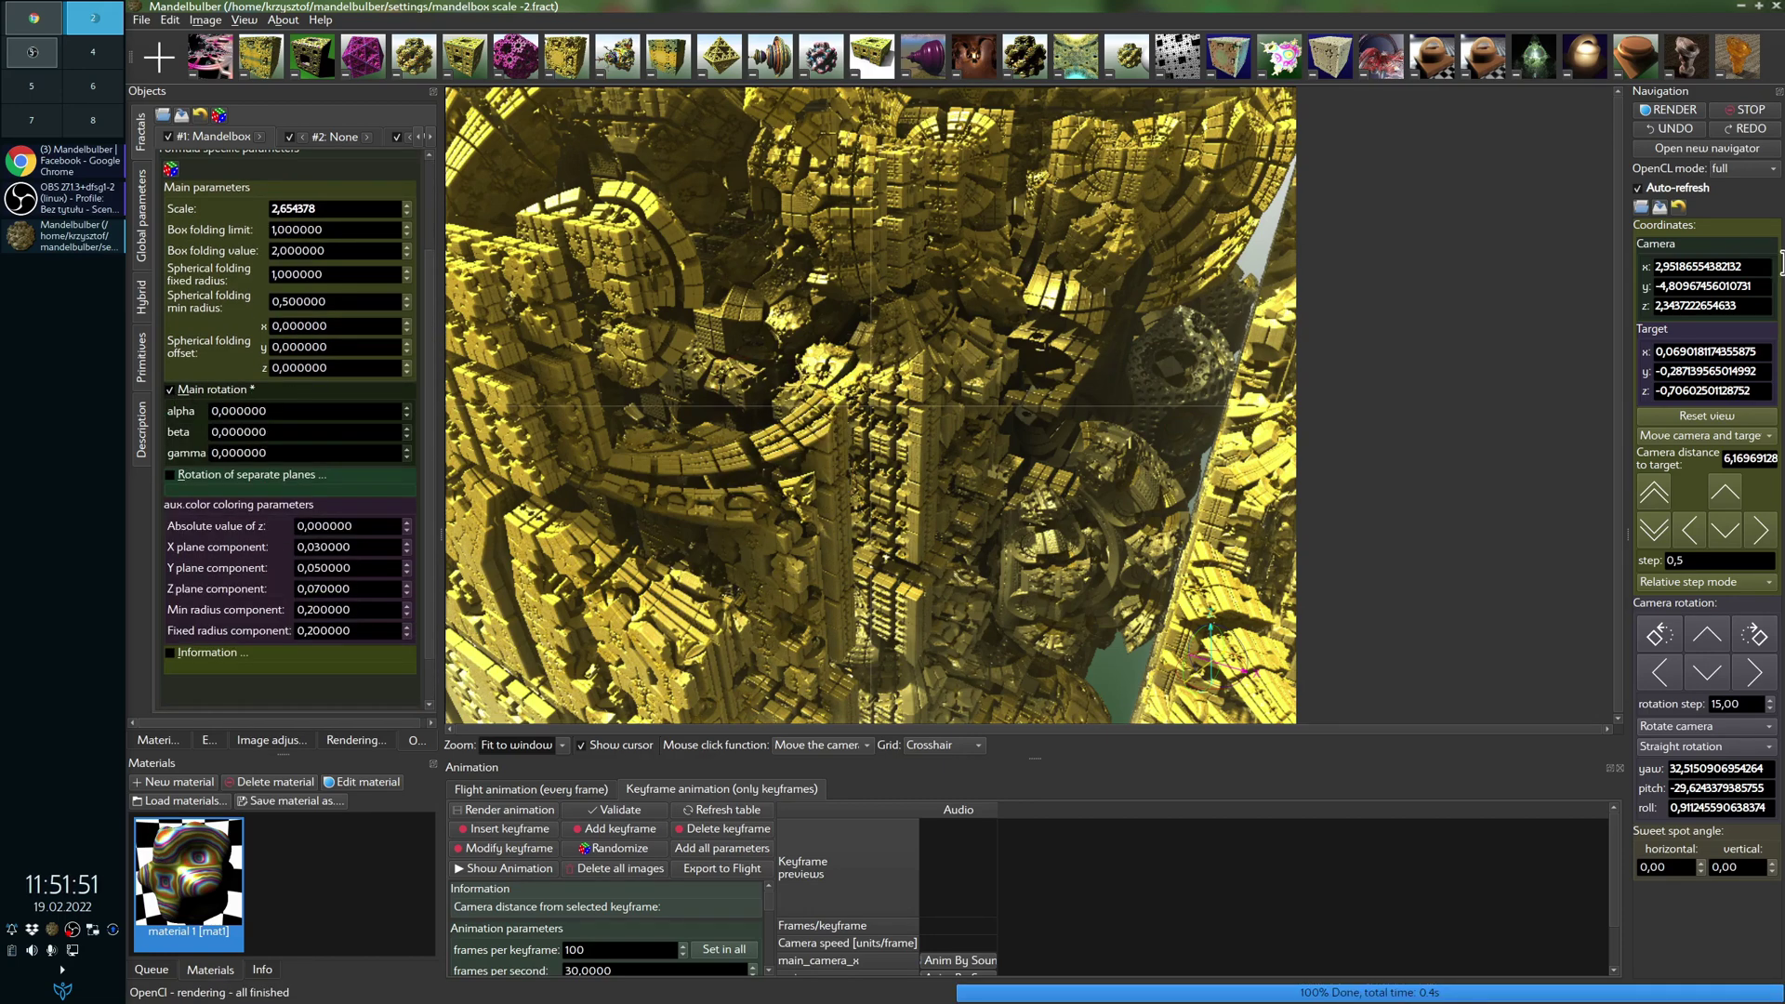
{"action": "left_click", "coordinate": [1708, 416]}
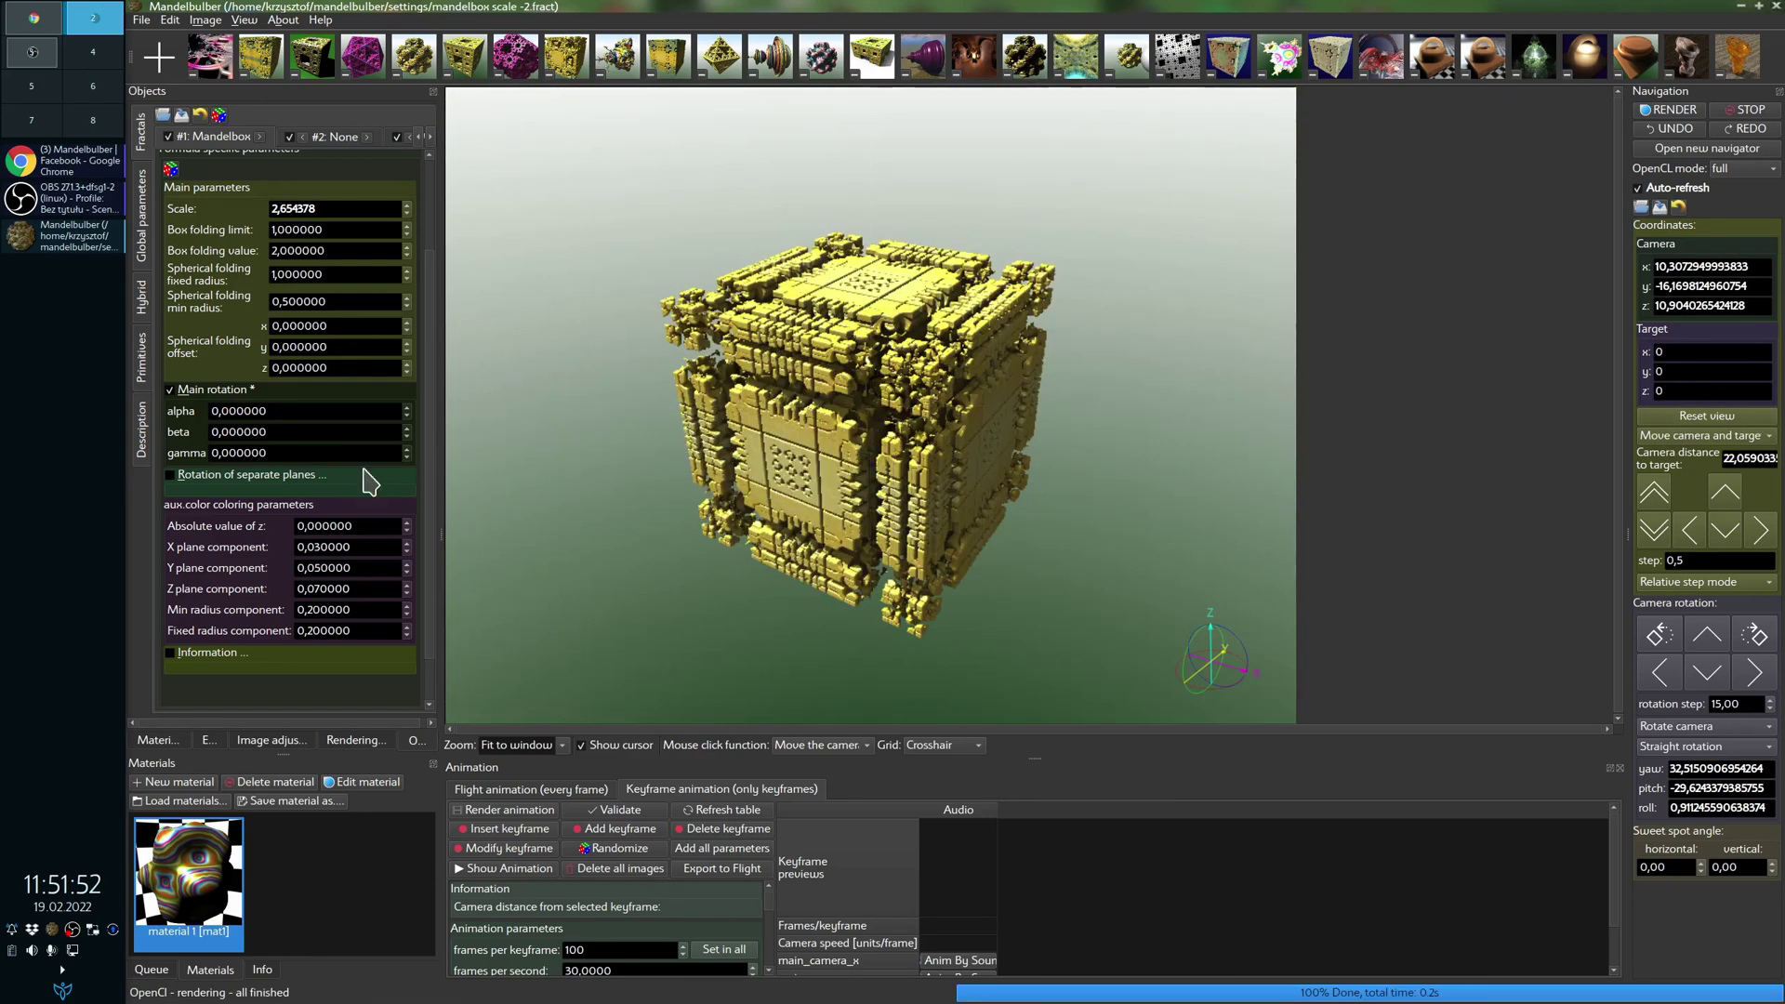
Step: Vary the main rotation's alpha angle through about 12.09, ending at about 1.43
{"action": "left_click", "coordinate": [279, 410]}
{"action": "mouse_move", "coordinate": [303, 456]}
{"action": "left_mouse_down"}
{"action": "mouse_move", "coordinate": [303, 429]}
{"action": "mouse_move", "coordinate": [335, 415]}
{"action": "mouse_move", "coordinate": [308, 453]}
{"action": "mouse_move", "coordinate": [317, 436]}
{"action": "left_mouse_up"}
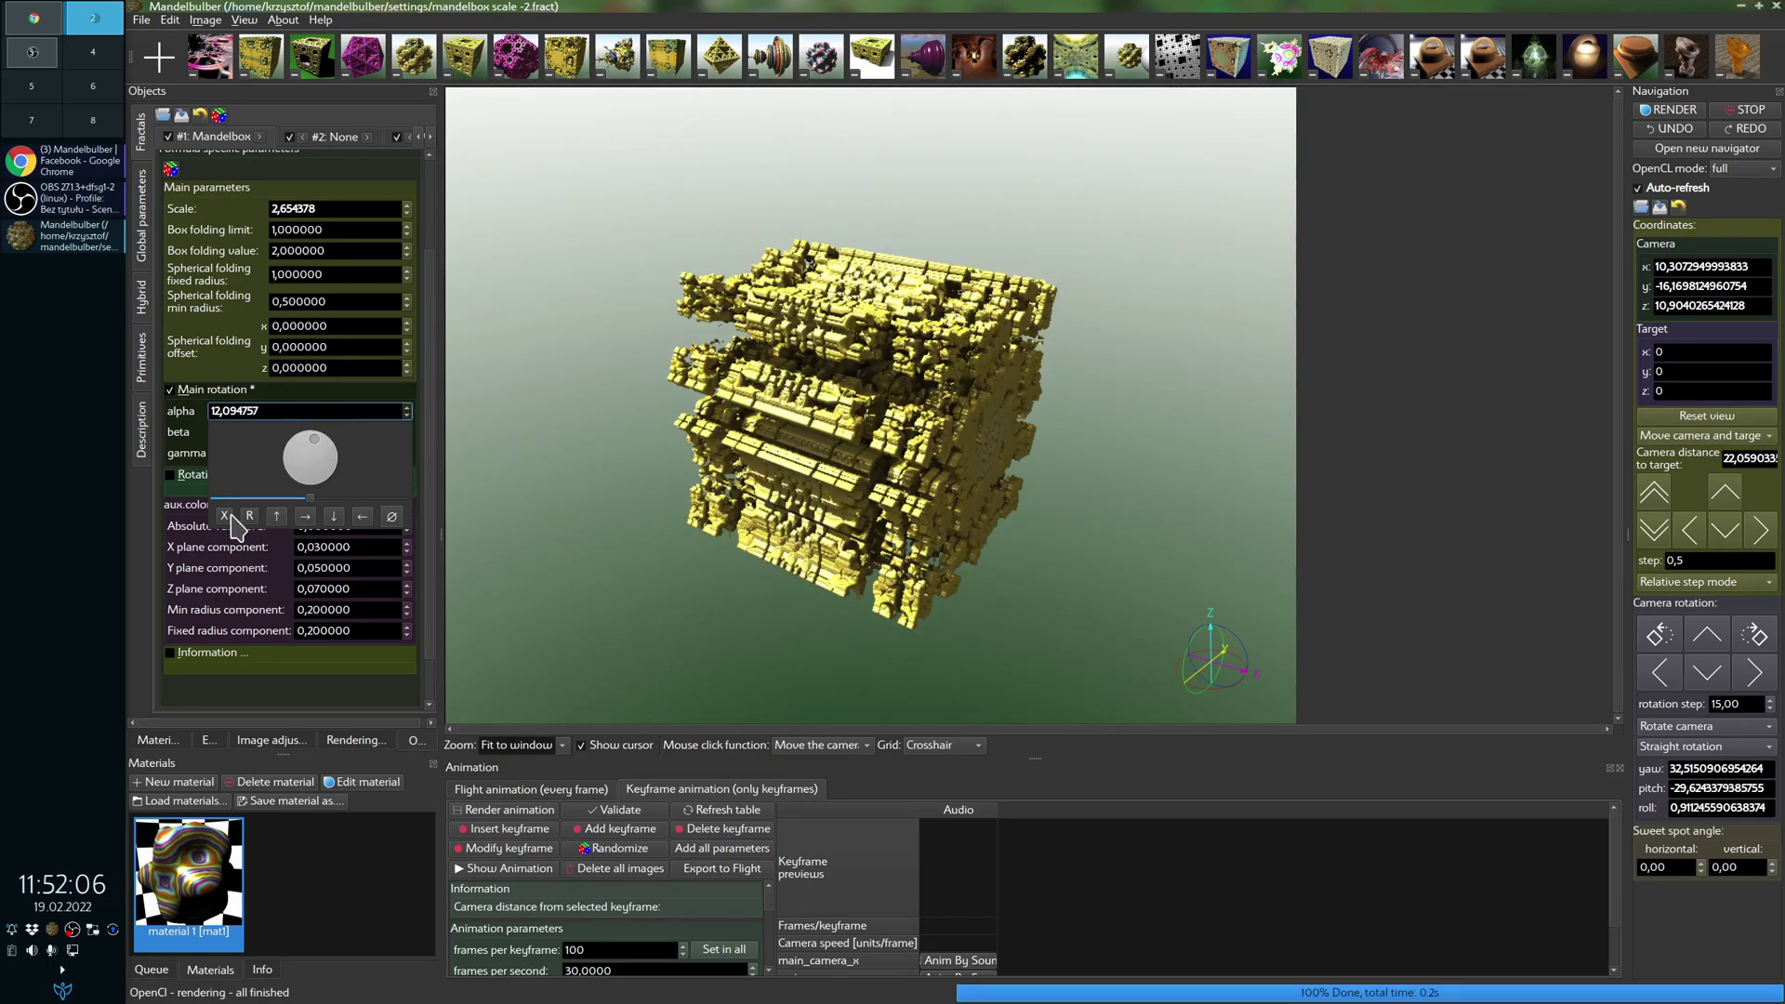
{"action": "mouse_move", "coordinate": [310, 499]}
{"action": "left_mouse_down"}
{"action": "mouse_move", "coordinate": [223, 502]}
{"action": "mouse_move", "coordinate": [394, 503]}
{"action": "mouse_move", "coordinate": [285, 454]}
{"action": "mouse_move", "coordinate": [337, 453]}
{"action": "mouse_move", "coordinate": [312, 427]}
{"action": "mouse_move", "coordinate": [299, 499]}
{"action": "mouse_move", "coordinate": [339, 498]}
{"action": "mouse_move", "coordinate": [288, 511]}
{"action": "left_mouse_up"}
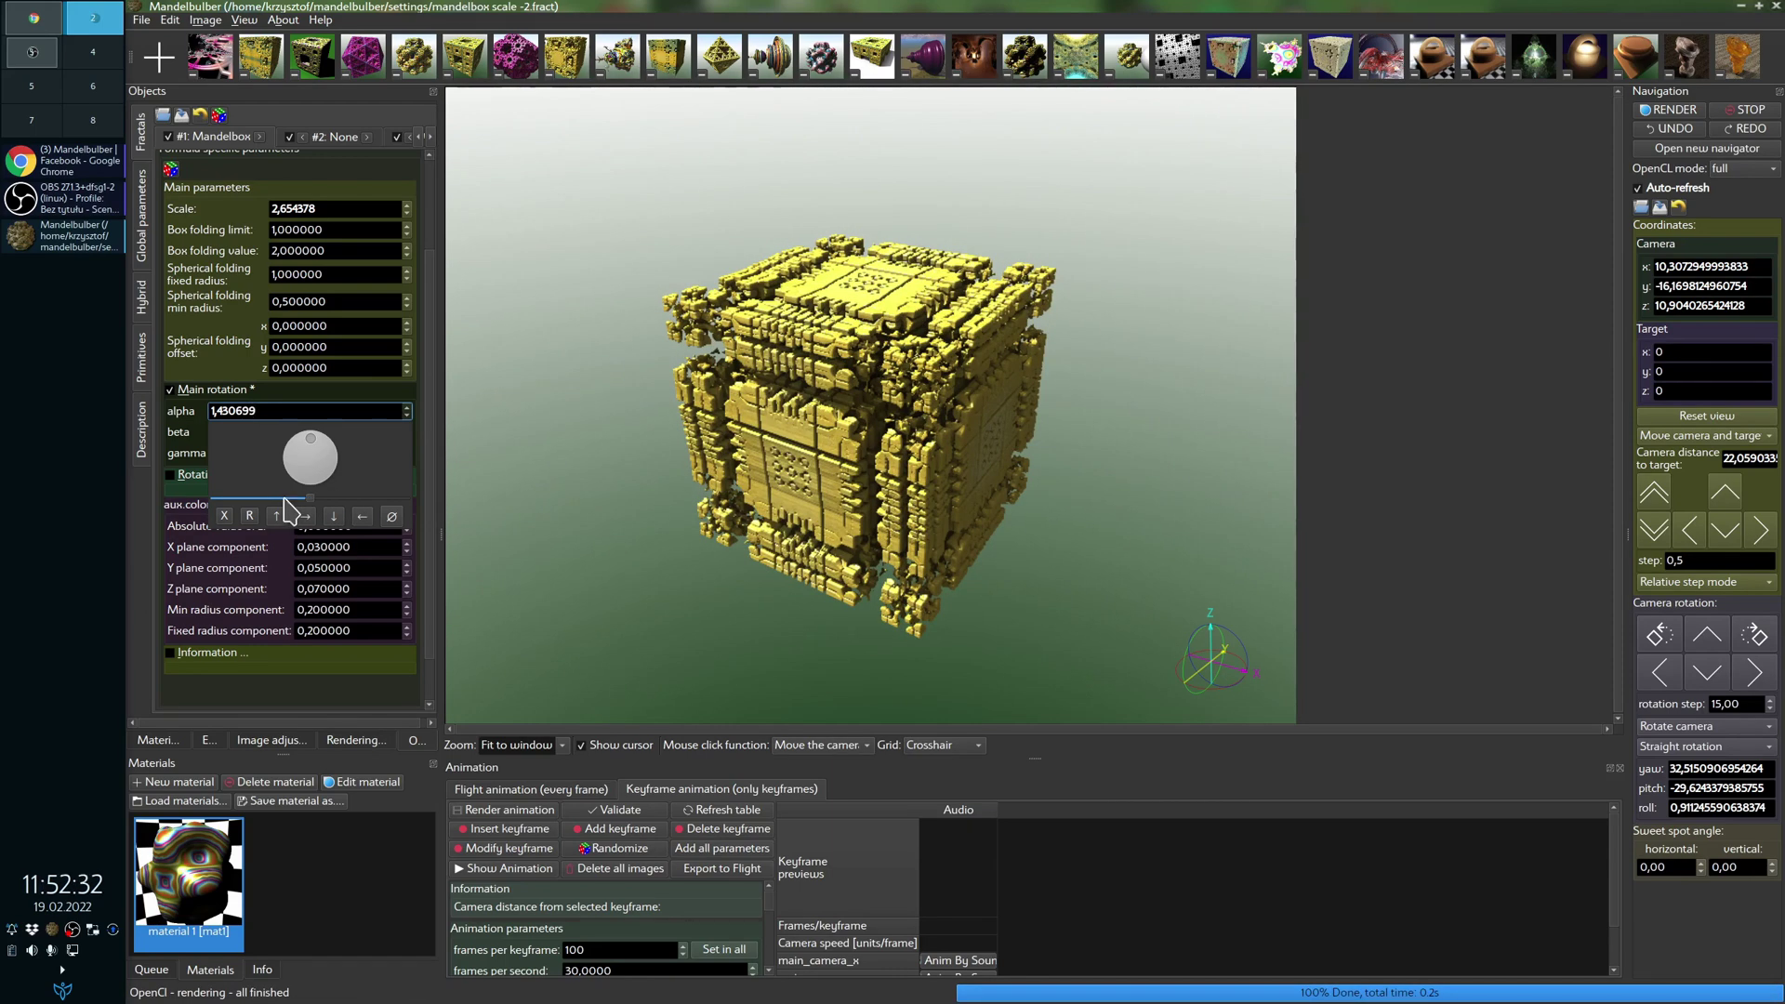
Step: Open the shortcut settings in the program preferences and place the dialog clear of the rendered cube
{"action": "left_click", "coordinate": [141, 20]}
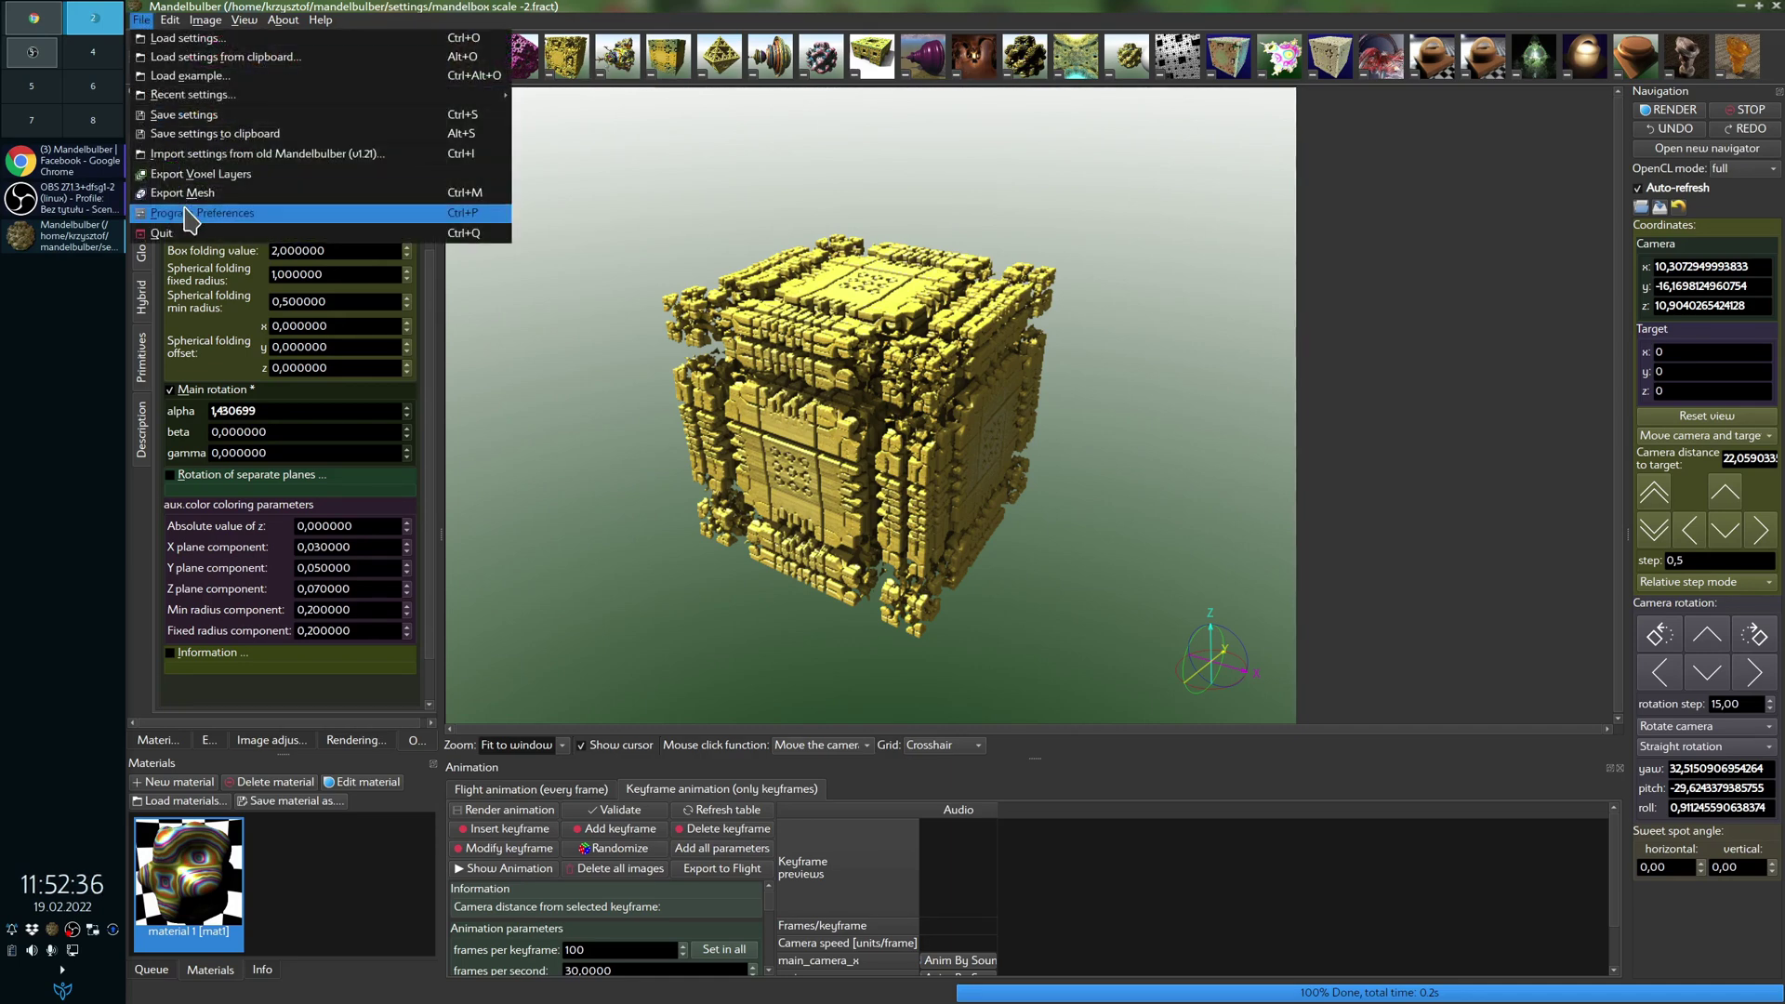
{"action": "left_click", "coordinate": [191, 216]}
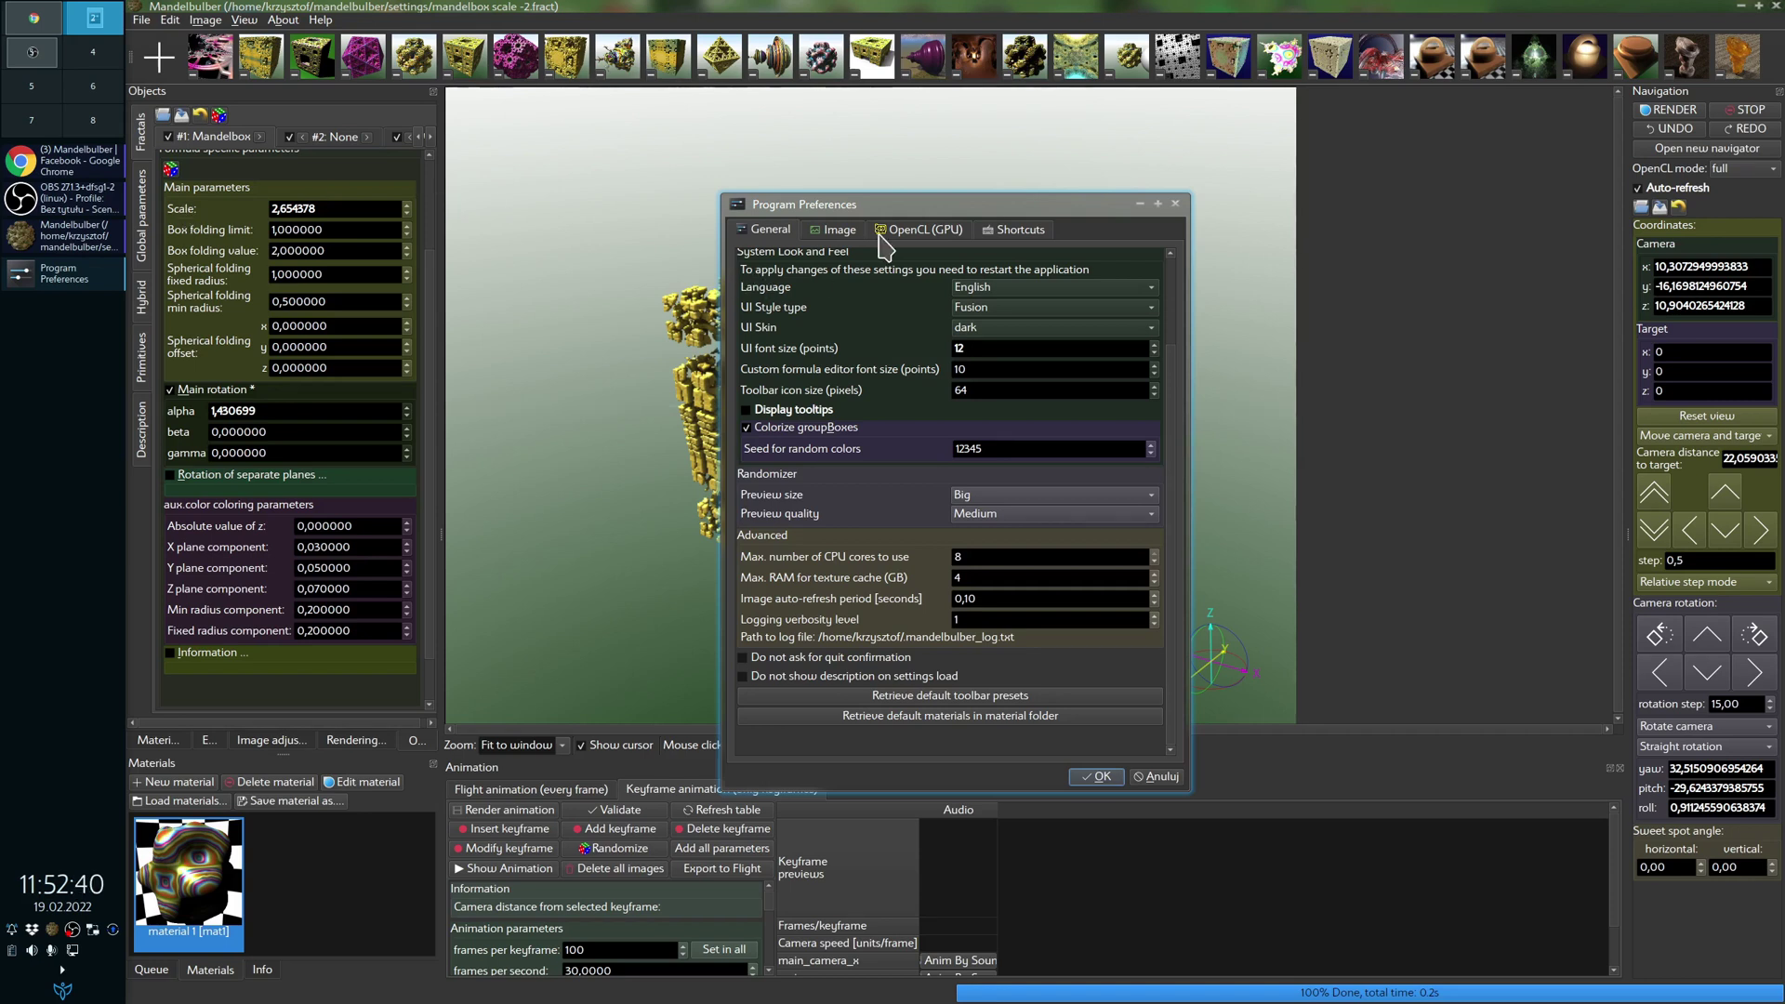
{"action": "left_click", "coordinate": [1020, 230]}
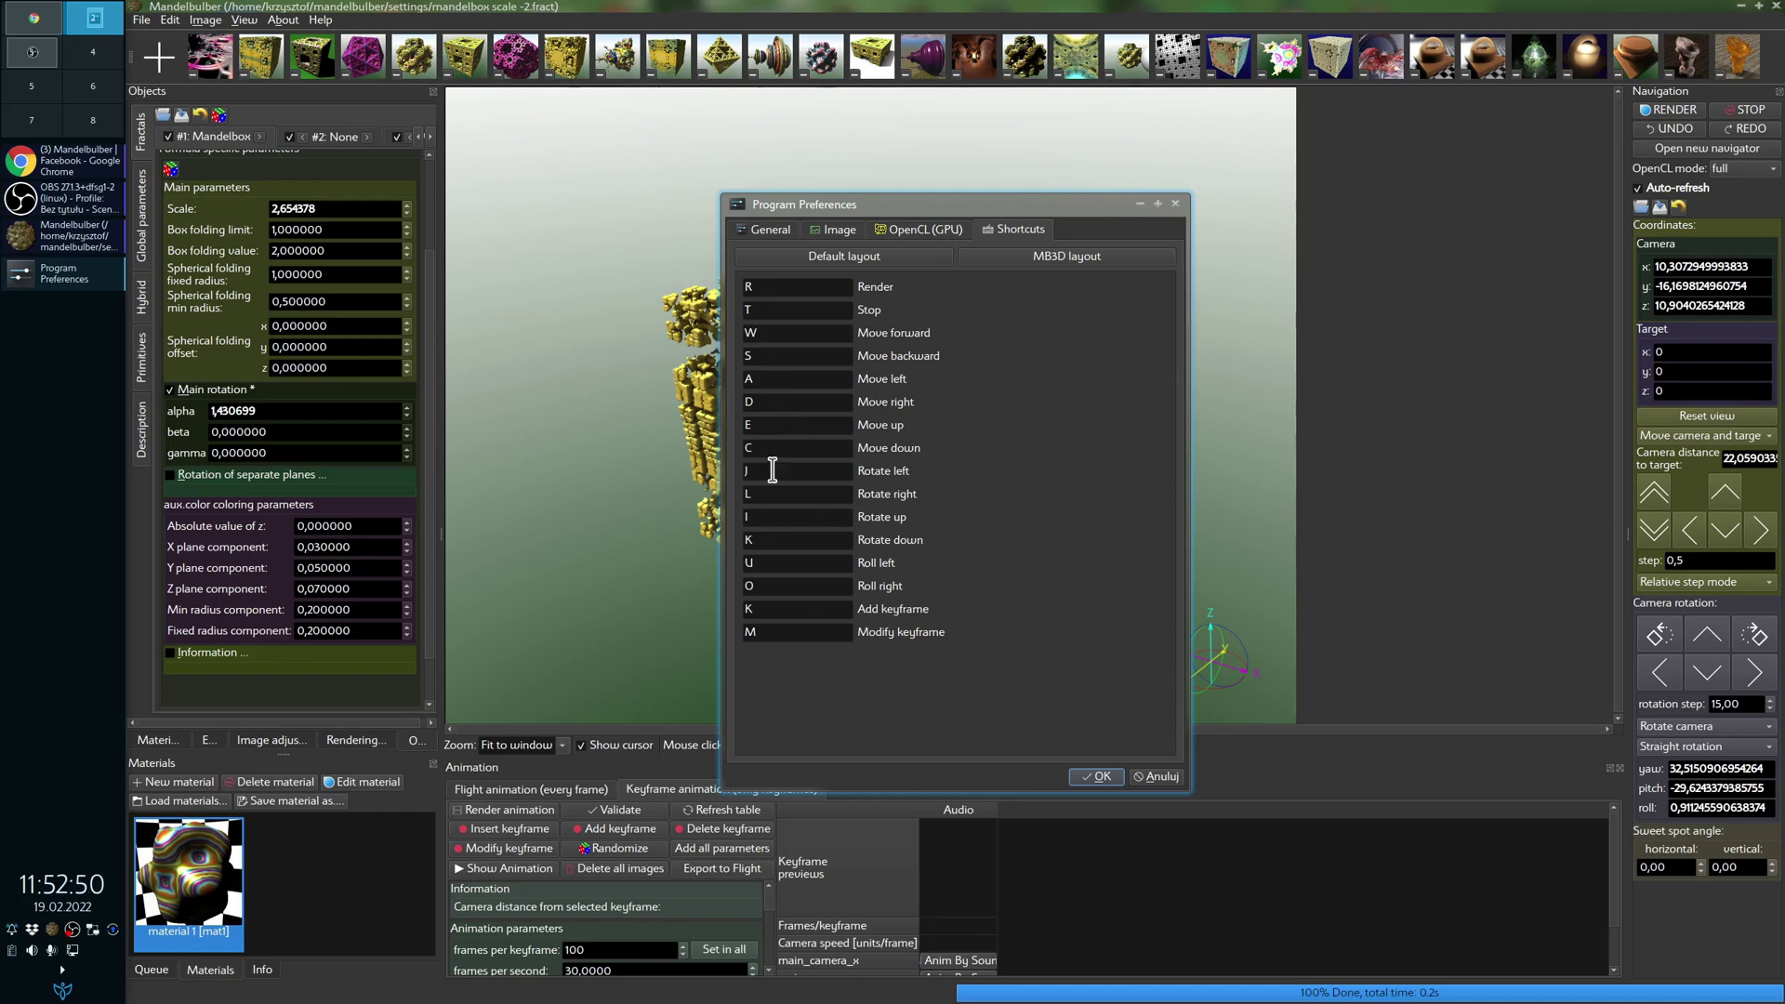
{"action": "left_click_drag", "start_coordinate": [981, 205], "coordinate": [1129, 174]}
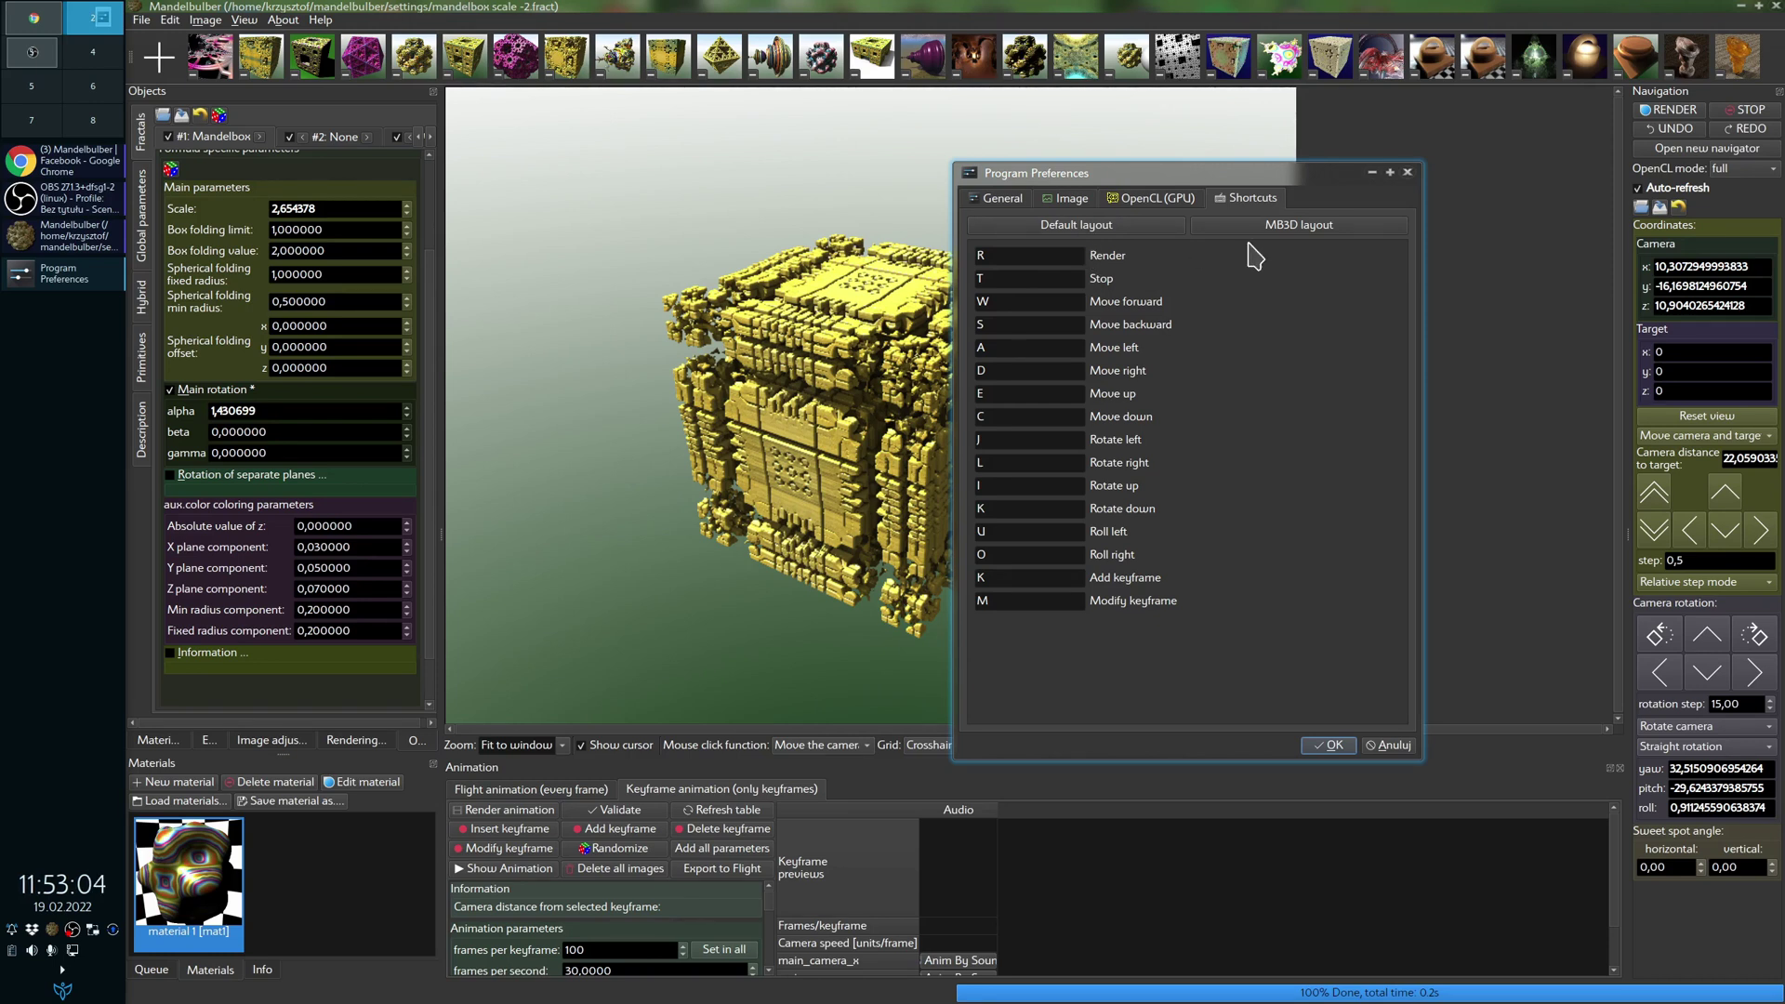
Step: Alternate the keyboard shortcuts between the MB3D and default layouts, ending on the default layout
{"action": "left_click", "coordinate": [1284, 230]}
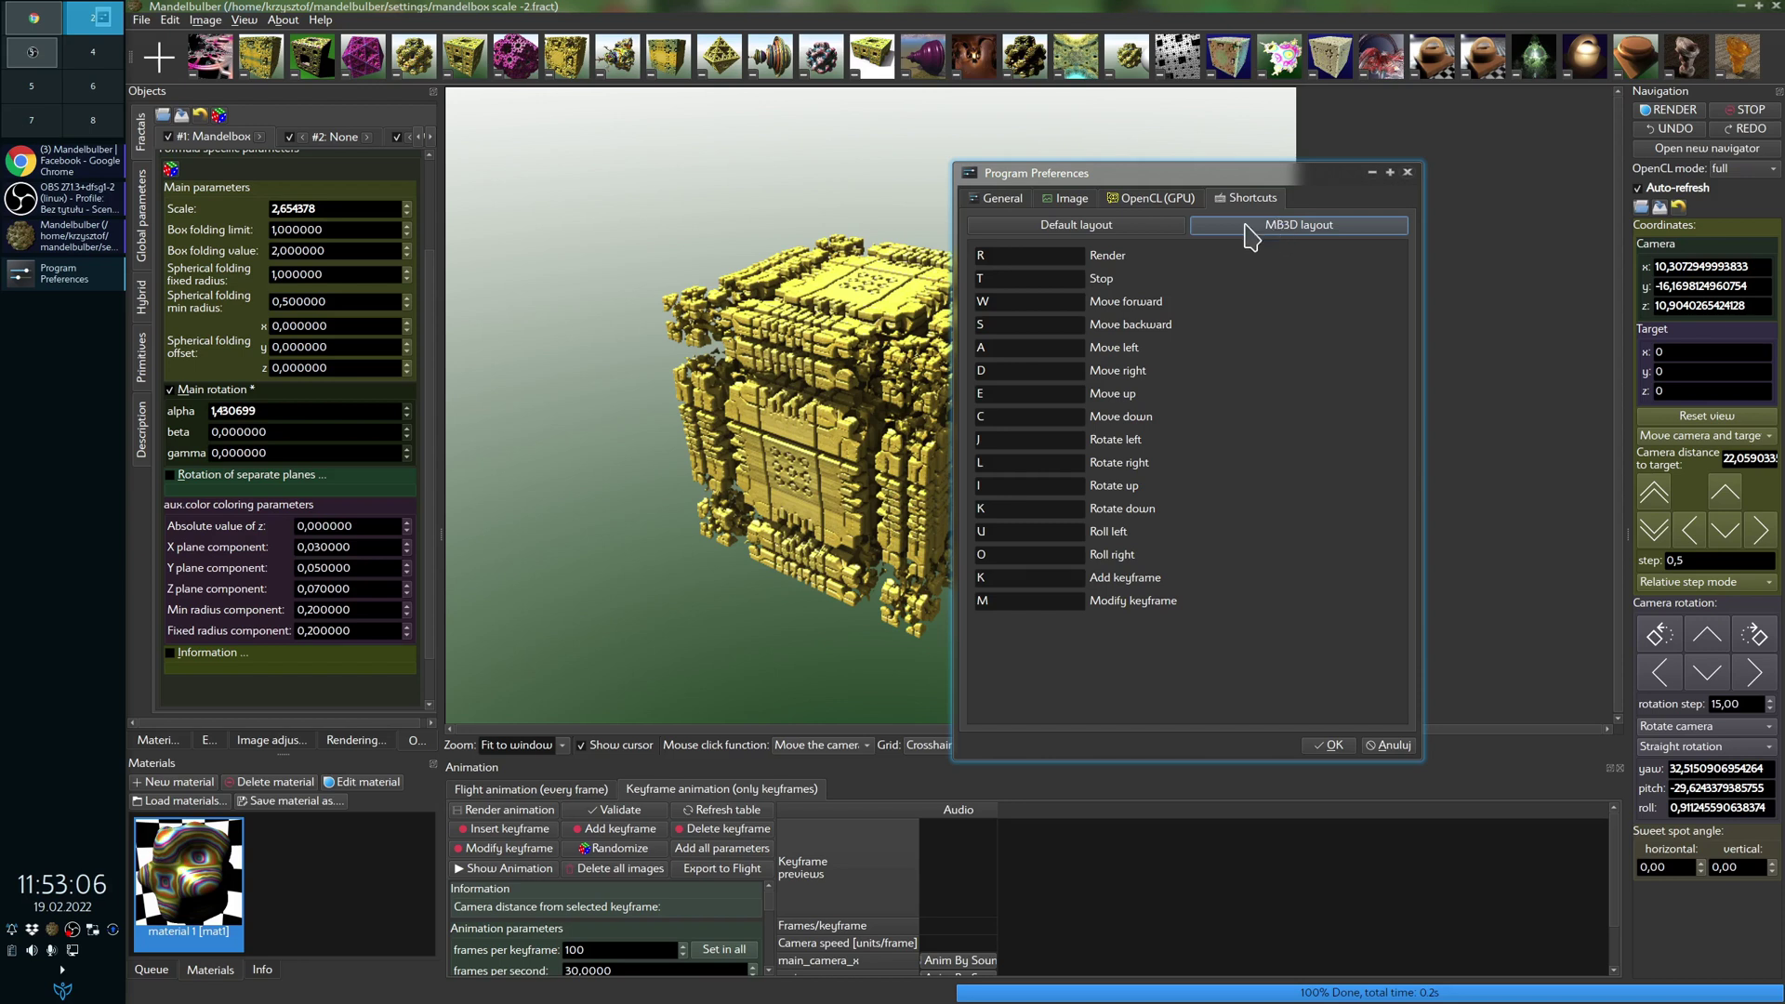
{"action": "left_click", "coordinate": [1133, 231]}
{"action": "left_click", "coordinate": [1299, 228]}
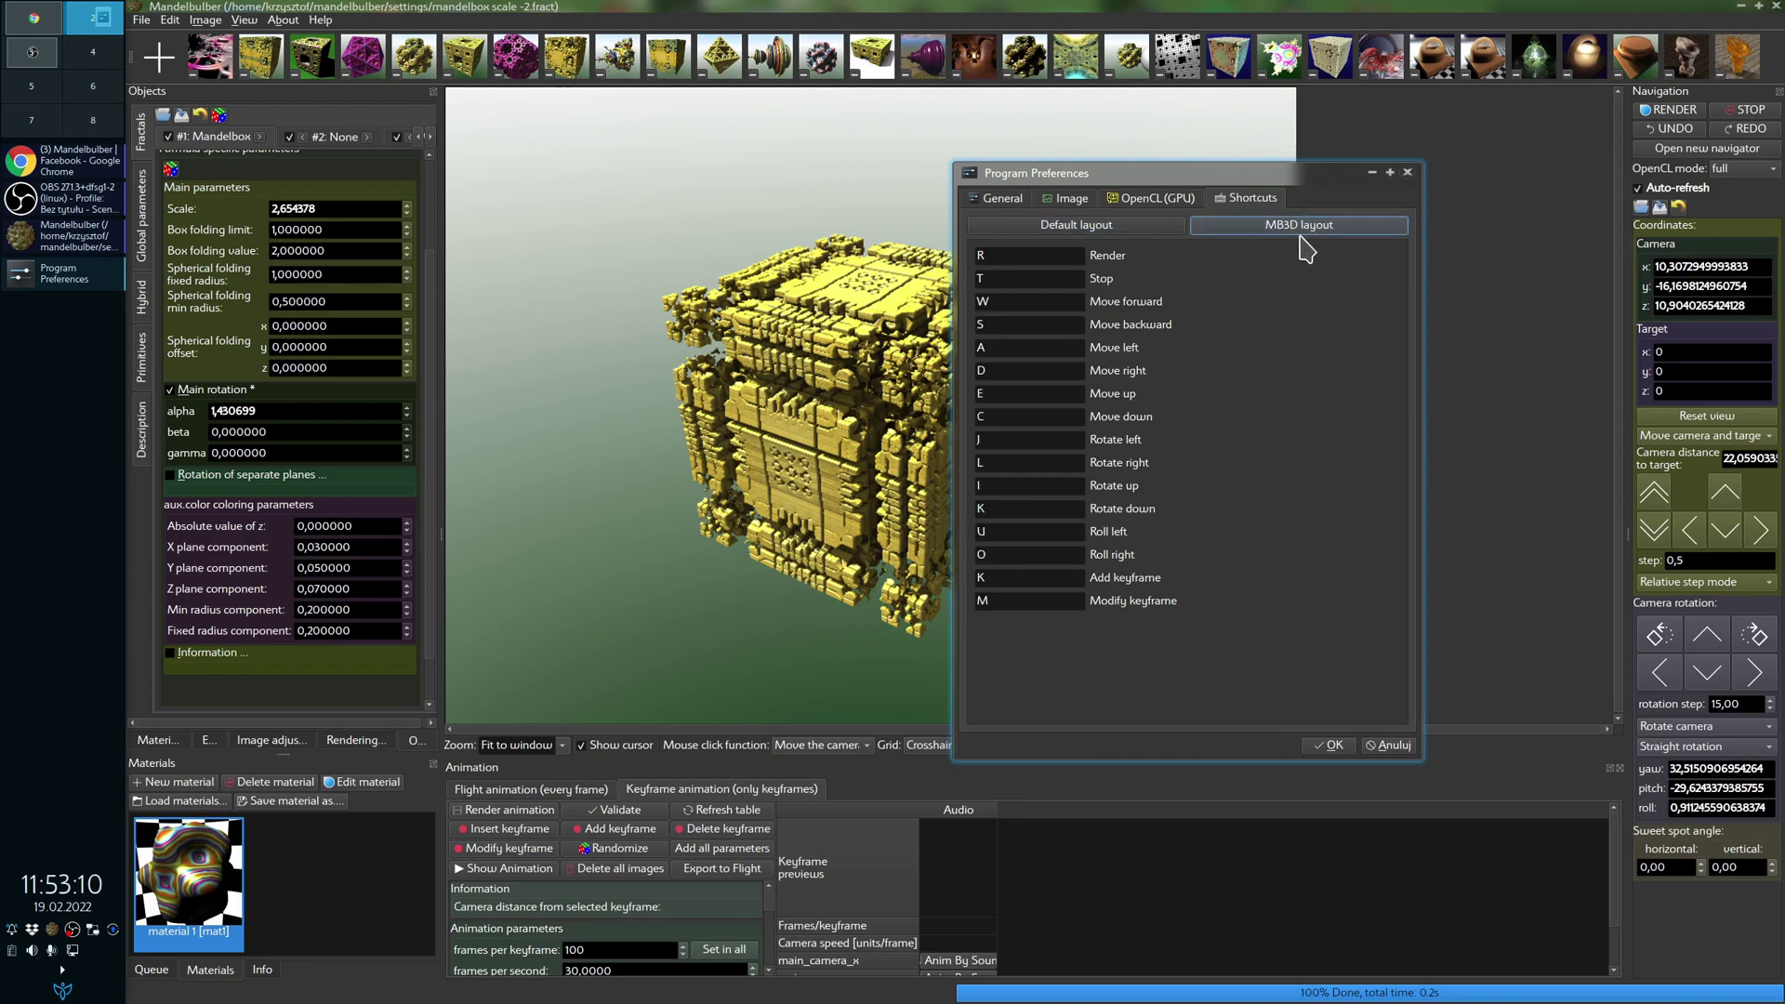
{"action": "left_click", "coordinate": [1103, 232]}
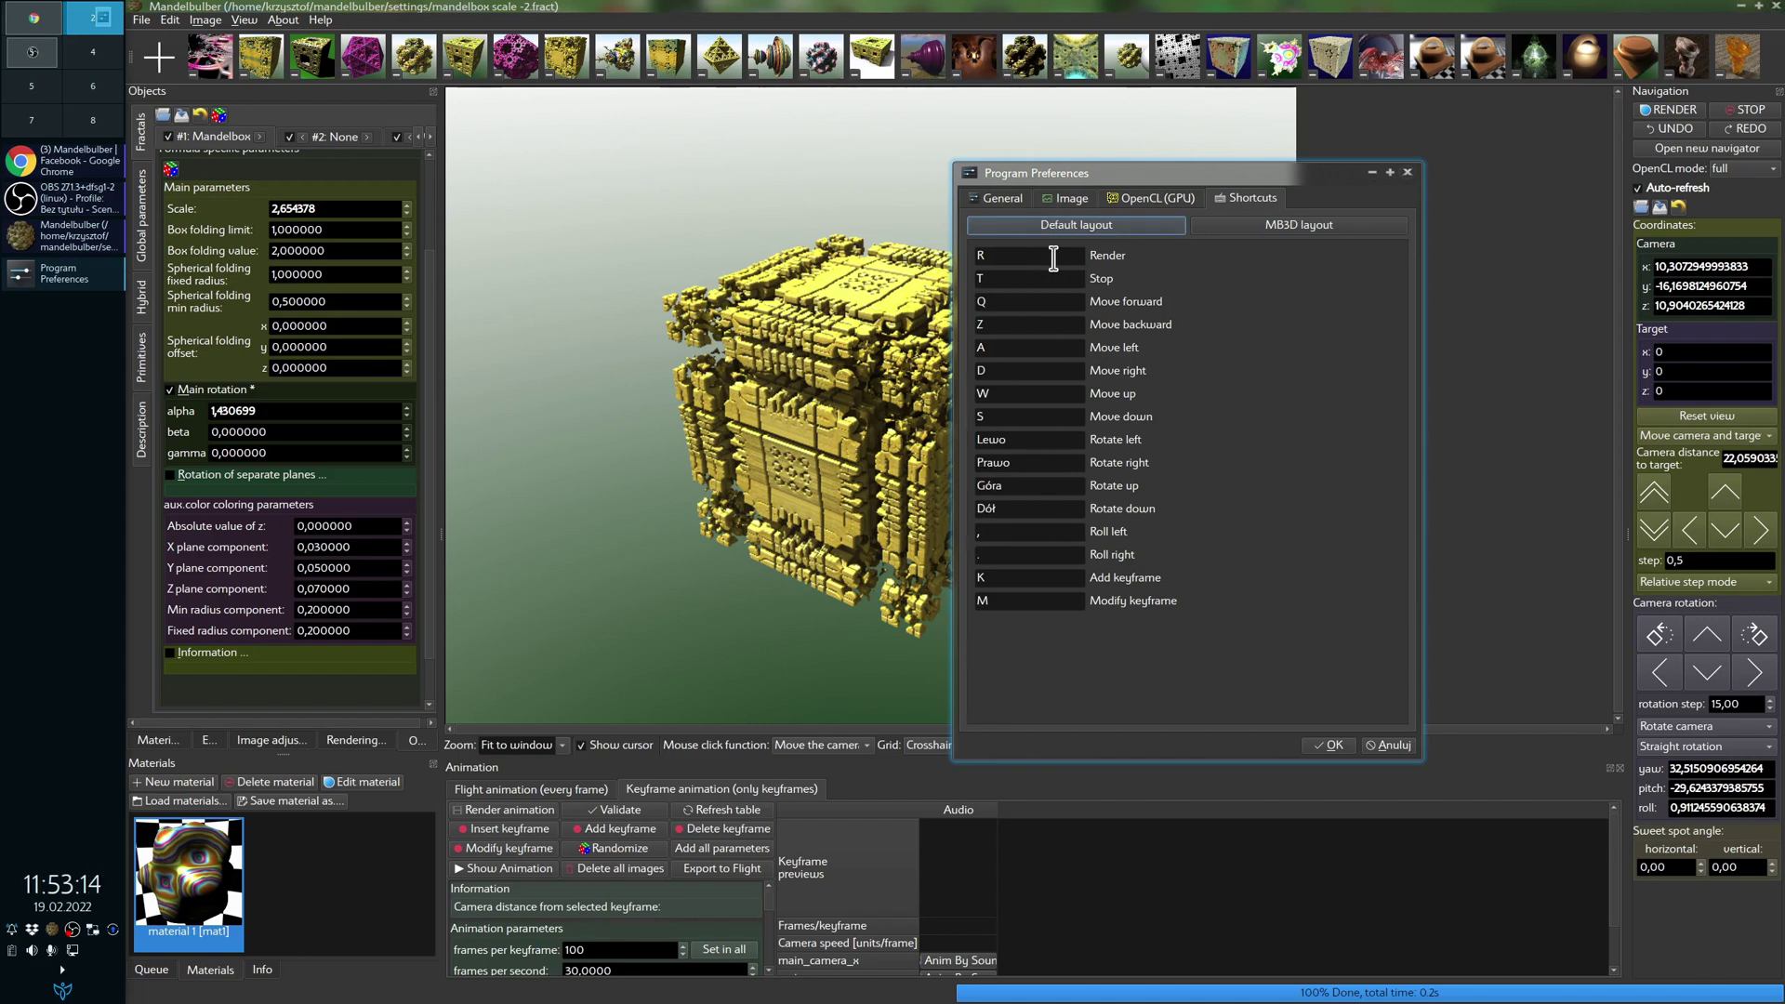
{"action": "left_click", "coordinate": [1321, 232]}
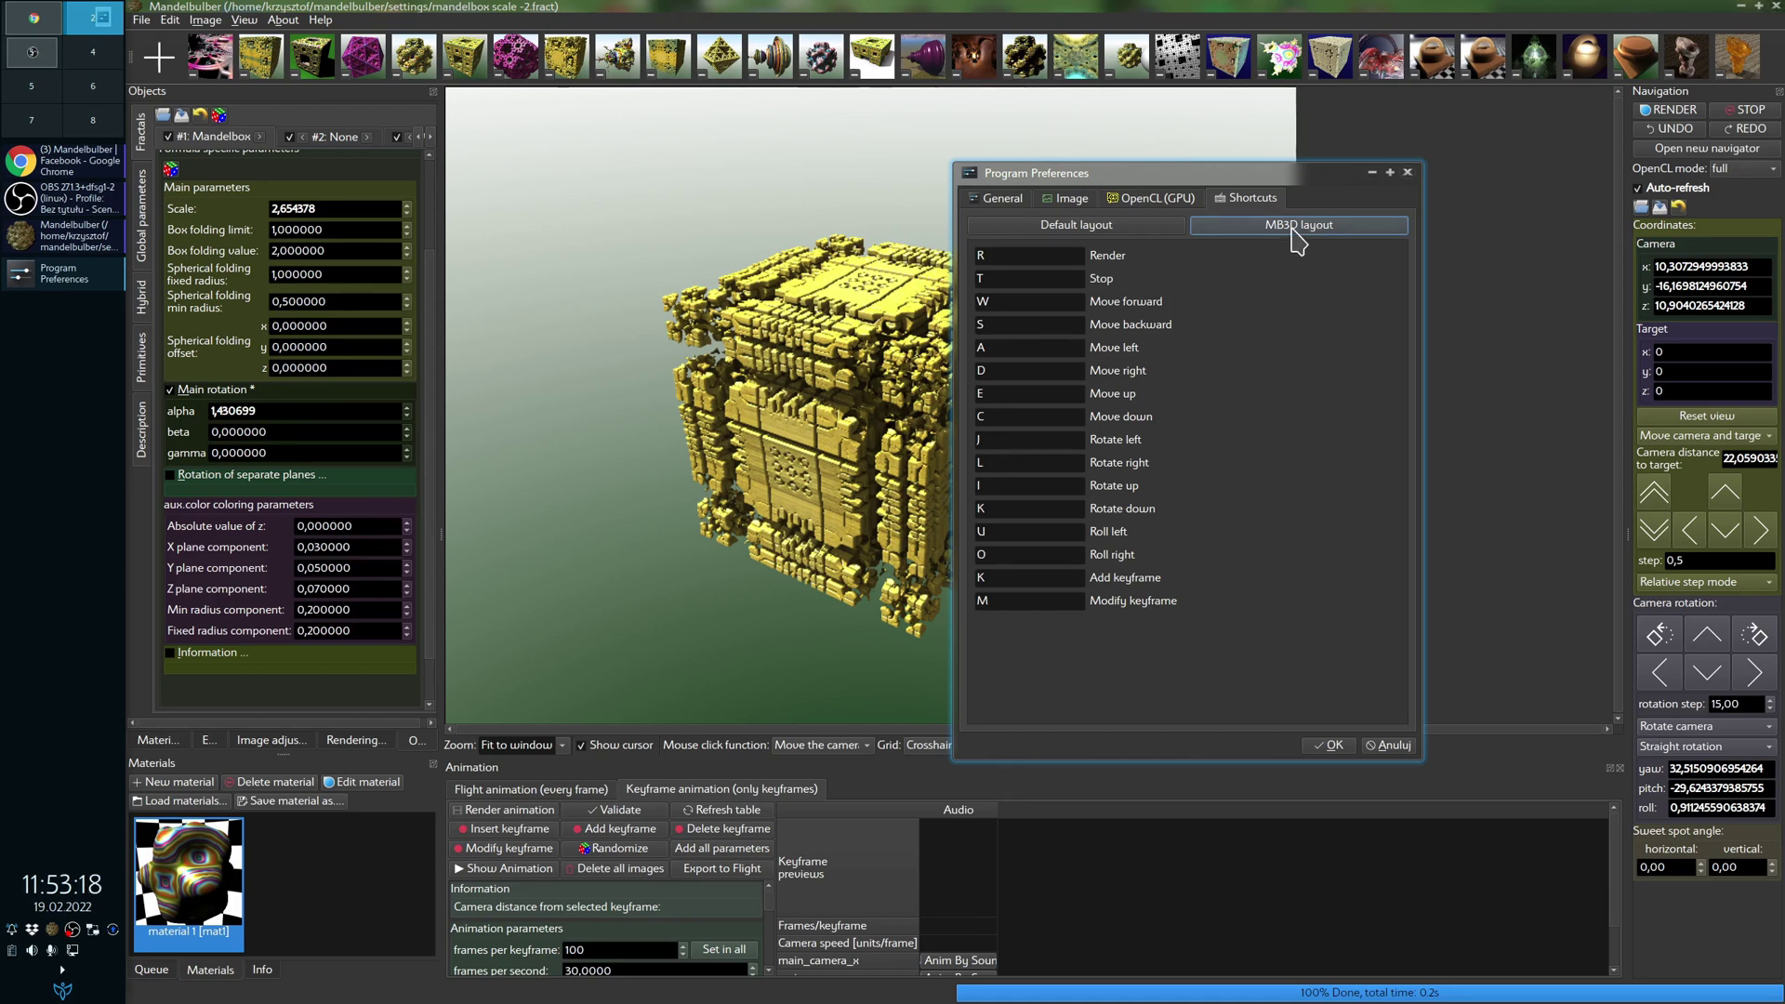
{"action": "left_click", "coordinate": [1069, 230]}
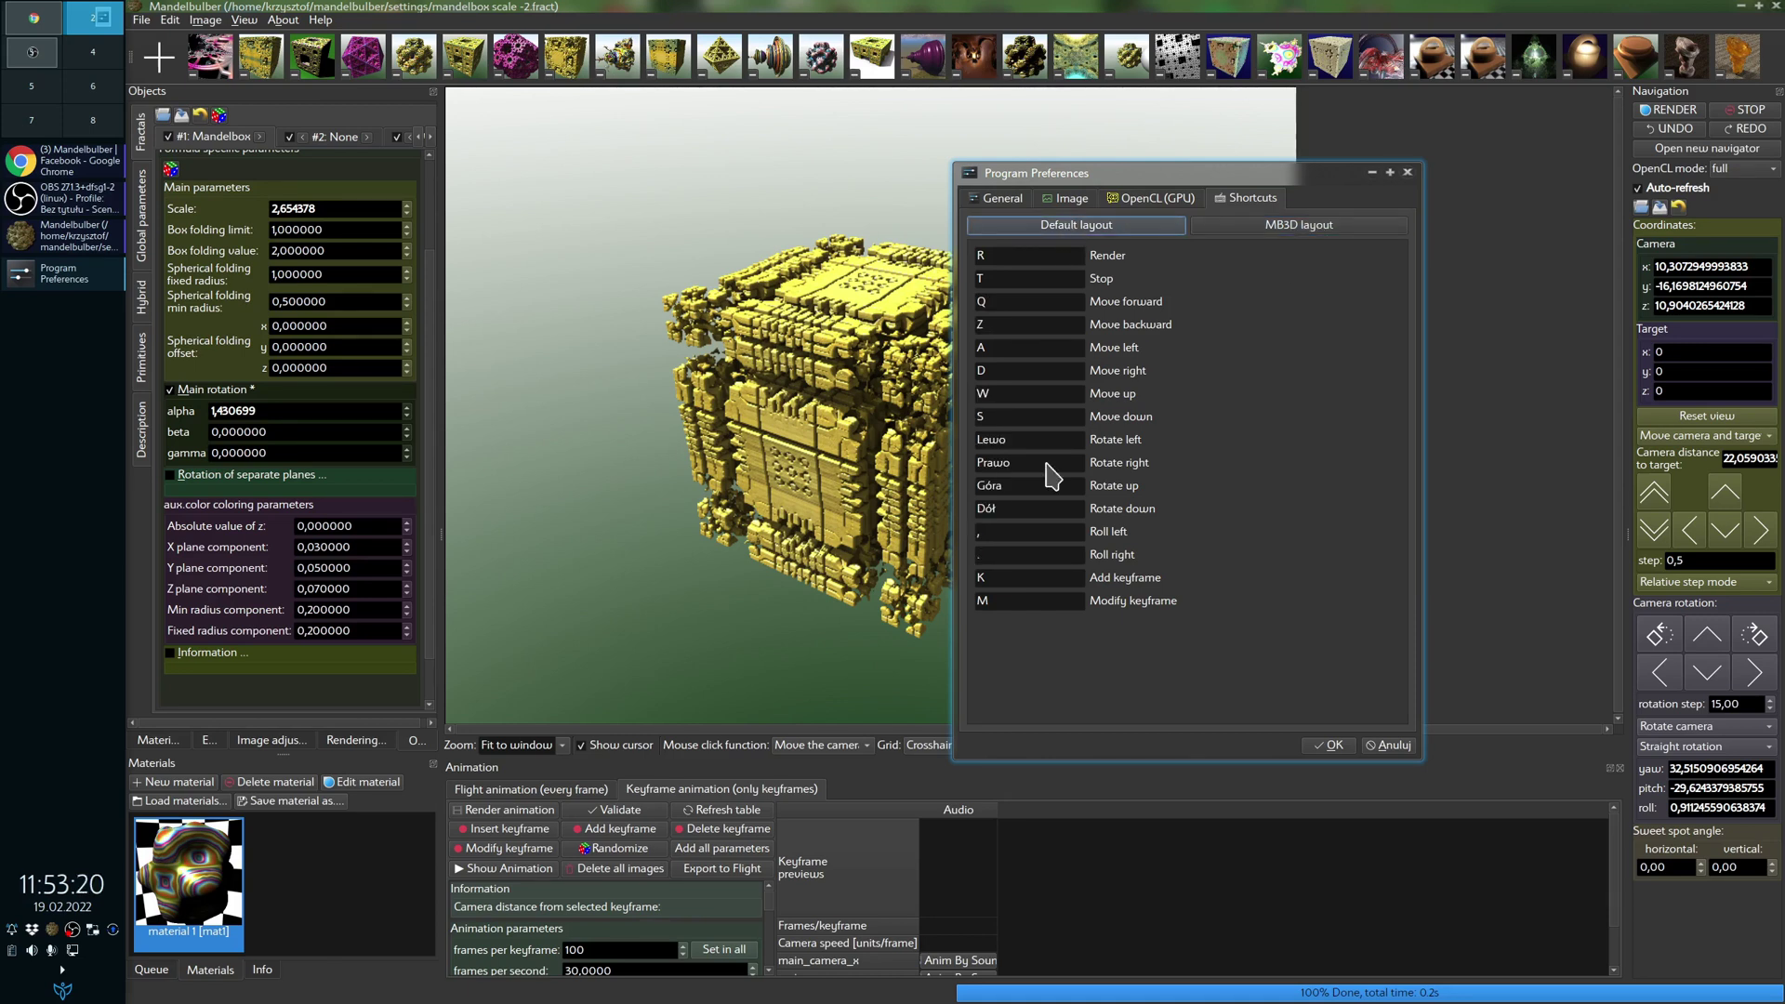
Step: Assign S to Move backward, try Shift+G for Move left, and close the preferences
{"action": "left_click", "coordinate": [1003, 325]}
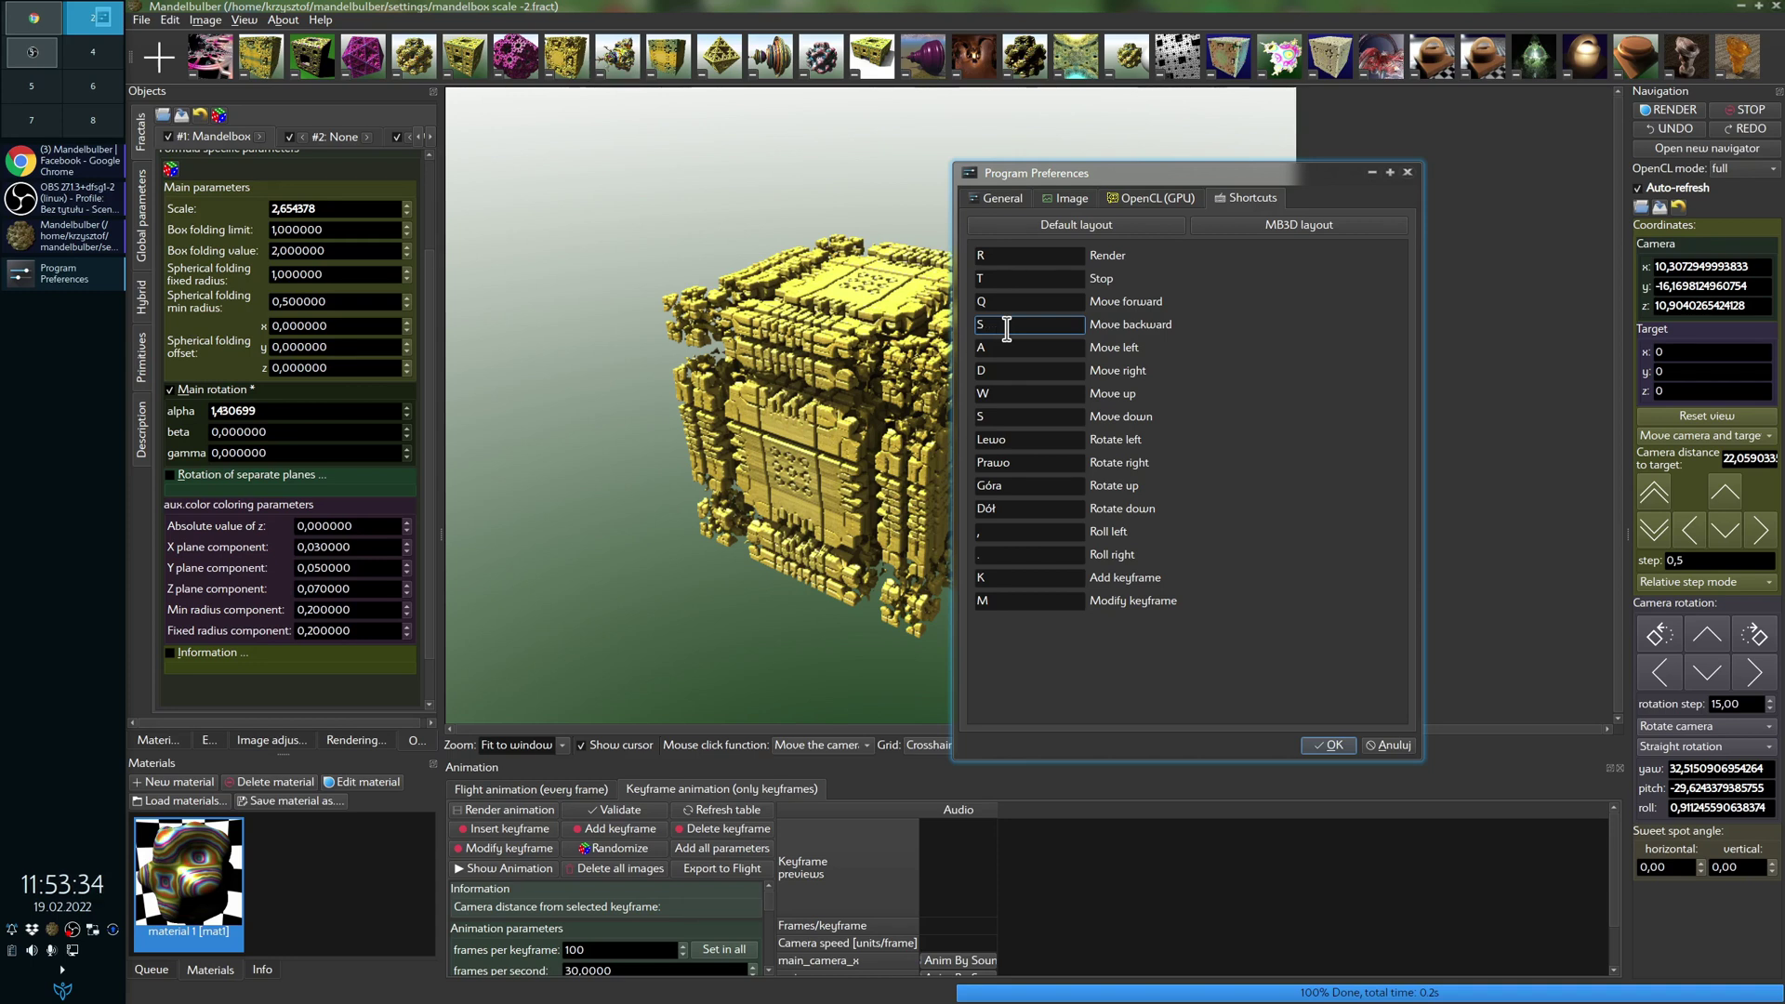
{"action": "left_click", "coordinate": [1003, 348]}
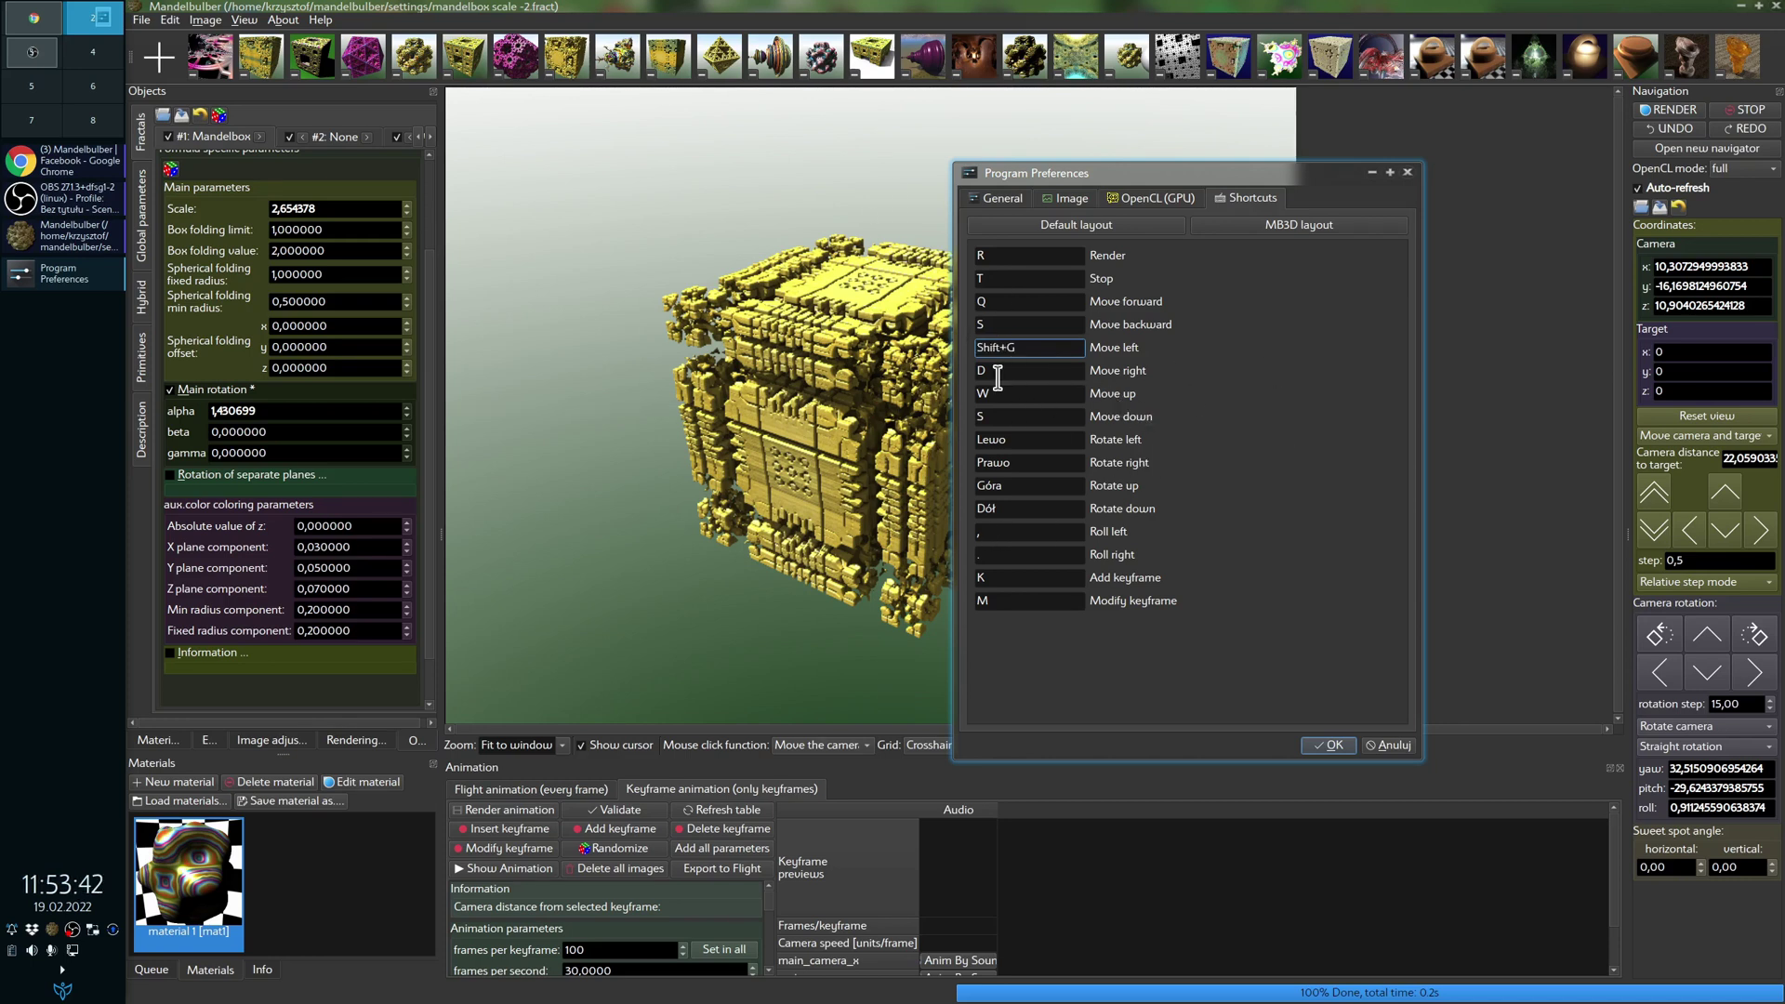
{"action": "key", "text": "ctrl"}
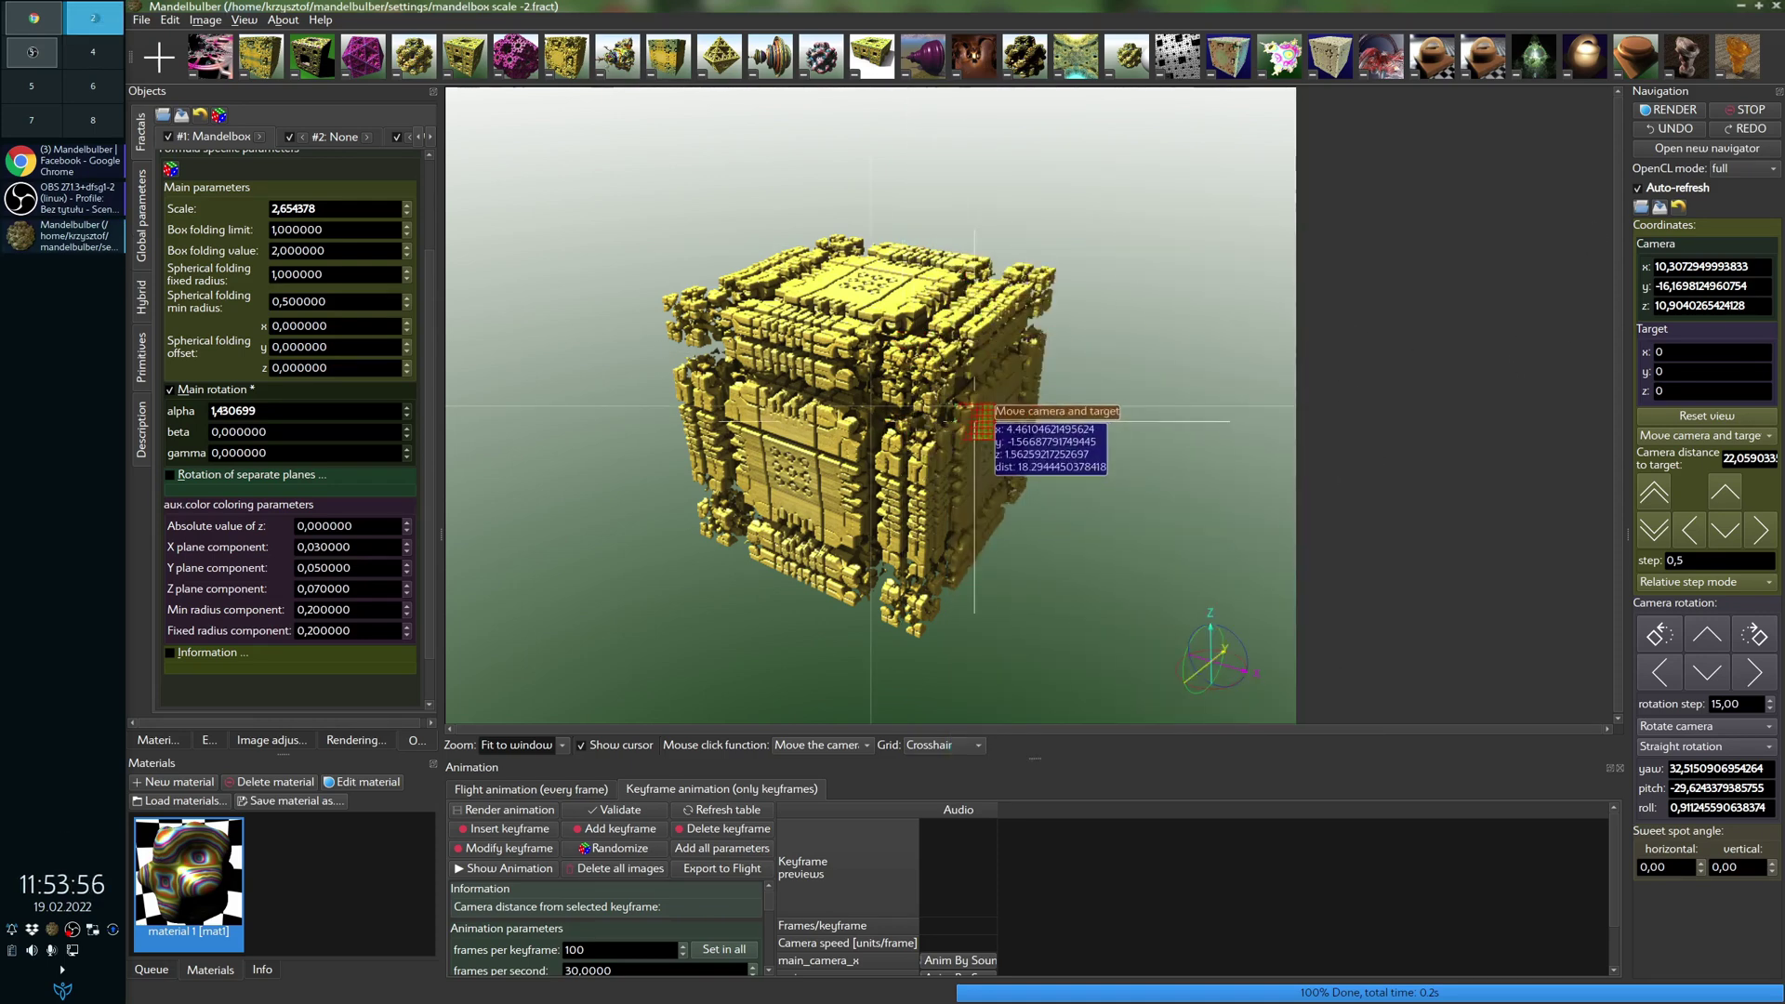
Step: Turn the camera in the main image toward different points on the Mandelbox and the background beside it
{"action": "left_click", "coordinate": [879, 391]}
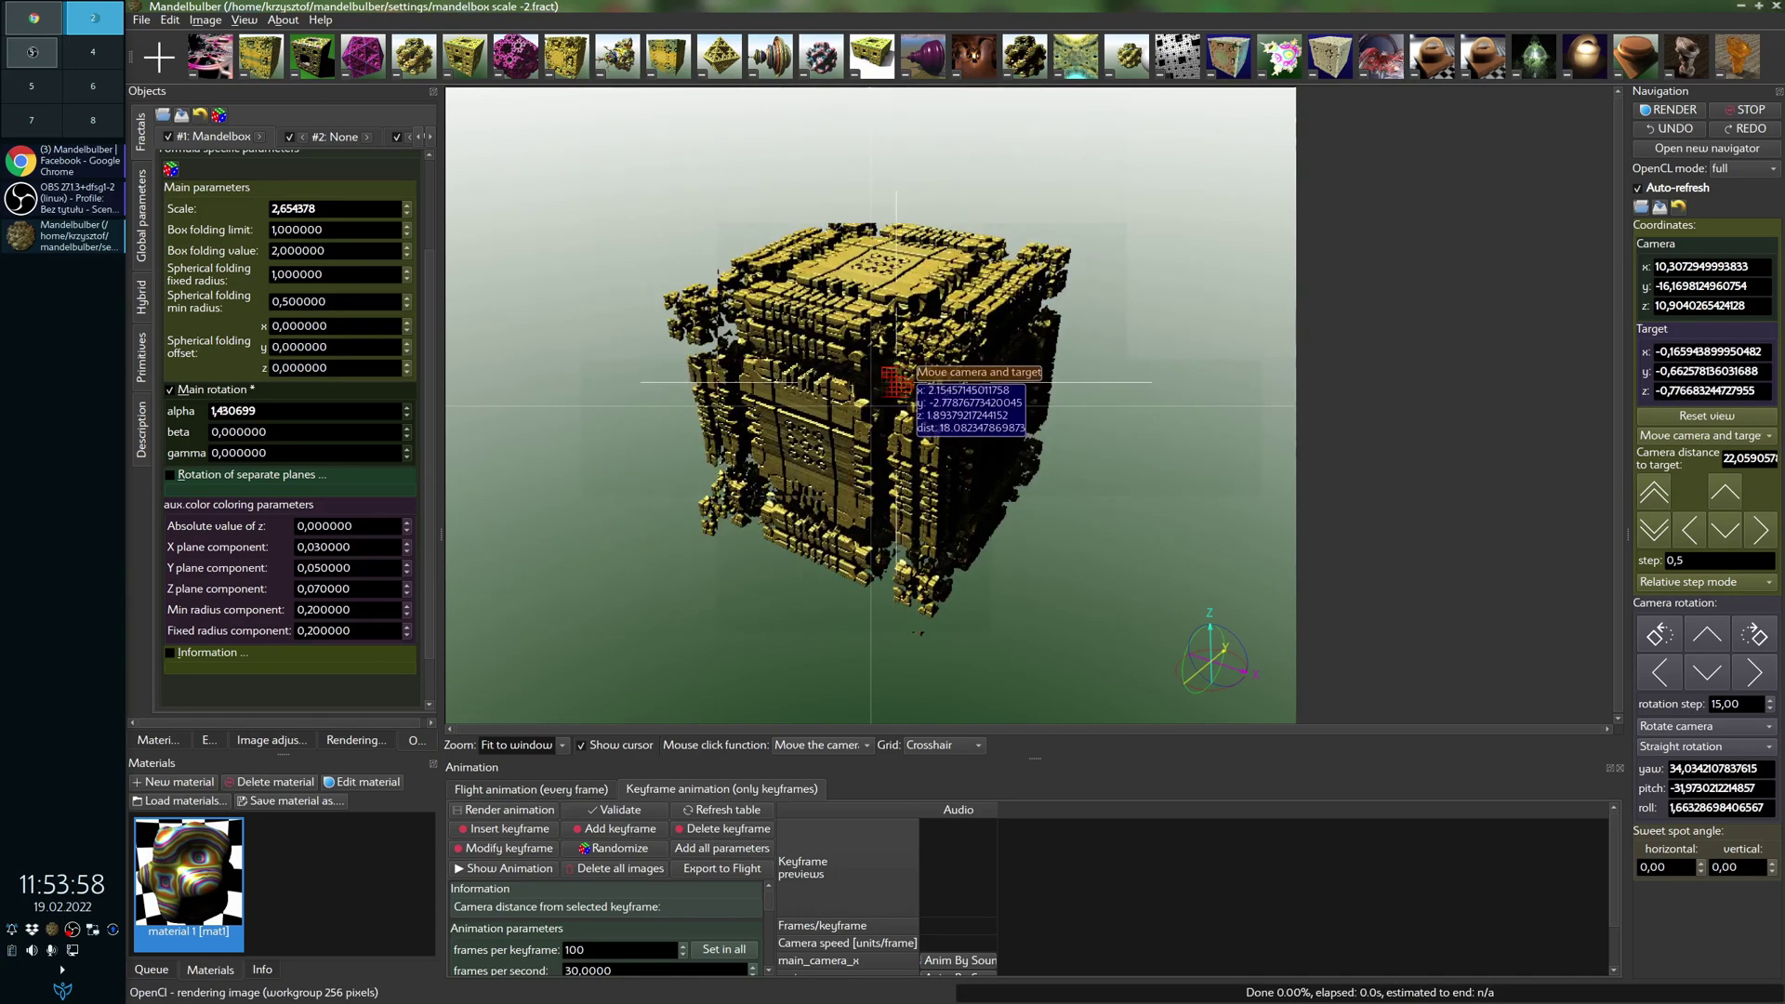
{"action": "left_click", "coordinate": [888, 414]}
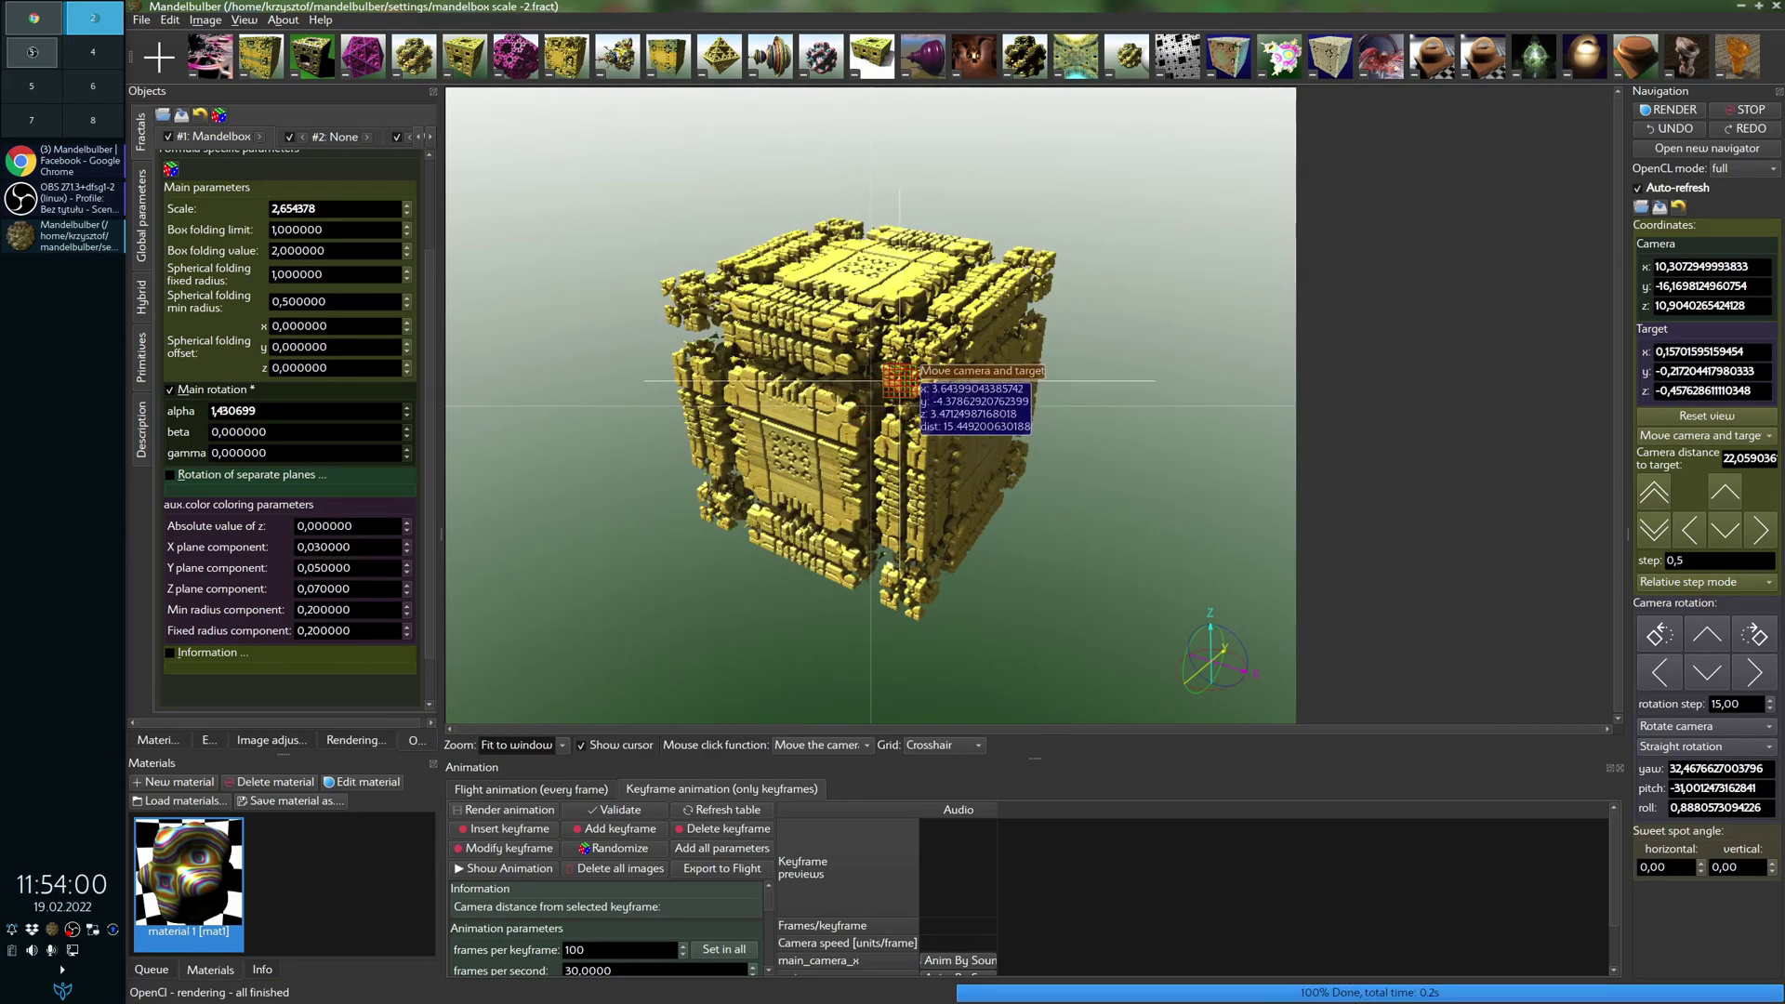
{"action": "left_click", "coordinate": [907, 382]}
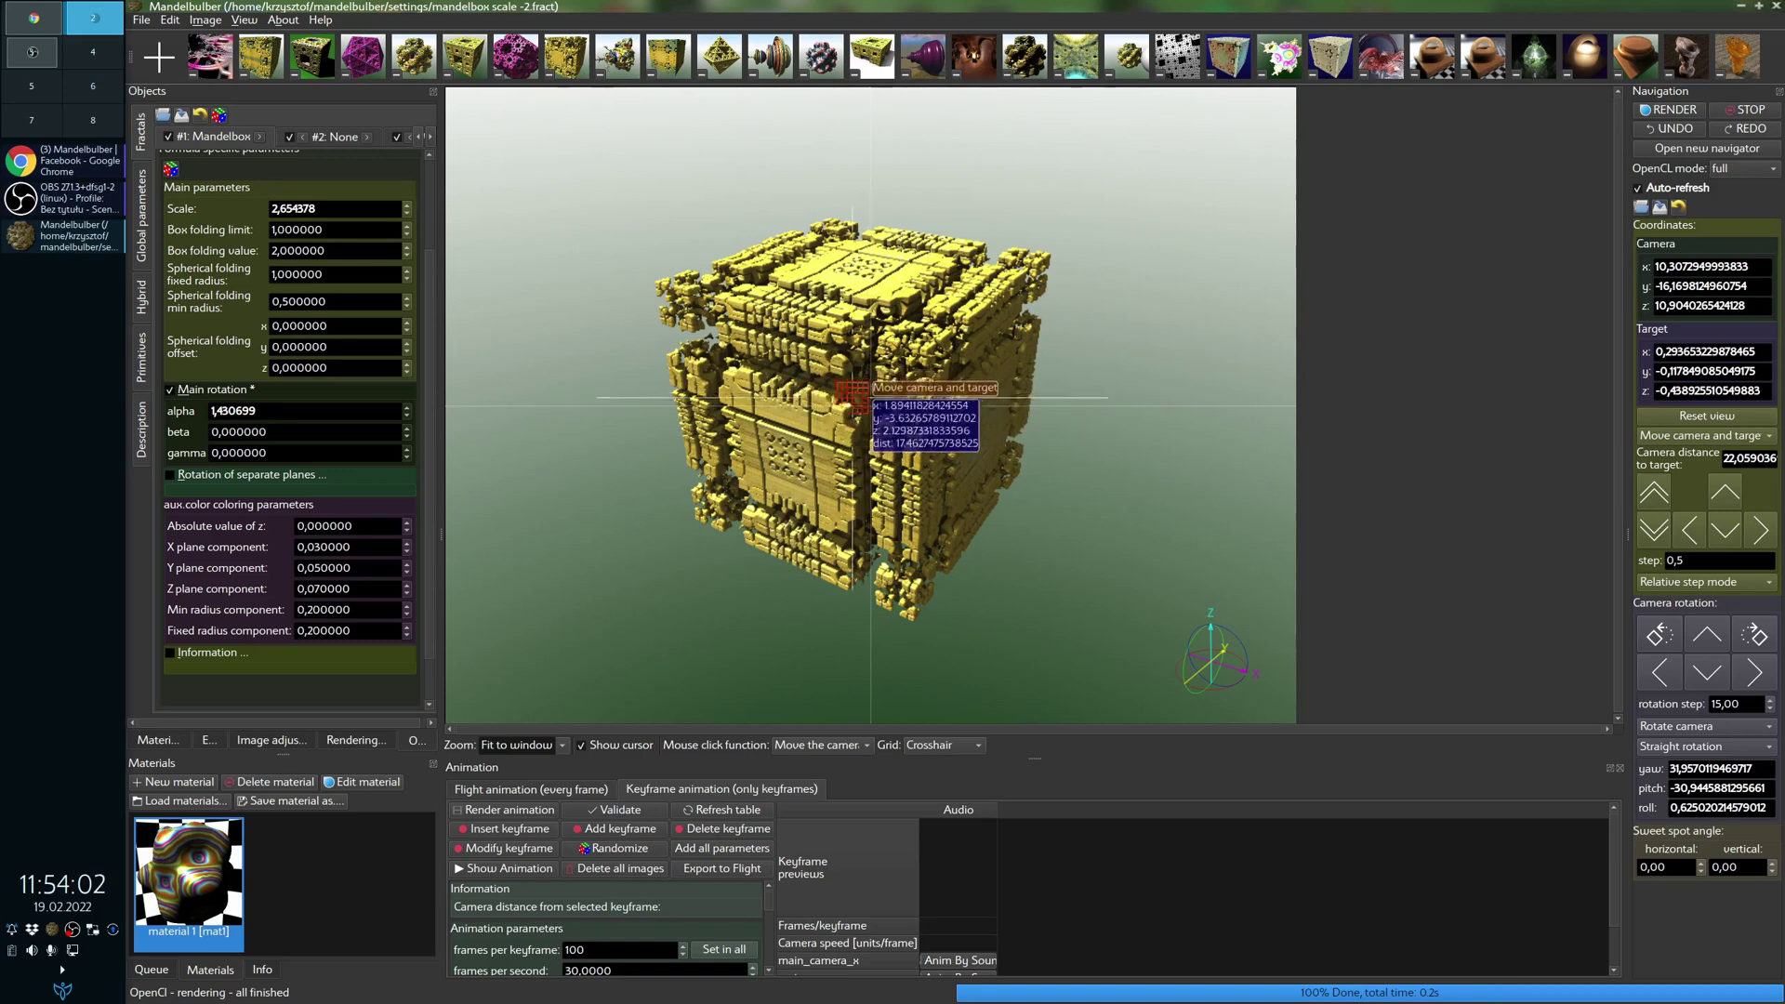
{"action": "left_click", "coordinate": [1124, 383]}
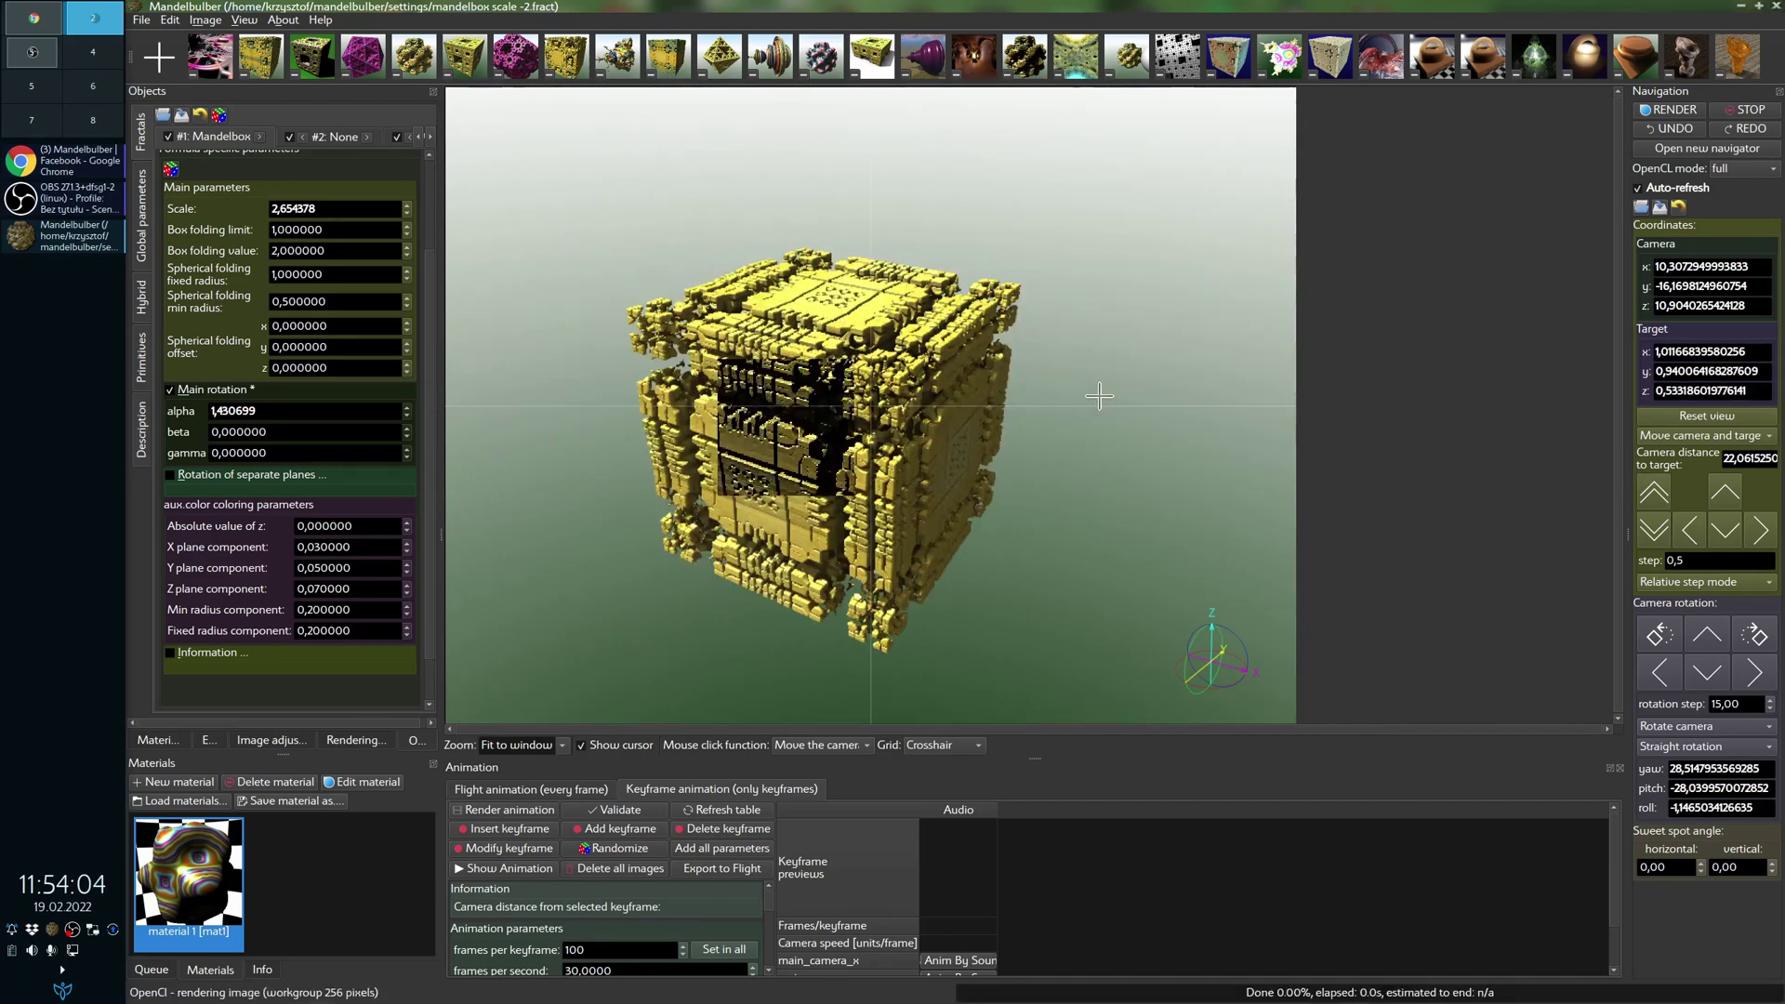
{"action": "left_click_drag", "start_coordinate": [1128, 341], "coordinate": [1052, 406]}
{"action": "mouse_move", "coordinate": [1051, 407]}
{"action": "right_mouse_down"}
{"action": "mouse_move", "coordinate": [1149, 389]}
{"action": "mouse_move", "coordinate": [958, 400]}
{"action": "mouse_move", "coordinate": [1049, 414]}
{"action": "right_mouse_up"}
{"action": "left_click", "coordinate": [1135, 418]}
{"action": "left_click", "coordinate": [1044, 454]}
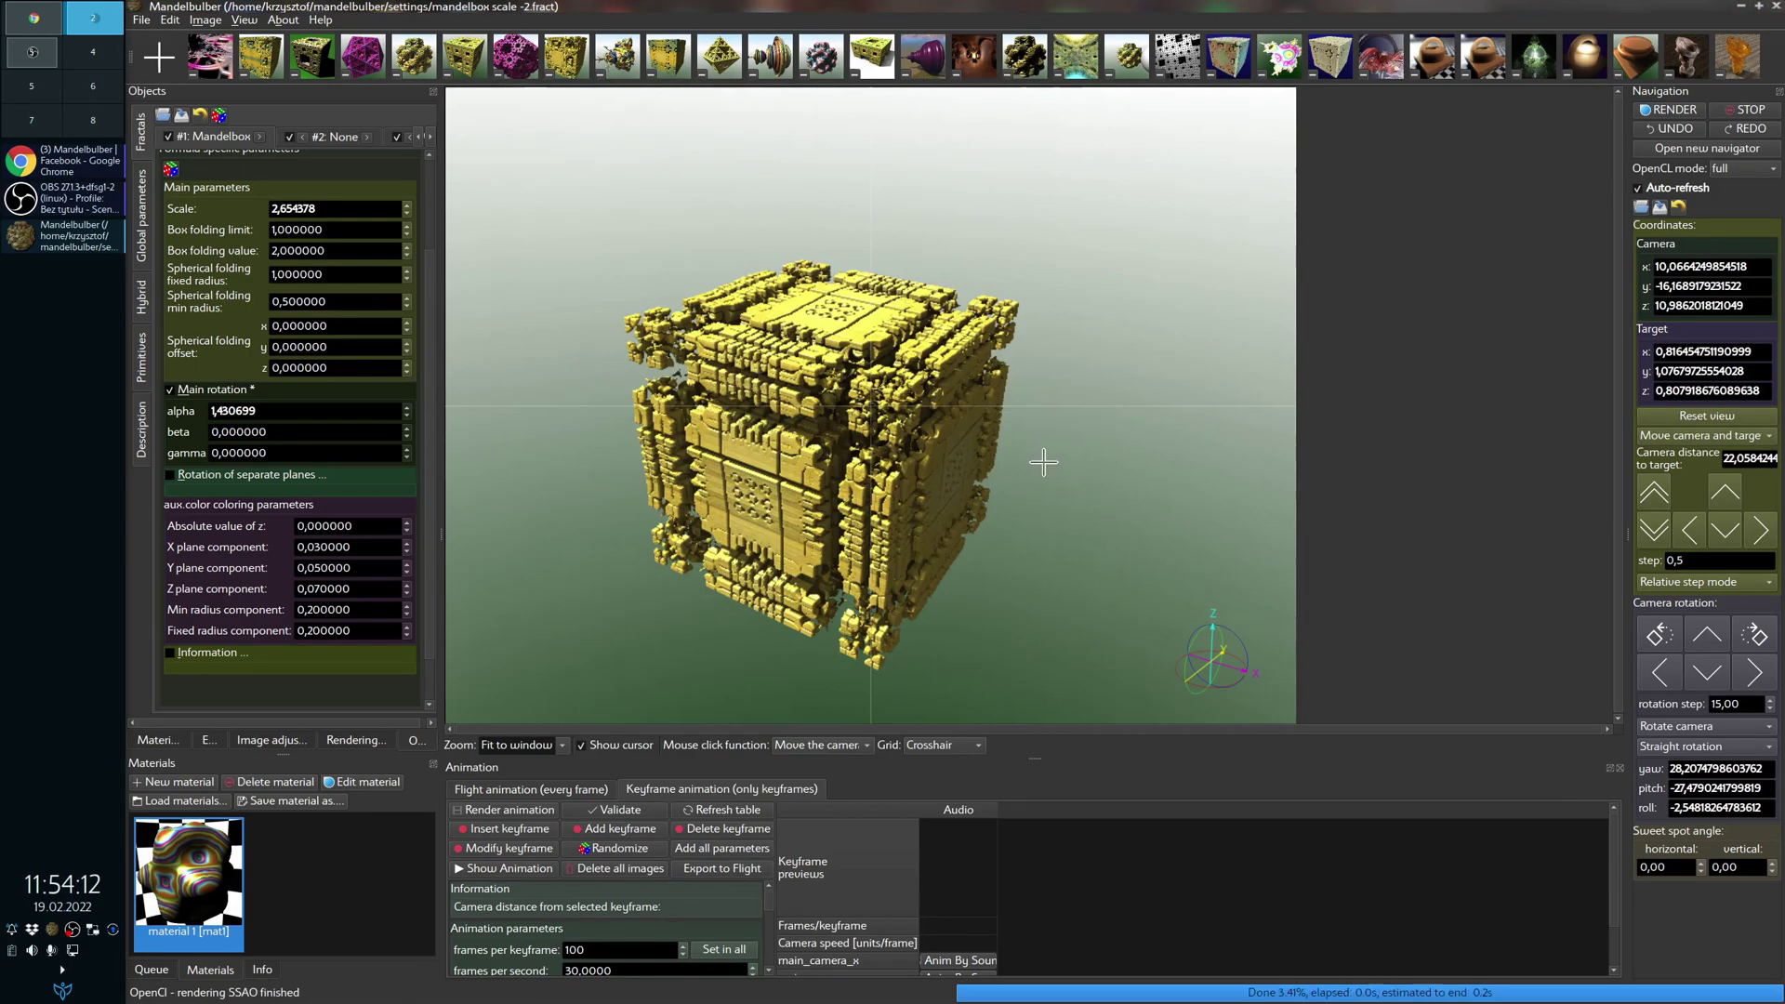
Step: Fly the camera in toward the Mandelbox's front vertical edge, to about 1.8 from the target or closer
{"action": "scroll", "coordinate": [1046, 452], "scroll_direction": "up", "scroll_amount": 4}
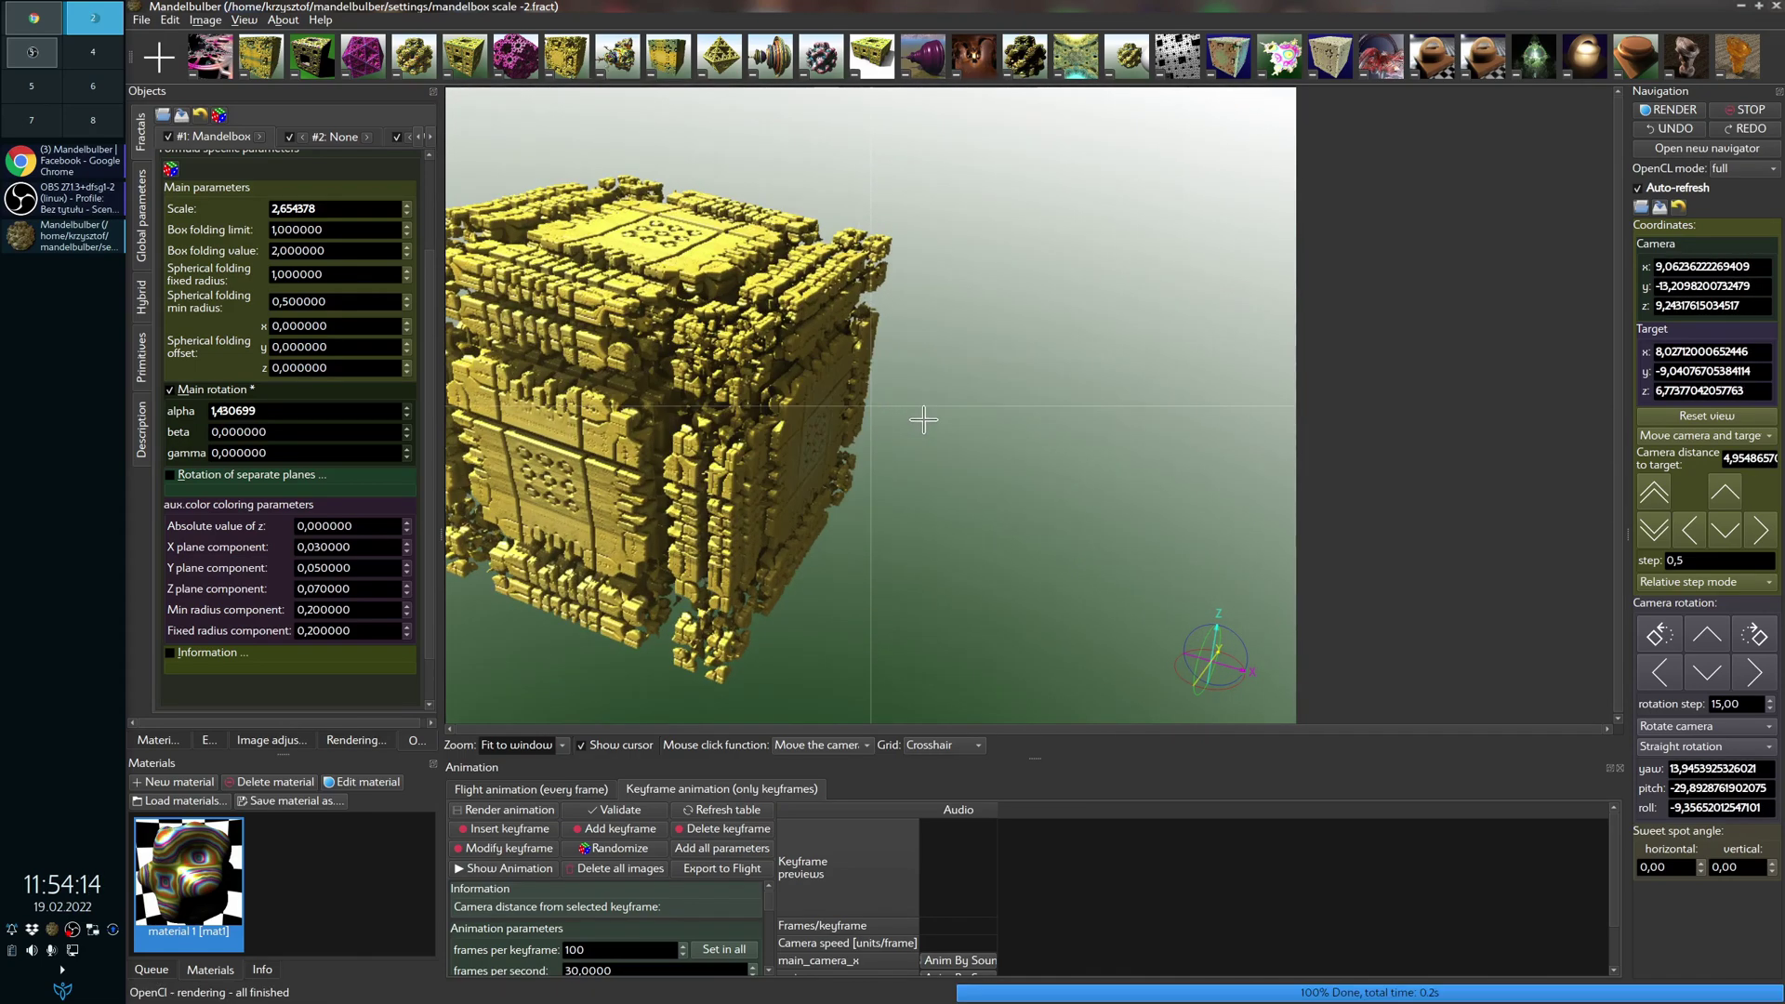
{"action": "left_click", "coordinate": [850, 367]}
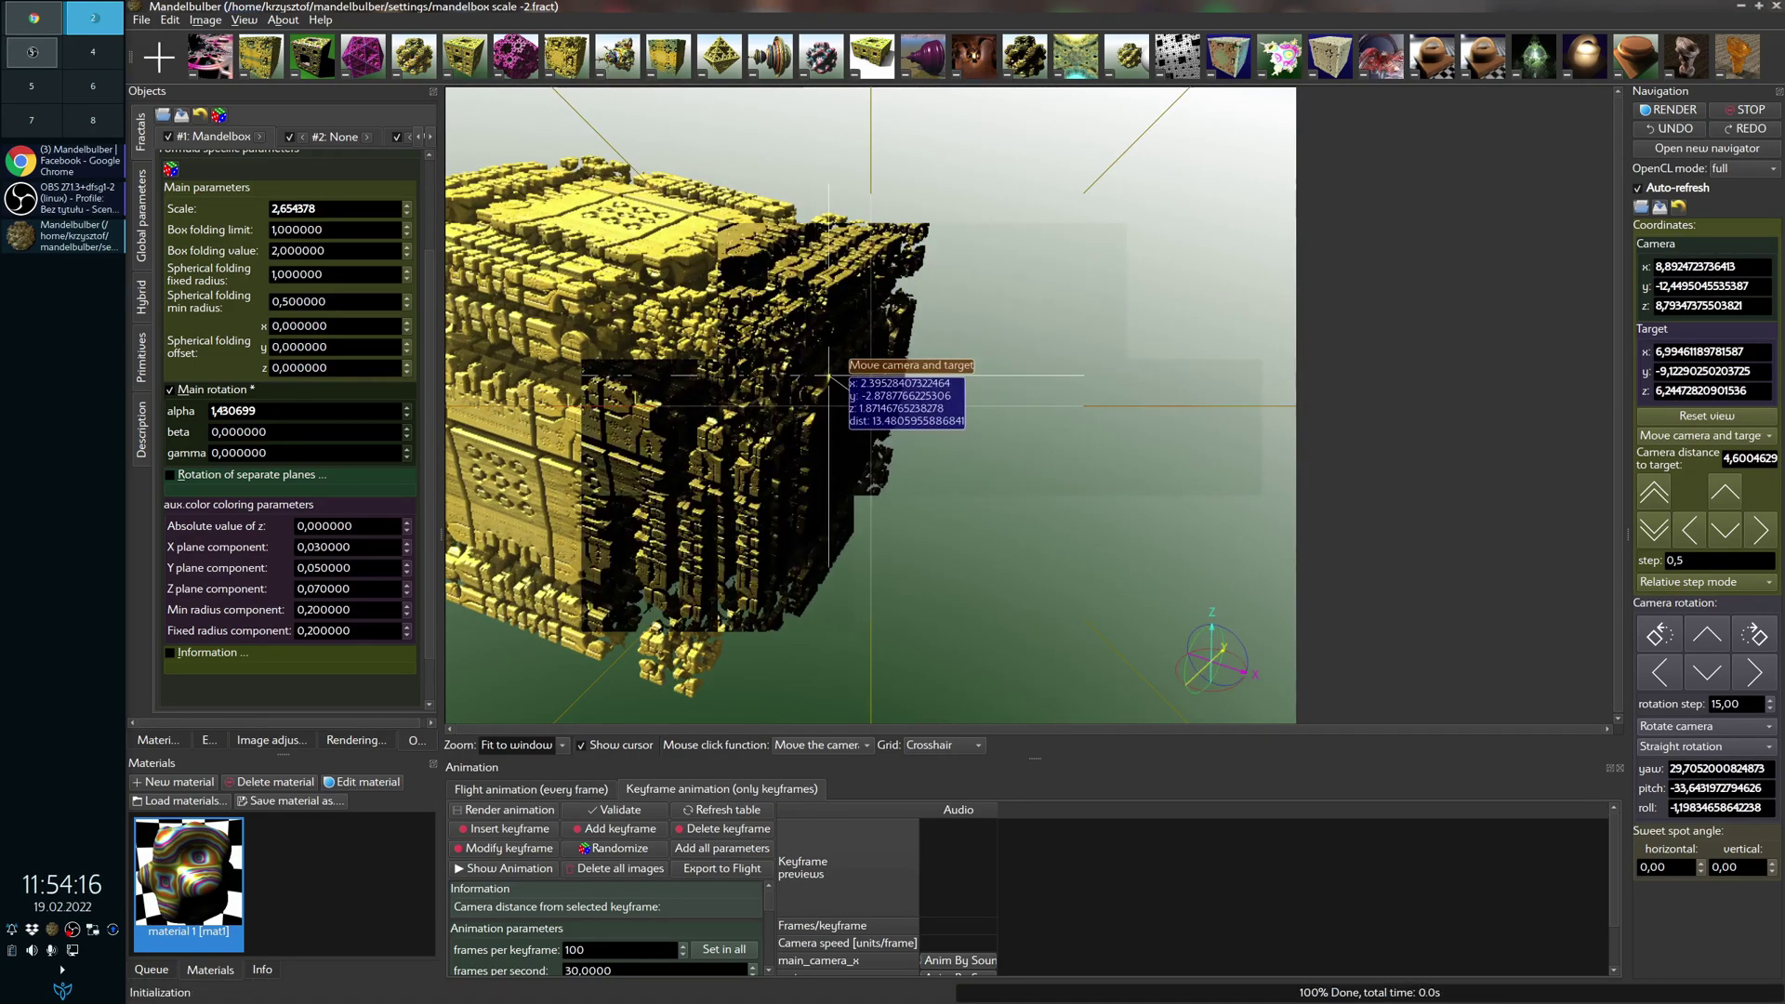
{"action": "left_click", "coordinate": [849, 391]}
{"action": "left_click", "coordinate": [849, 390]}
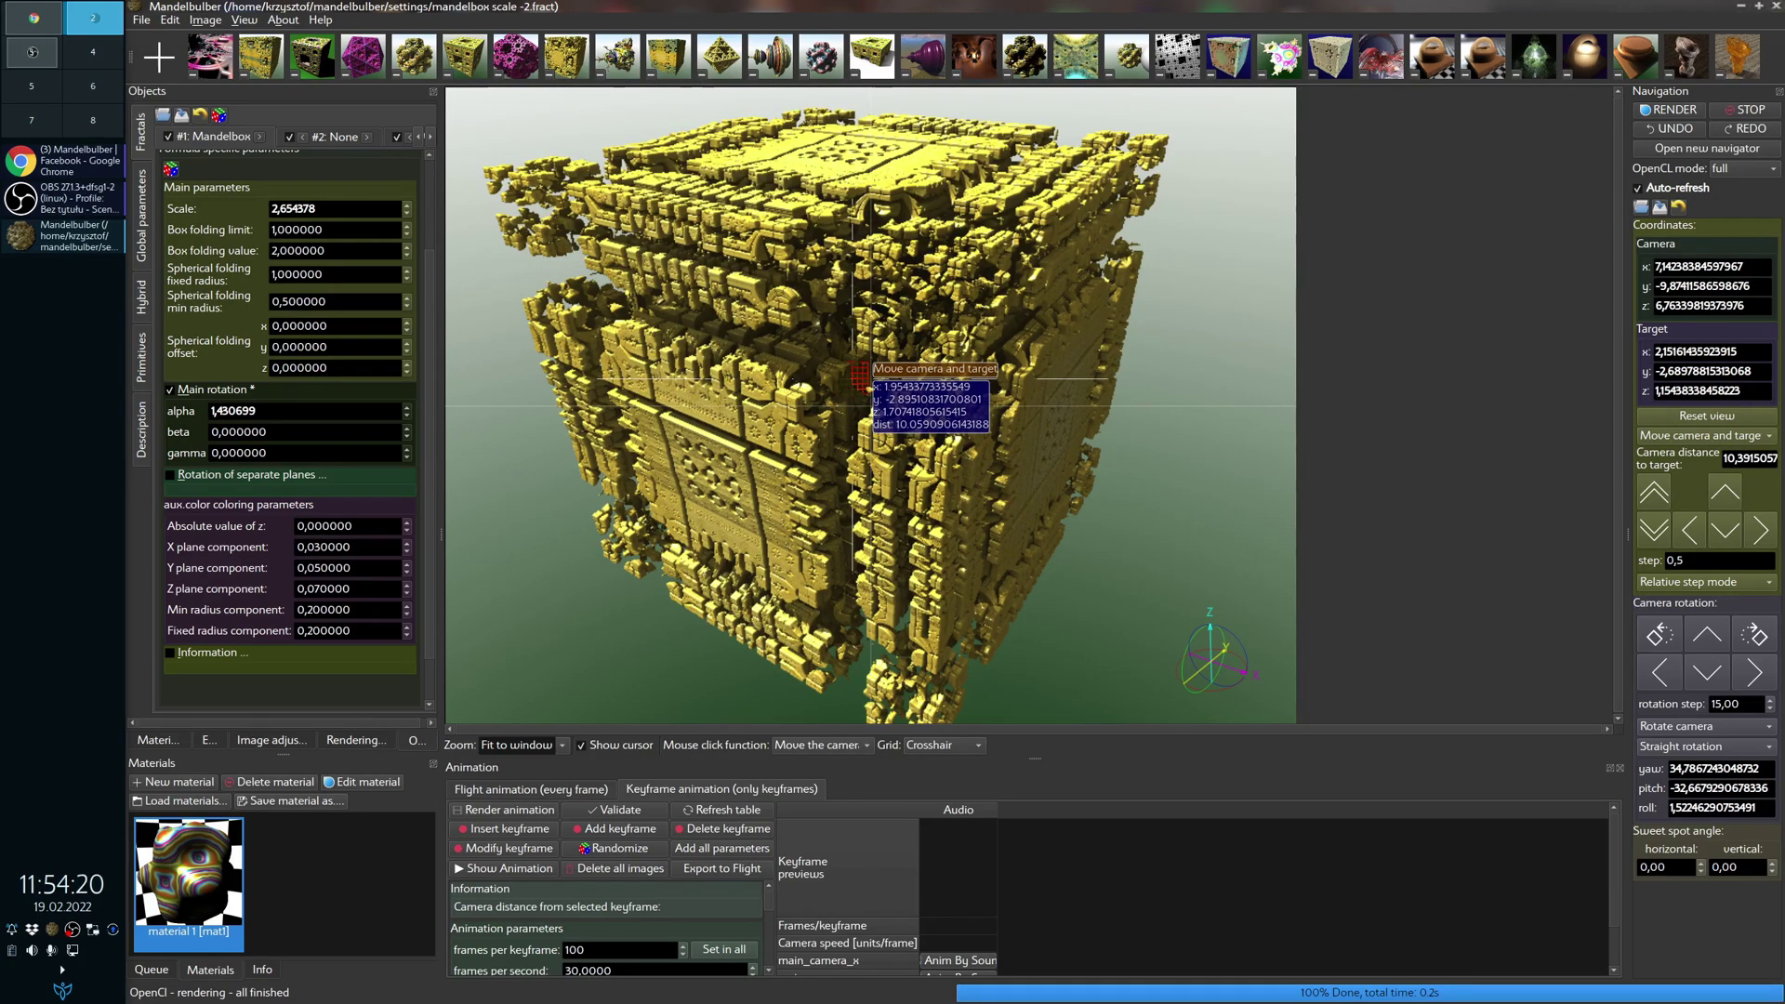
{"action": "left_click", "coordinate": [859, 378]}
{"action": "left_click", "coordinate": [811, 410]}
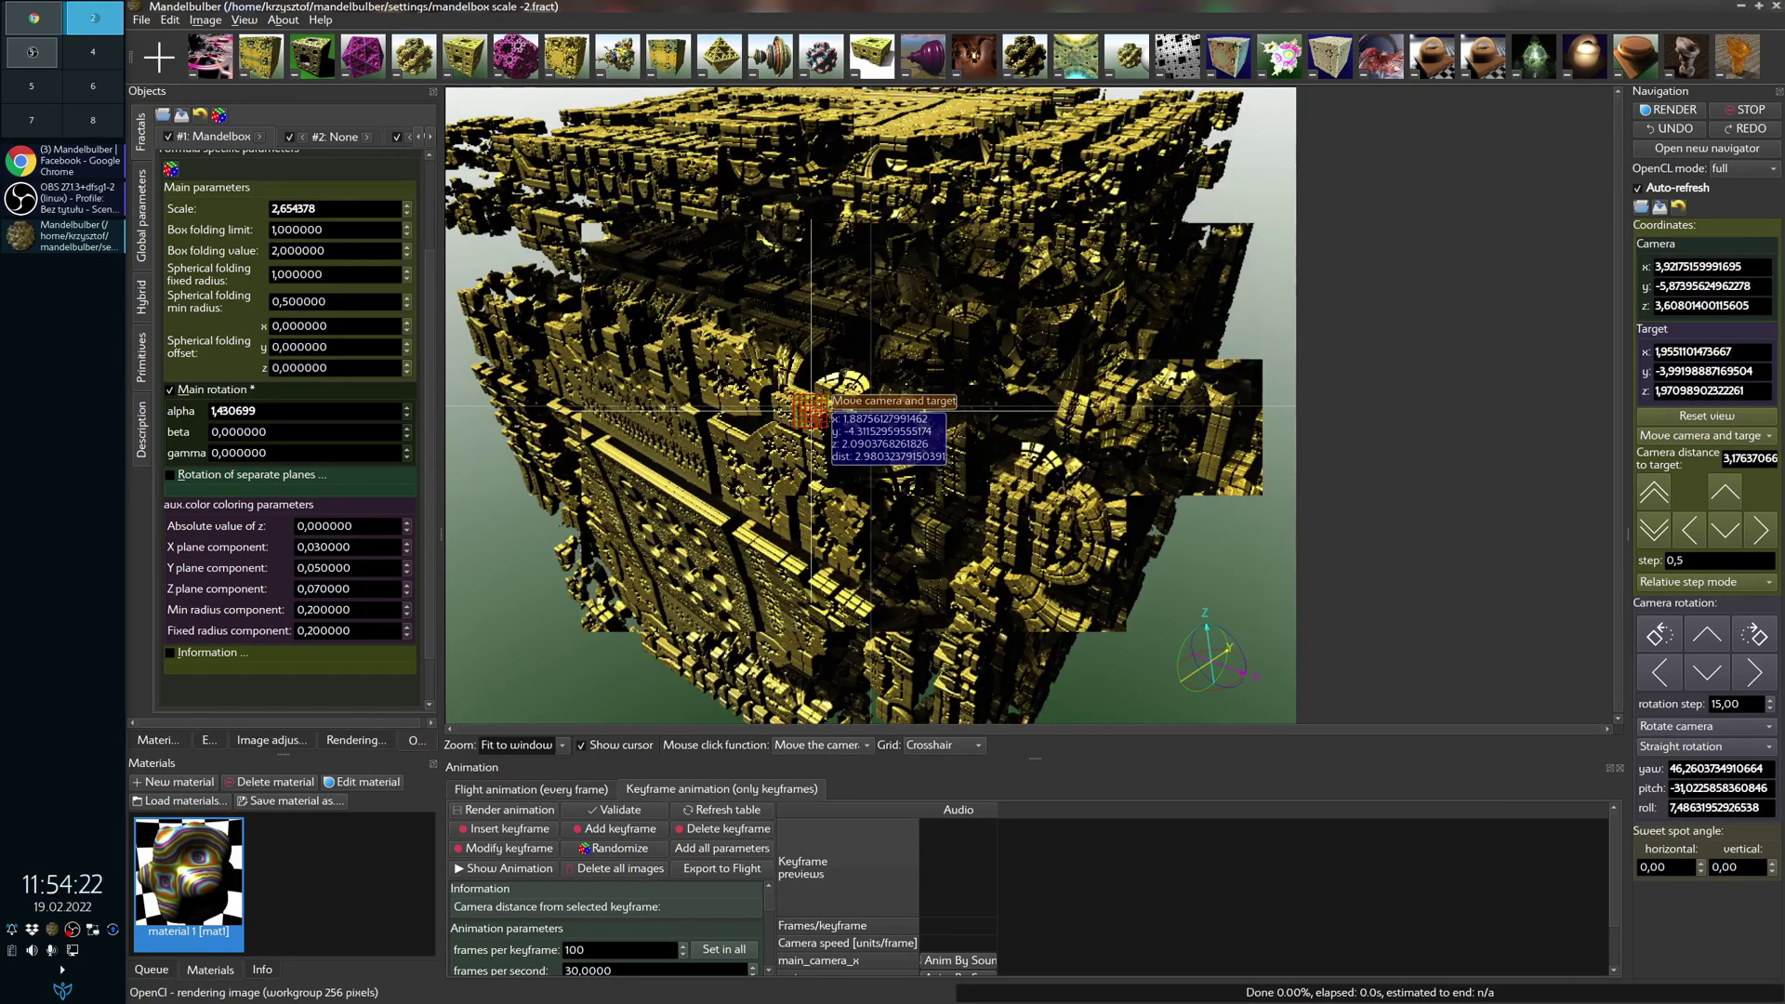
{"action": "left_click", "coordinate": [812, 410]}
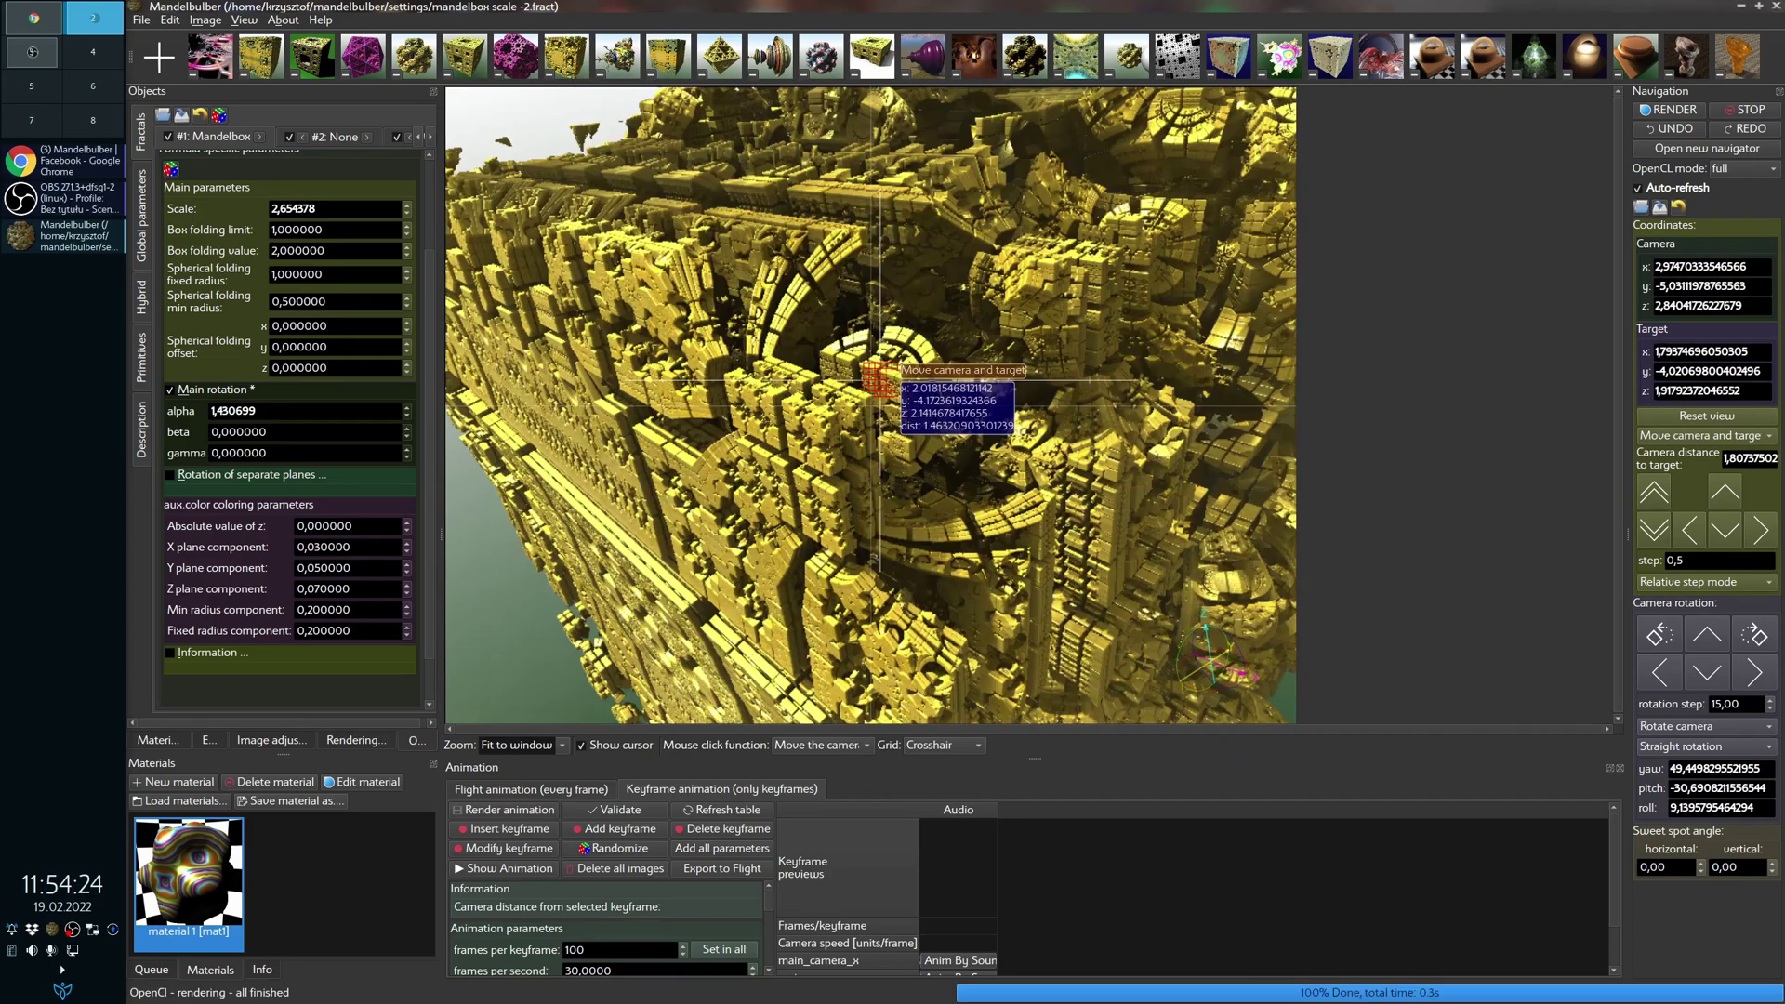
{"action": "left_click", "coordinate": [875, 378]}
Step: Back the camera away until the whole Mandelbox is in frame and tilt it slightly, about 12.3 from the target
{"action": "right_click", "coordinate": [897, 394]}
{"action": "right_click", "coordinate": [865, 404]}
{"action": "right_click", "coordinate": [857, 406]}
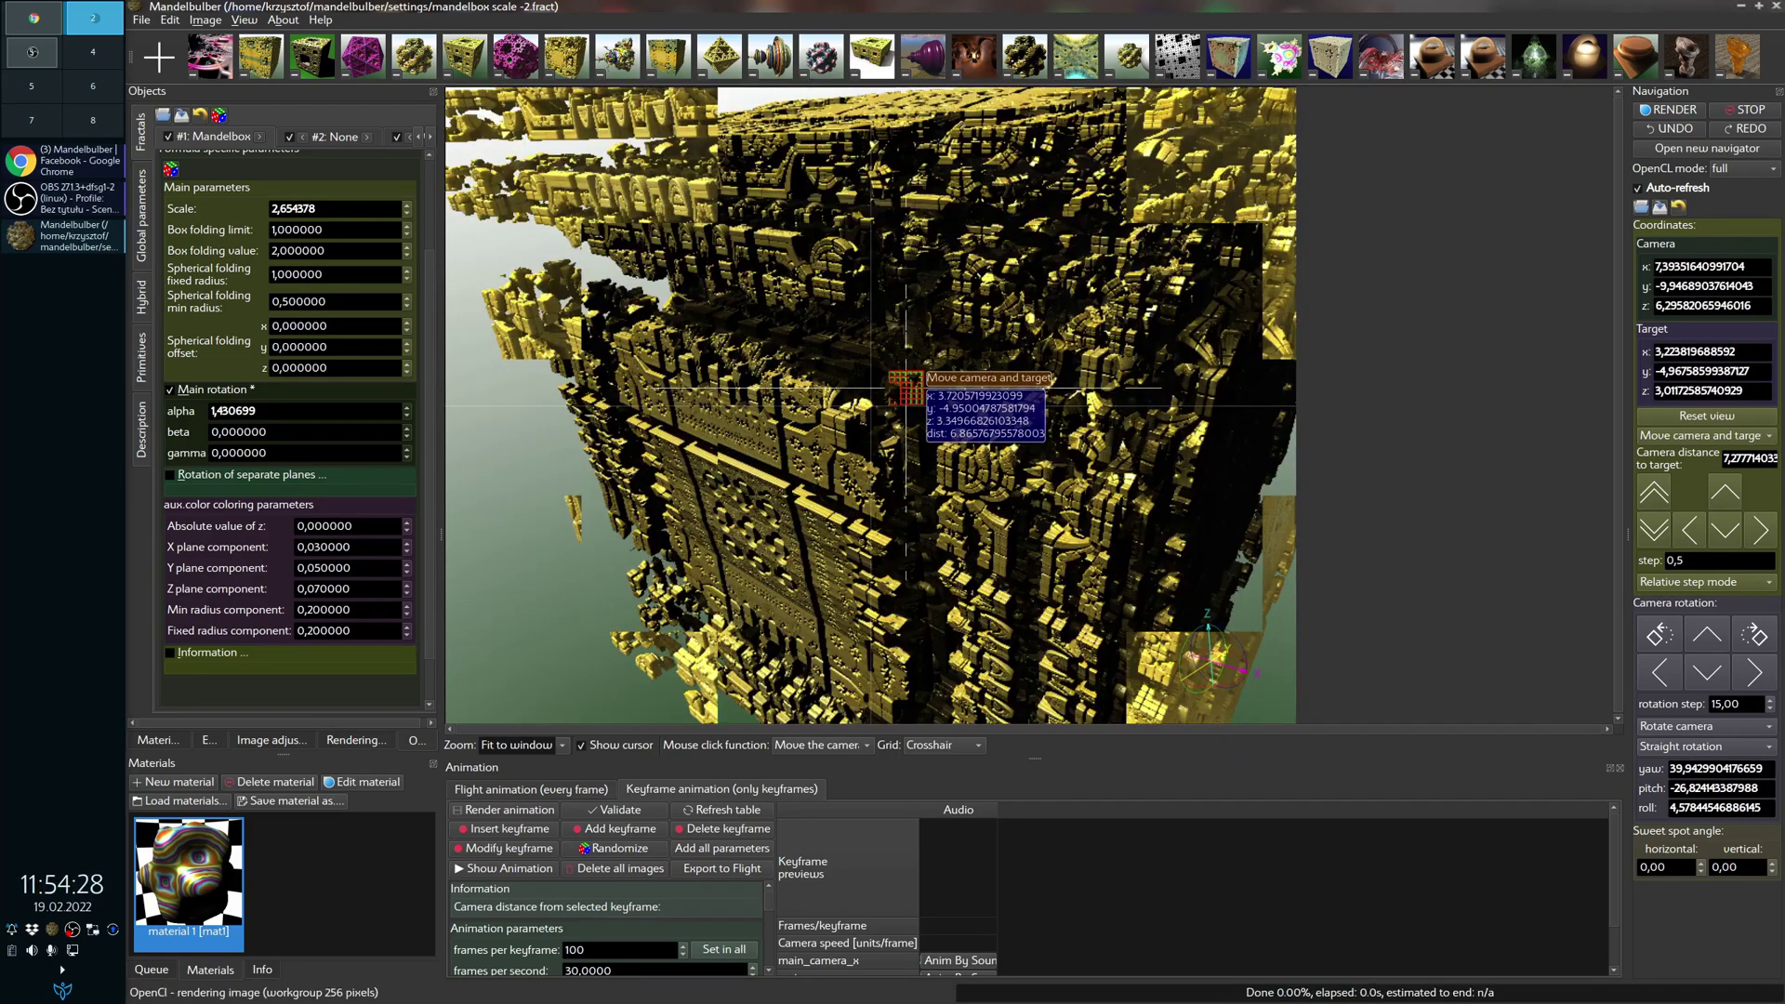
{"action": "right_click", "coordinate": [904, 391]}
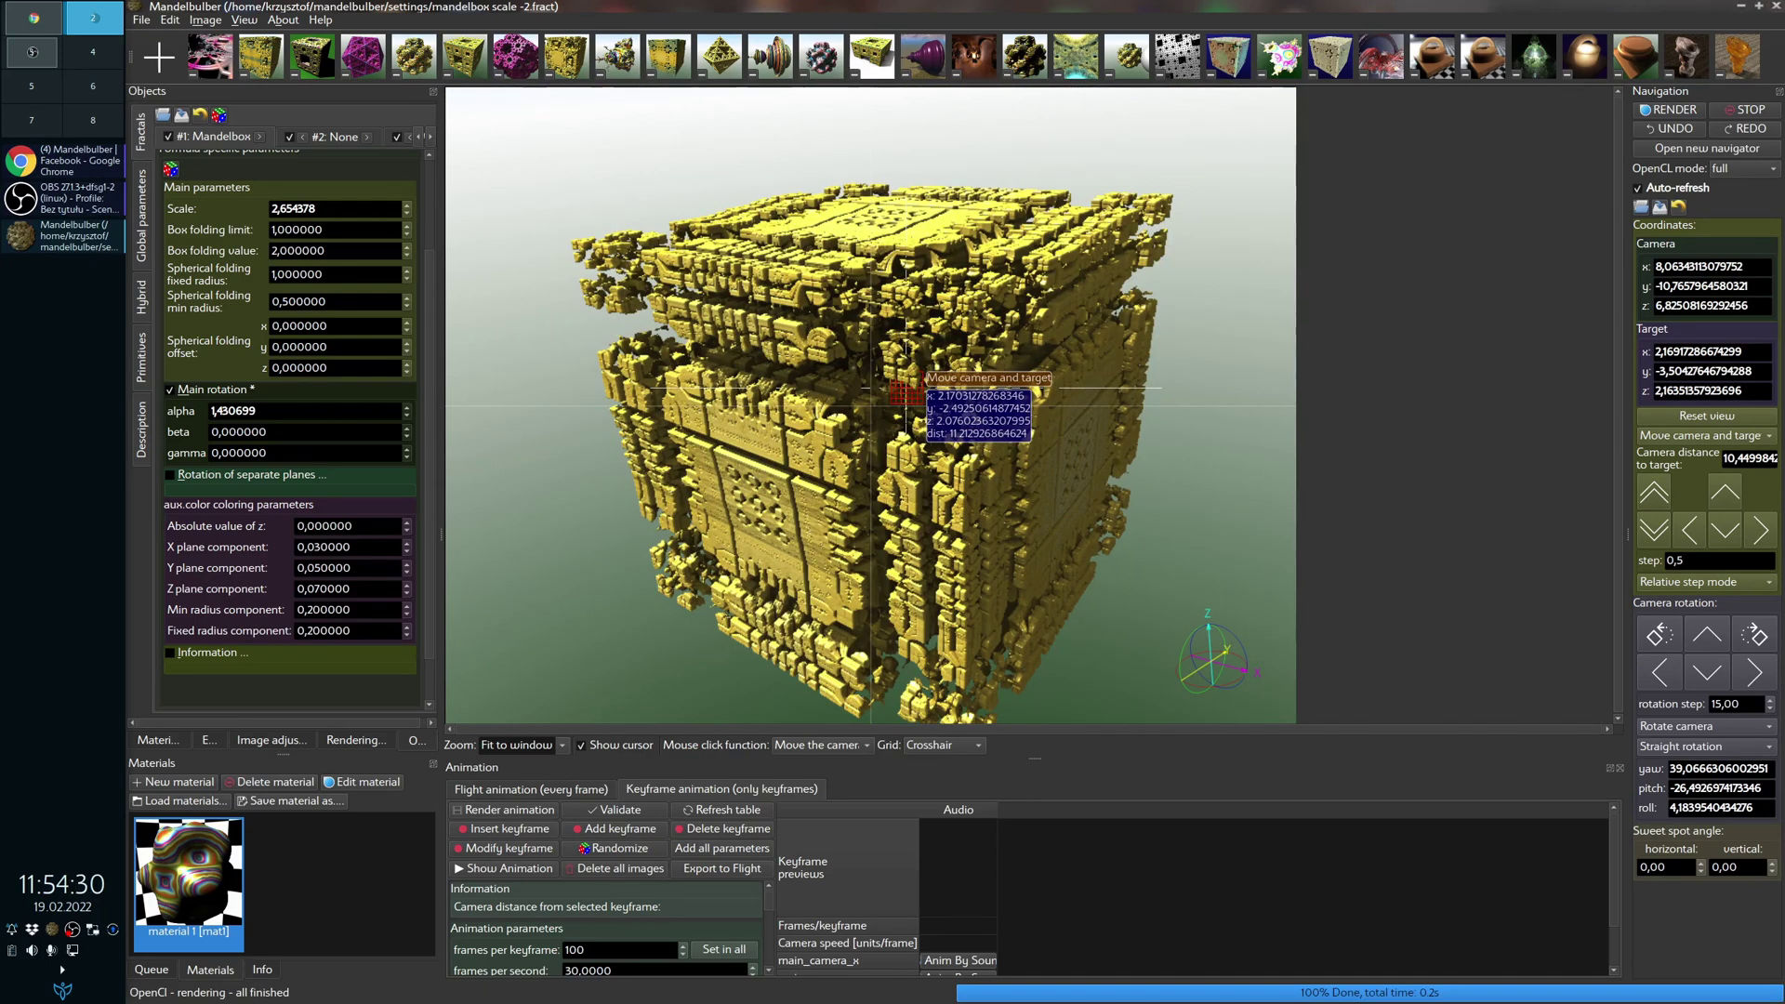
{"action": "scroll", "coordinate": [906, 387], "scroll_direction": "down", "scroll_amount": 2}
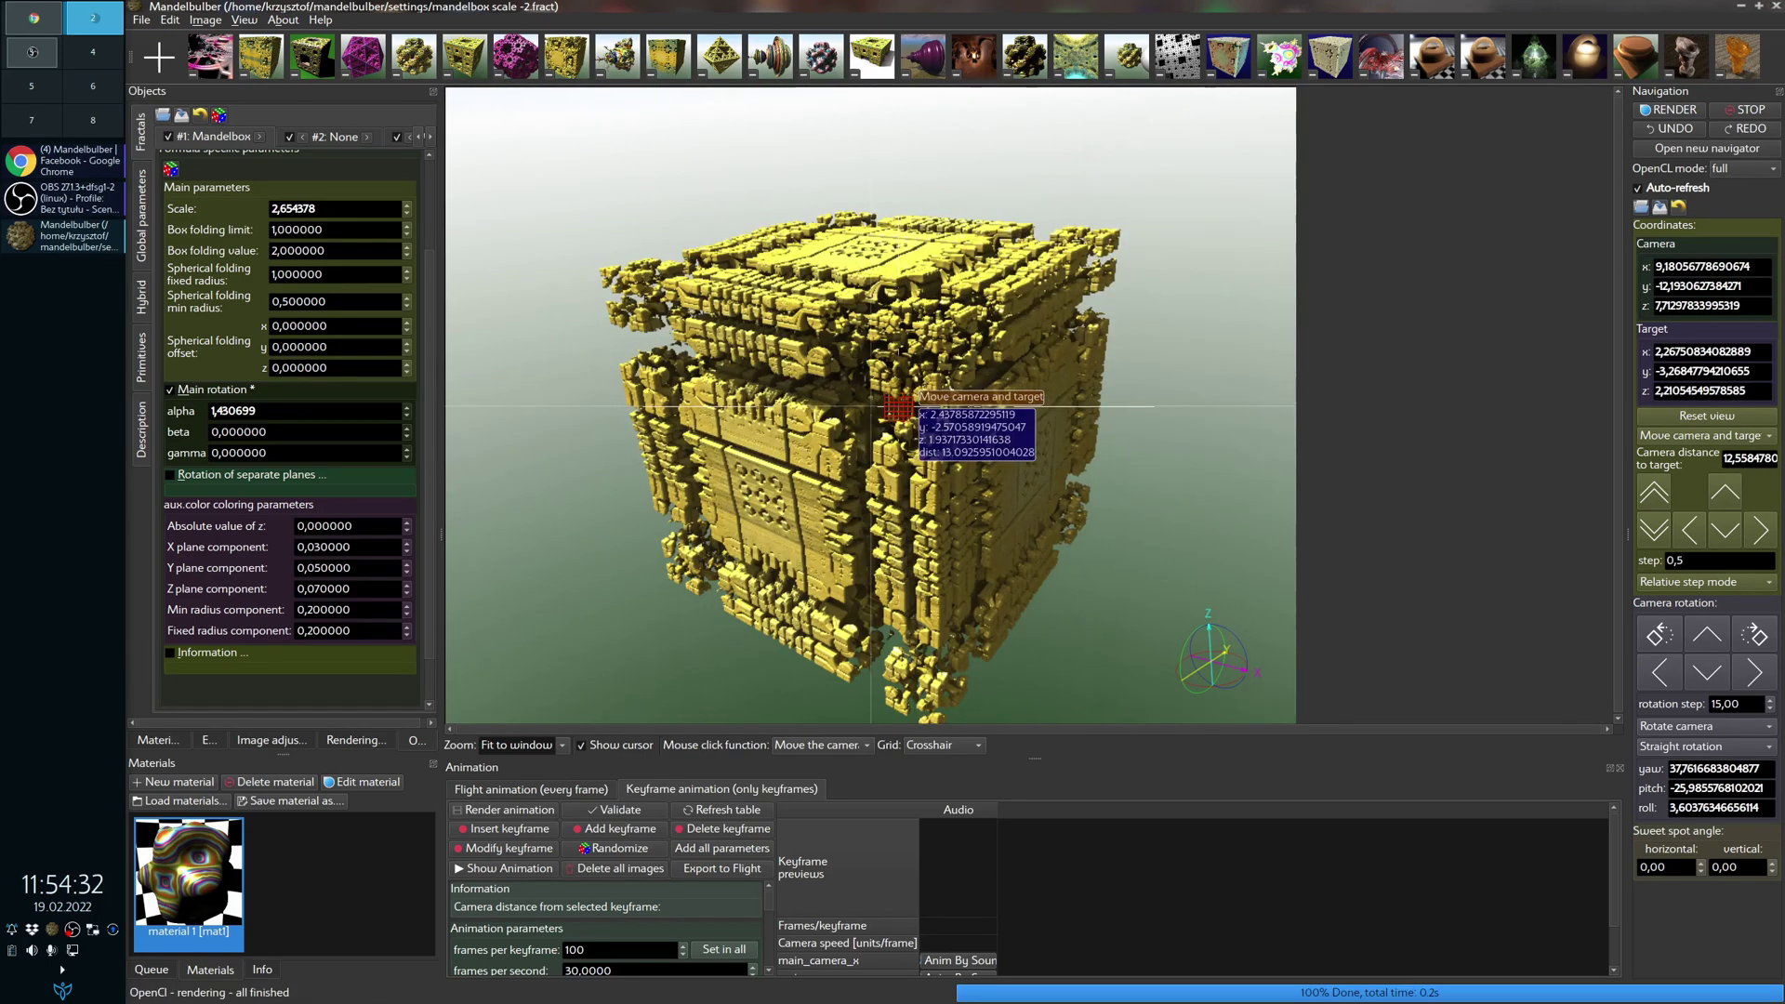
{"action": "left_click_drag", "start_coordinate": [858, 405], "coordinate": [849, 367]}
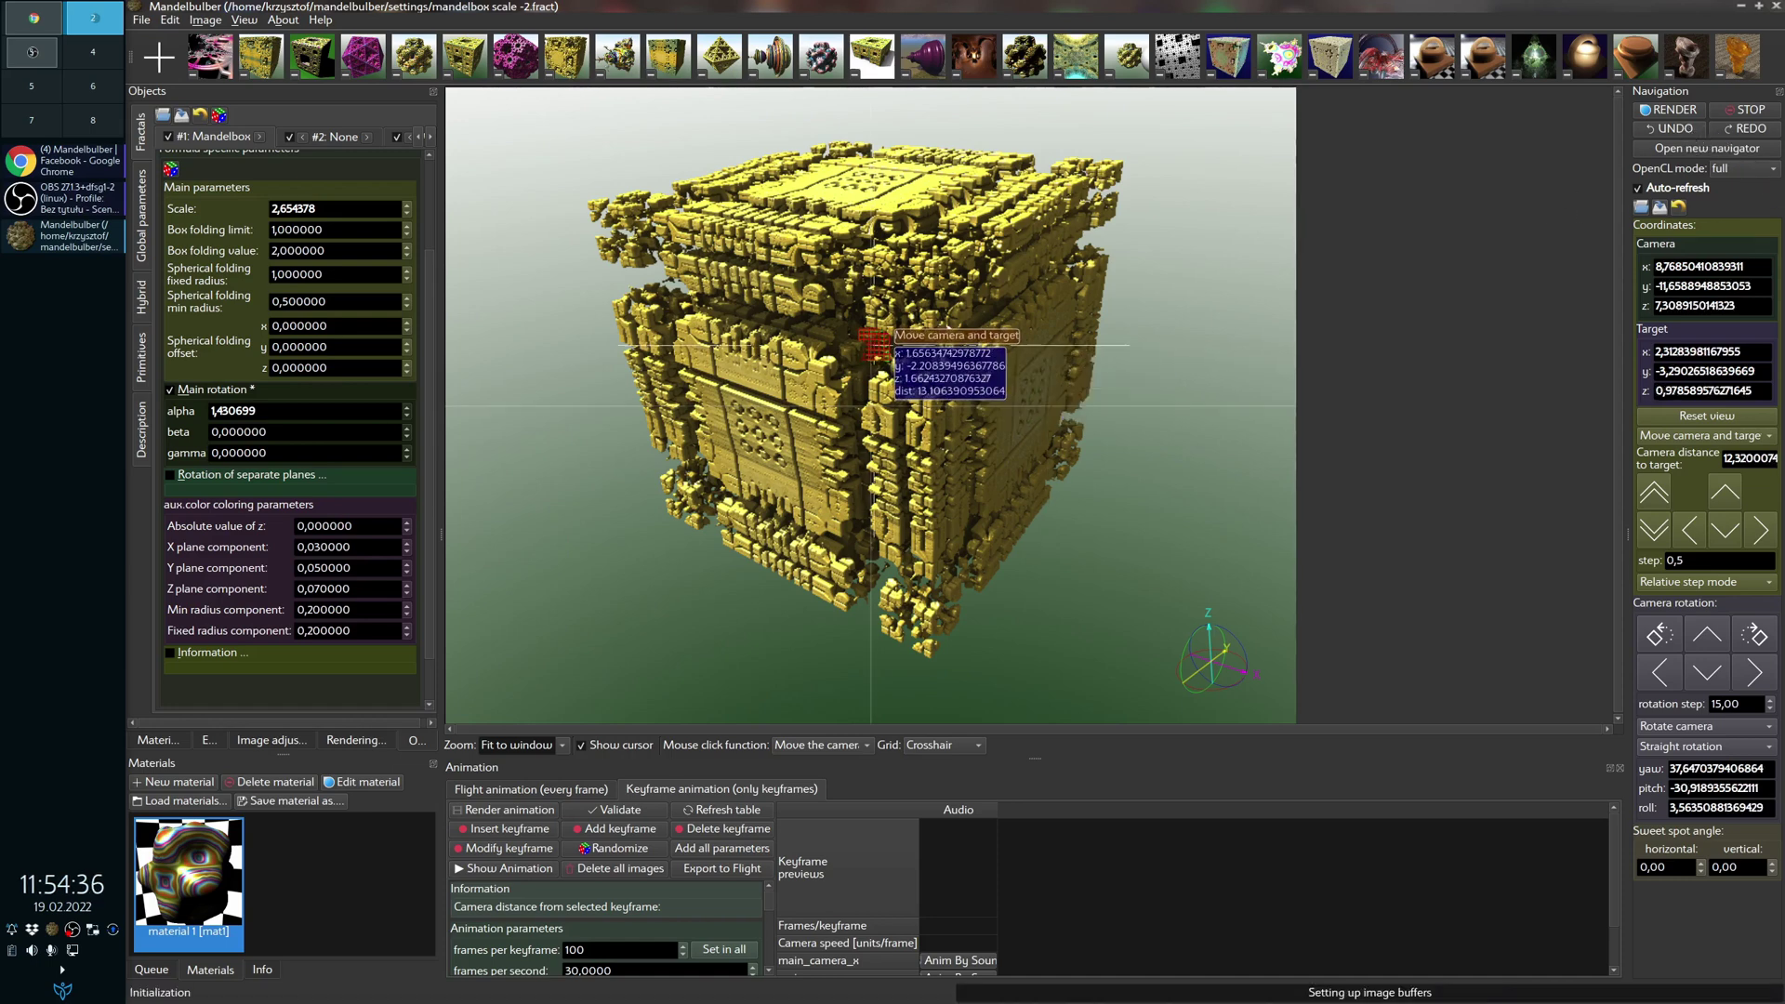
Step: Move the camera slightly closer to the Mandelbox and turn it in place in small amounts in several directions
{"action": "left_click", "coordinate": [874, 361]}
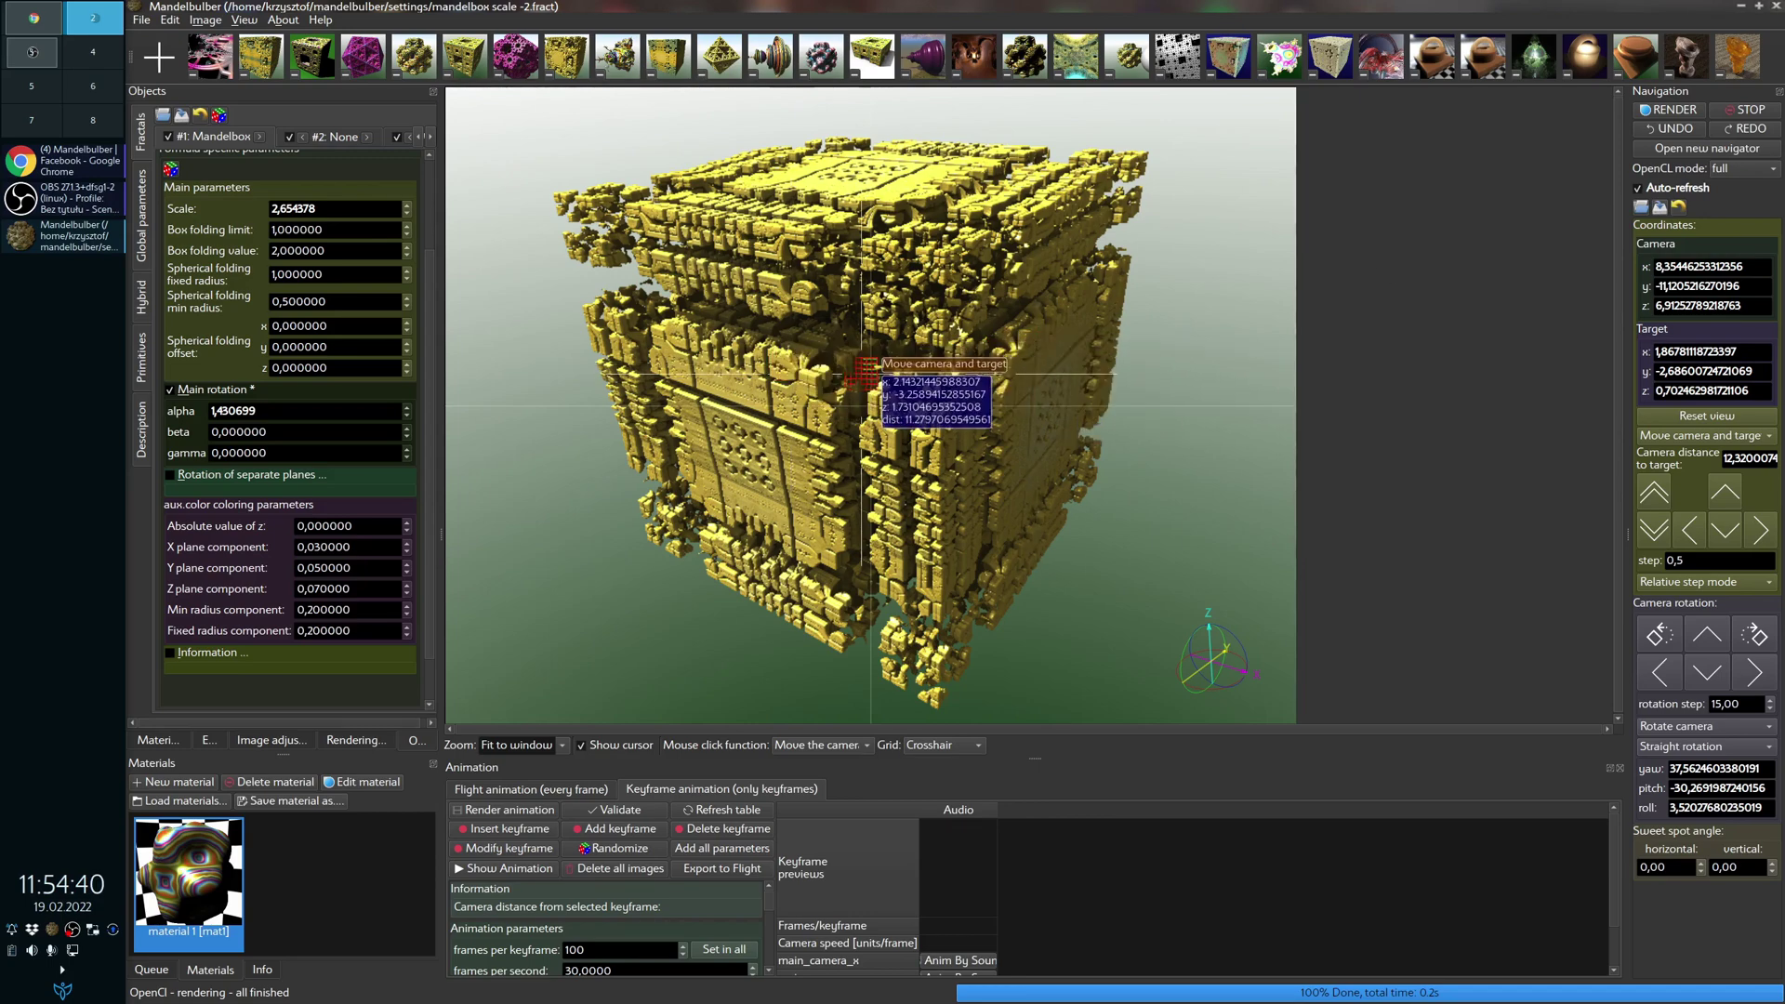
{"action": "mouse_move", "coordinate": [851, 374]}
{"action": "left_mouse_down"}
{"action": "mouse_move", "coordinate": [892, 388]}
{"action": "mouse_move", "coordinate": [846, 387]}
{"action": "left_mouse_up"}
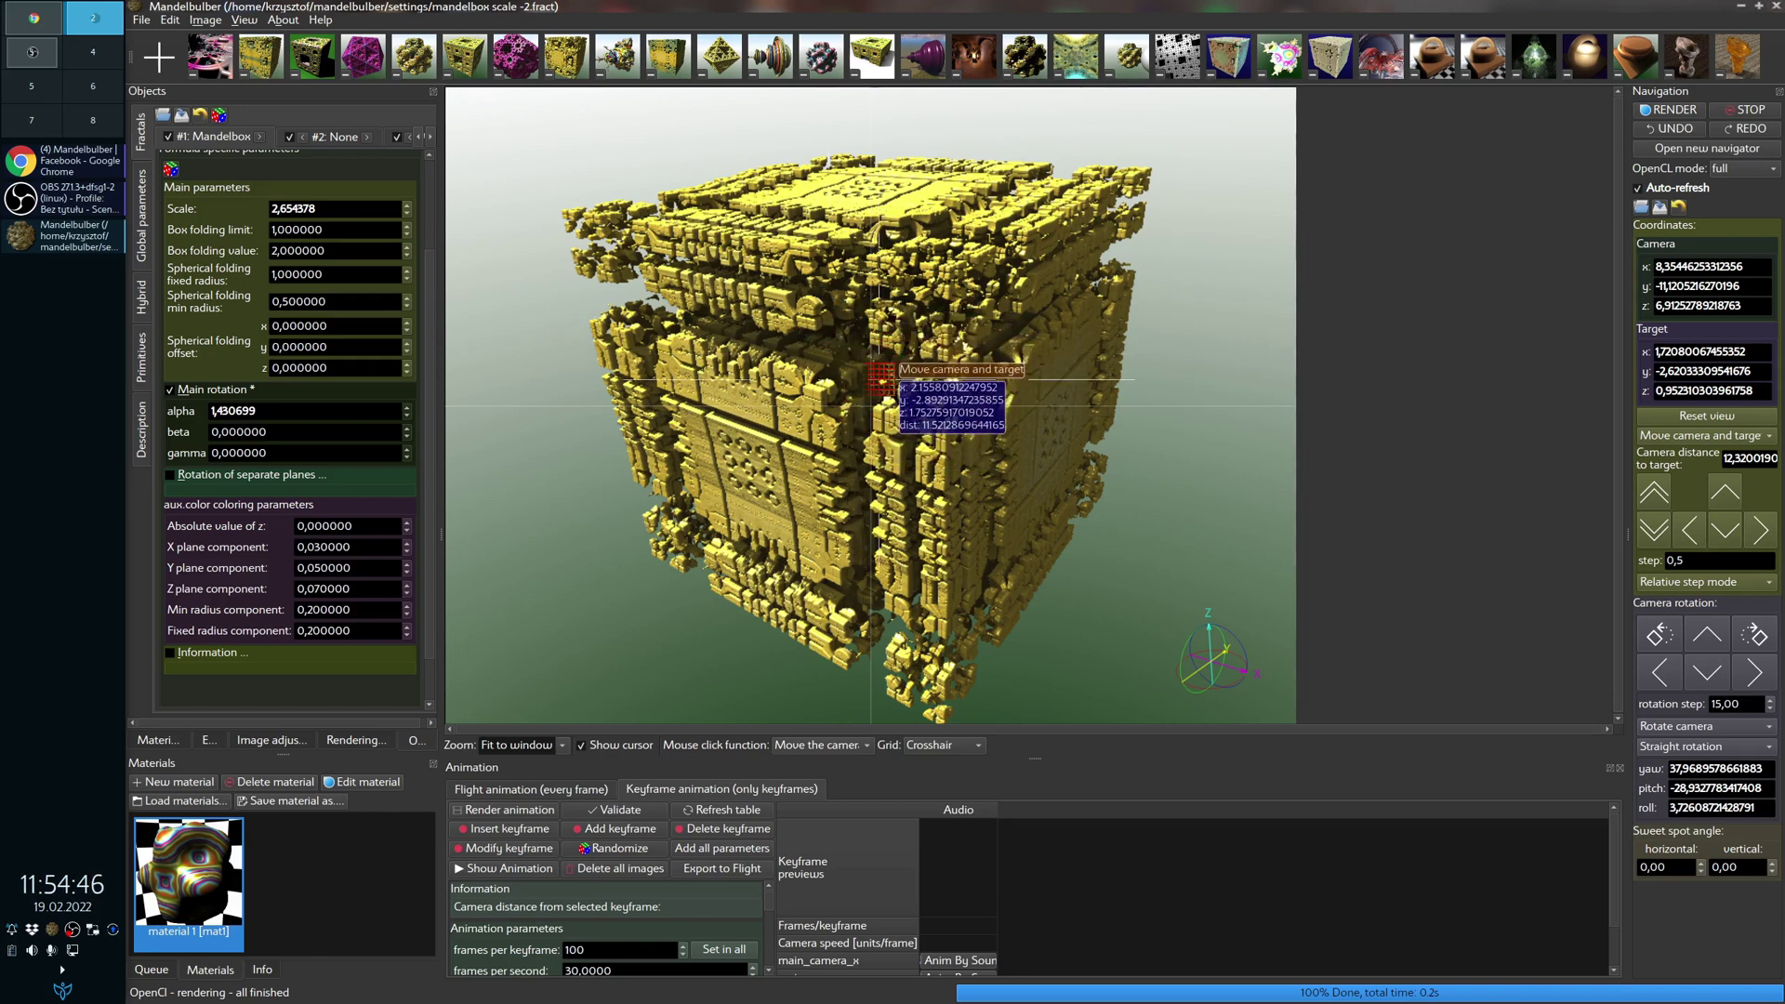
{"action": "left_click_drag", "start_coordinate": [858, 391], "coordinate": [837, 388]}
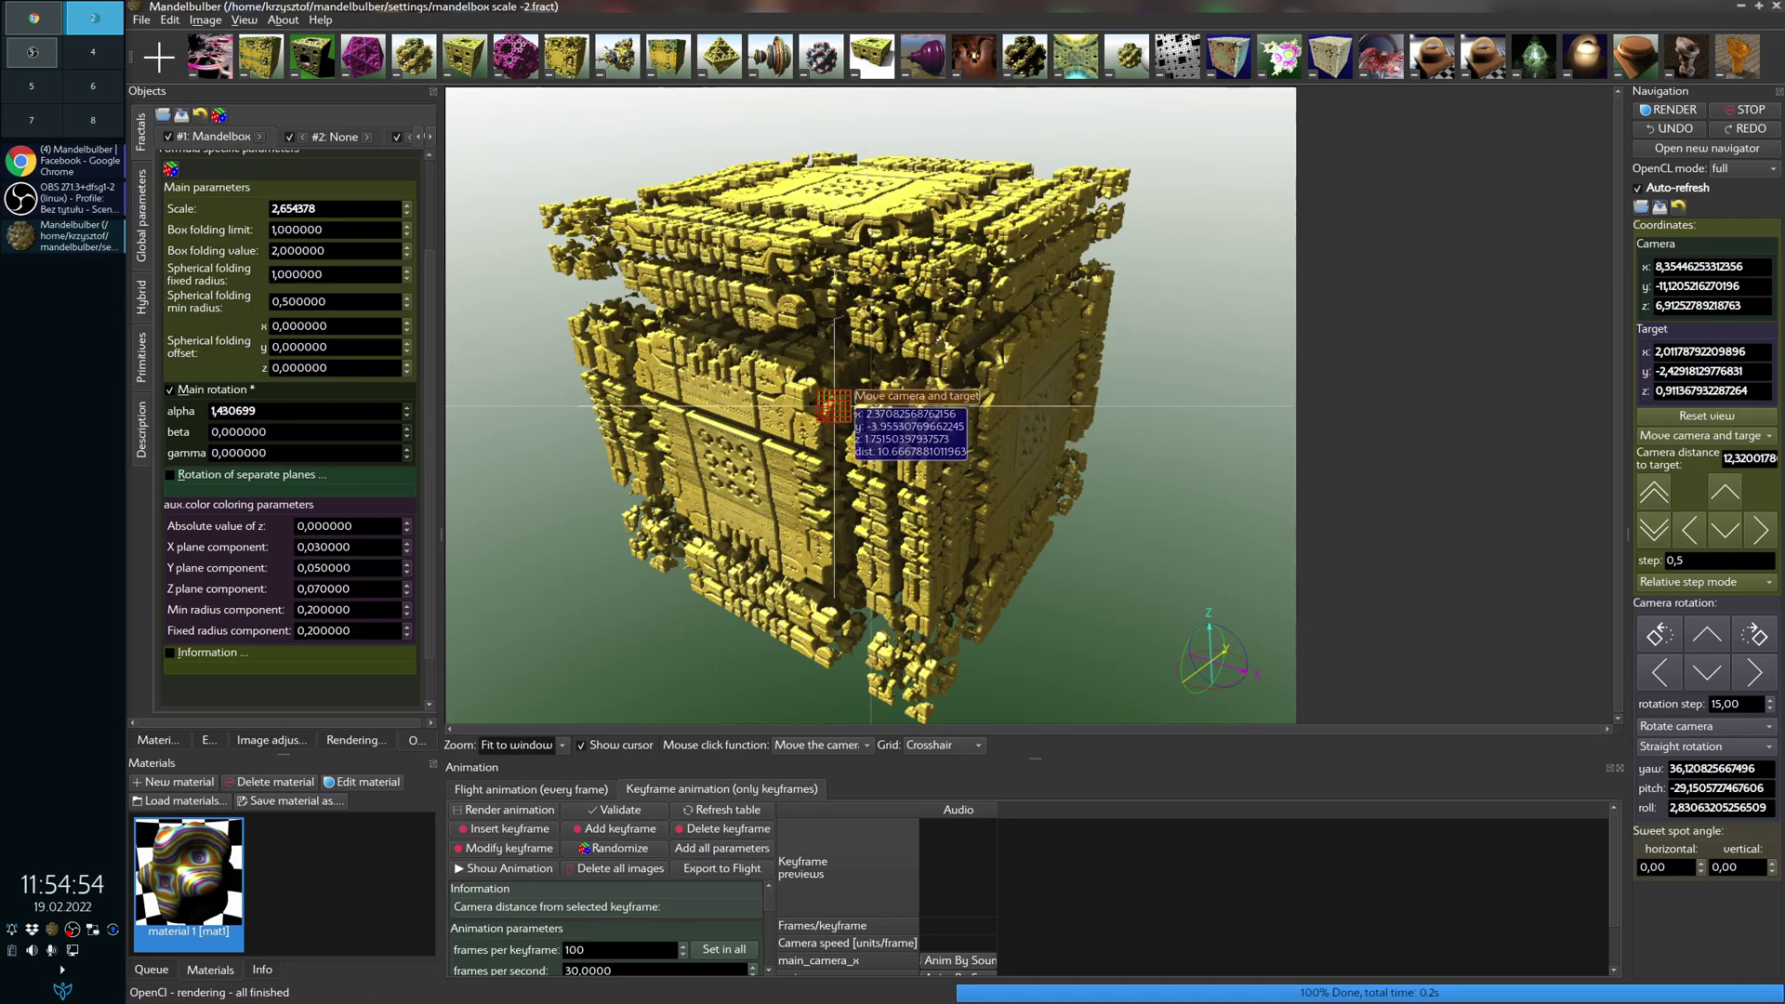
{"action": "left_click_drag", "start_coordinate": [815, 385], "coordinate": [866, 354]}
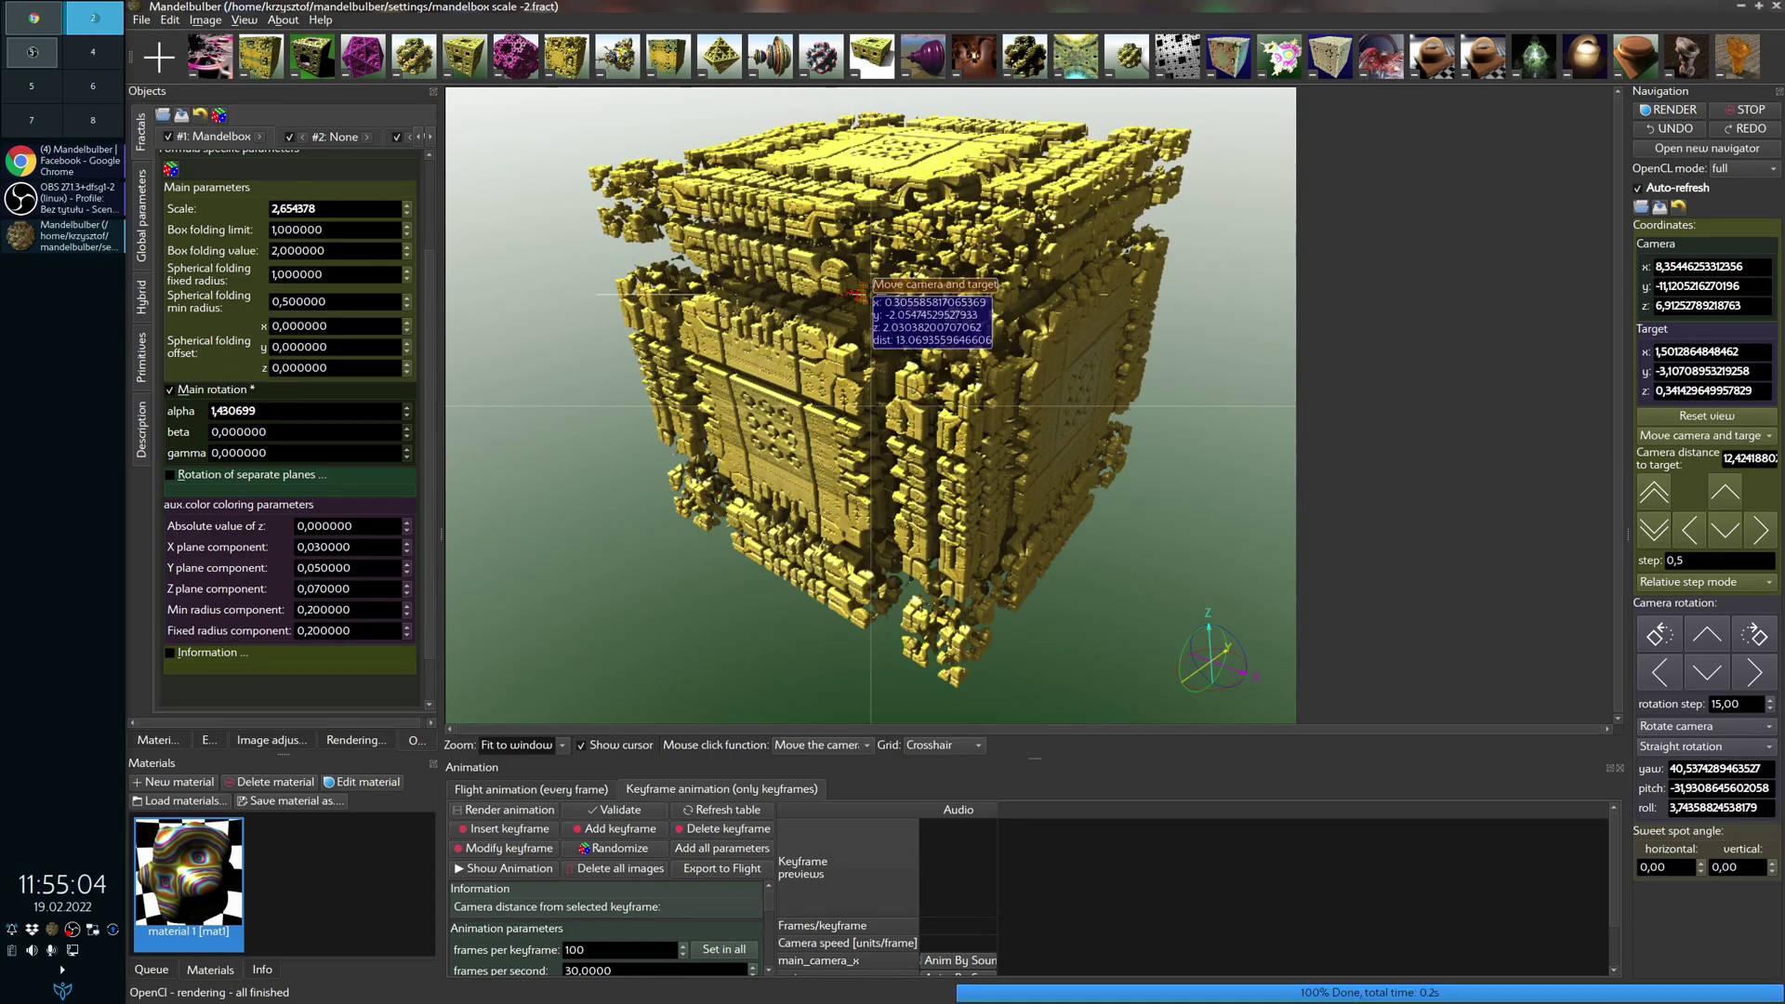
Step: Swing the camera view far to the side of the Mandelbox, undo the turn, and turn the view again to centre the box
{"action": "left_click_drag", "start_coordinate": [900, 332], "coordinate": [717, 387]}
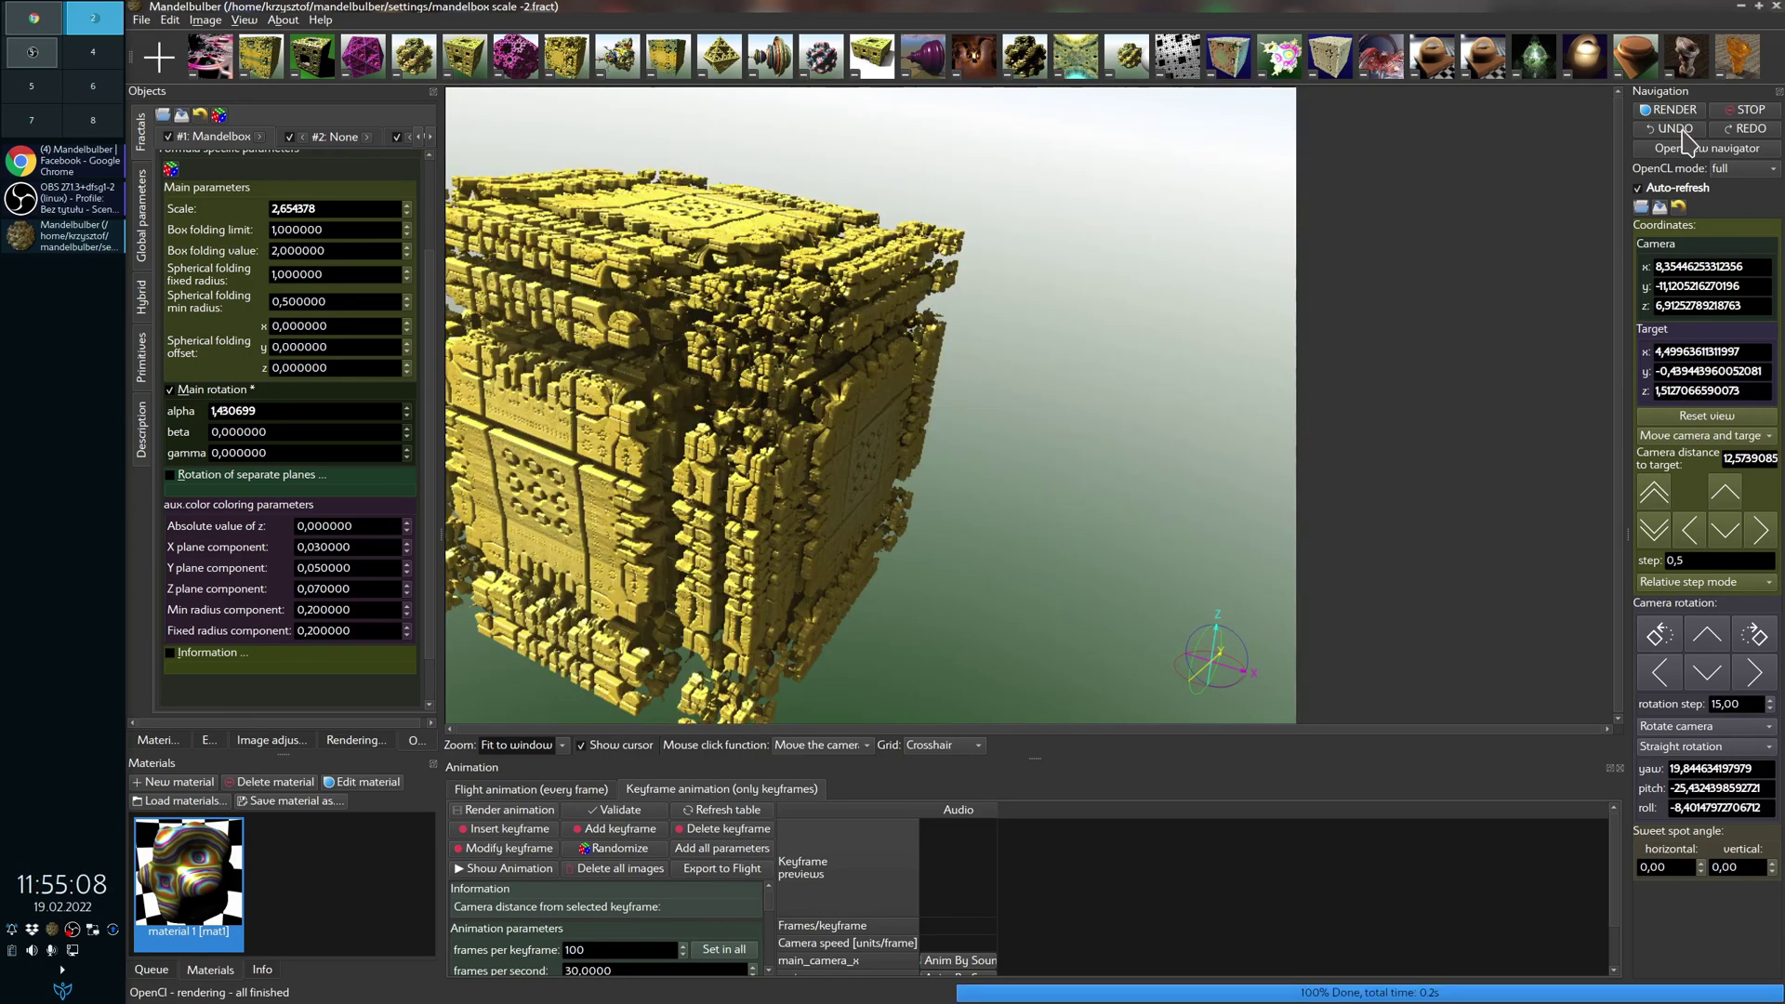
{"action": "left_click", "coordinate": [1680, 130]}
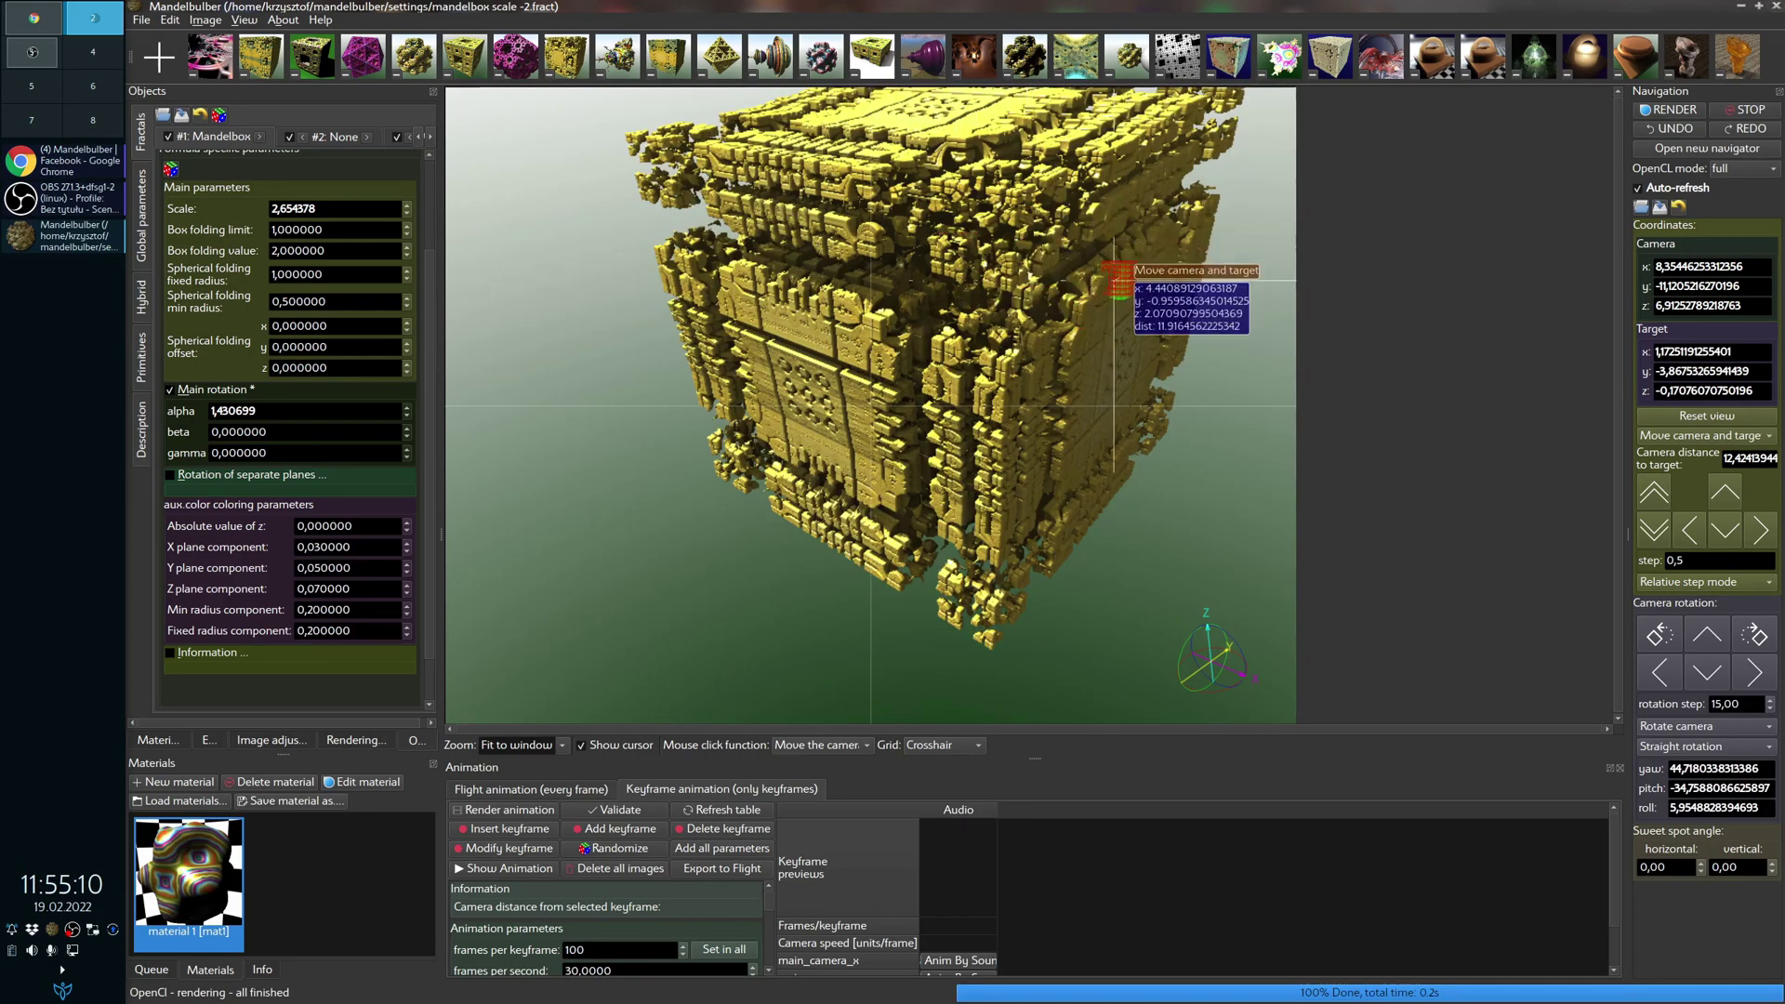
{"action": "left_click_drag", "start_coordinate": [957, 296], "coordinate": [894, 360]}
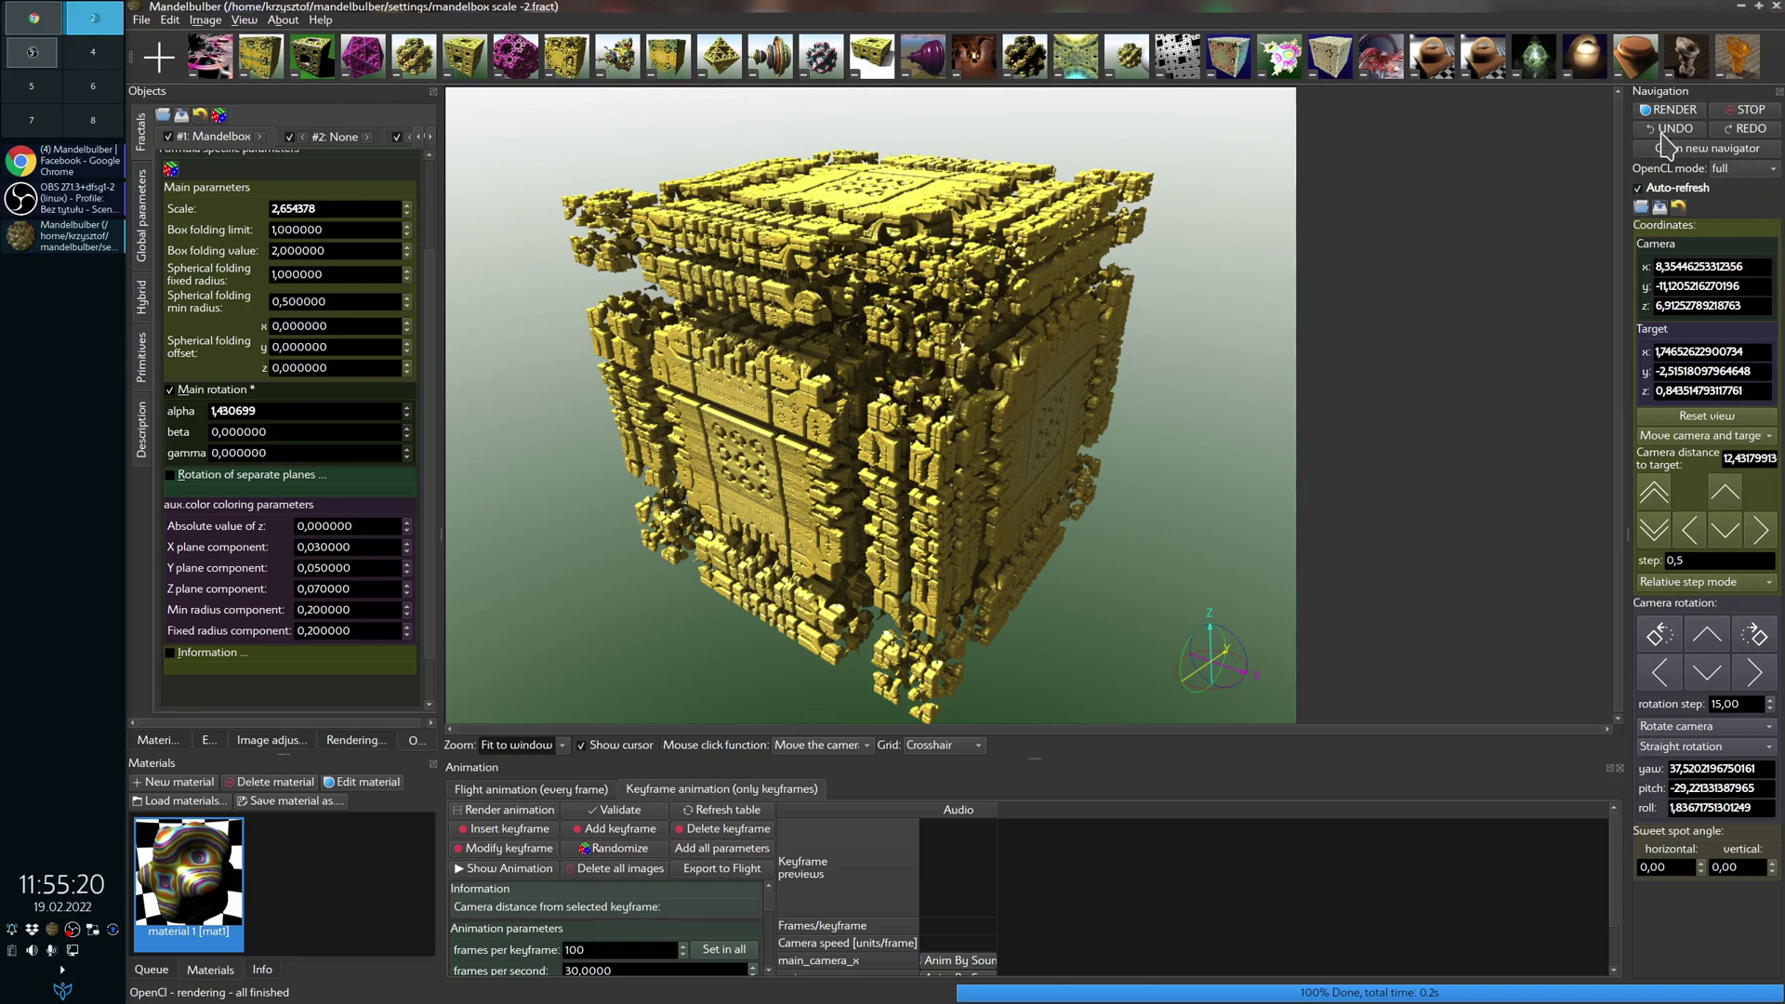
Step: Fly the camera toward the Mandelbox's front vertical edge, to about 5.96 from the target, and turn the view slightly there
{"action": "left_click", "coordinate": [837, 380]}
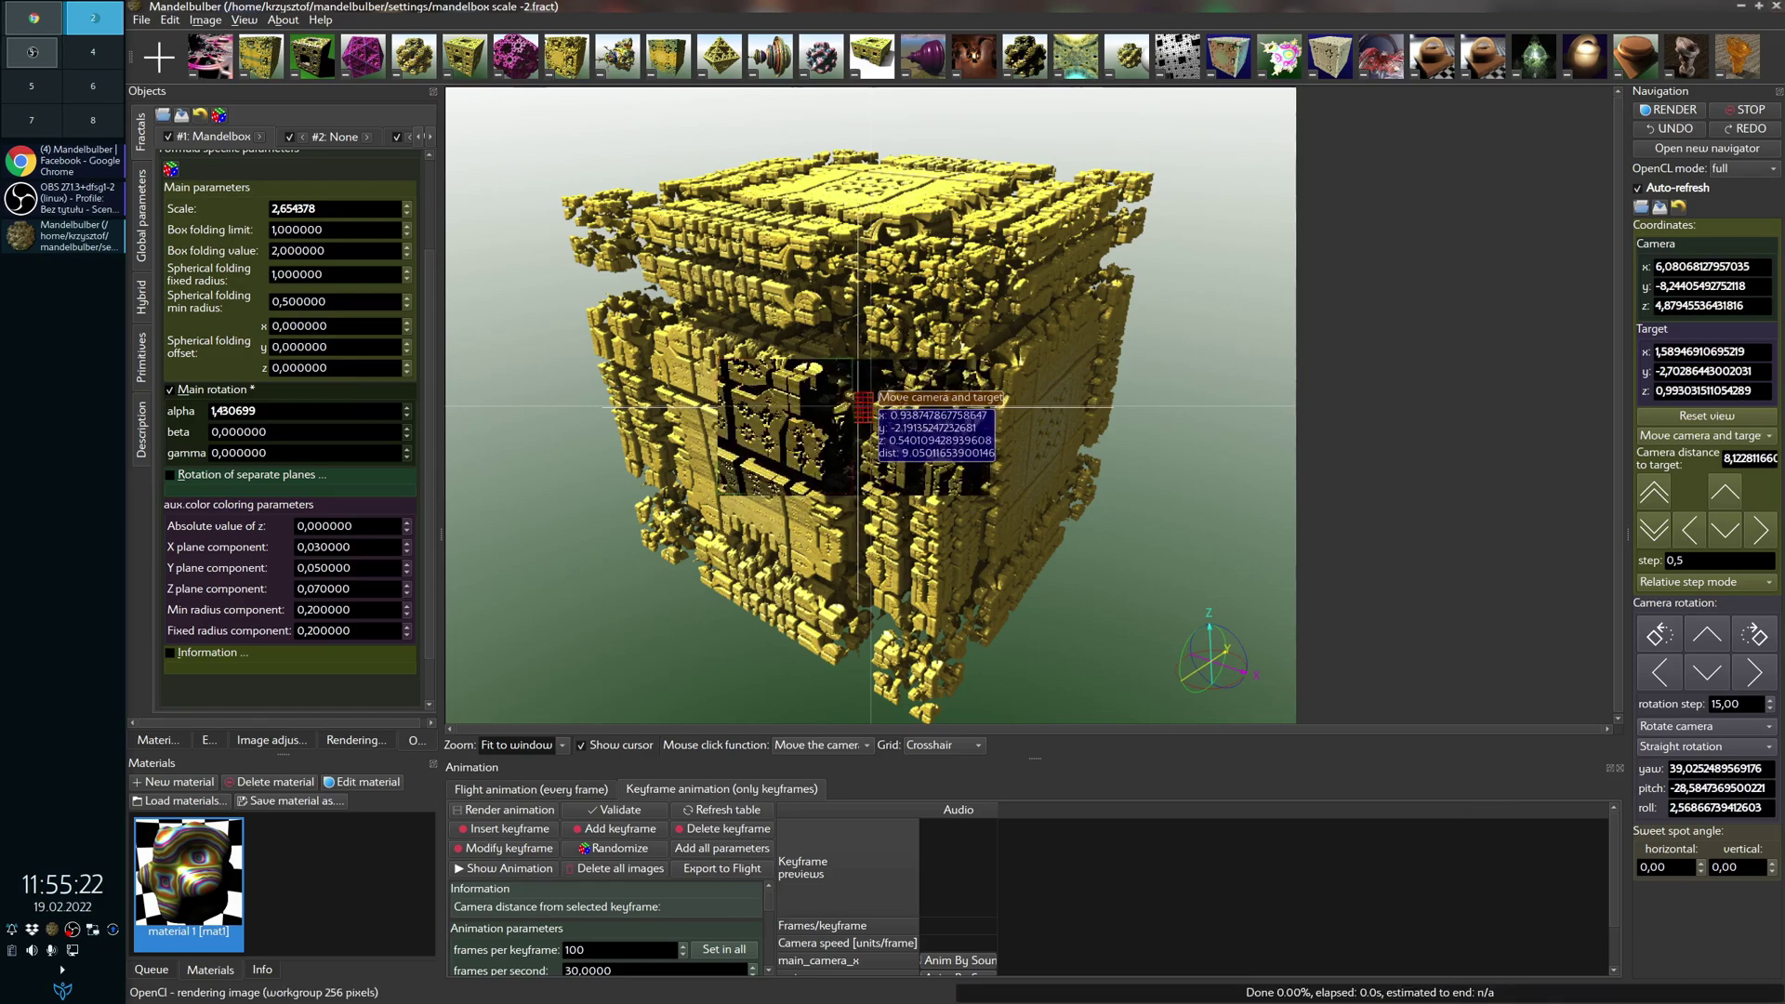
{"action": "left_click_drag", "start_coordinate": [823, 415], "coordinate": [863, 392]}
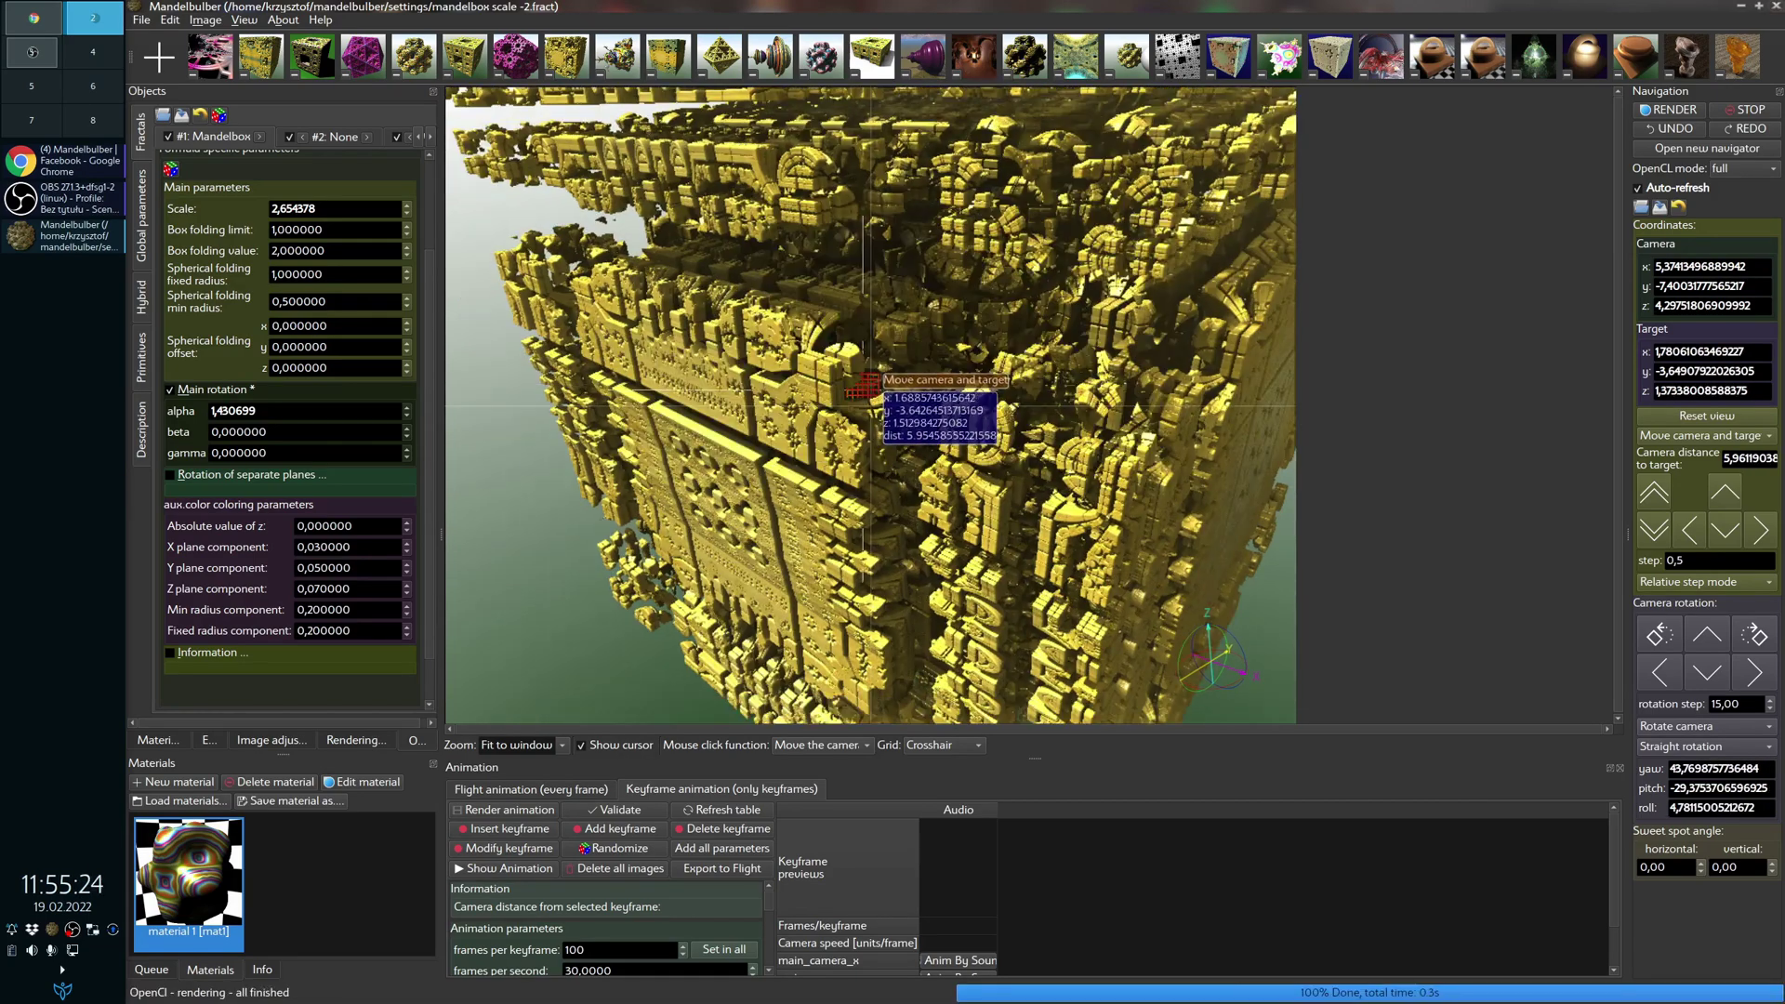
{"action": "left_click_drag", "start_coordinate": [941, 384], "coordinate": [914, 397]}
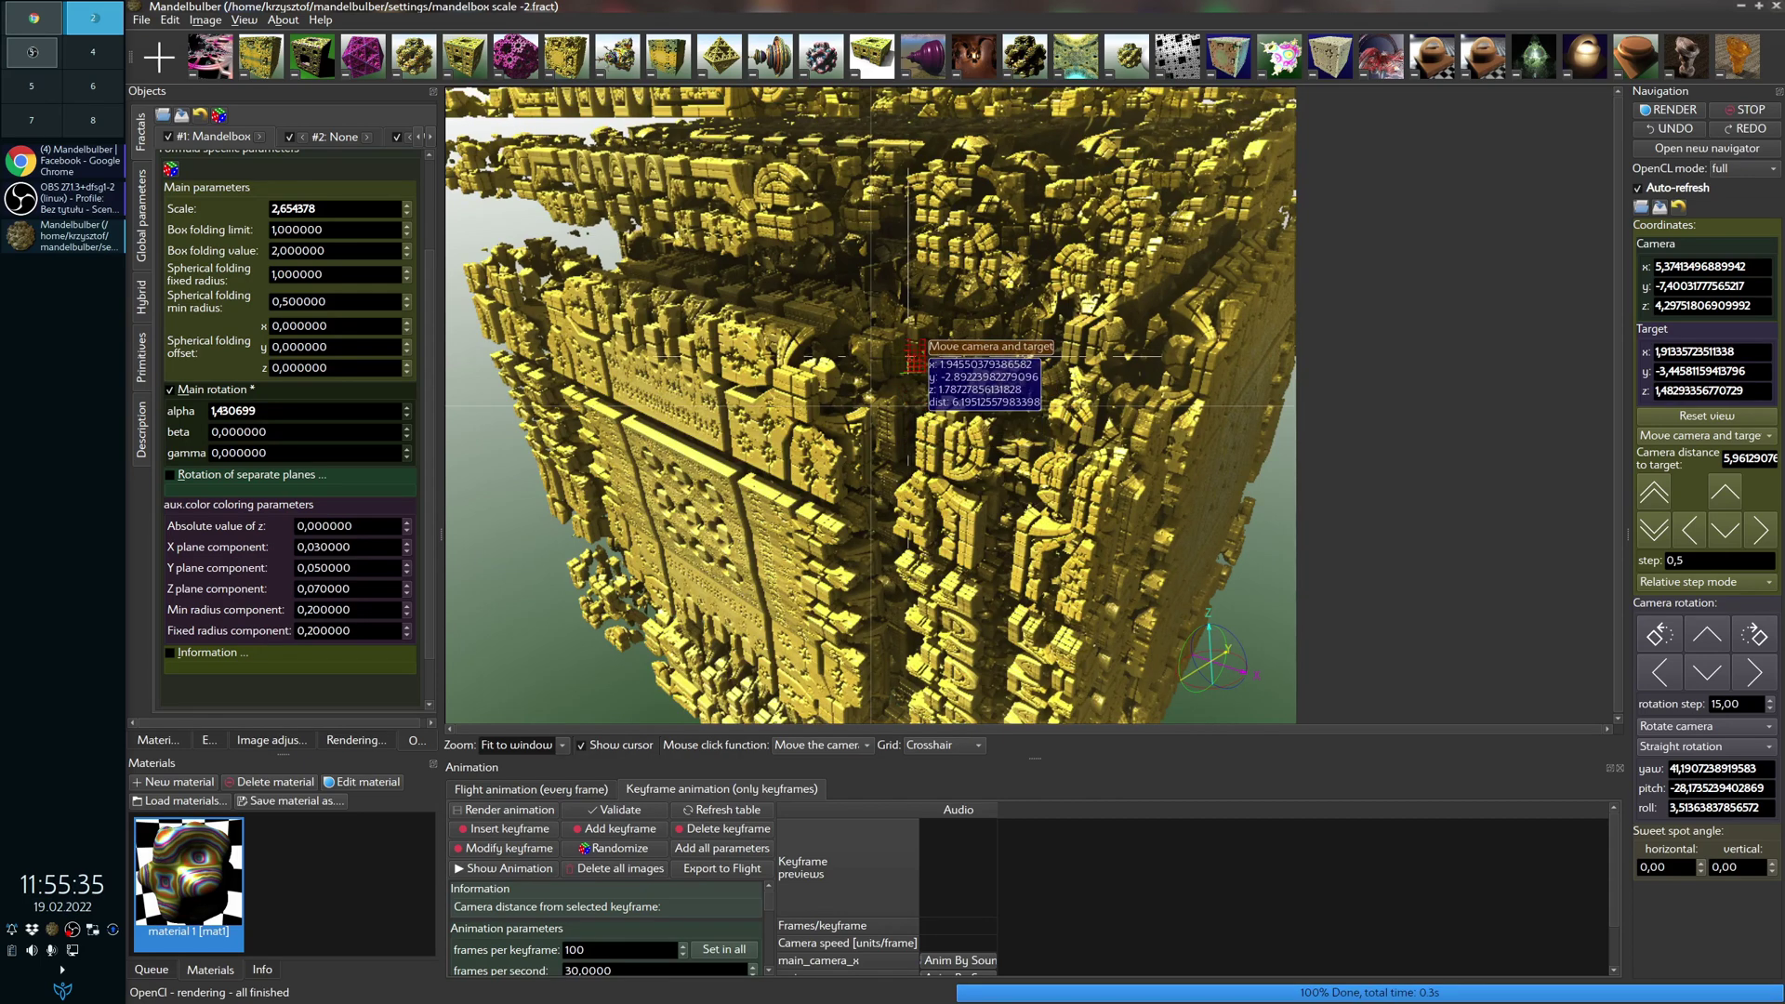
Step: Back the camera away to about 9.14 from the target and orbit it slightly around the Mandelbox's front edge
{"action": "right_click", "coordinate": [885, 414]}
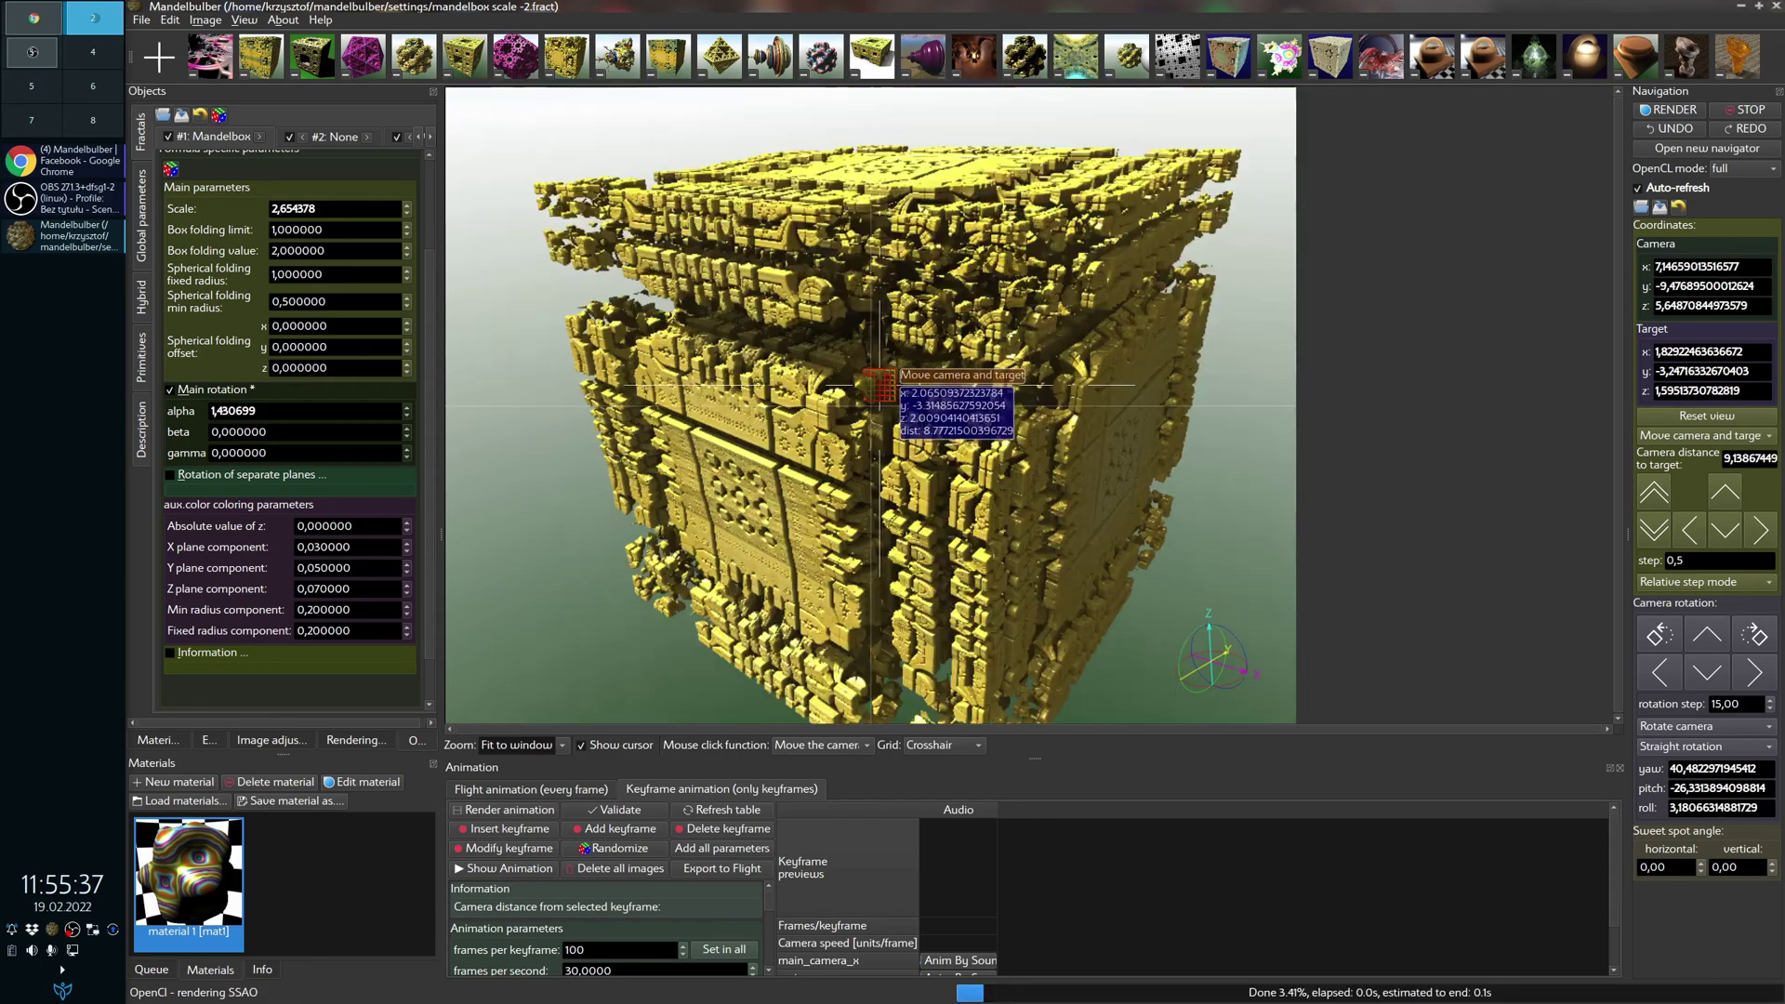
{"action": "mouse_move", "coordinate": [885, 415]}
{"action": "right_mouse_down"}
{"action": "mouse_move", "coordinate": [847, 379]}
{"action": "mouse_move", "coordinate": [878, 420]}
{"action": "mouse_move", "coordinate": [851, 389]}
{"action": "mouse_move", "coordinate": [870, 407]}
{"action": "right_mouse_up"}
{"action": "left_click_drag", "start_coordinate": [870, 406], "coordinate": [862, 383]}
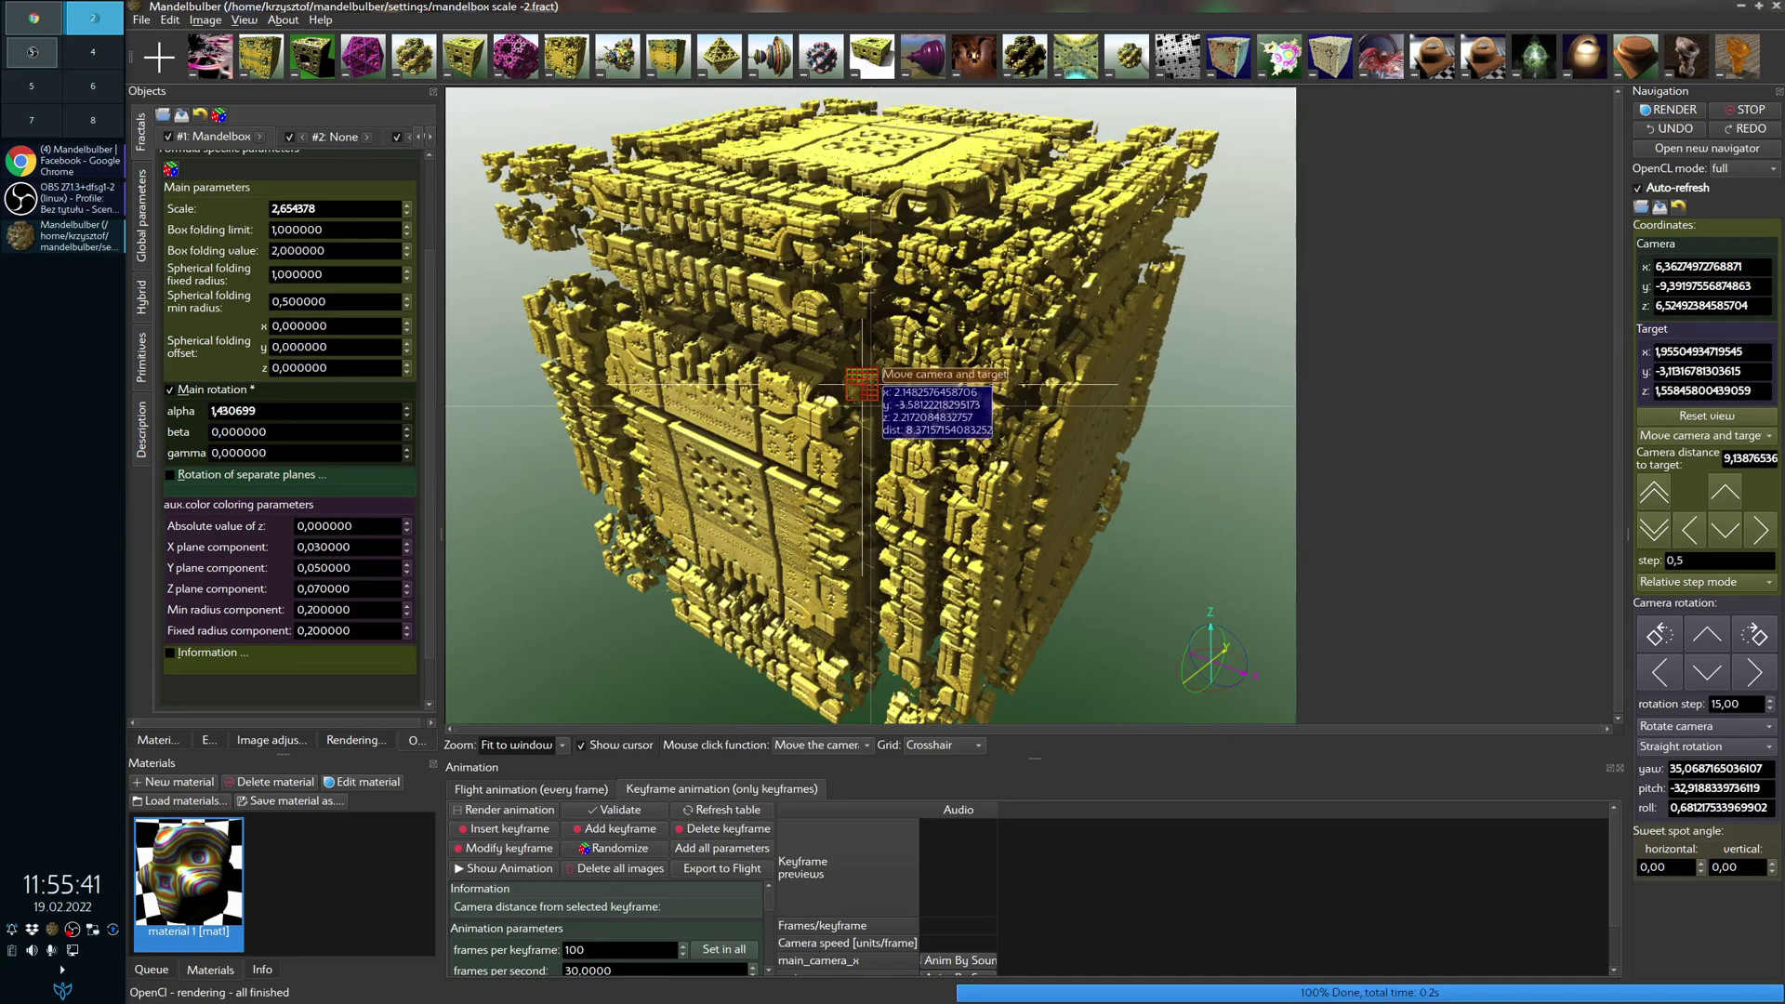